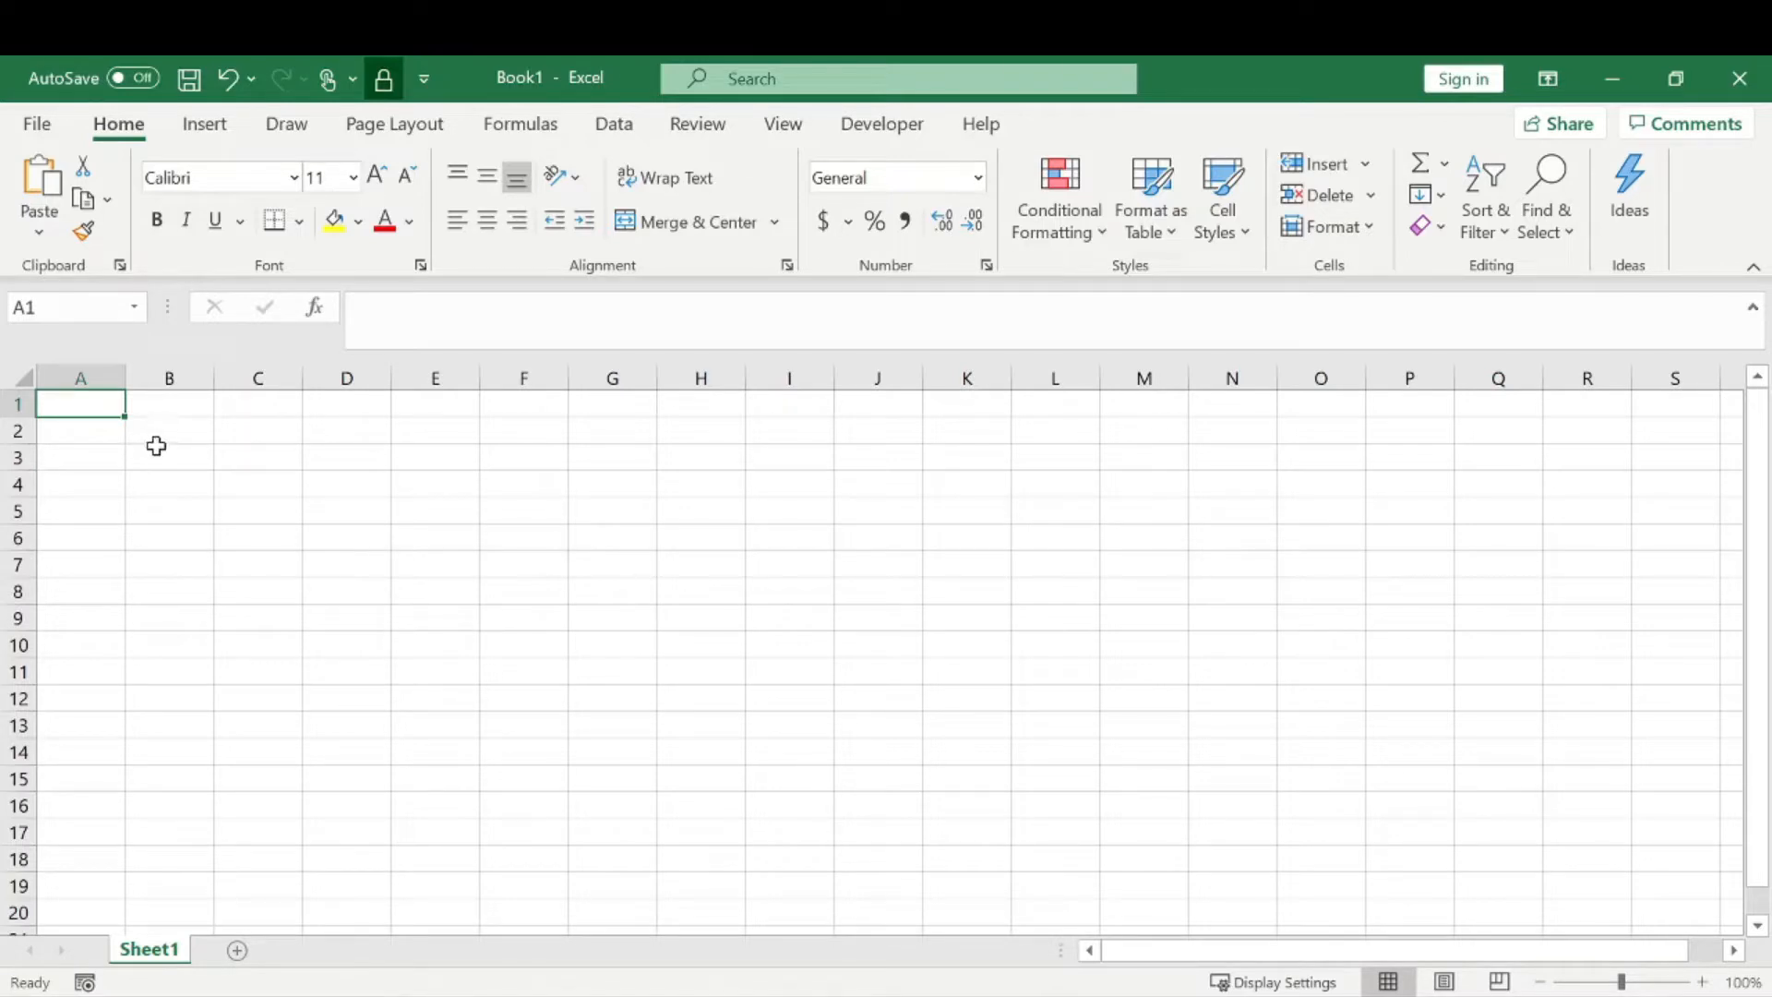
# - Enter the heading "Assumptions" in cell B2
pyautogui.click(151, 432)
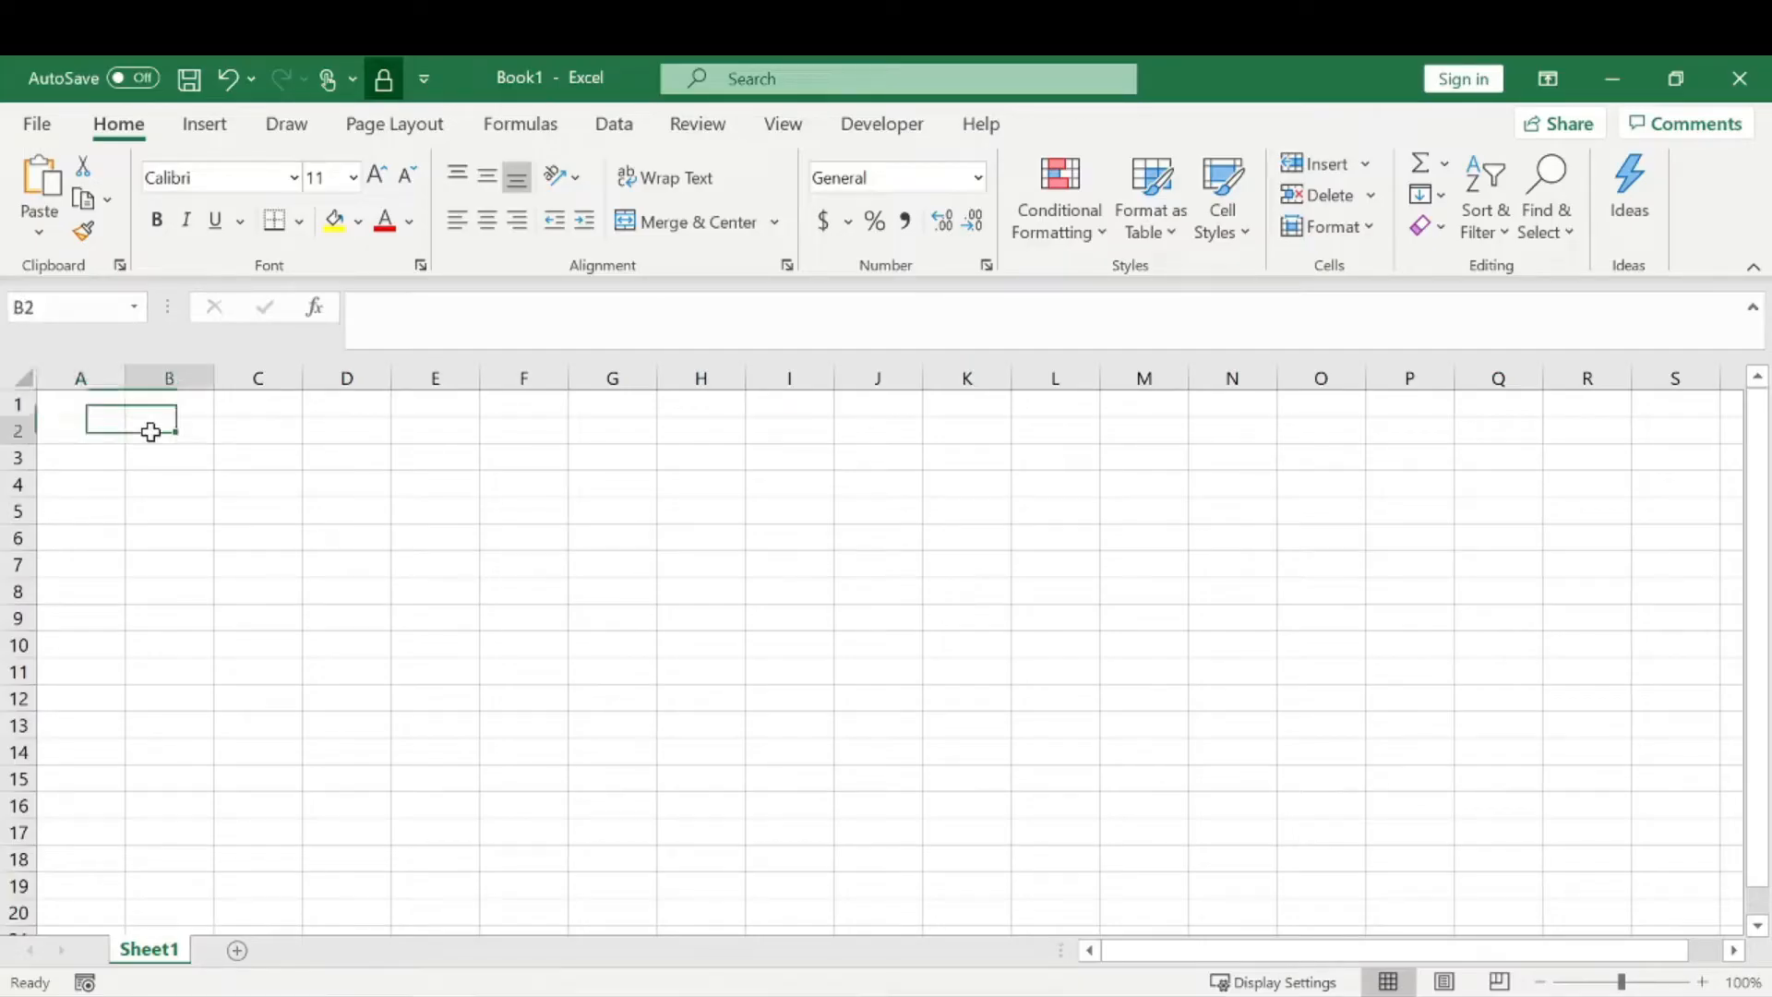
pyautogui.write('Assumptions')
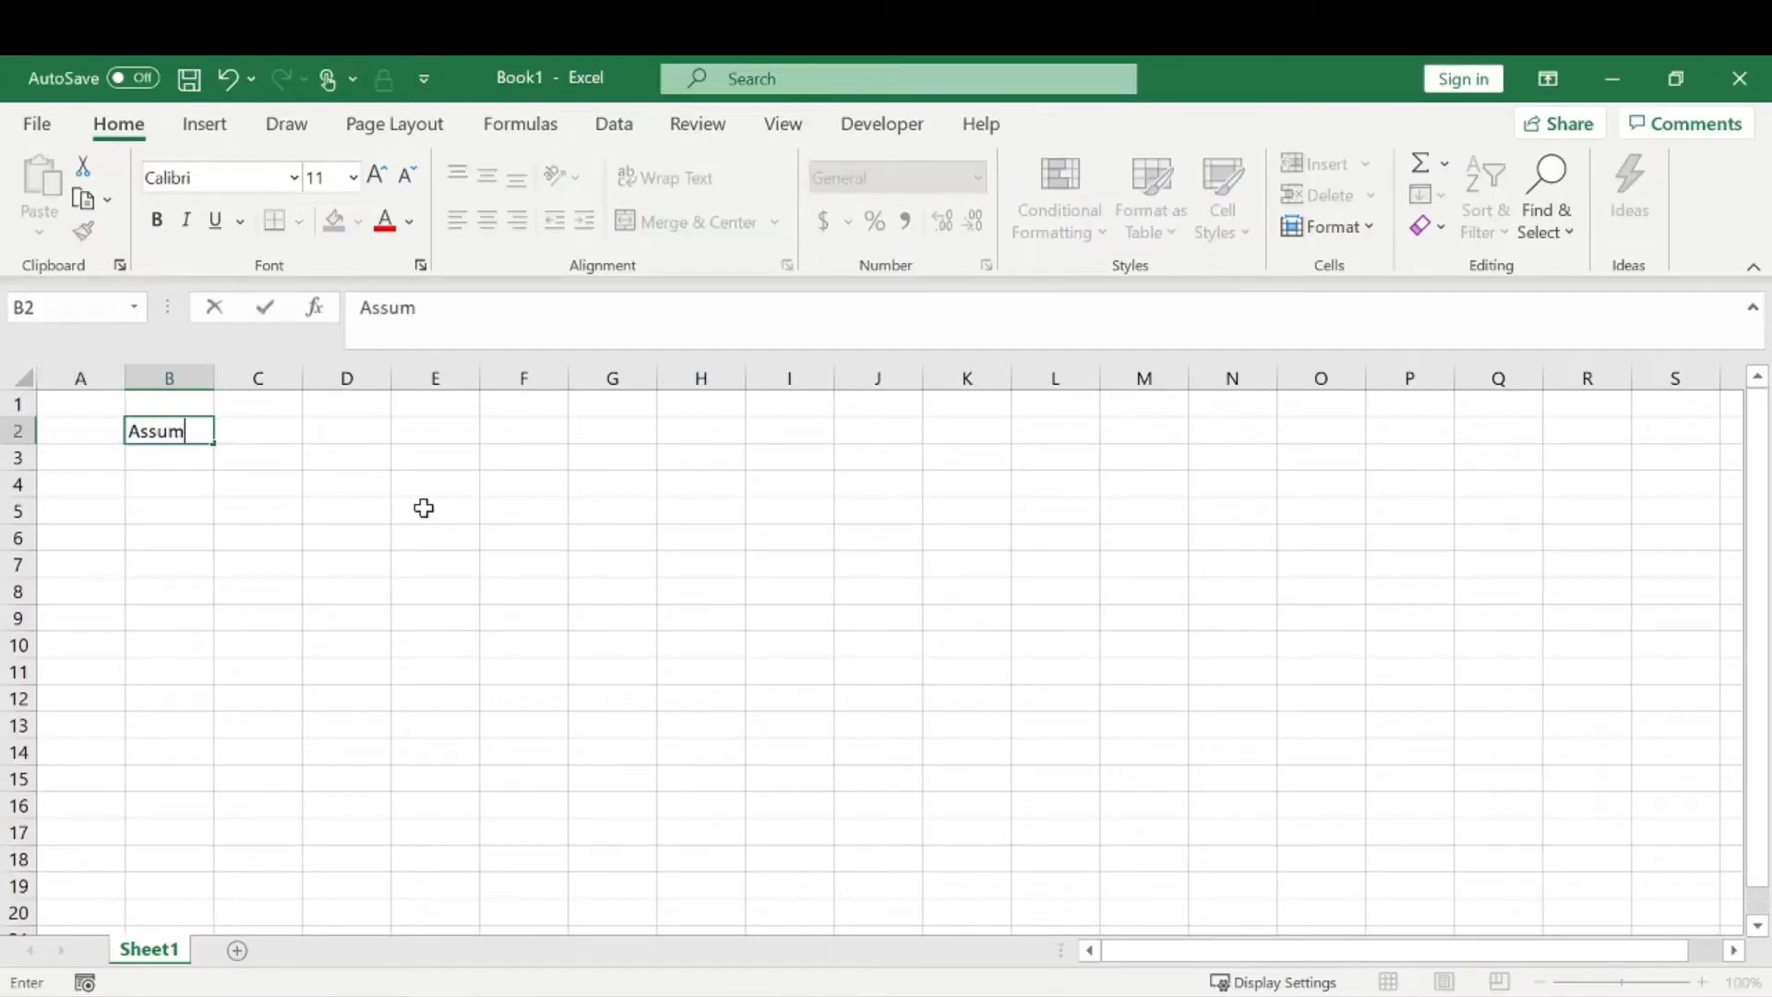
pyautogui.press('Return')
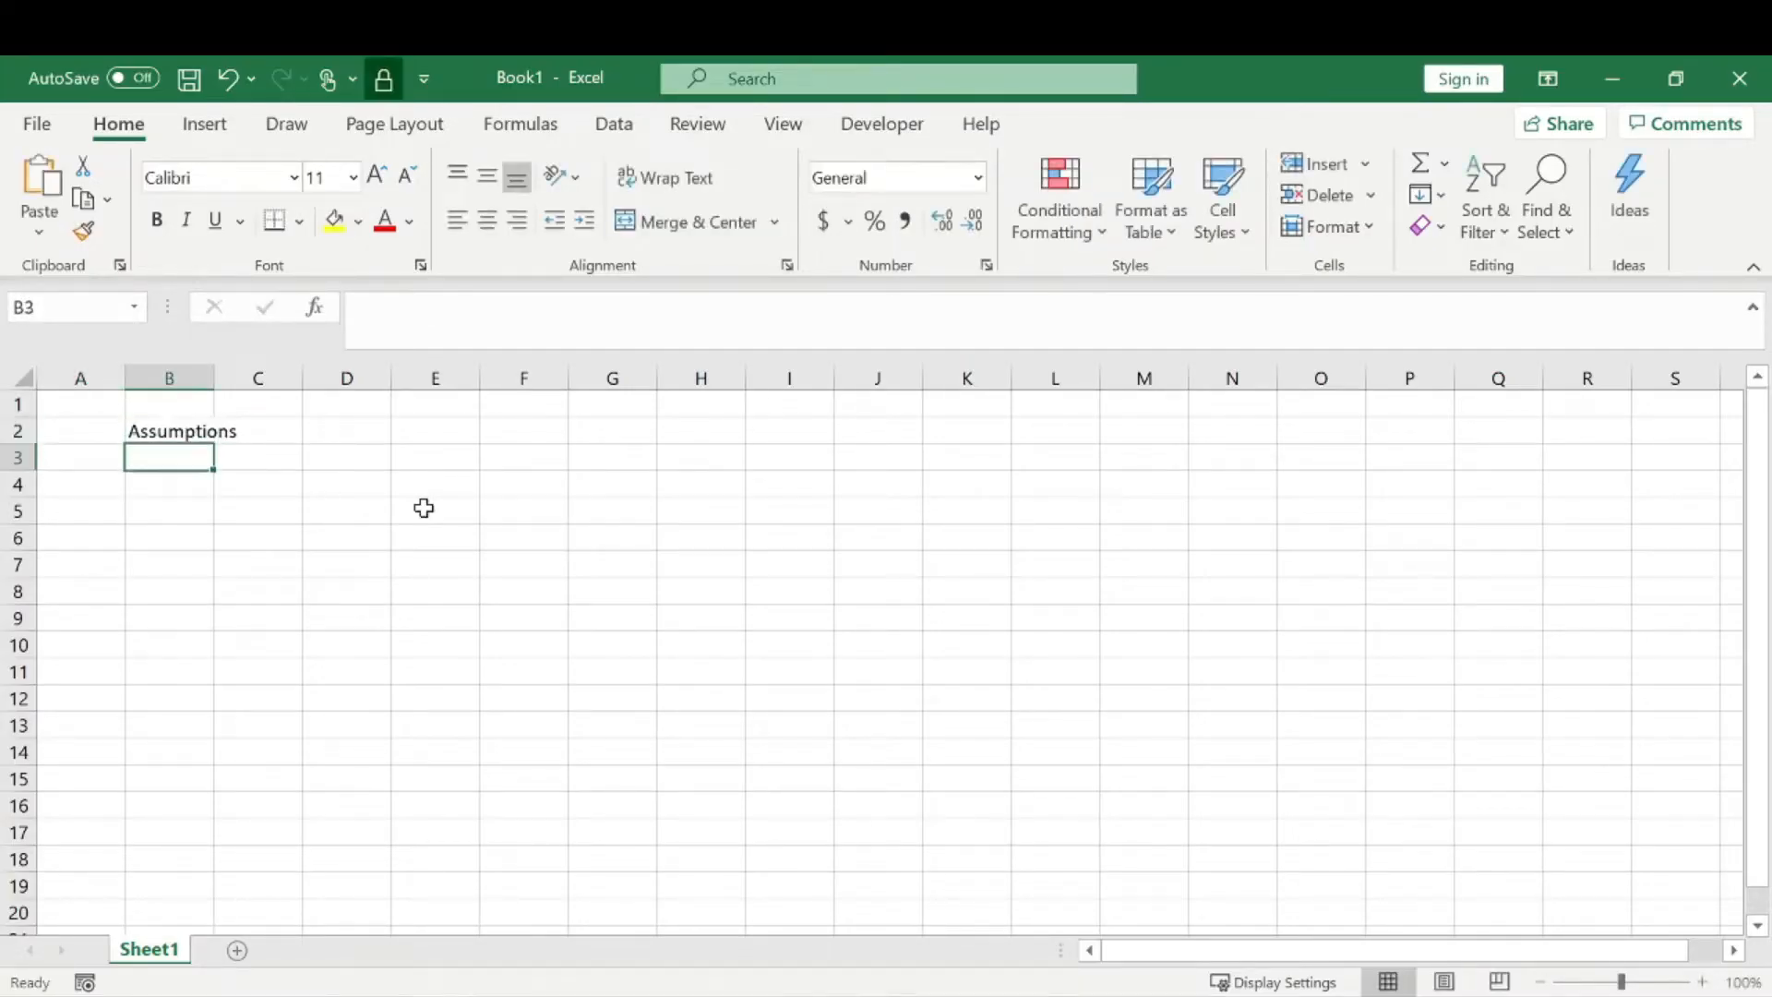
# - Fill cells D3 to F3 with the column headings Product 1, Product 2 and Product 3
pyautogui.click(190, 490)
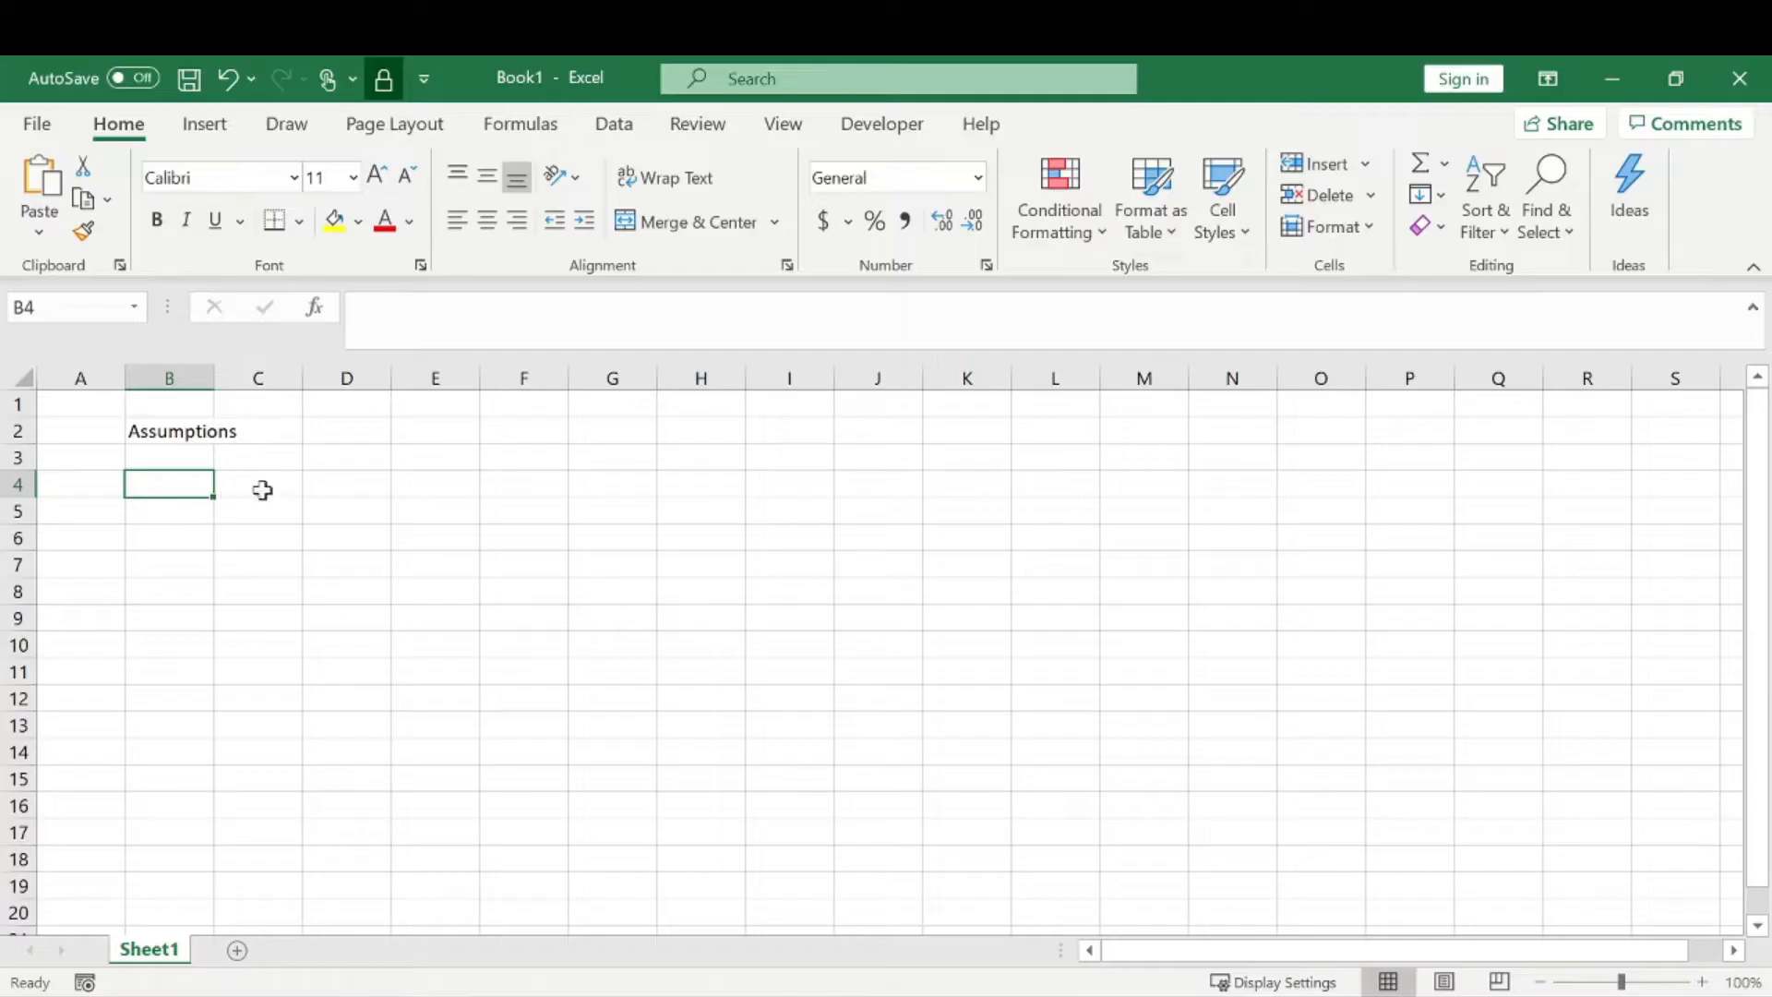
pyautogui.click(341, 466)
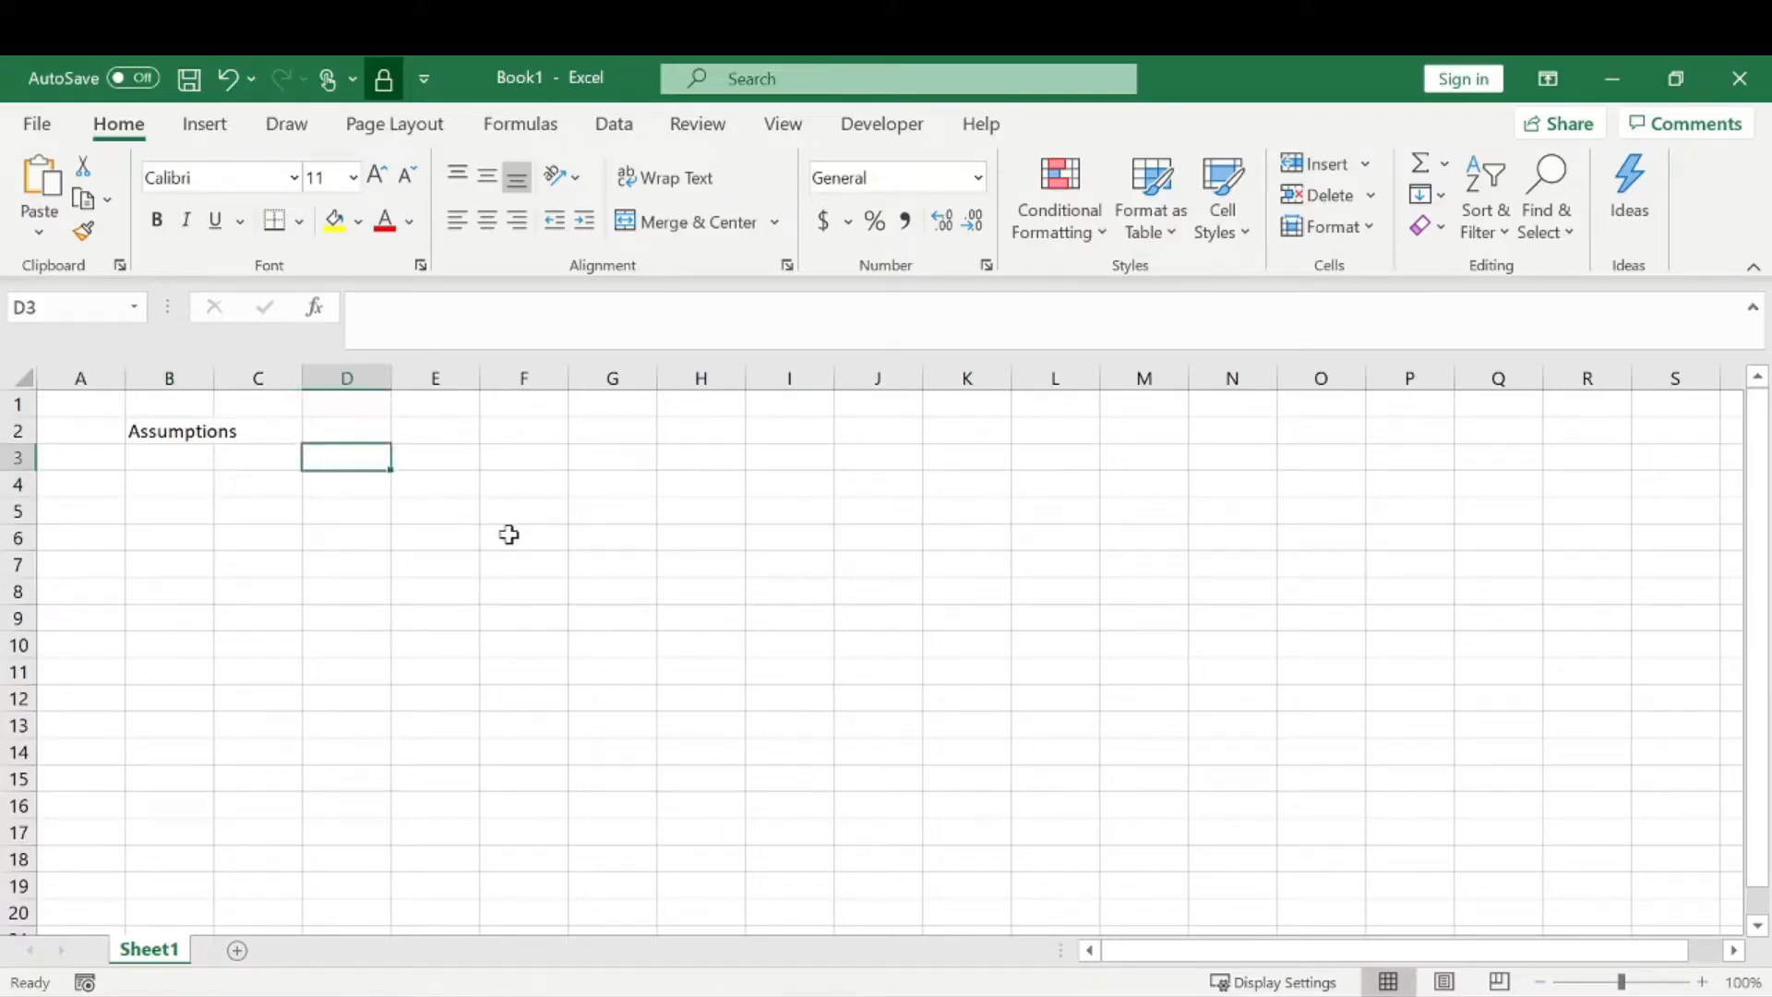
pyautogui.write('Product 1')
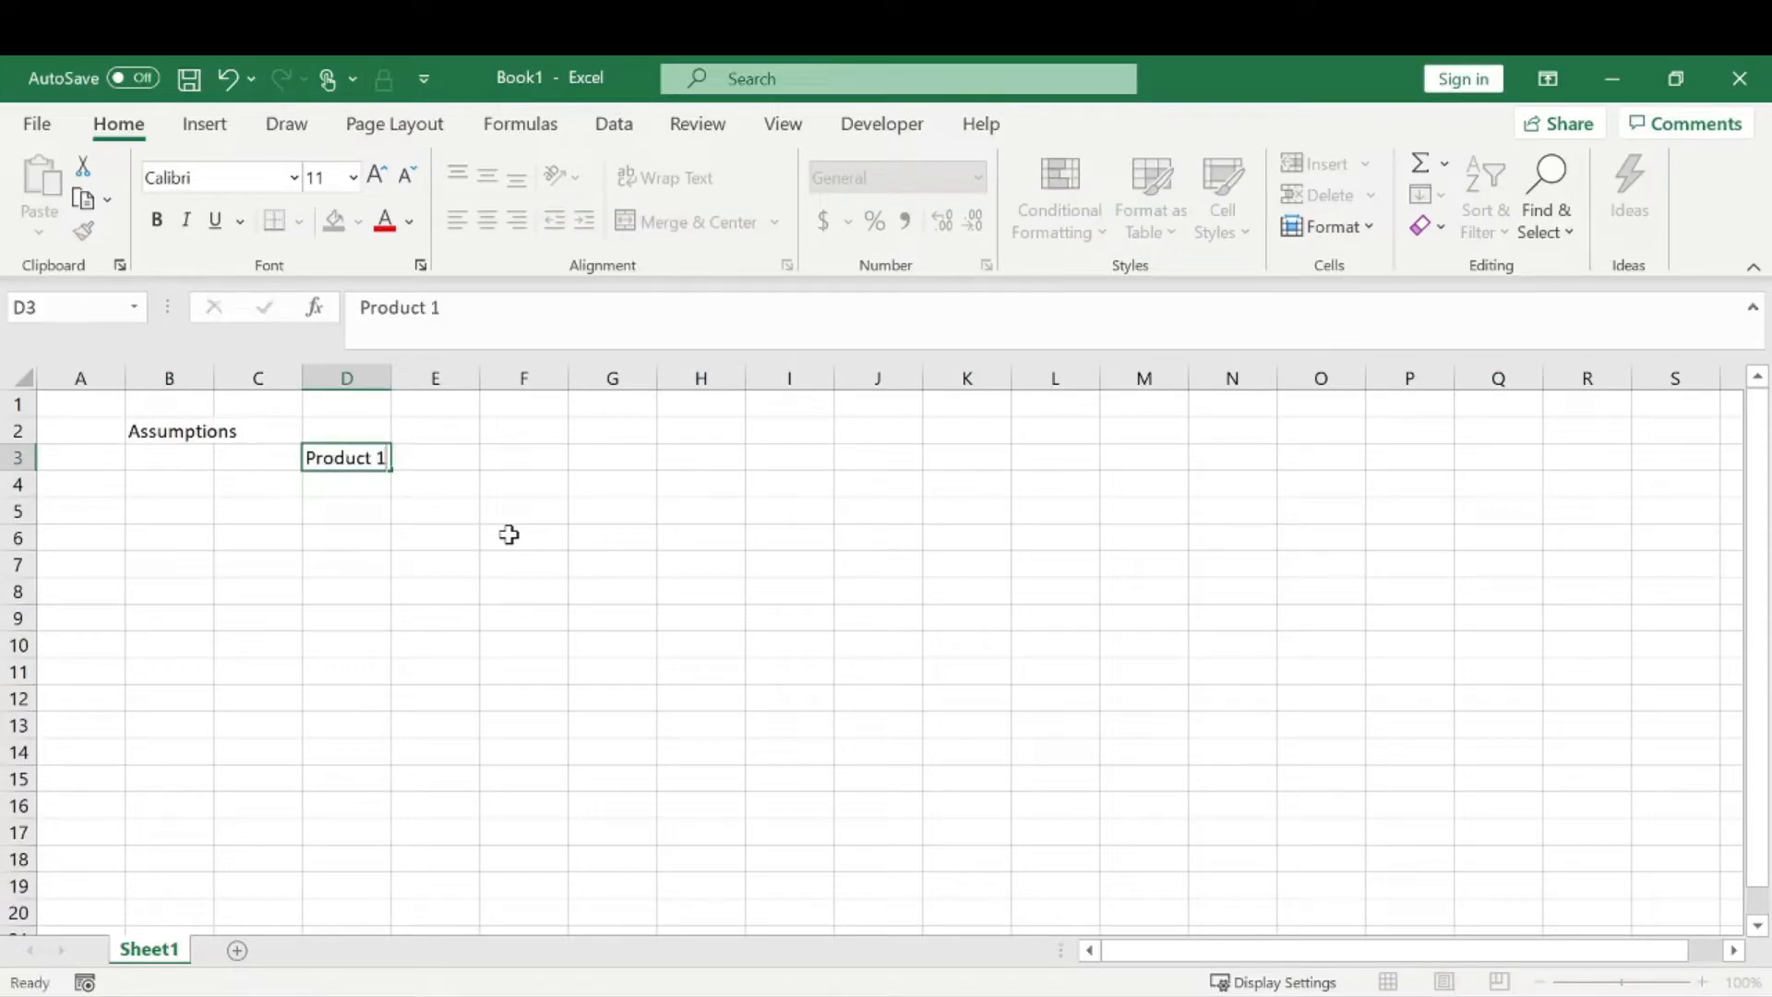
pyautogui.press('Tab')
pyautogui.write('P')
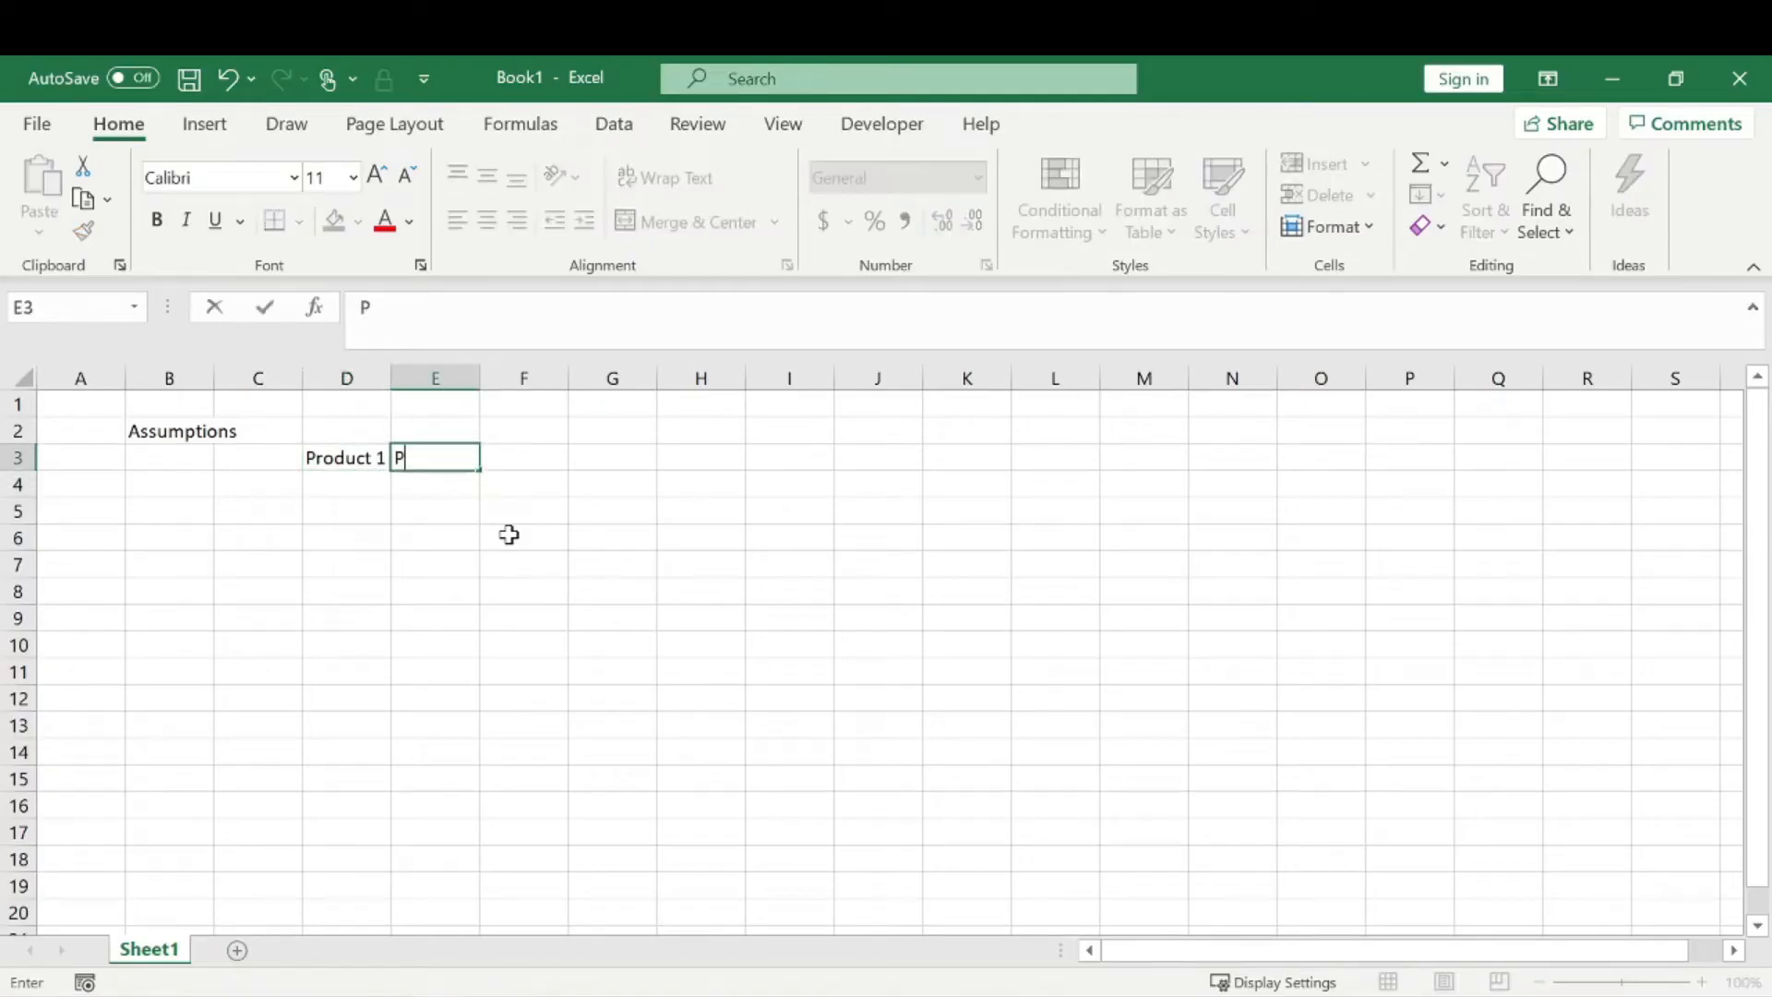
pyautogui.write('roduct 2')
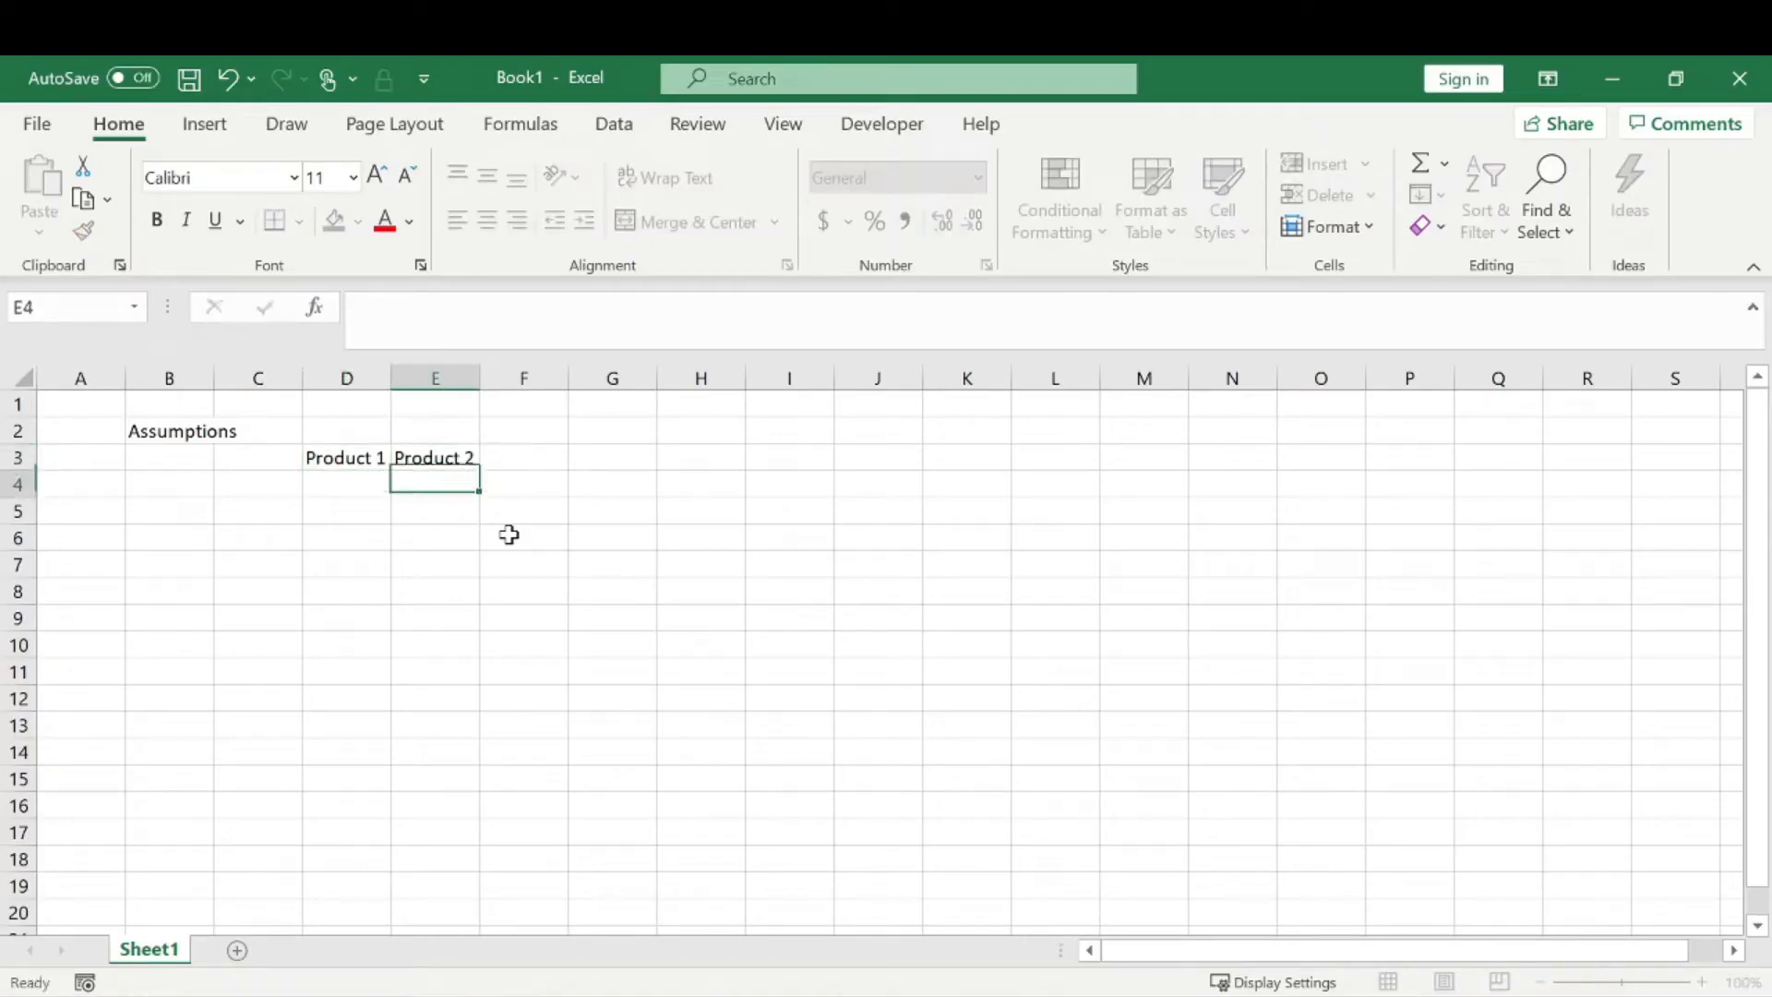
pyautogui.press('Return')
pyautogui.moveTo(378, 457); pyautogui.dragTo(544, 467)
# - Enter the row labels "Dollars colected/ unit" in B4 and "Sales tax collected" in B5
pyautogui.click(269, 481)
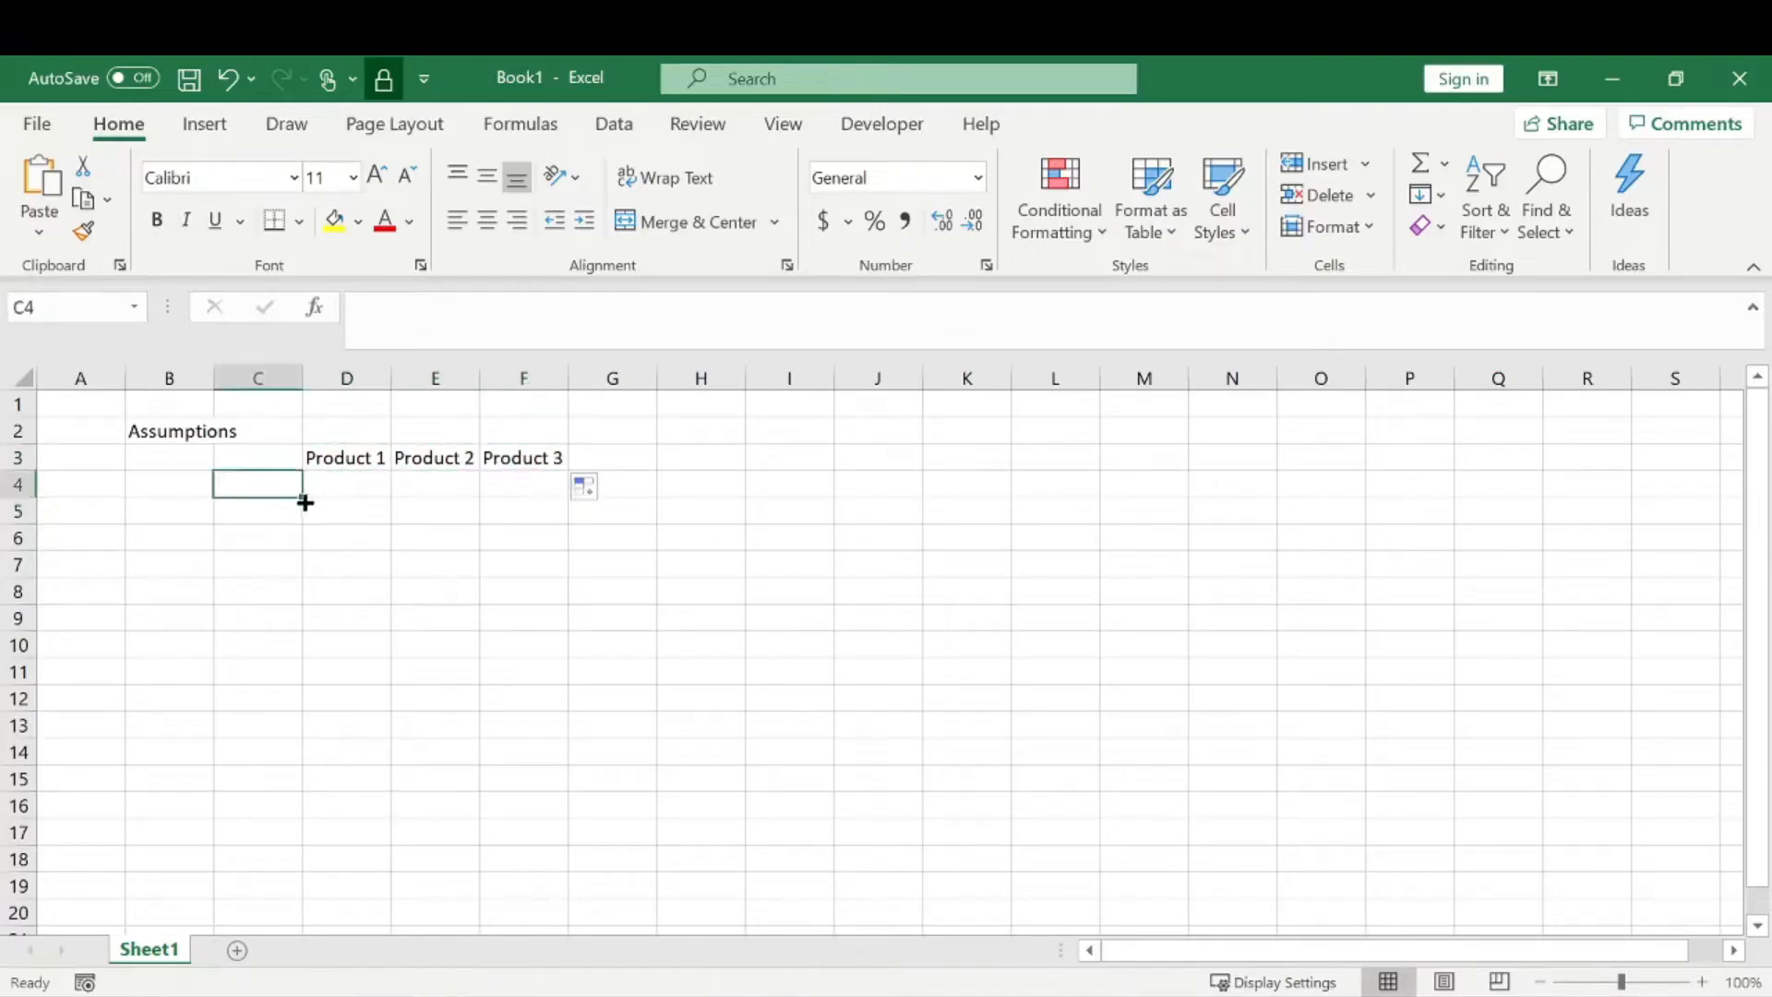
pyautogui.click(180, 480)
pyautogui.write('Dollars colected/ un')
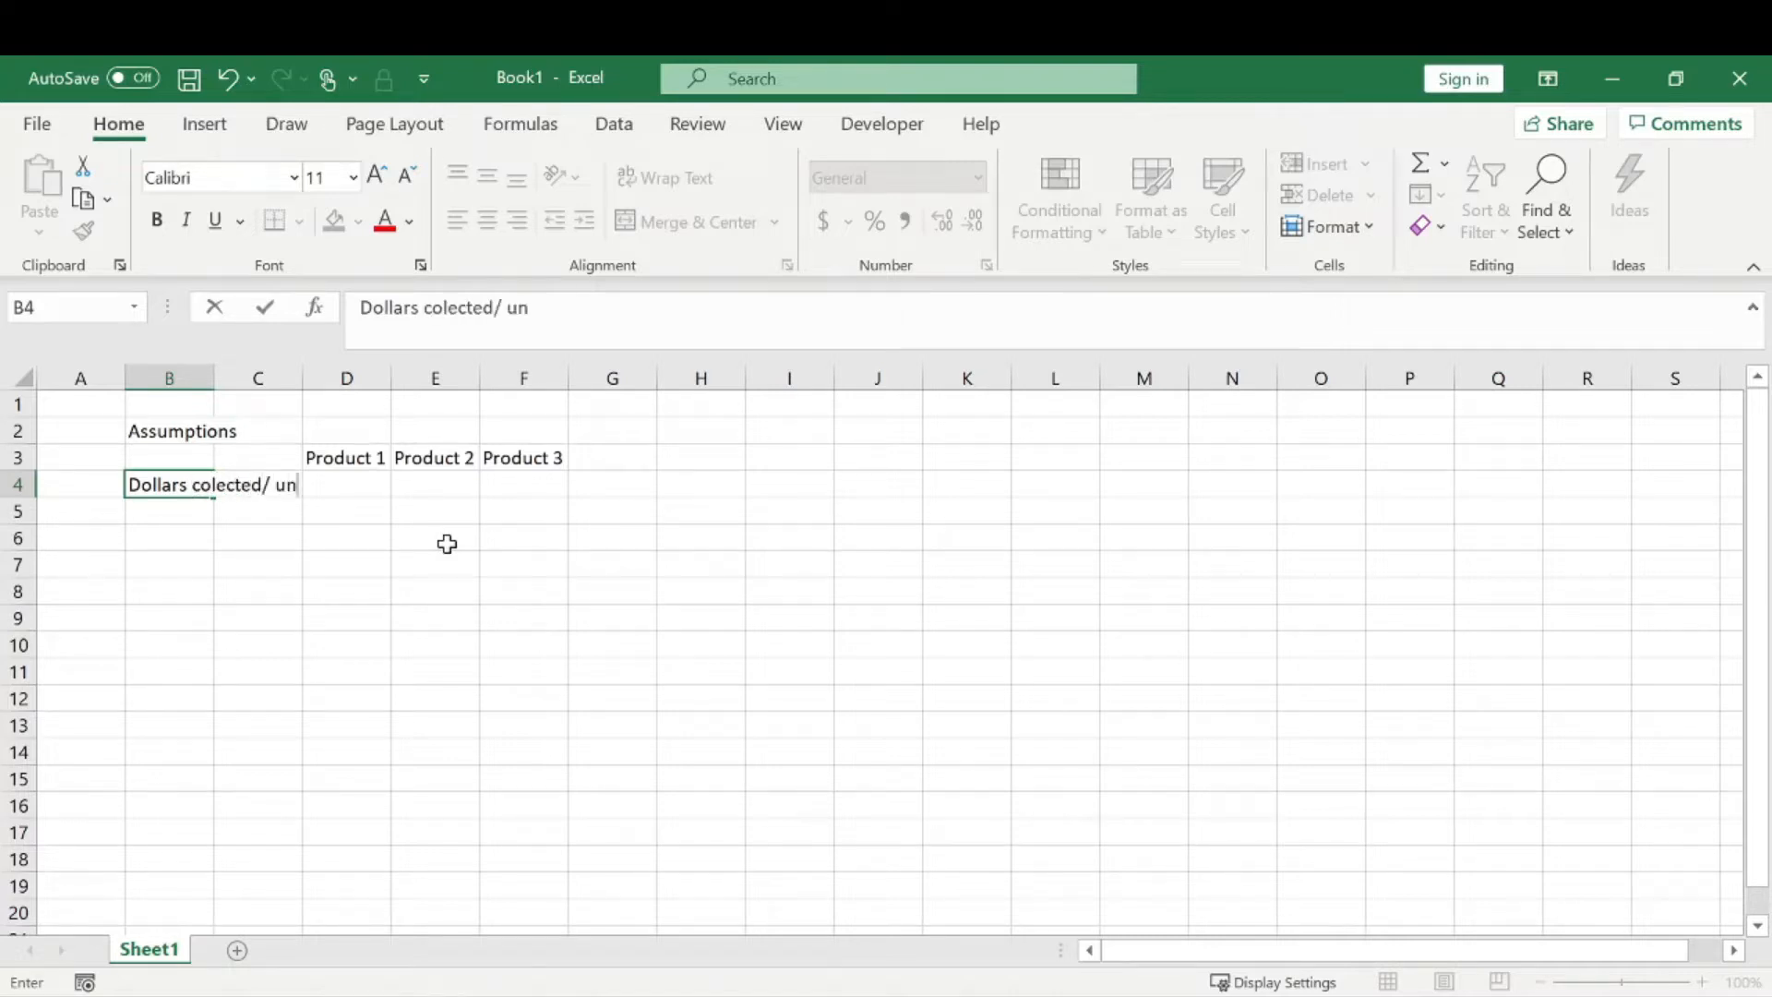
pyautogui.write('it')
pyautogui.press('Return')
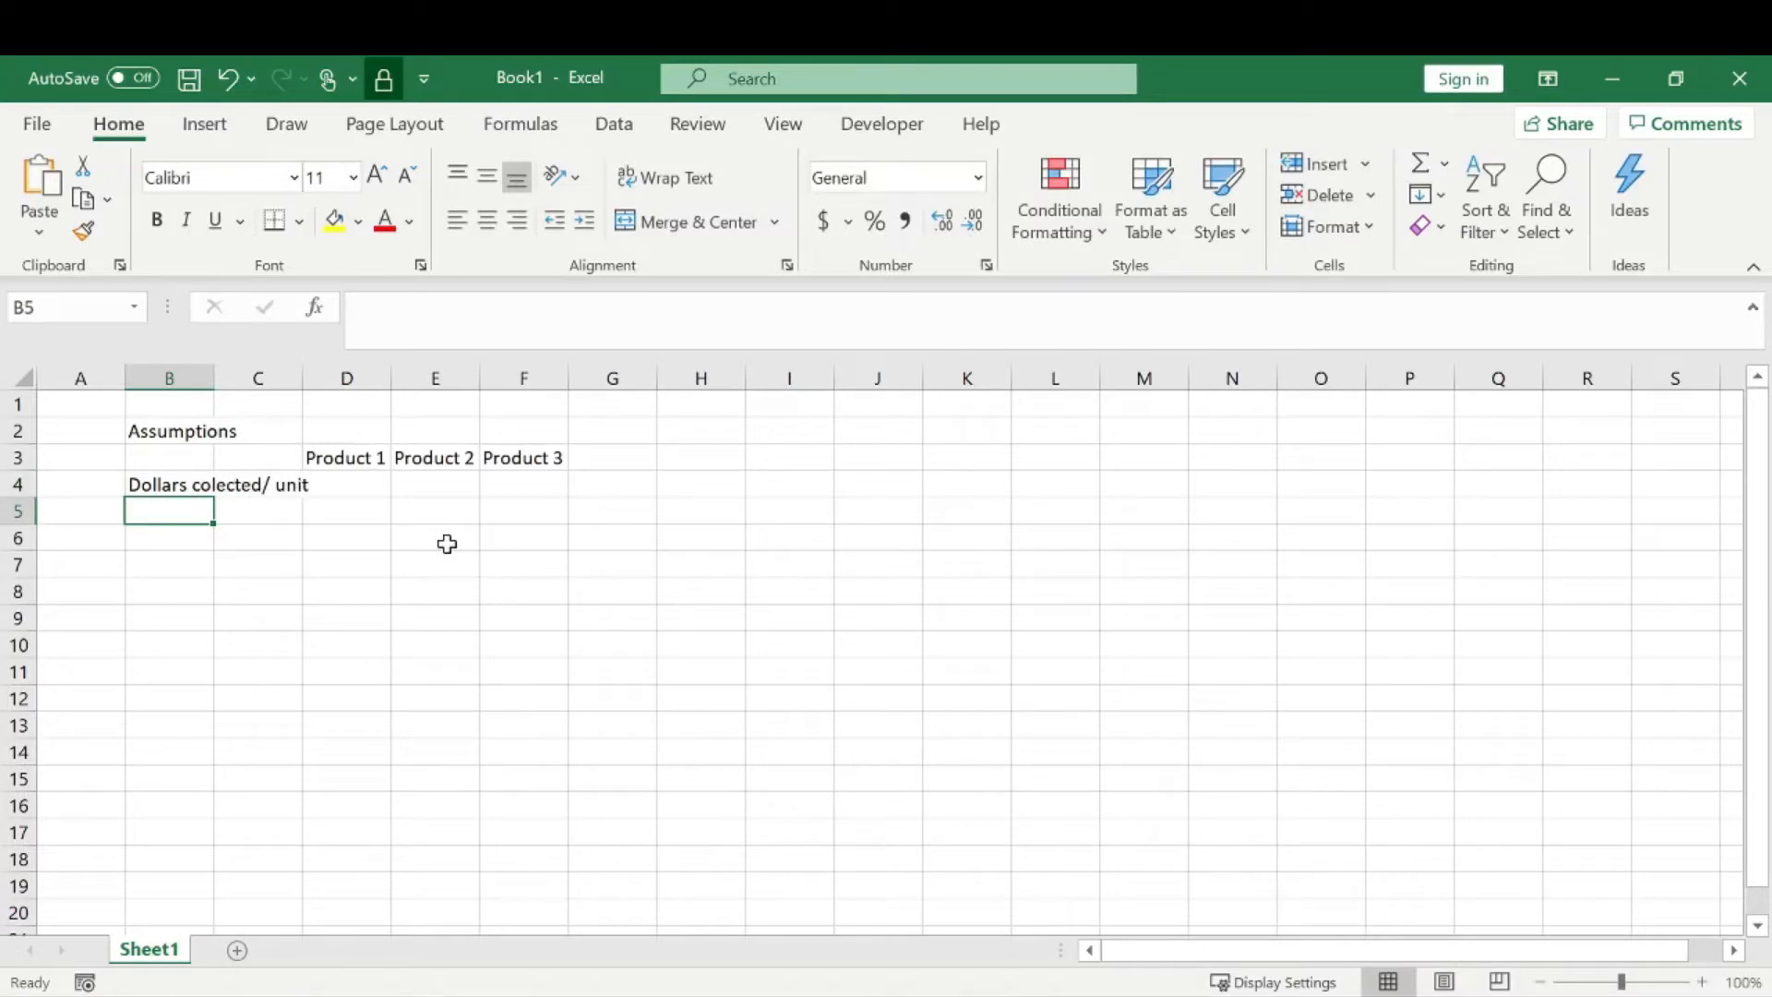
pyautogui.write('Sales tax')
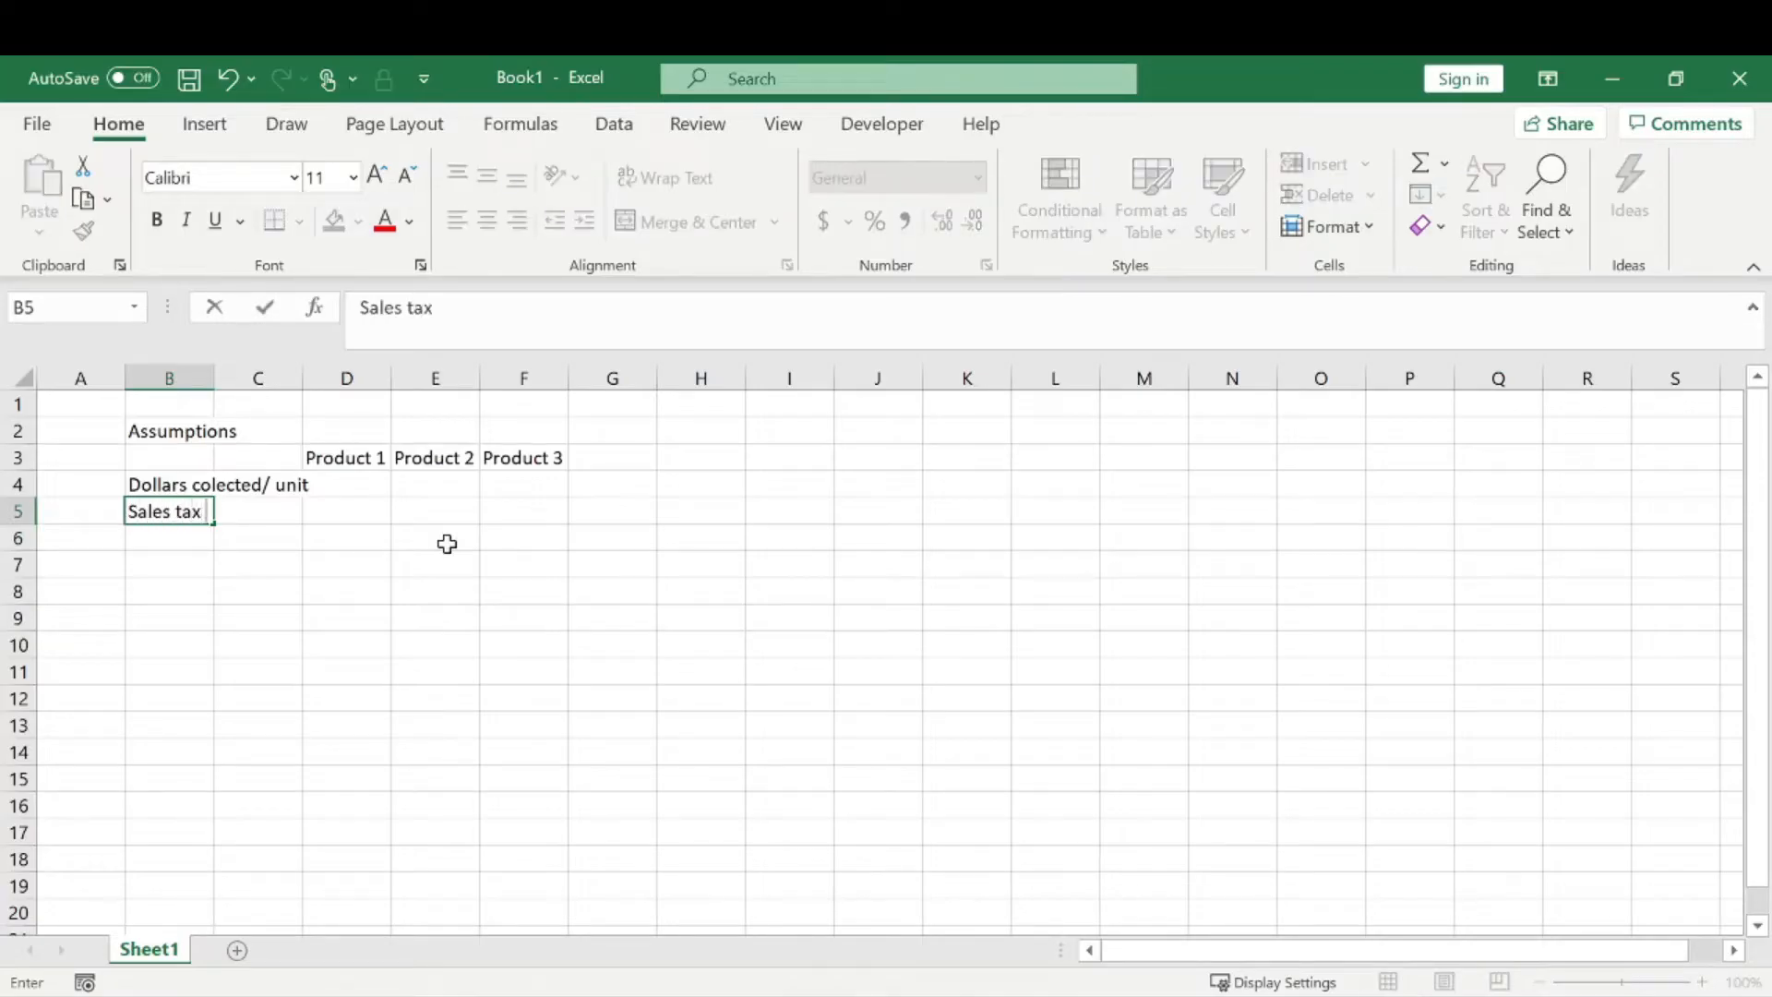
pyautogui.write(' collected')
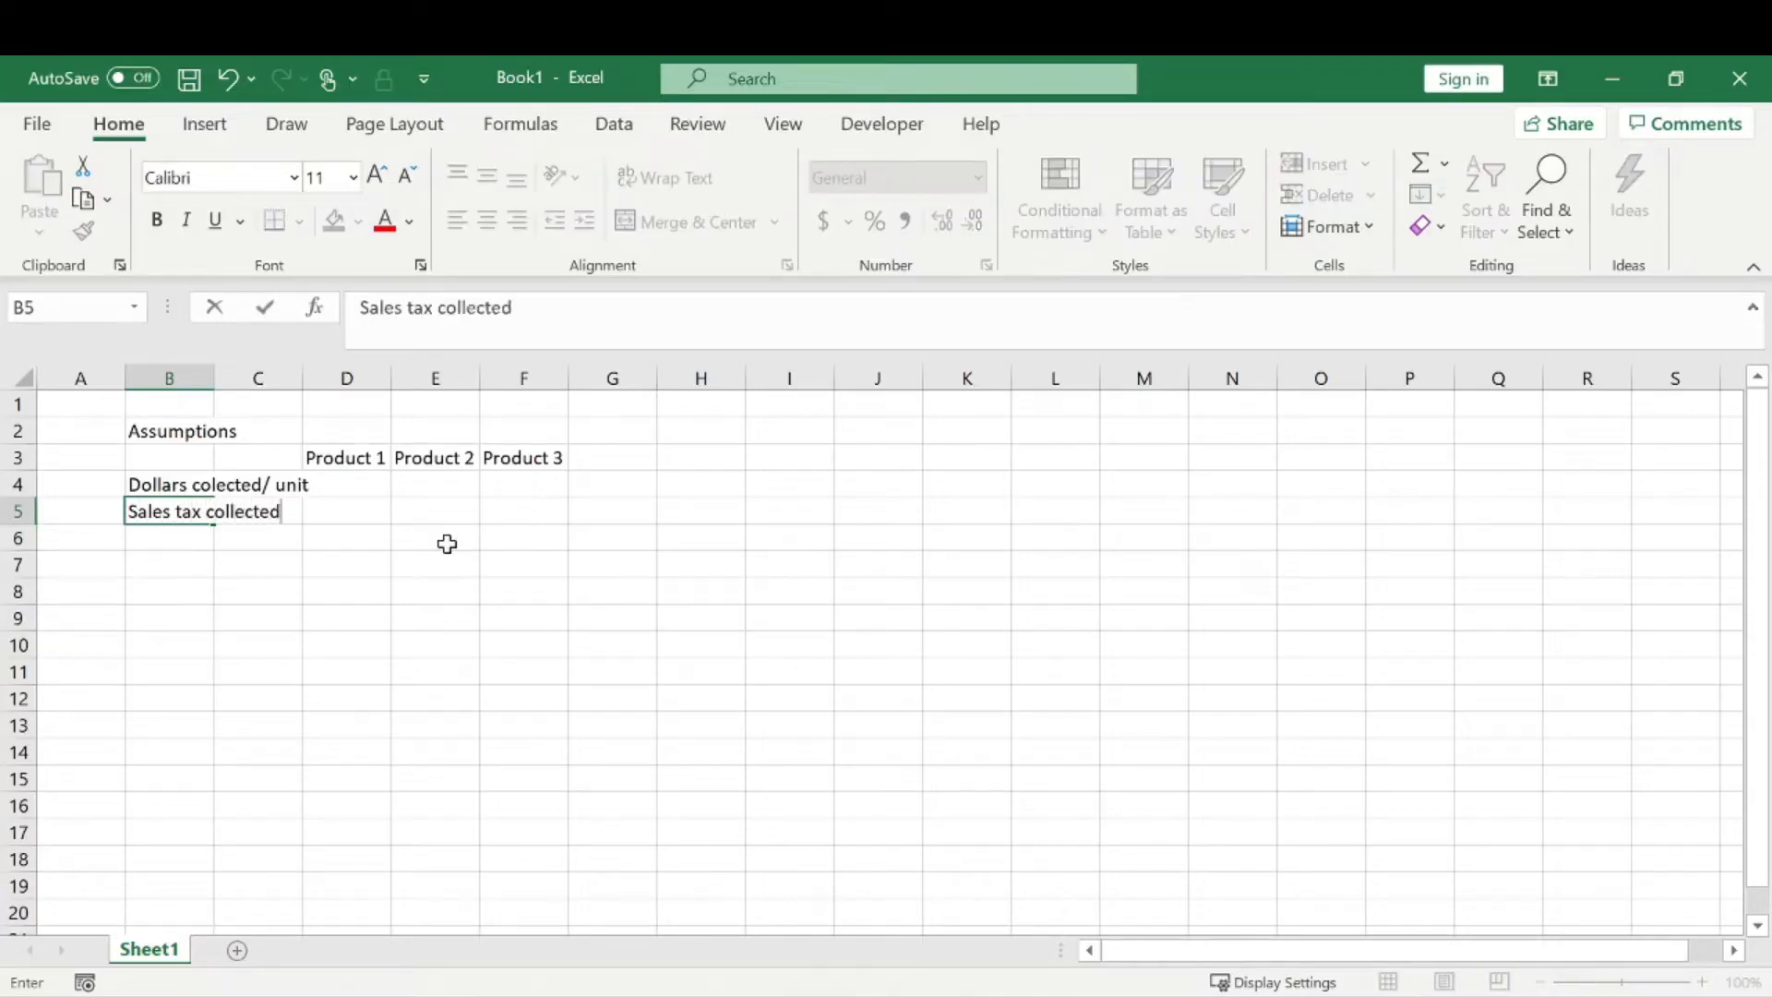
pyautogui.press('Return')
# - Add the row labels "Revenue/ unit" in B6 and "Cost/ unit" in B7
pyautogui.write('R')
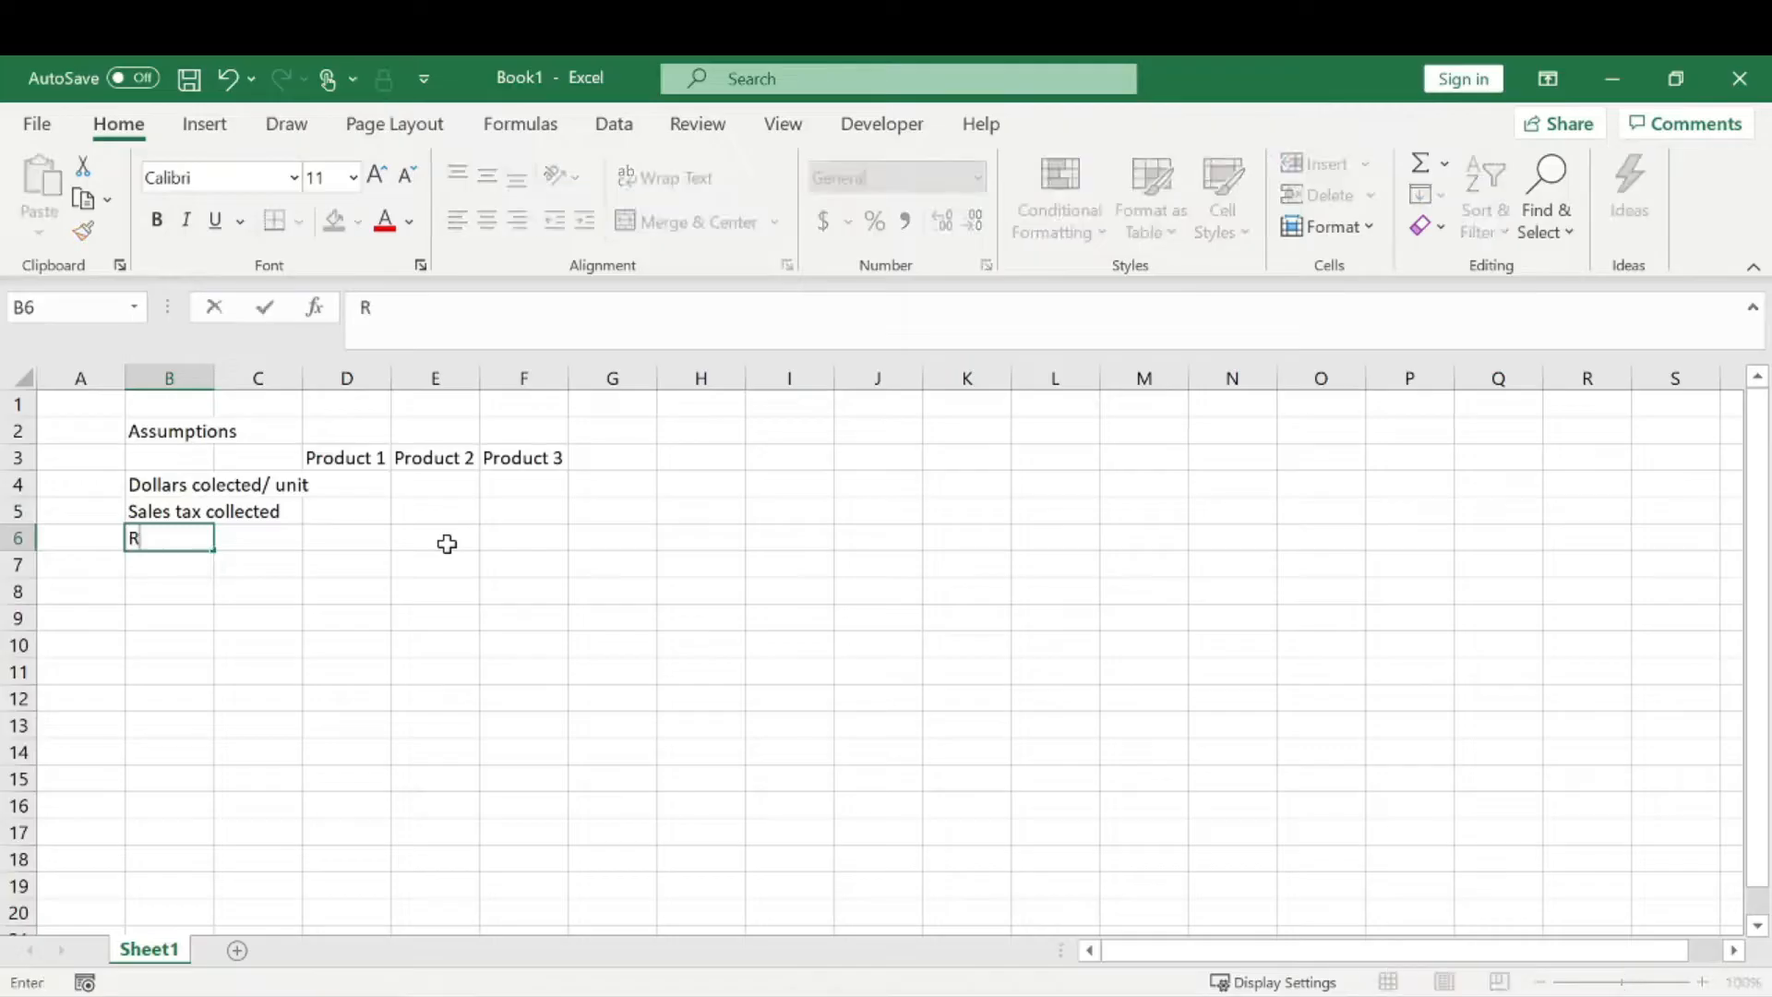
pyautogui.write('evenue/ unit')
pyautogui.press('Return')
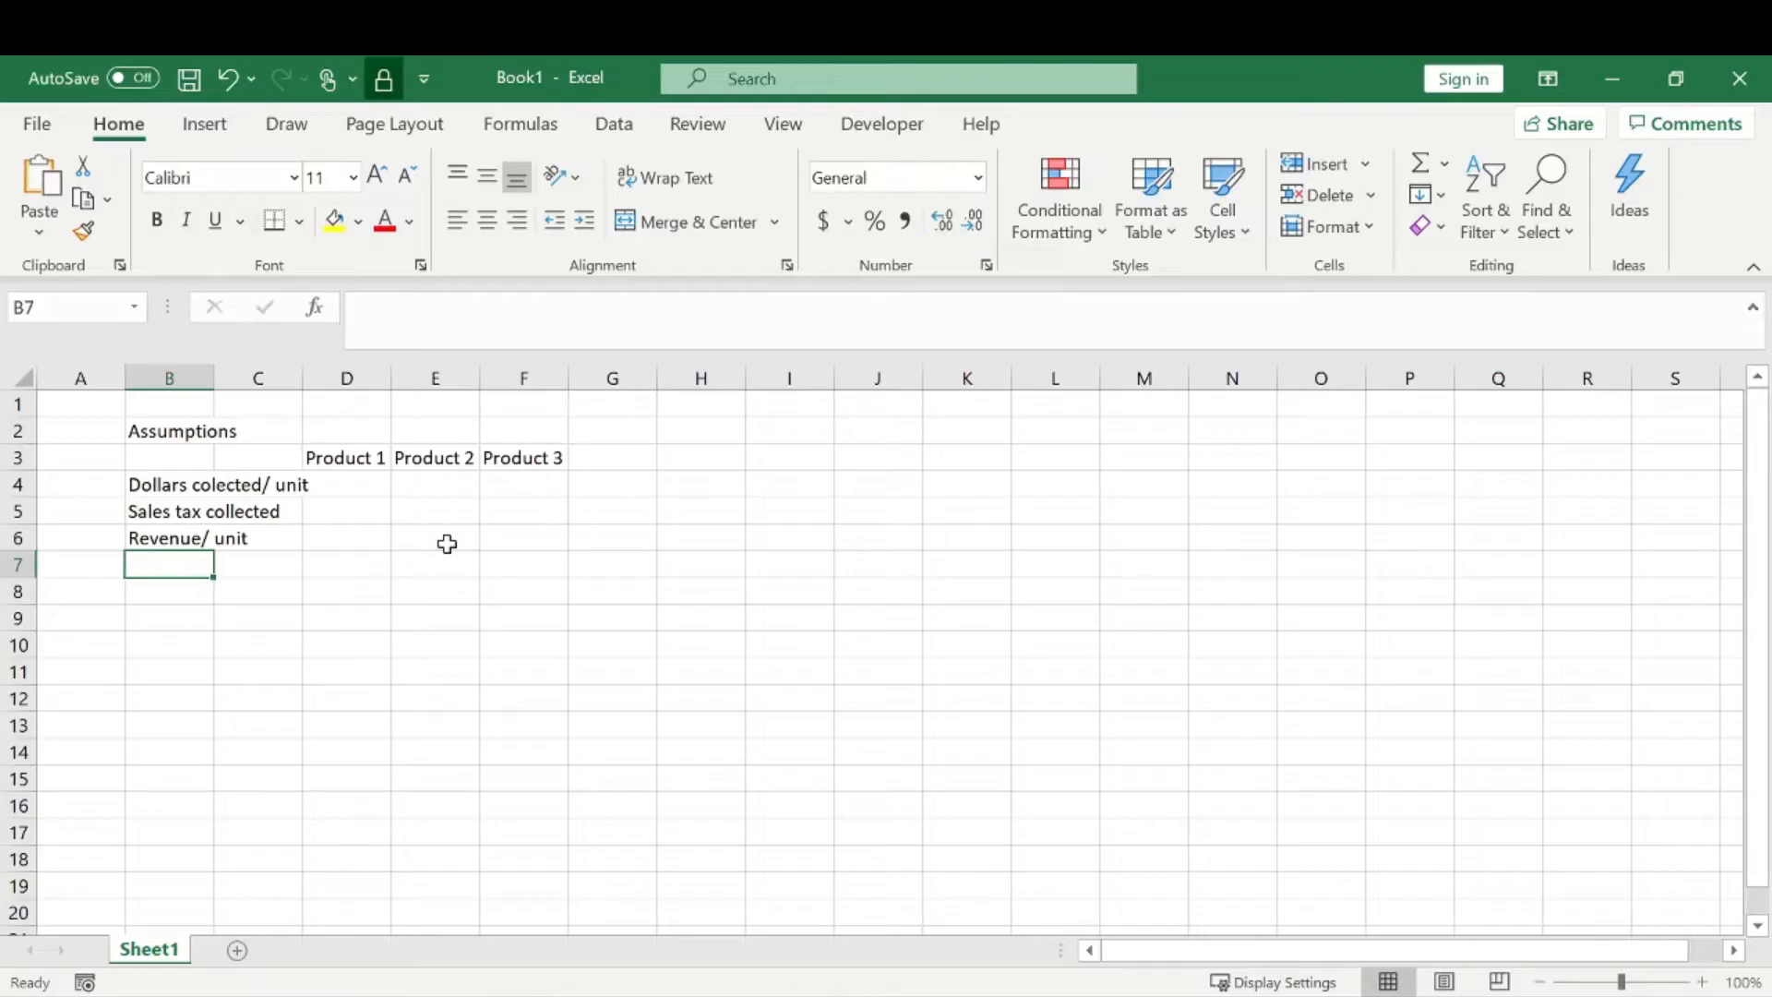
pyautogui.write('Cost/')
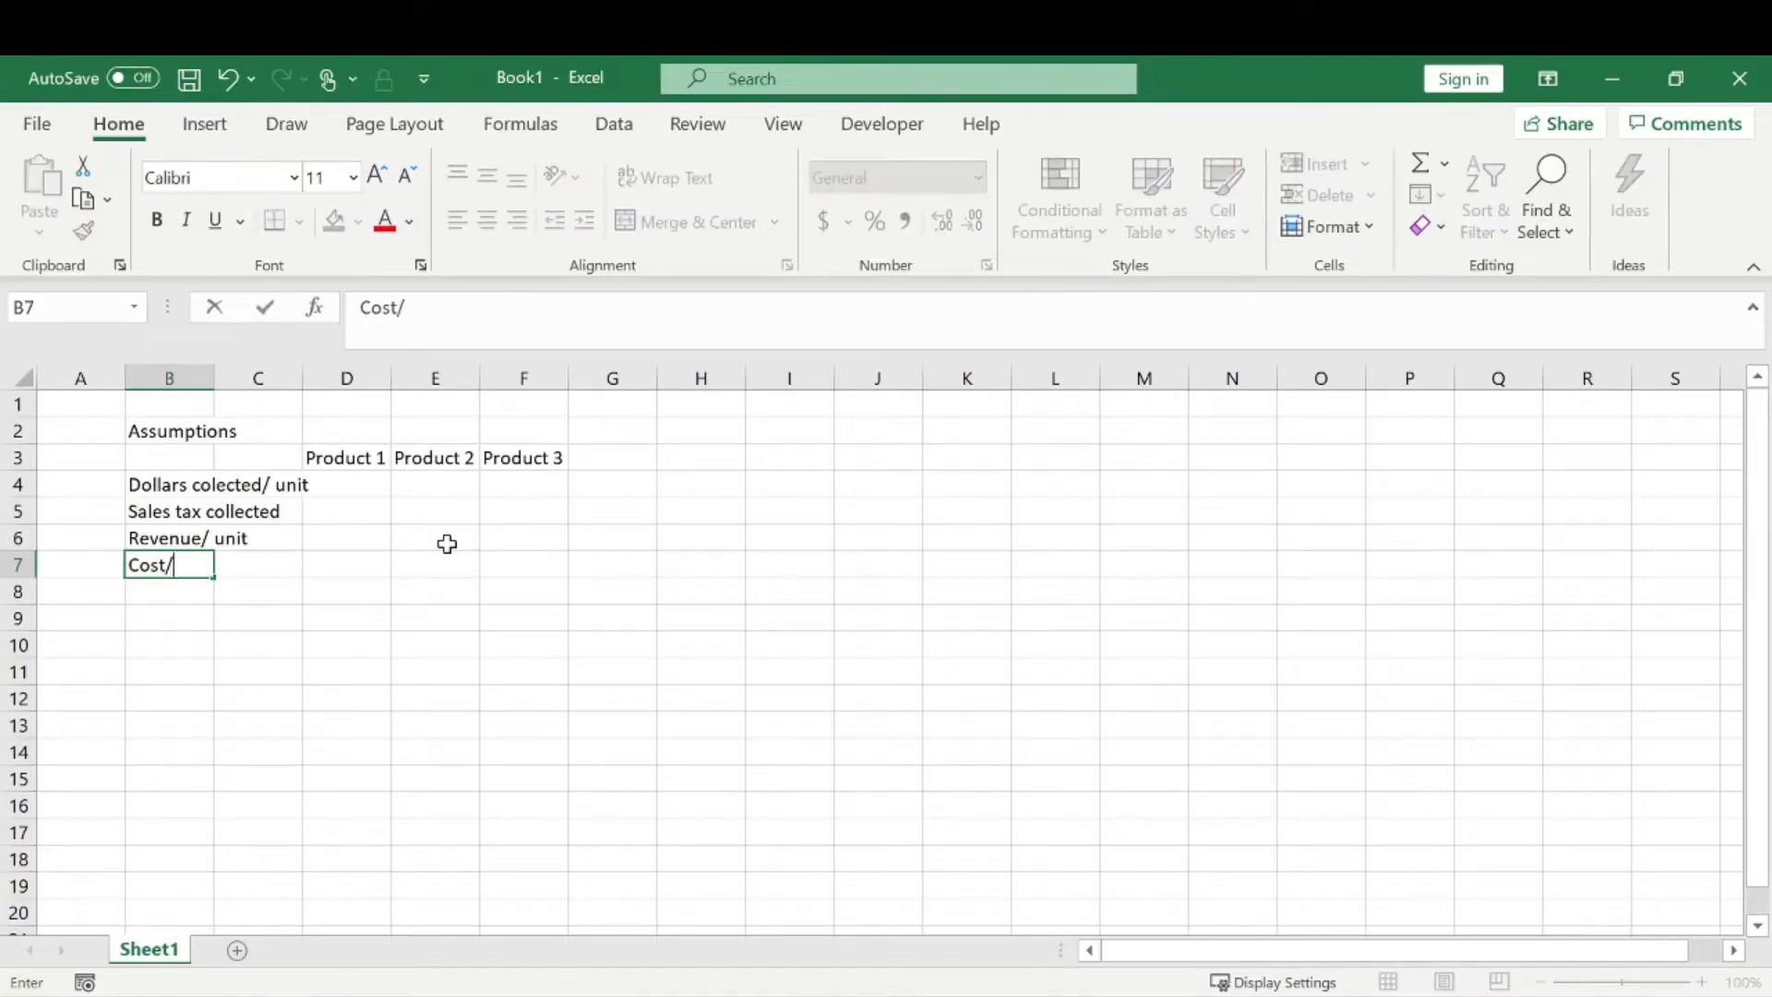
pyautogui.write(' unit')
pyautogui.press('Return')
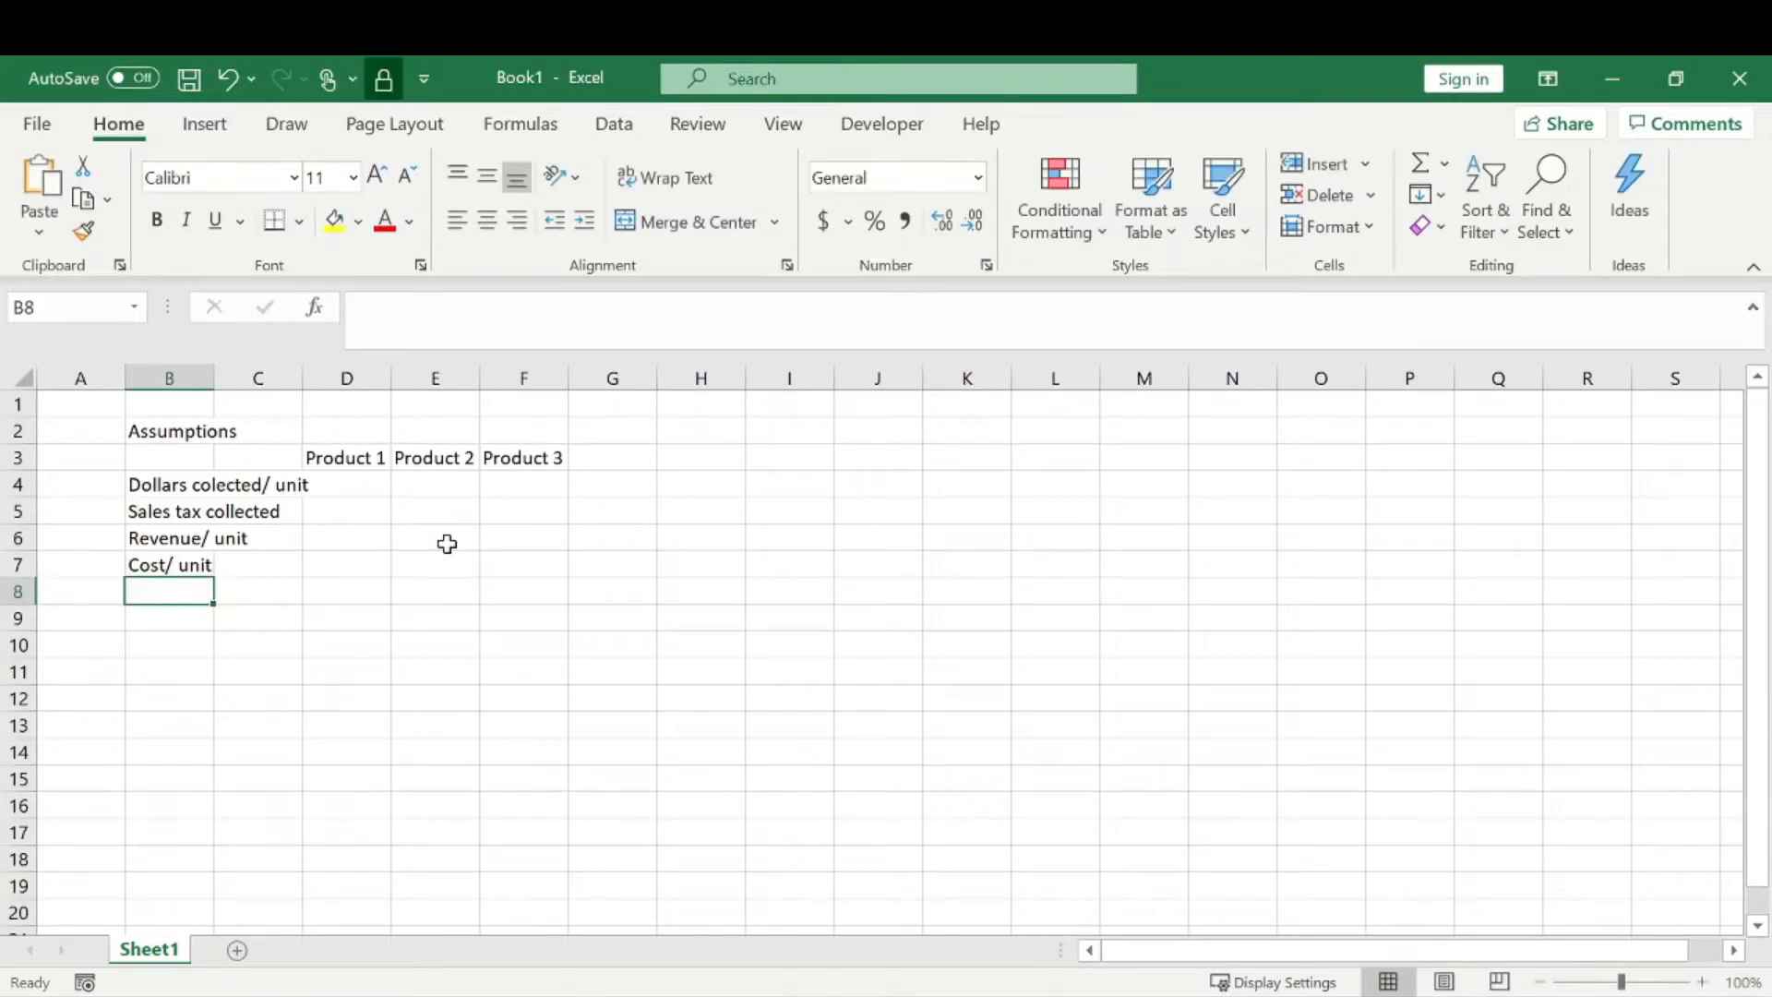
# - Add the row labels "gross profit/ unit" in B8 and "Gross margin %" in B9
pyautogui.write('gross p')
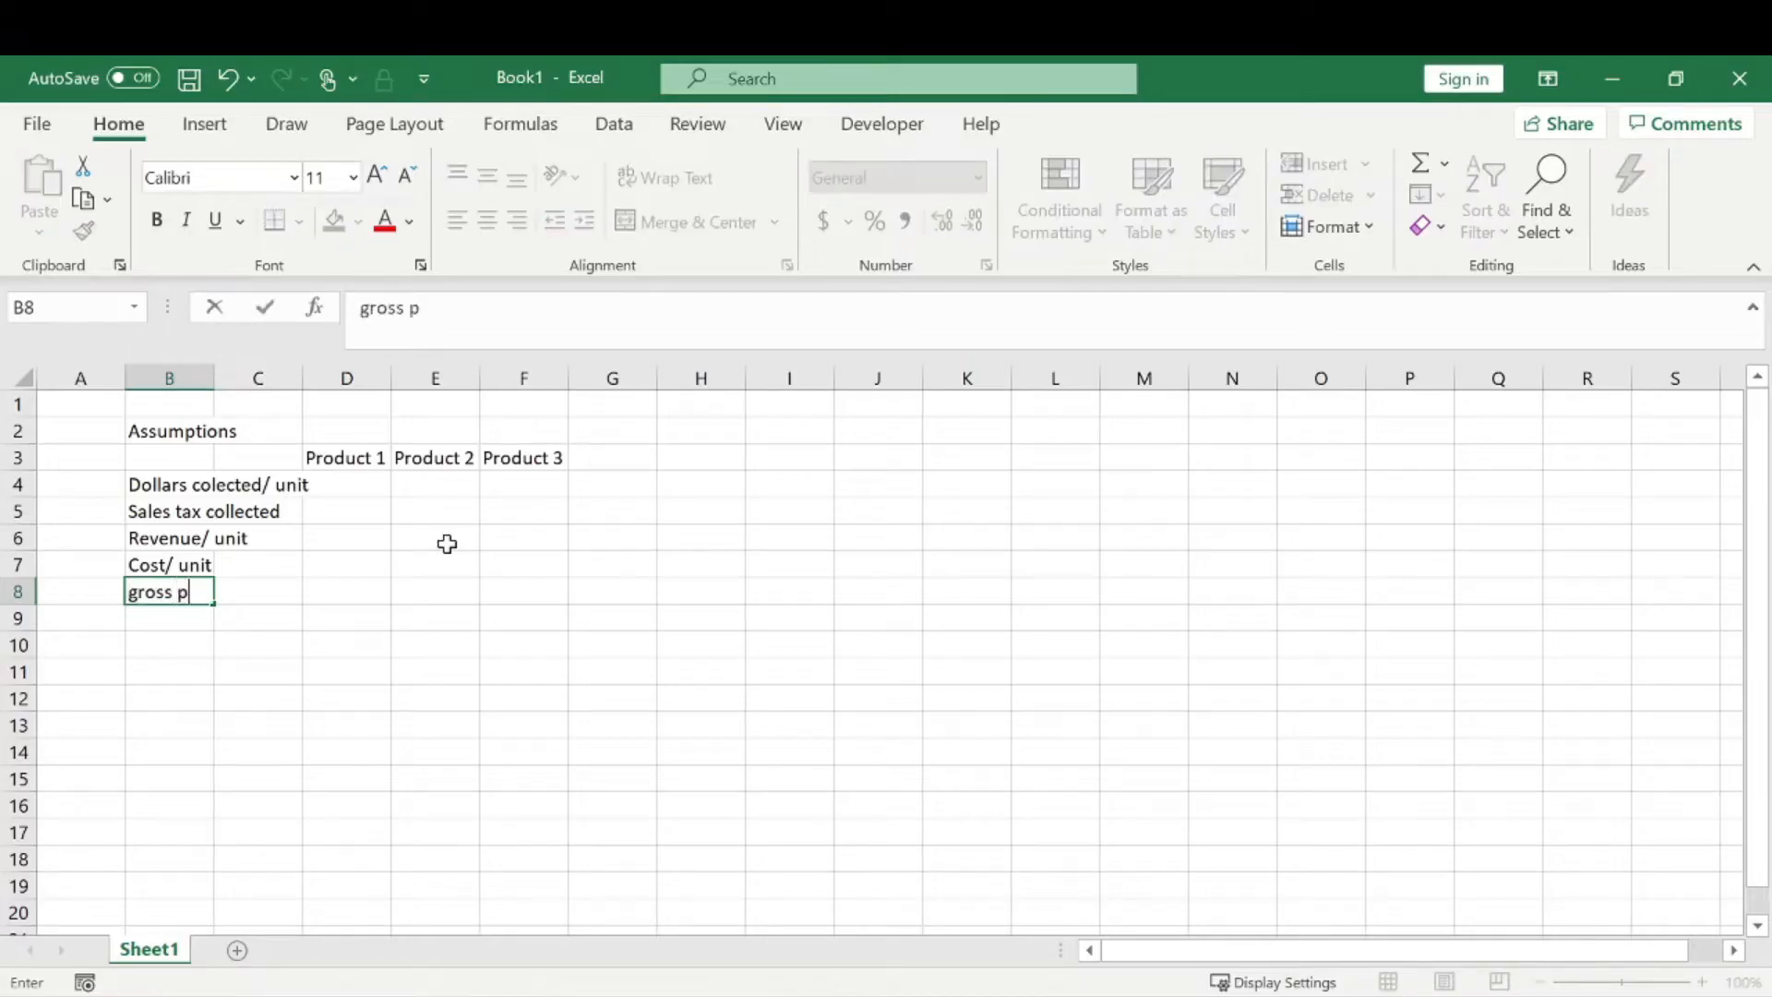
pyautogui.write('rofit/ unit')
pyautogui.press('Return')
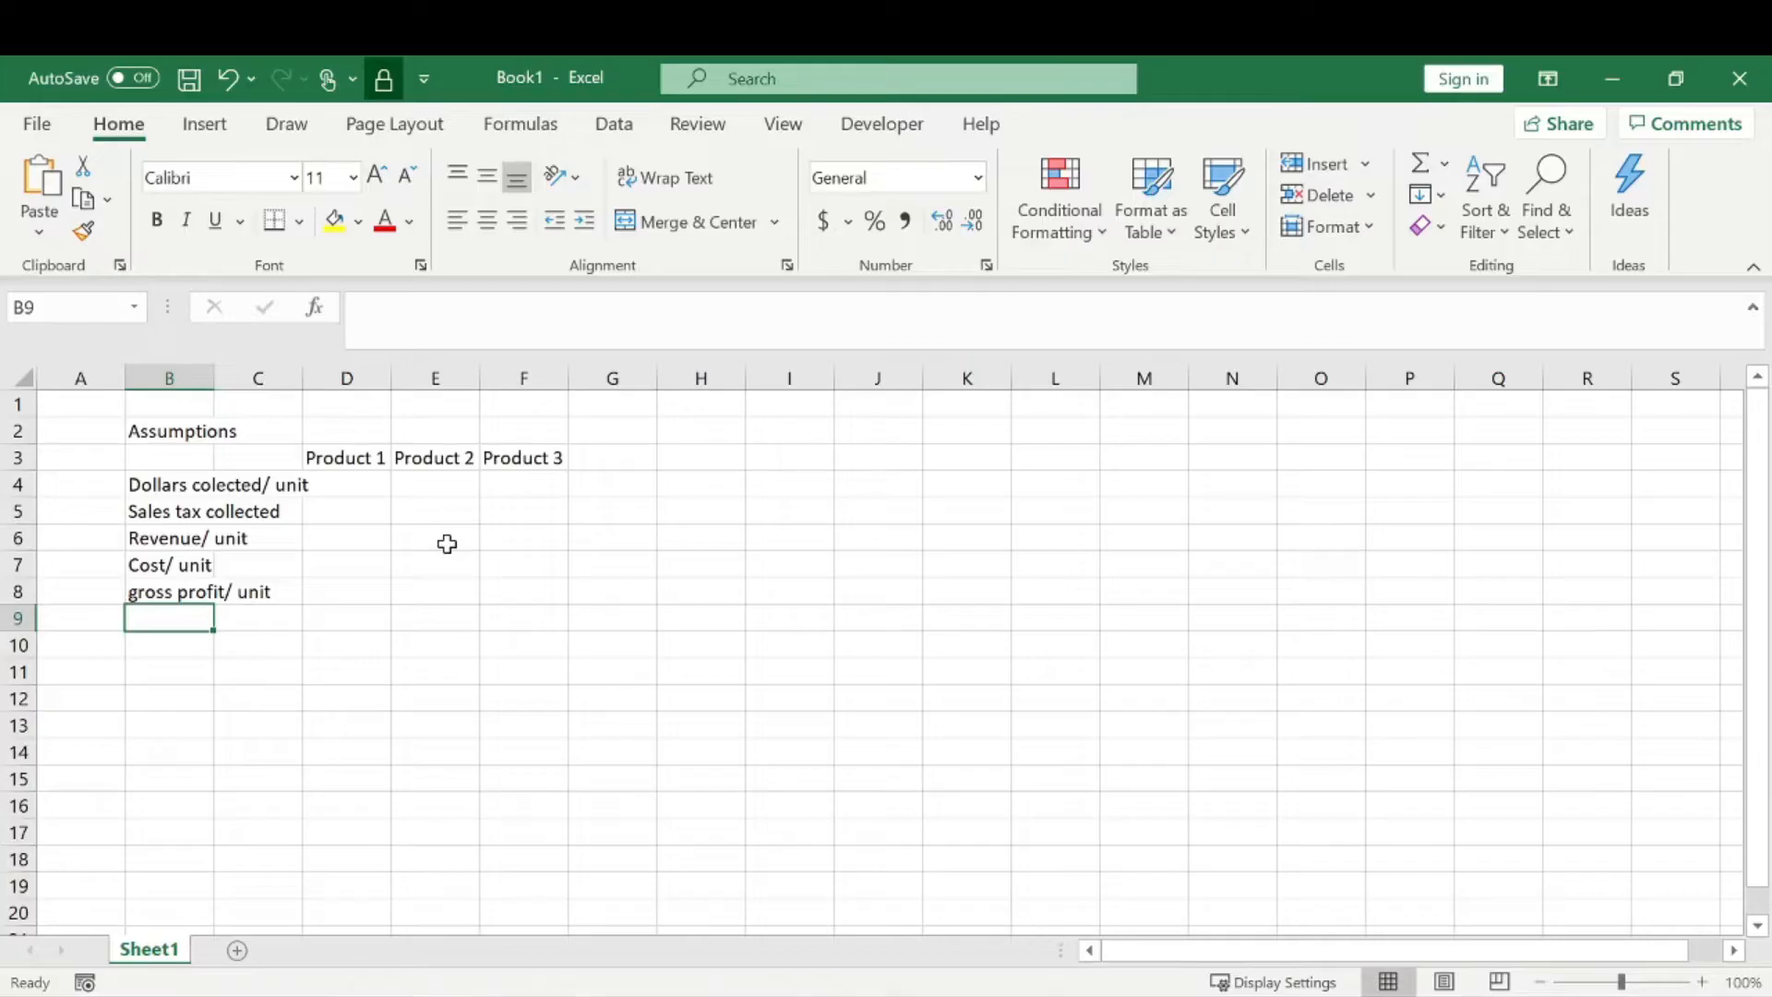
pyautogui.write('Gross marg')
pyautogui.write('in ')
pyautogui.write('%')
pyautogui.press('BackSpace')
pyautogui.write('%')
pyautogui.press('Return')
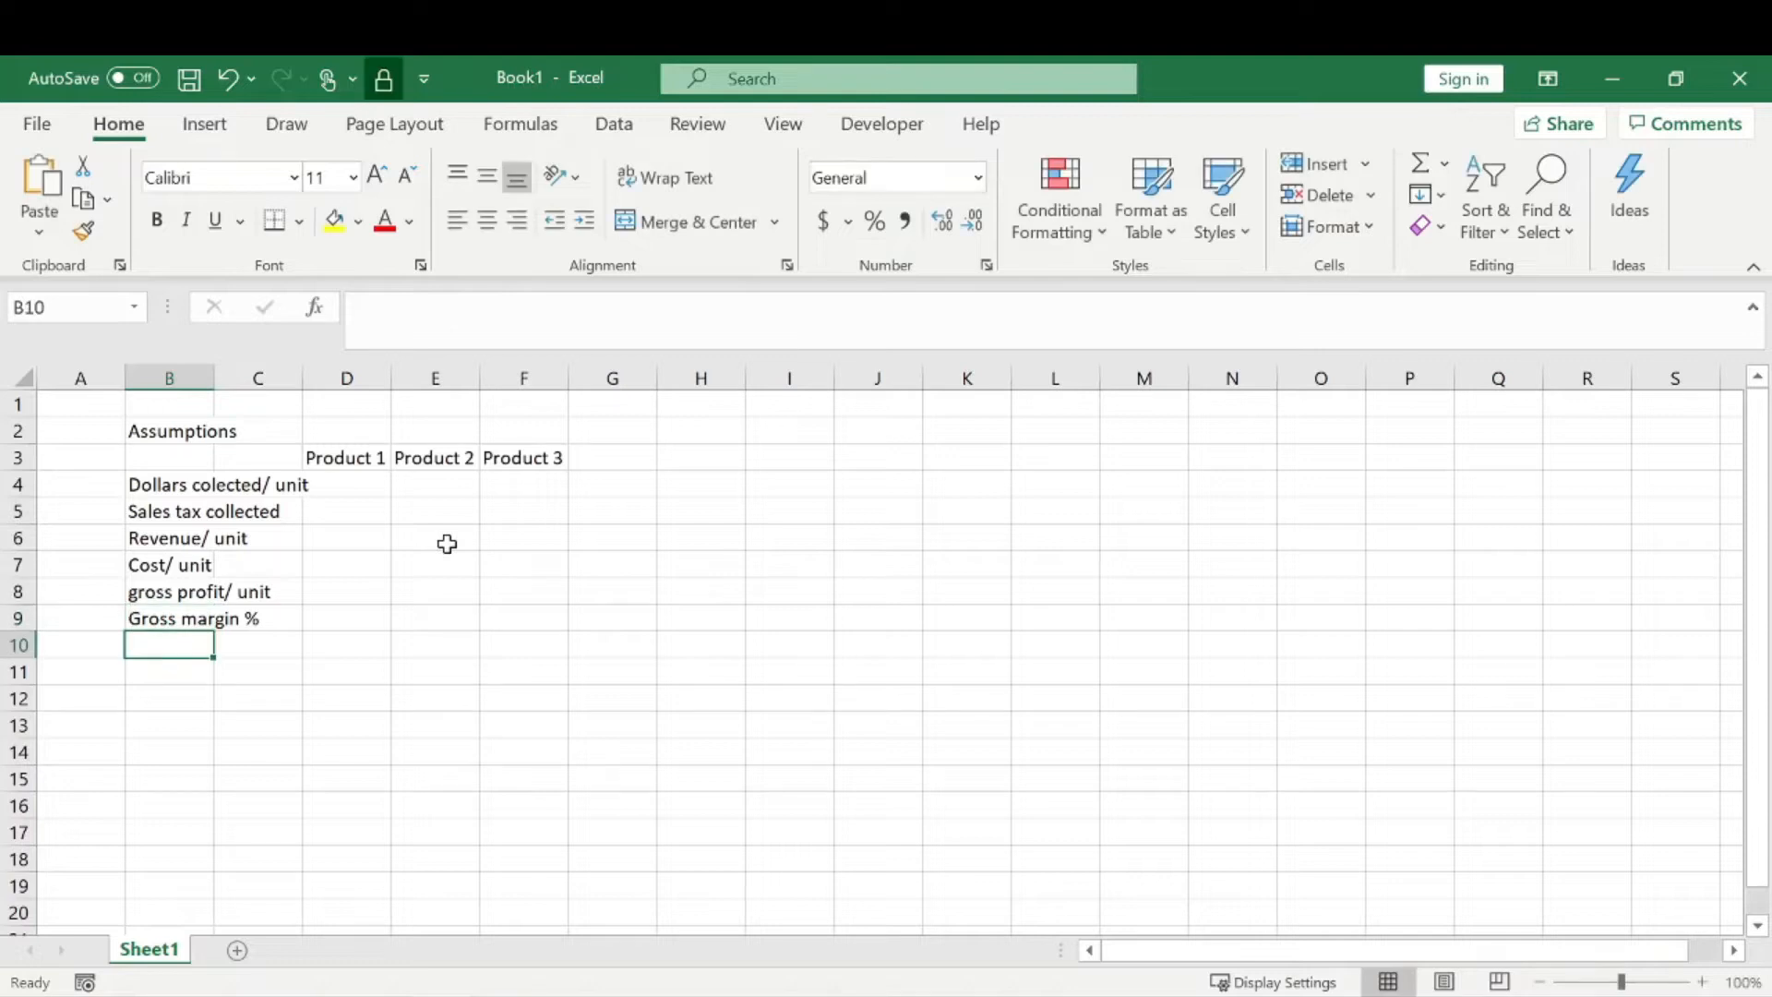
# - Enter the label "Monthly Growth Rate:" in B11 and fit column B's width to its text
pyautogui.press('Return')
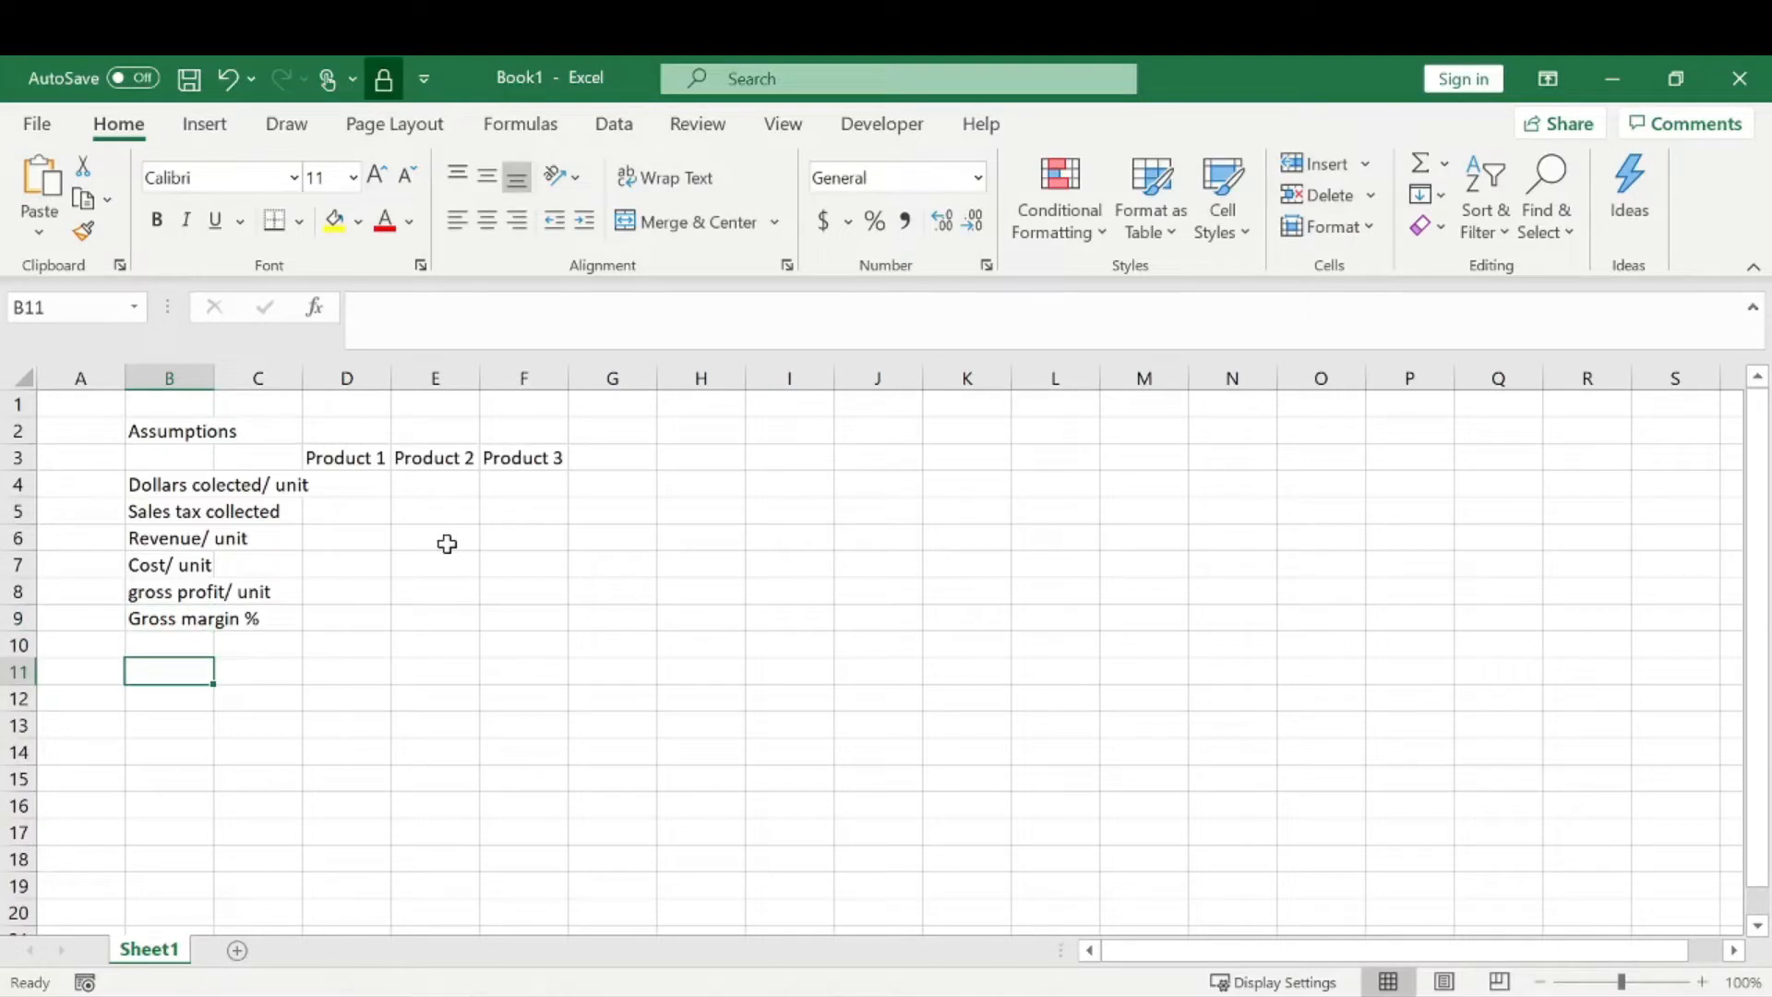
pyautogui.write('Weekly')
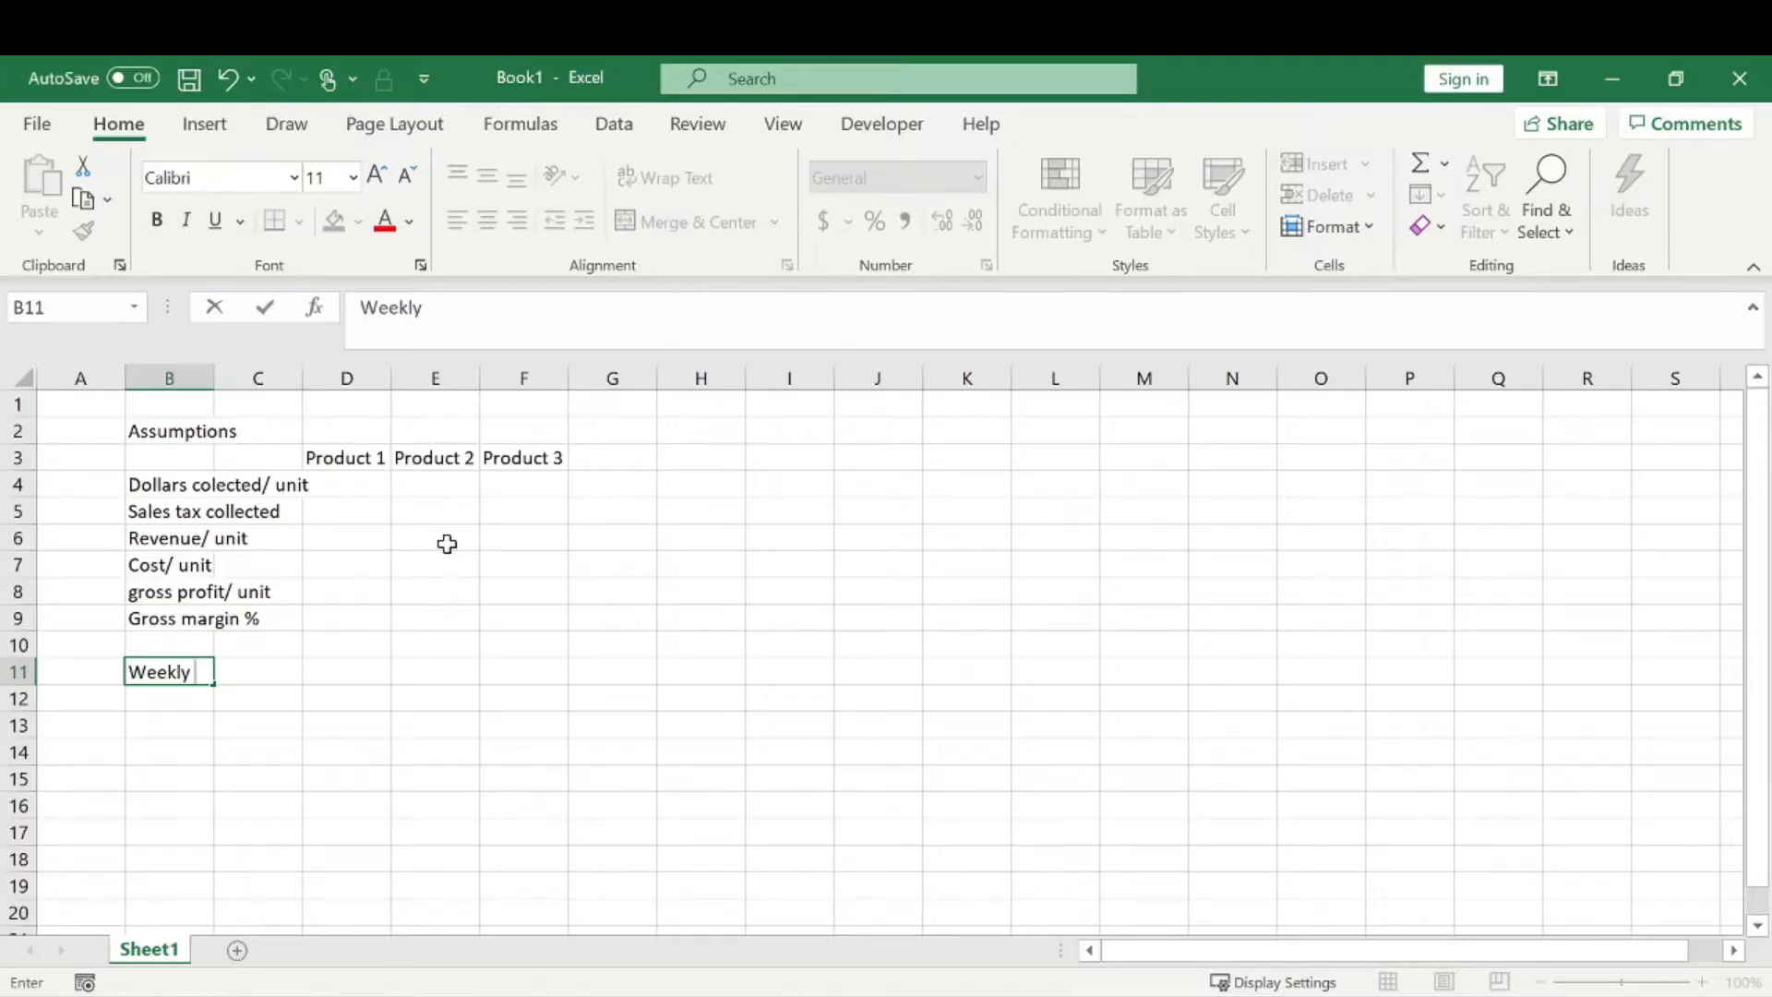
pyautogui.press('BackSpace')
pyautogui.press('BackSpace')
pyautogui.press('BackSpace')
pyautogui.press('BackSpace')
pyautogui.press('BackSpace')
pyautogui.press('BackSpace')
pyautogui.press('BackSpace')
pyautogui.write('Monthly ')
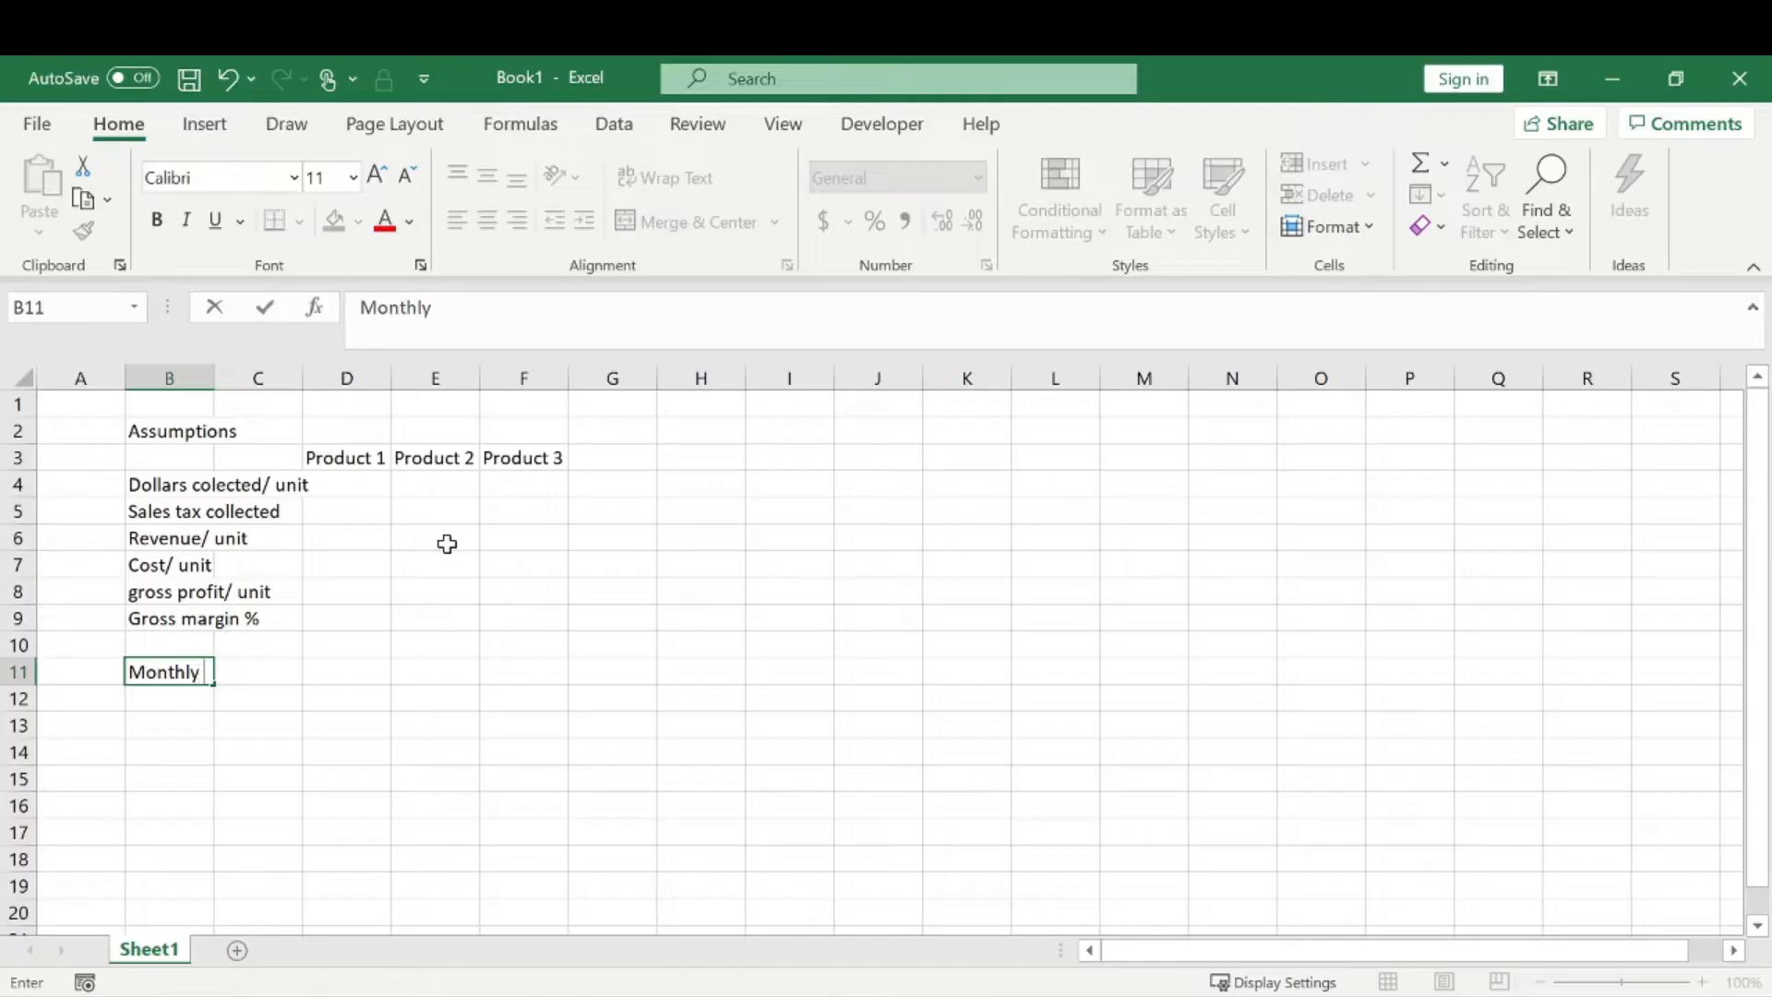
pyautogui.write('Growth Rate:')
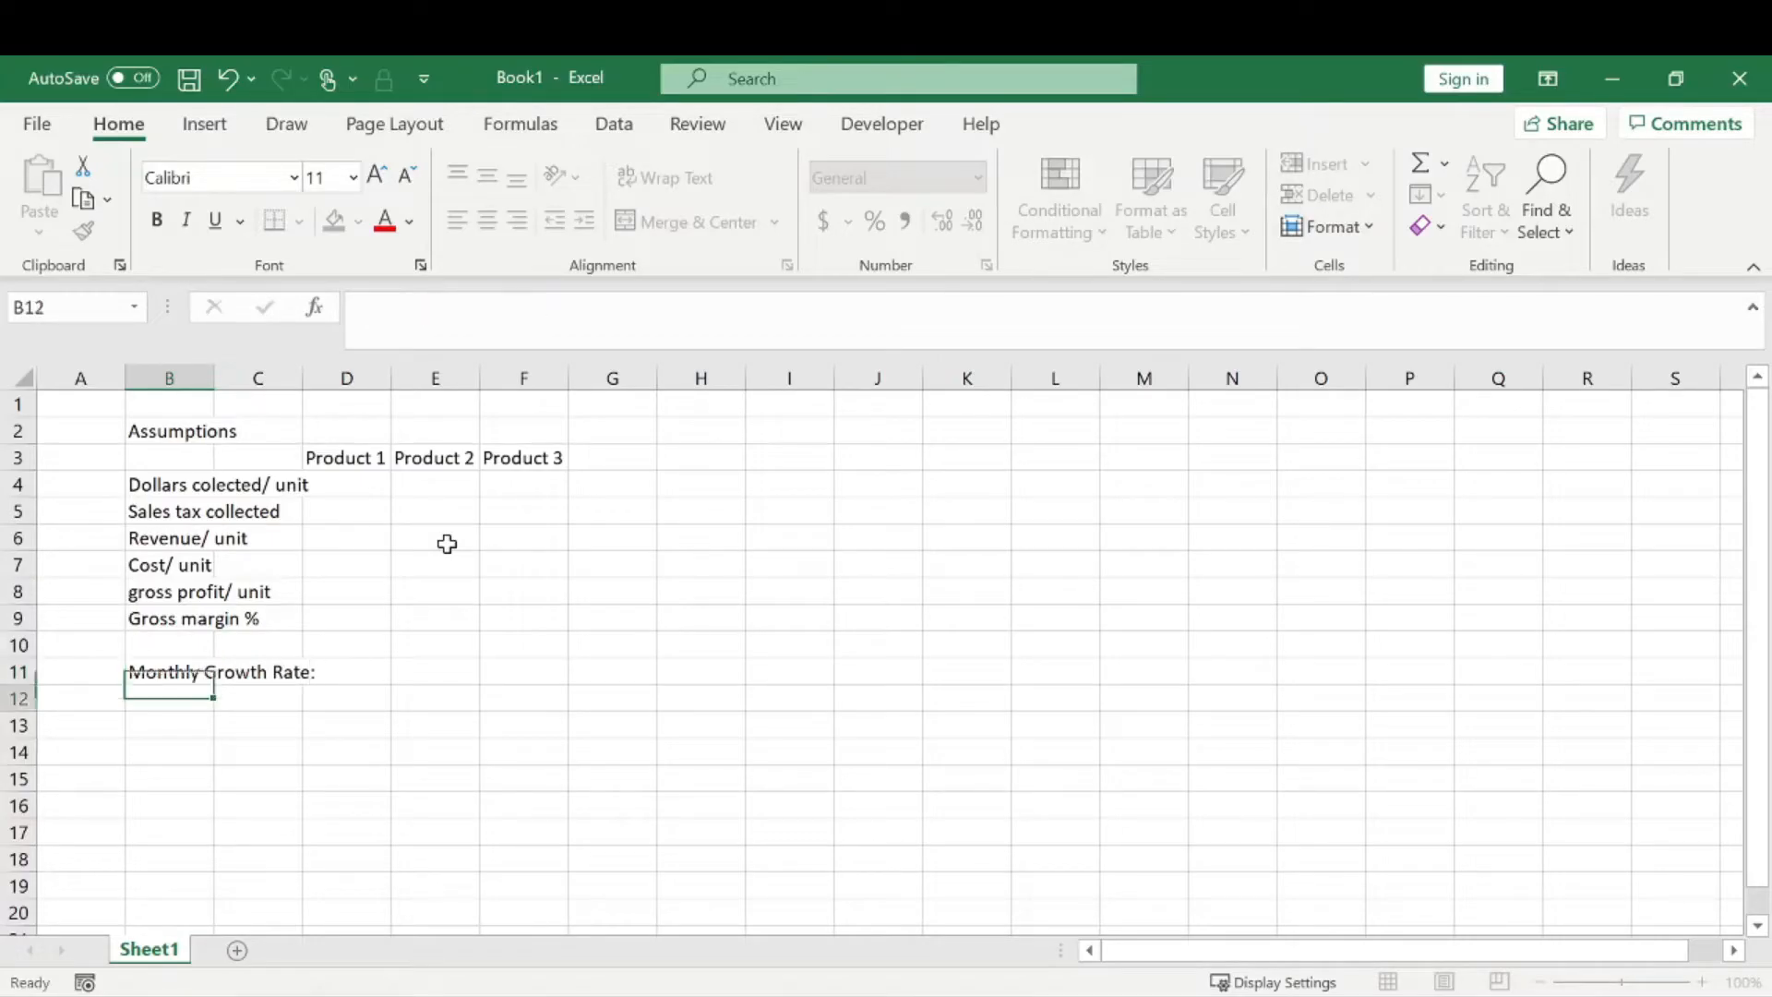
pyautogui.press('Return')
pyautogui.click(367, 509)
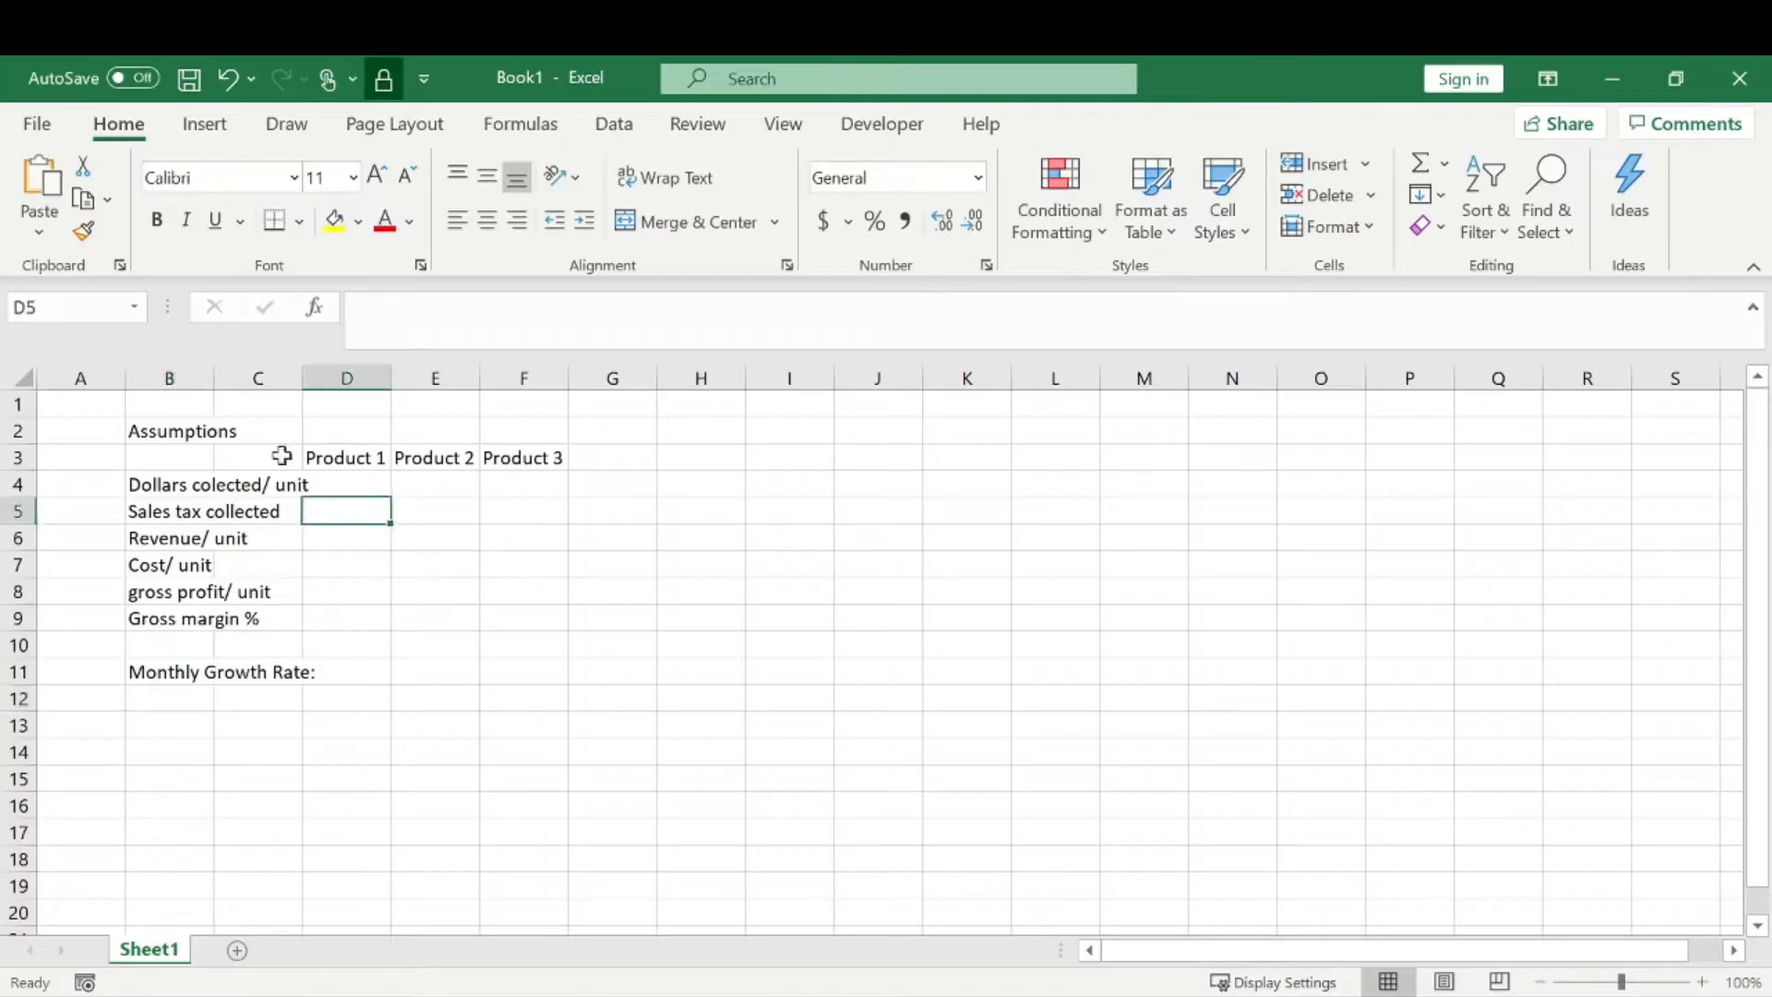
pyautogui.doubleClick(213, 377)
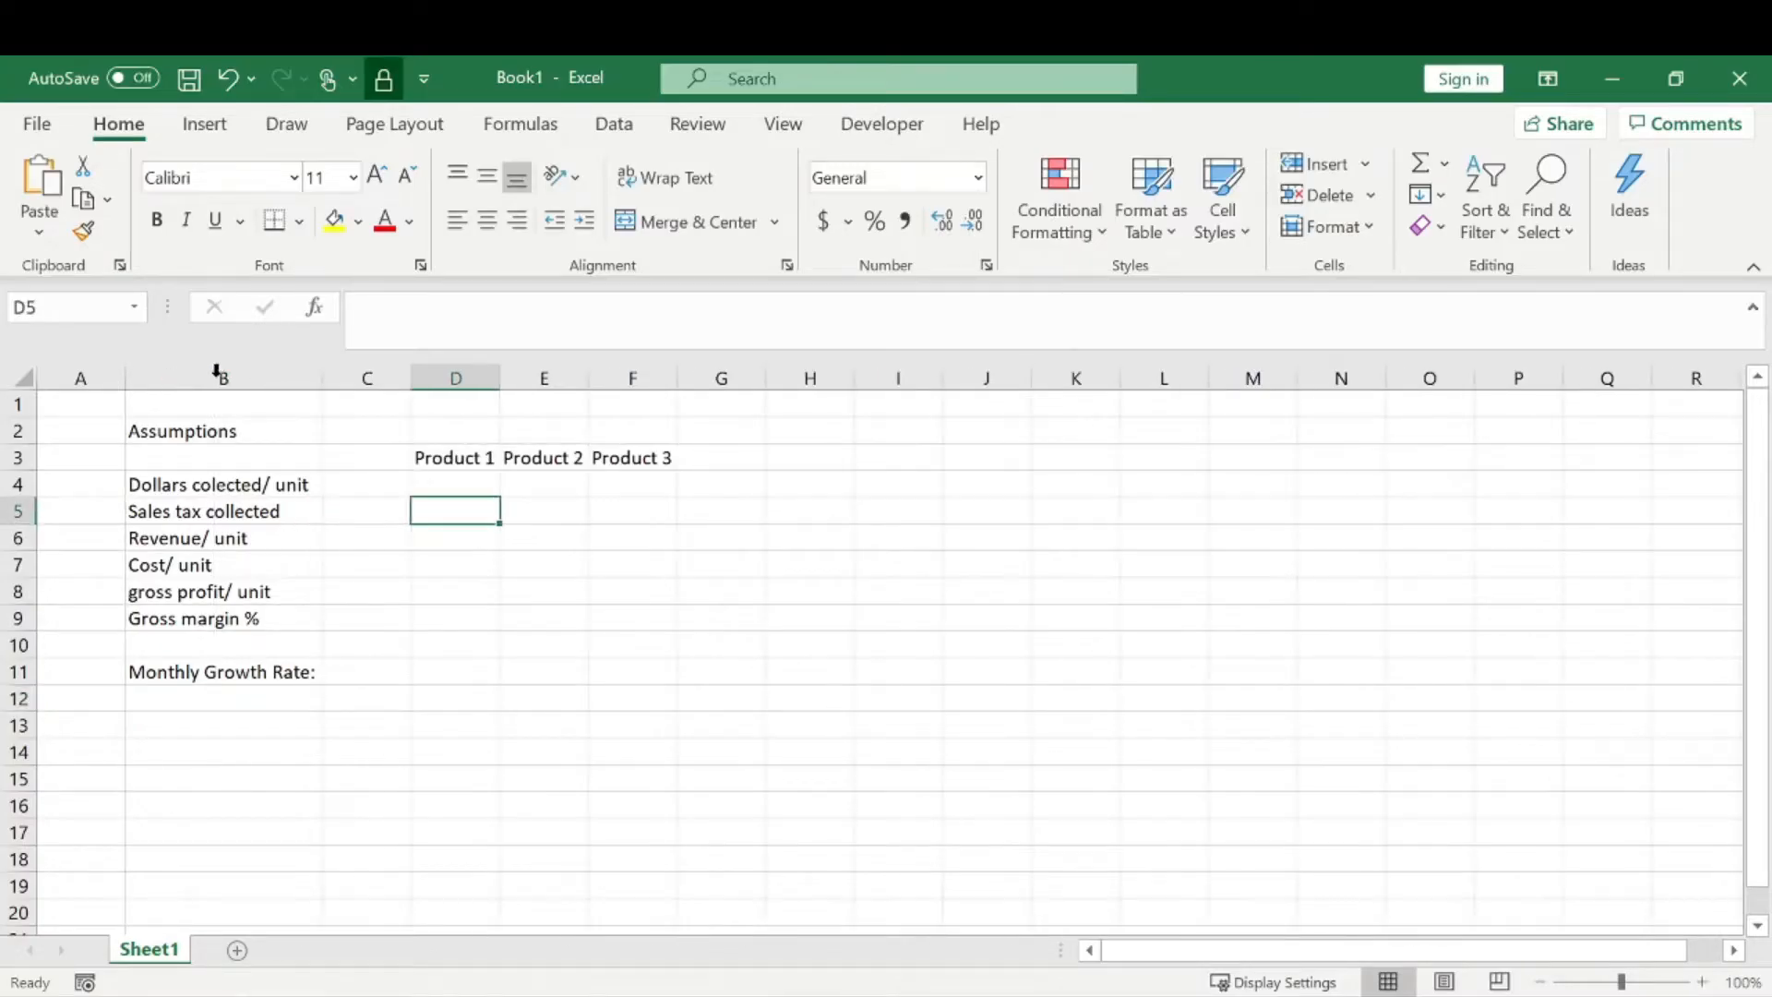
# - Set Product 1's dollars collected per unit to 10 in cell D4
pyautogui.click(457, 484)
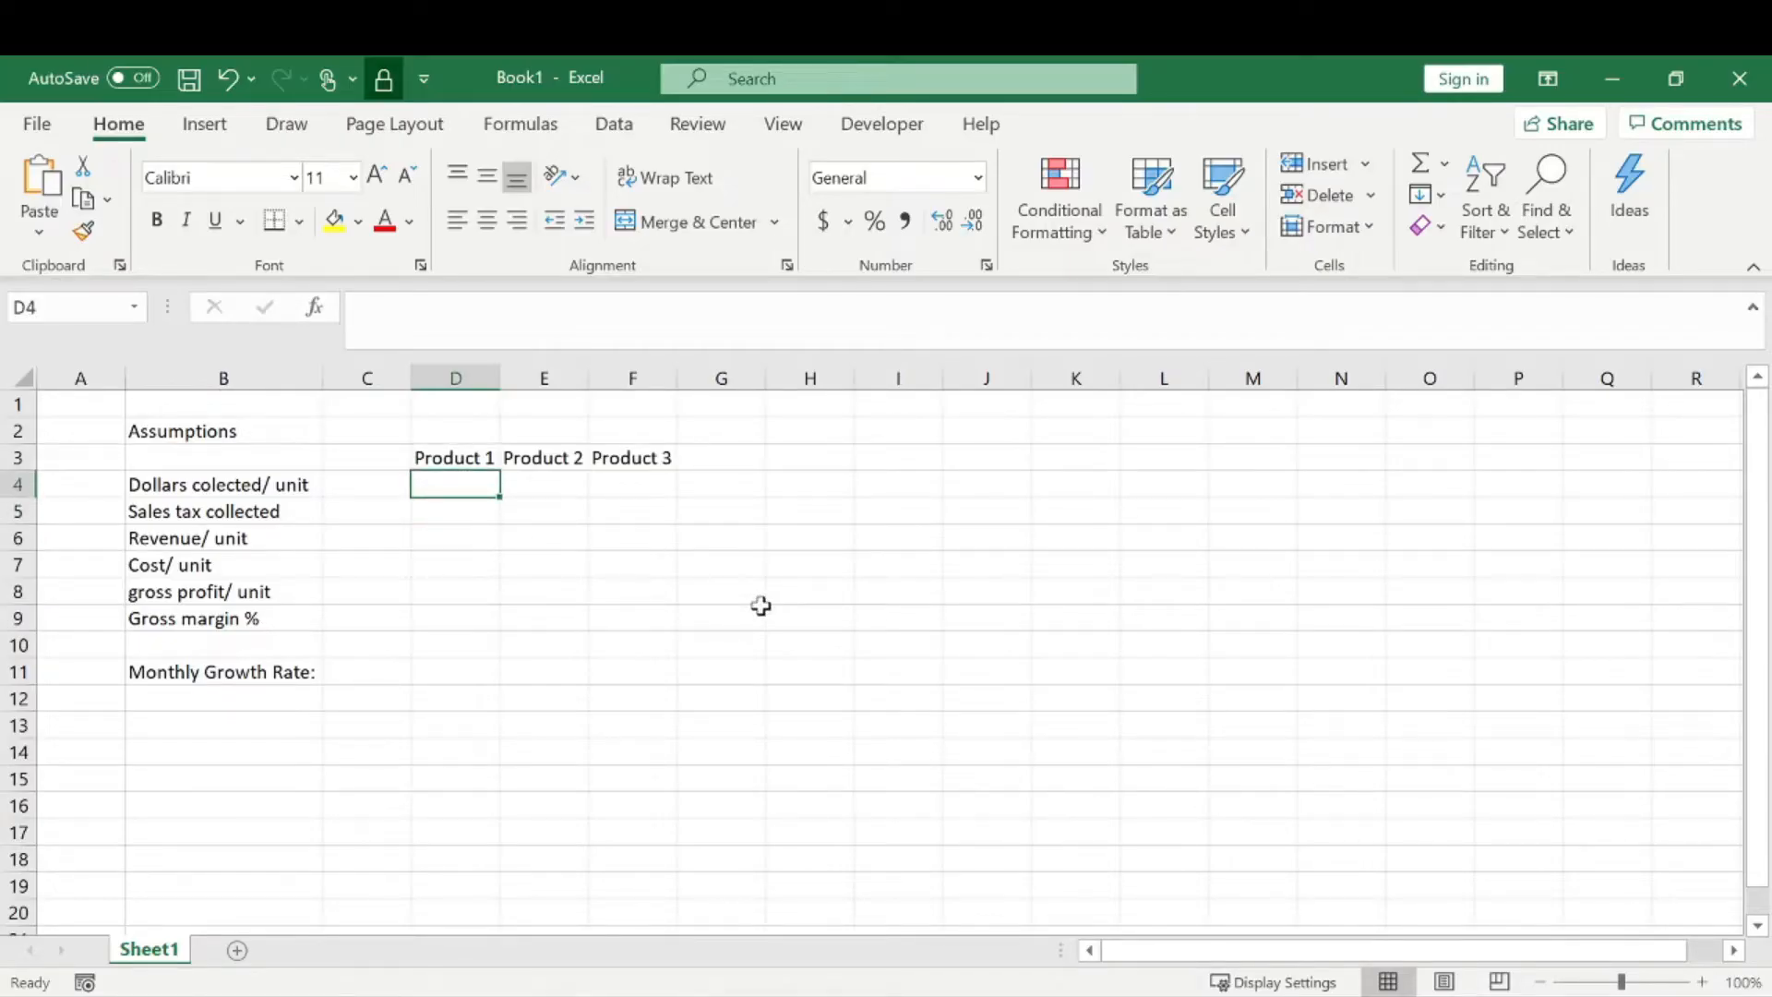
pyautogui.write('10')
pyautogui.press('Return')
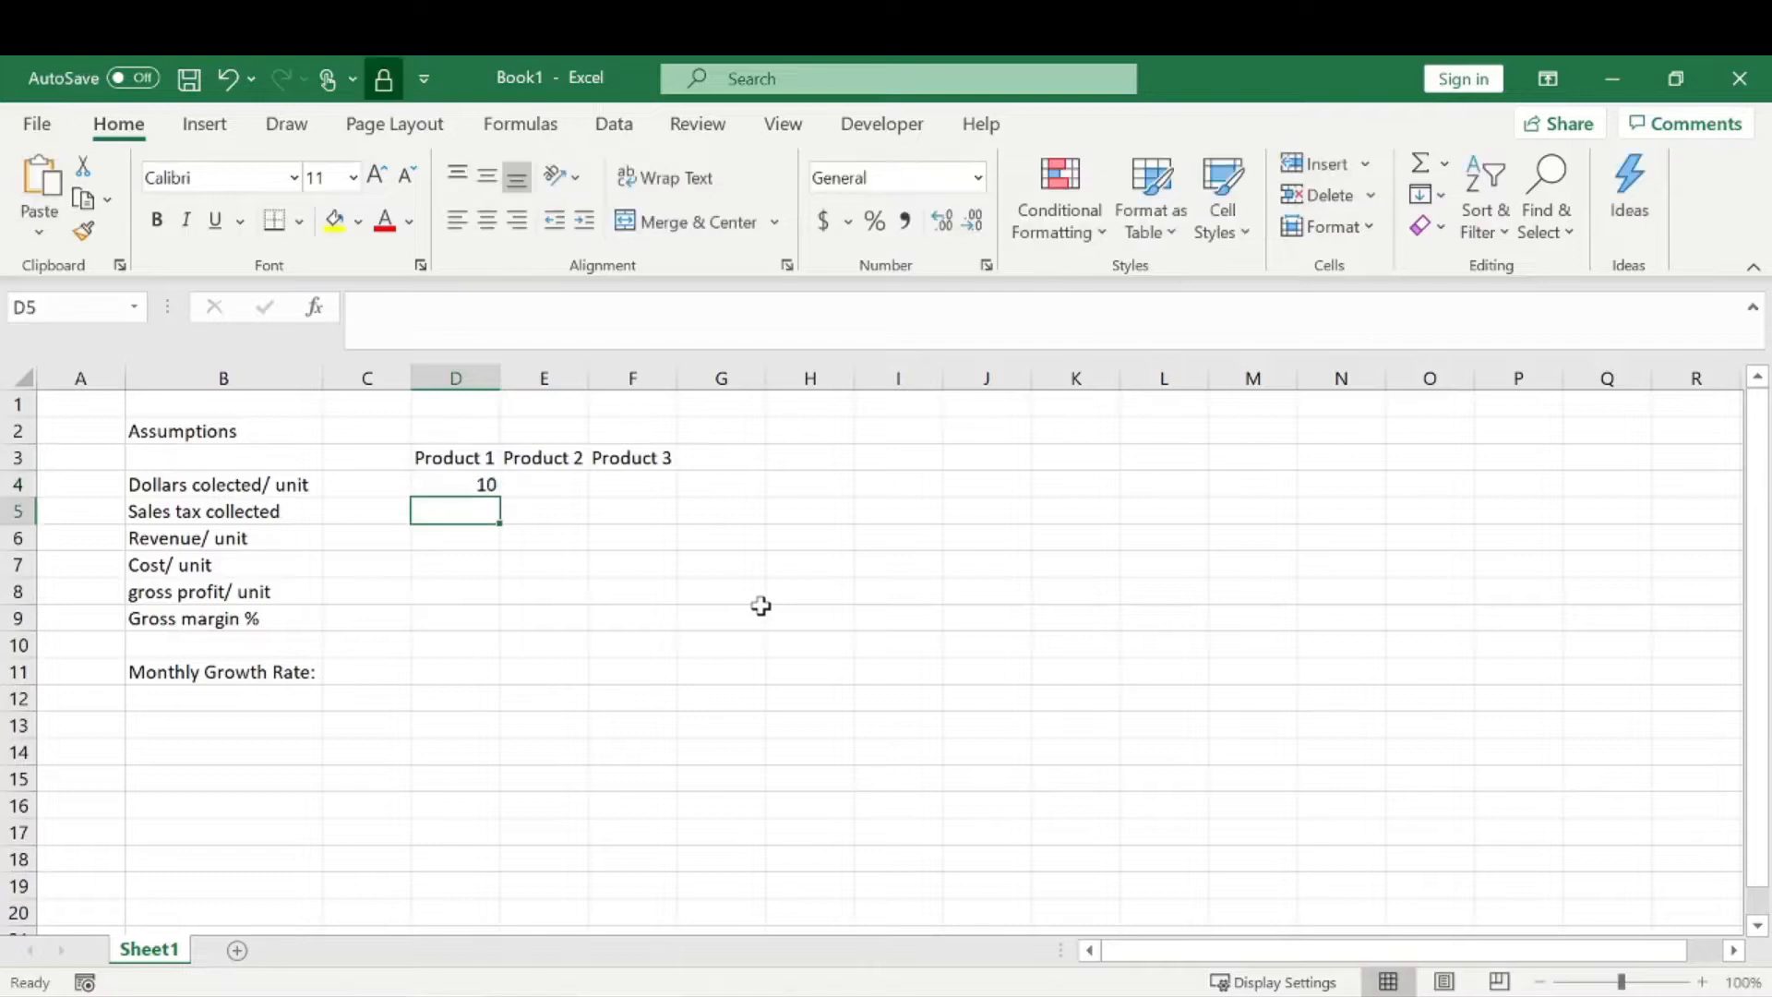
# - Apply the Accounting number format with two decimals to cells D4 through F8
pyautogui.press('Up')
pyautogui.press('Right')
pyautogui.moveTo(479, 485); pyautogui.dragTo(645, 618)
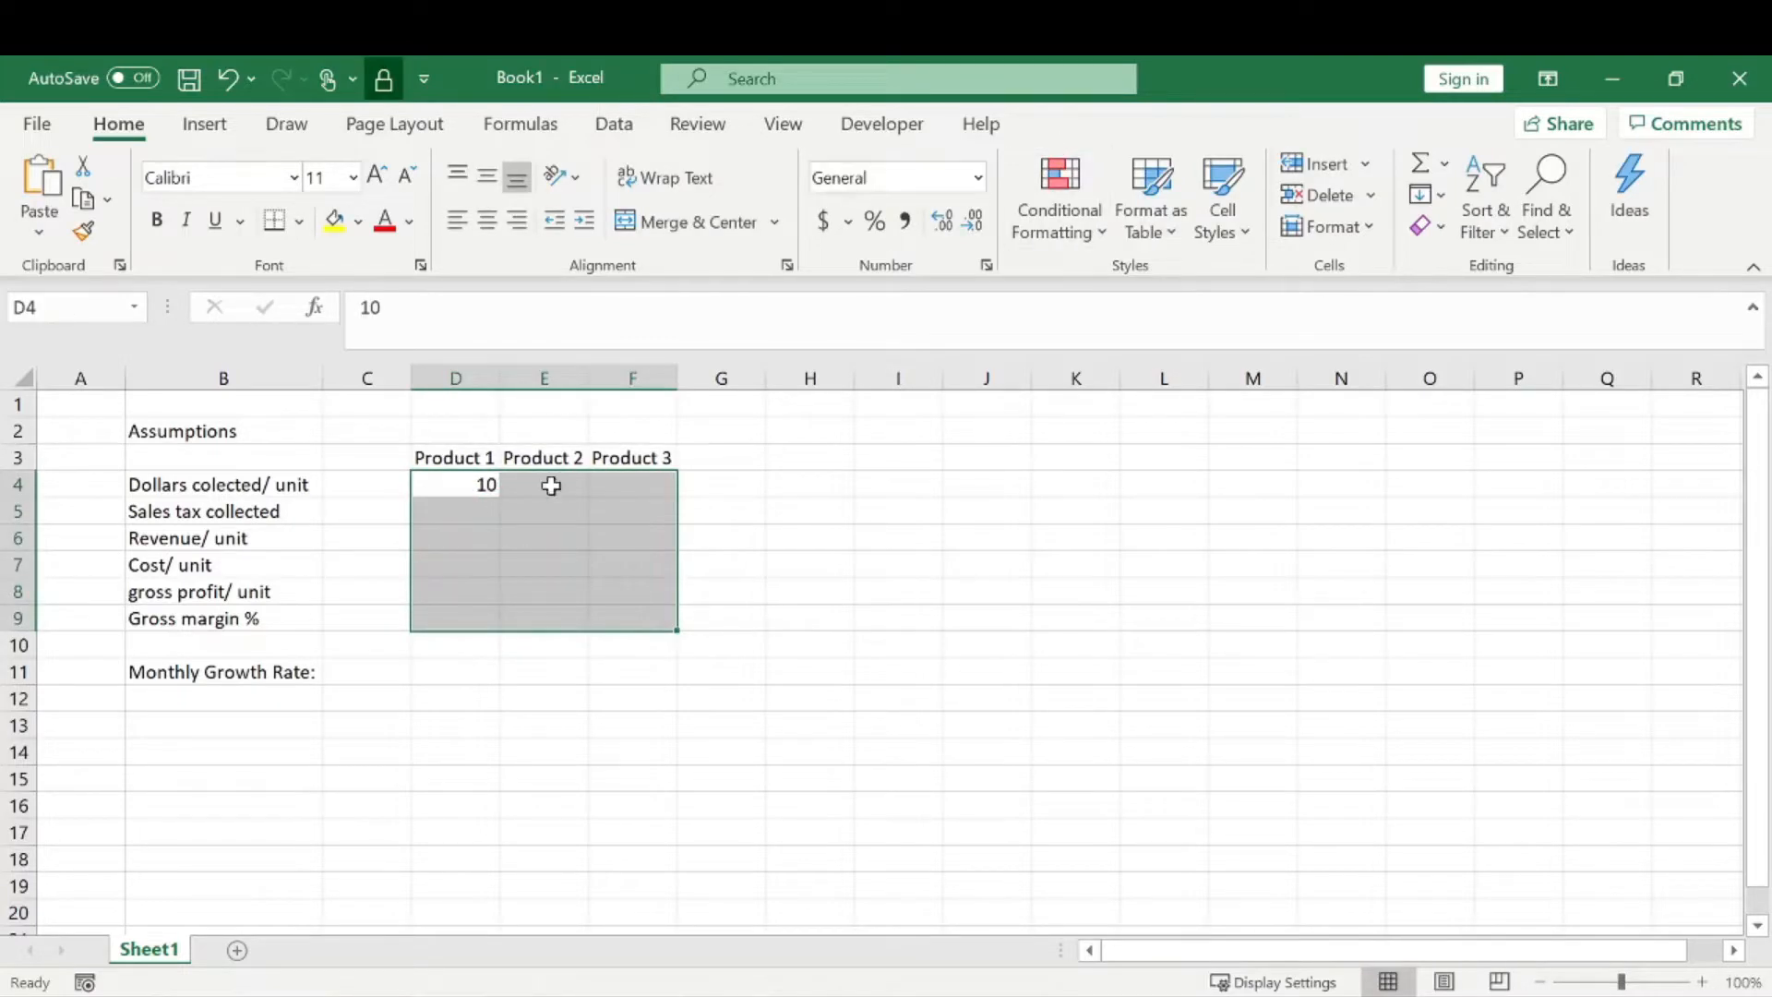
pyautogui.click(471, 483)
pyautogui.moveTo(480, 485); pyautogui.dragTo(642, 583)
pyautogui.click(977, 177)
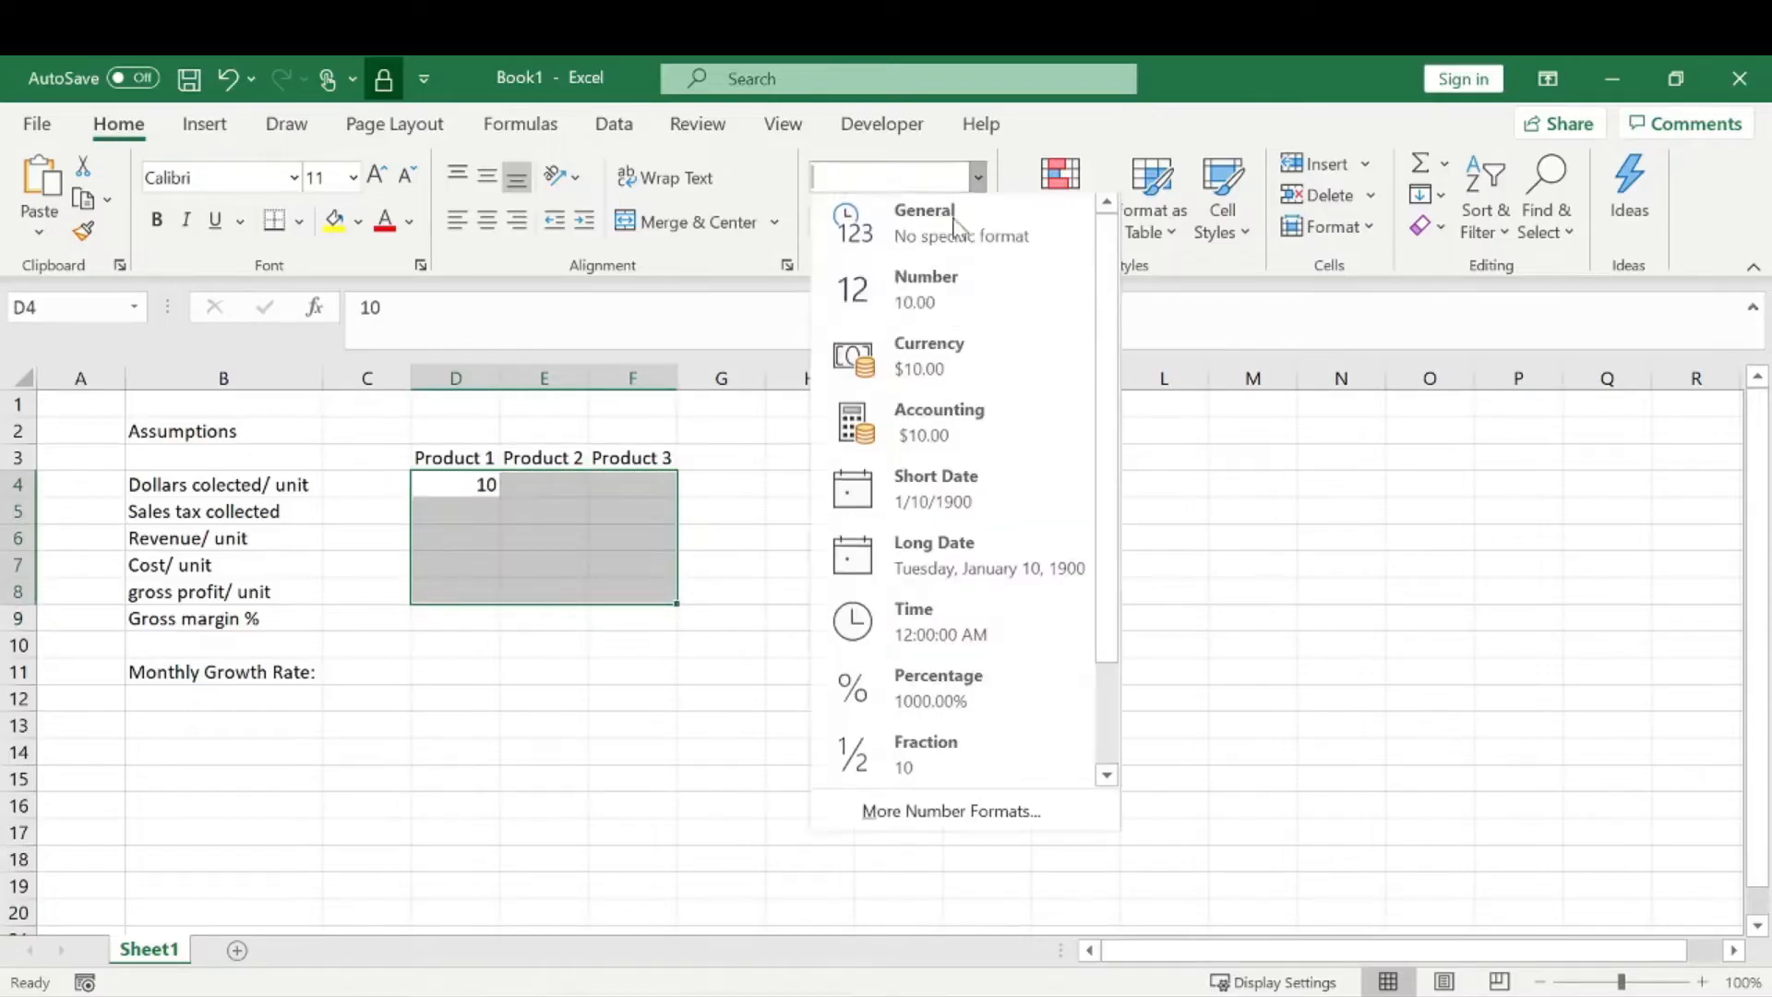
pyautogui.click(950, 422)
pyautogui.click(976, 225)
pyautogui.click(976, 225)
pyautogui.click(945, 224)
pyautogui.click(945, 224)
pyautogui.click(683, 558)
pyautogui.click(478, 511)
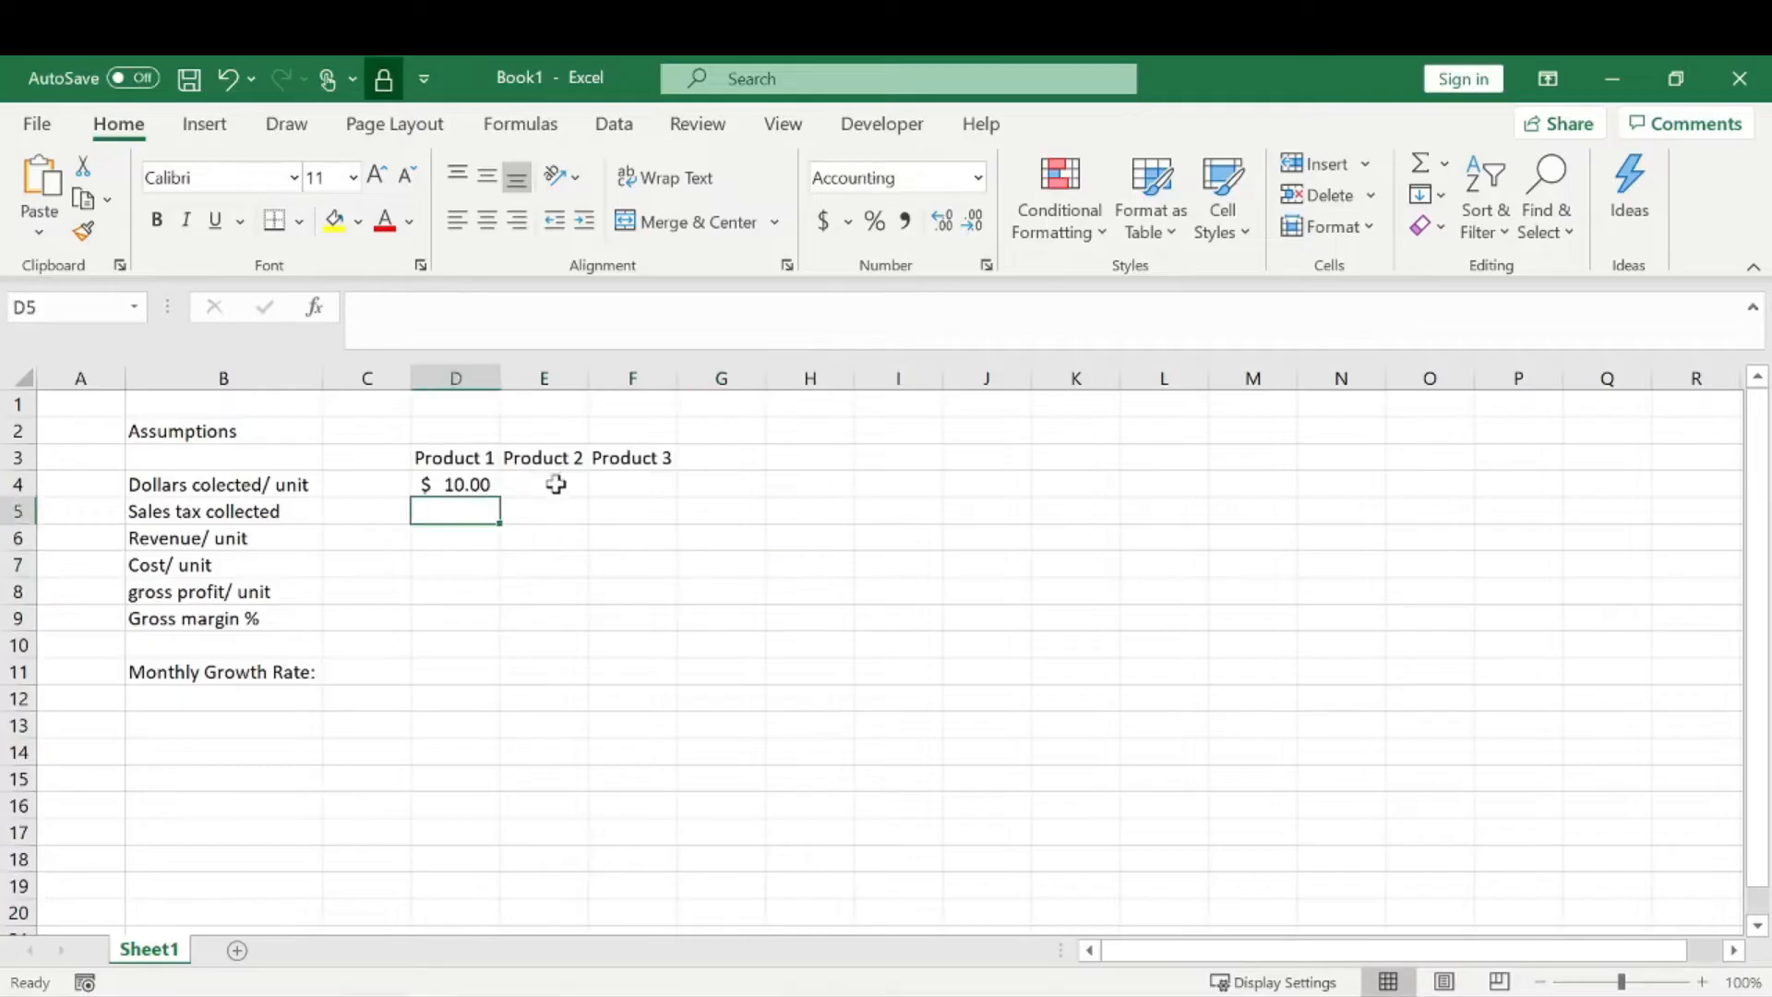
# - Set the dollars collected per unit to 12 for Product 2 and 15 for Product 3
pyautogui.click(556, 484)
pyautogui.write('12')
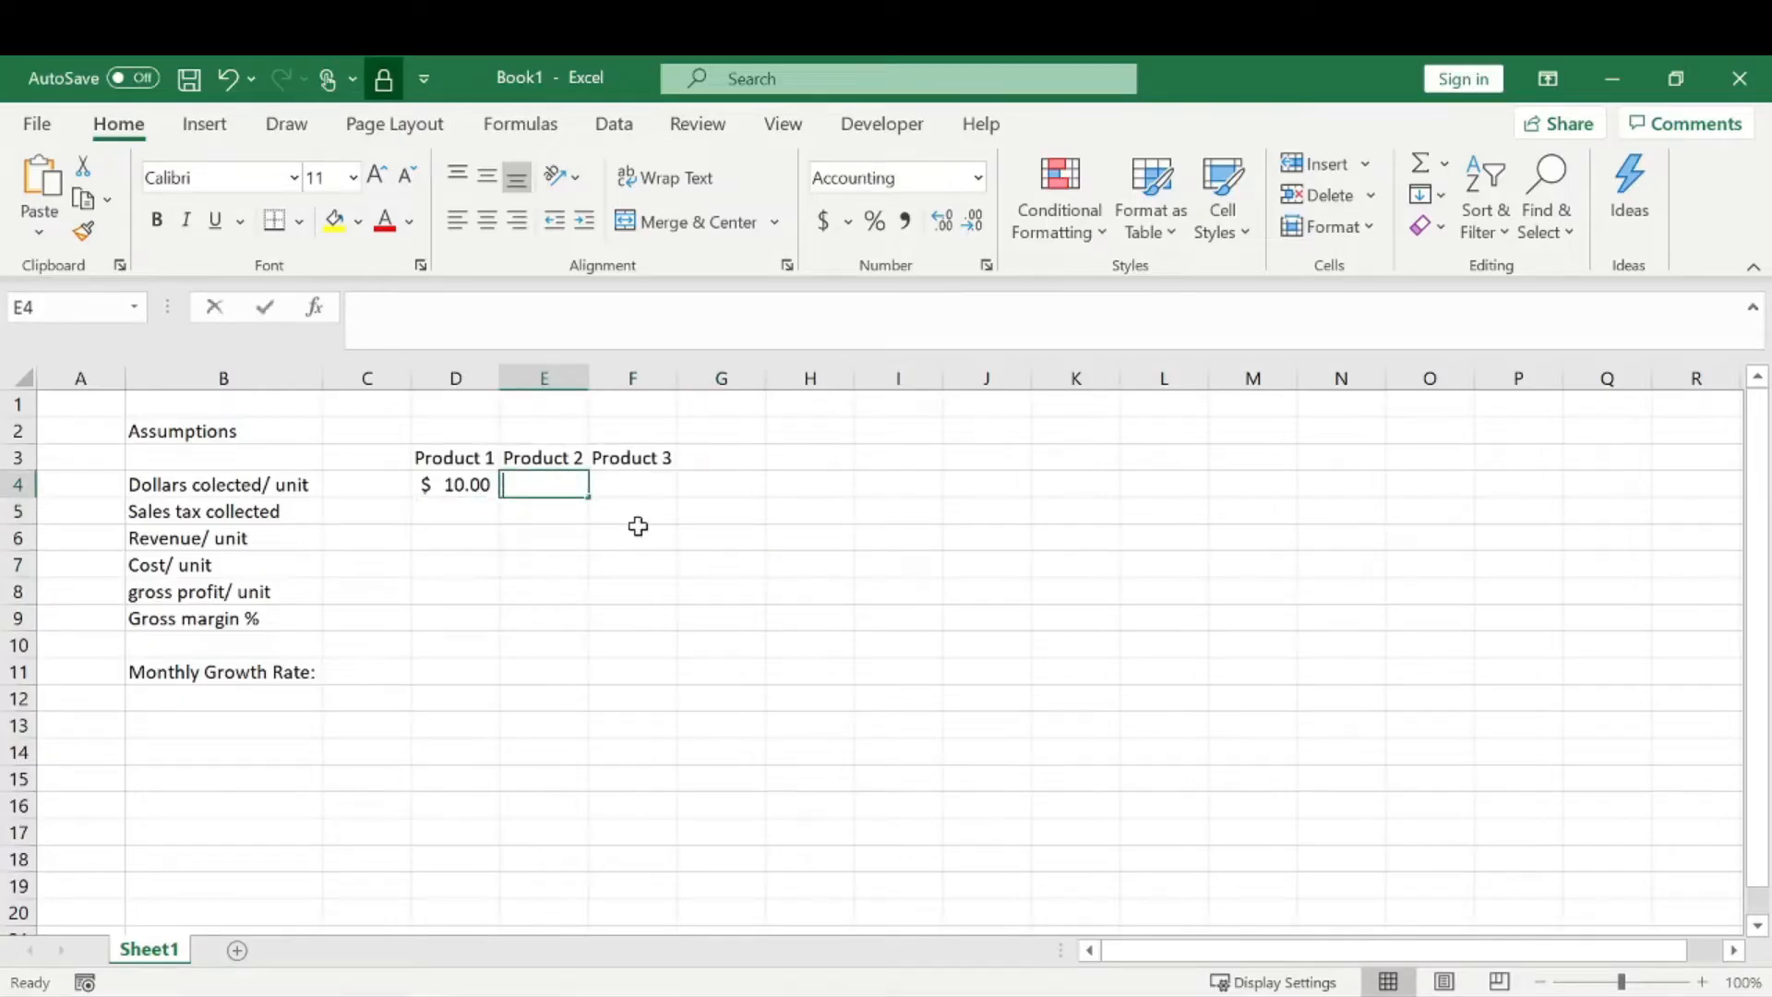
pyautogui.press('Tab')
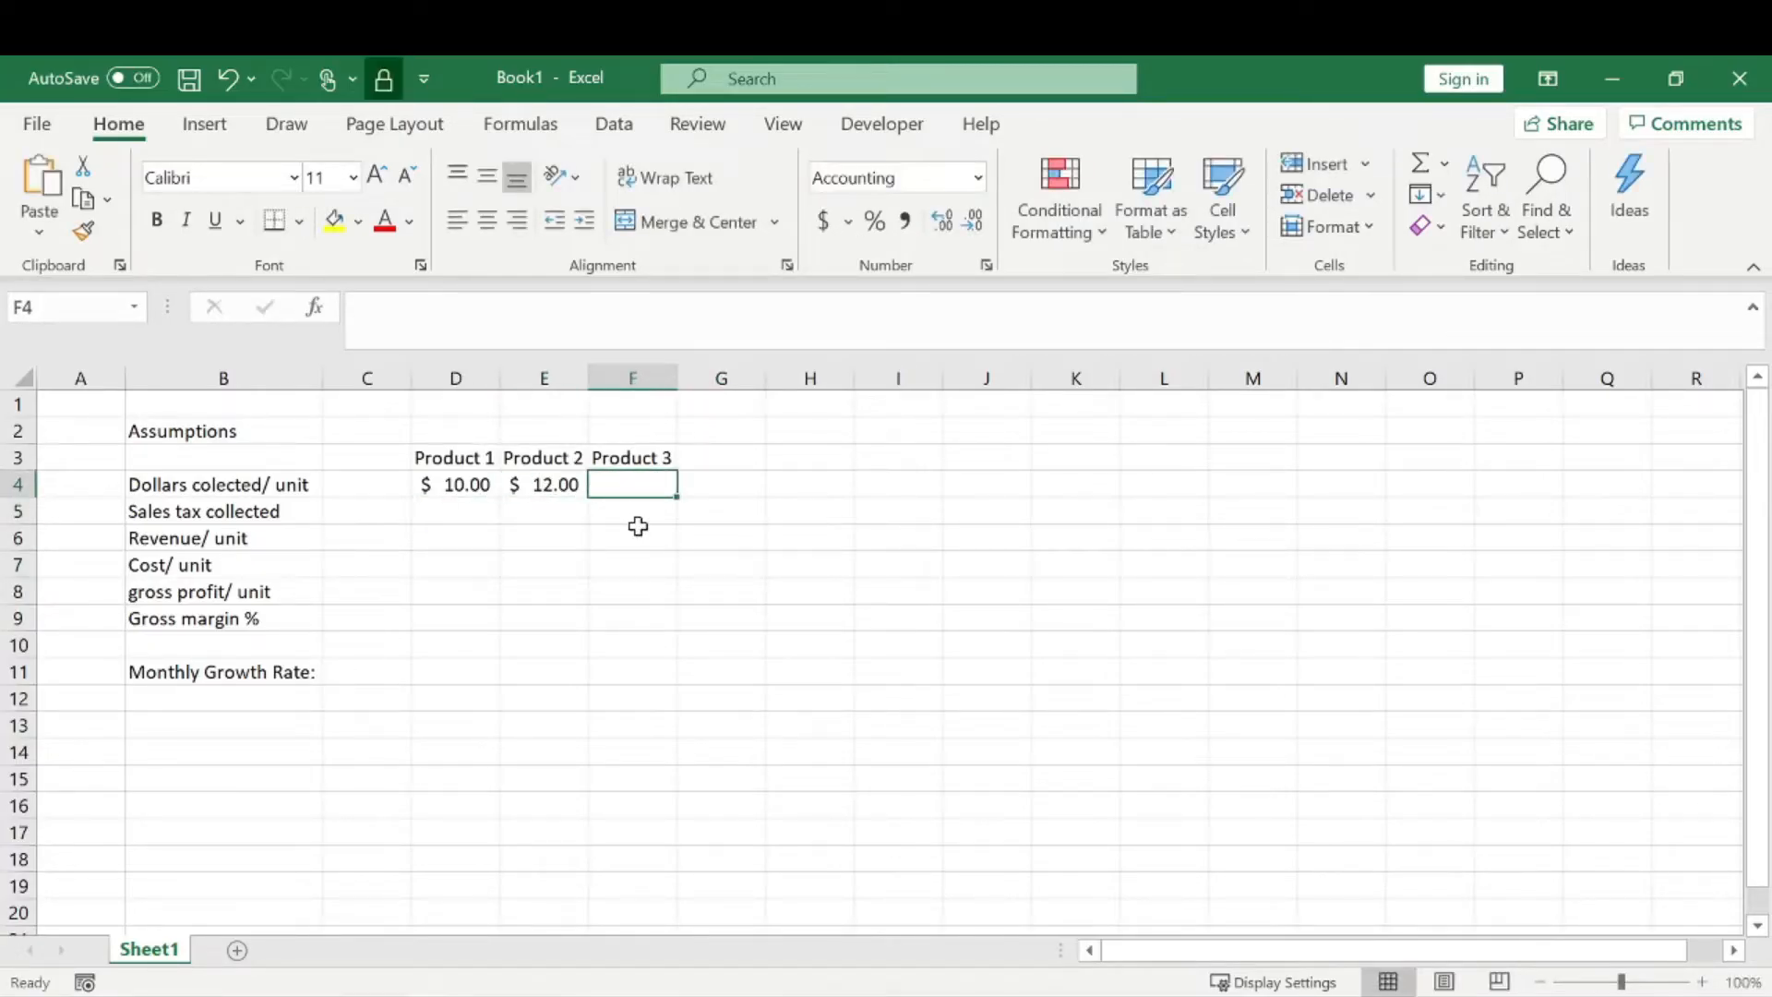
pyautogui.write('15')
pyautogui.press('Return')
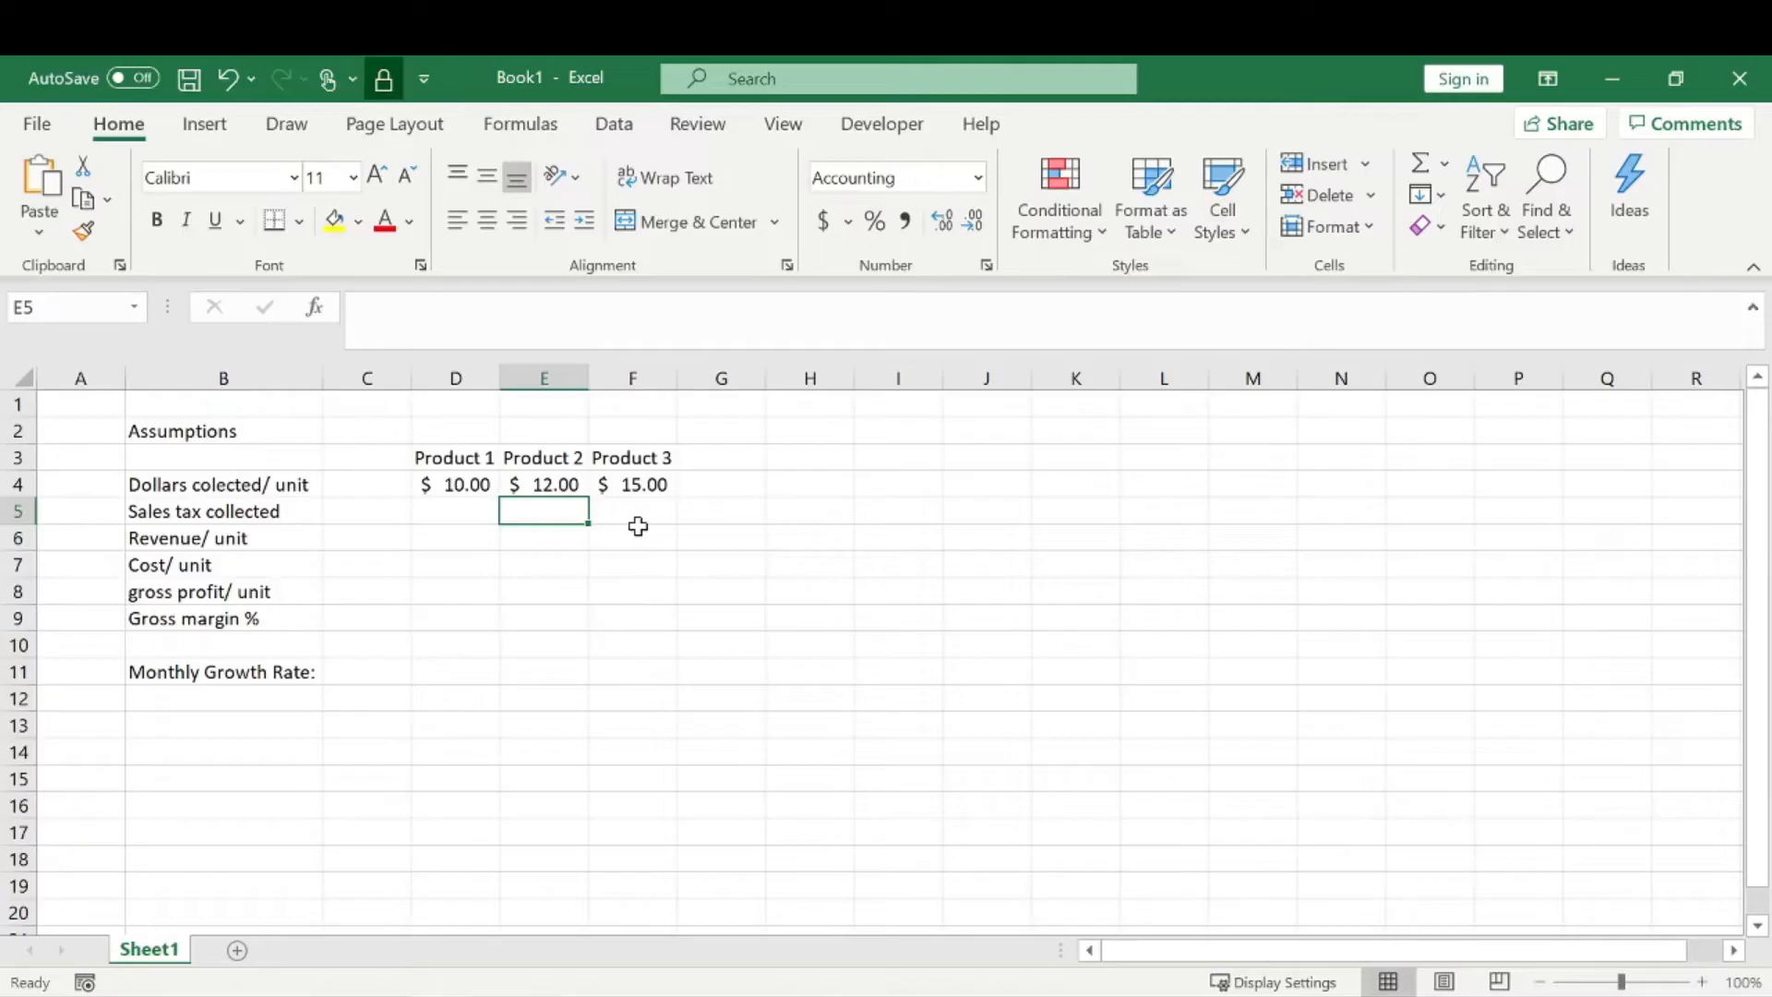
# - Enter a sales tax rate of 6% in cell C5
pyautogui.click(458, 514)
pyautogui.click(383, 512)
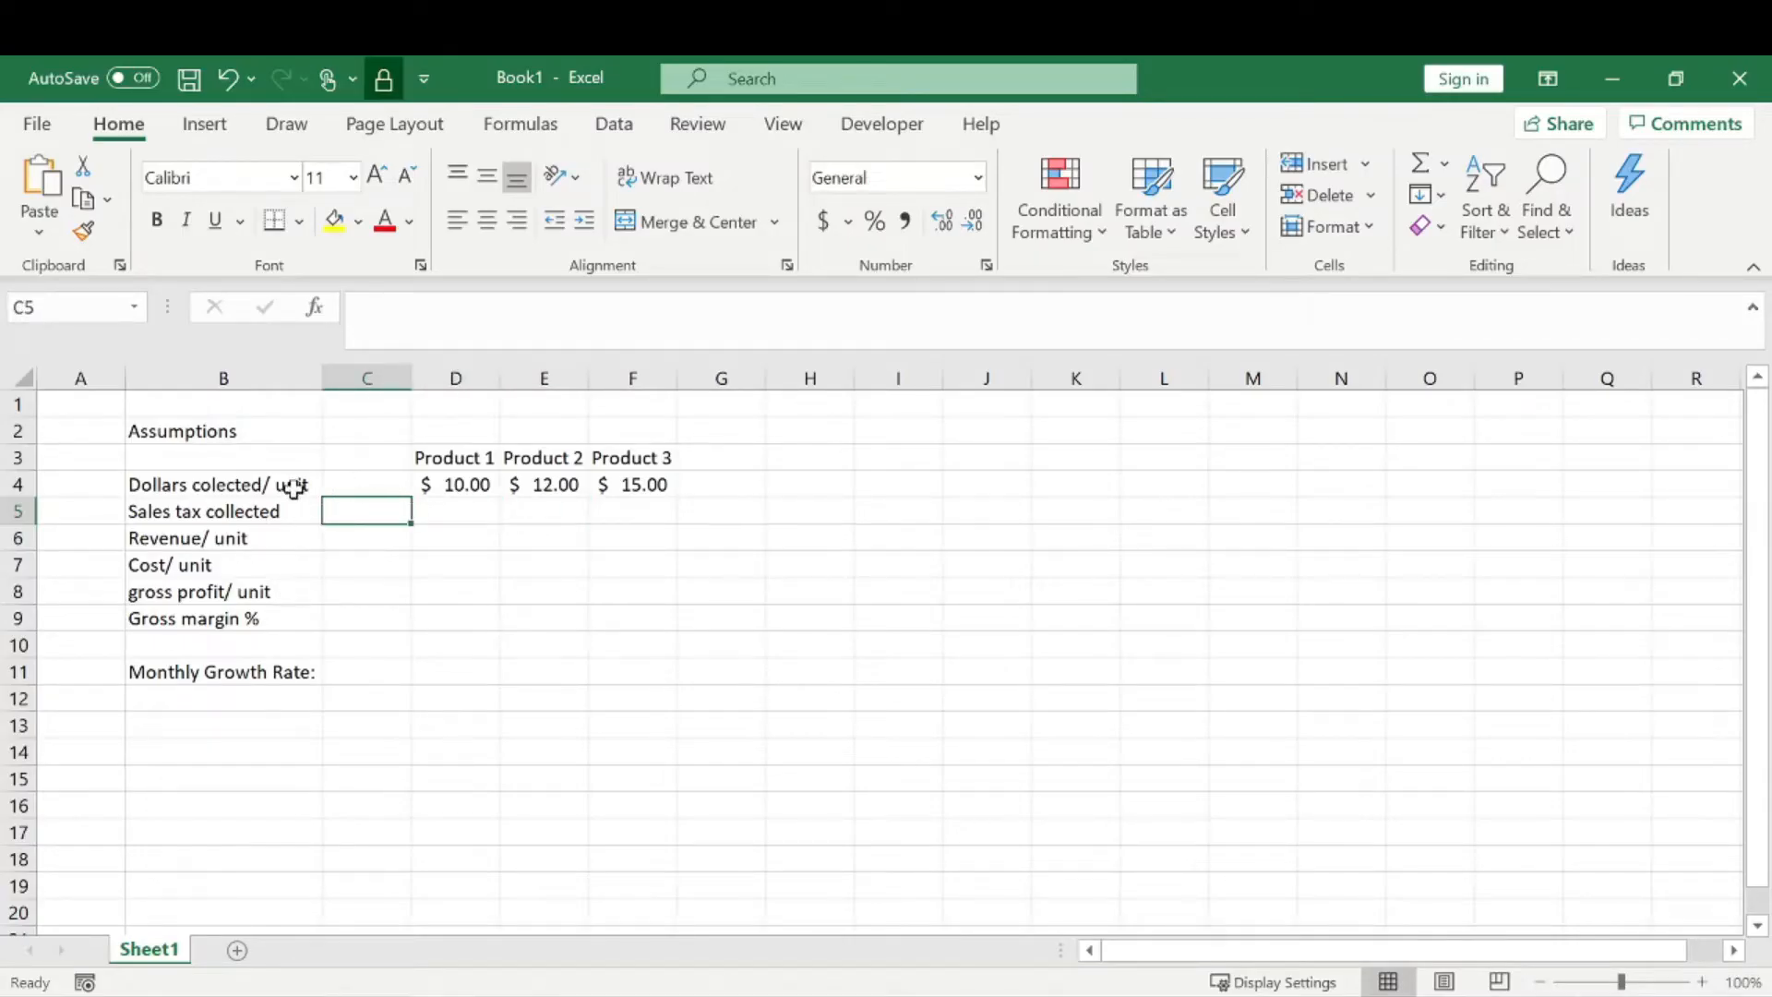
pyautogui.write('6%')
pyautogui.press('Return')
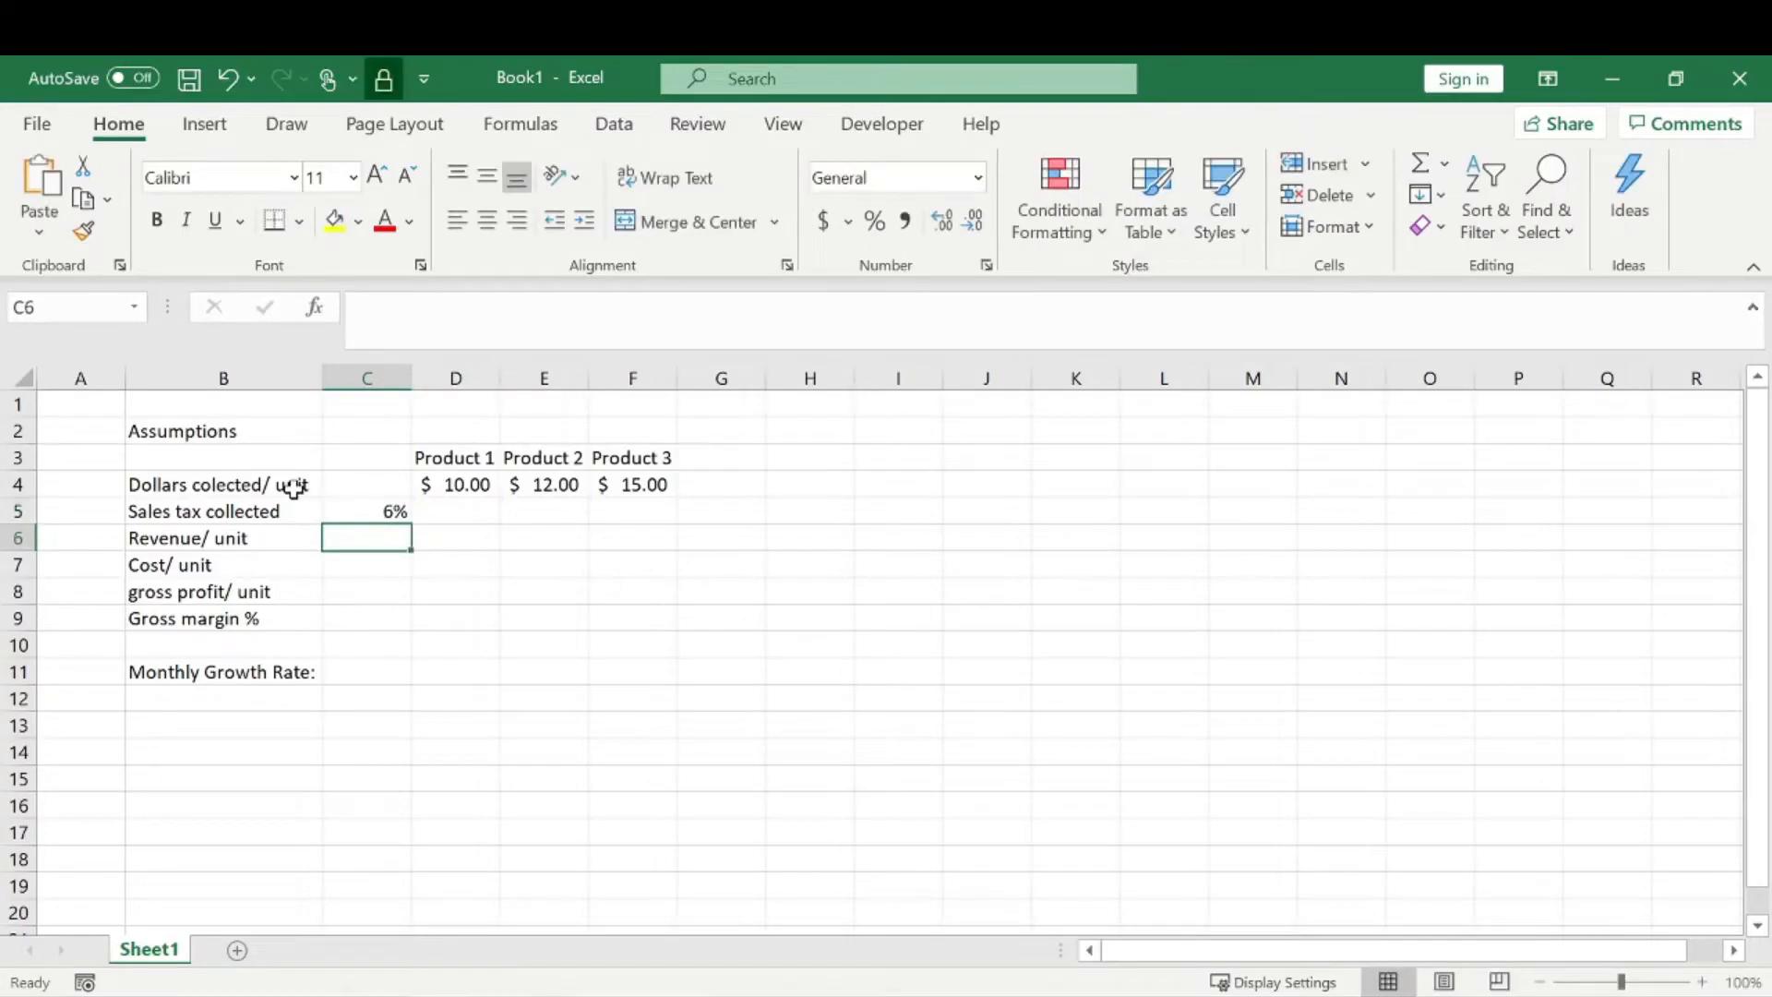
# - Begin Product 1's revenue per unit formula in D6, dividing D4 by one plus the tax rate in C5
pyautogui.press('Right')
pyautogui.press('Up')
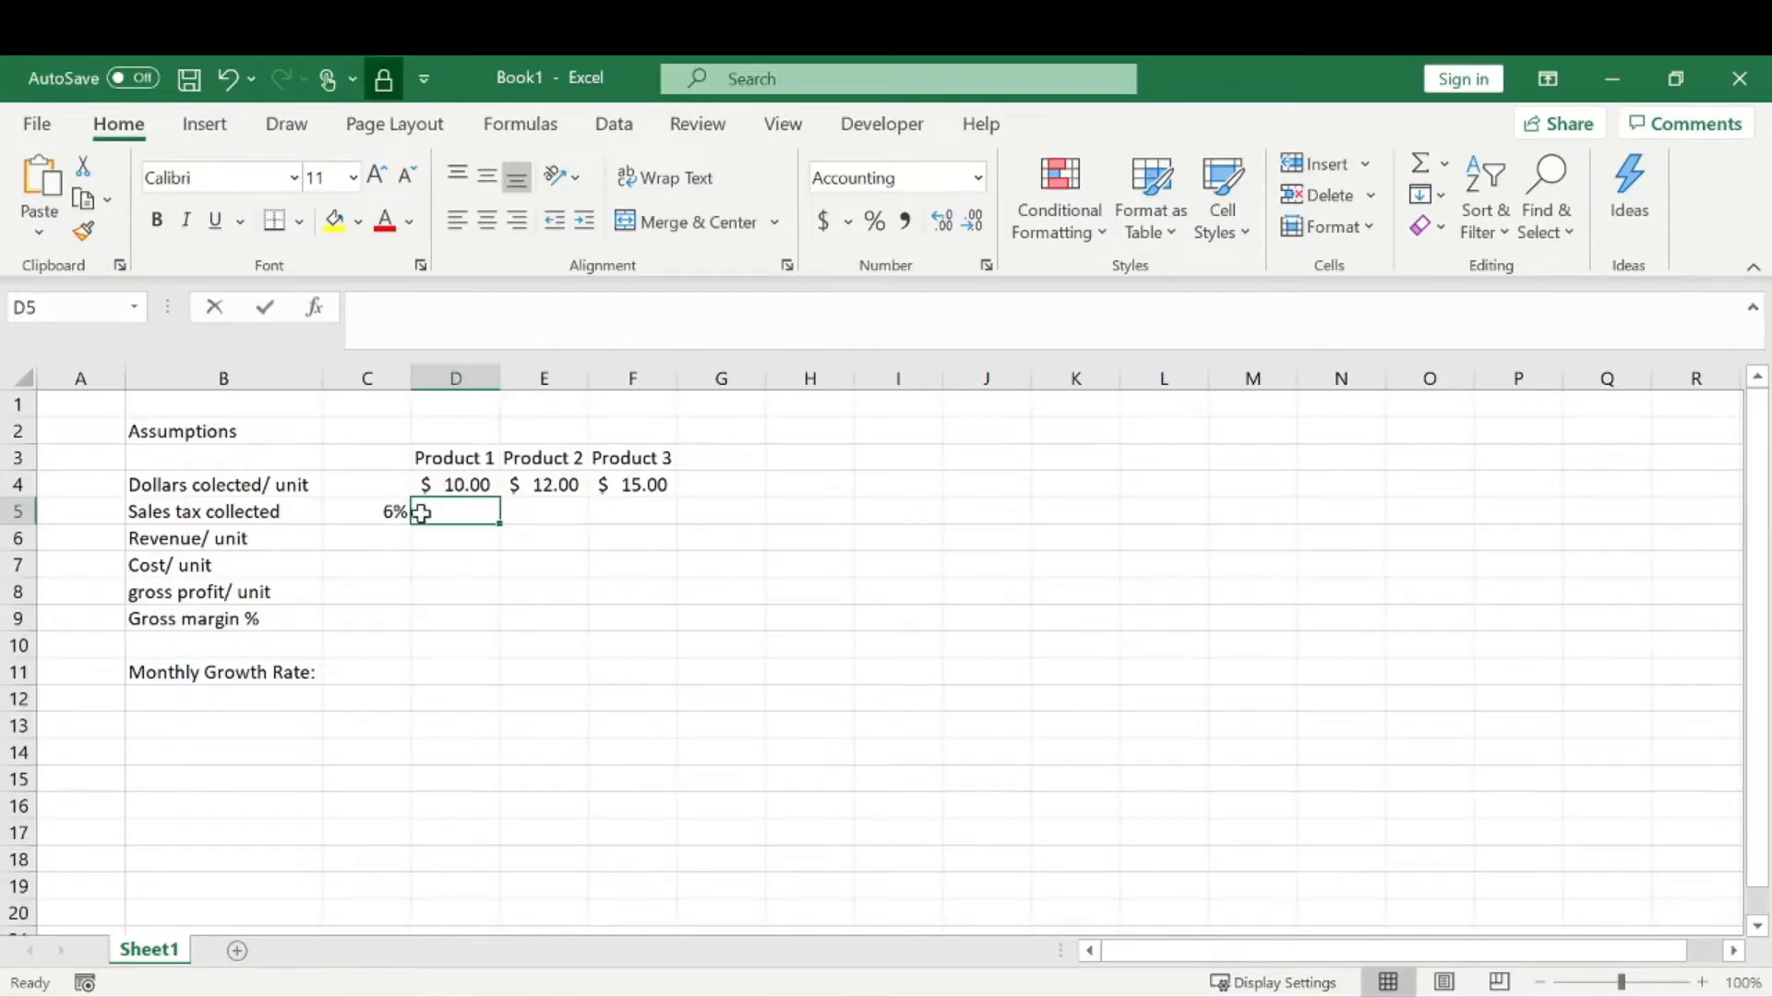
pyautogui.click(477, 536)
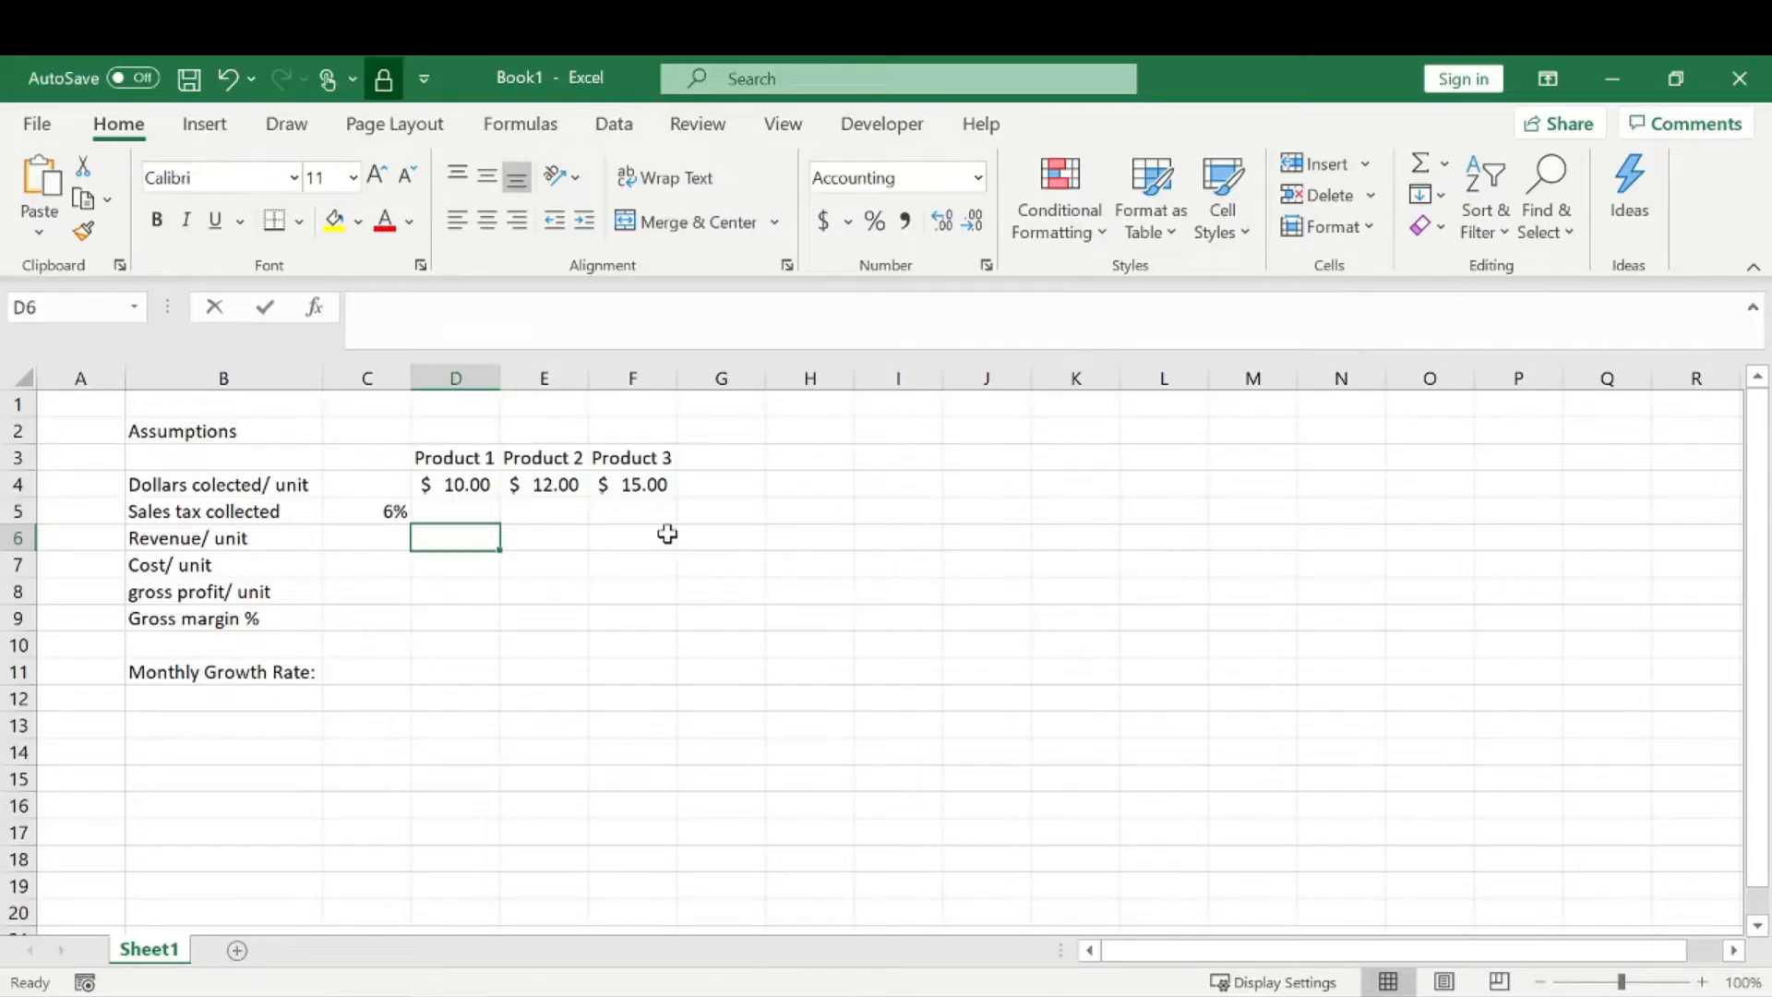
pyautogui.click(412, 542)
pyautogui.click(456, 543)
pyautogui.write('=')
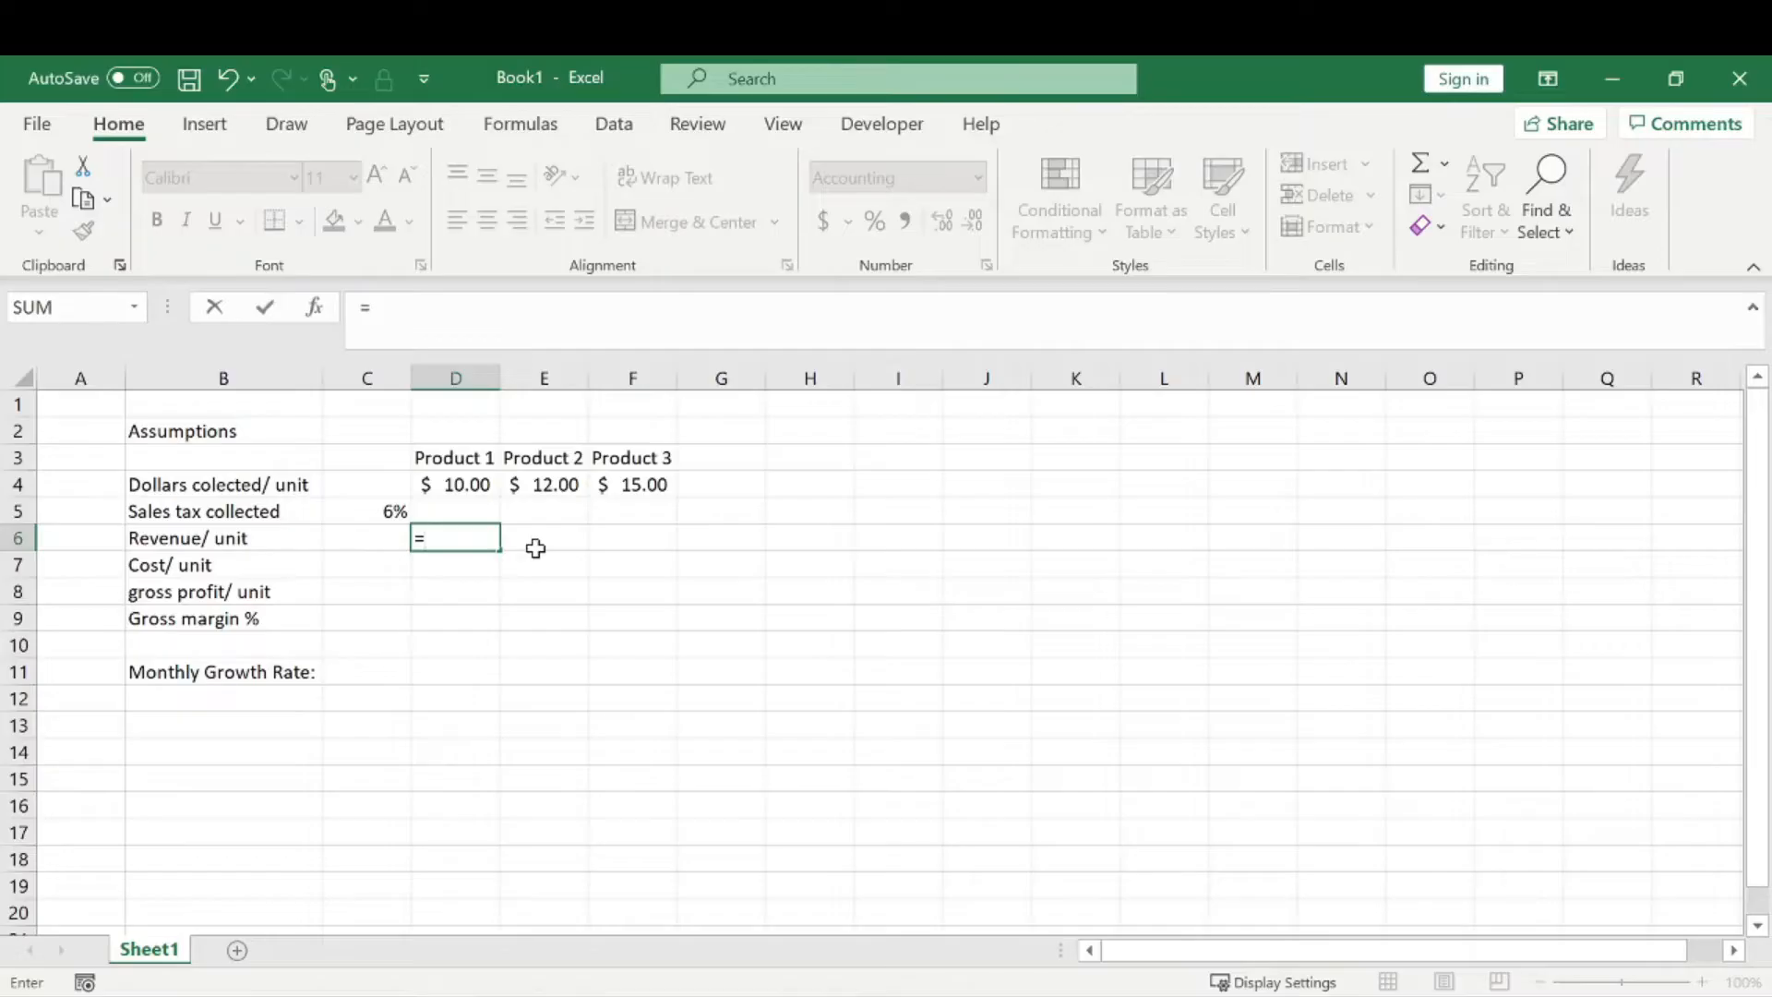
pyautogui.click(464, 481)
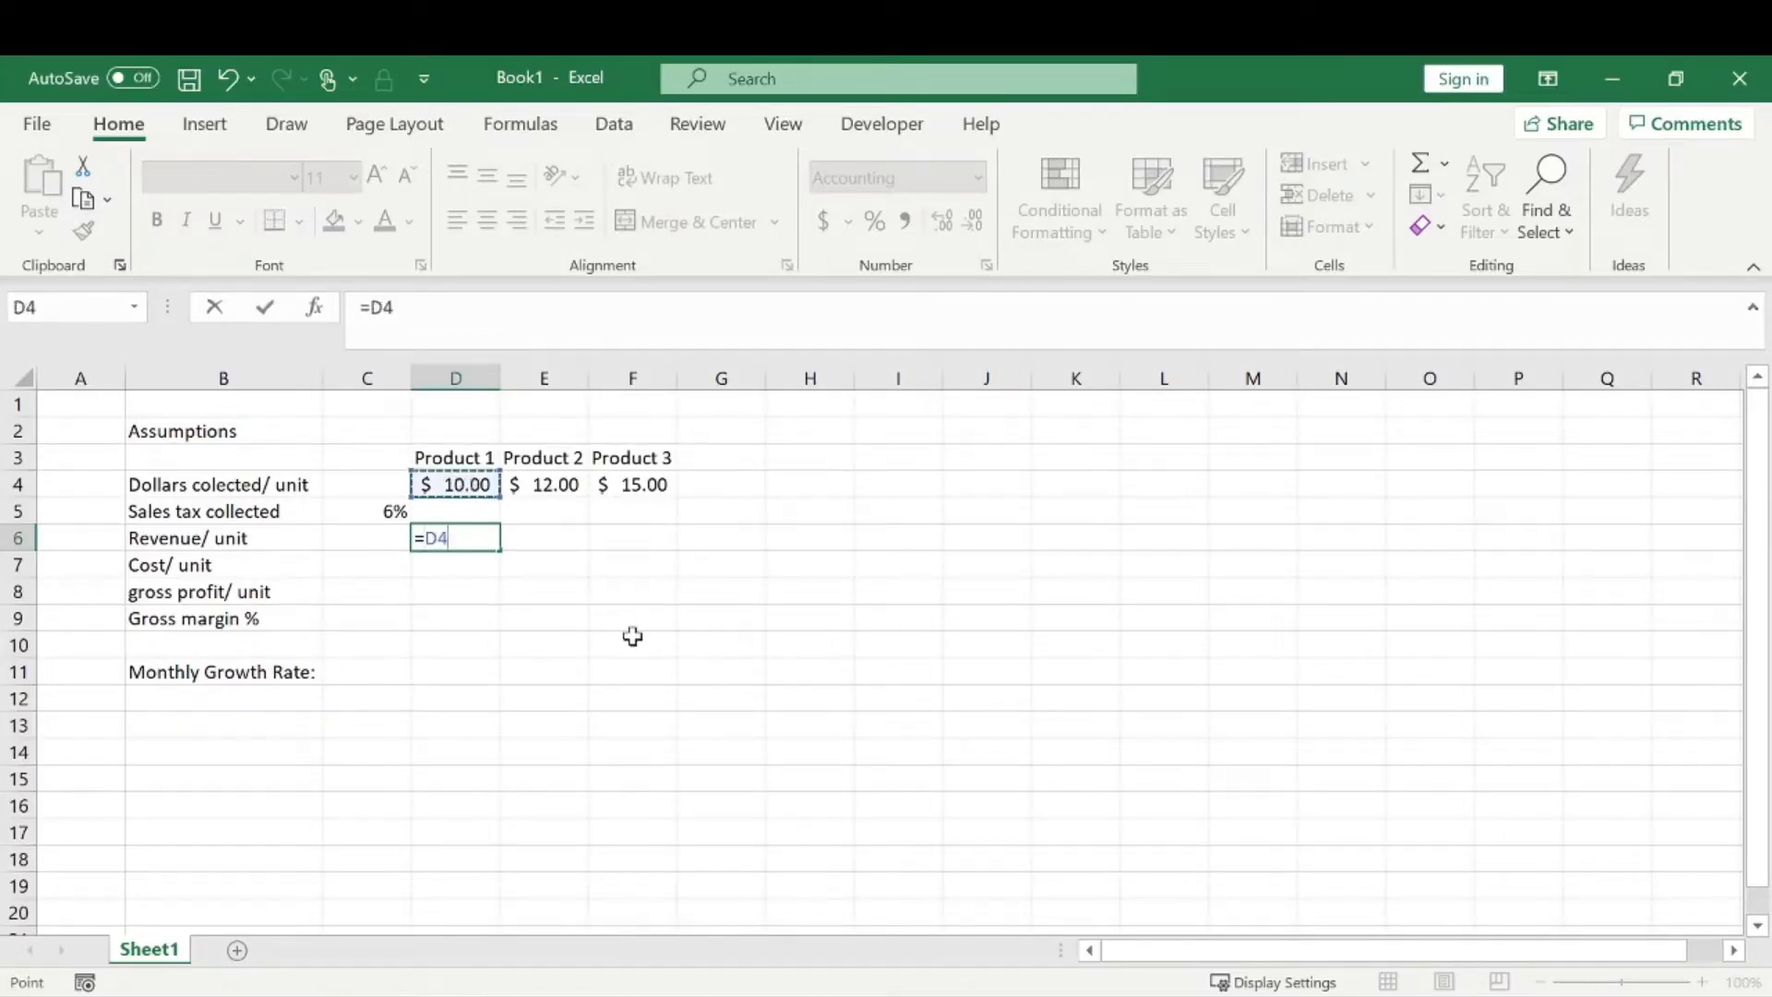
pyautogui.write('/(1+')
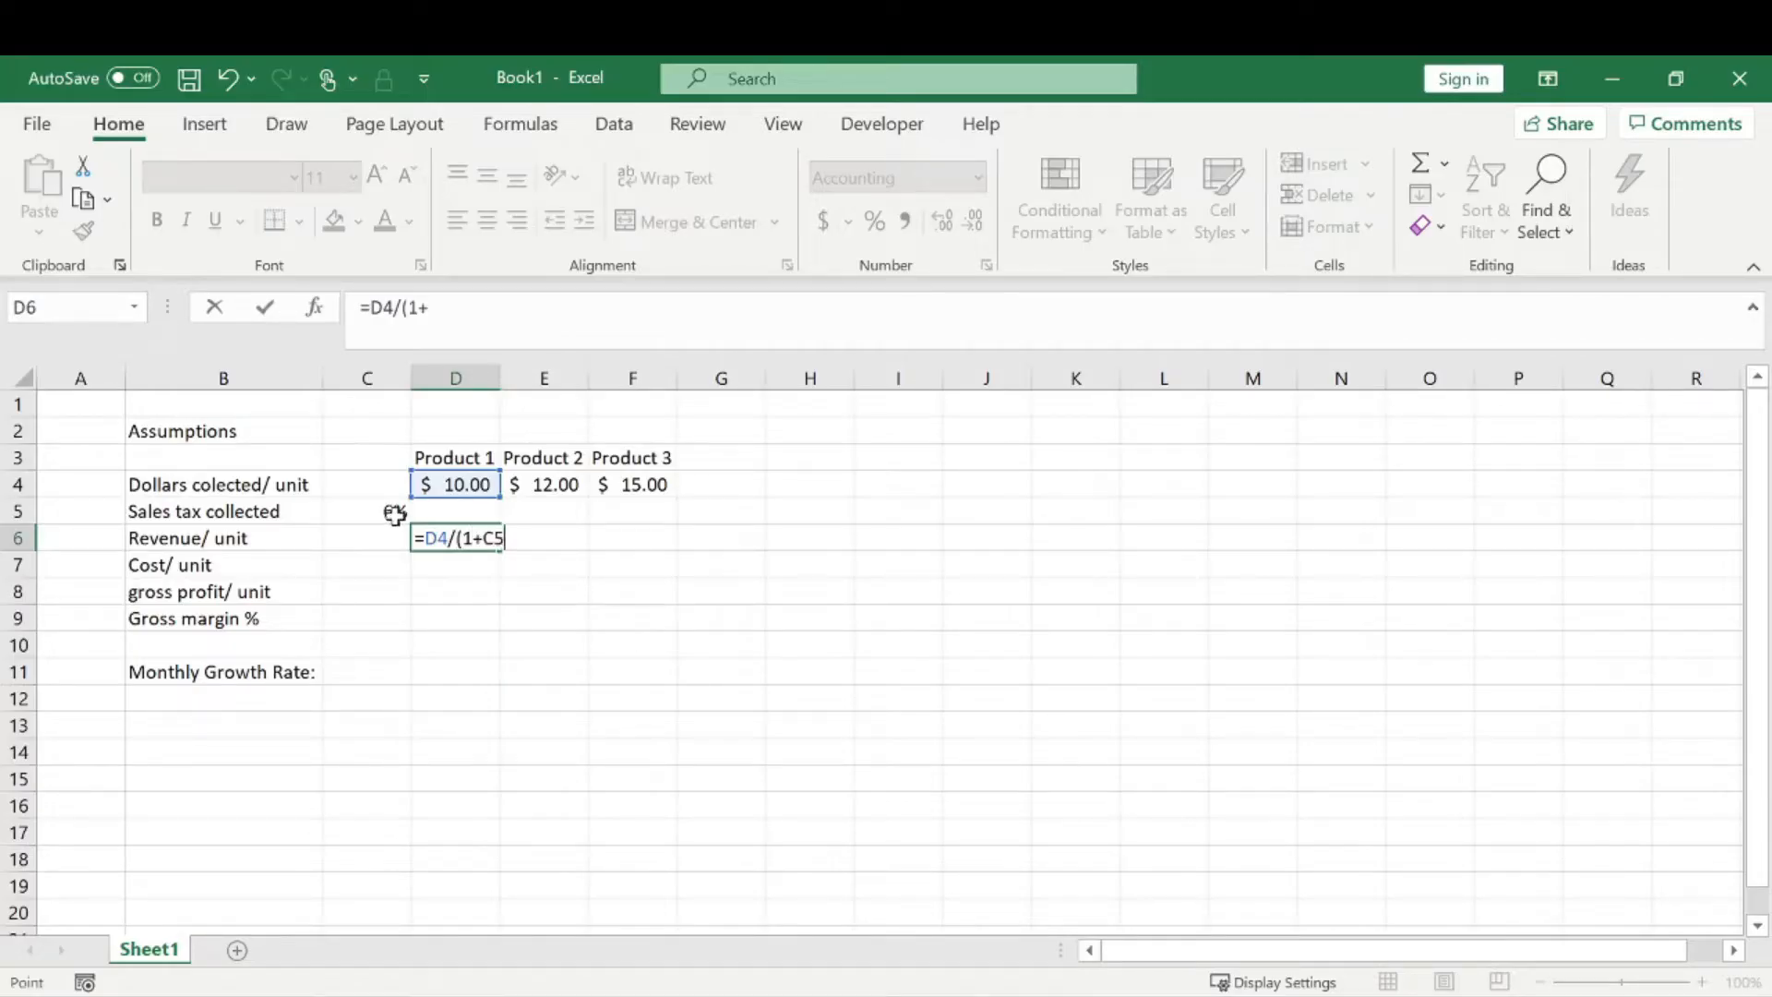
pyautogui.click(395, 514)
# - Make the C5 reference absolute and complete the D6 formula as =D4/(1+$C$5)
pyautogui.click(444, 307)
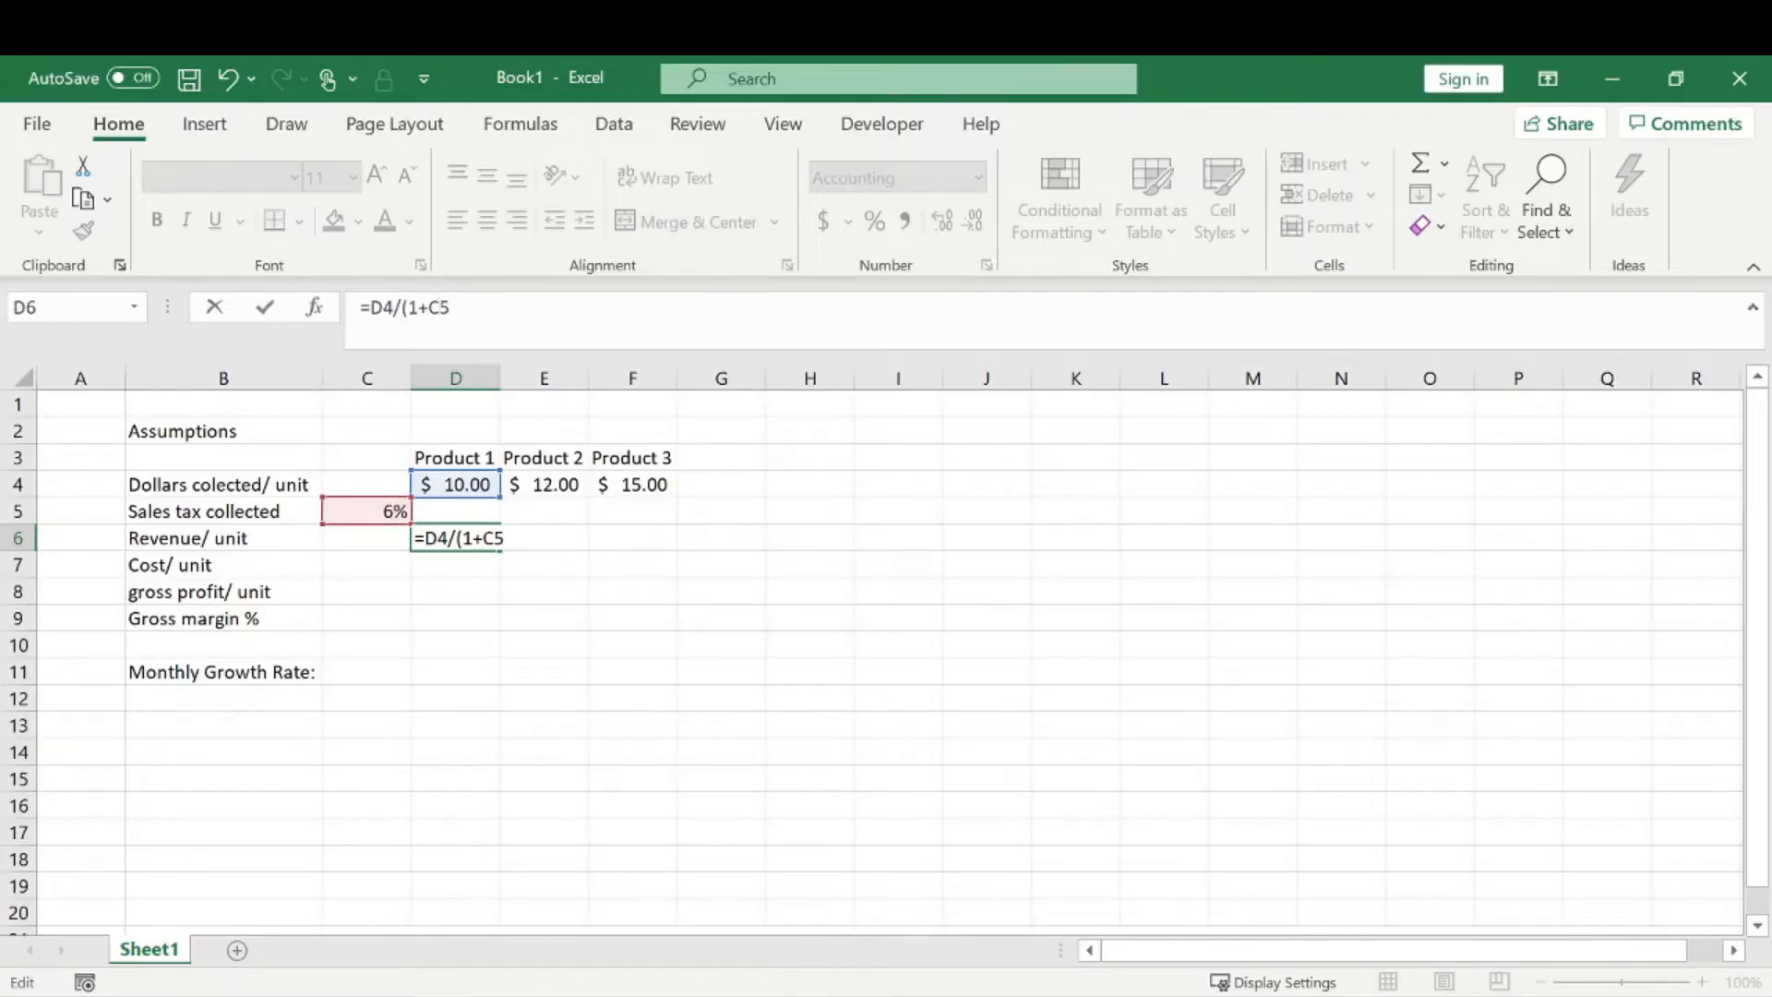
pyautogui.write('$')
pyautogui.press('Left')
pyautogui.press('Left')
pyautogui.write('$')
pyautogui.press('Right')
pyautogui.press('Right')
pyautogui.press('Right')
pyautogui.write(')')
pyautogui.press('Return')
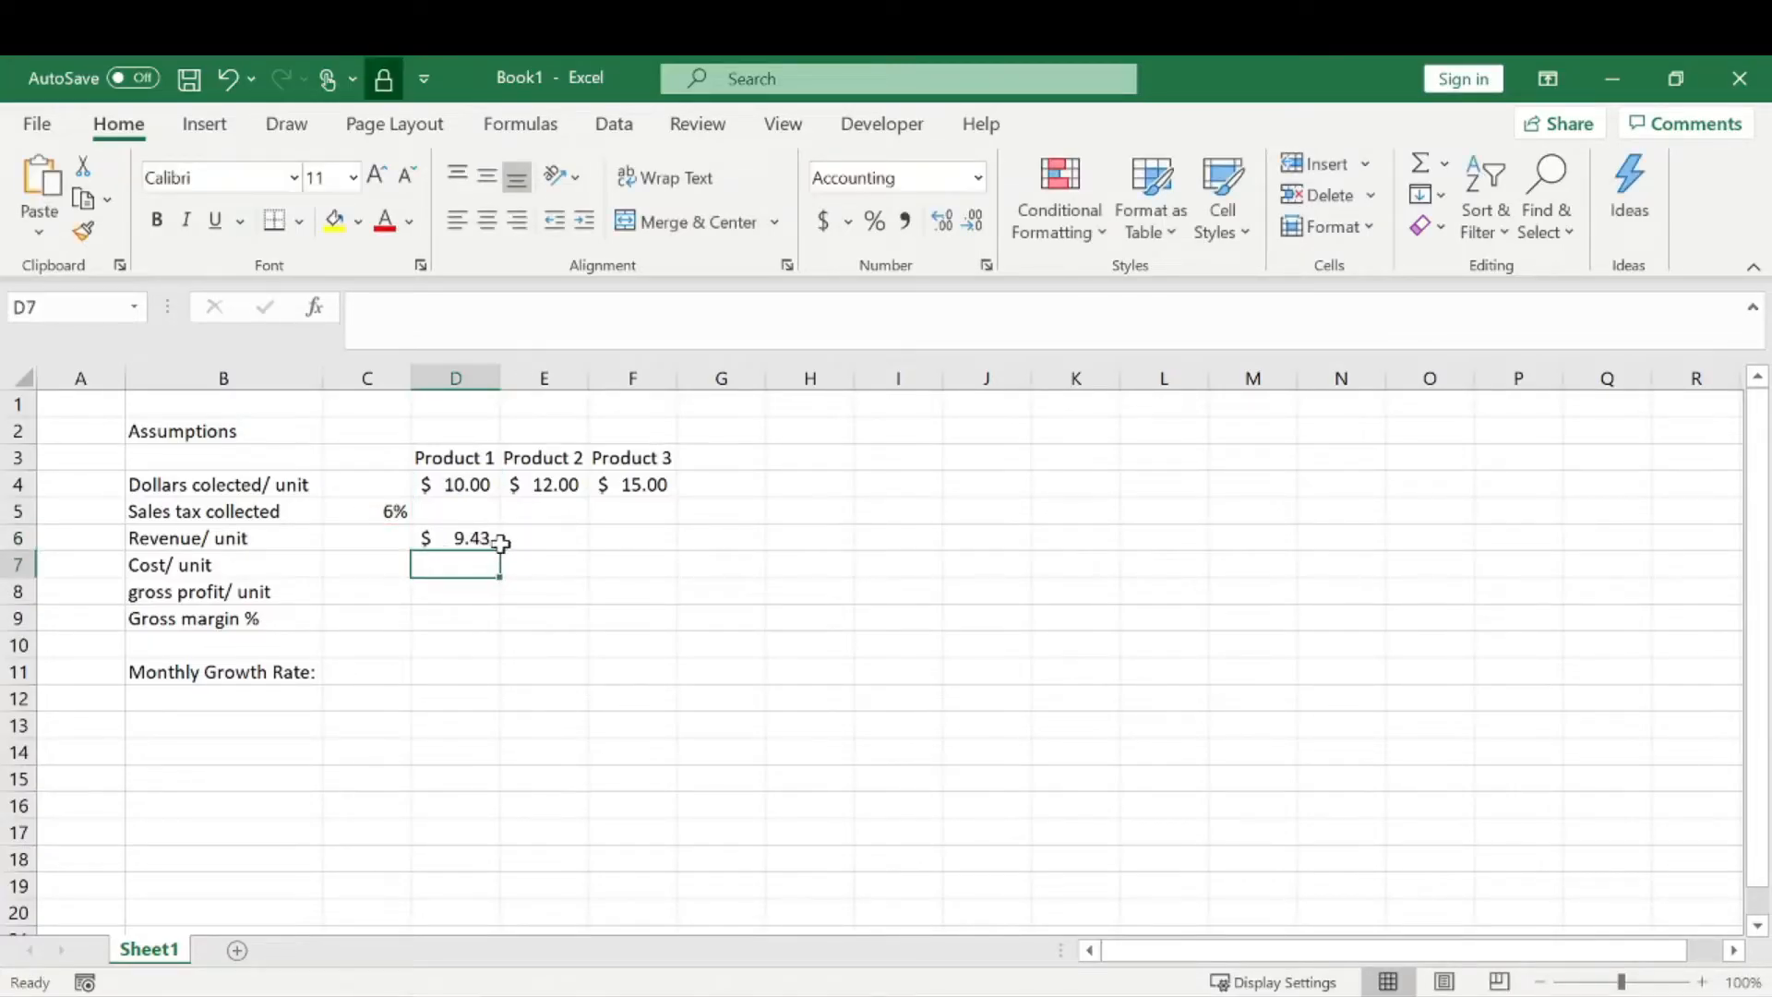
# - Calculate Product 1's sales tax collected in D5 with the formula =D4-D6
pyautogui.click(468, 513)
pyautogui.write('=')
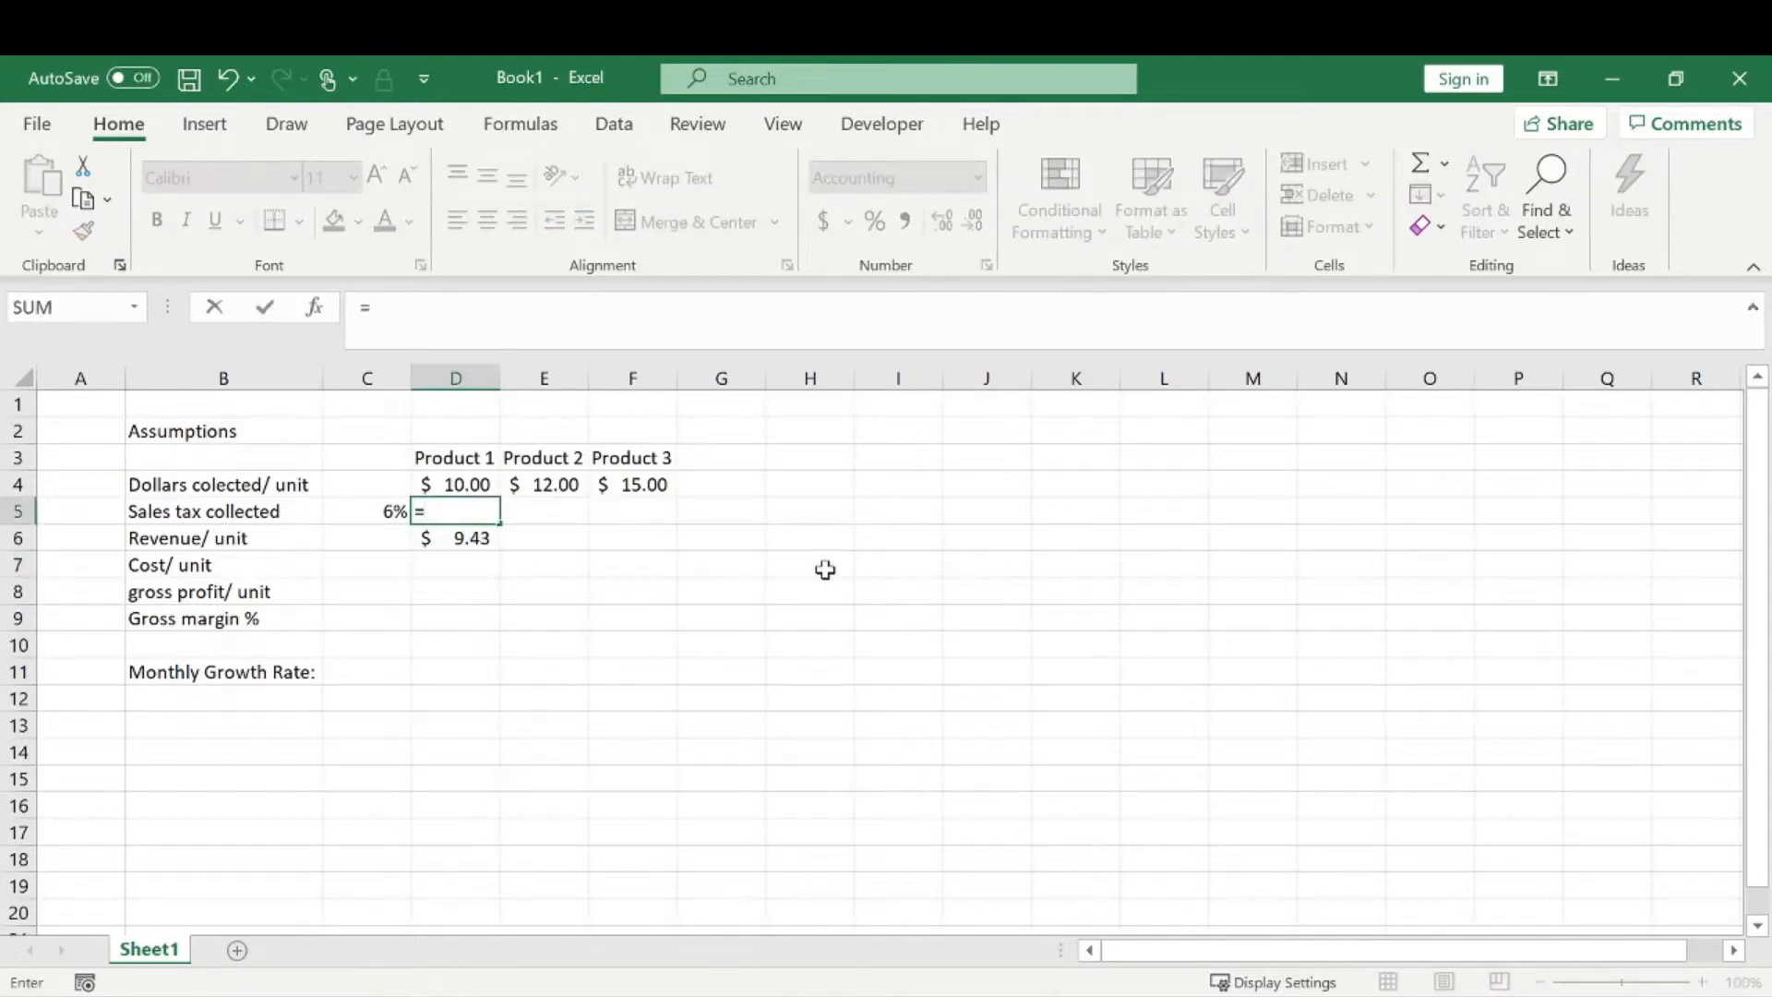
pyautogui.press('Up')
pyautogui.write('=')
pyautogui.press('Down')
pyautogui.press('Return')
pyautogui.click(483, 512)
pyautogui.click(405, 307)
pyautogui.press('BackSpace')
pyautogui.write('-')
pyautogui.press('Return')
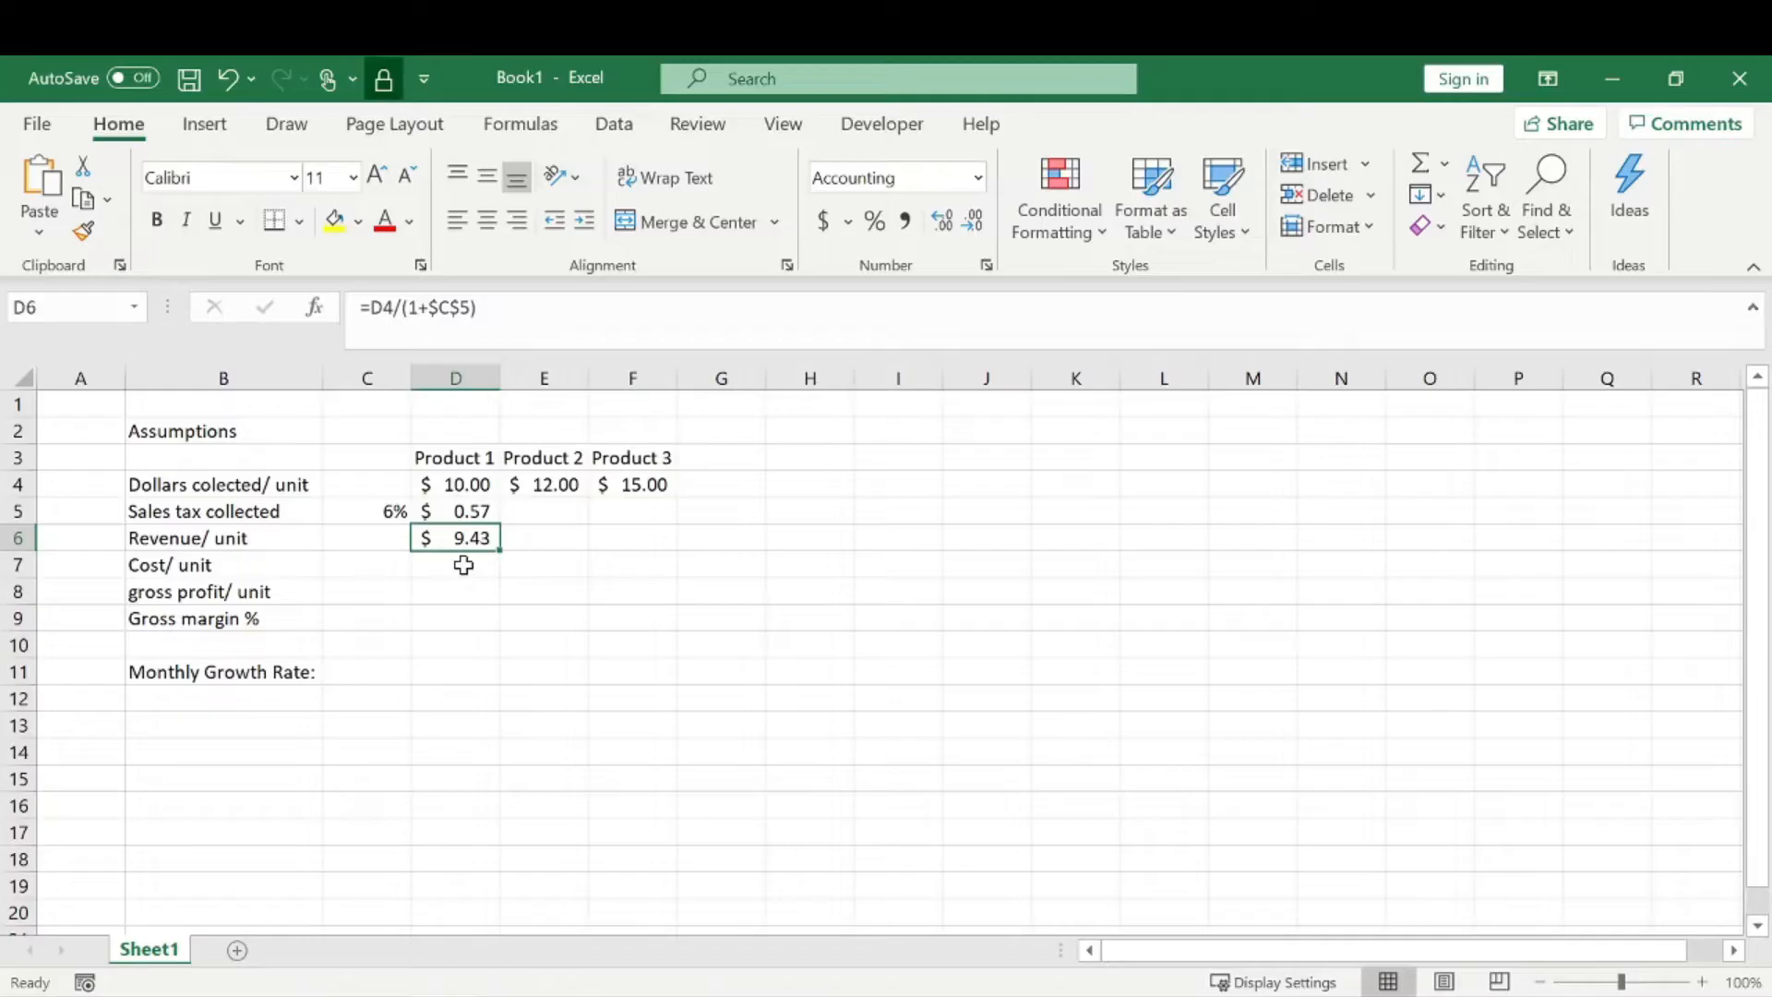
# - Copy the sales tax and revenue per unit formulas from D5 and D6 across to Product 2 and Product 3
pyautogui.click(494, 510)
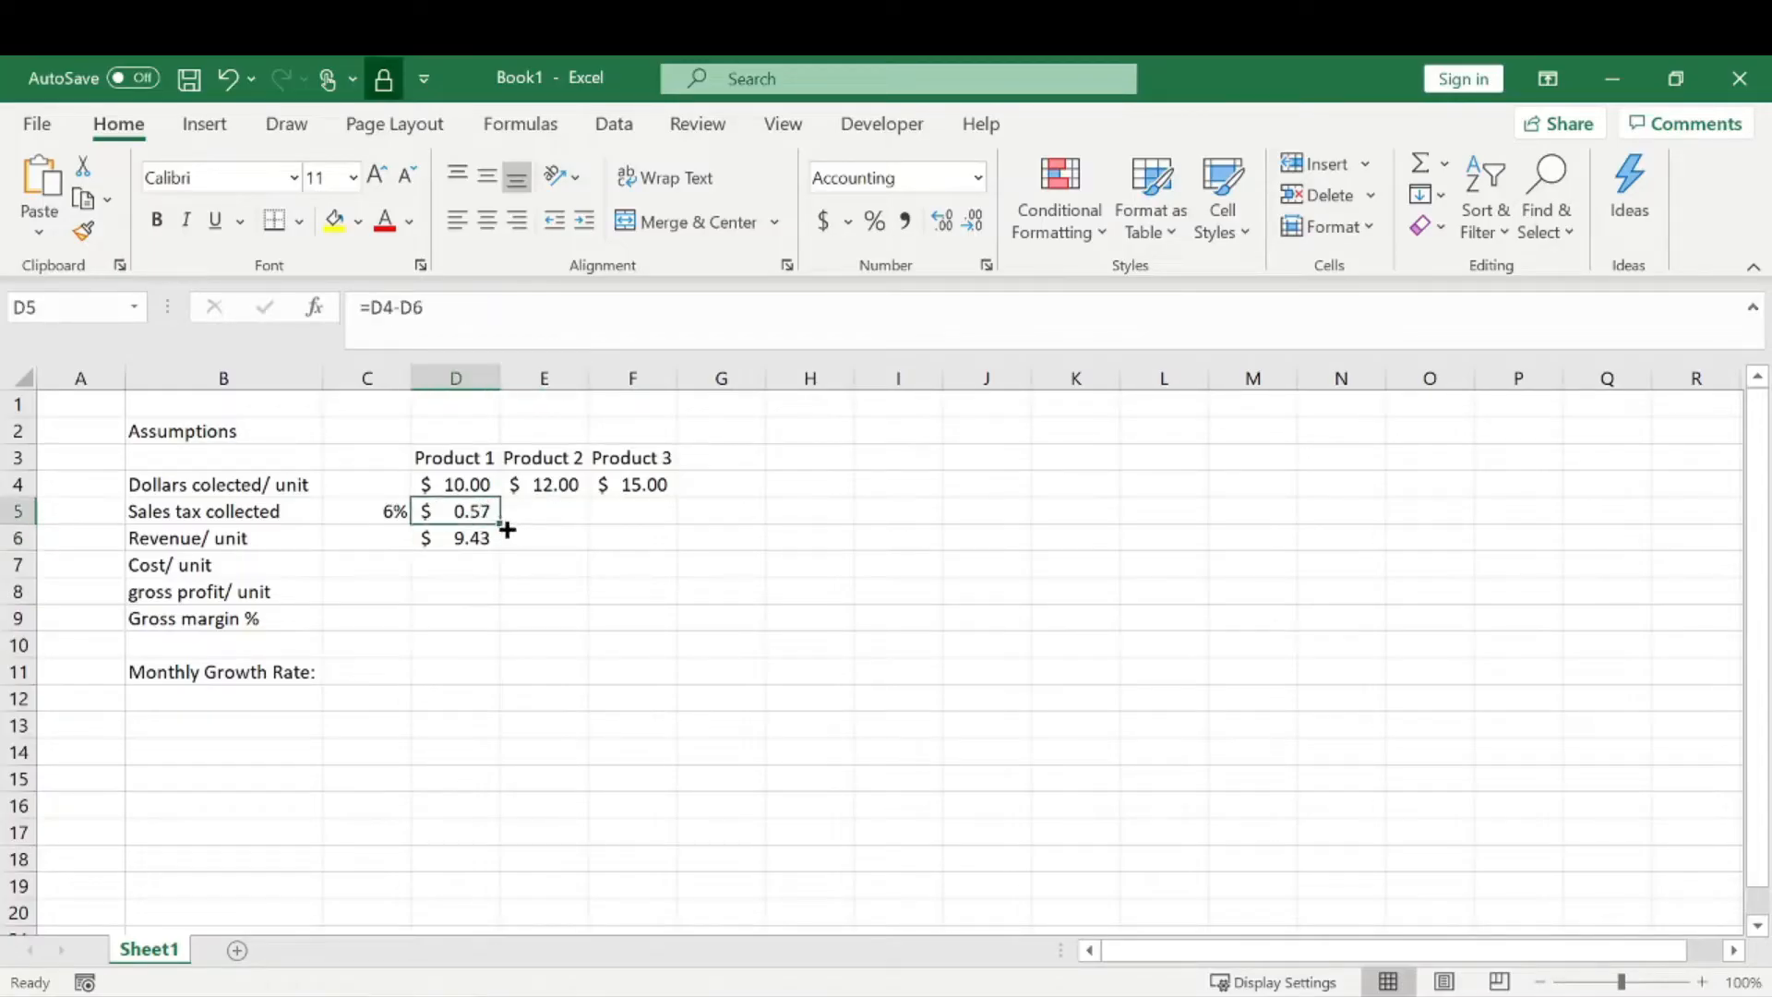
pyautogui.moveTo(502, 528); pyautogui.dragTo(633, 526)
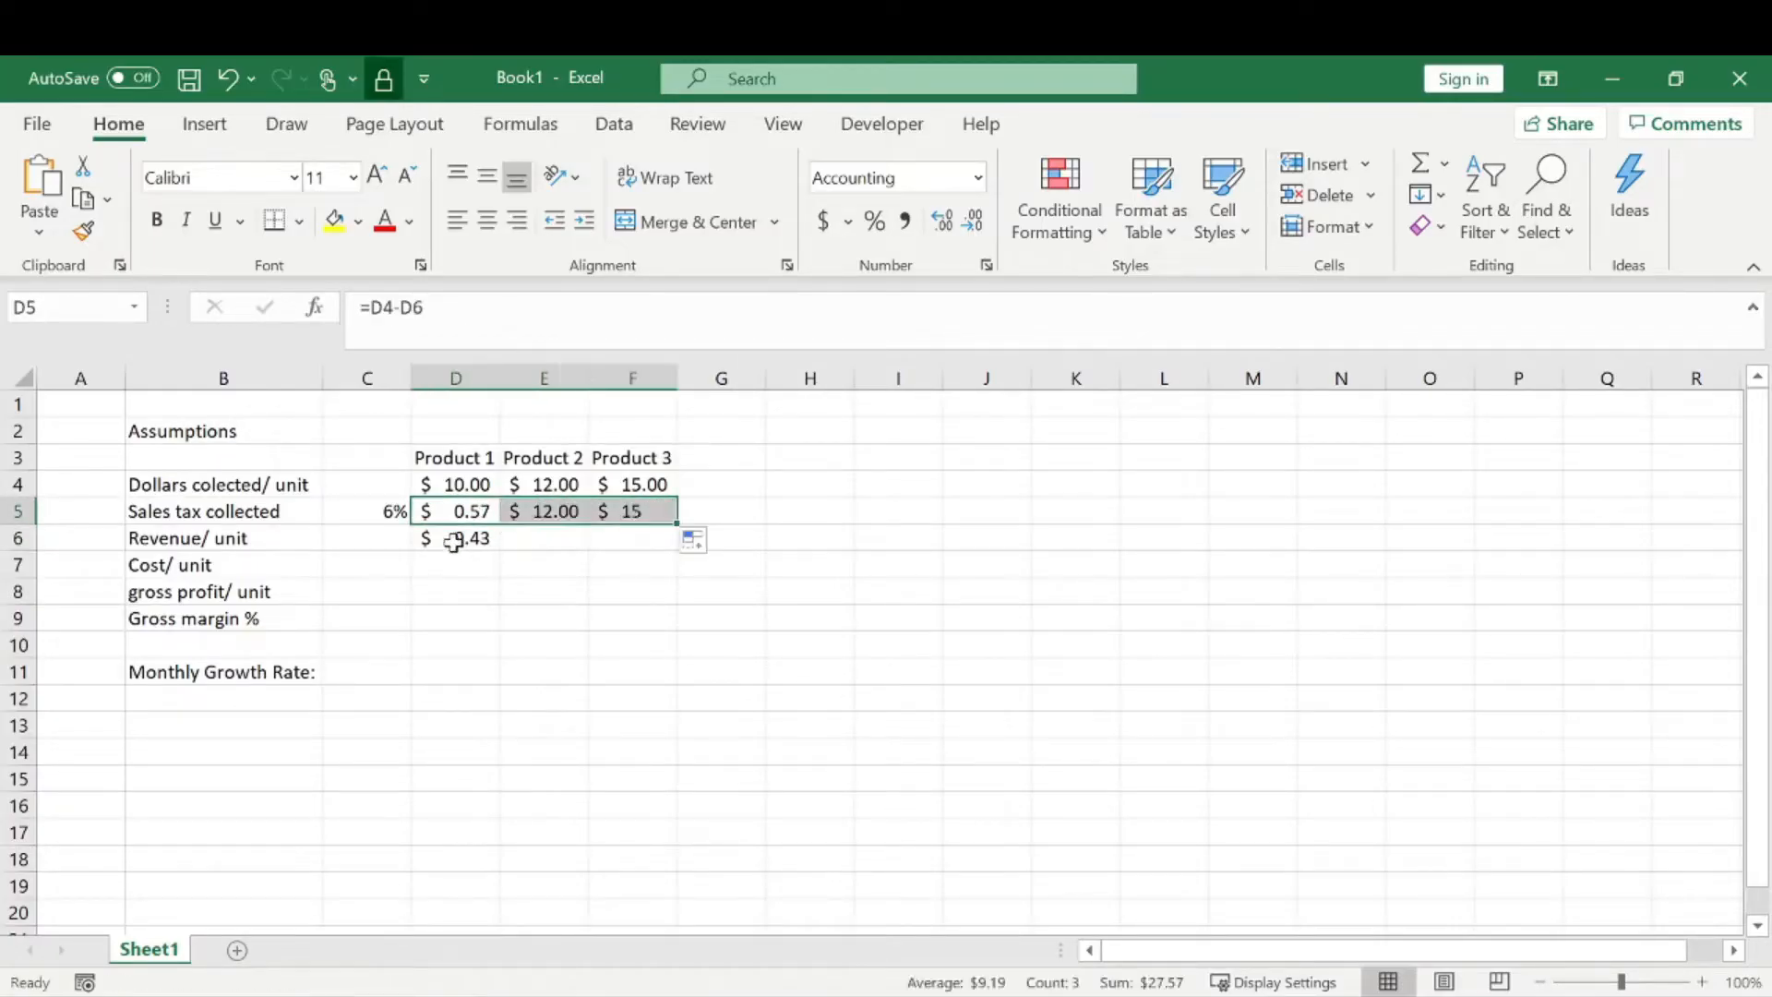
pyautogui.click(467, 538)
pyautogui.moveTo(501, 558); pyautogui.dragTo(660, 542)
pyautogui.click(818, 489)
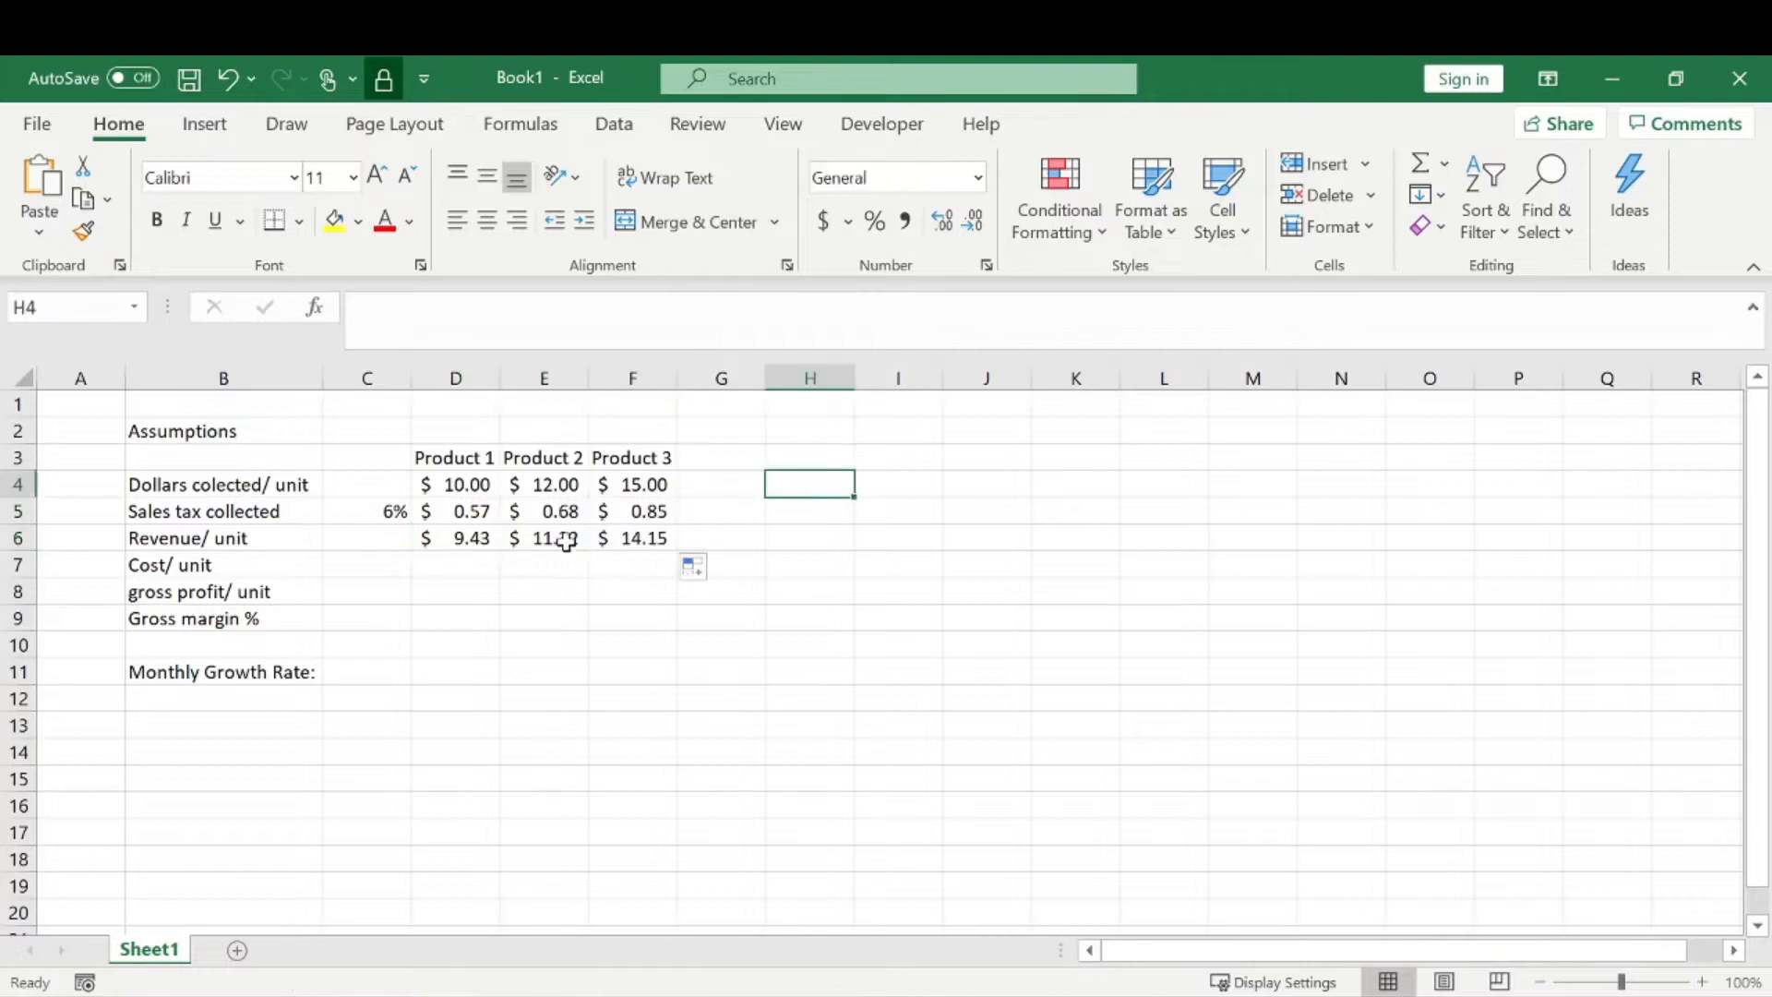
pyautogui.click(566, 535)
pyautogui.click(795, 507)
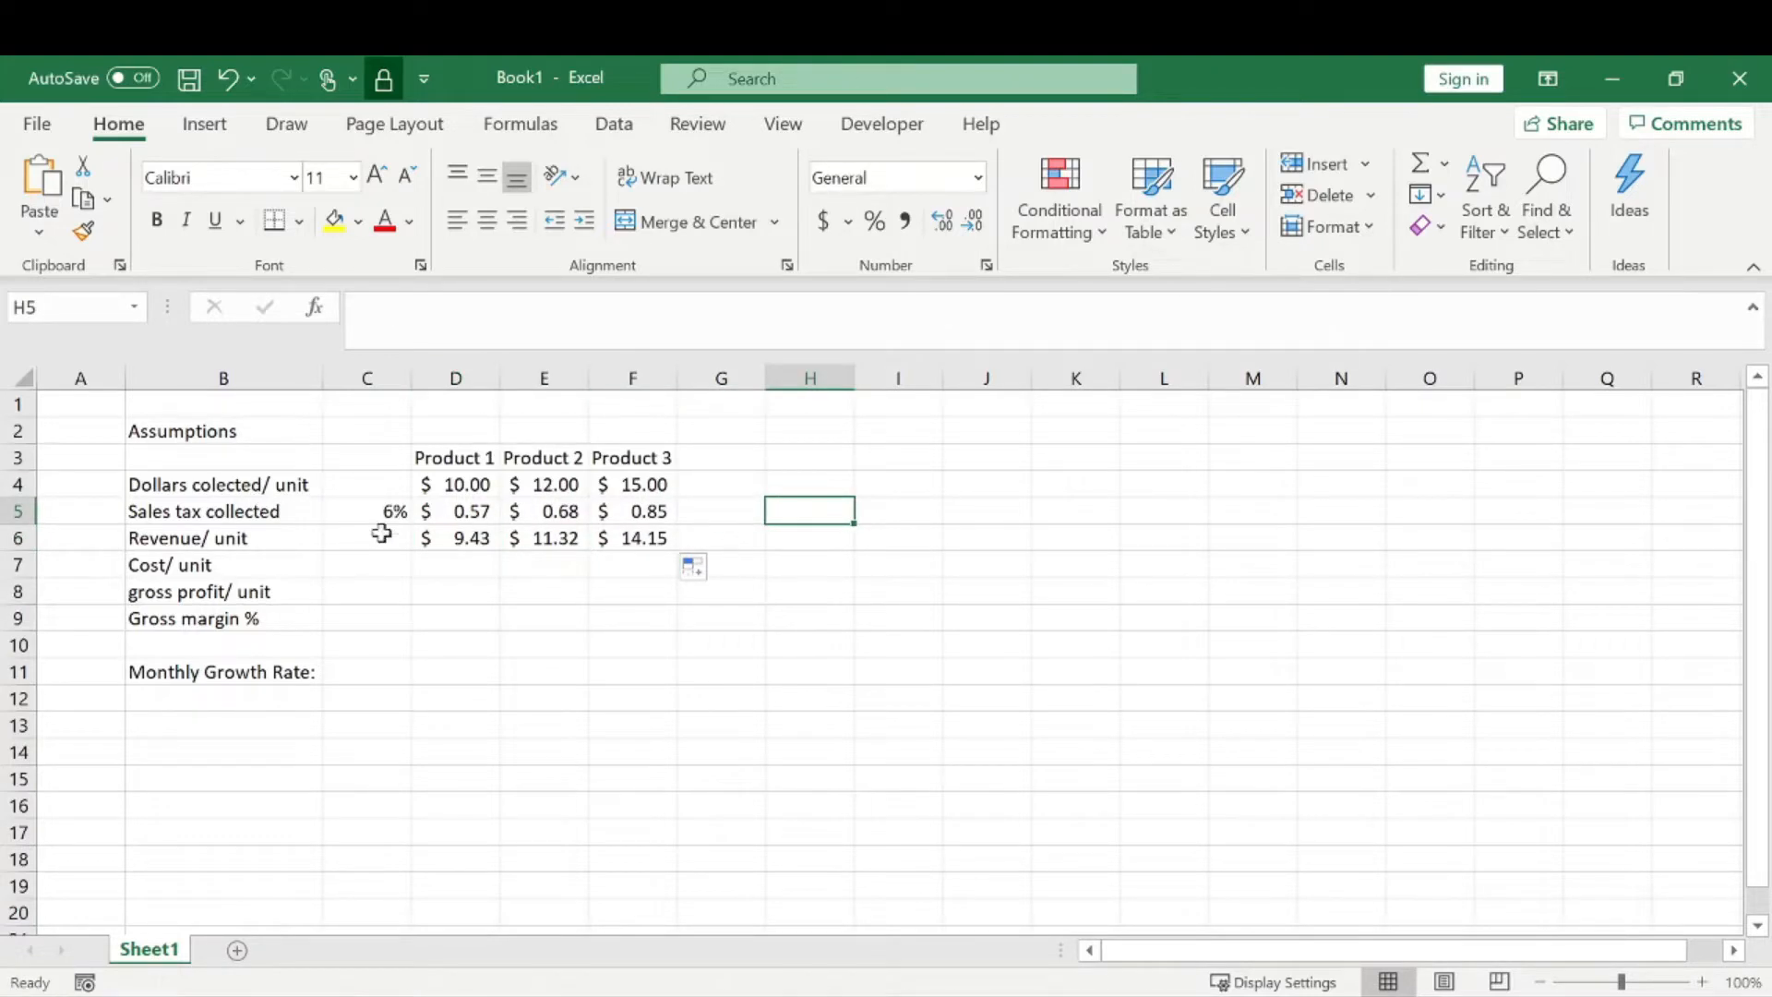
# - Set the cost per unit to 2 for Product 1 and 2.5 for both Product 2 and Product 3
pyautogui.click(451, 572)
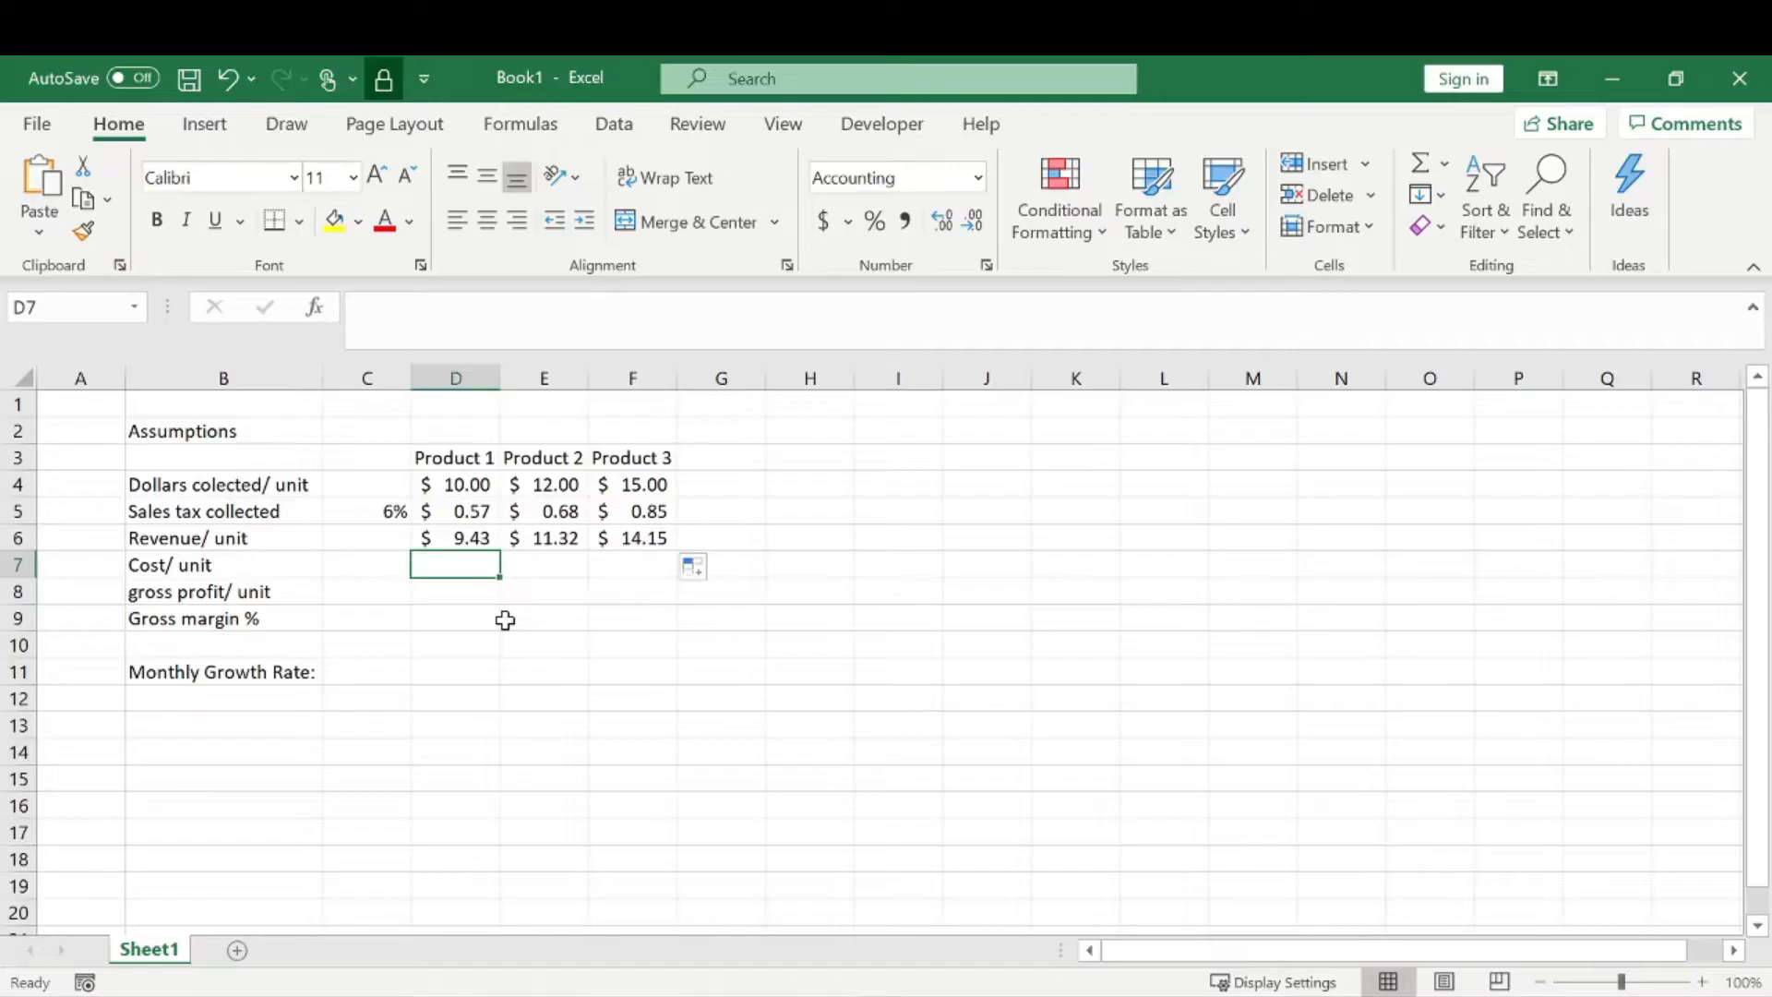
pyautogui.write('2')
pyautogui.press('Tab')
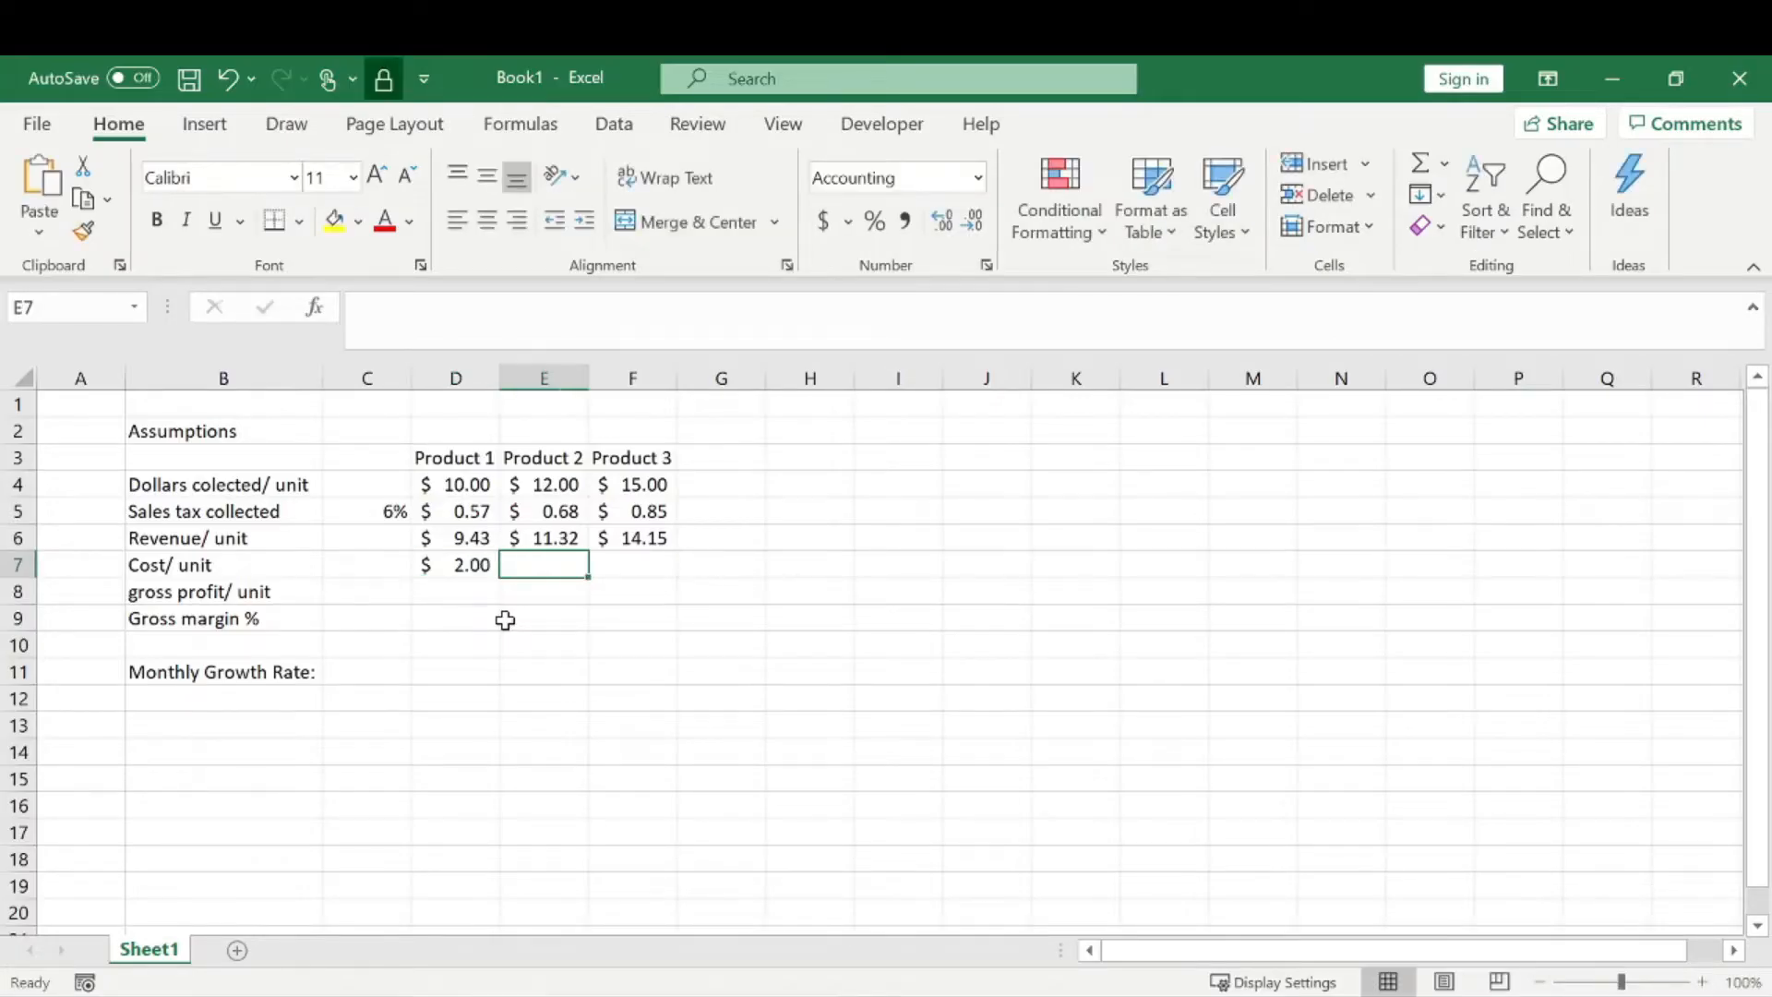
pyautogui.write('2.5')
pyautogui.press('Tab')
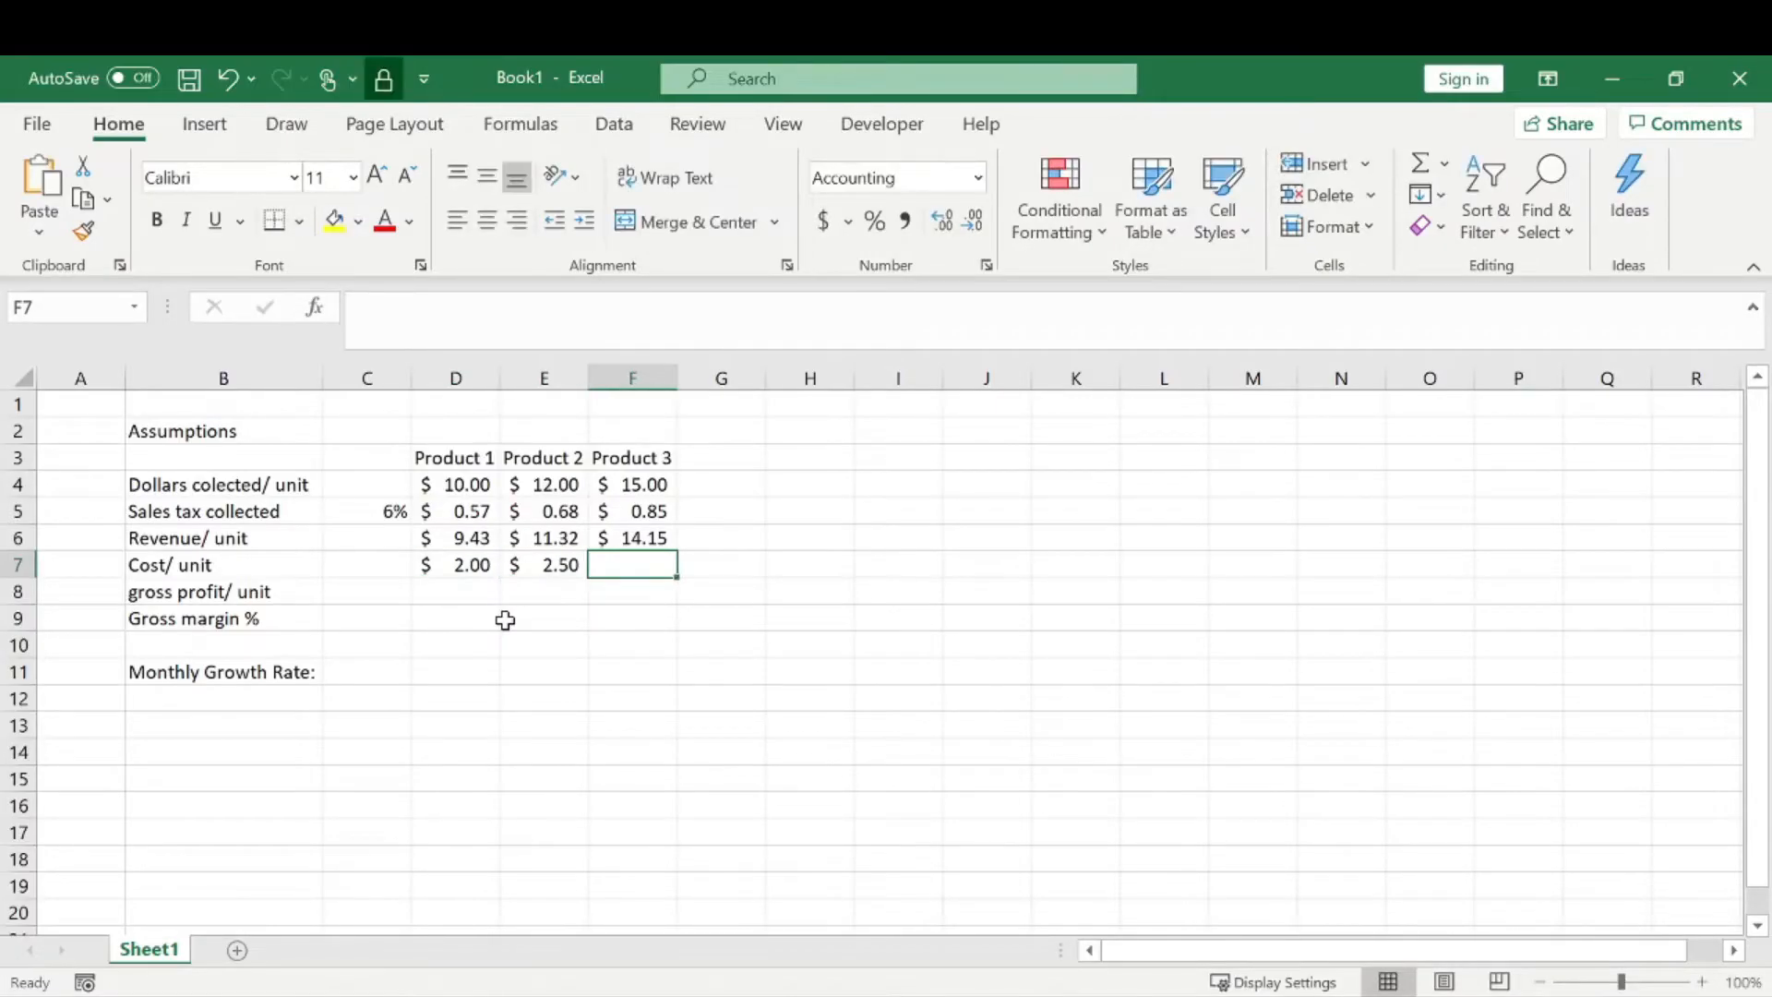
pyautogui.write('2.5')
pyautogui.press('Return')
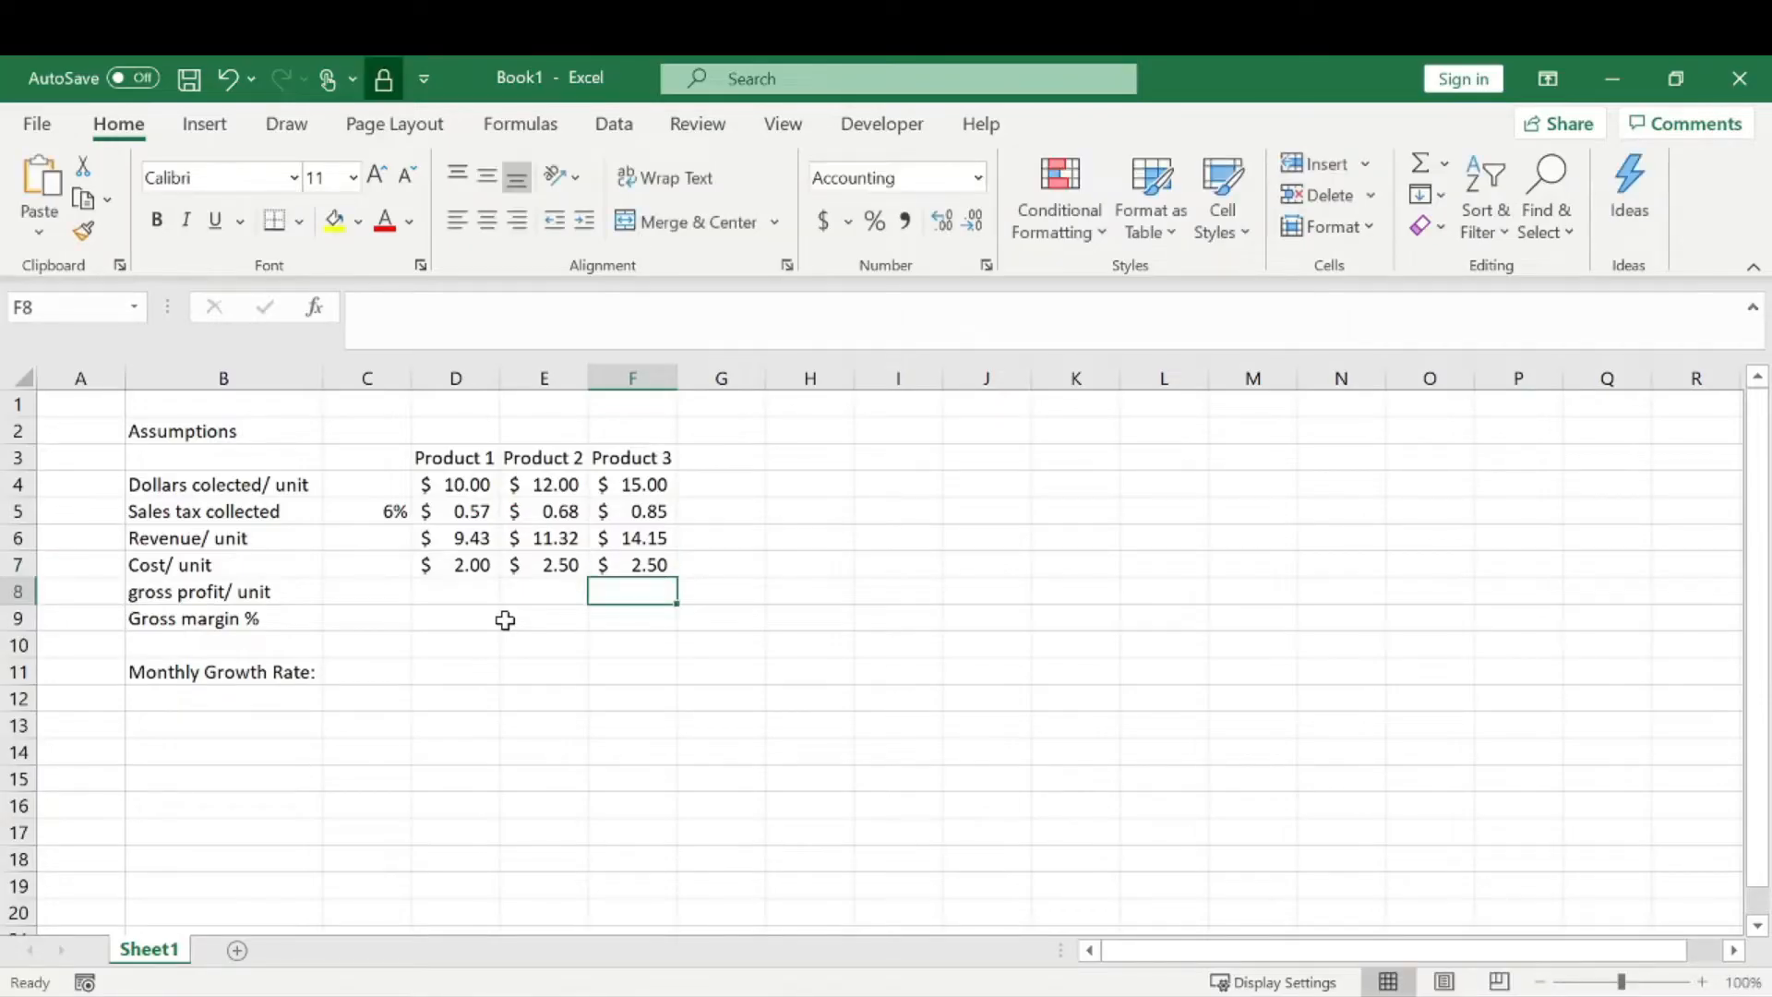
# - Fill the input cells D4:F4, D7:F7 and the tax rate in C5 with yellow
pyautogui.click(461, 478)
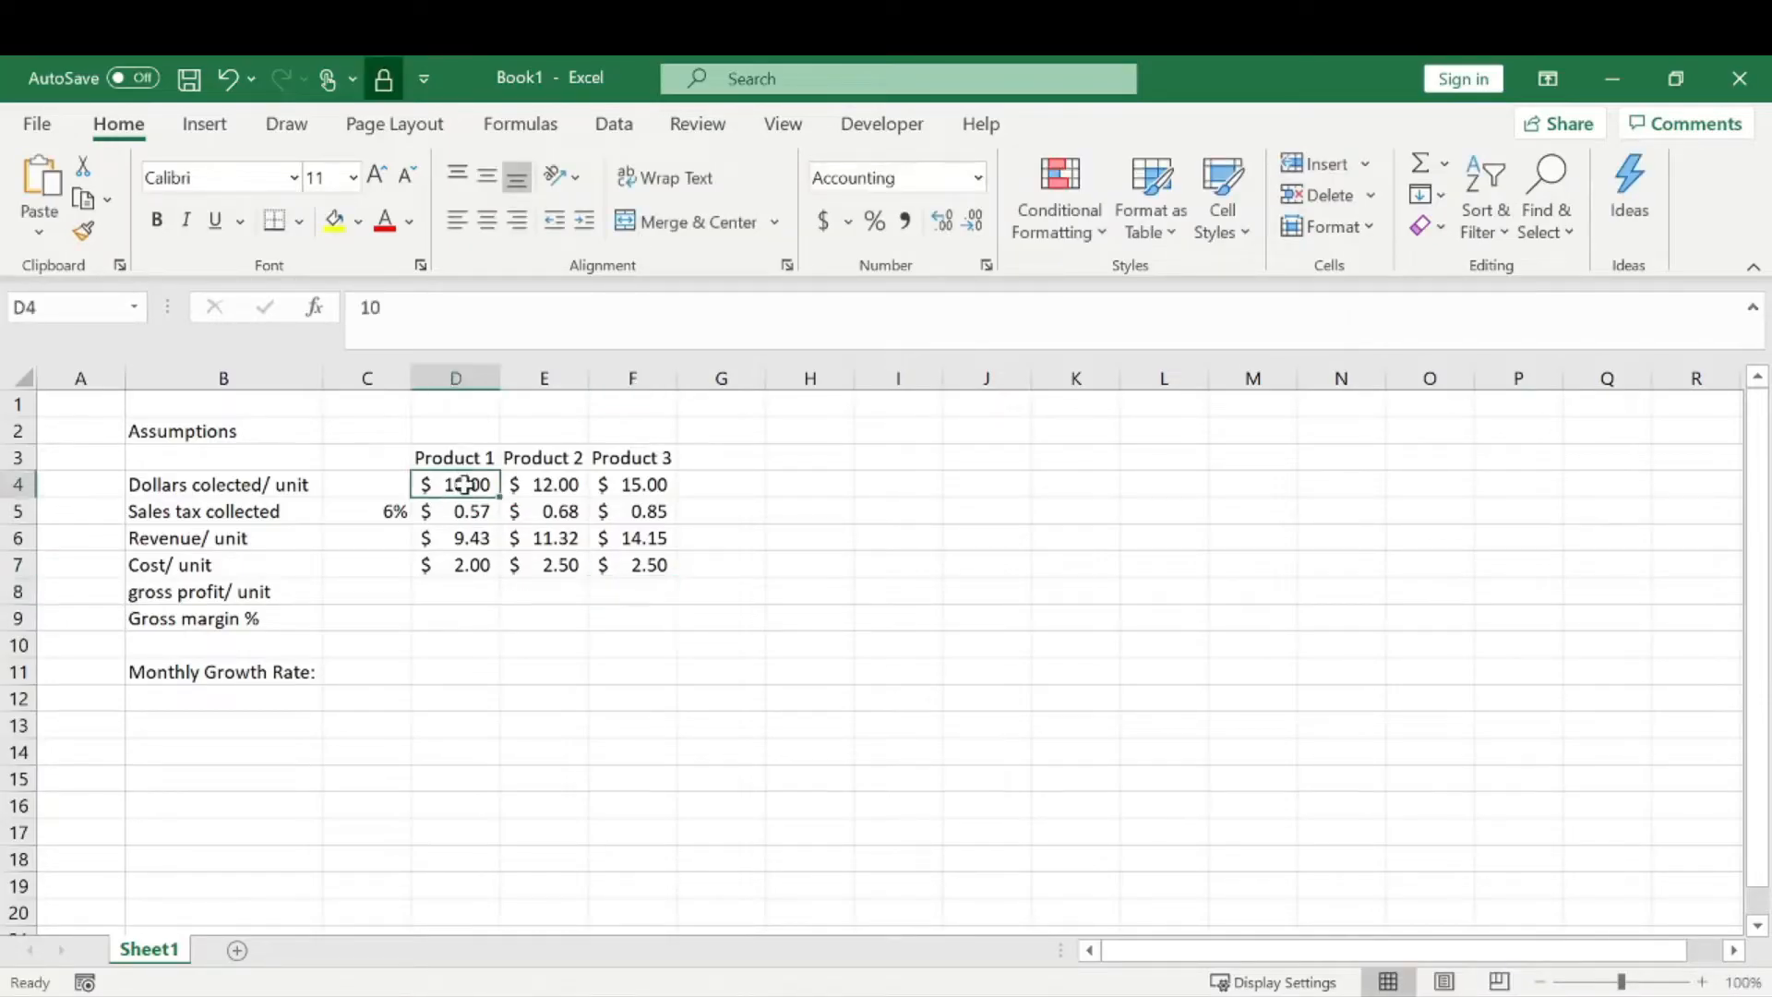
pyautogui.keyDown('ctrl'); pyautogui.click(473, 572); pyautogui.keyUp('ctrl')
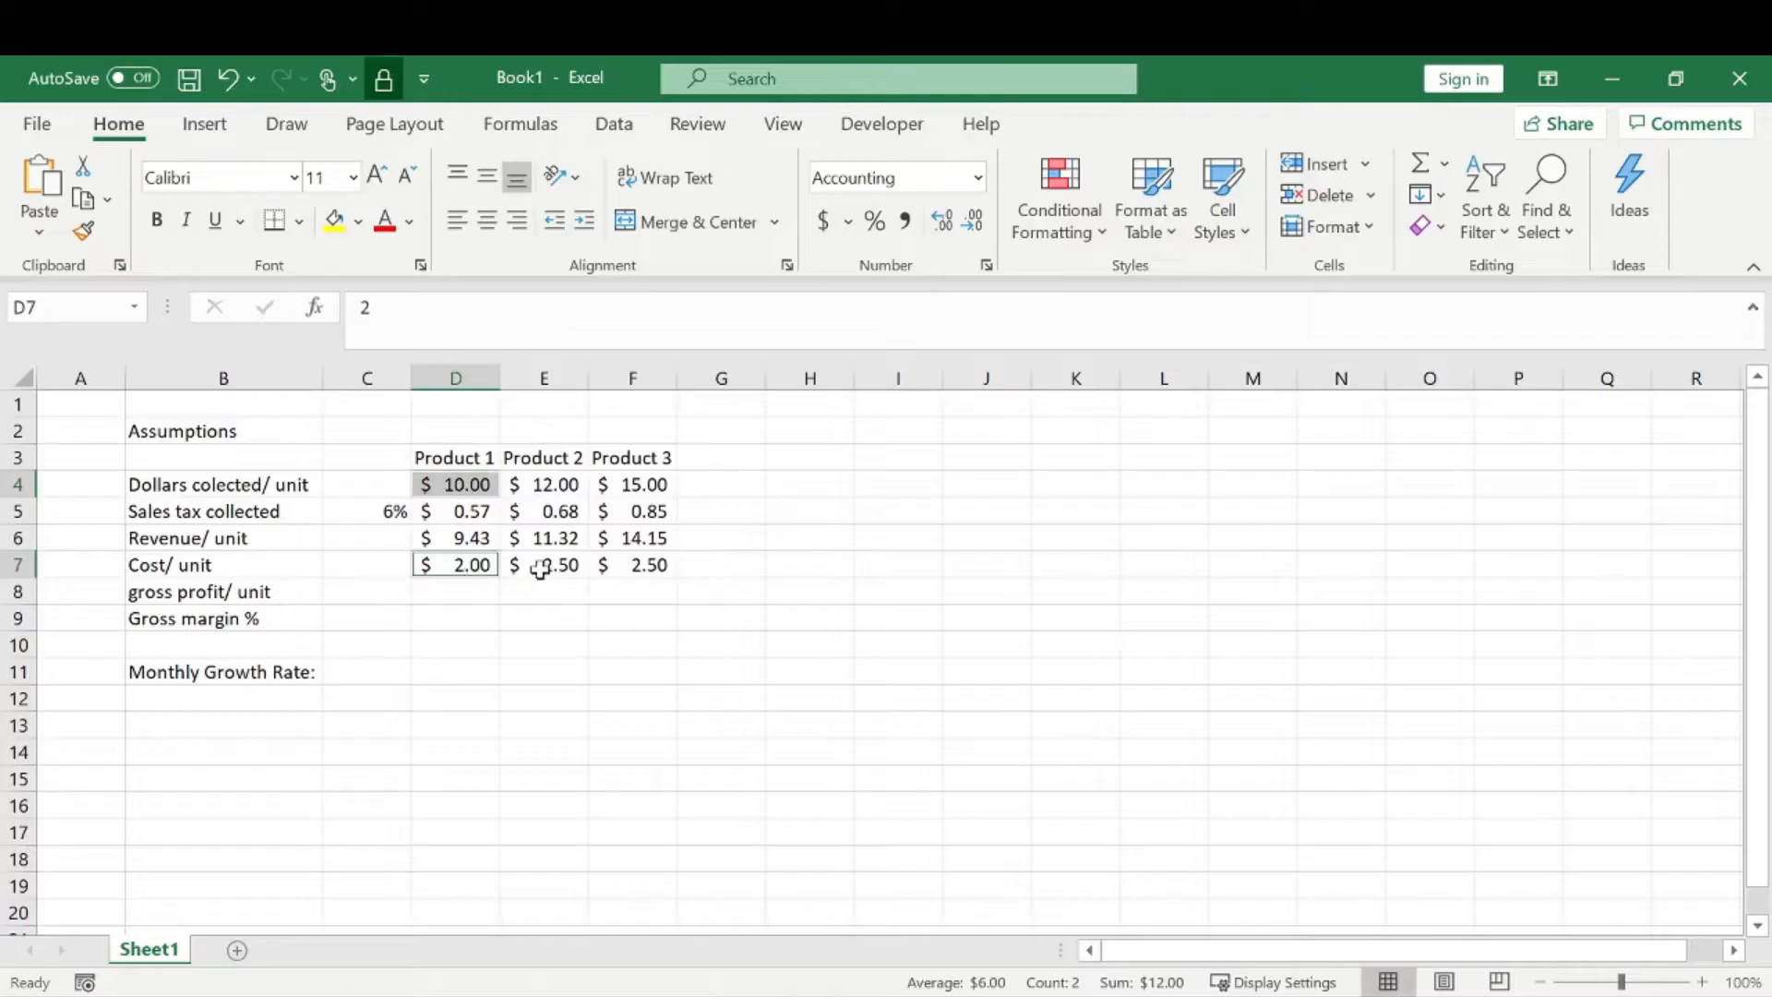
pyautogui.keyDown('ctrl'); pyautogui.click(542, 566); pyautogui.keyUp('ctrl')
pyautogui.keyDown('ctrl'); pyautogui.click(548, 485); pyautogui.keyUp('ctrl')
pyautogui.keyDown('ctrl'); pyautogui.click(637, 484); pyautogui.keyUp('ctrl')
pyautogui.keyDown('ctrl'); pyautogui.click(645, 564); pyautogui.keyUp('ctrl')
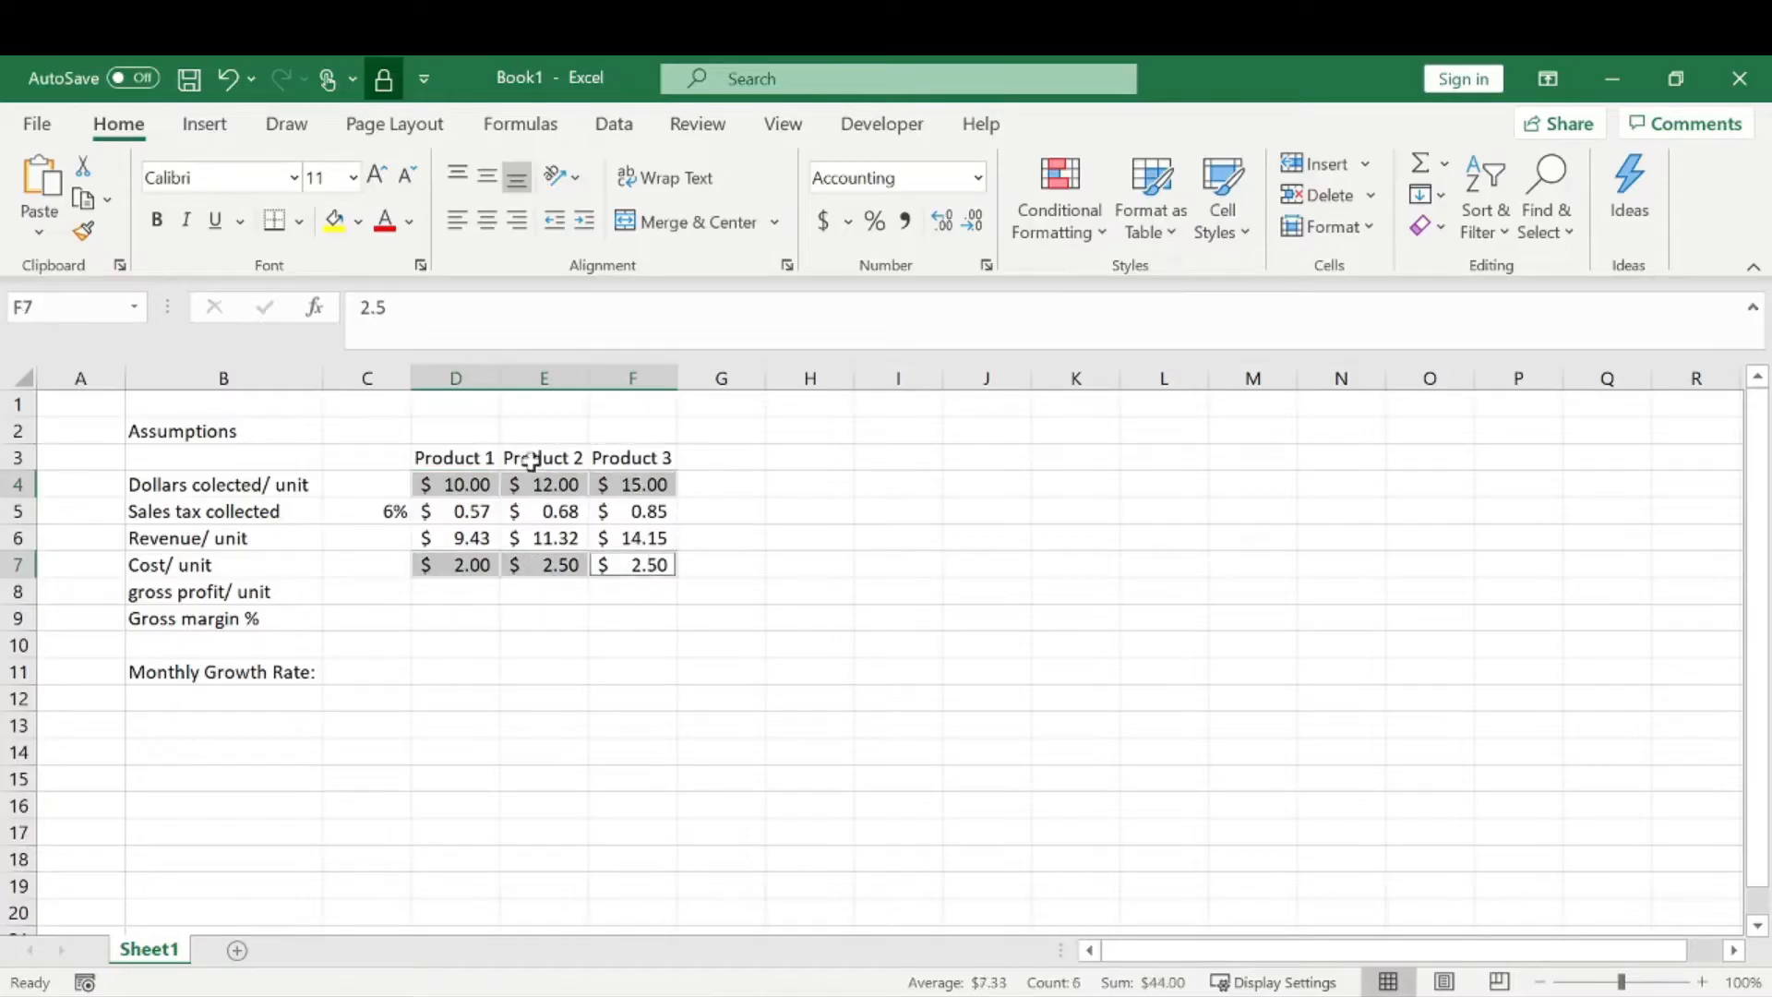
pyautogui.click(334, 221)
pyautogui.click(847, 507)
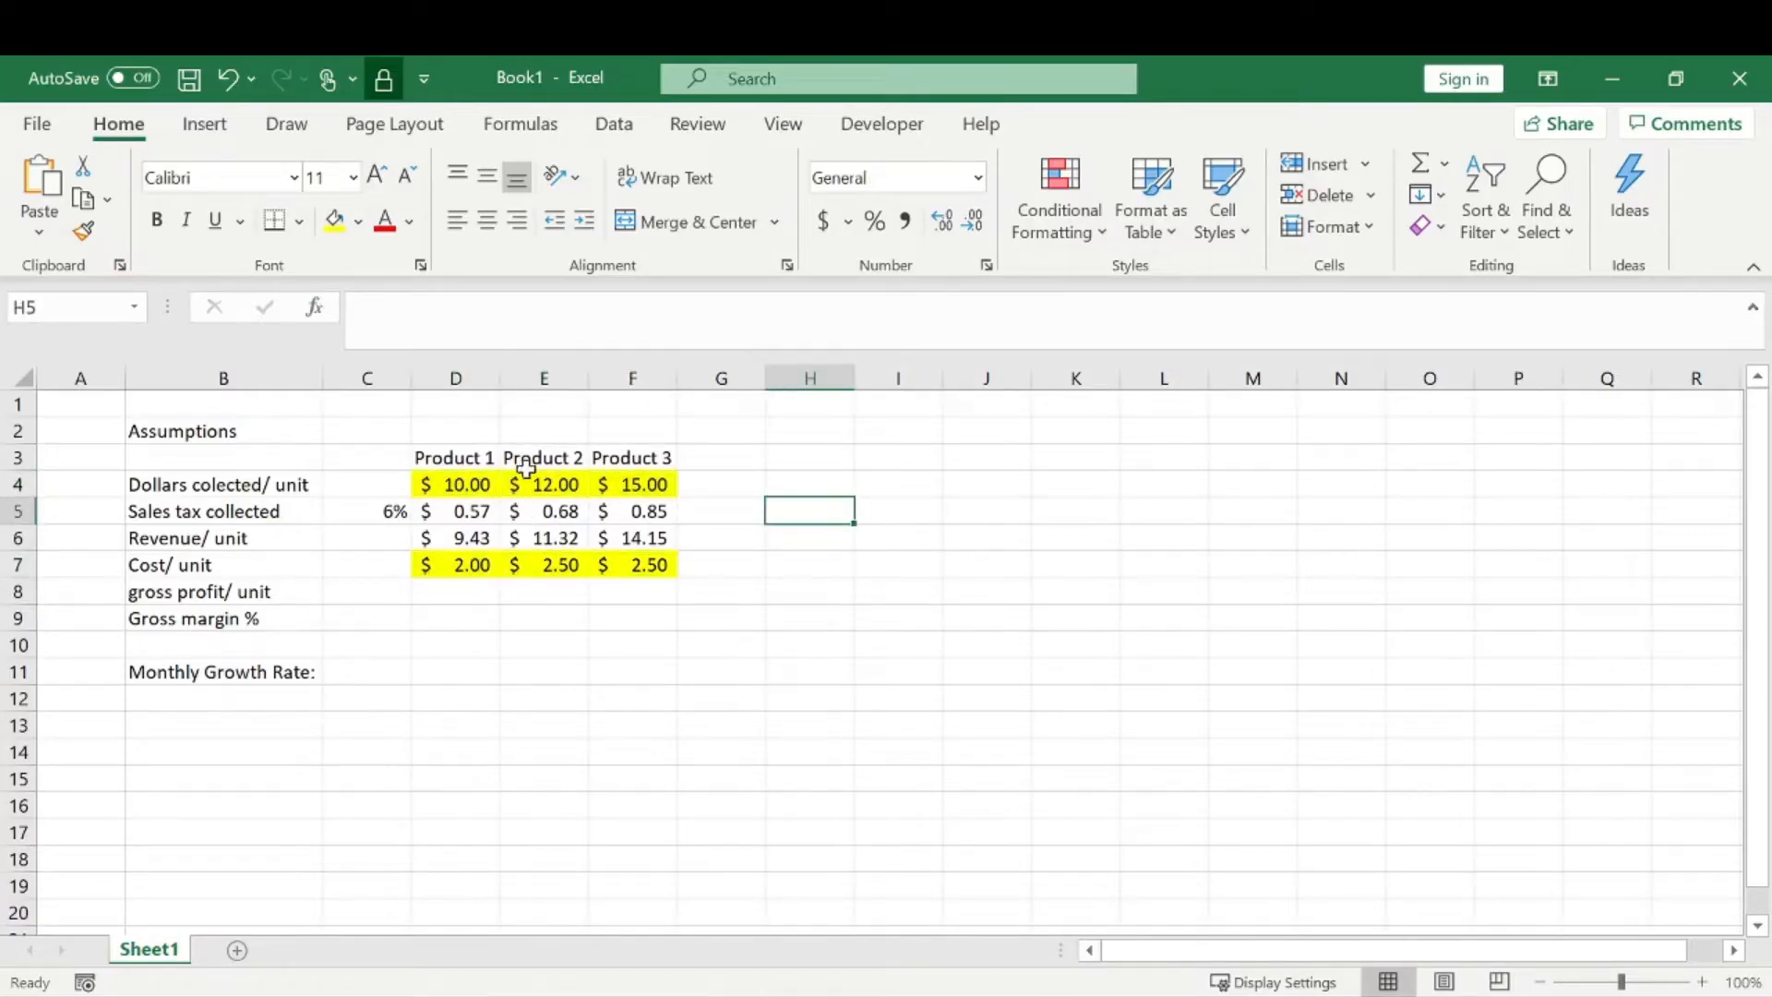
pyautogui.click(388, 508)
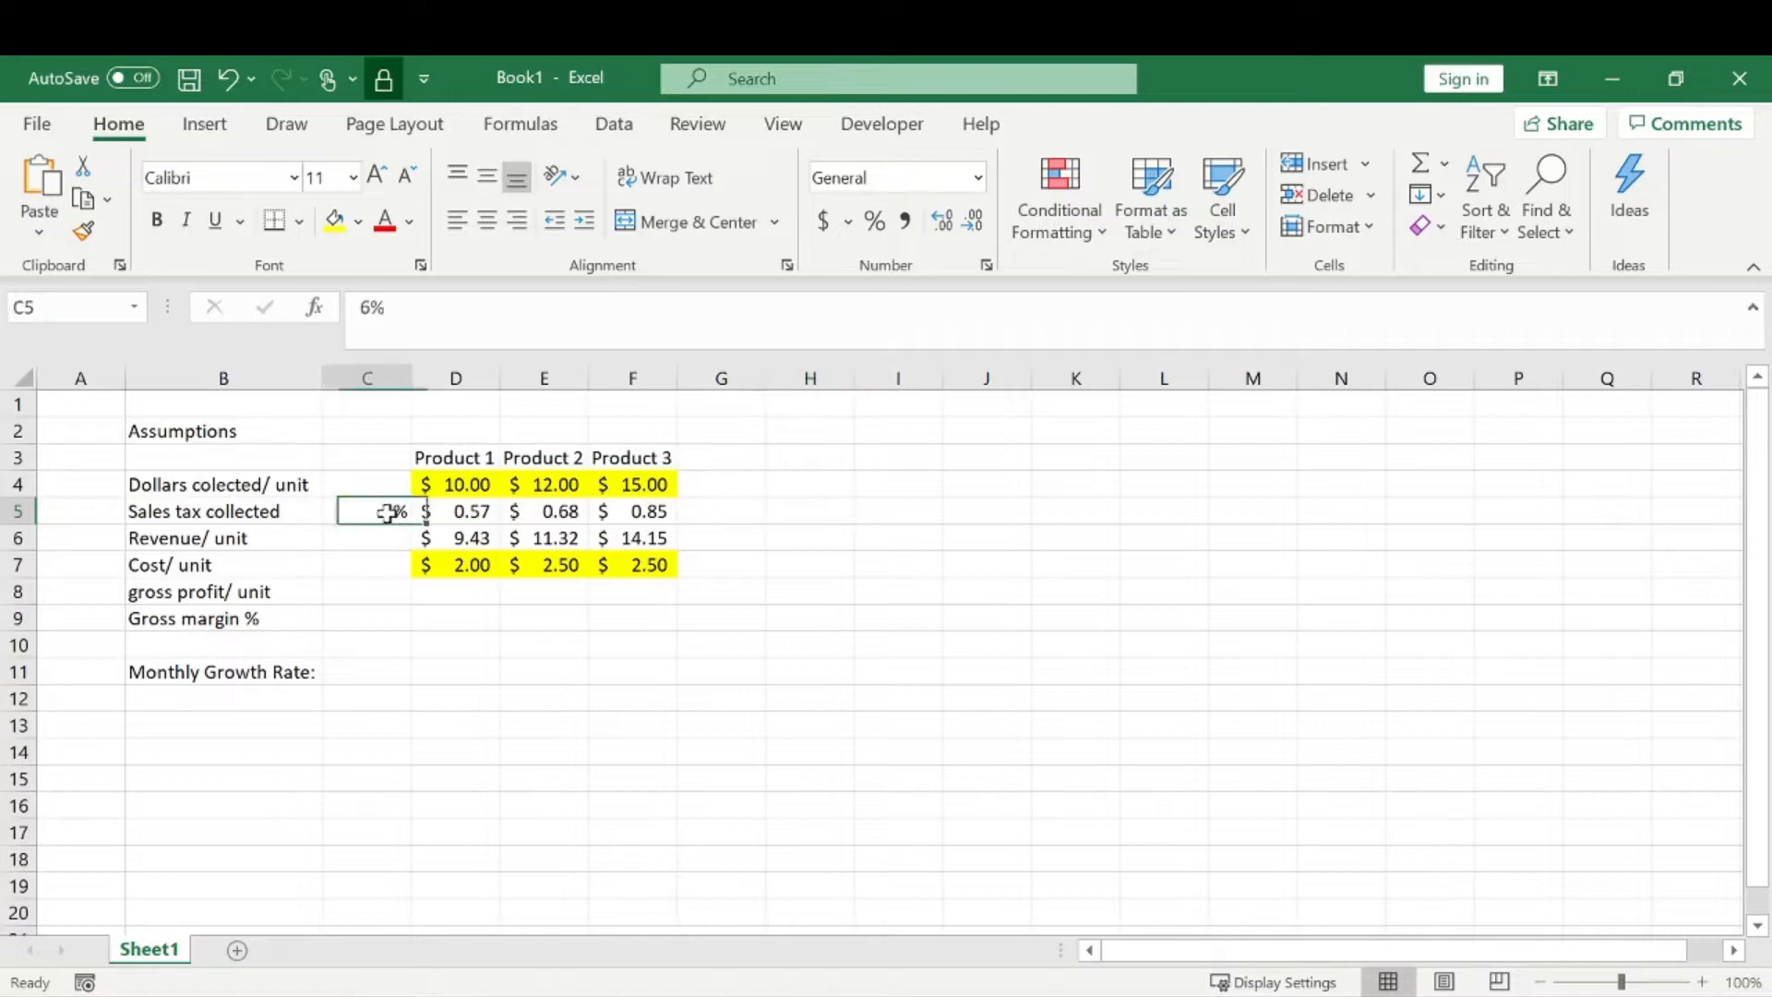
pyautogui.click(334, 221)
# - Calculate gross profit per unit in D8 as =D6-D7 and copy the formula across to F8
pyautogui.click(387, 596)
pyautogui.click(458, 593)
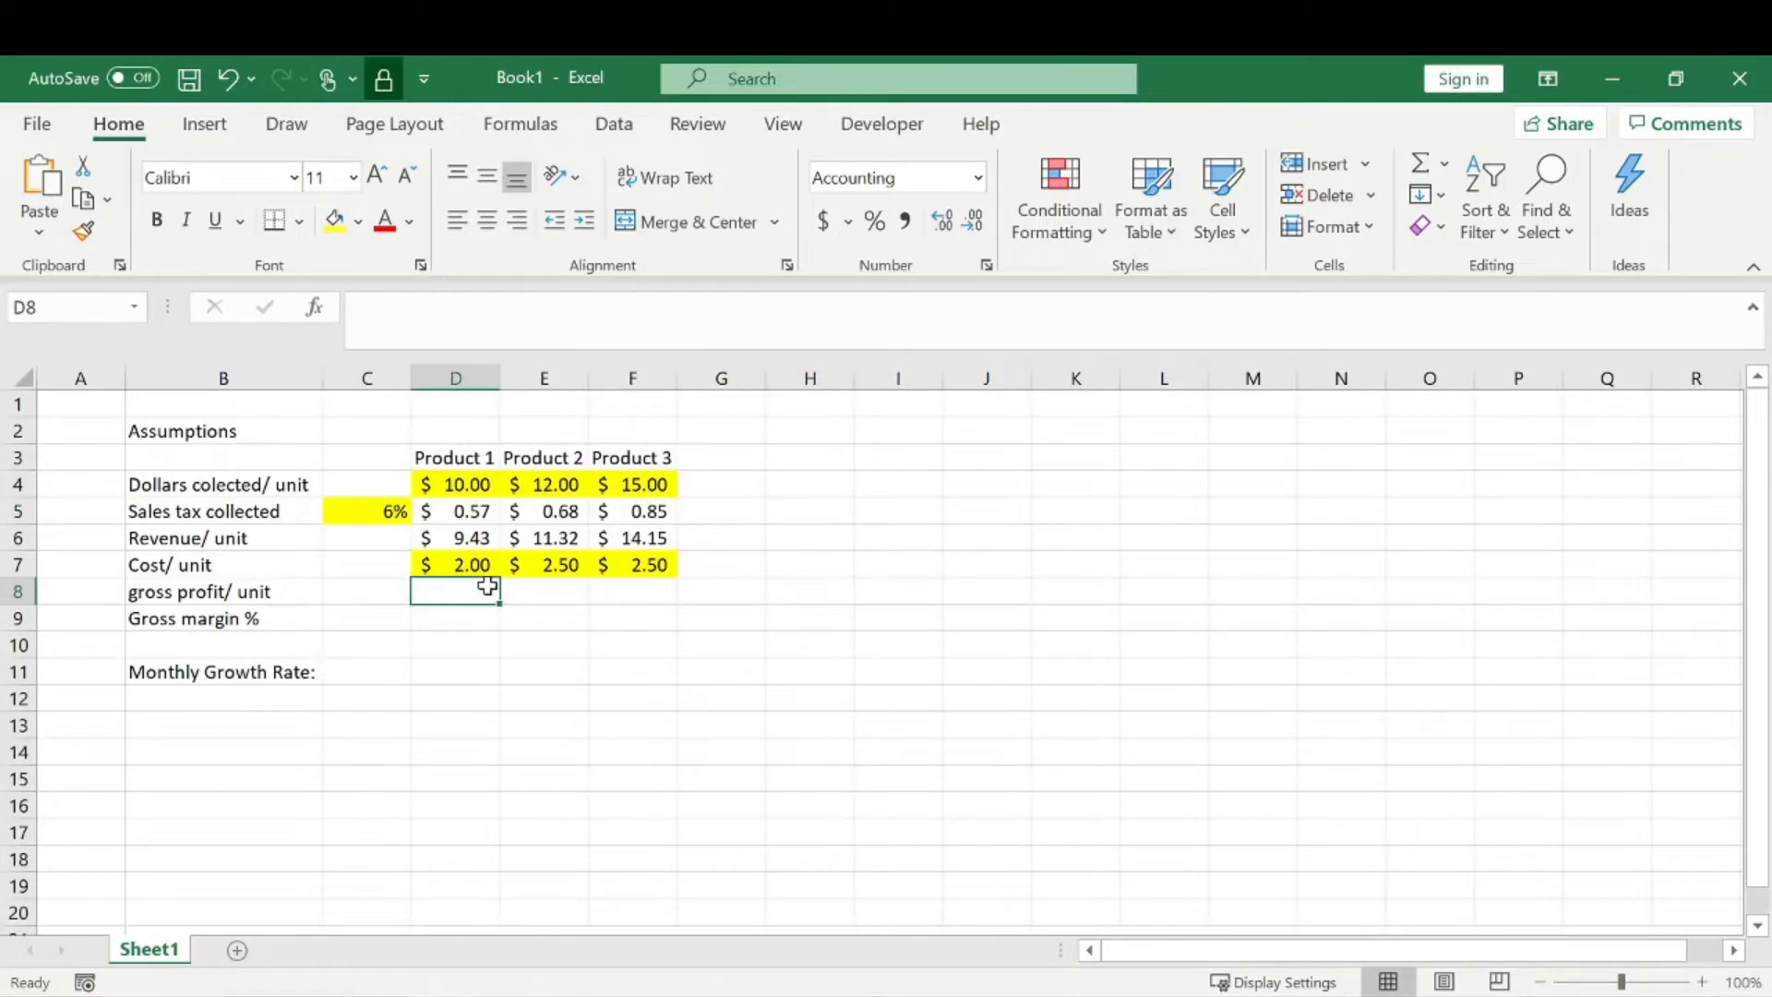
pyautogui.write('=')
pyautogui.click(473, 538)
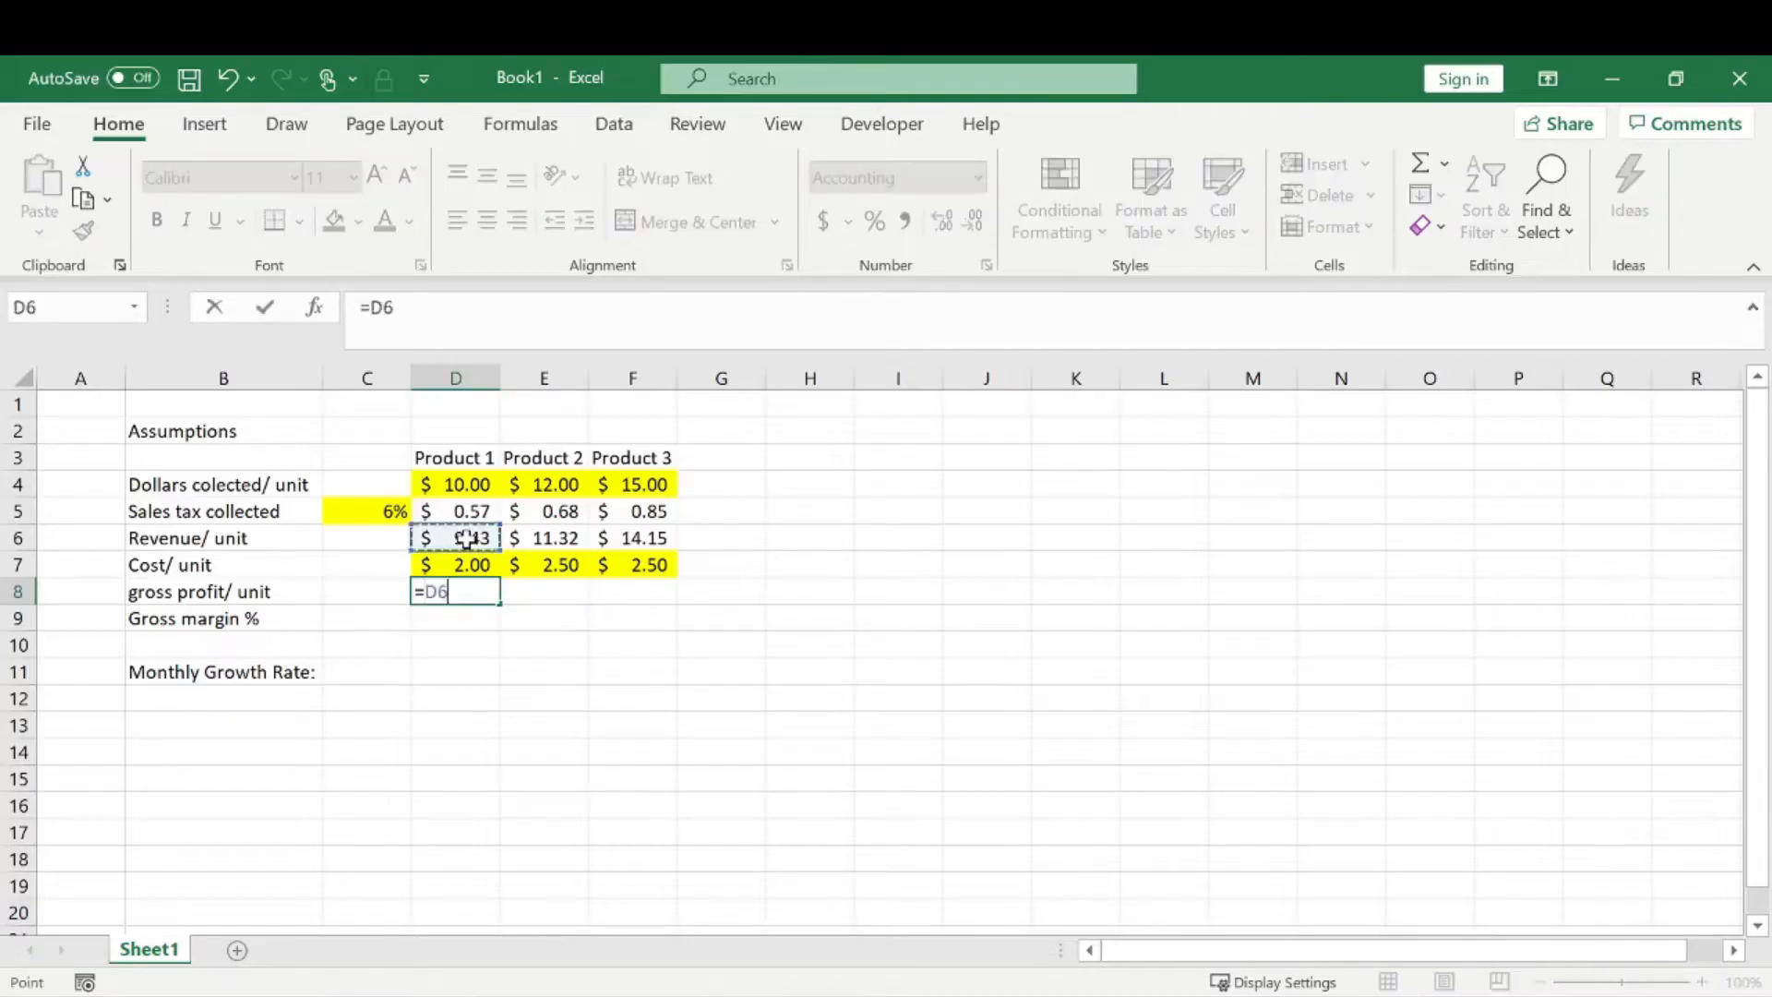
pyautogui.write('-')
pyautogui.click(442, 564)
pyautogui.press('Return')
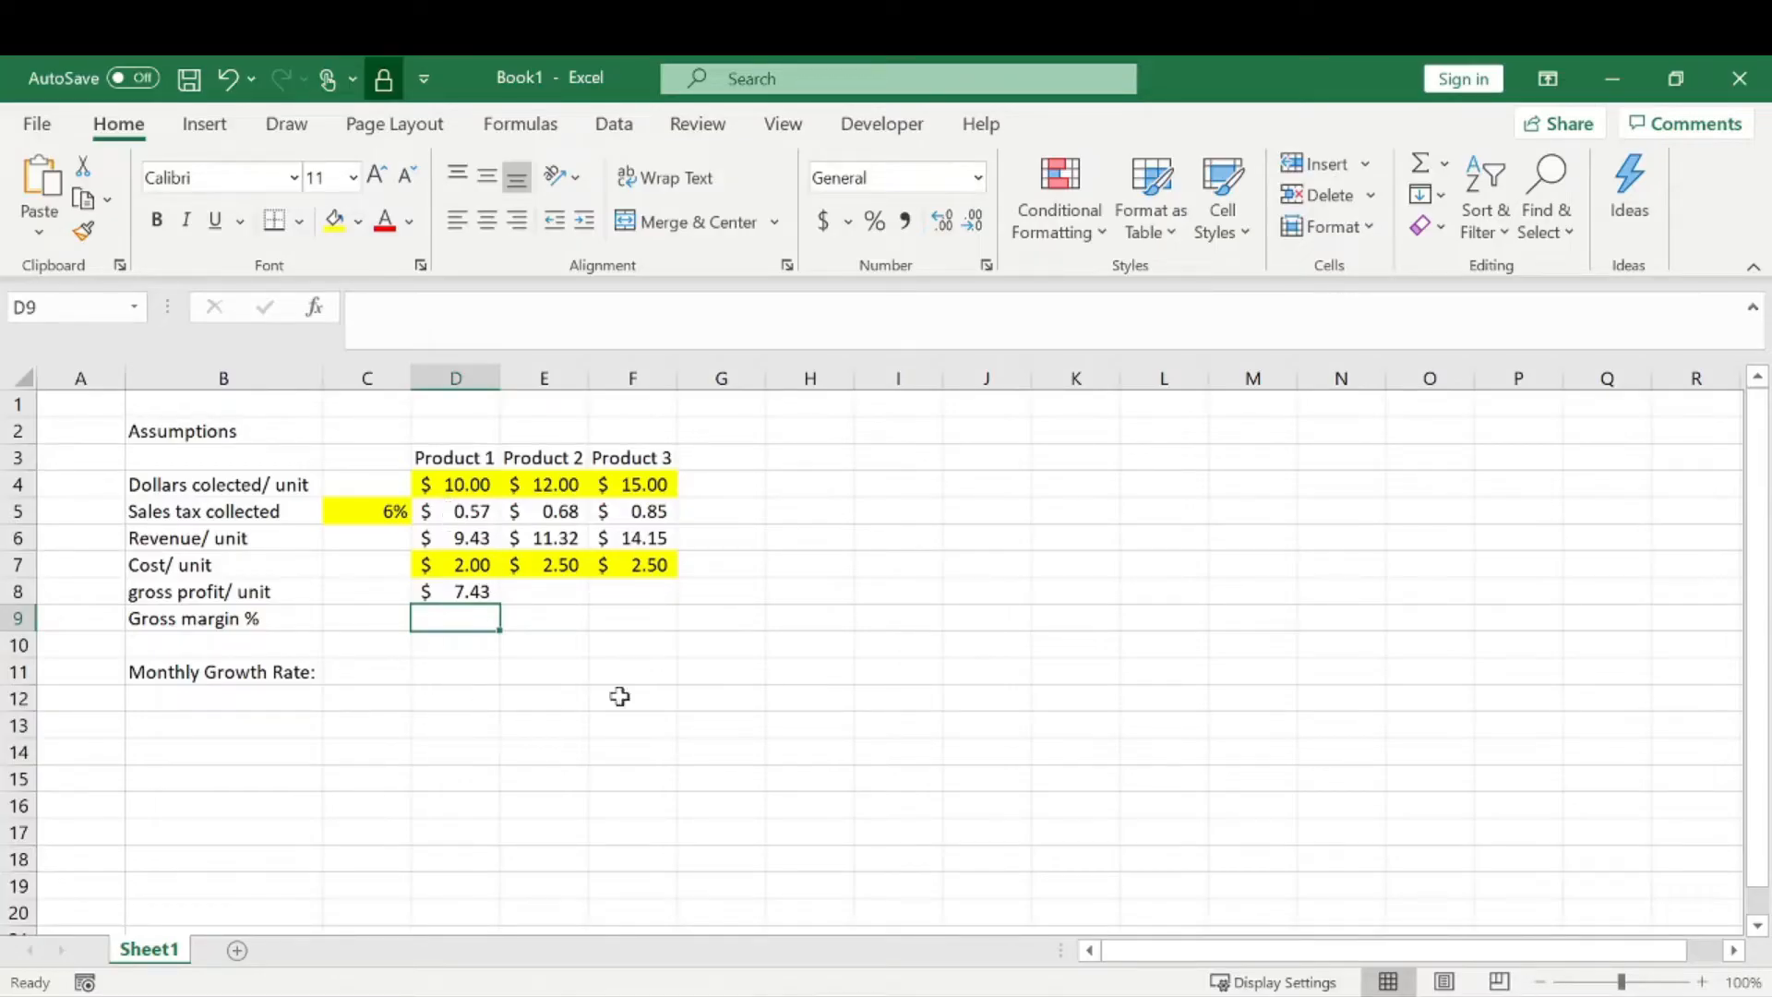
pyautogui.click(482, 591)
pyautogui.moveTo(500, 605); pyautogui.dragTo(683, 602)
pyautogui.click(536, 643)
# - Calculate the gross margin in D9 as =D8/D6 and copy the formula across to F9
pyautogui.click(488, 625)
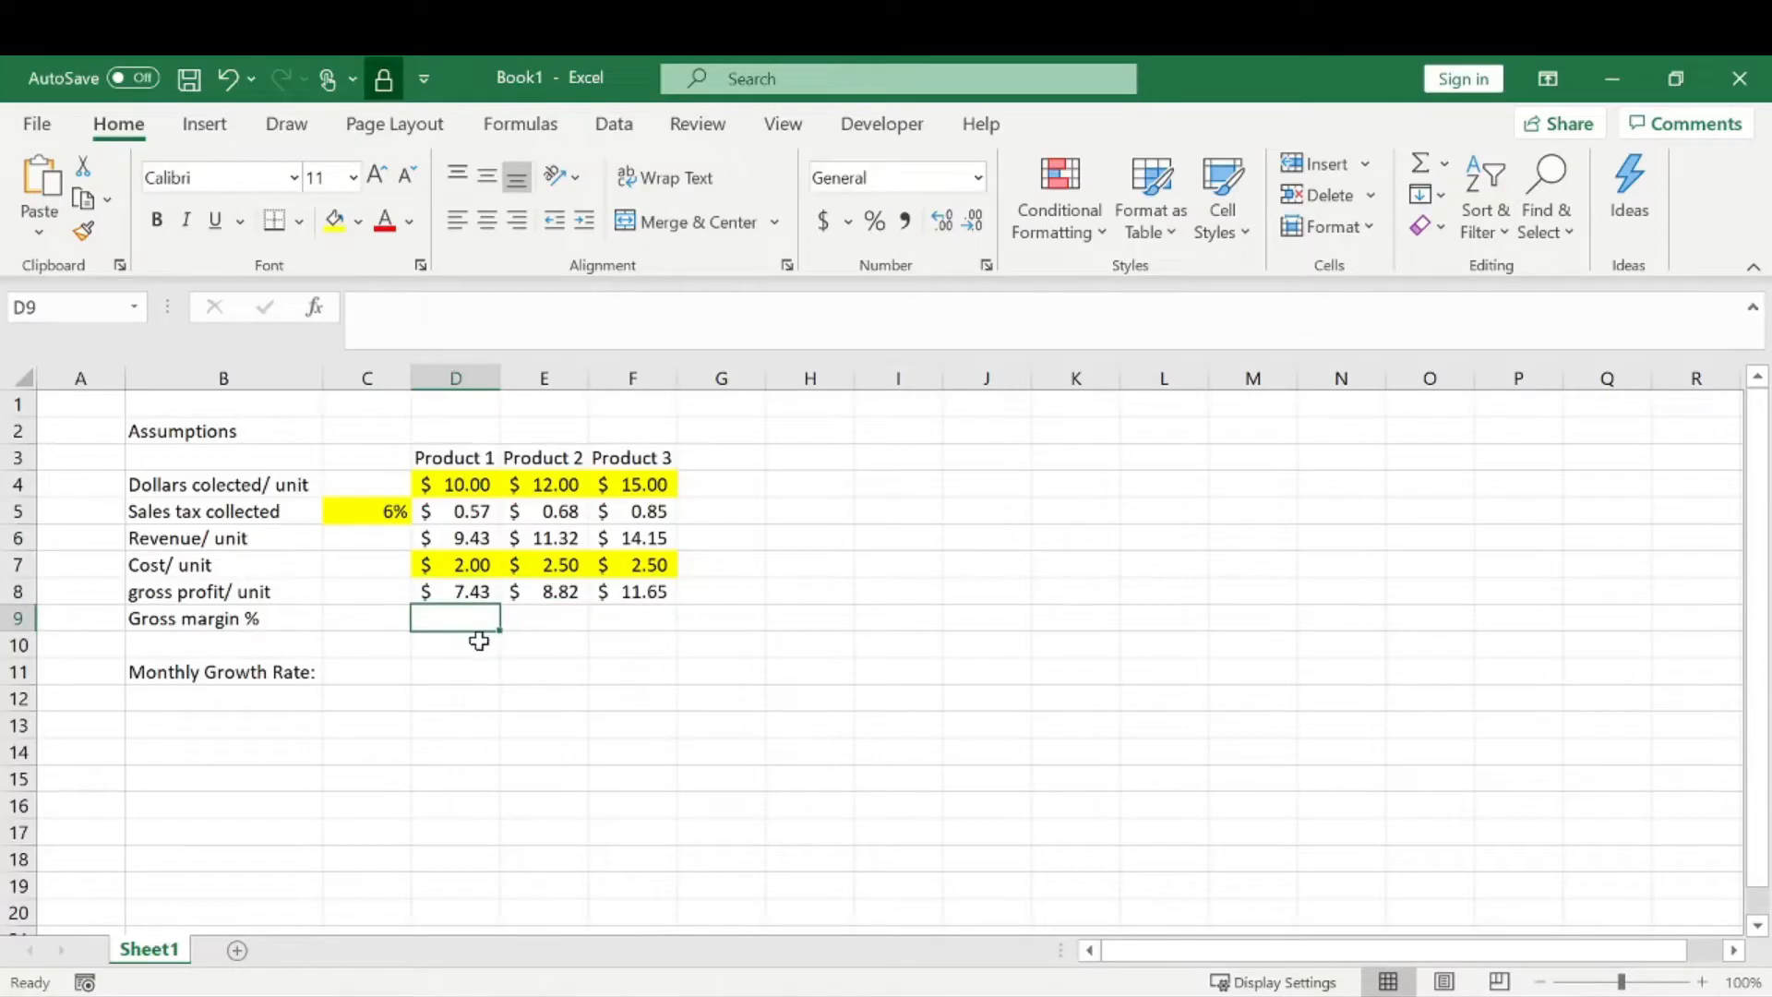
pyautogui.write('=')
pyautogui.click(477, 591)
pyautogui.write('/')
pyautogui.click(473, 538)
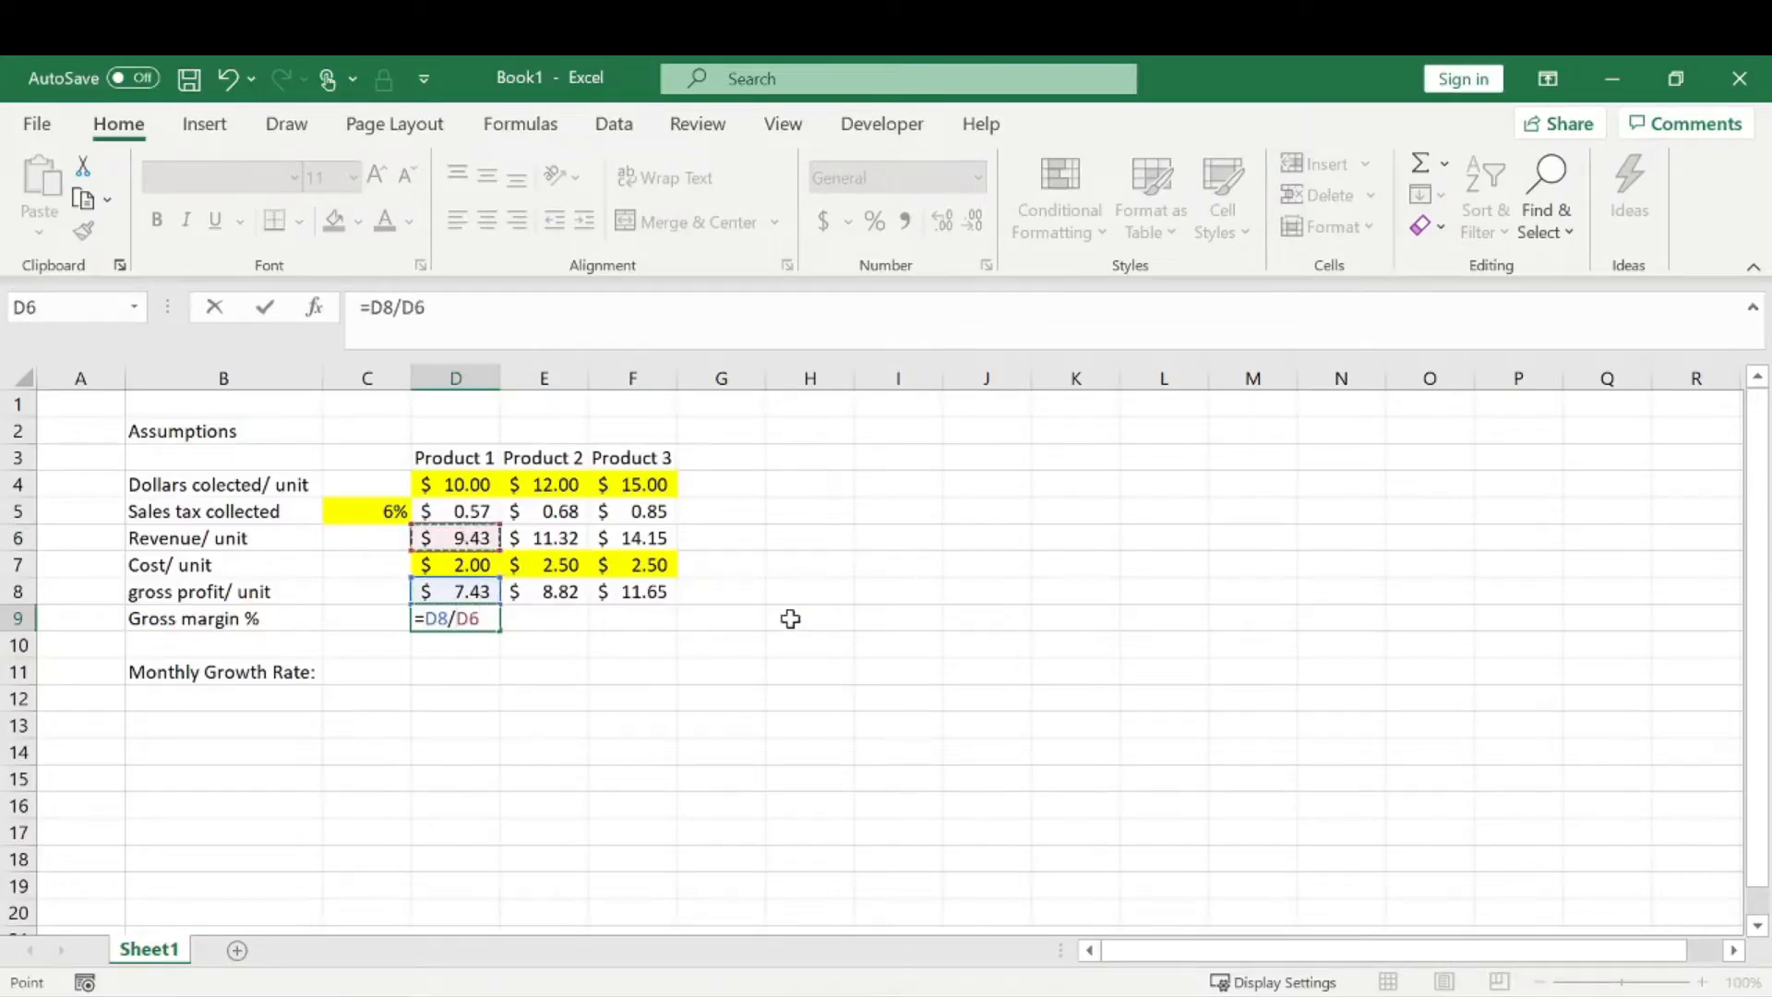
pyautogui.press('Return')
pyautogui.click(475, 614)
pyautogui.moveTo(501, 631); pyautogui.dragTo(663, 633)
# - Format the gross margin cells D9:F9 as percentages with two decimals
pyautogui.click(874, 221)
pyautogui.click(941, 222)
pyautogui.click(941, 221)
pyautogui.click(812, 561)
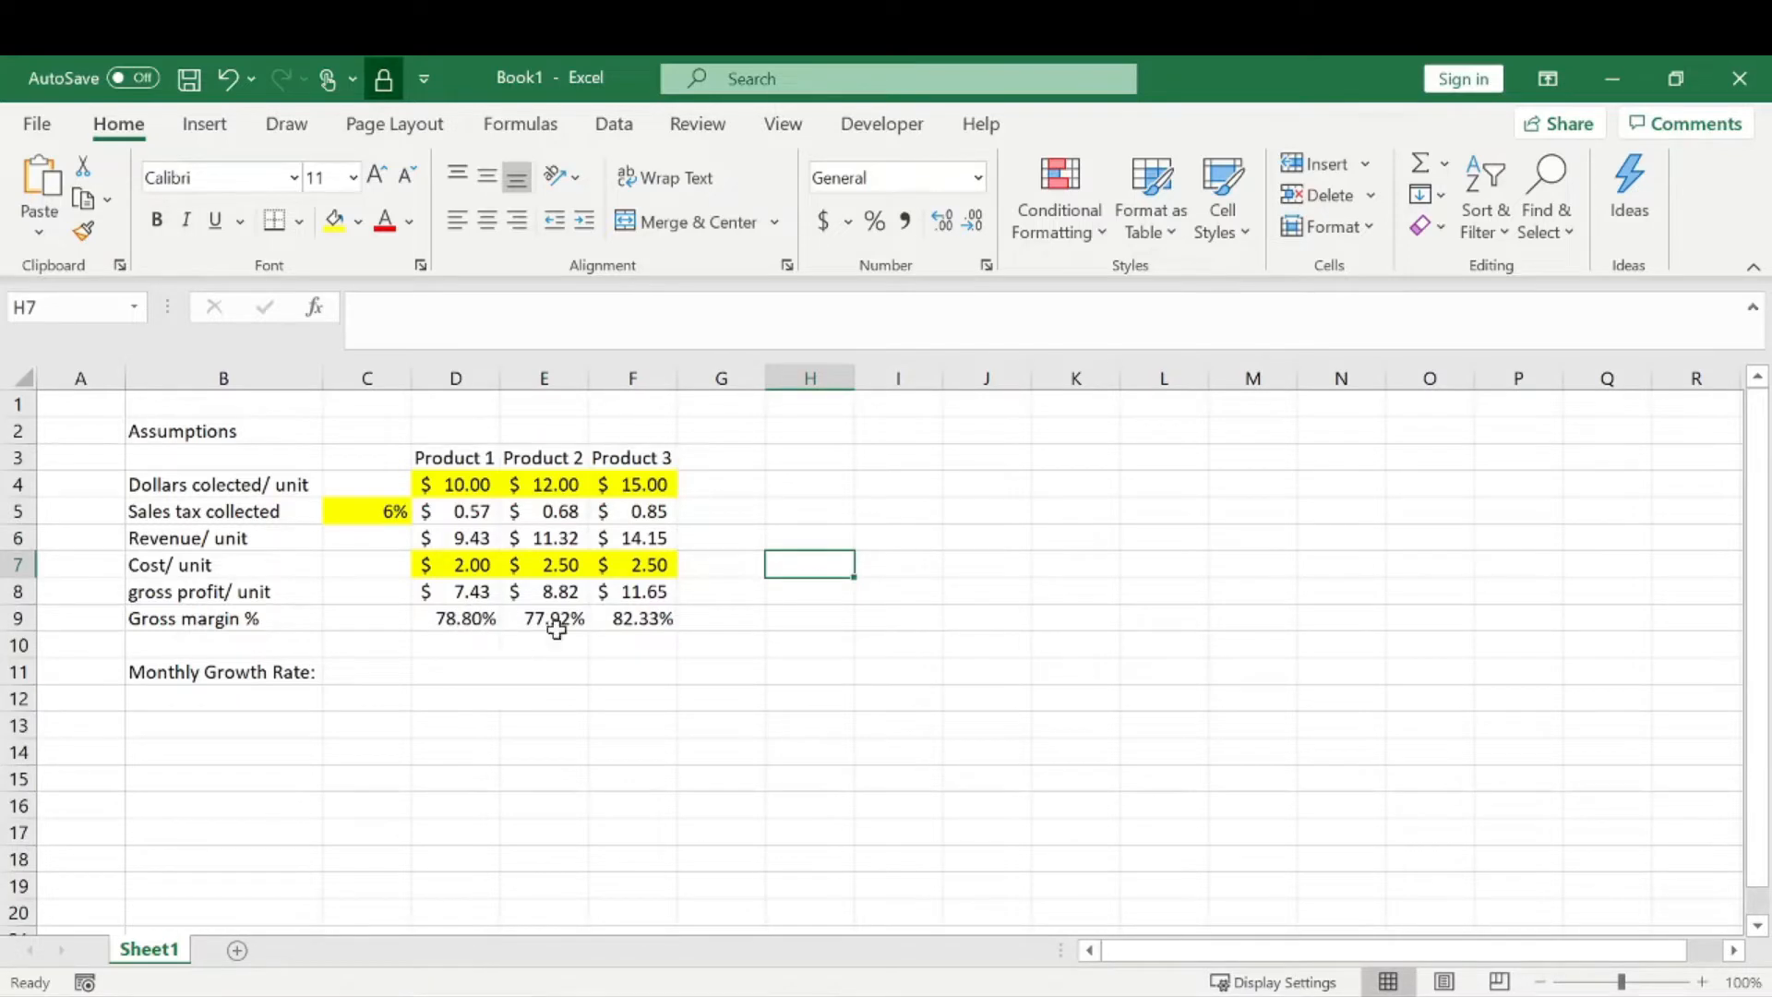
# - Enter monthly growth rates of 10%, 12% and 6% for Products 1 to 3 in D11:F11
pyautogui.click(475, 646)
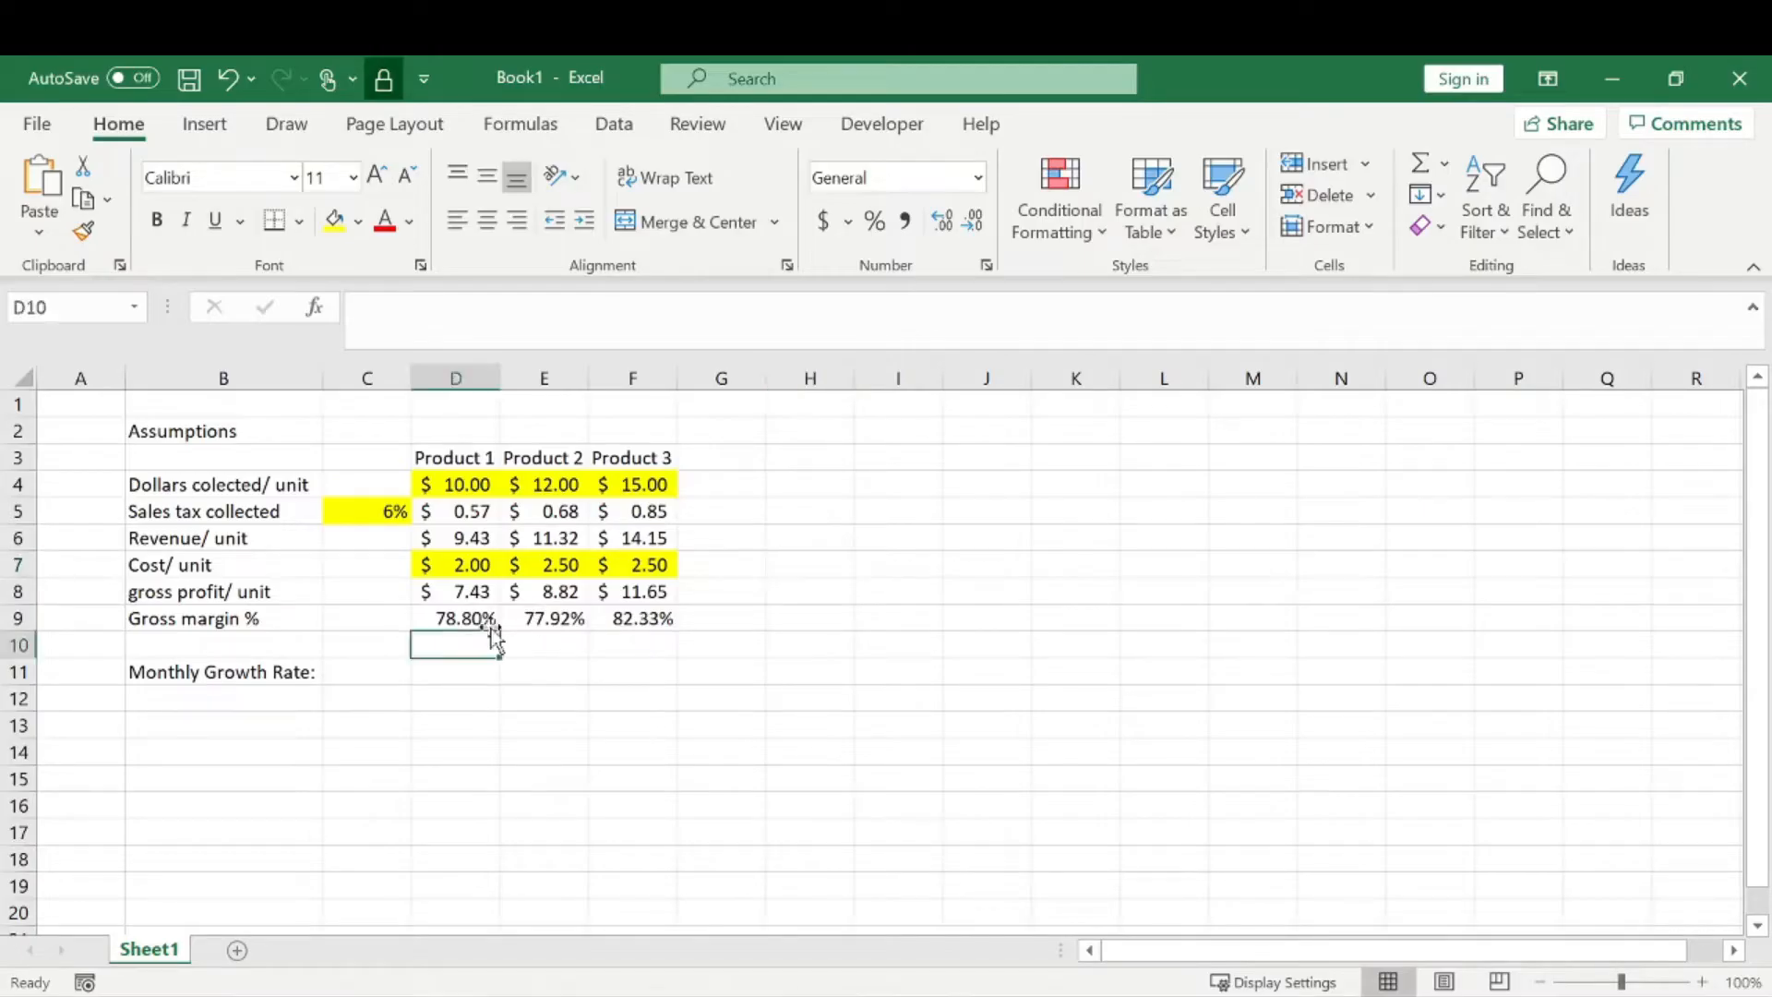
pyautogui.click(442, 676)
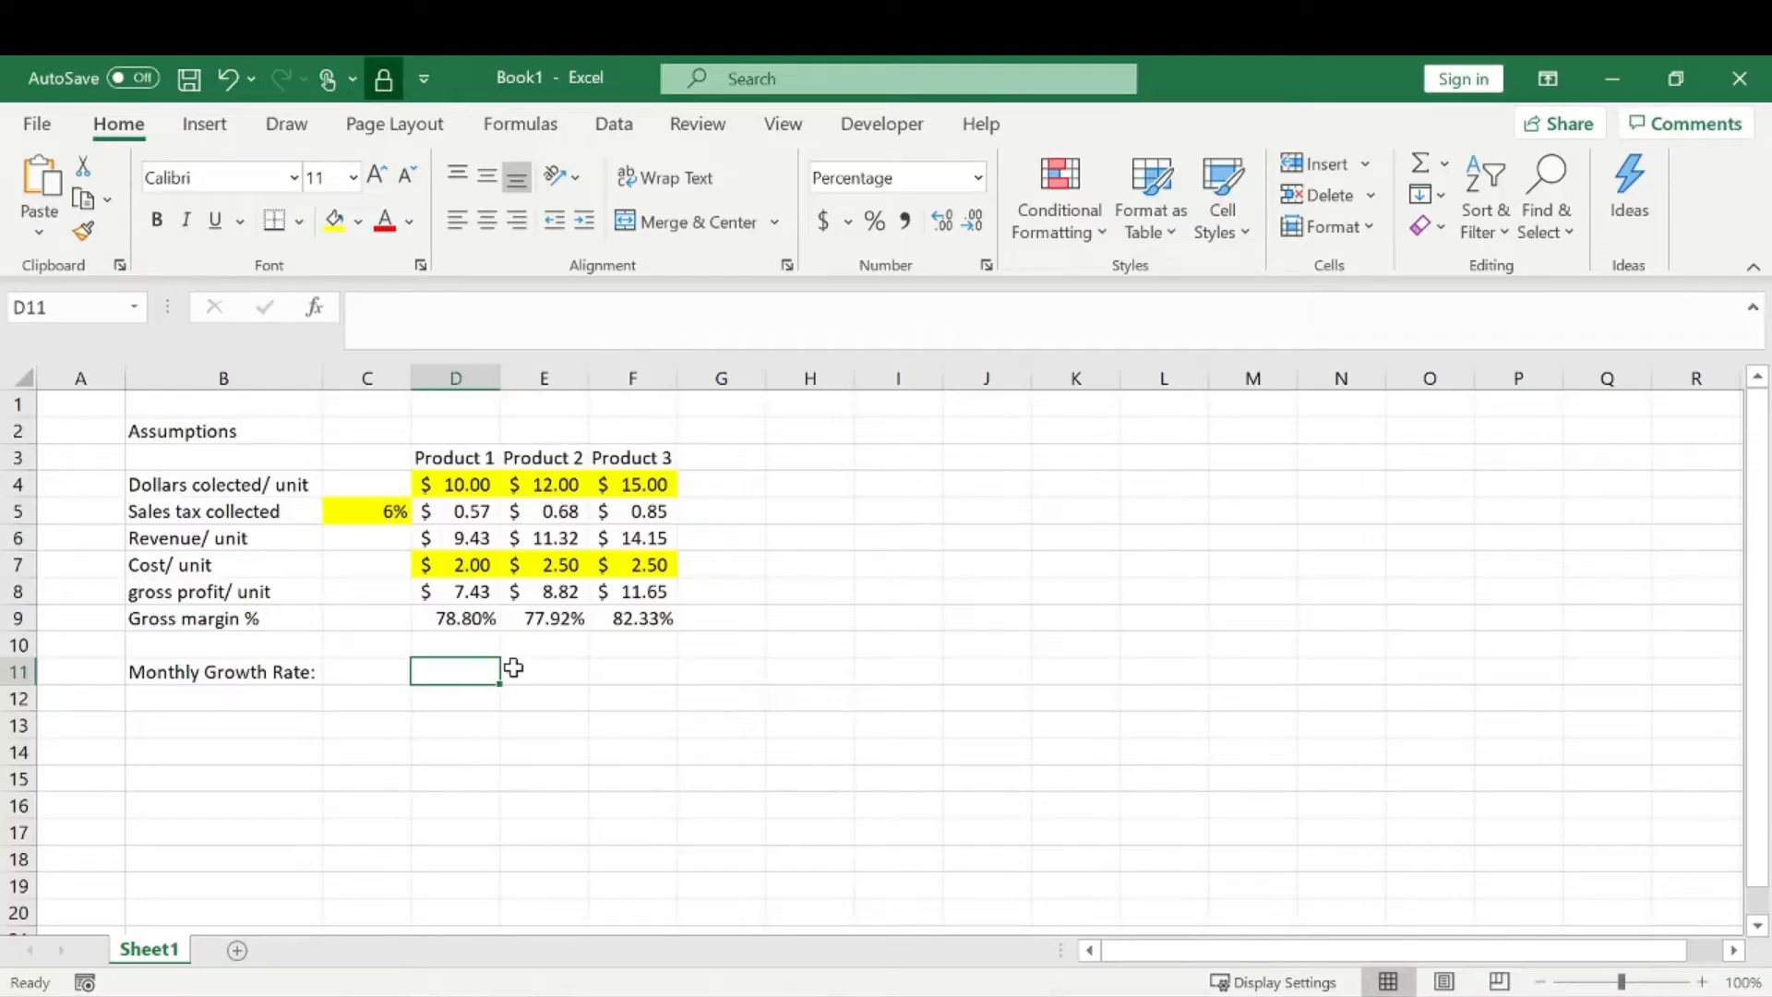
pyautogui.write('10')
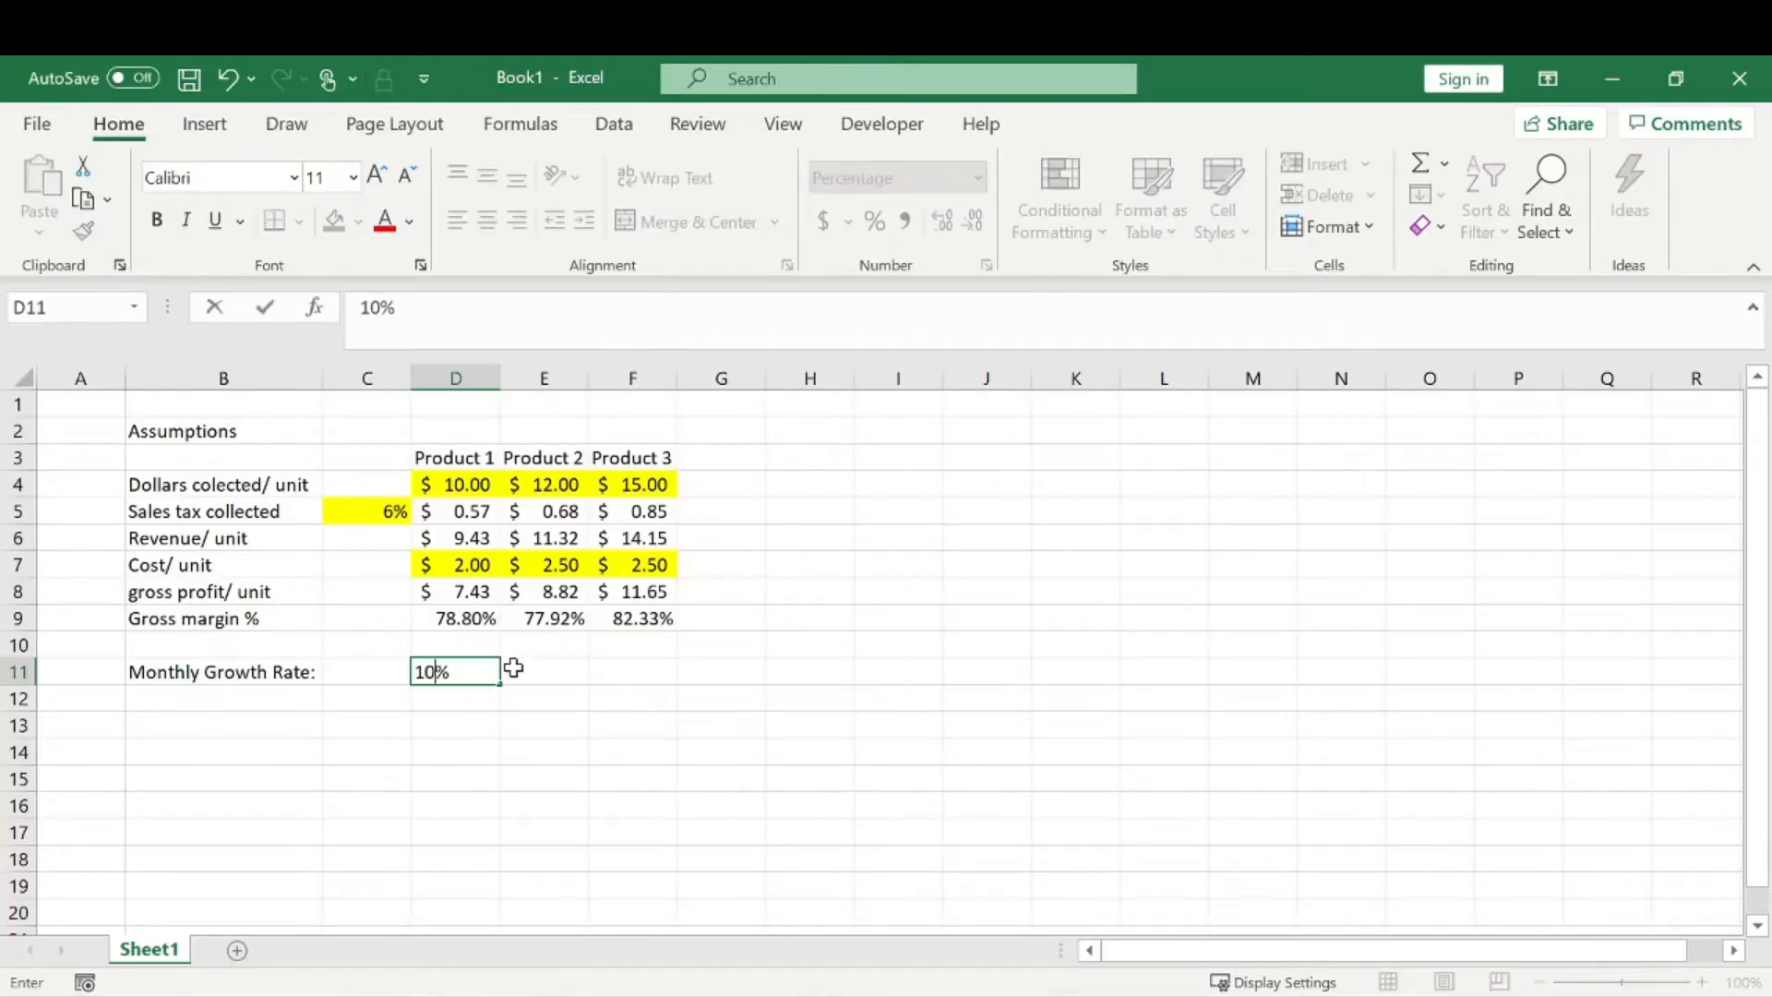
pyautogui.click(513, 667)
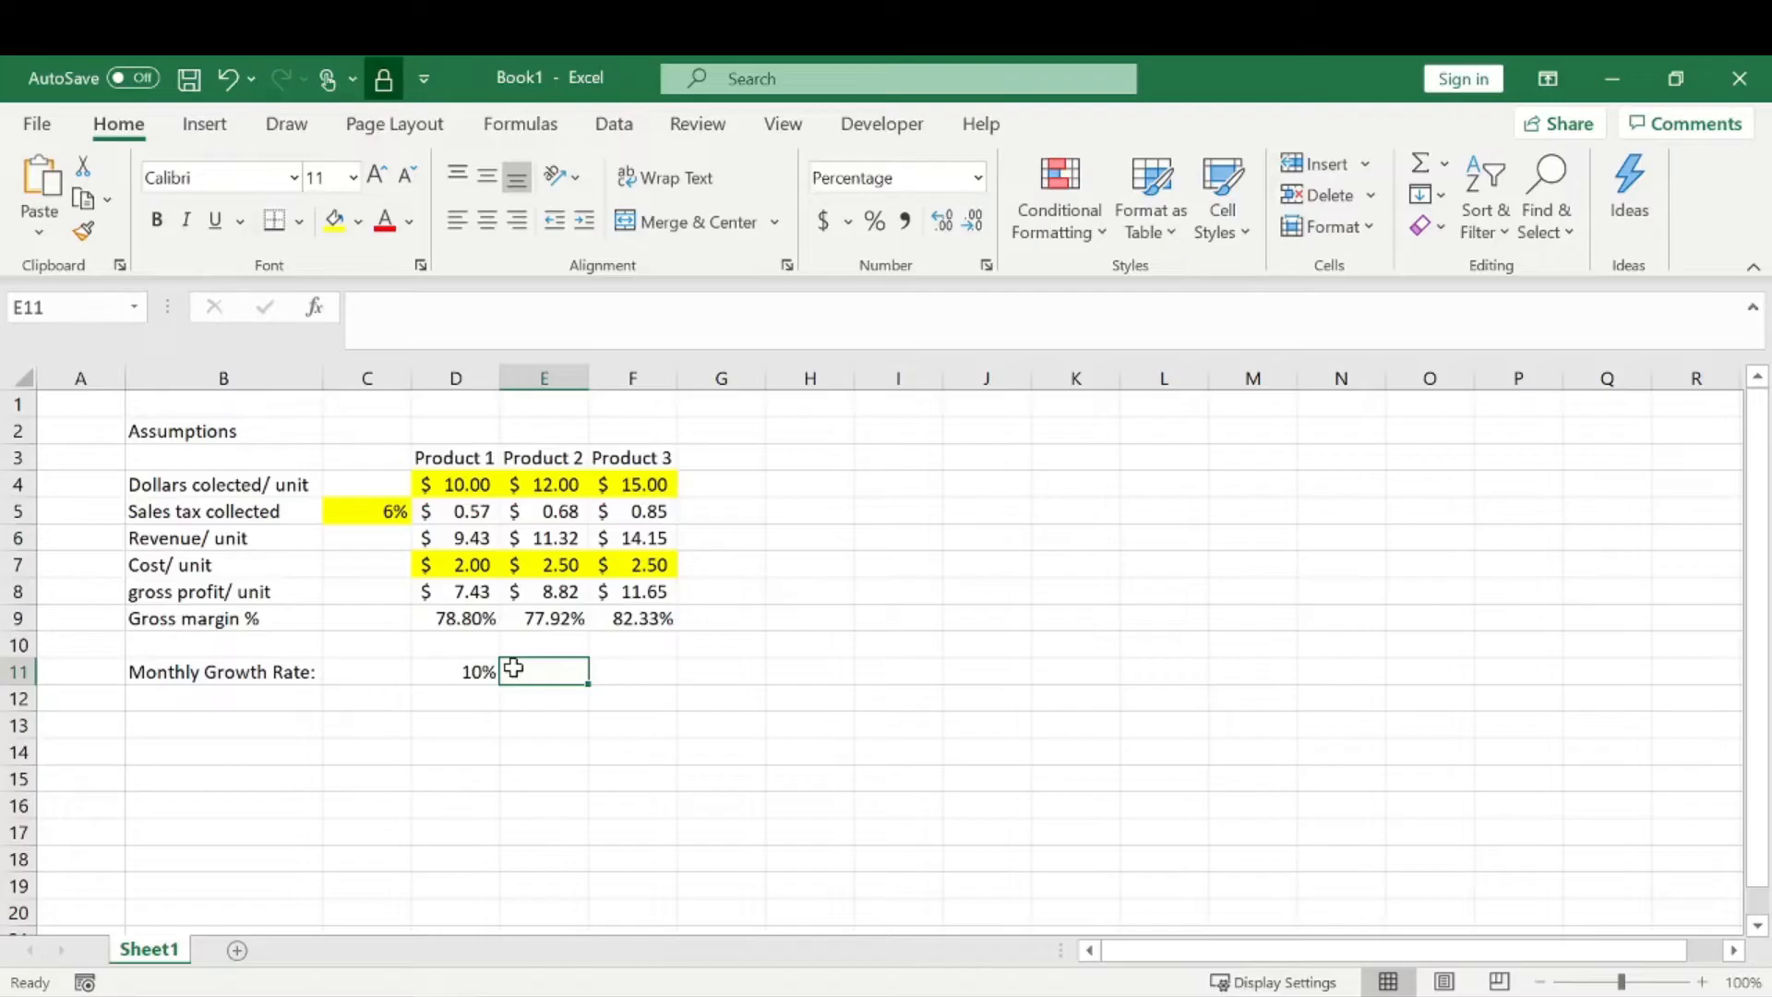
pyautogui.write('12')
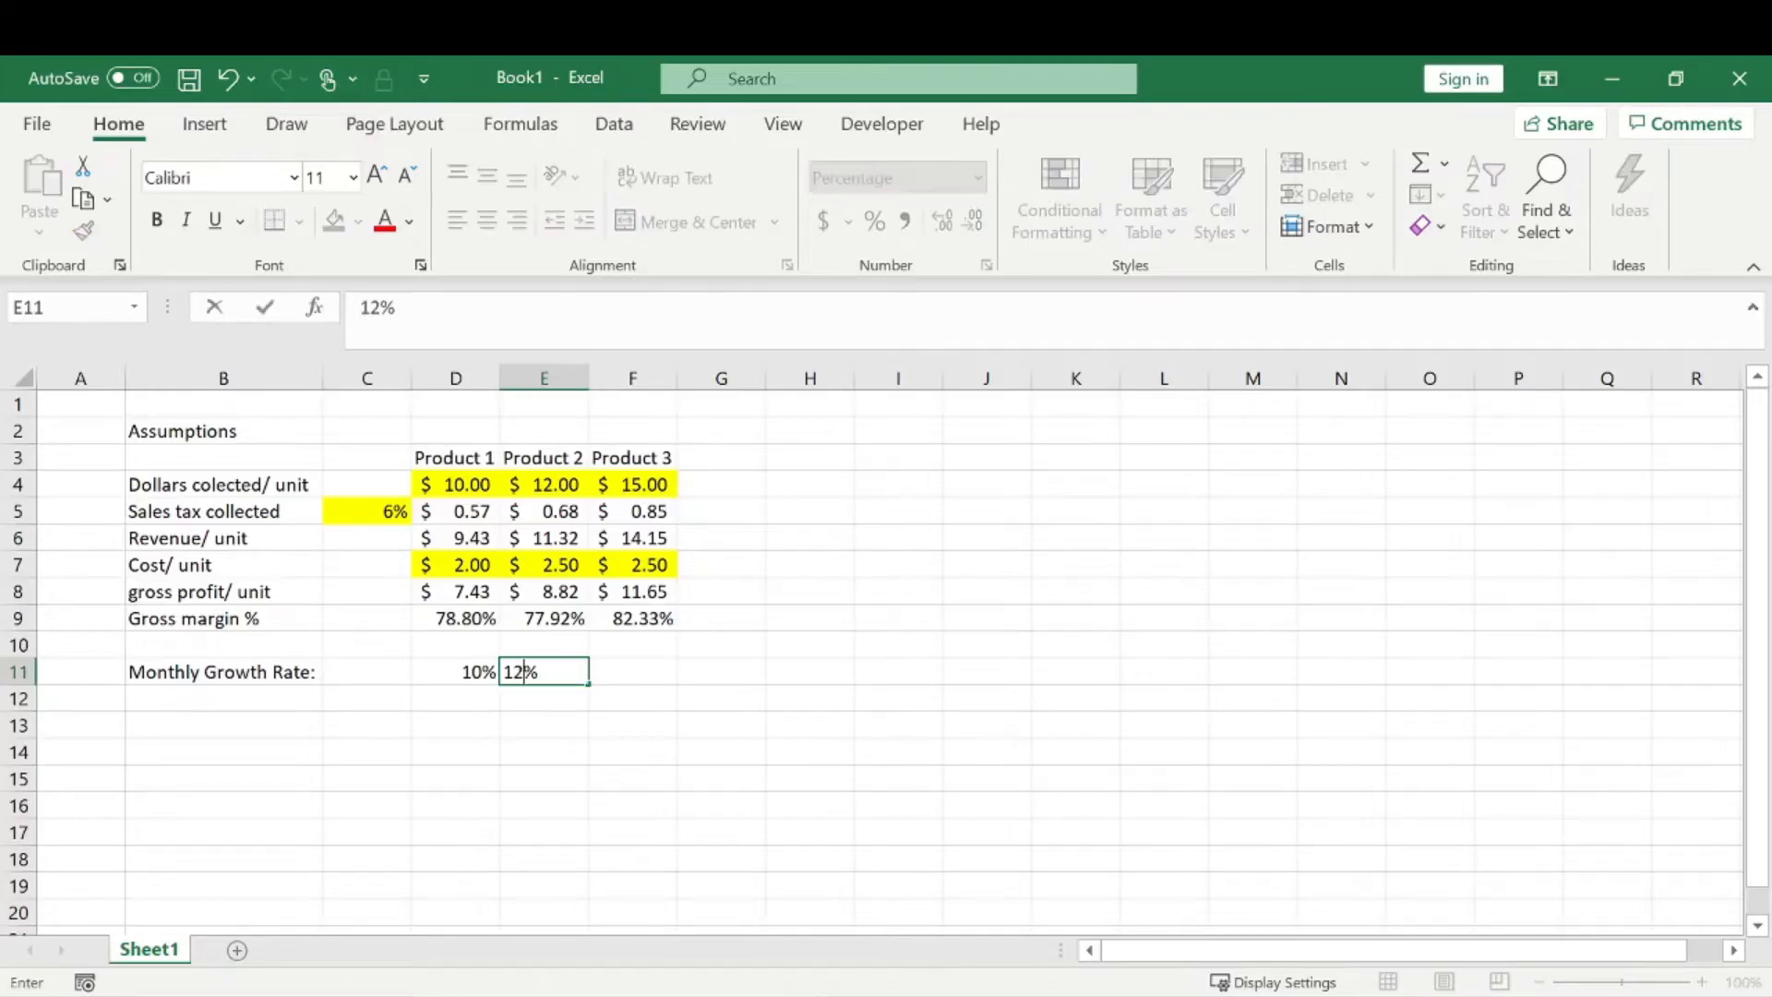
pyautogui.press('Tab')
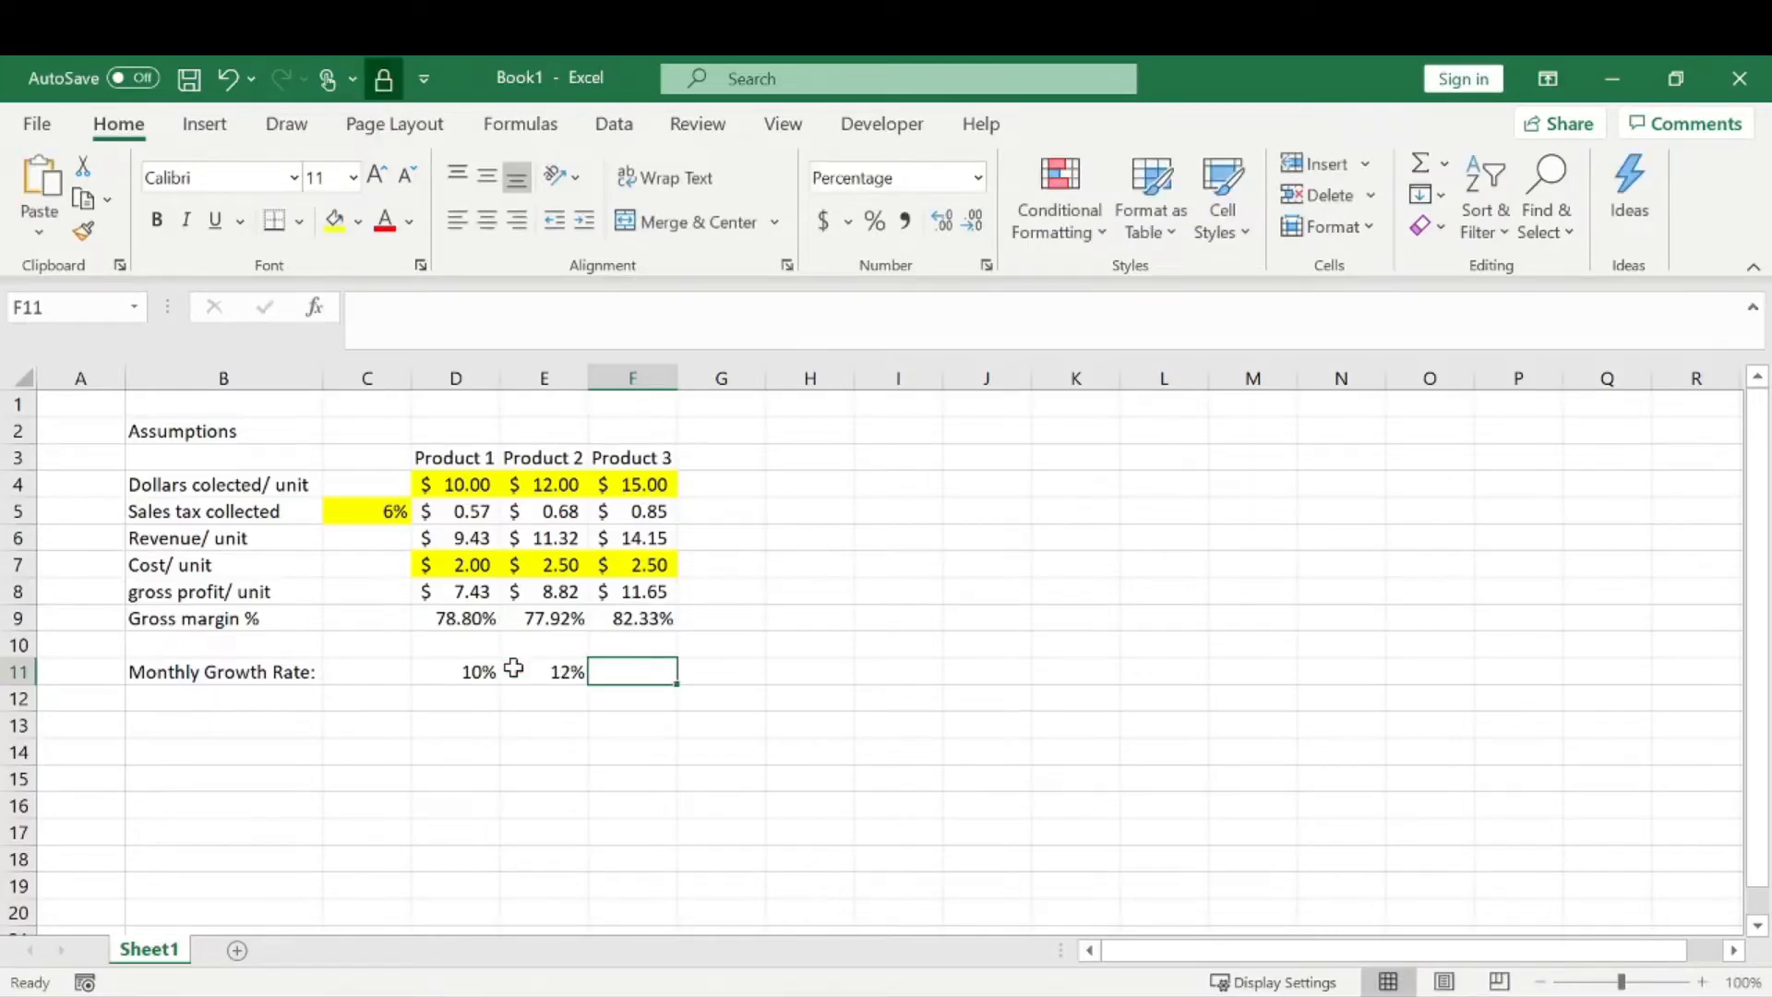
pyautogui.write('6')
pyautogui.write('$')
pyautogui.press('BackSpace')
pyautogui.press('Return')
pyautogui.click(595, 744)
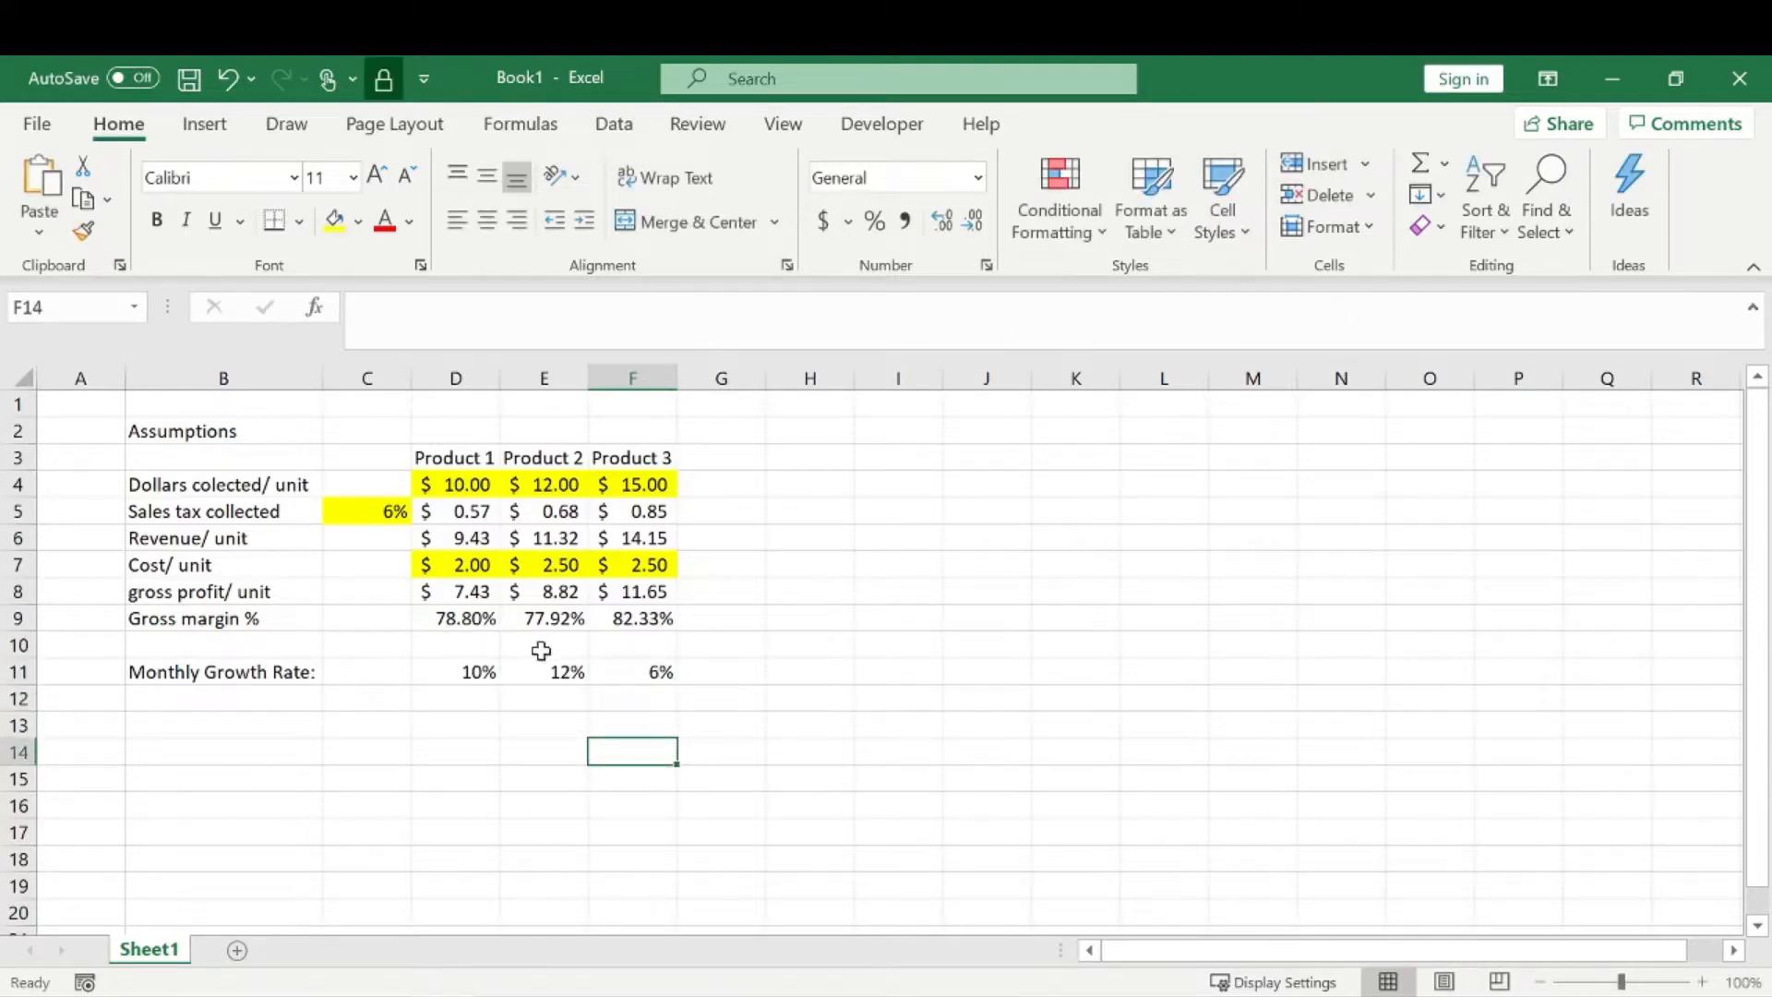
# - Add the section heading "Units Sold" in B13, below the monthly growth rates
pyautogui.click(233, 721)
pyautogui.write('Units ')
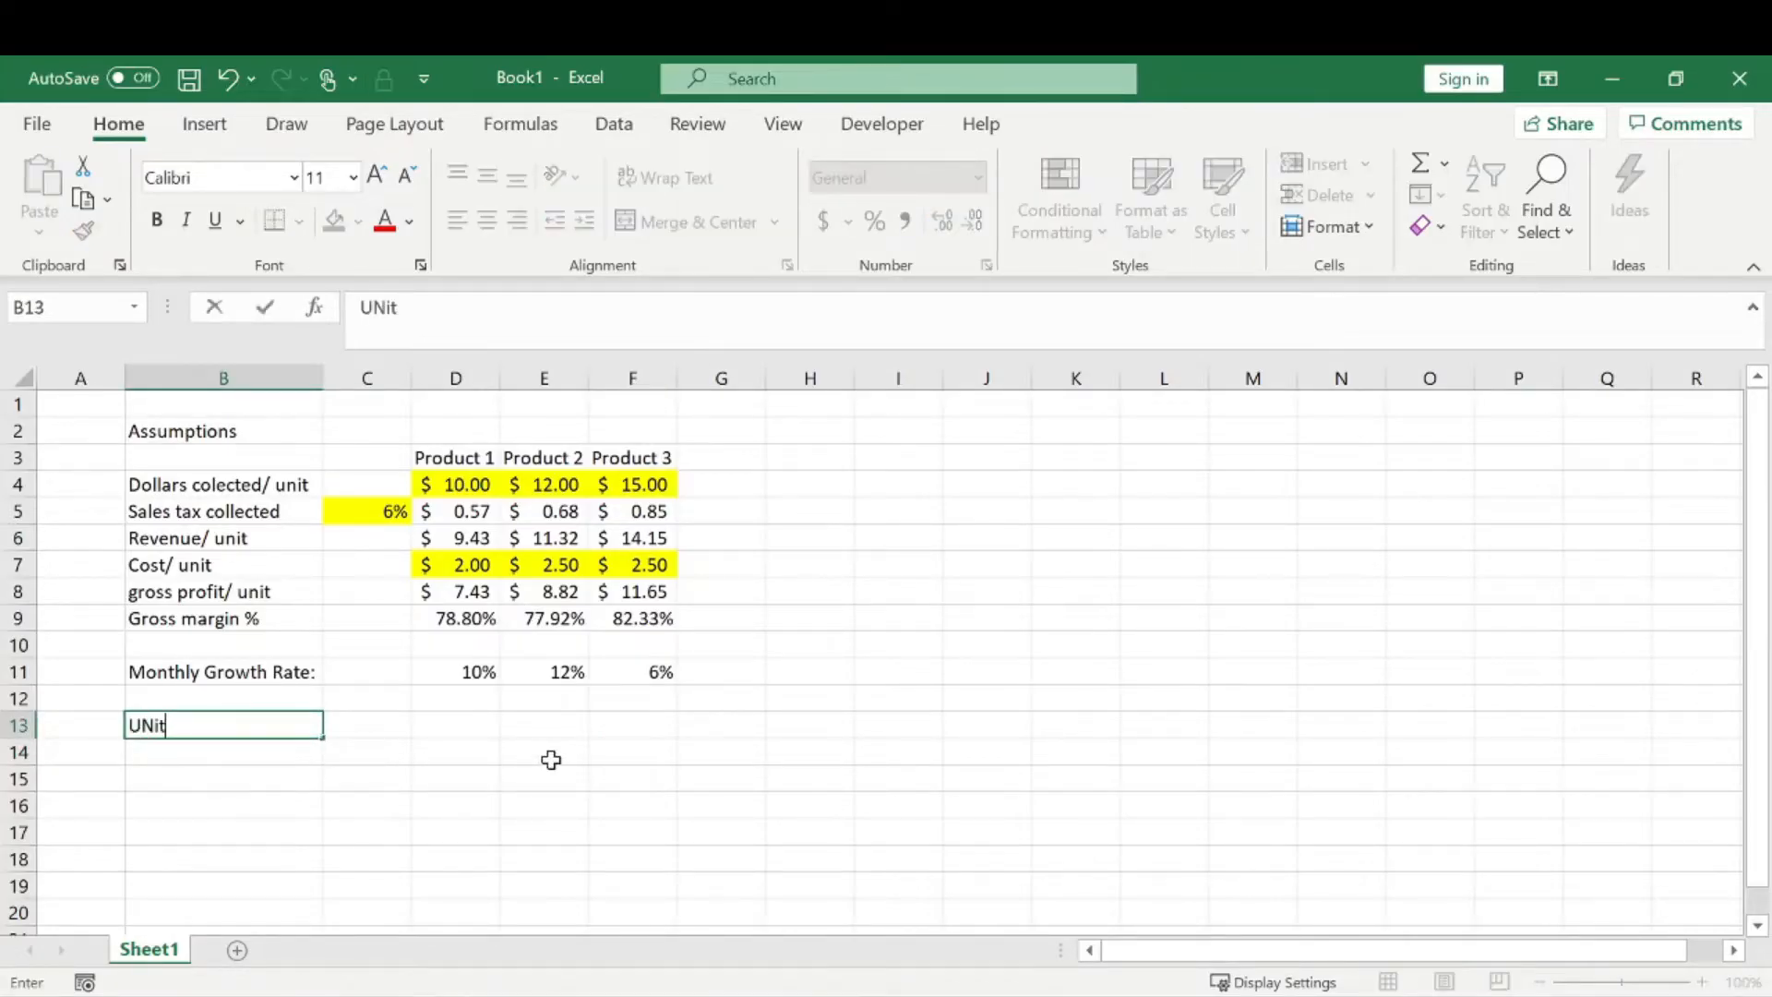
pyautogui.write('Sold')
pyautogui.press('Return')
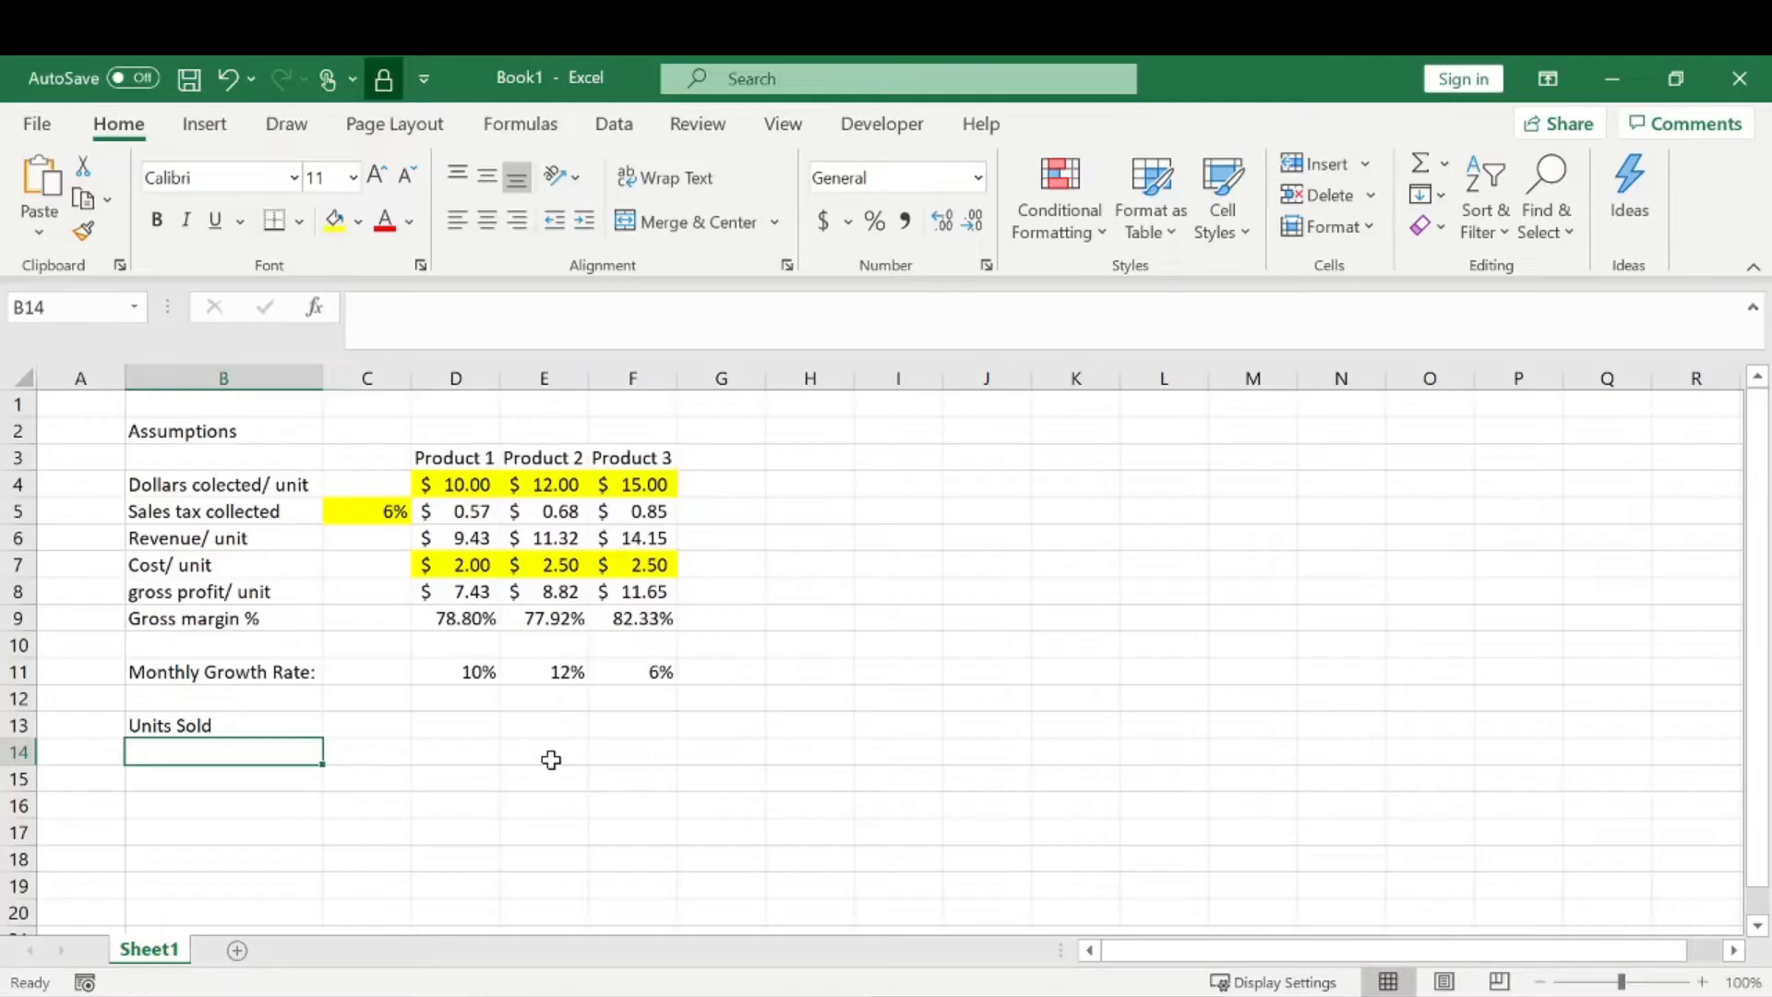
pyautogui.press('Return')
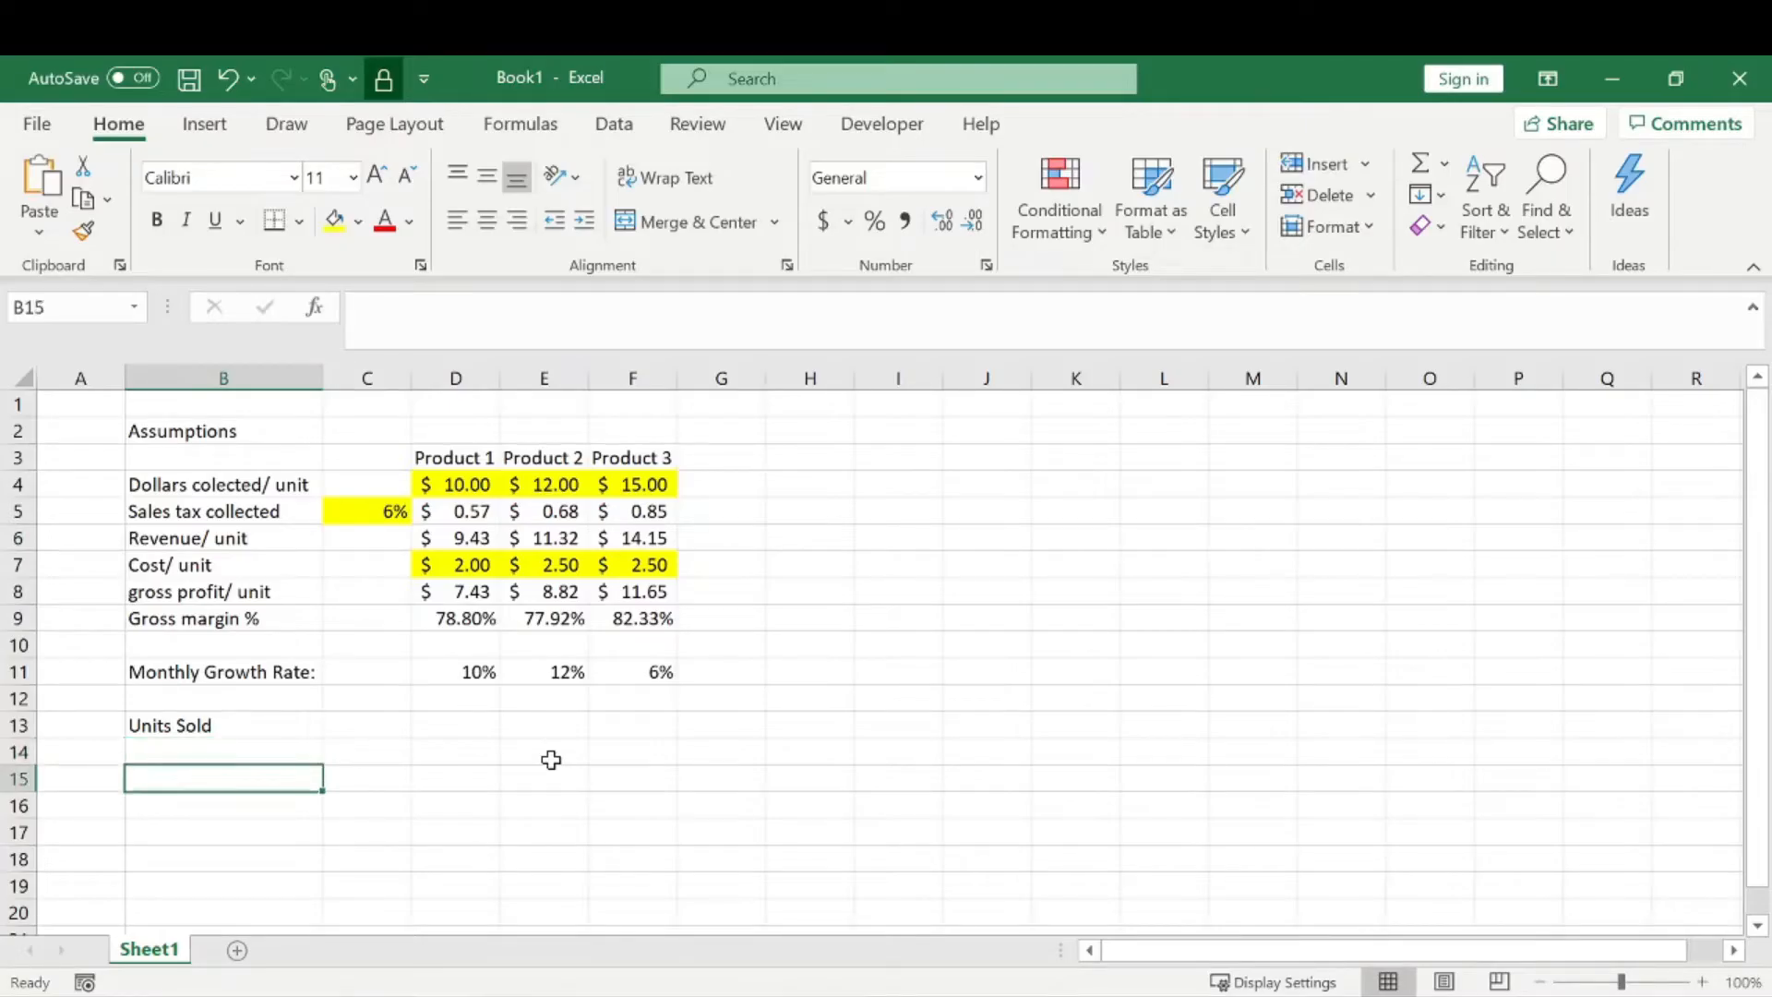
# - Label the unit-sales rows Product 1, Product 2 and Product 3 in B15:B17
pyautogui.write('Product 1')
pyautogui.press('Return')
pyautogui.write('Product')
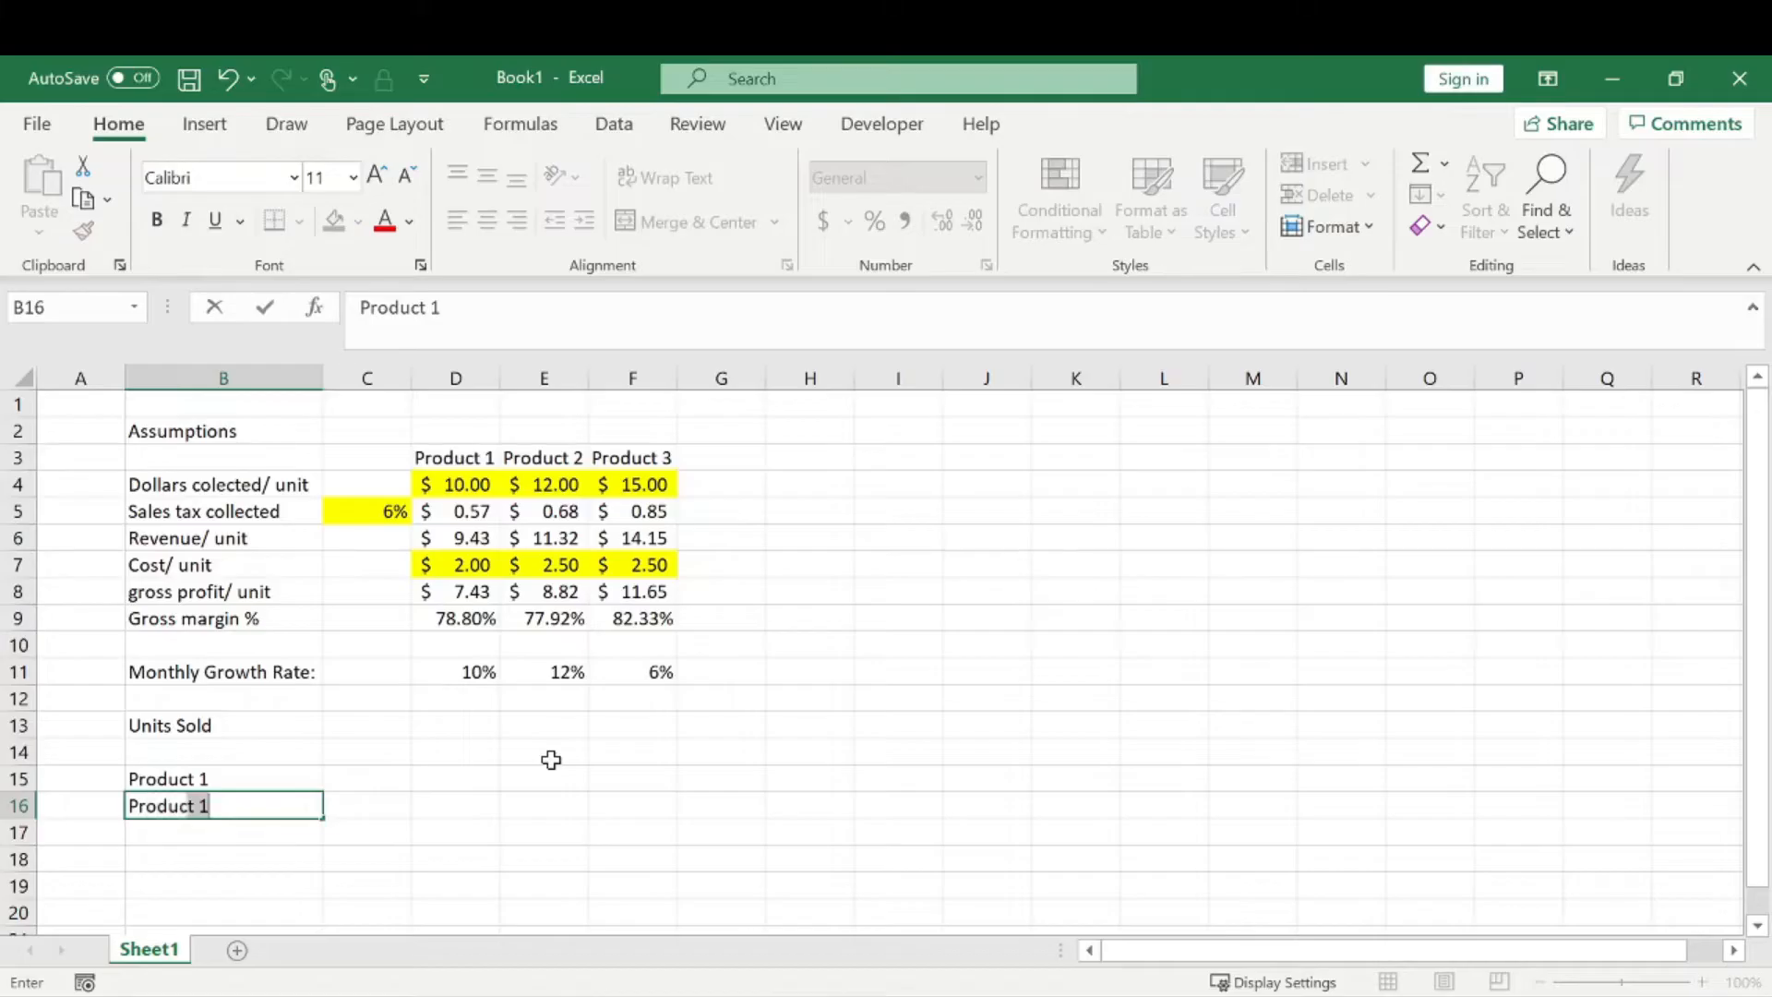
pyautogui.write(' 2')
pyautogui.press('Return')
pyautogui.moveTo(242, 778); pyautogui.dragTo(323, 844)
pyautogui.click(412, 795)
pyautogui.click(388, 778)
pyautogui.click(441, 779)
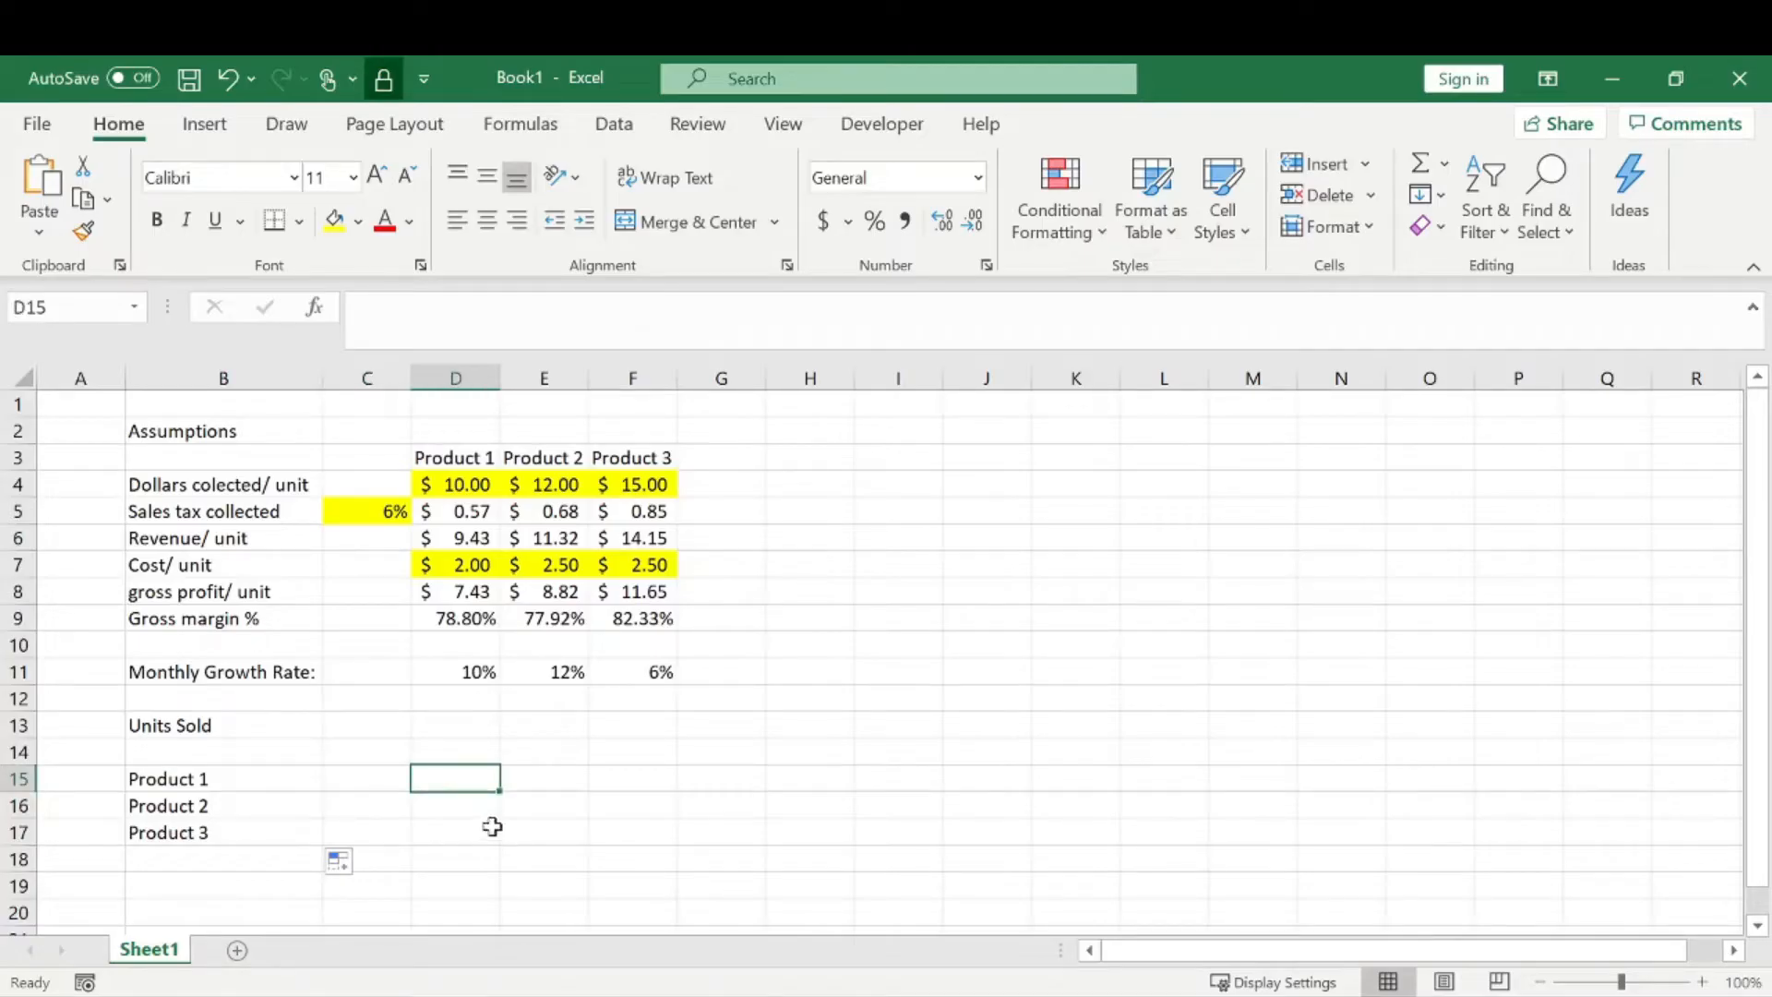
# - Create the column headers Month 1 through Month 12 in D14:O14 by entering the first two and extending the series
pyautogui.click(441, 753)
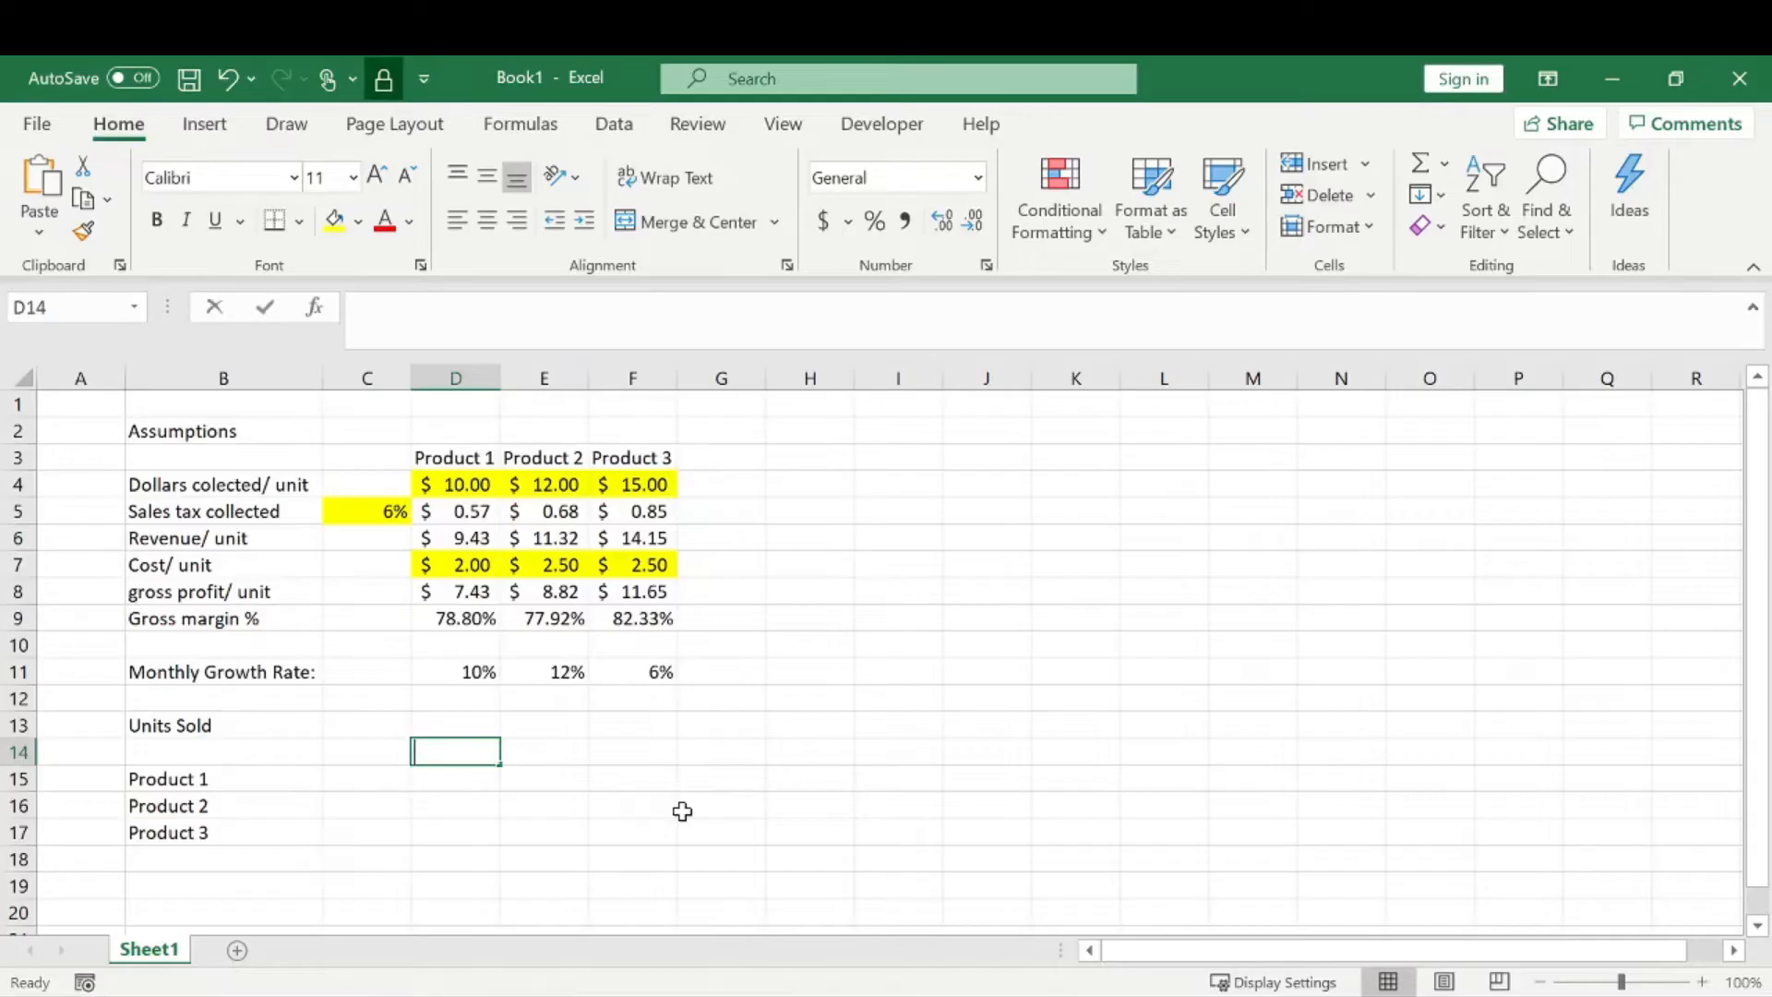
pyautogui.write('m')
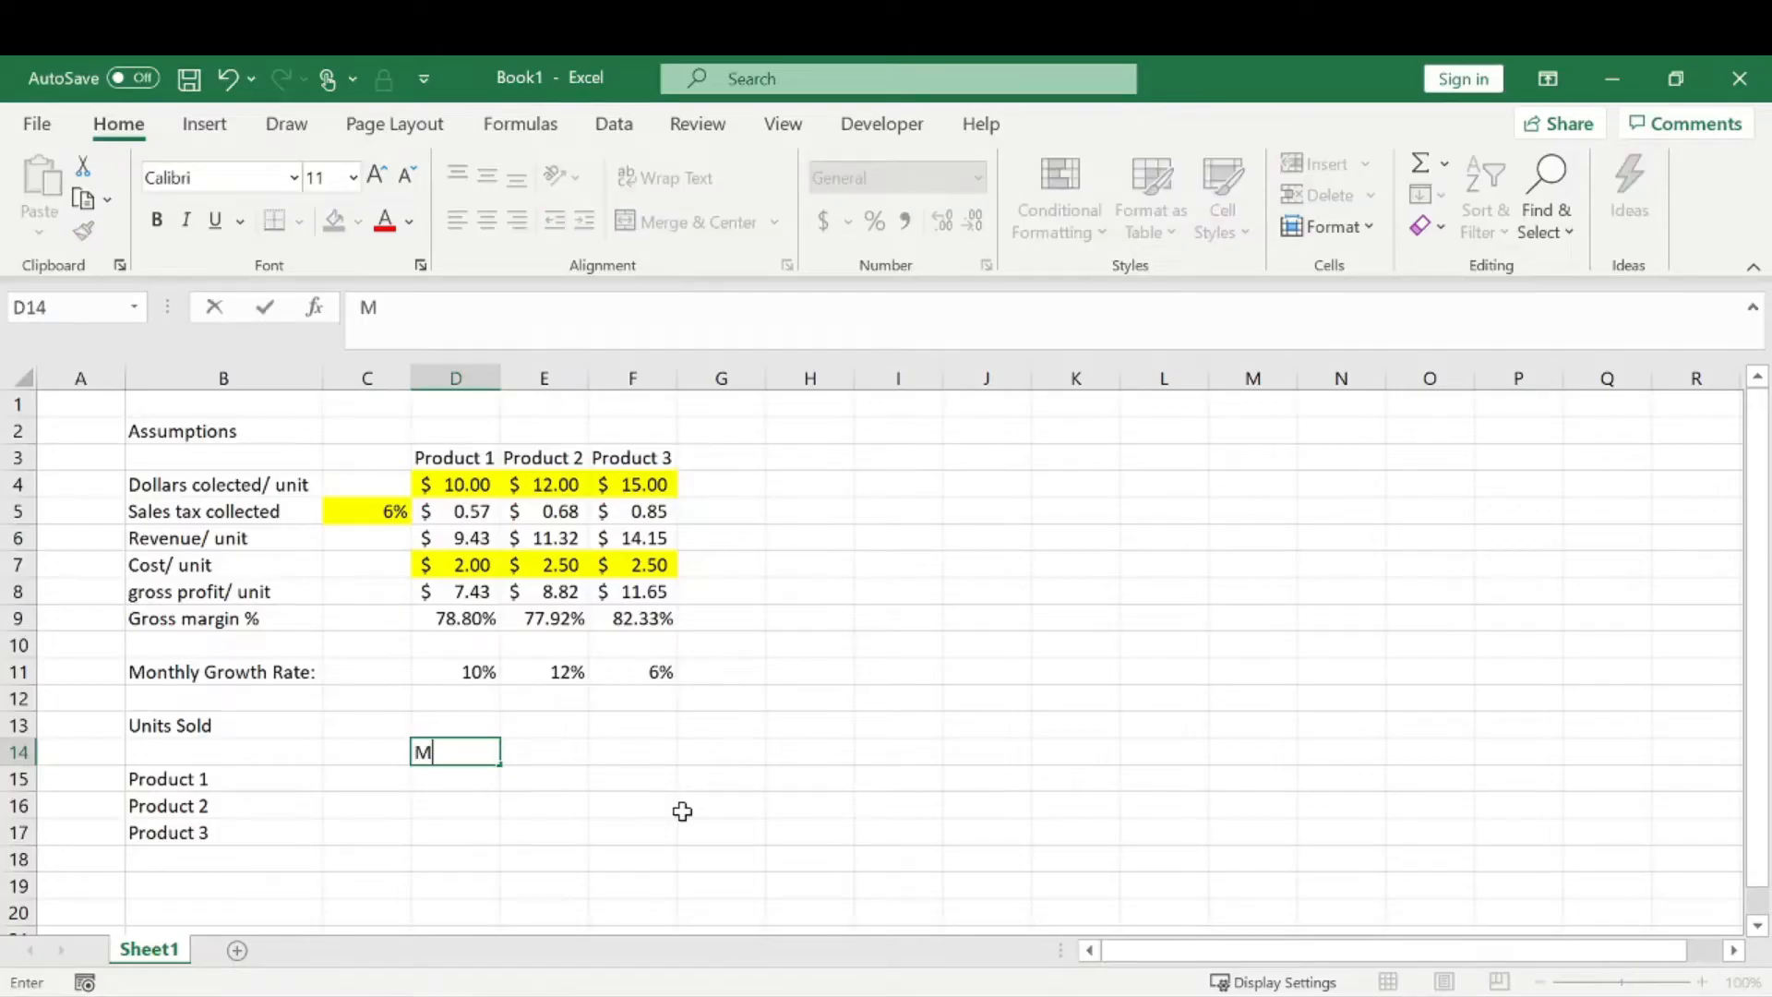
pyautogui.write('onth 1')
pyautogui.press('Tab')
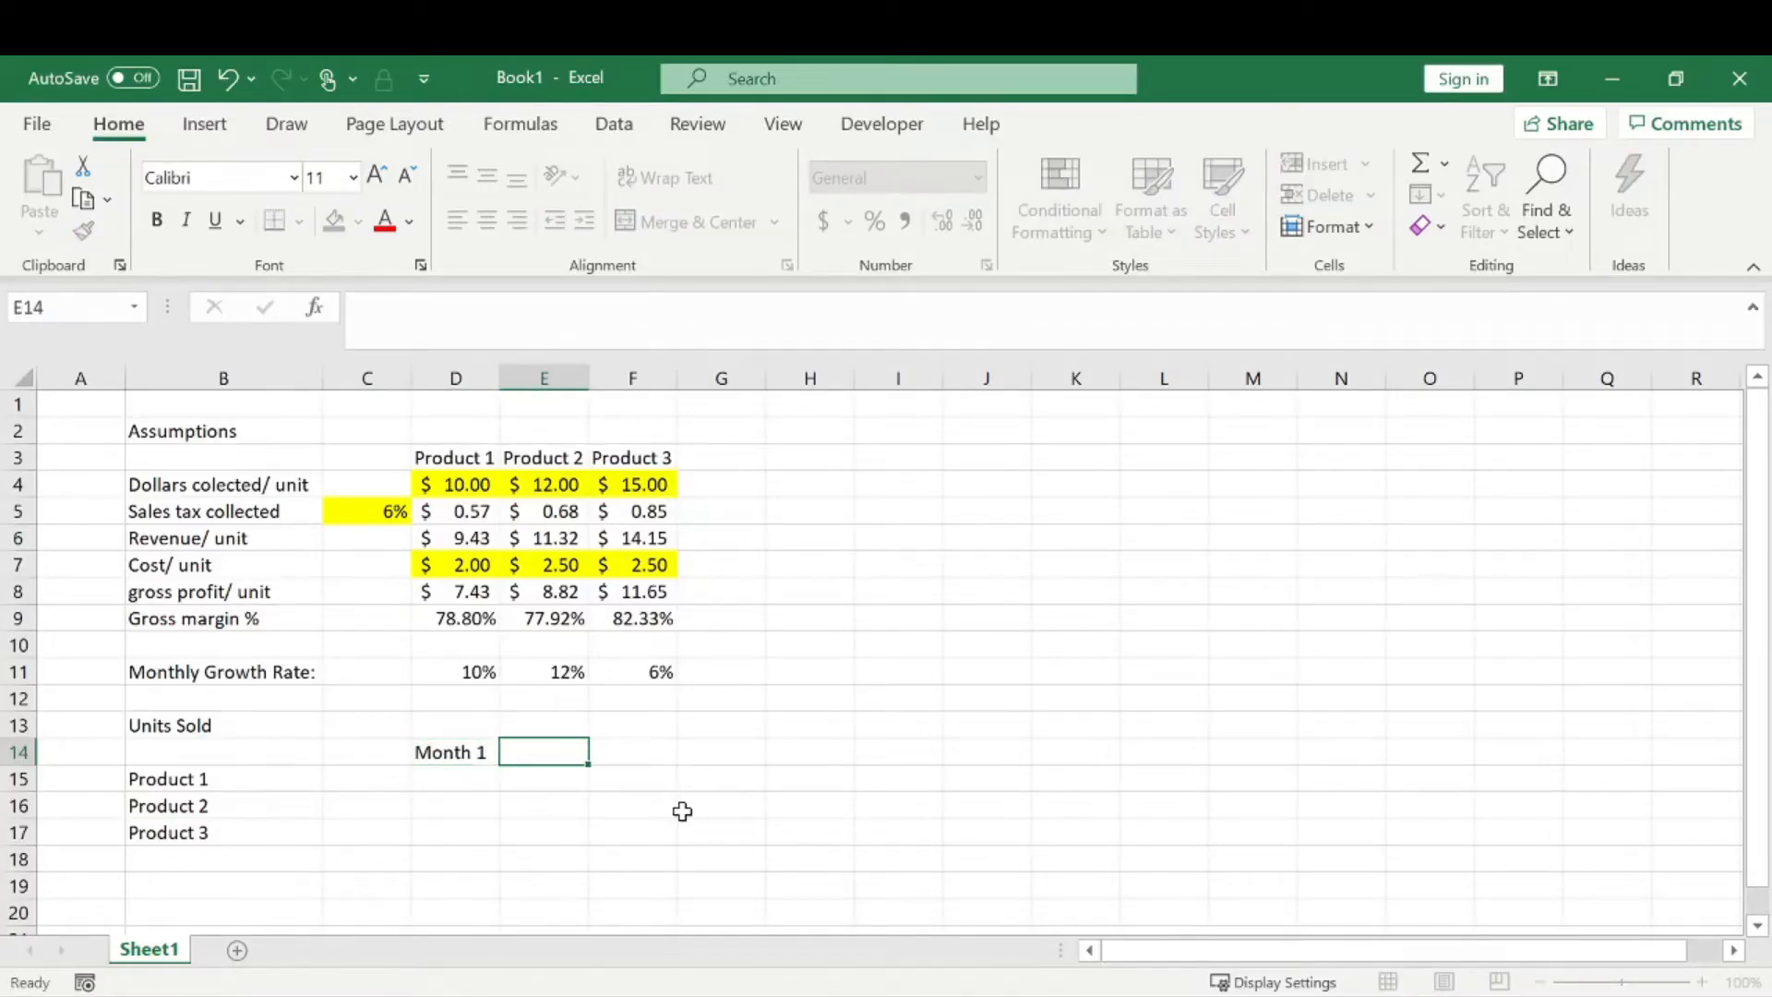
pyautogui.write('Month 2')
pyautogui.press('Return')
pyautogui.click(494, 755)
pyautogui.click(645, 752)
pyautogui.moveTo(443, 752); pyautogui.dragTo(1486, 744)
pyautogui.click(1341, 646)
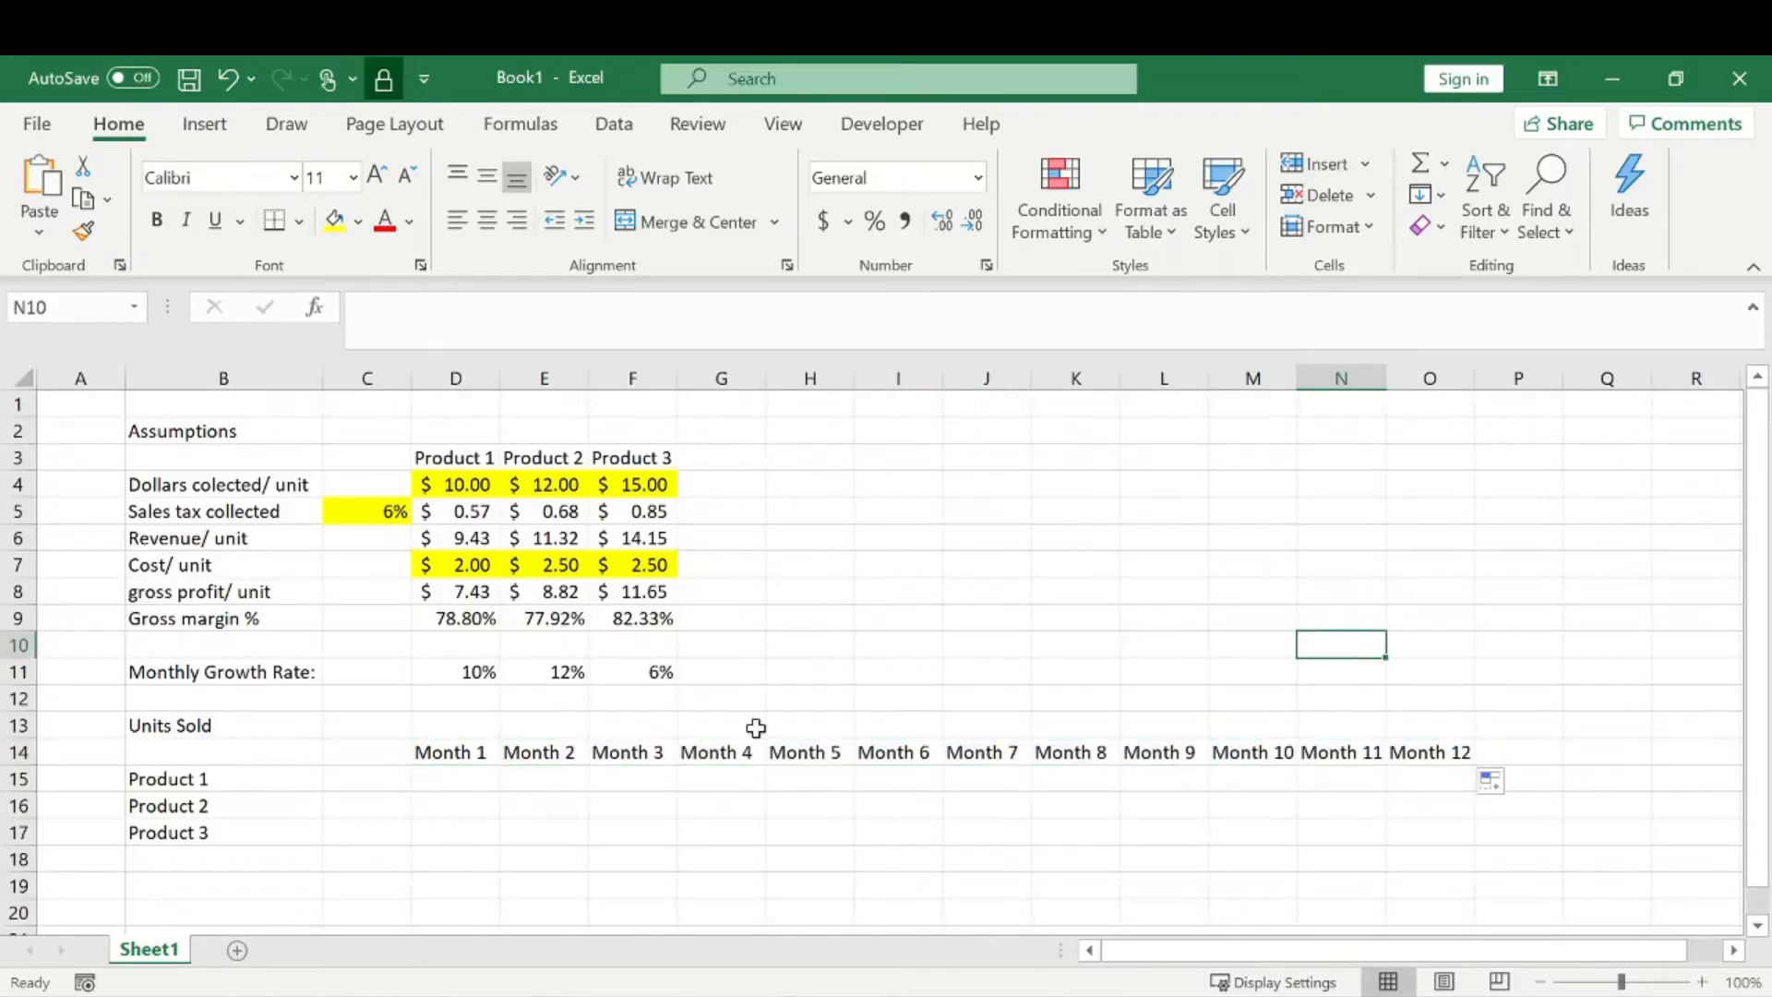
pyautogui.scroll(-1, 646, 720)
pyautogui.scroll(-1, 567, 713)
pyautogui.click(480, 698)
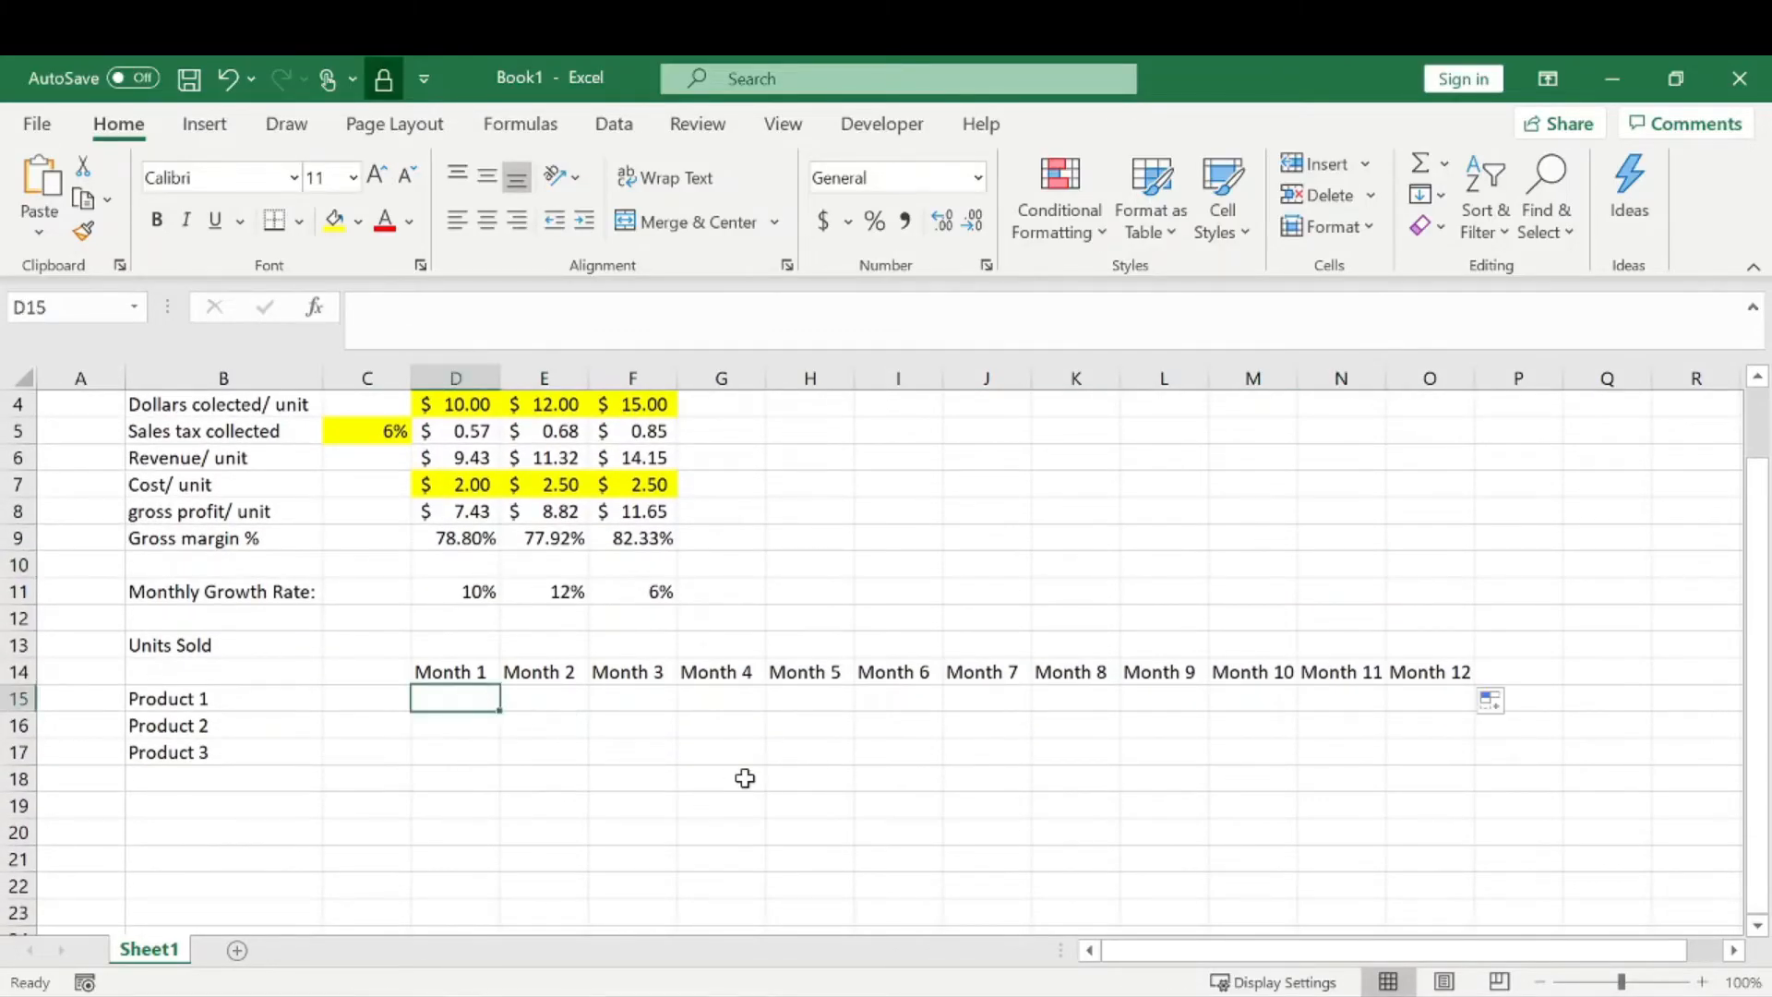
pyautogui.click(517, 785)
pyautogui.moveTo(455, 705)
pyautogui.mouseDown()
pyautogui.moveTo(807, 763)
pyautogui.moveTo(1338, 785)
pyautogui.moveTo(1405, 778)
pyautogui.moveTo(1405, 757)
pyautogui.mouseUp()
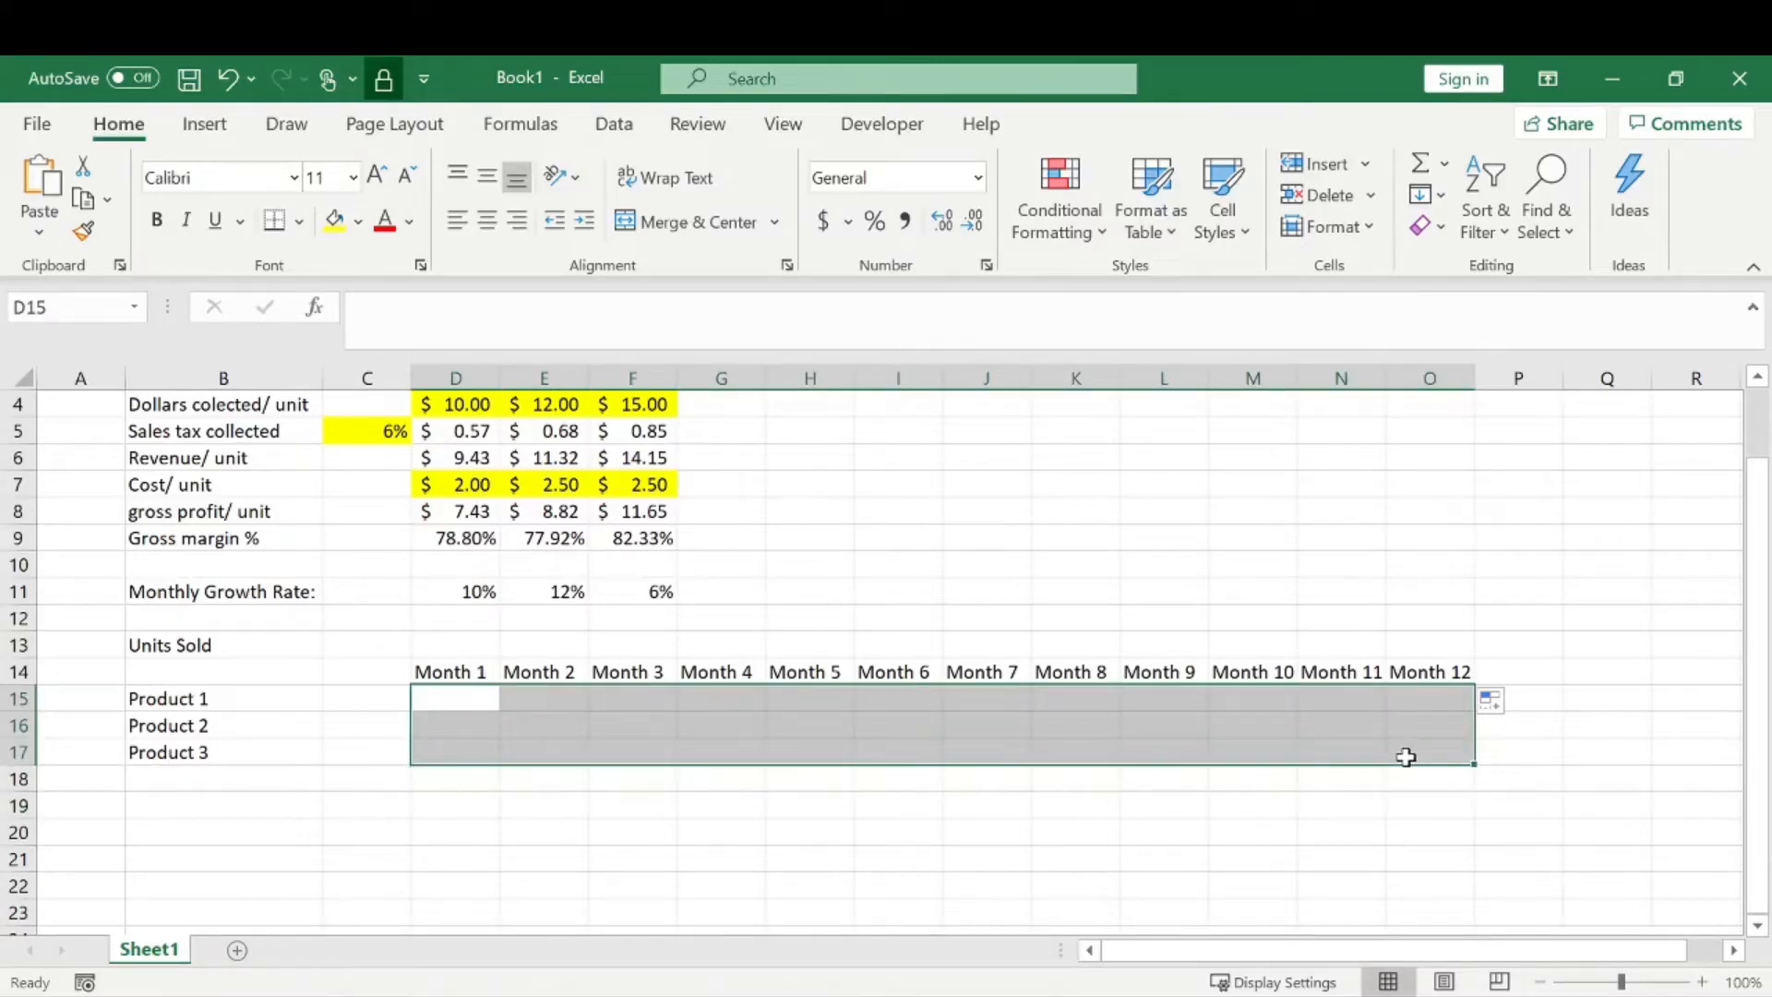
pyautogui.moveTo(445, 702); pyautogui.dragTo(457, 750)
pyautogui.moveTo(469, 591); pyautogui.dragTo(657, 592)
pyautogui.moveTo(462, 699); pyautogui.dragTo(1426, 727)
pyautogui.click(662, 760)
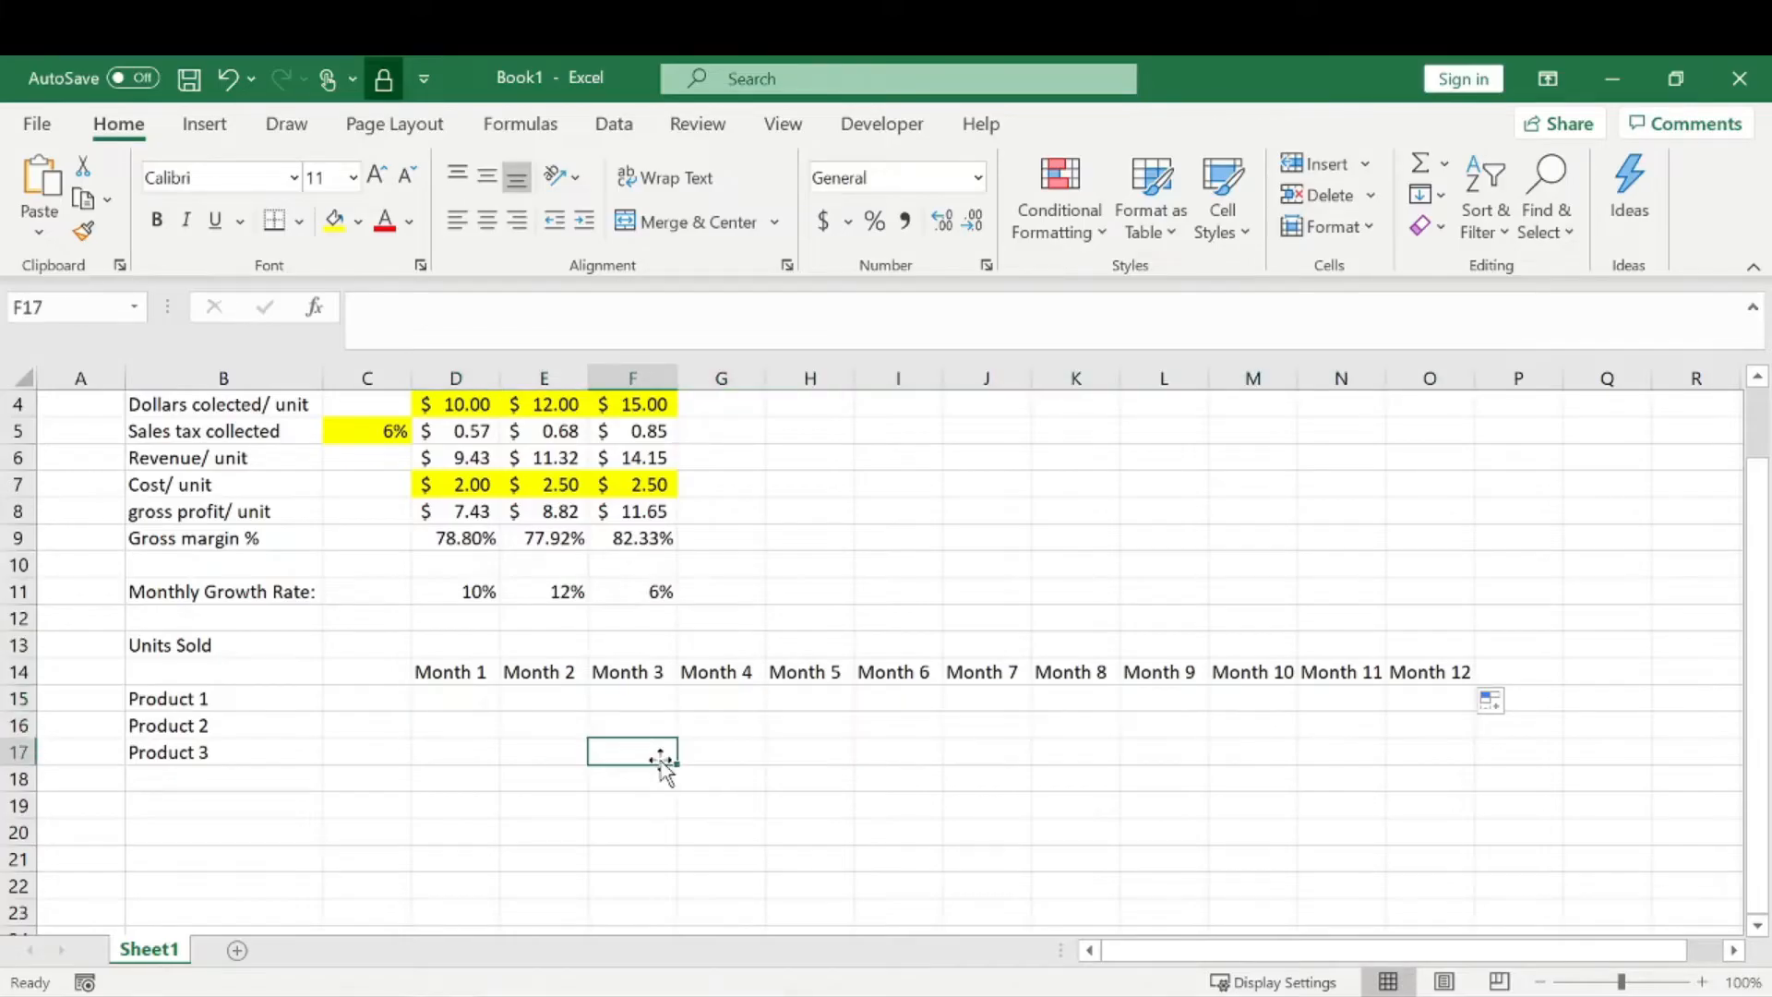
pyautogui.scroll(1, 662, 759)
pyautogui.click(455, 780)
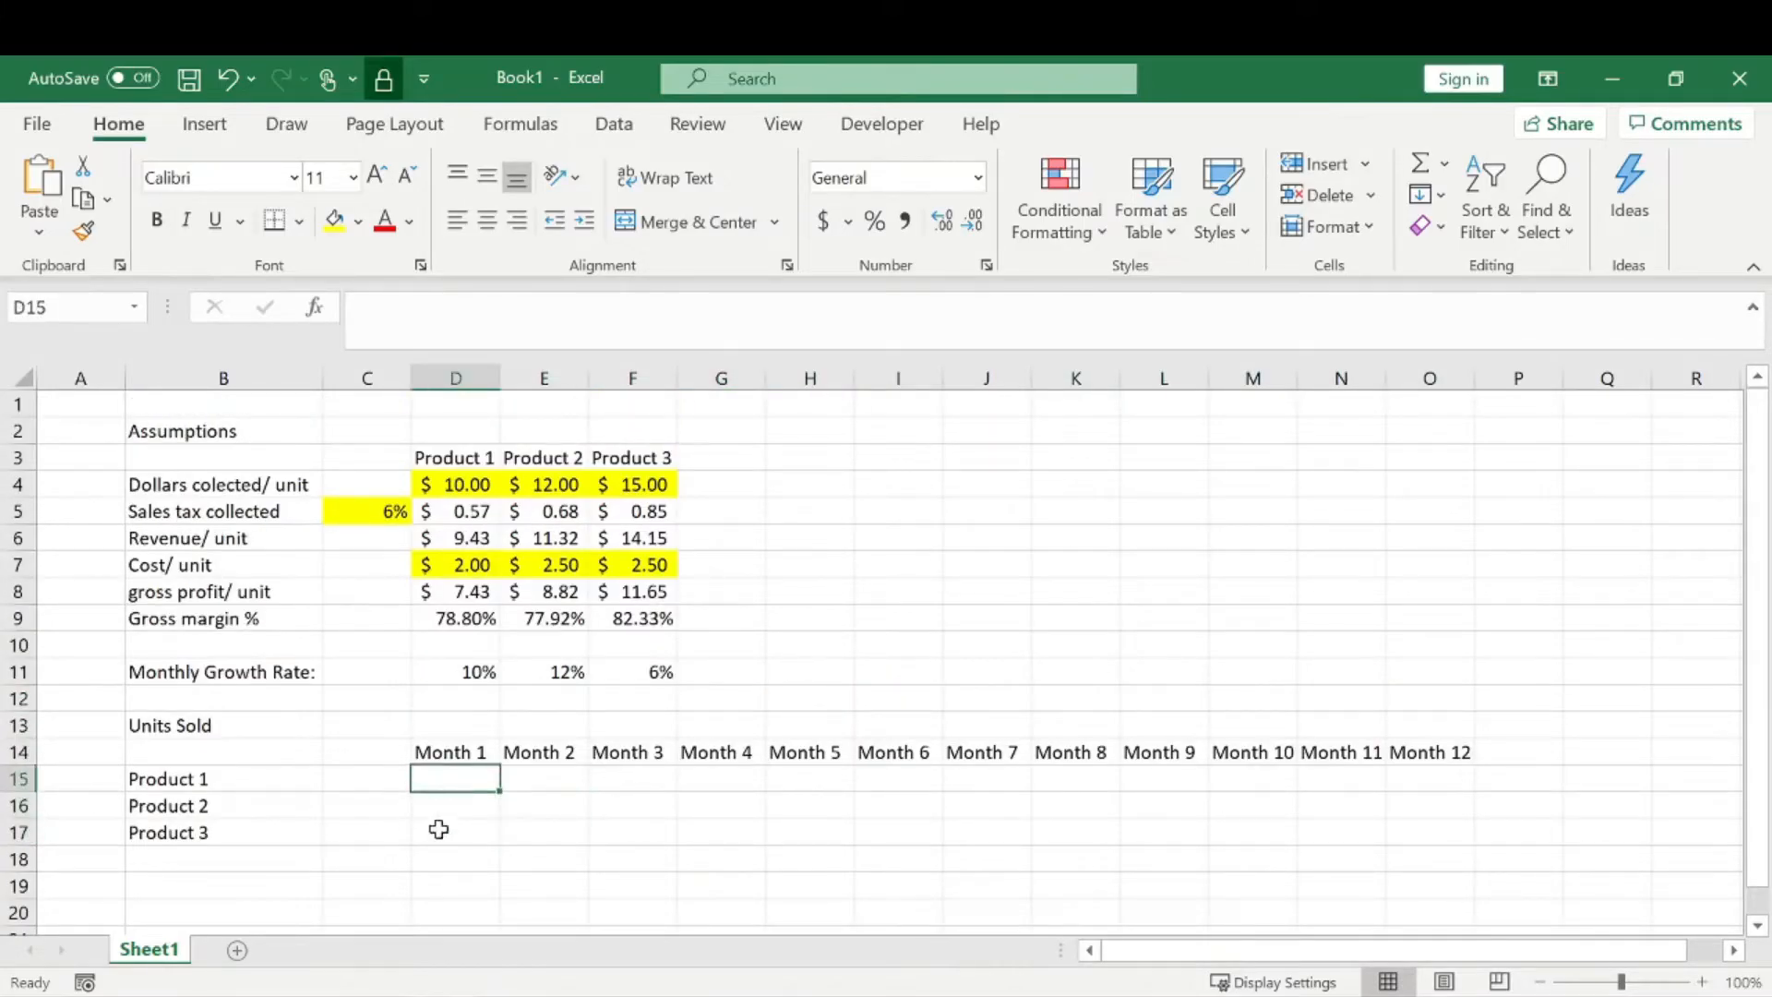
pyautogui.click(568, 804)
pyautogui.moveTo(471, 775); pyautogui.dragTo(470, 834)
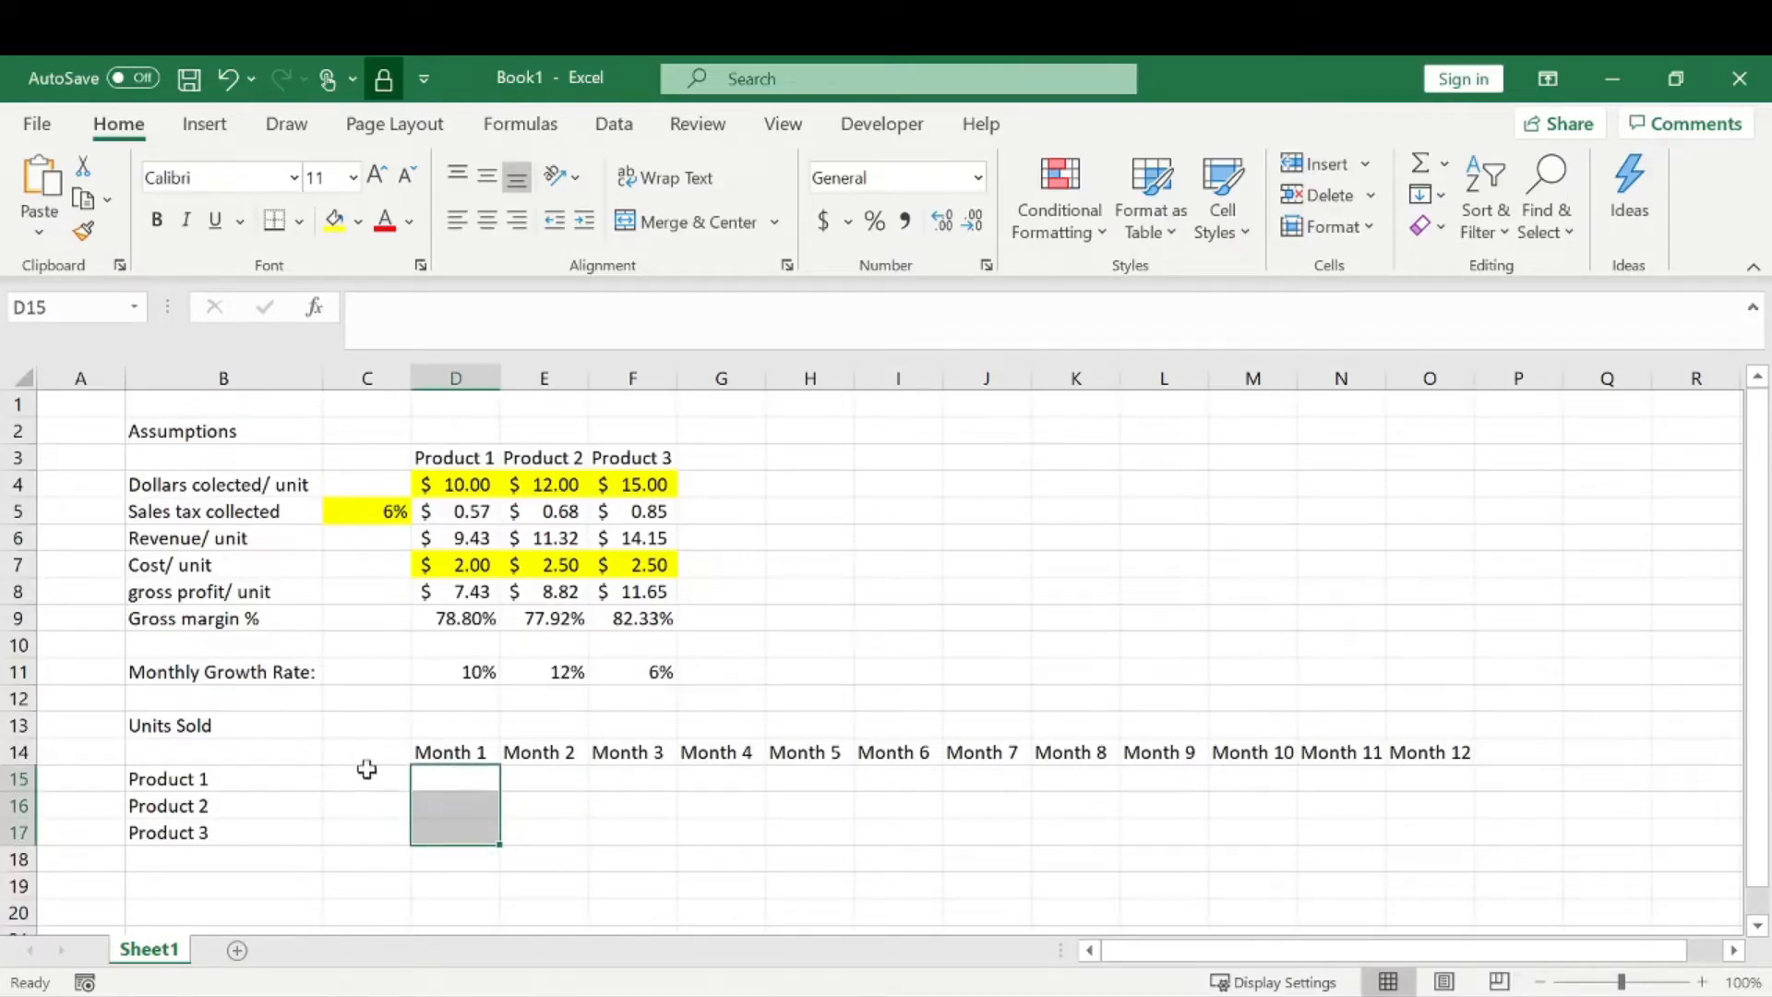
# - Enter the Month 1 units sold in D15:D17 as 1000, 500 and 0
pyautogui.click(462, 776)
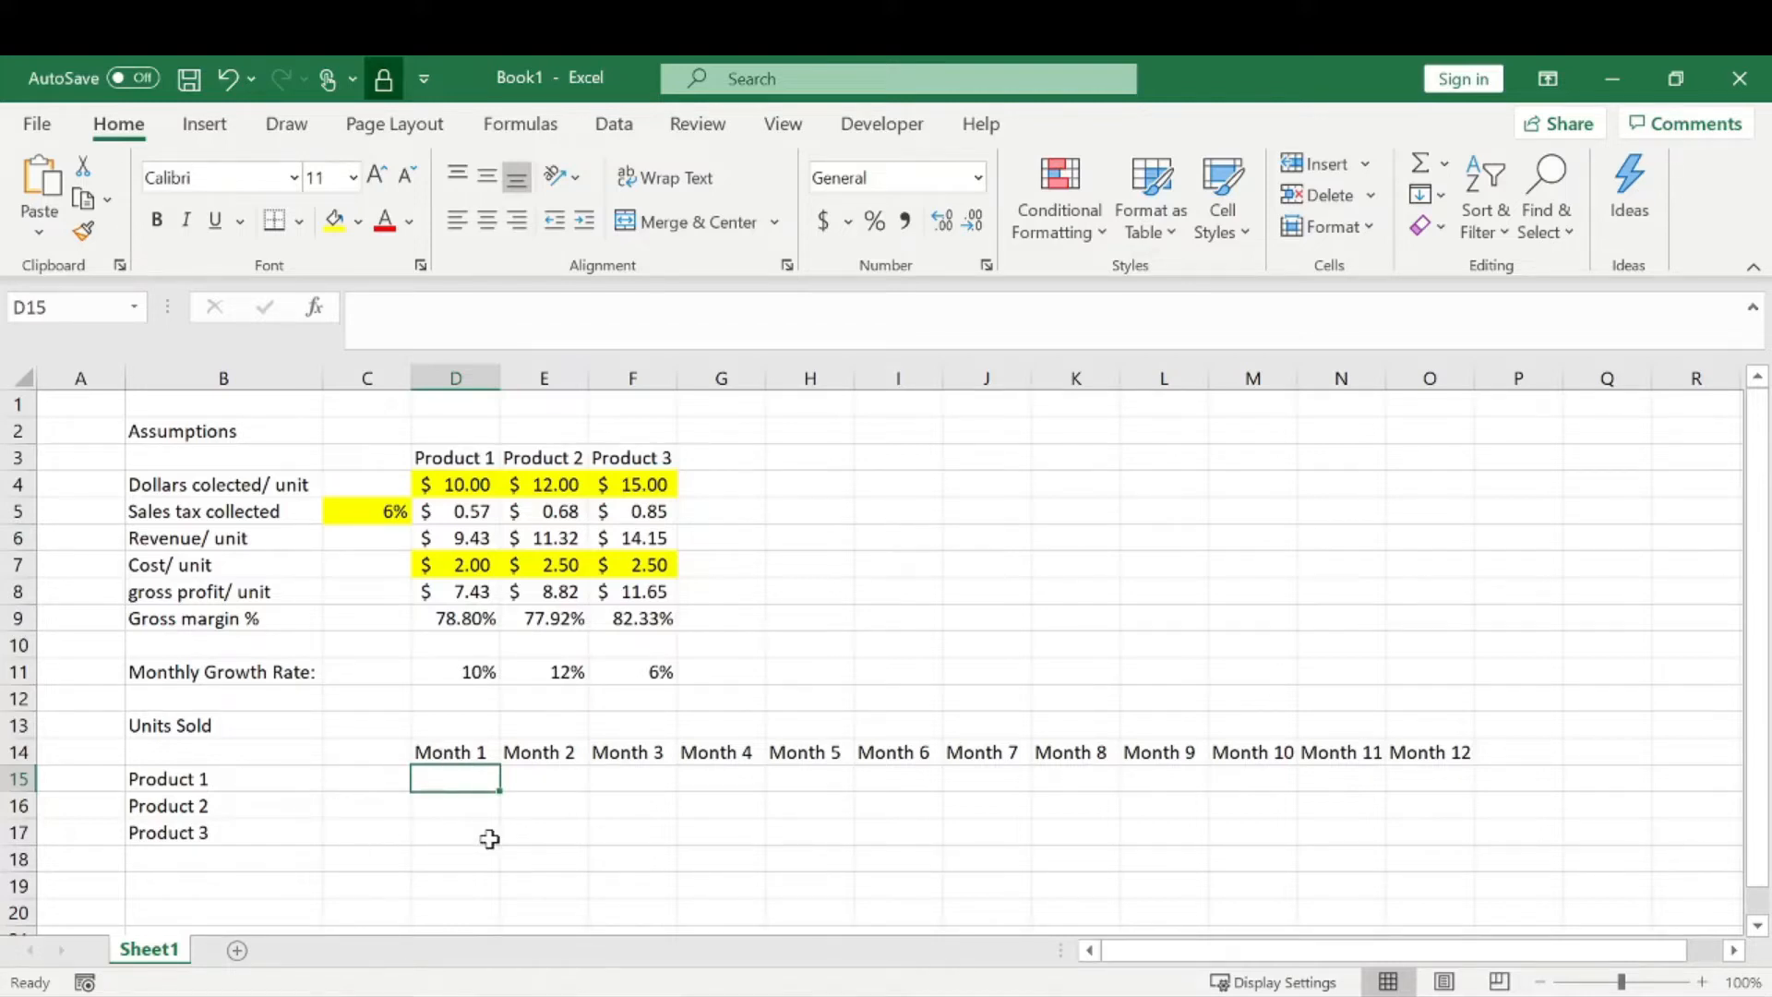
pyautogui.write('1000')
pyautogui.press('Return')
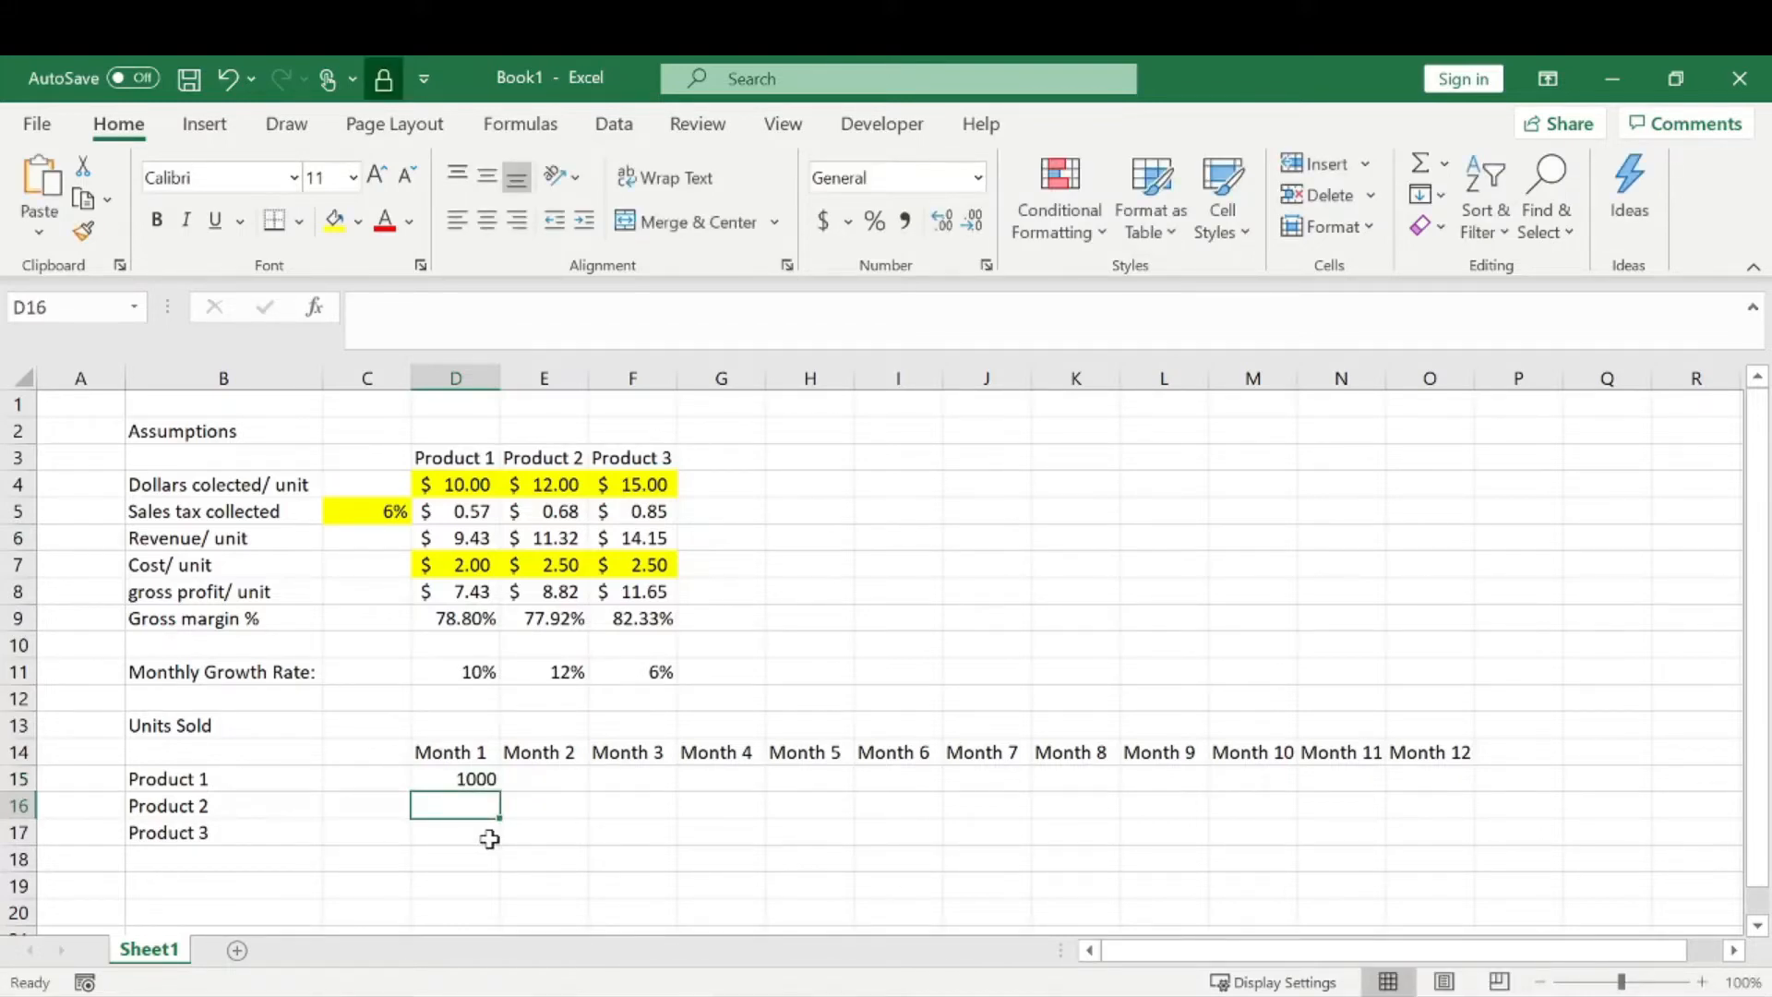
pyautogui.write('500')
pyautogui.press('Return')
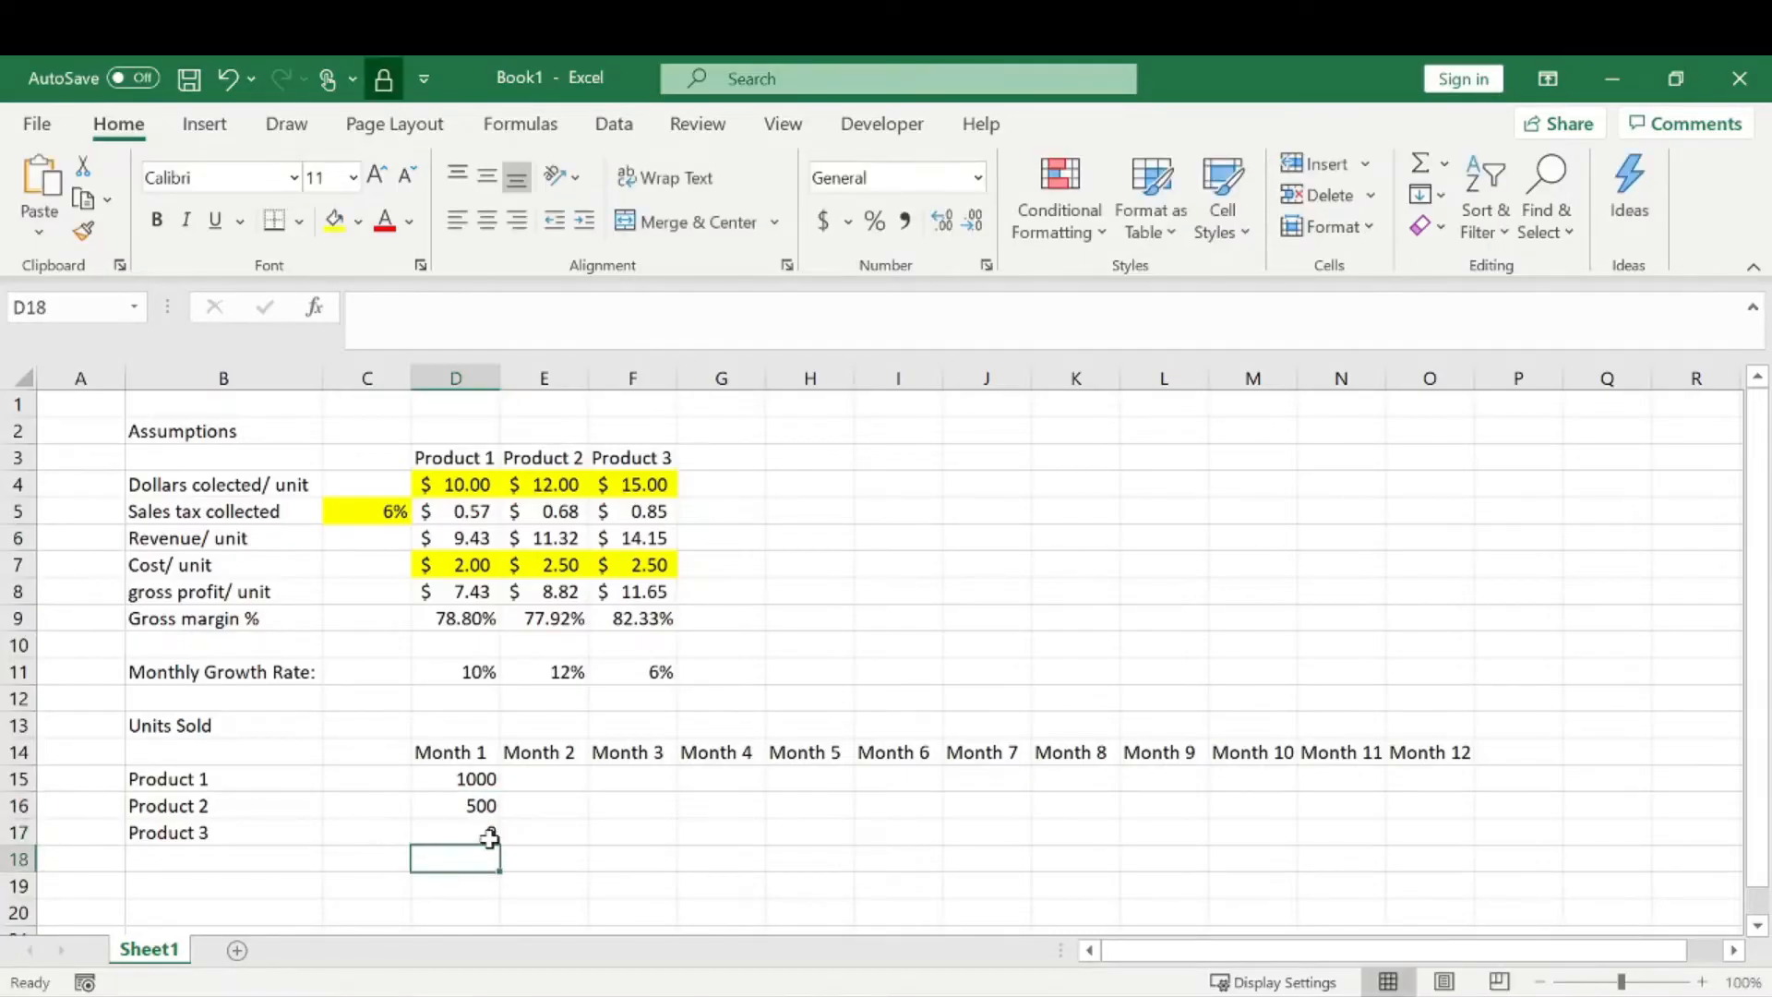
# - Enter Product 3 units sold as 0 for Month 2 in E17 and 700 for Month 3 in F17
pyautogui.press('Right')
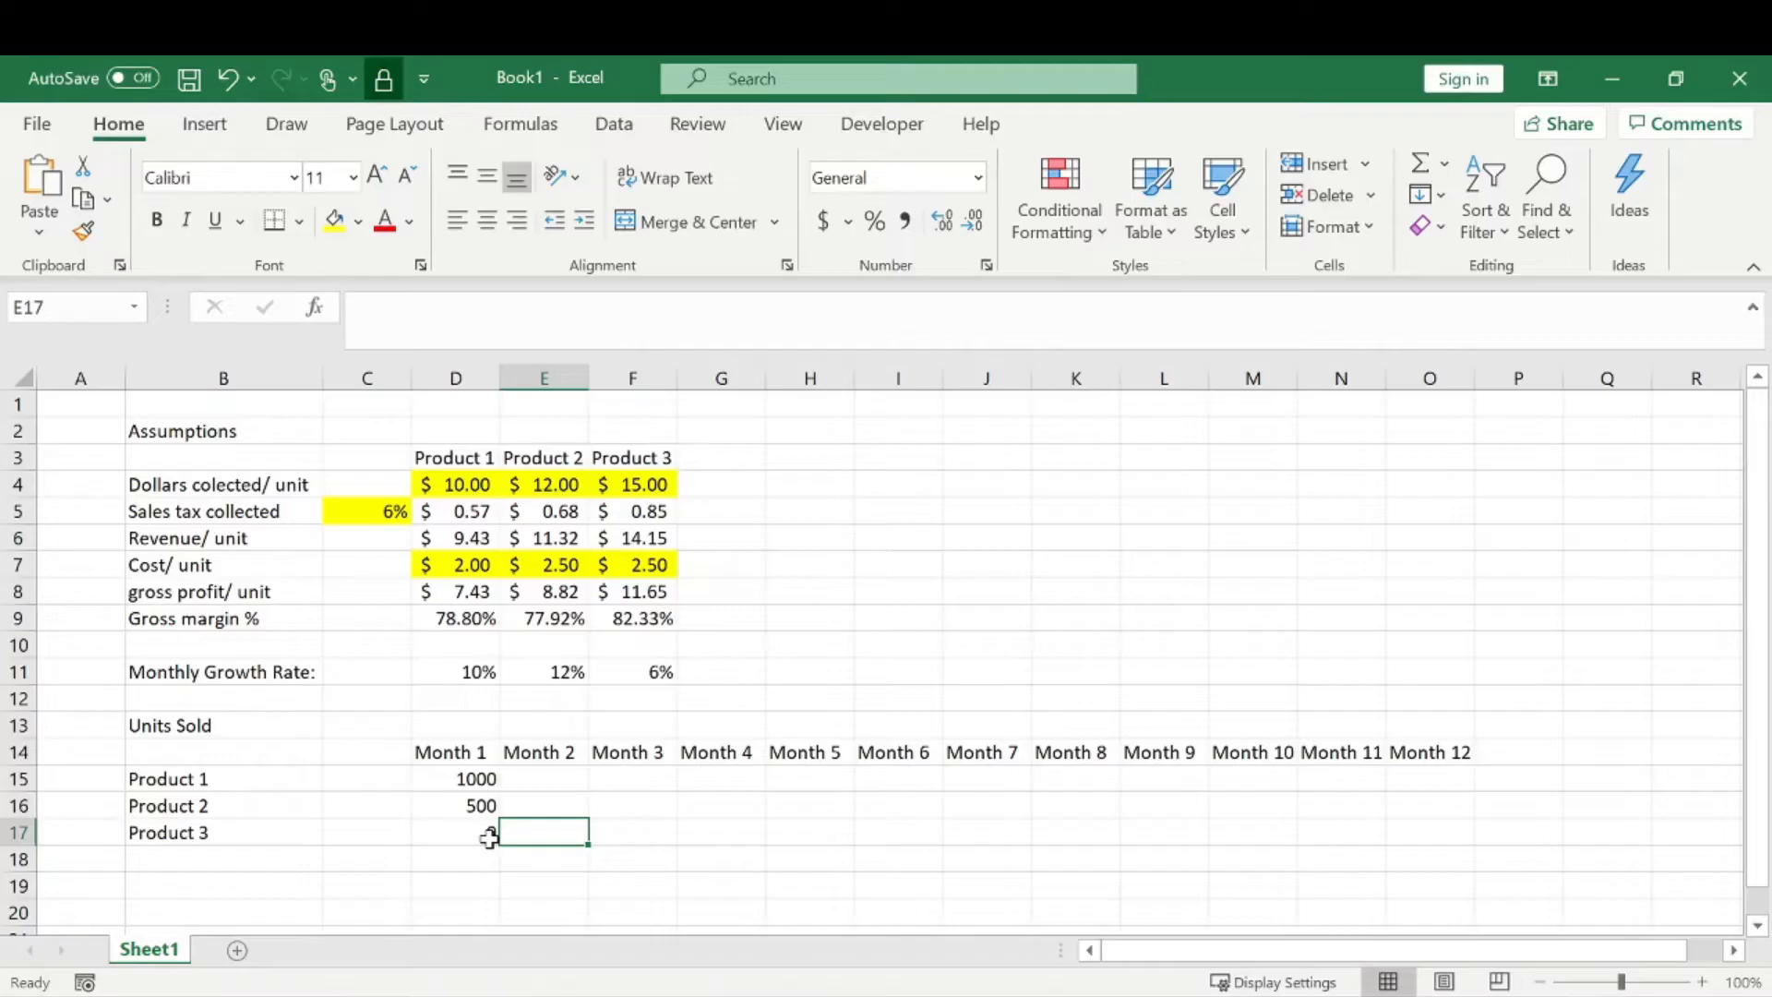
pyautogui.write('0')
pyautogui.press('Right')
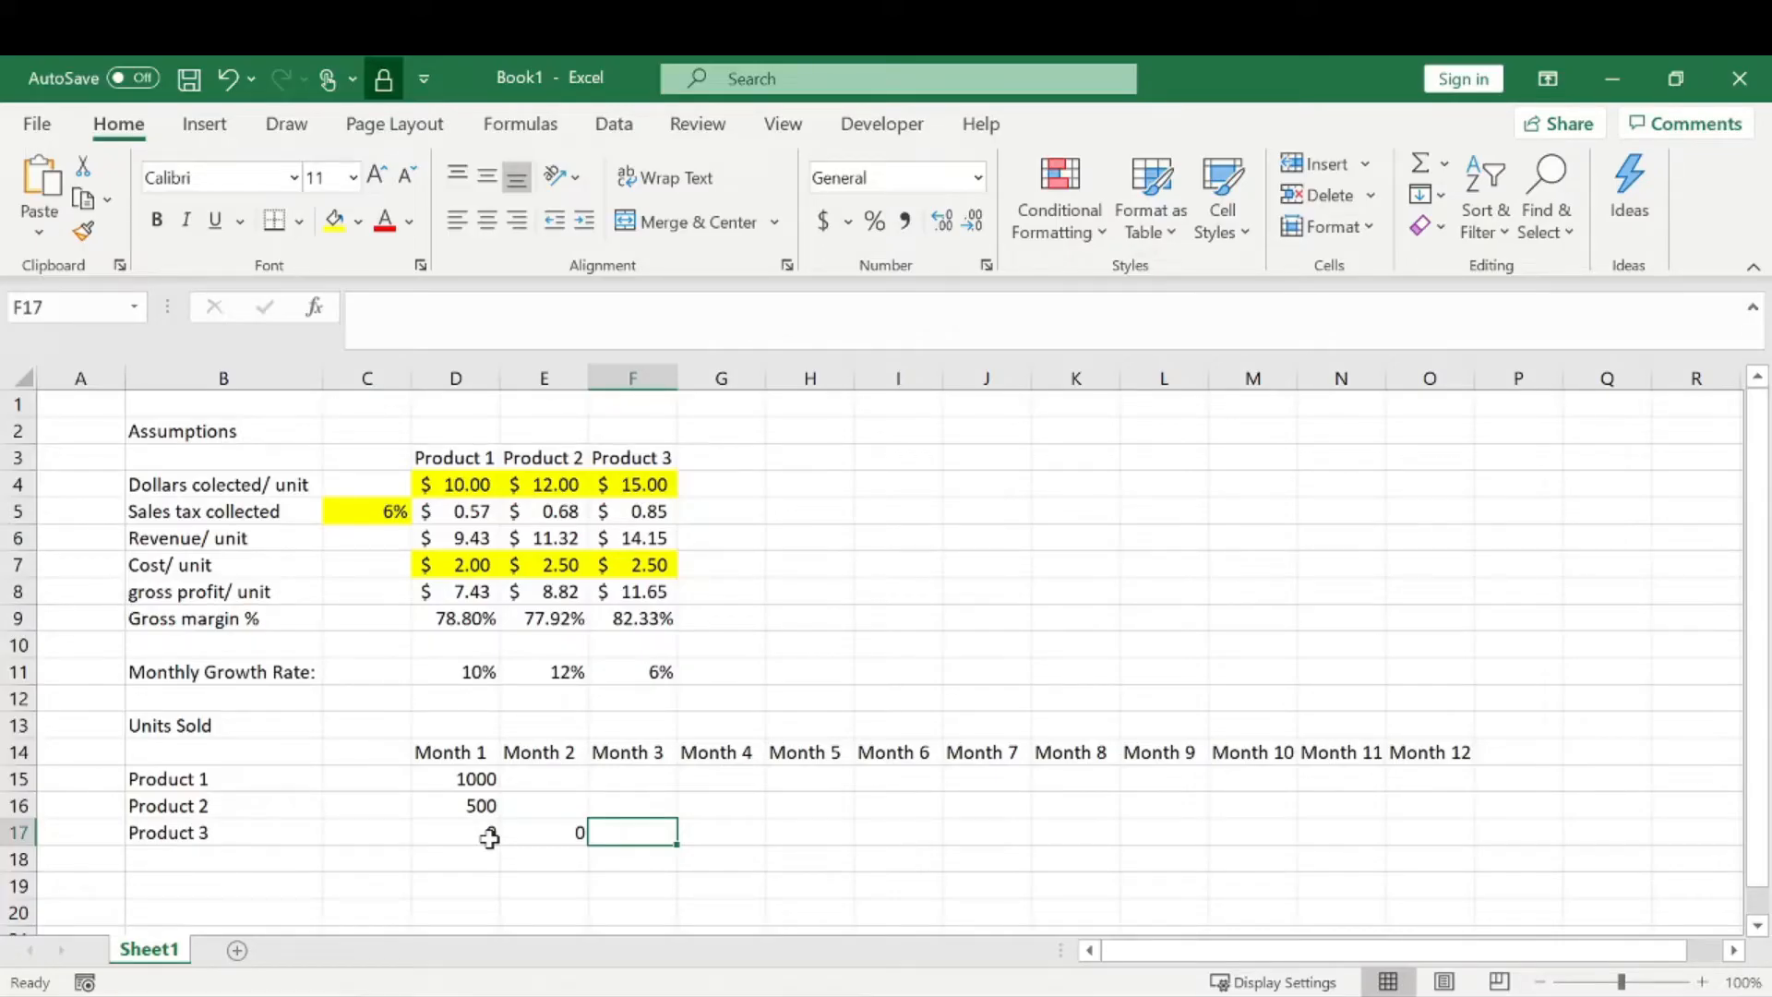
pyautogui.write('700')
pyautogui.press('Return')
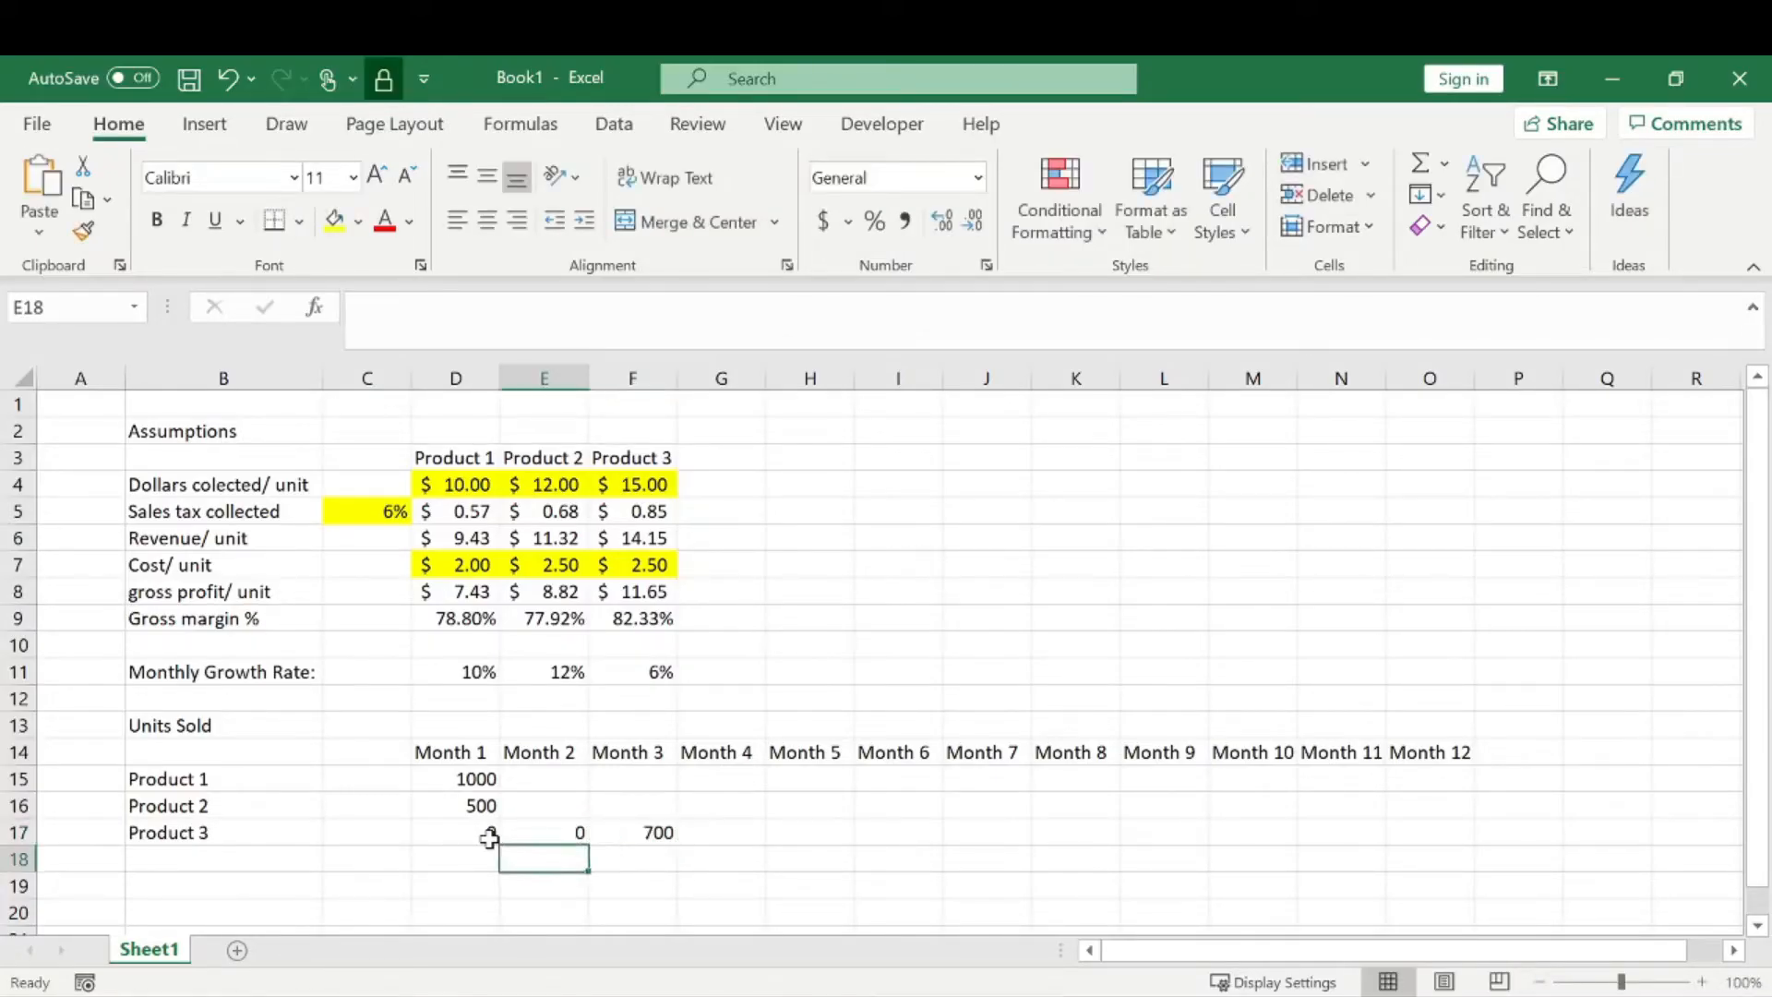
# - Calculate Product 1's Month 2 units in E15 as =D15*(1+$D$11), with the growth rate reference absolute
pyautogui.click(545, 780)
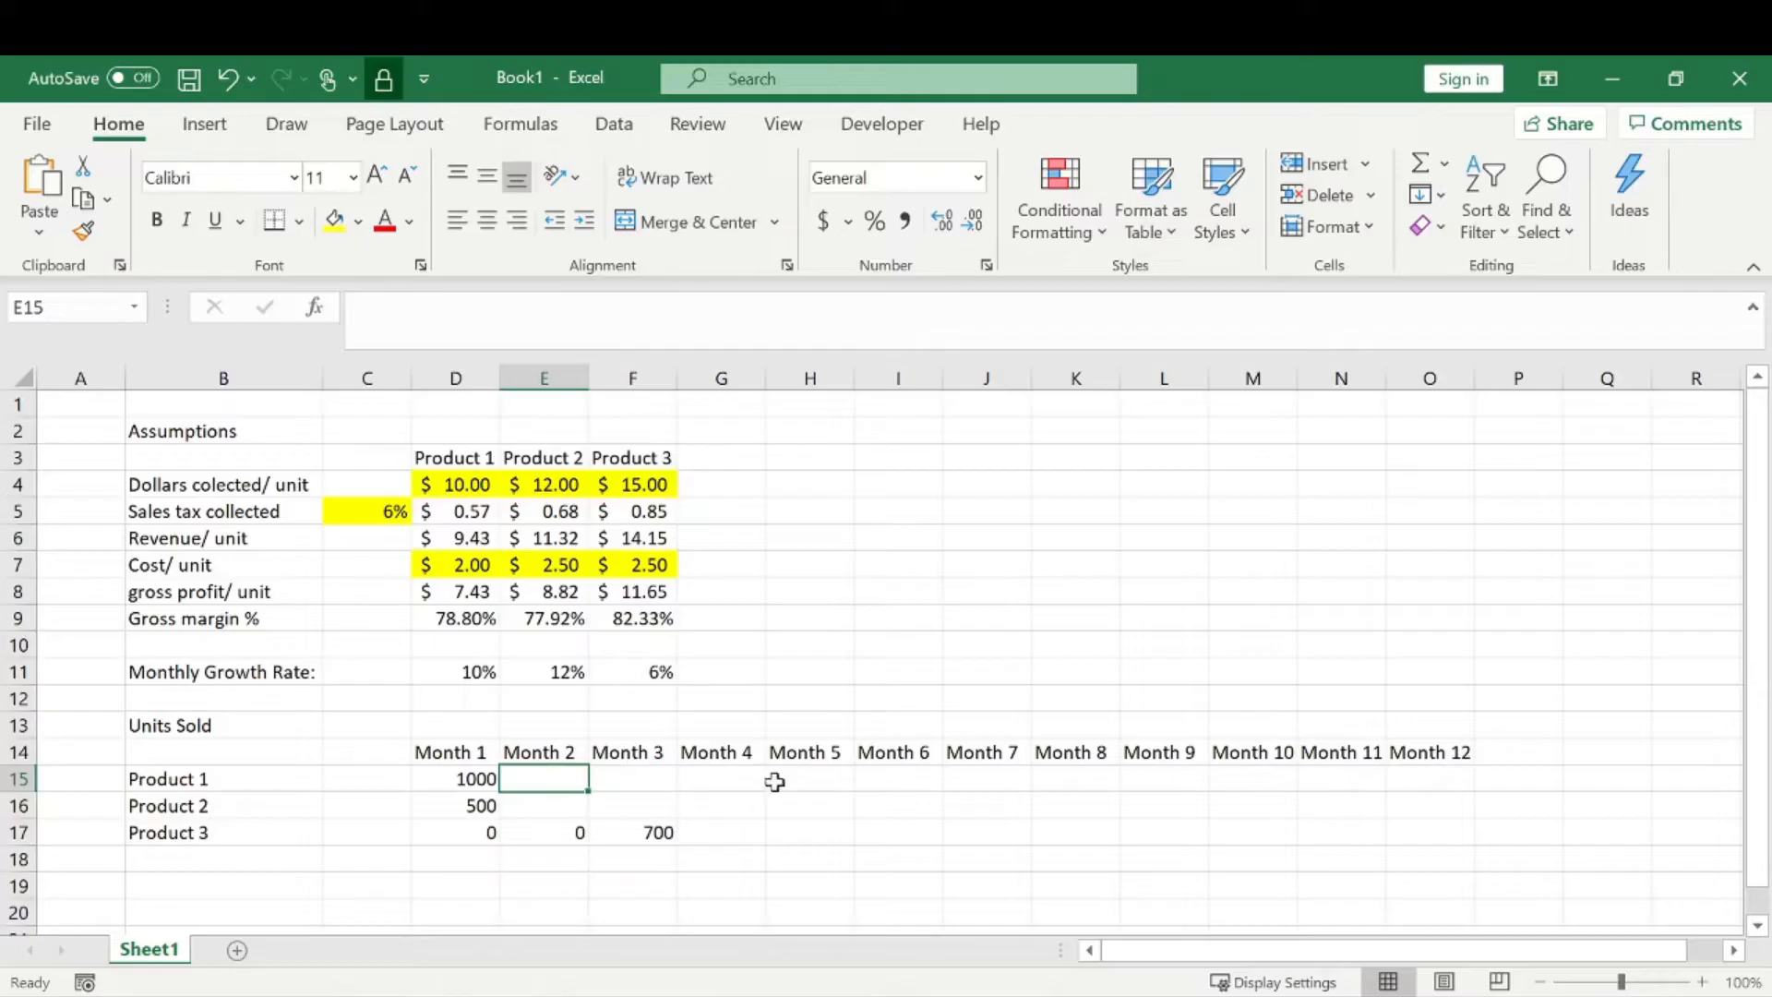
pyautogui.write('=')
pyautogui.press('Left')
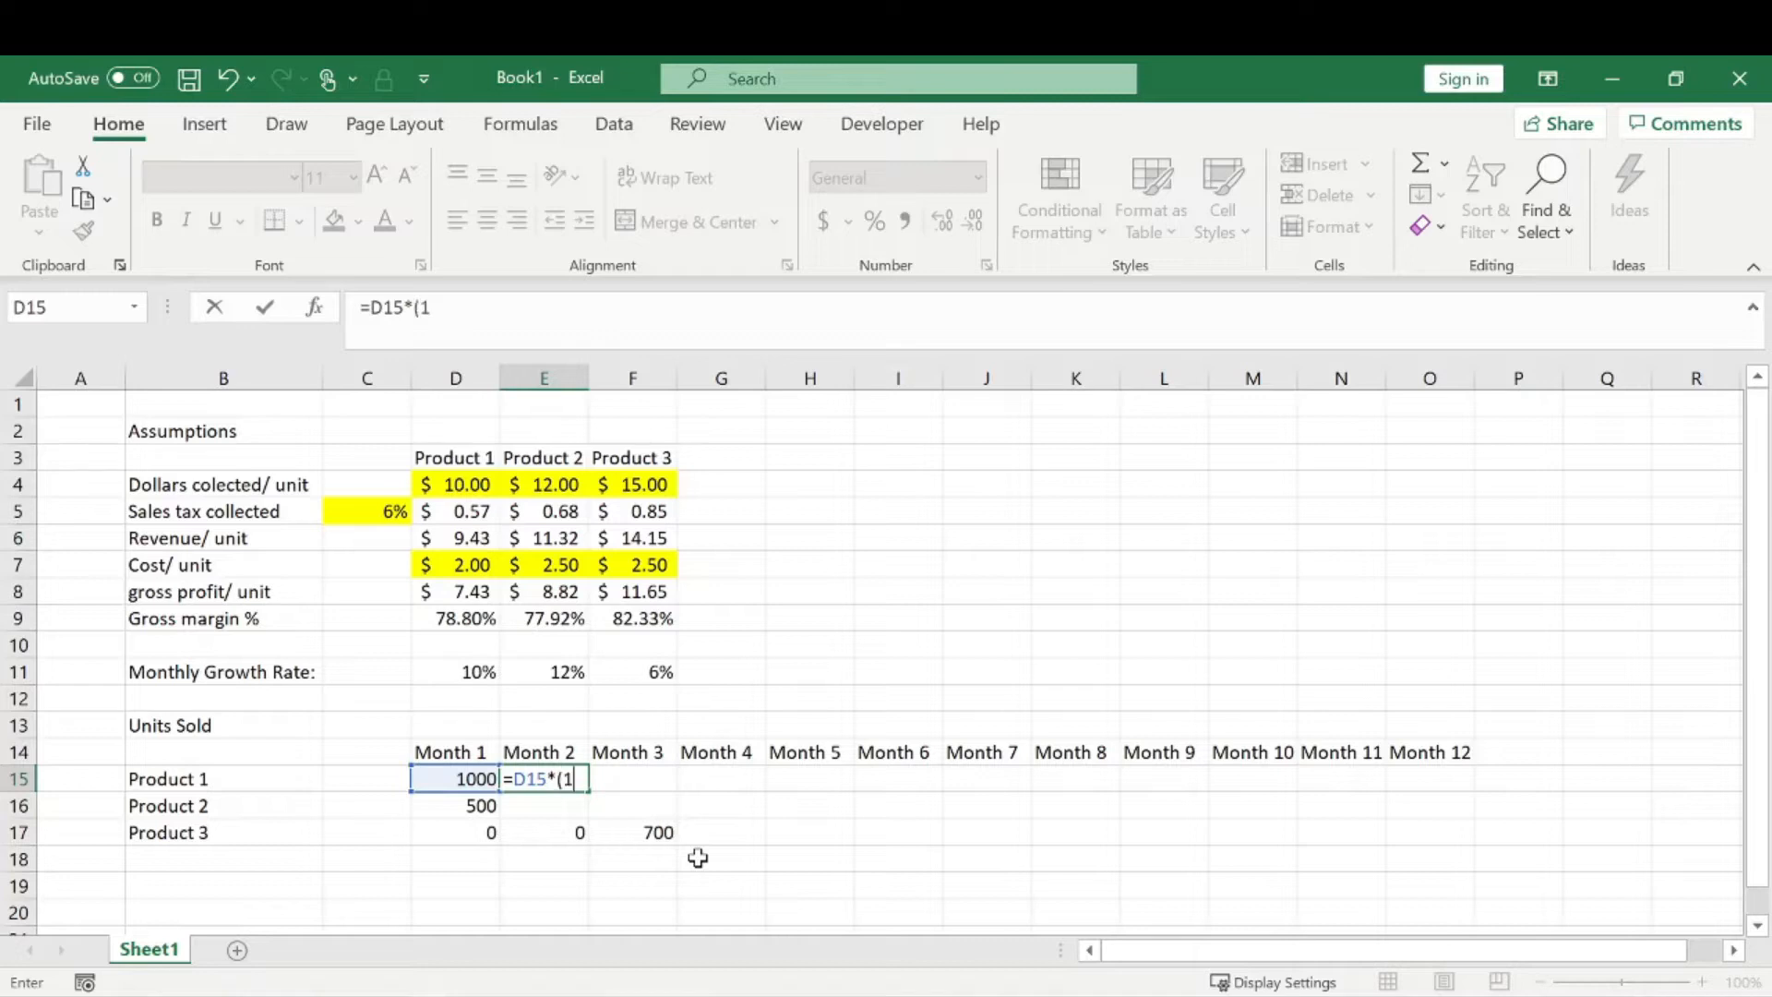
pyautogui.click(475, 674)
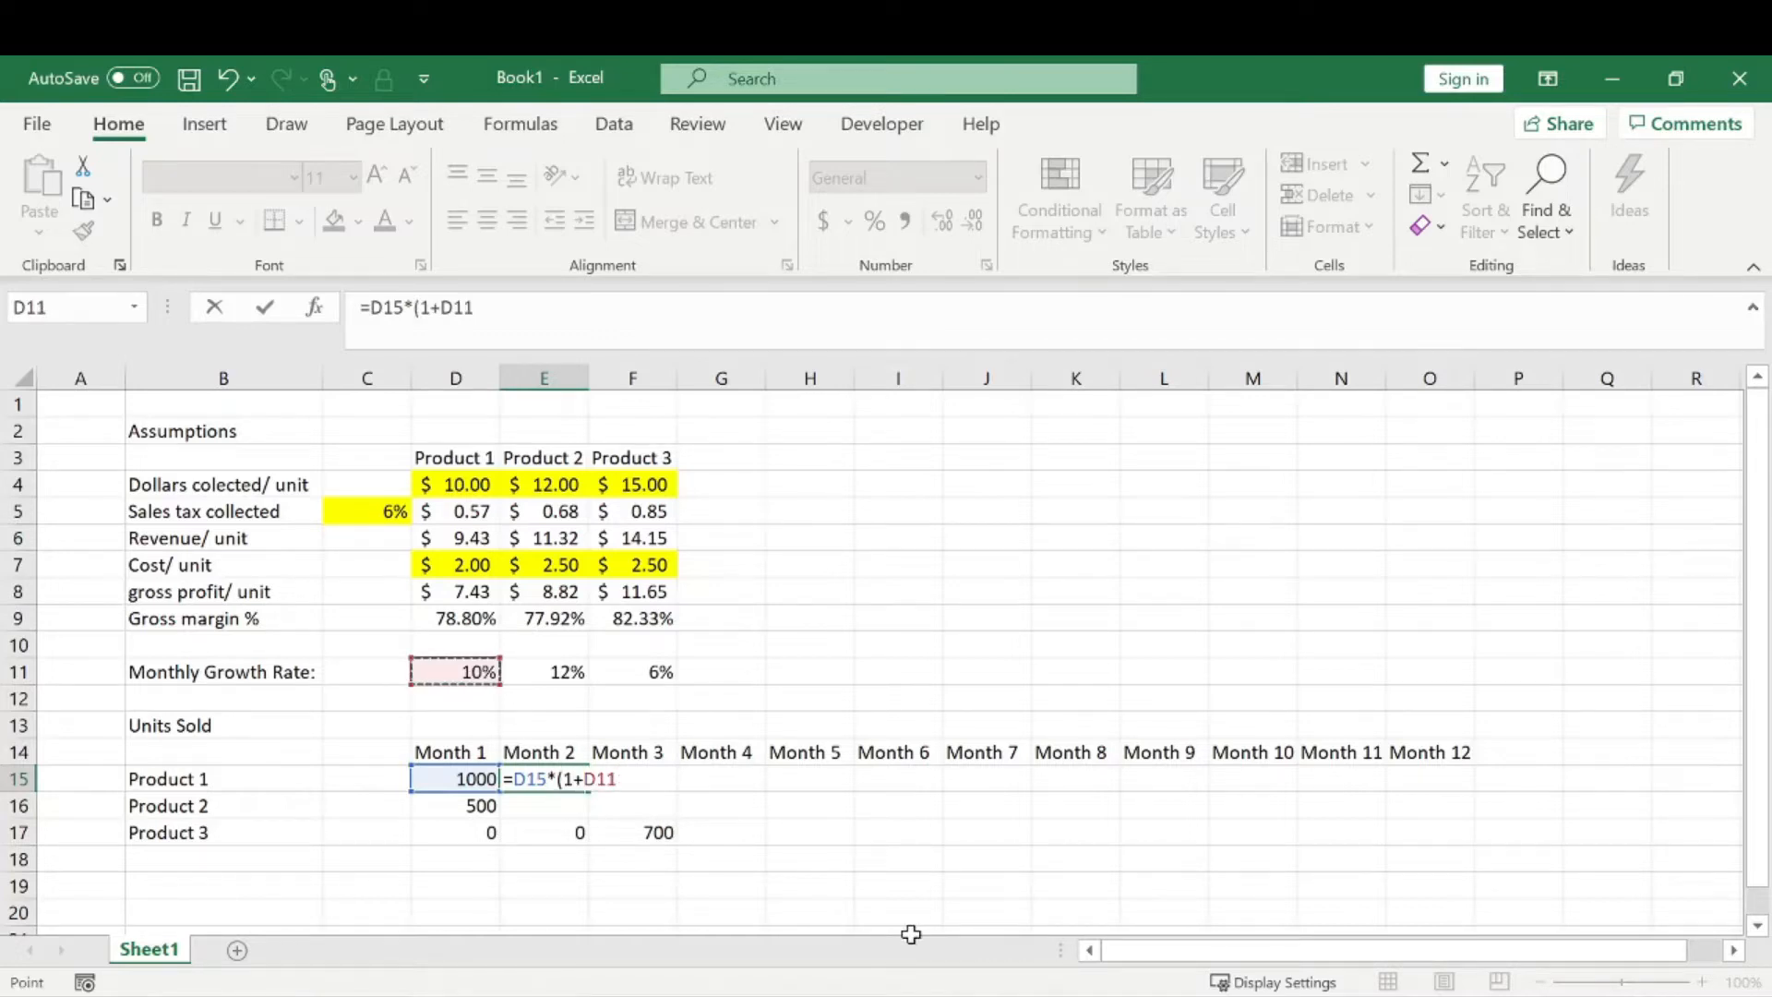
pyautogui.click(585, 780)
pyautogui.write('$')
pyautogui.press('Right')
pyautogui.write('$')
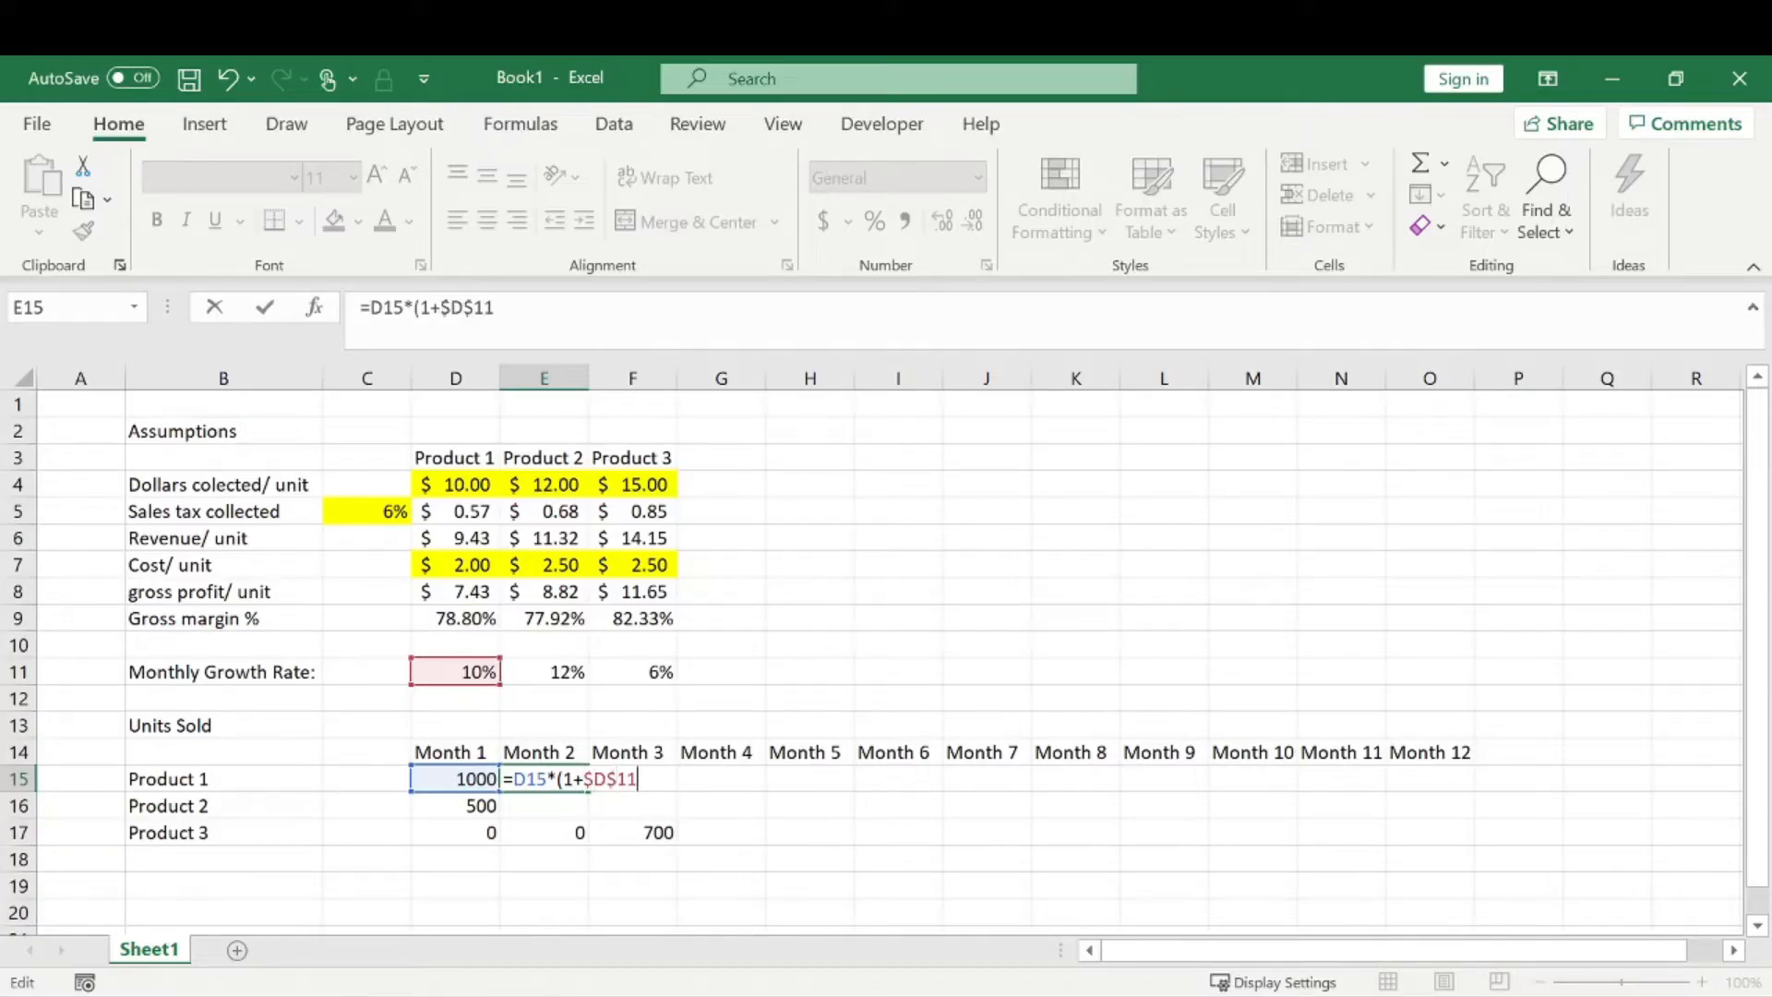
pyautogui.press('Return')
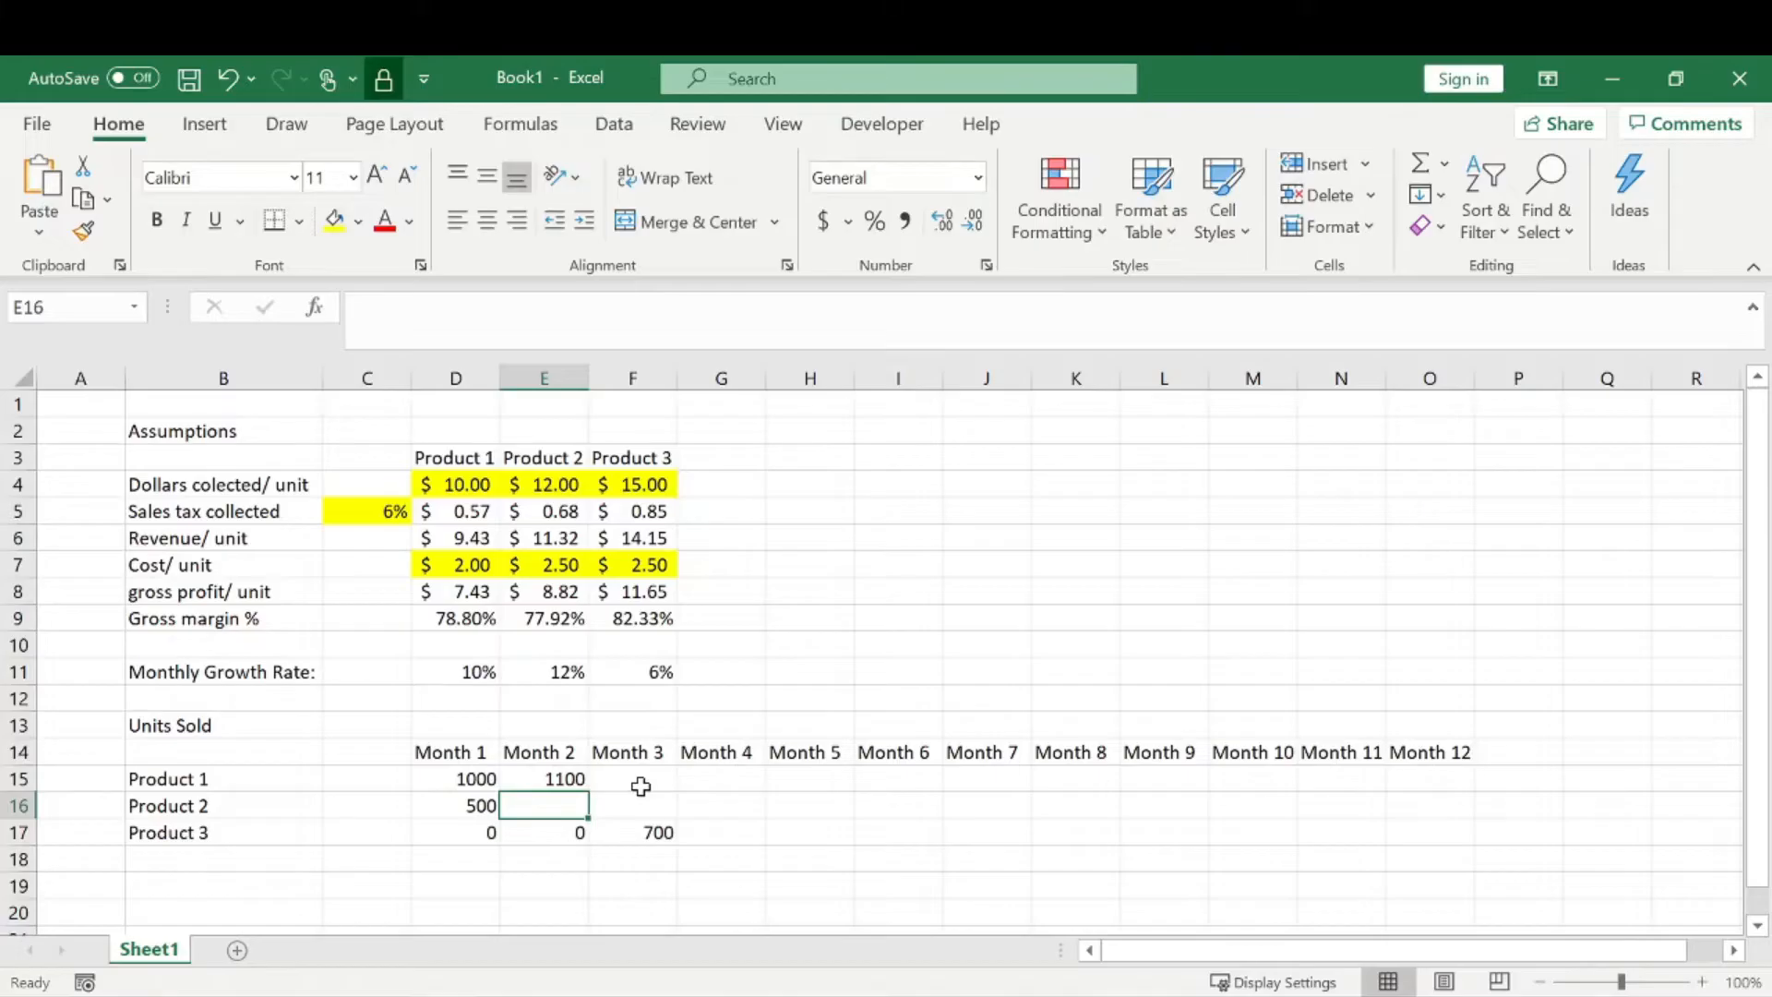
# - Calculate Product 2's Month 2 units in E16 as =D16*(1+$E$11), with the growth rate reference absolute
pyautogui.write('=')
pyautogui.press('Left')
pyautogui.write('*')
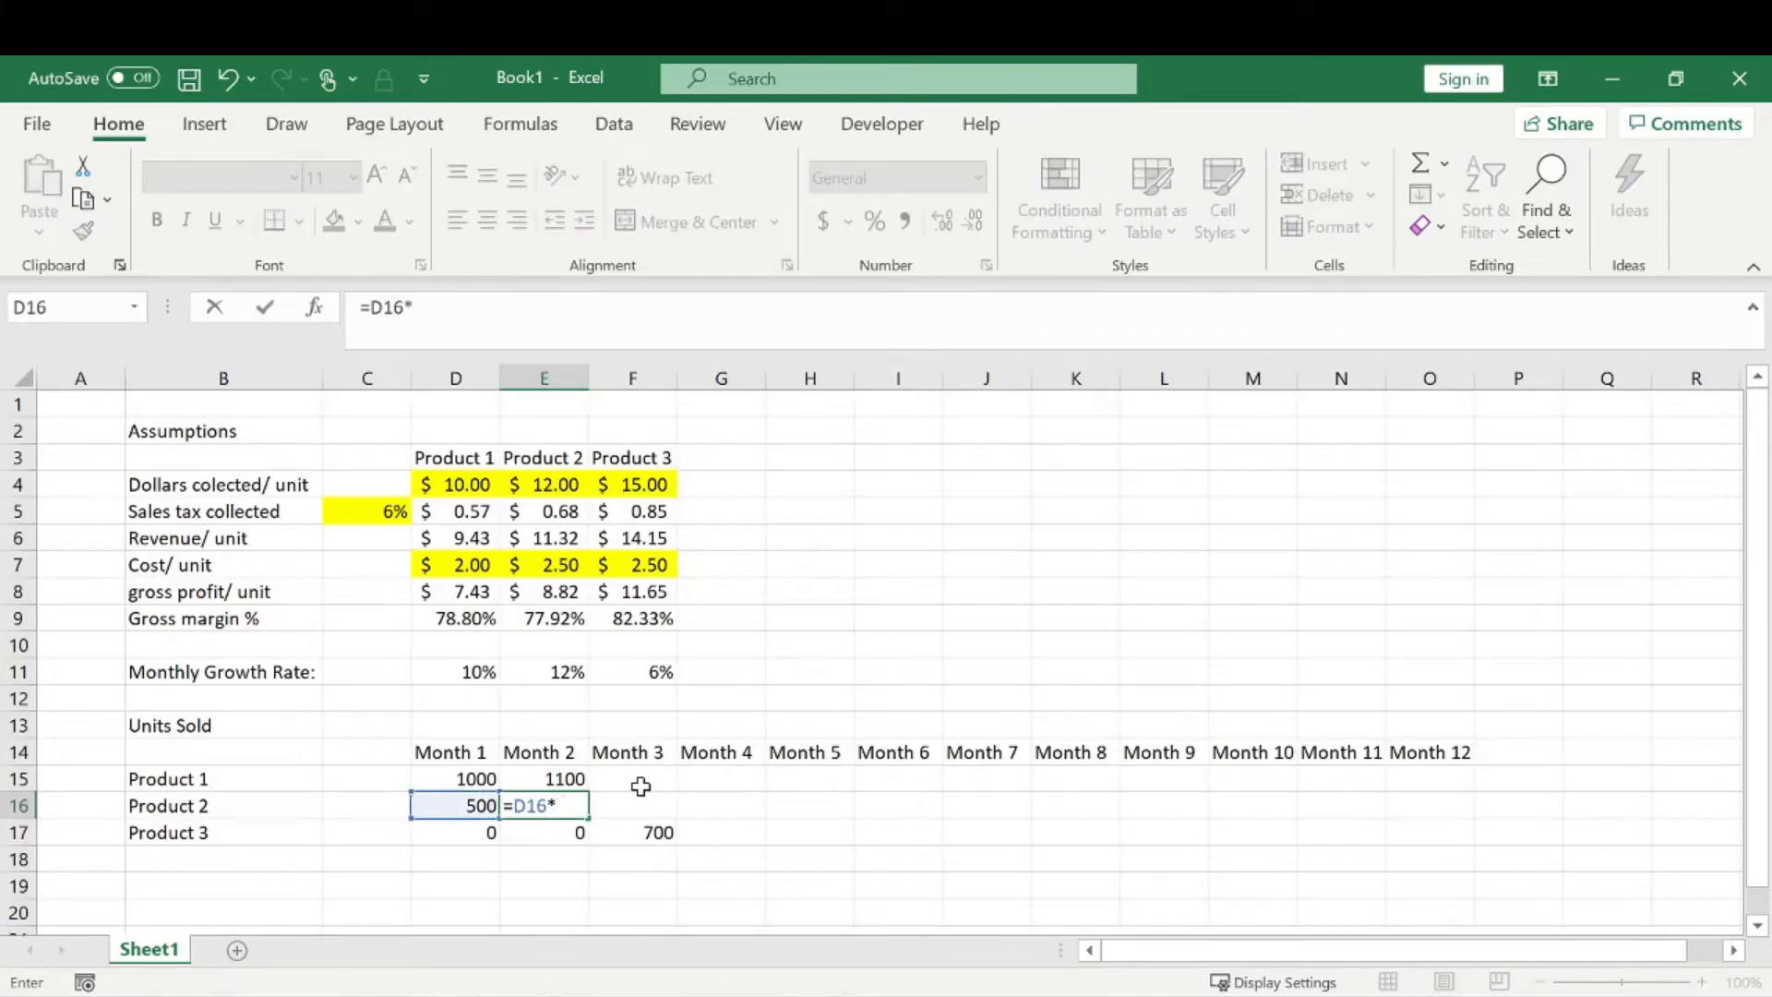
pyautogui.click(559, 678)
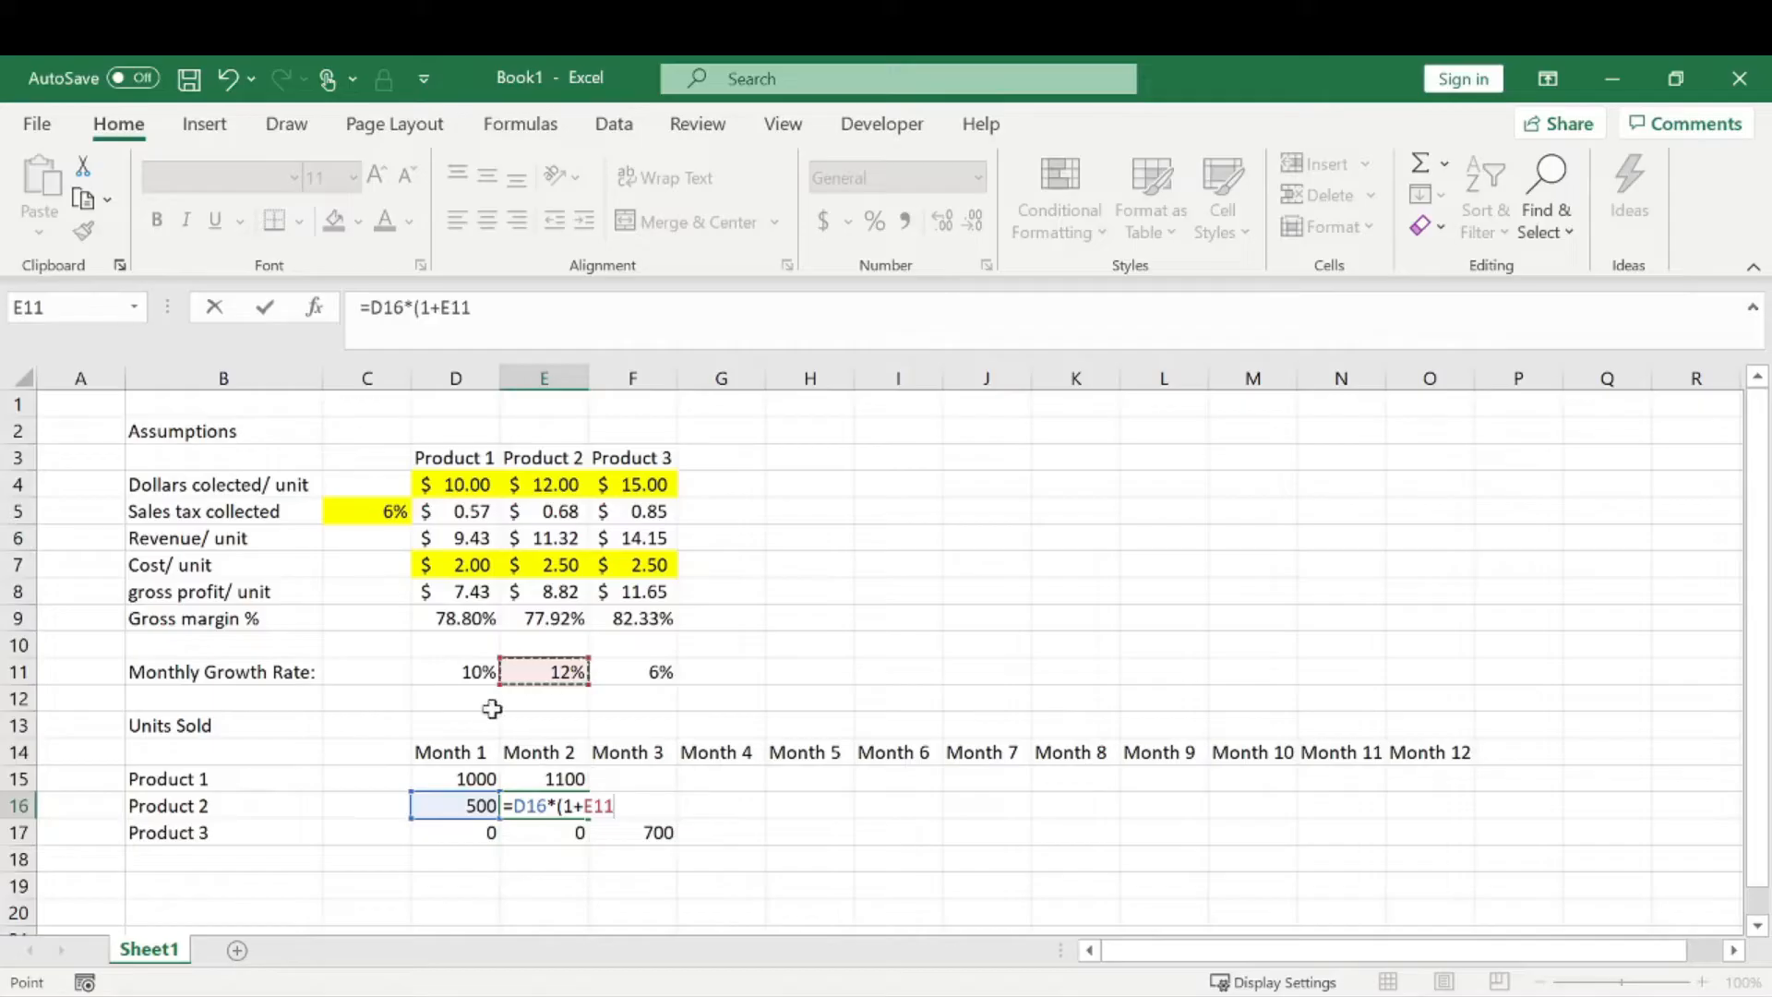
pyautogui.click(459, 307)
pyautogui.write('$')
pyautogui.click(444, 308)
pyautogui.write('$')
pyautogui.press('Return')
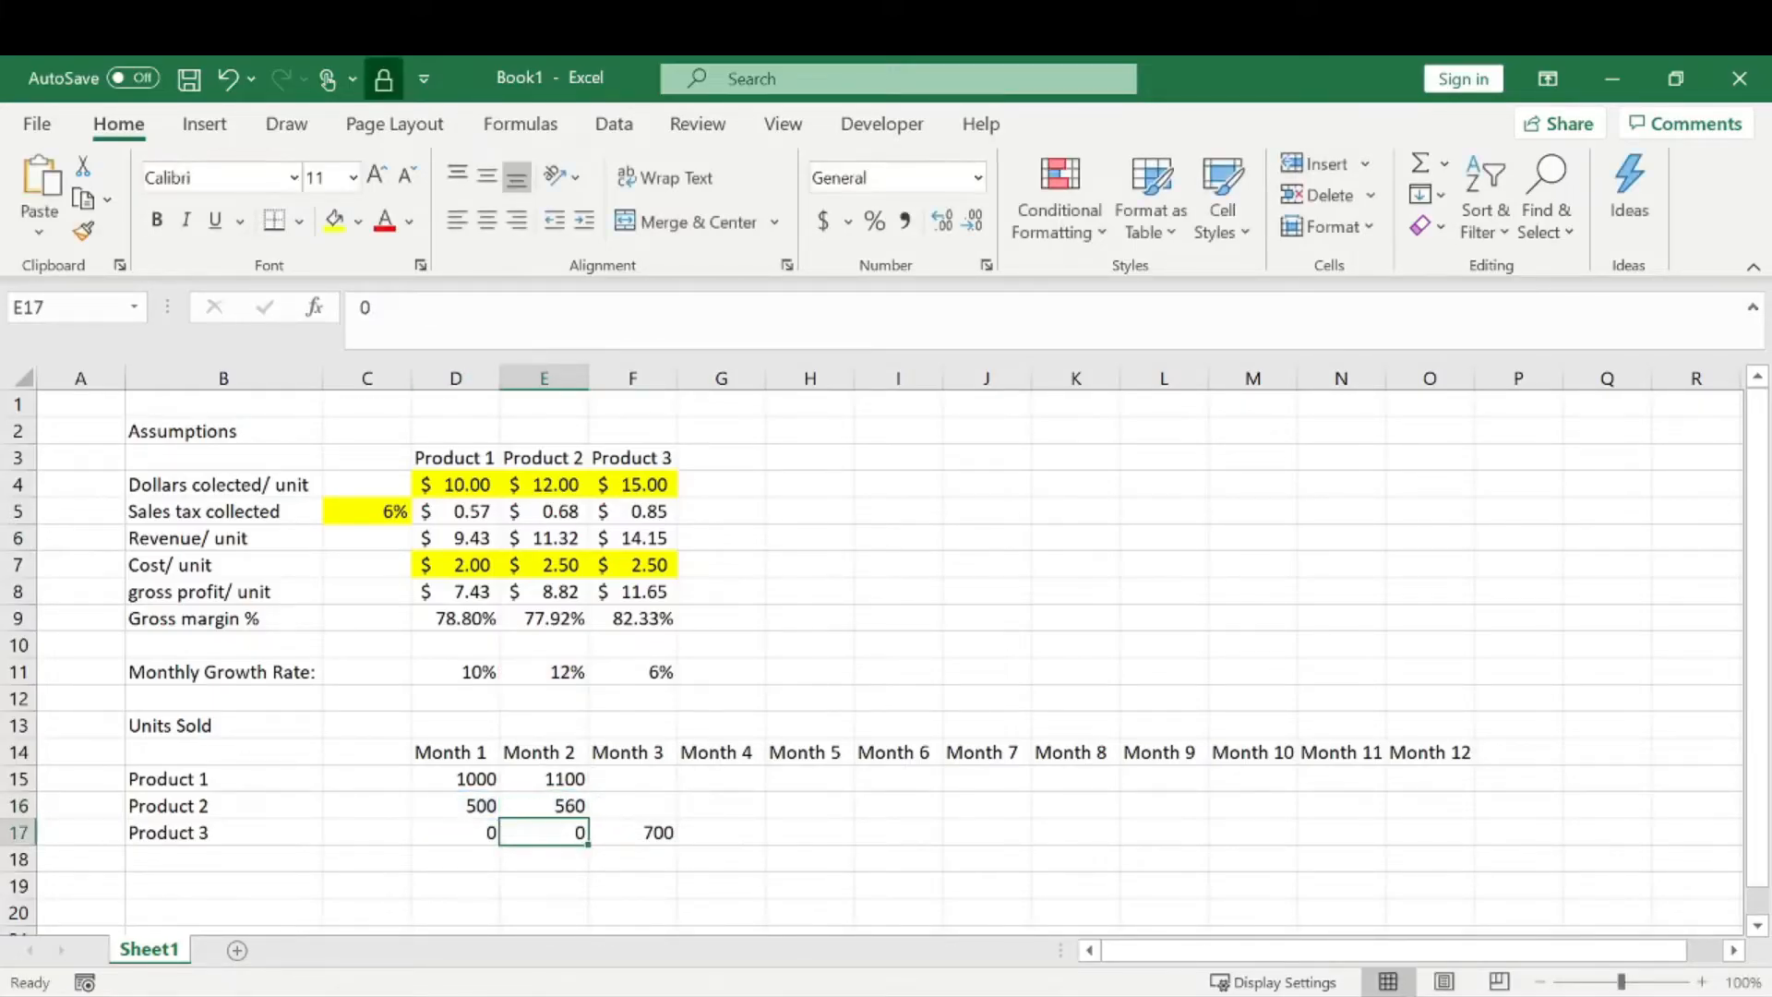
# - Calculate Product 3's Month 4 units in G17 as =F17*(1+$F$11), with the growth rate reference absolute
pyautogui.press('Right')
pyautogui.press('Right')
pyautogui.write('=')
pyautogui.press('Left')
pyautogui.write('*')
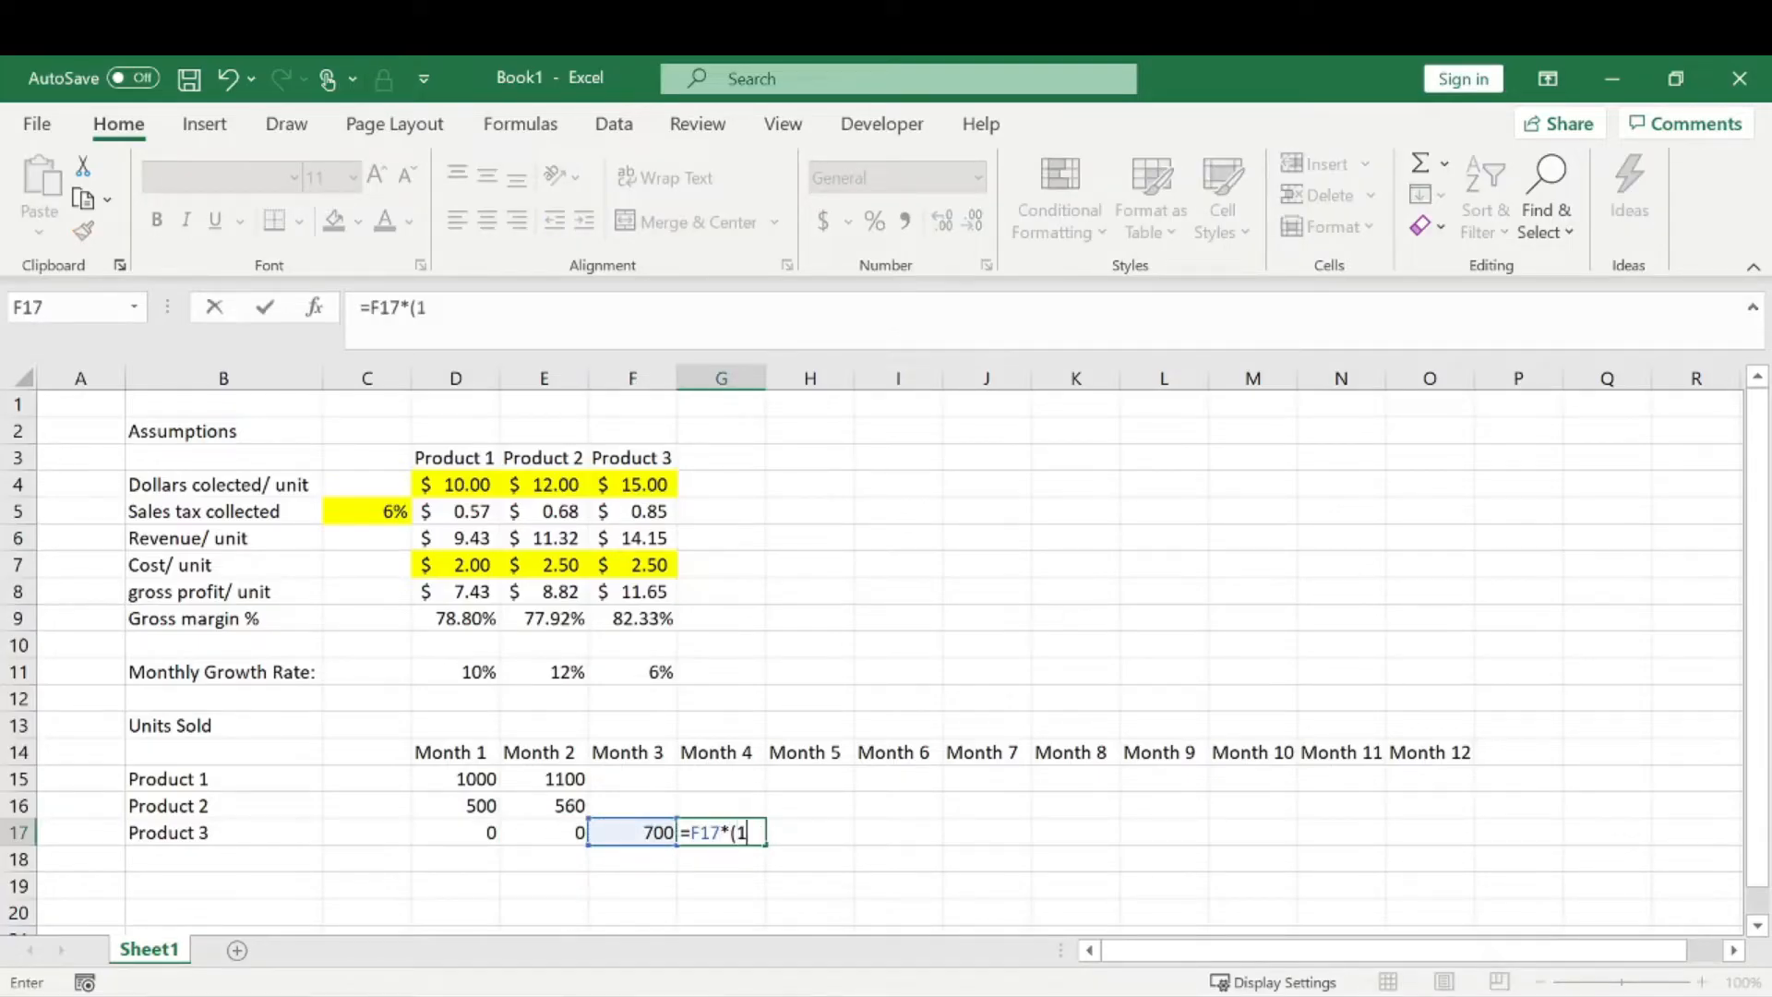
pyautogui.write('(1+')
pyautogui.click(635, 665)
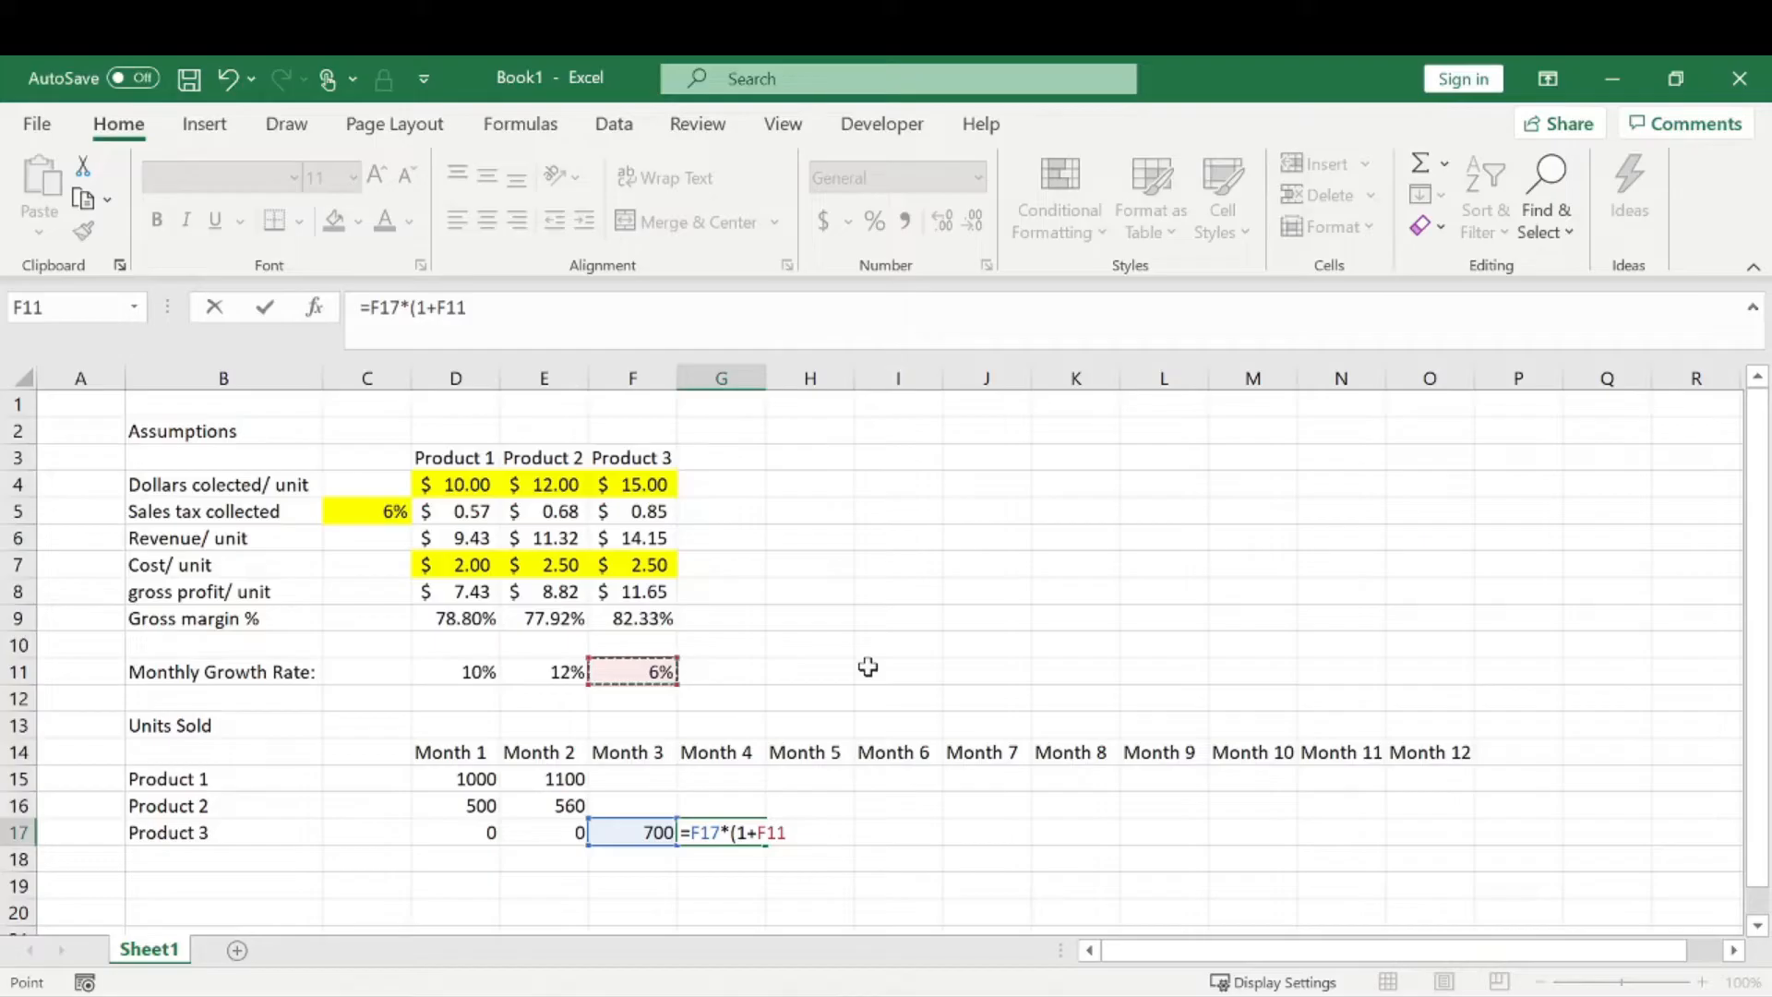
pyautogui.click(447, 307)
pyautogui.write('$F')
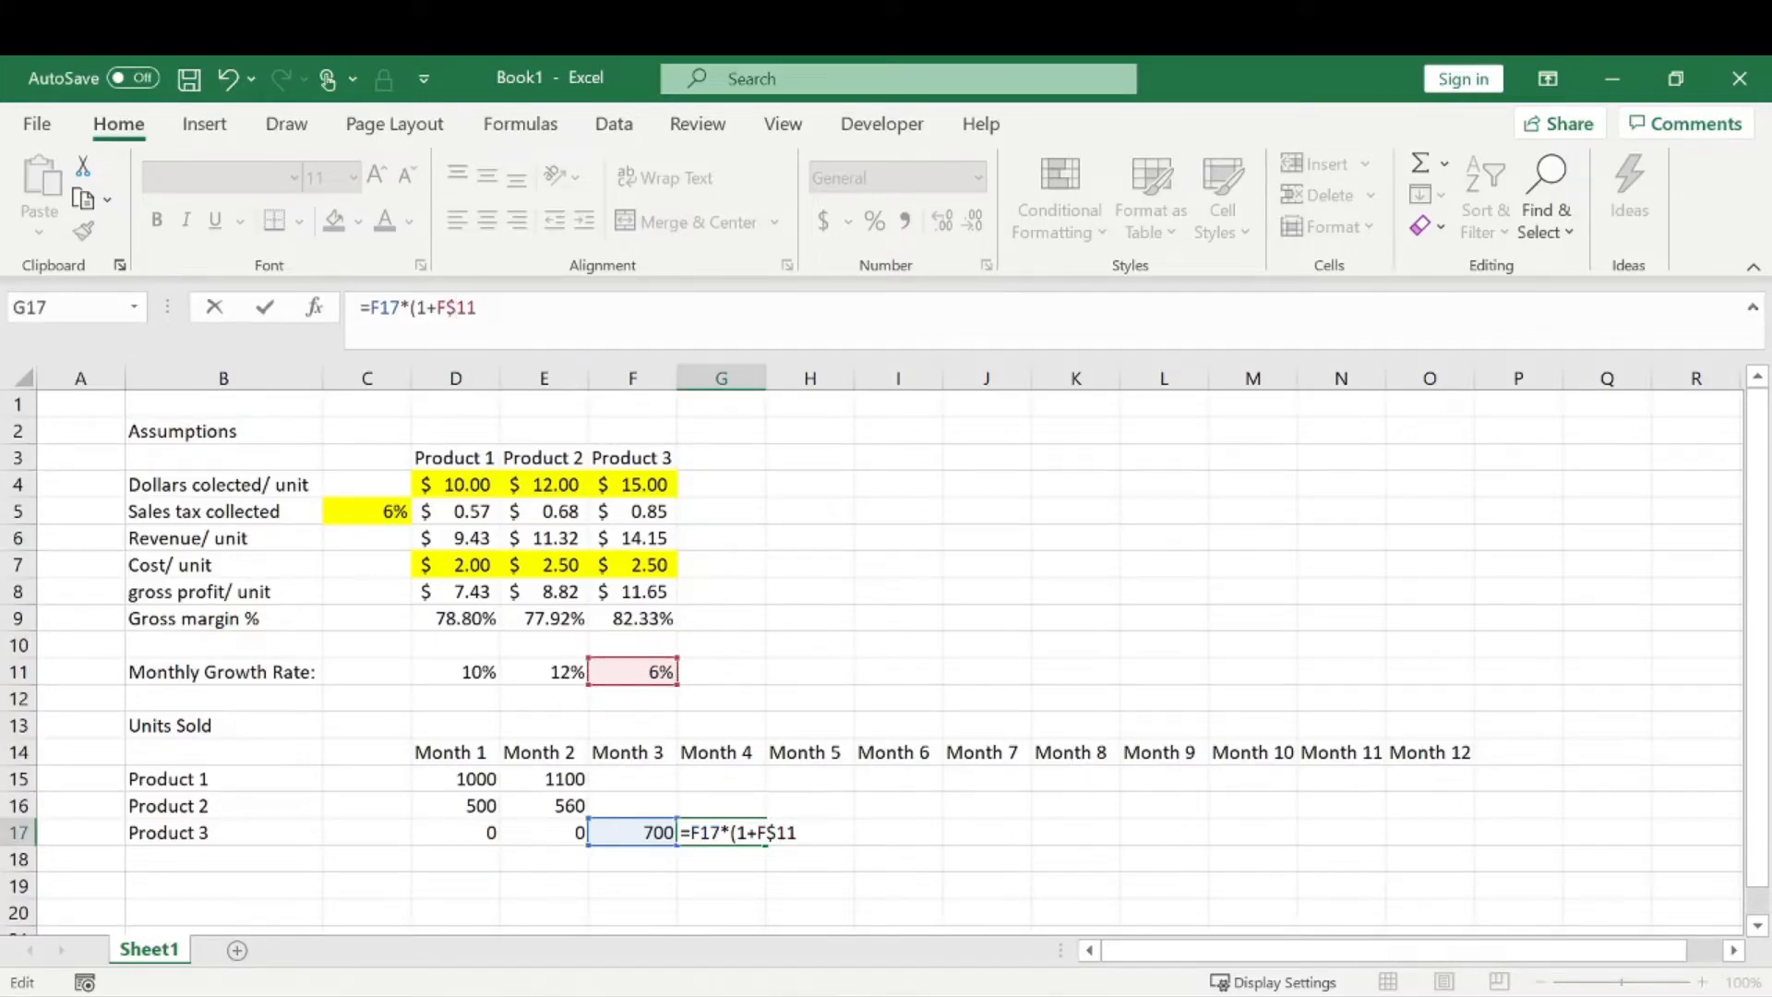
pyautogui.write('$')
pyautogui.press('Return')
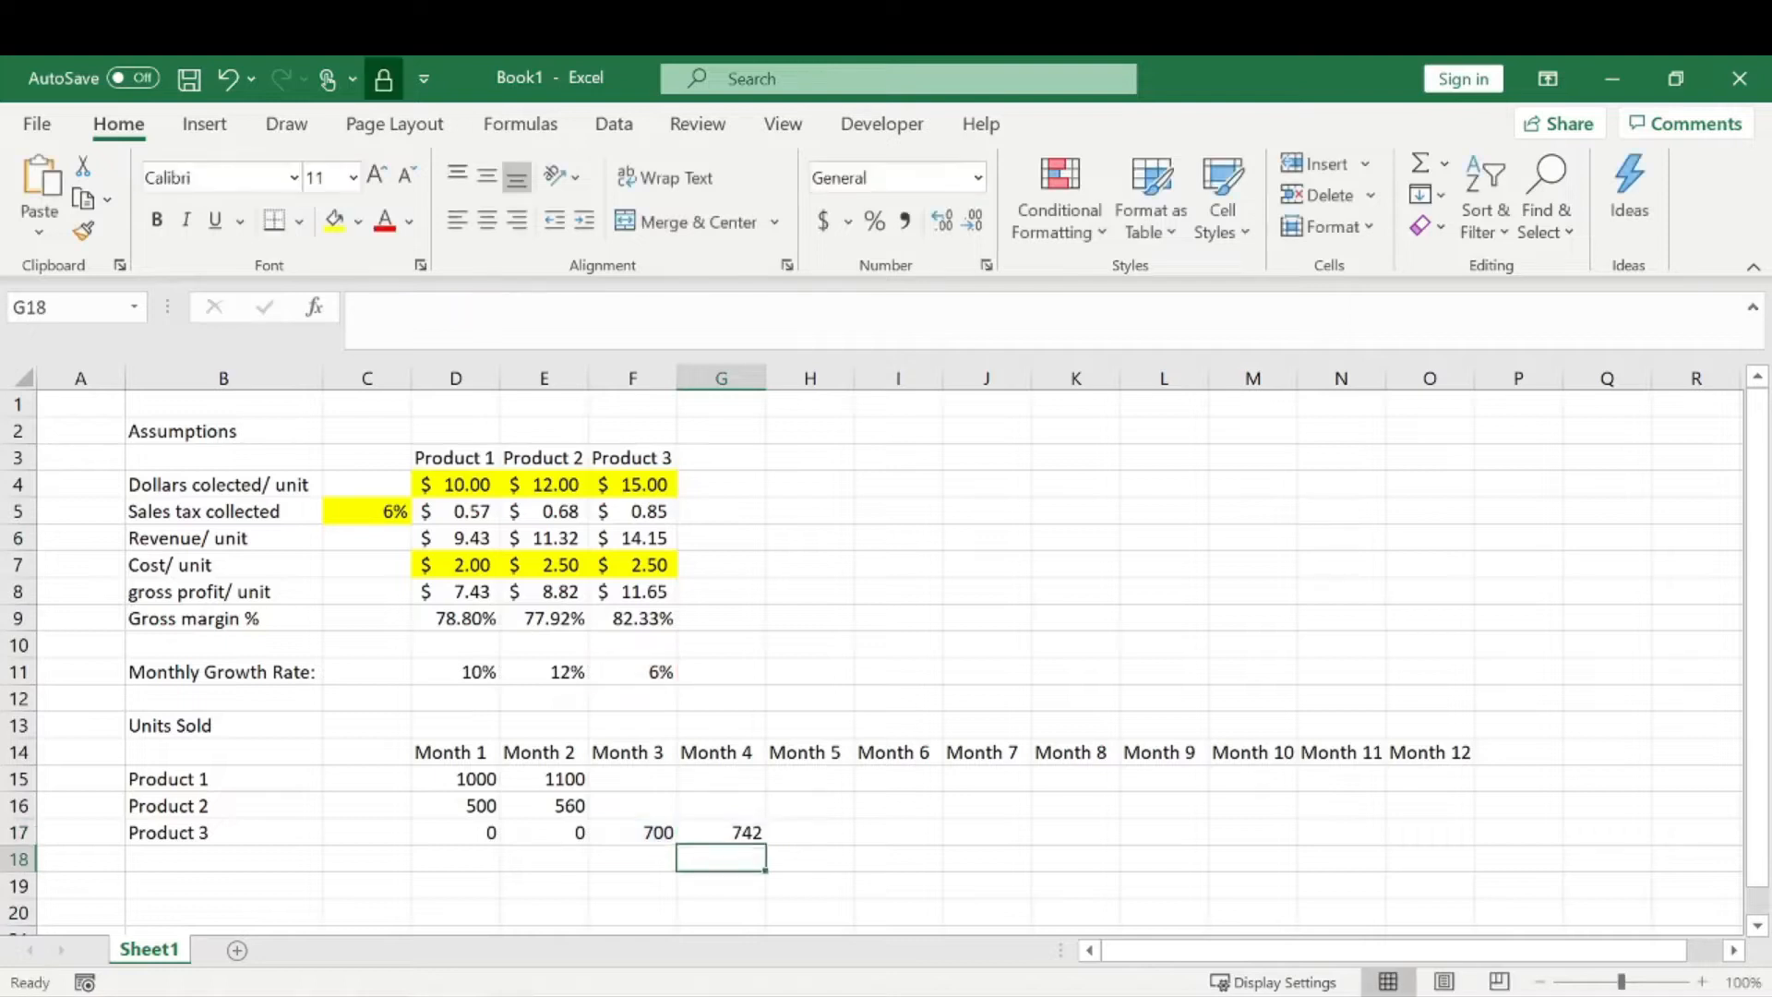
# - Fill the unit growth formulas in E15:E16 and G17 across through Month 12 in column O
pyautogui.moveTo(566, 785); pyautogui.dragTo(1458, 805)
pyautogui.click(752, 834)
pyautogui.moveTo(765, 844); pyautogui.dragTo(1442, 842)
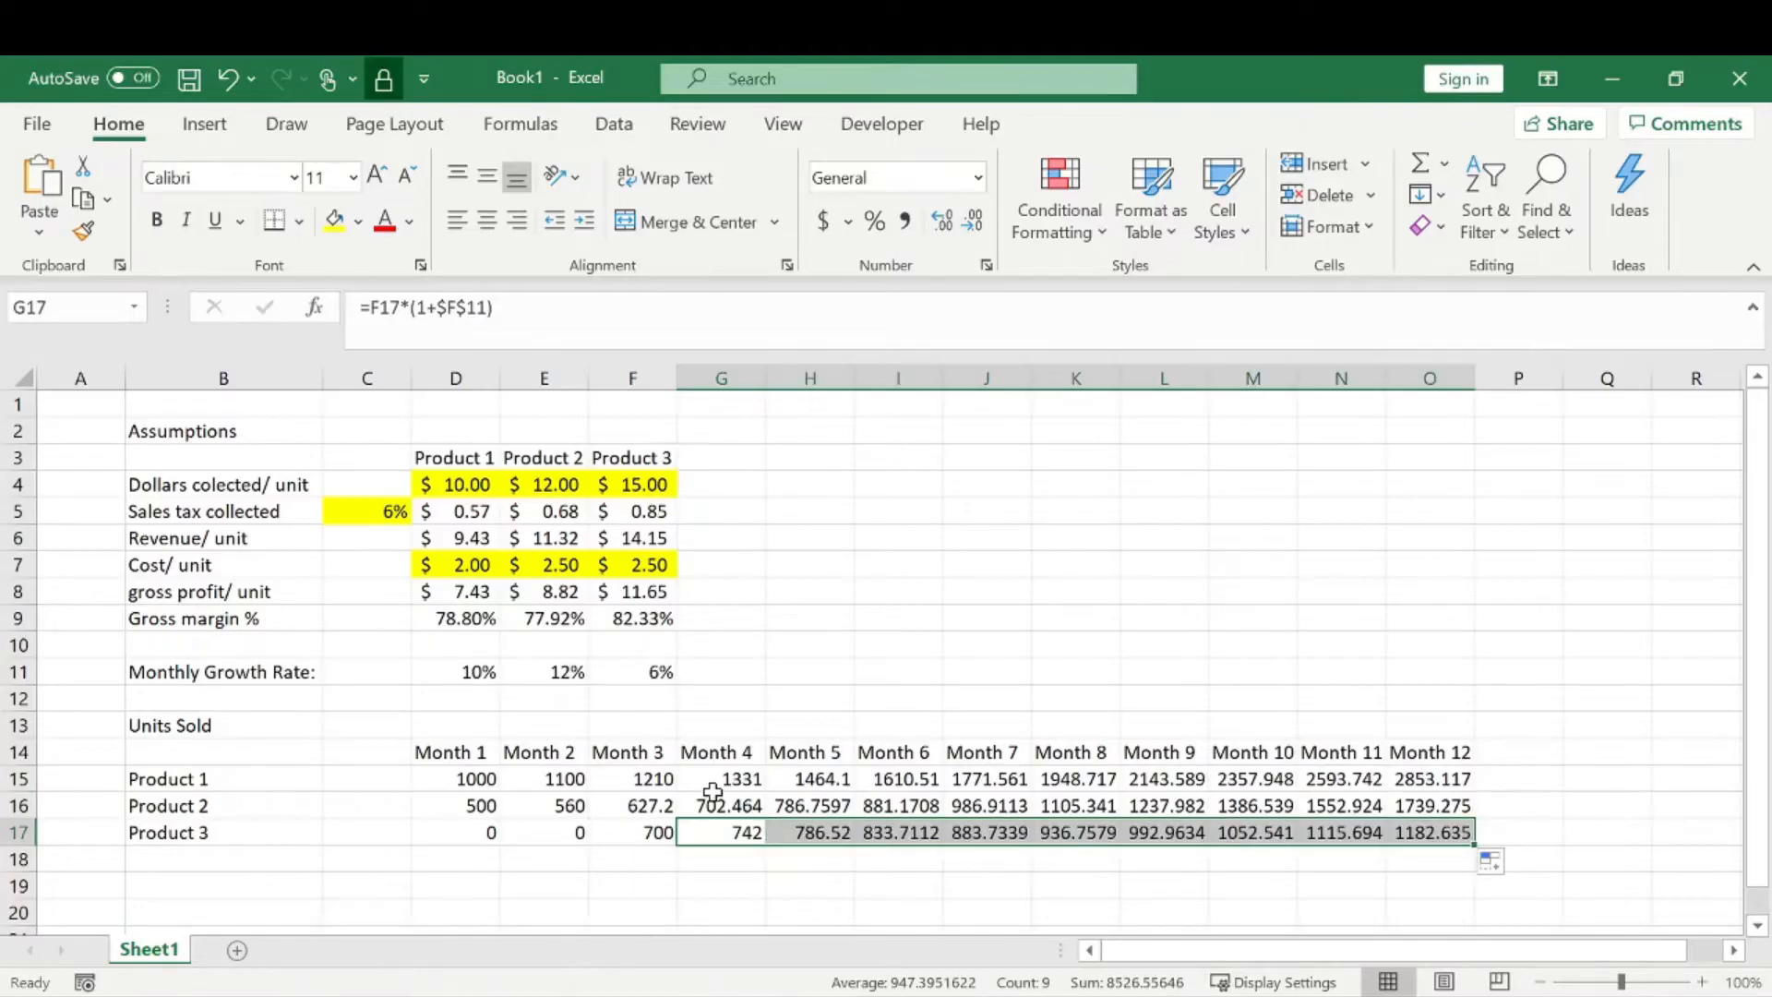
# - Format the projected units in F15:O17 as whole numbers without decimal places
pyautogui.moveTo(654, 782); pyautogui.dragTo(1444, 836)
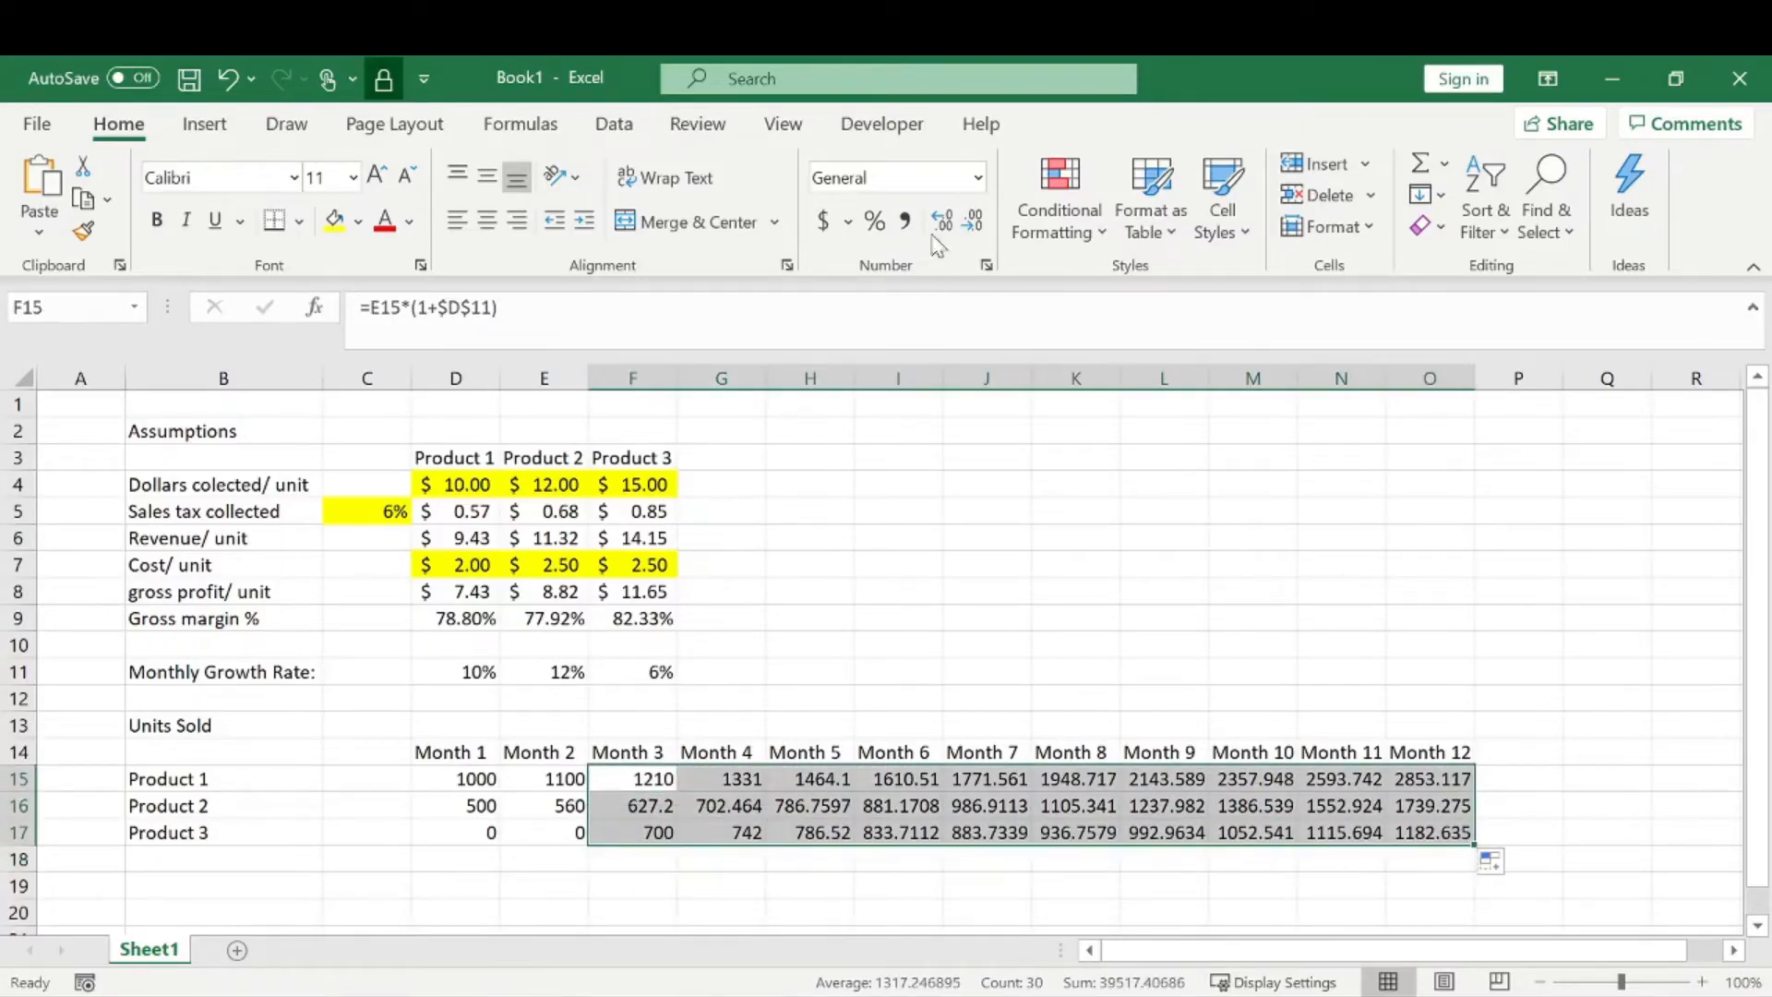
pyautogui.click(966, 228)
pyautogui.click(1234, 591)
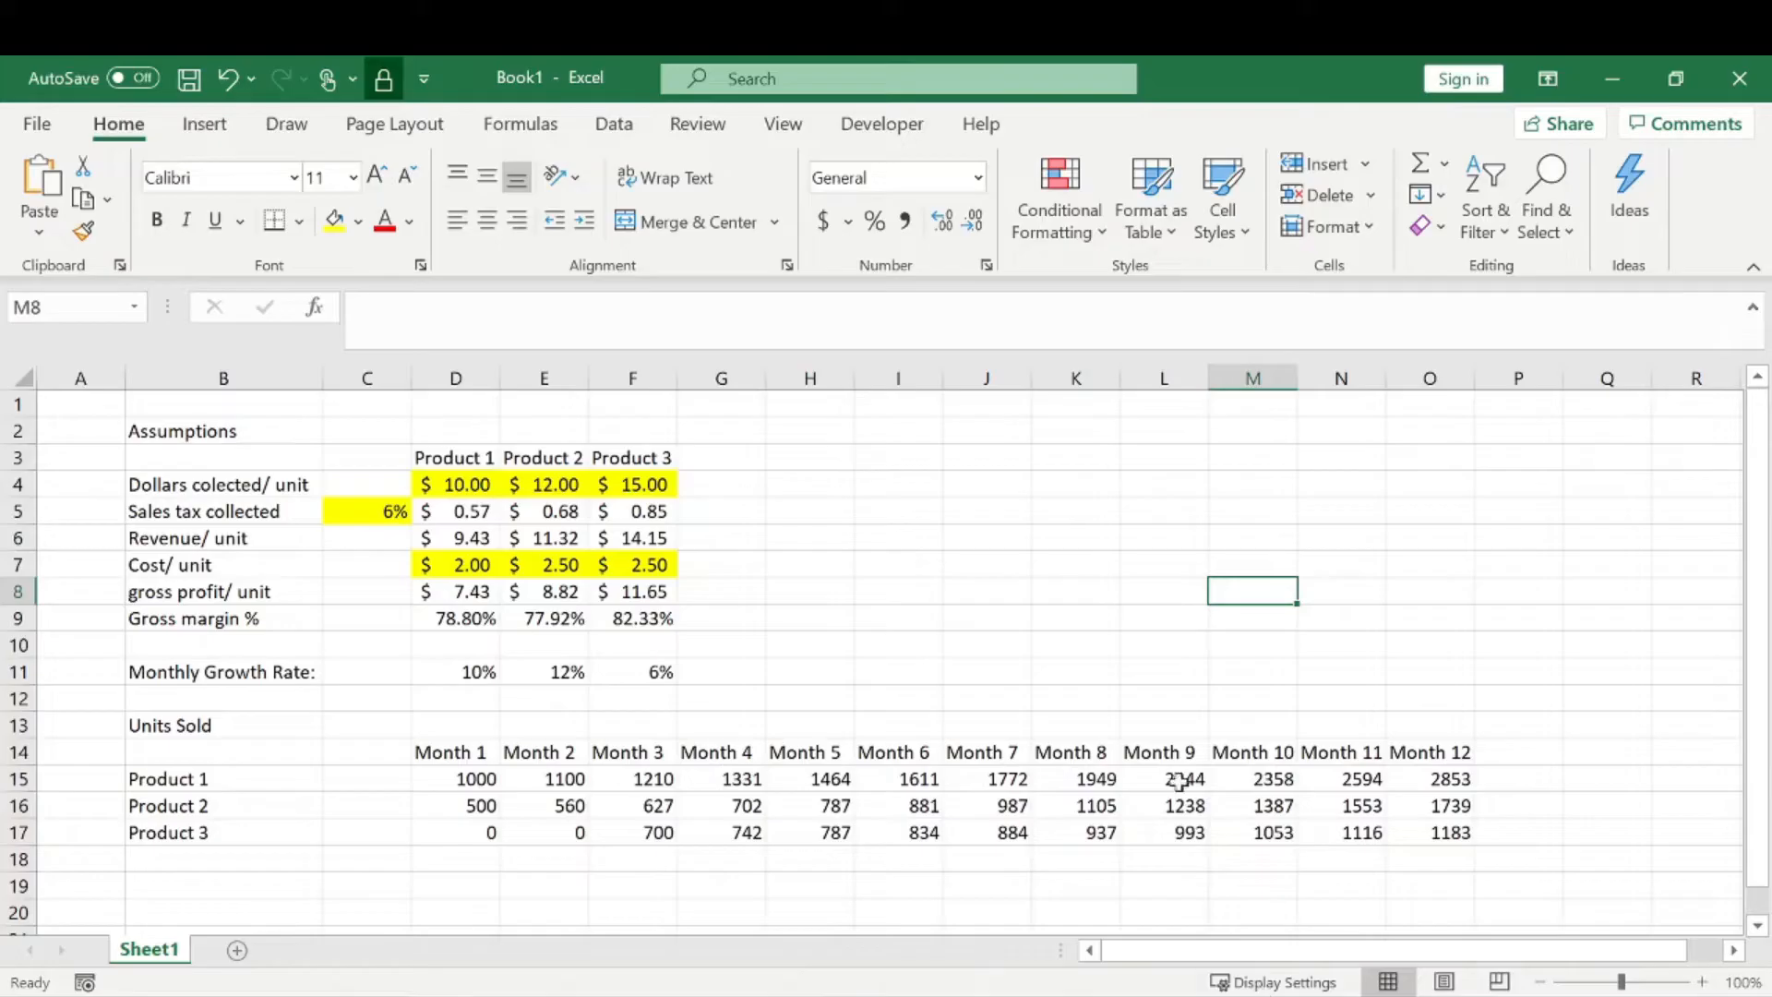
# - Add the heading Totals in P14, beside the Month 12 heading
pyautogui.click(1527, 750)
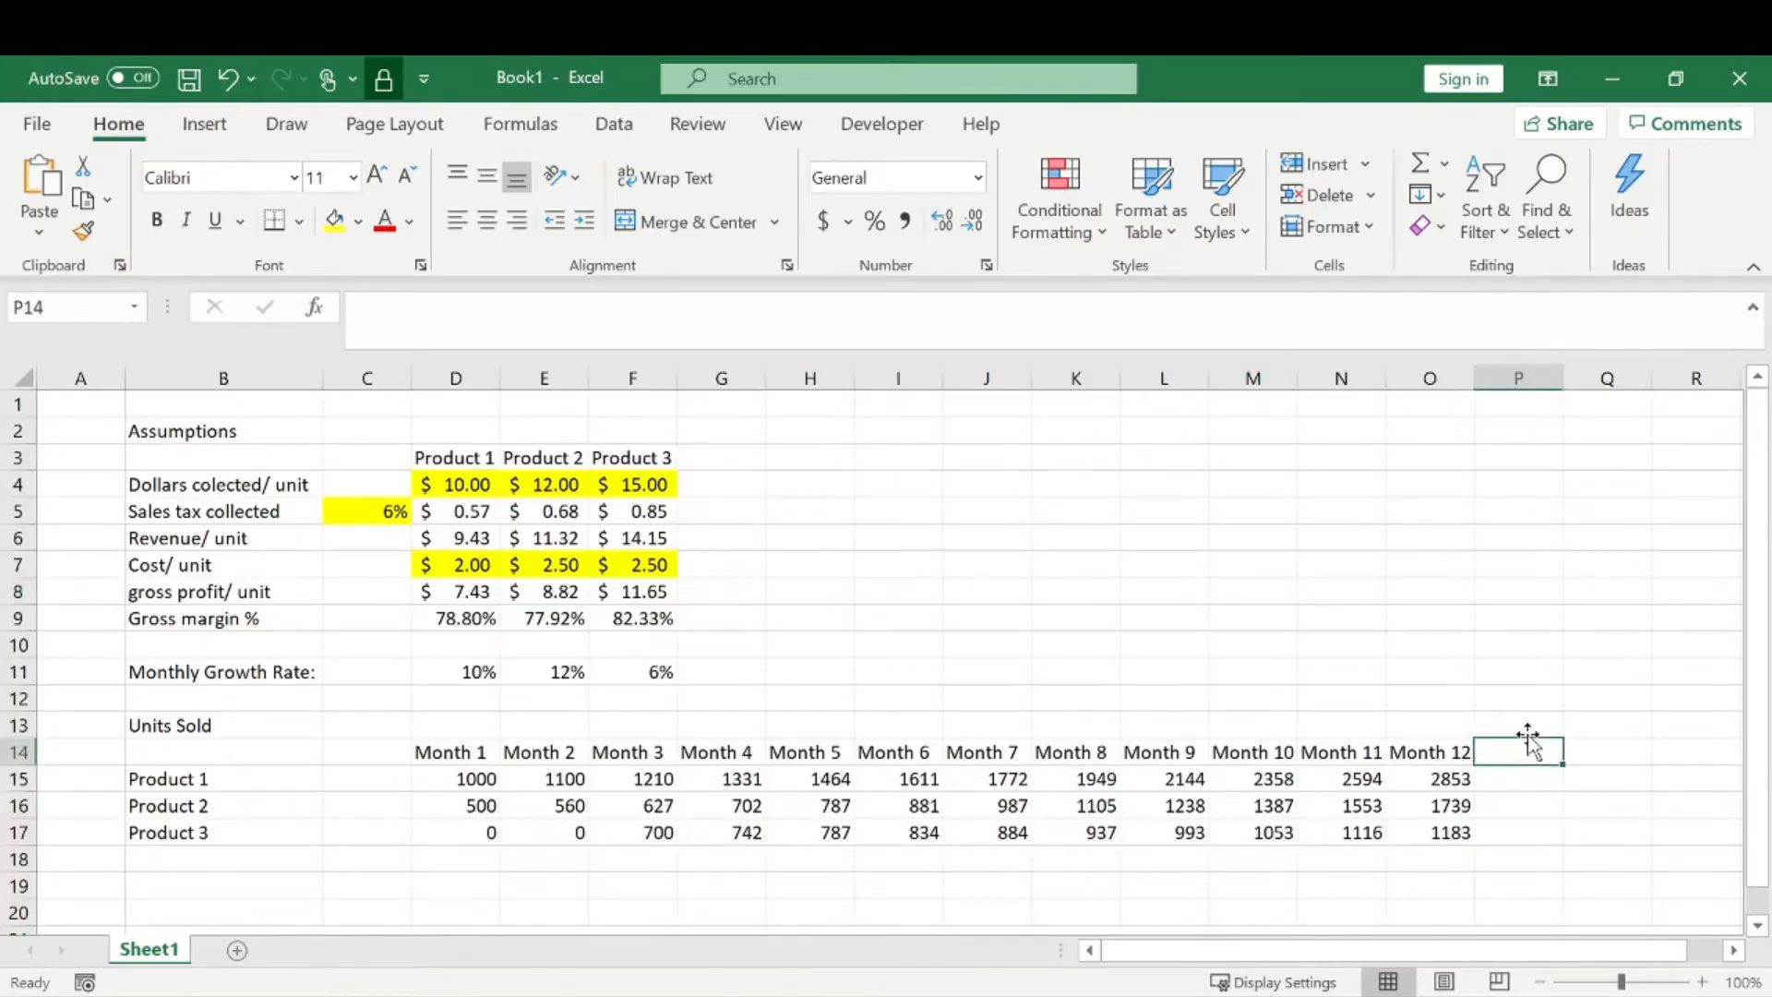
pyautogui.write('WT')
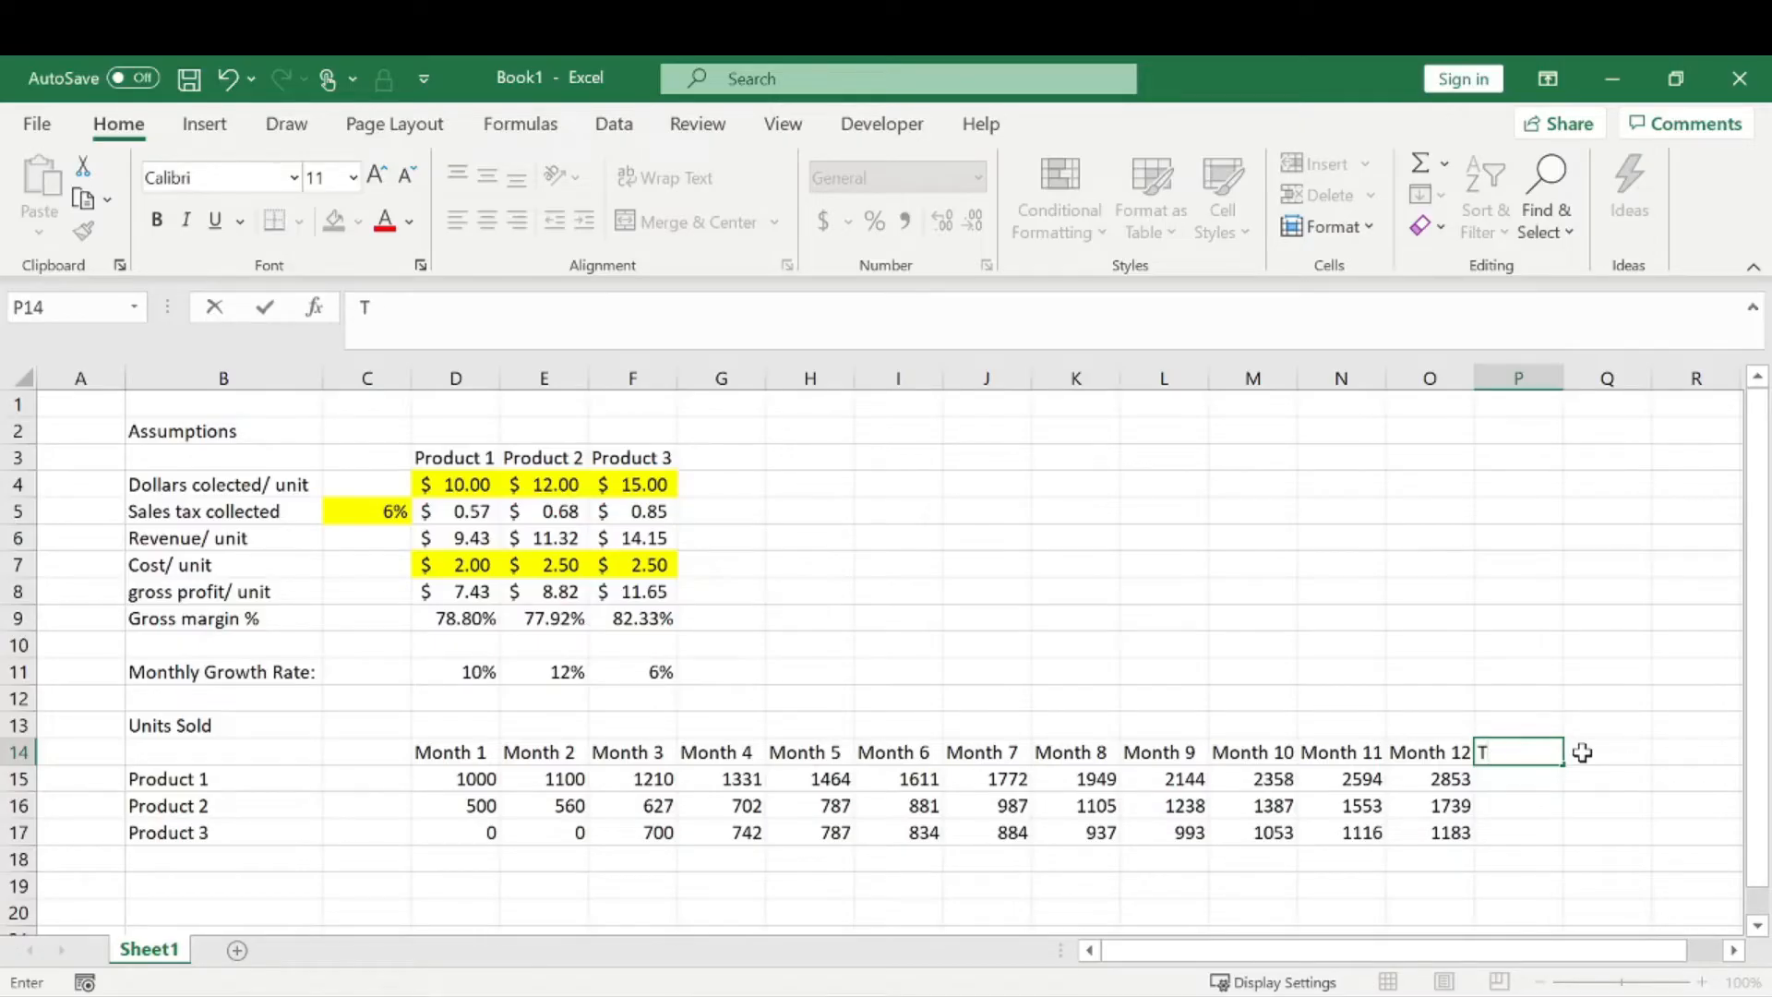
pyautogui.write('ls')
pyautogui.press('Return')
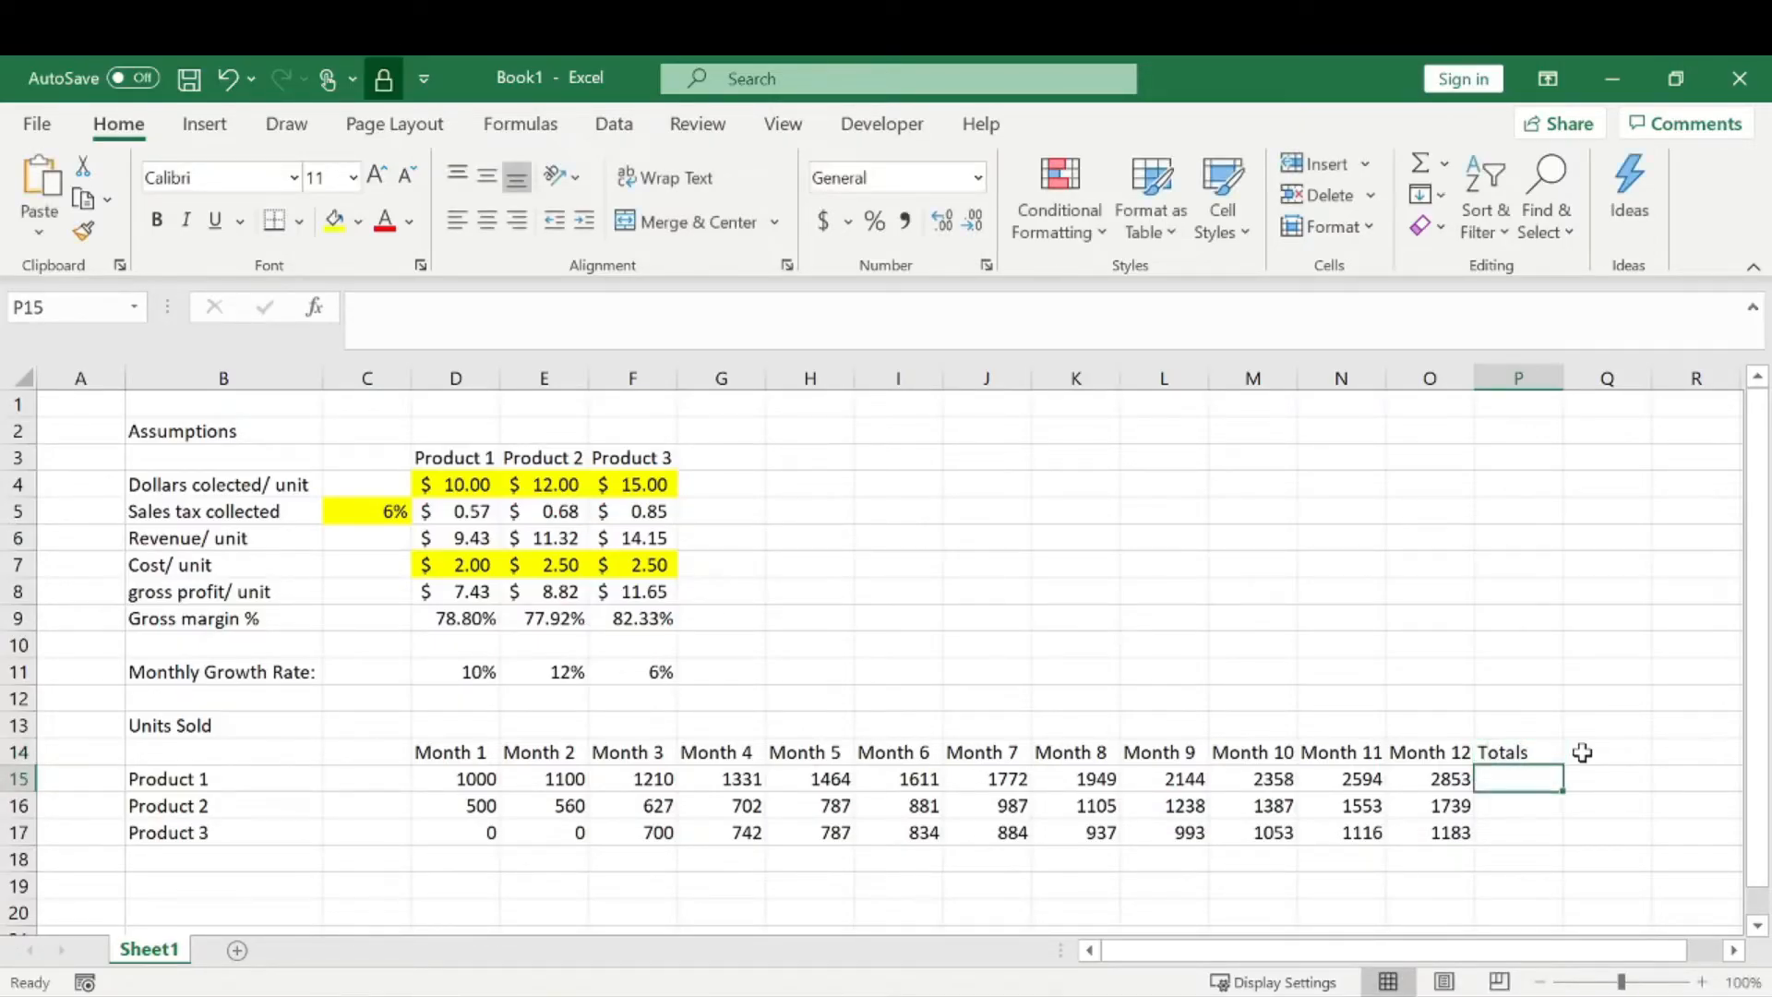
# - Total Product 1's units in P15 with =SUM(D15:O15) and fill the formula down to P17
pyautogui.write('=SUM(')
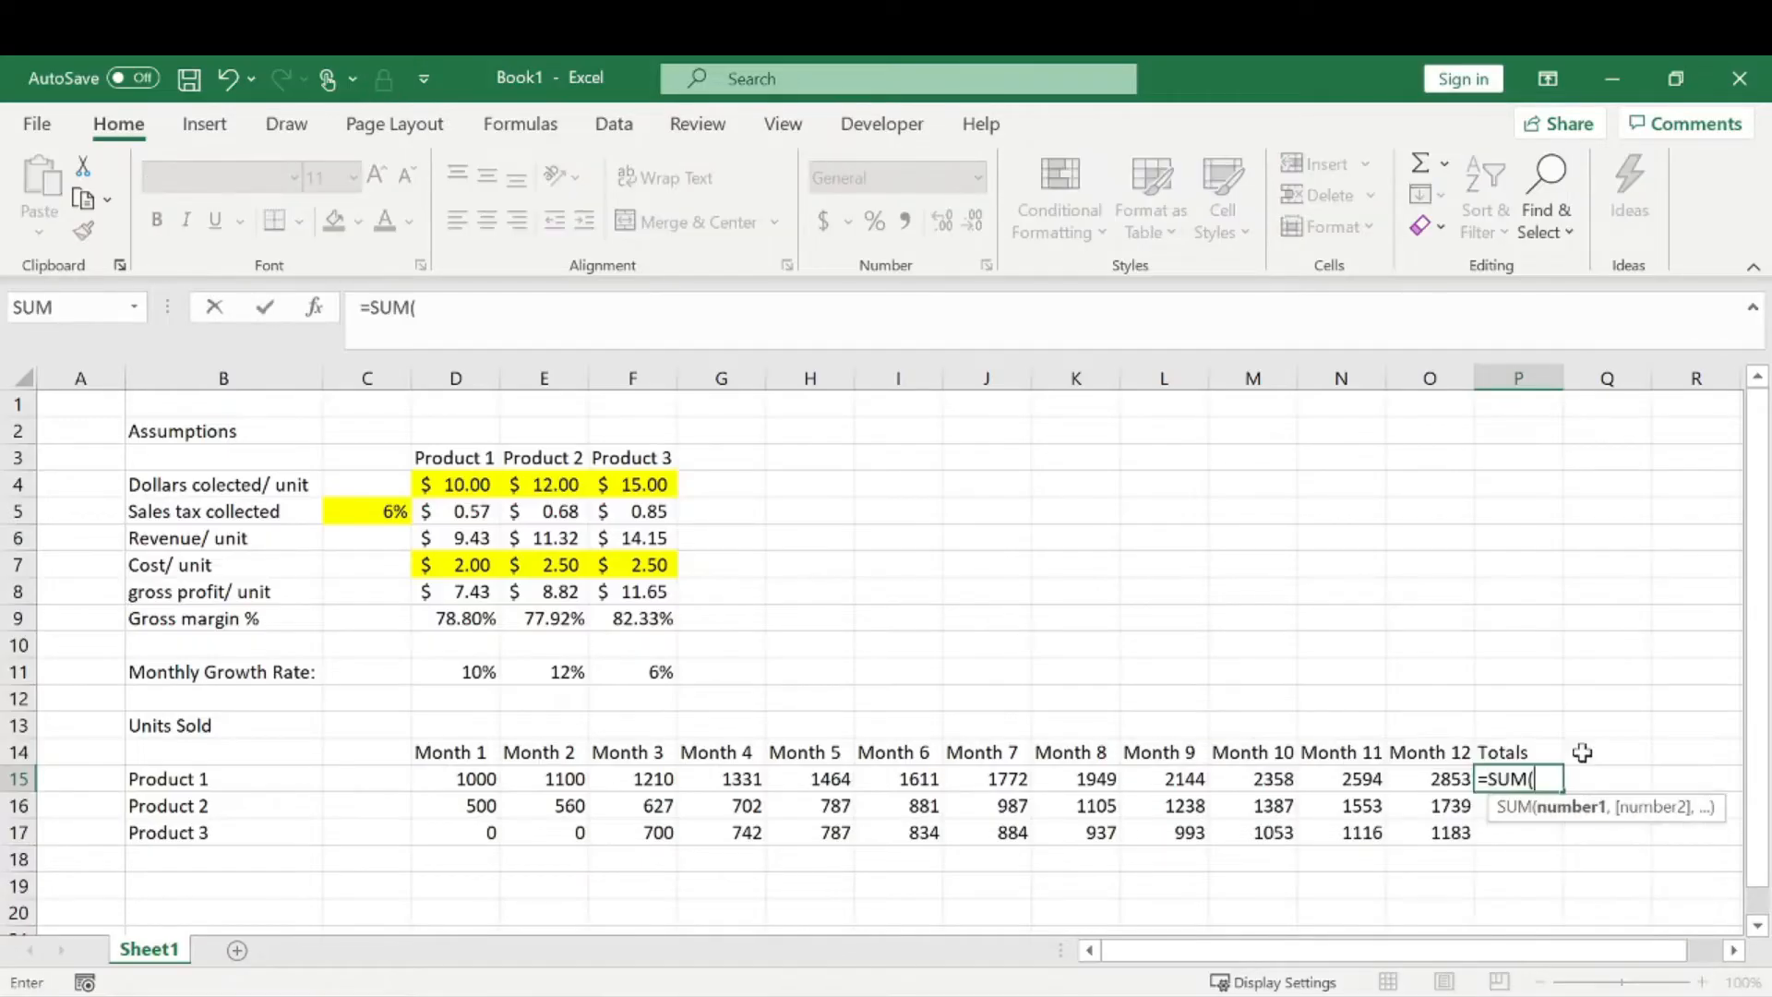
pyautogui.moveTo(453, 782); pyautogui.dragTo(1449, 777)
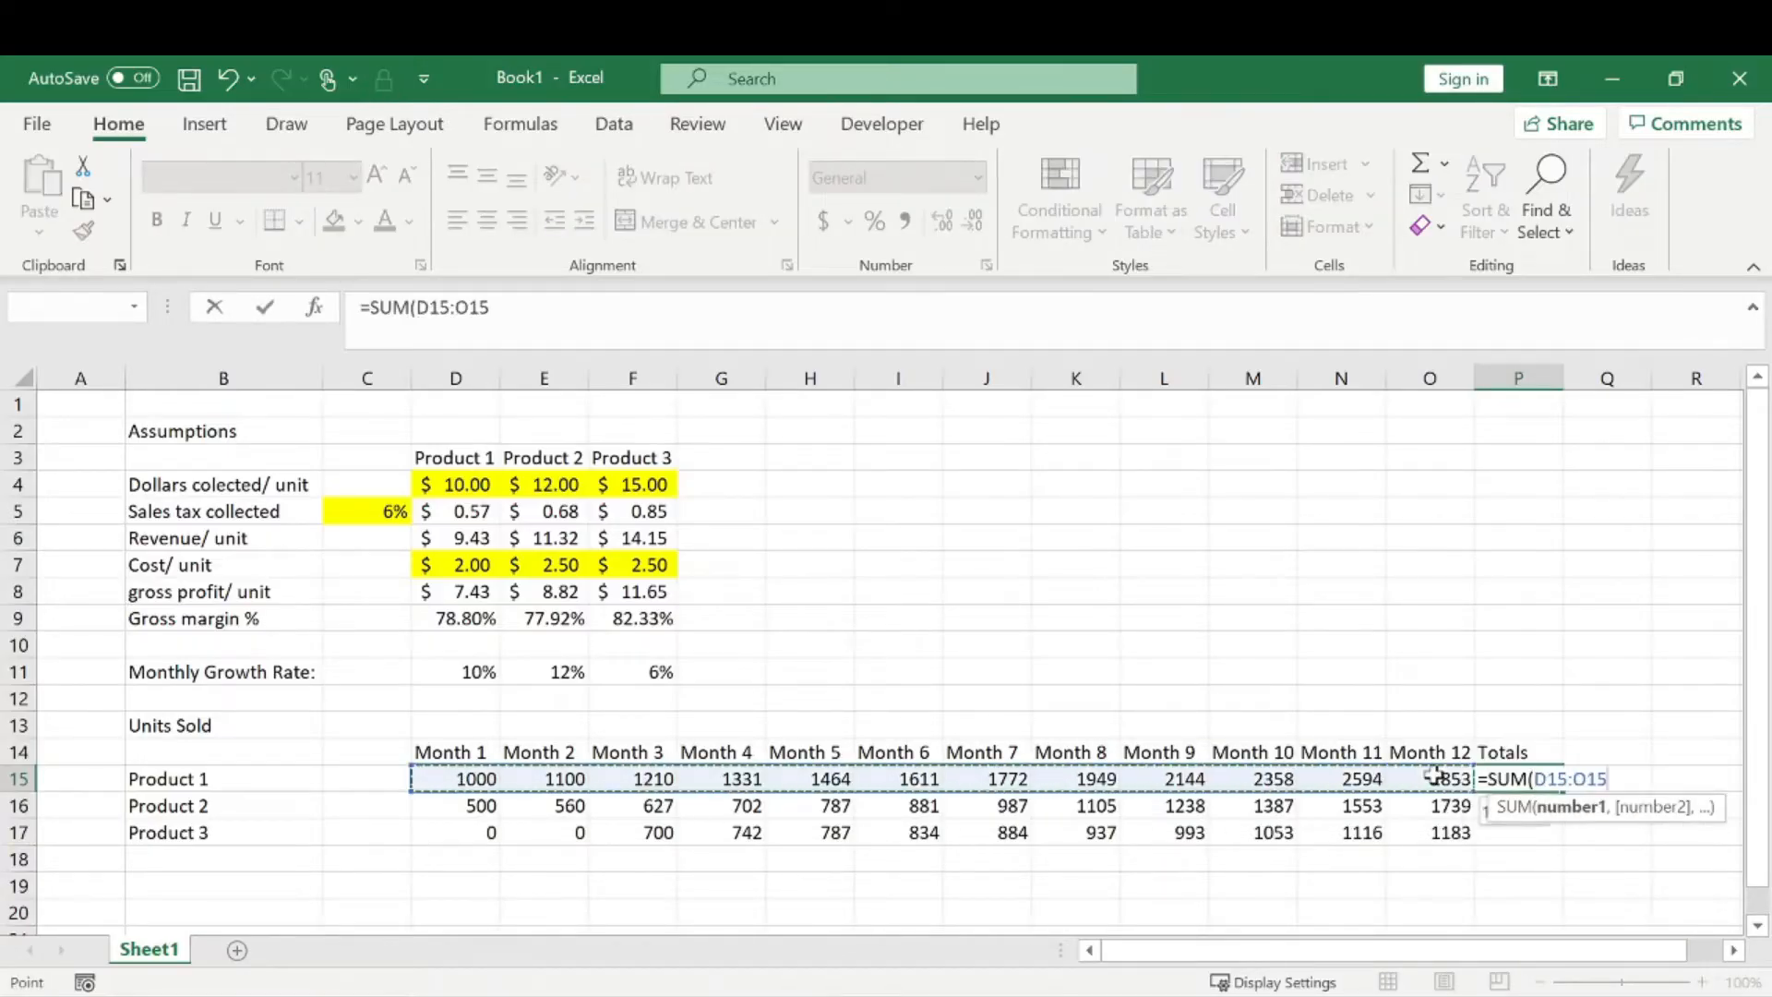
pyautogui.press('Return')
pyautogui.click(1529, 780)
pyautogui.moveTo(1566, 793); pyautogui.dragTo(1530, 837)
pyautogui.click(1587, 778)
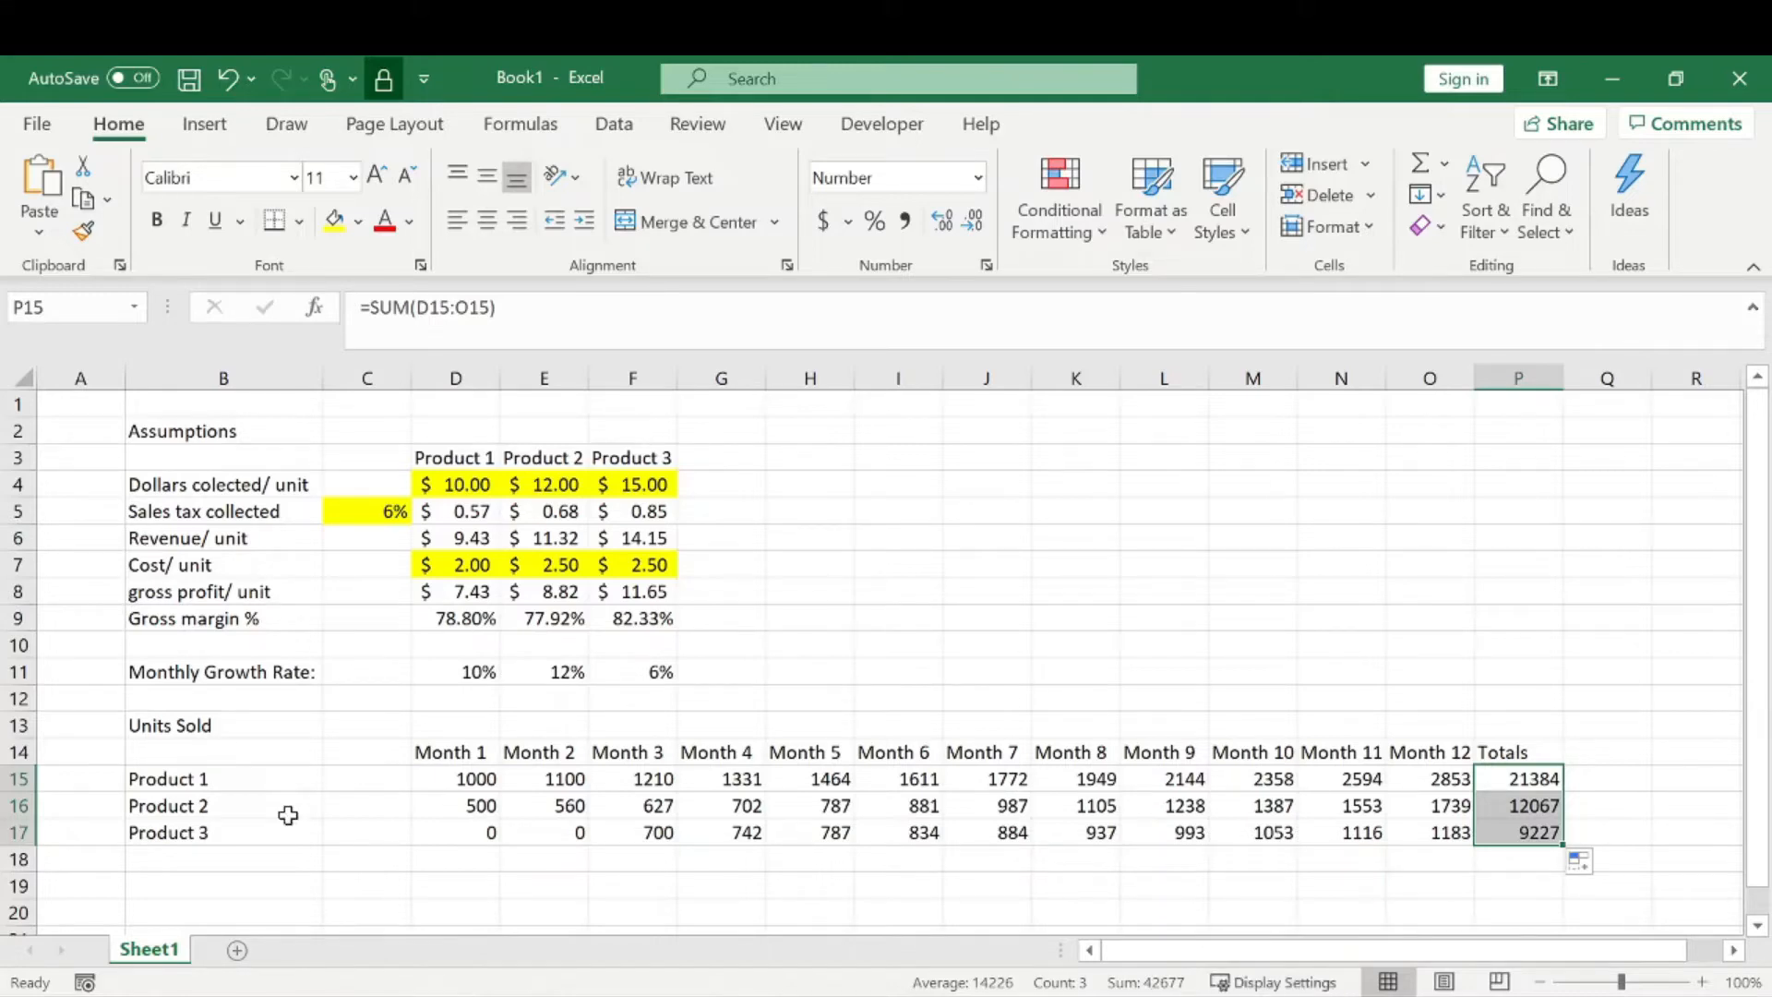
# - Enter the section title Pro Forma Income Statement in B19 and auto-fit column B to it
pyautogui.click(1061, 817)
pyautogui.scroll(-2, 1052, 812)
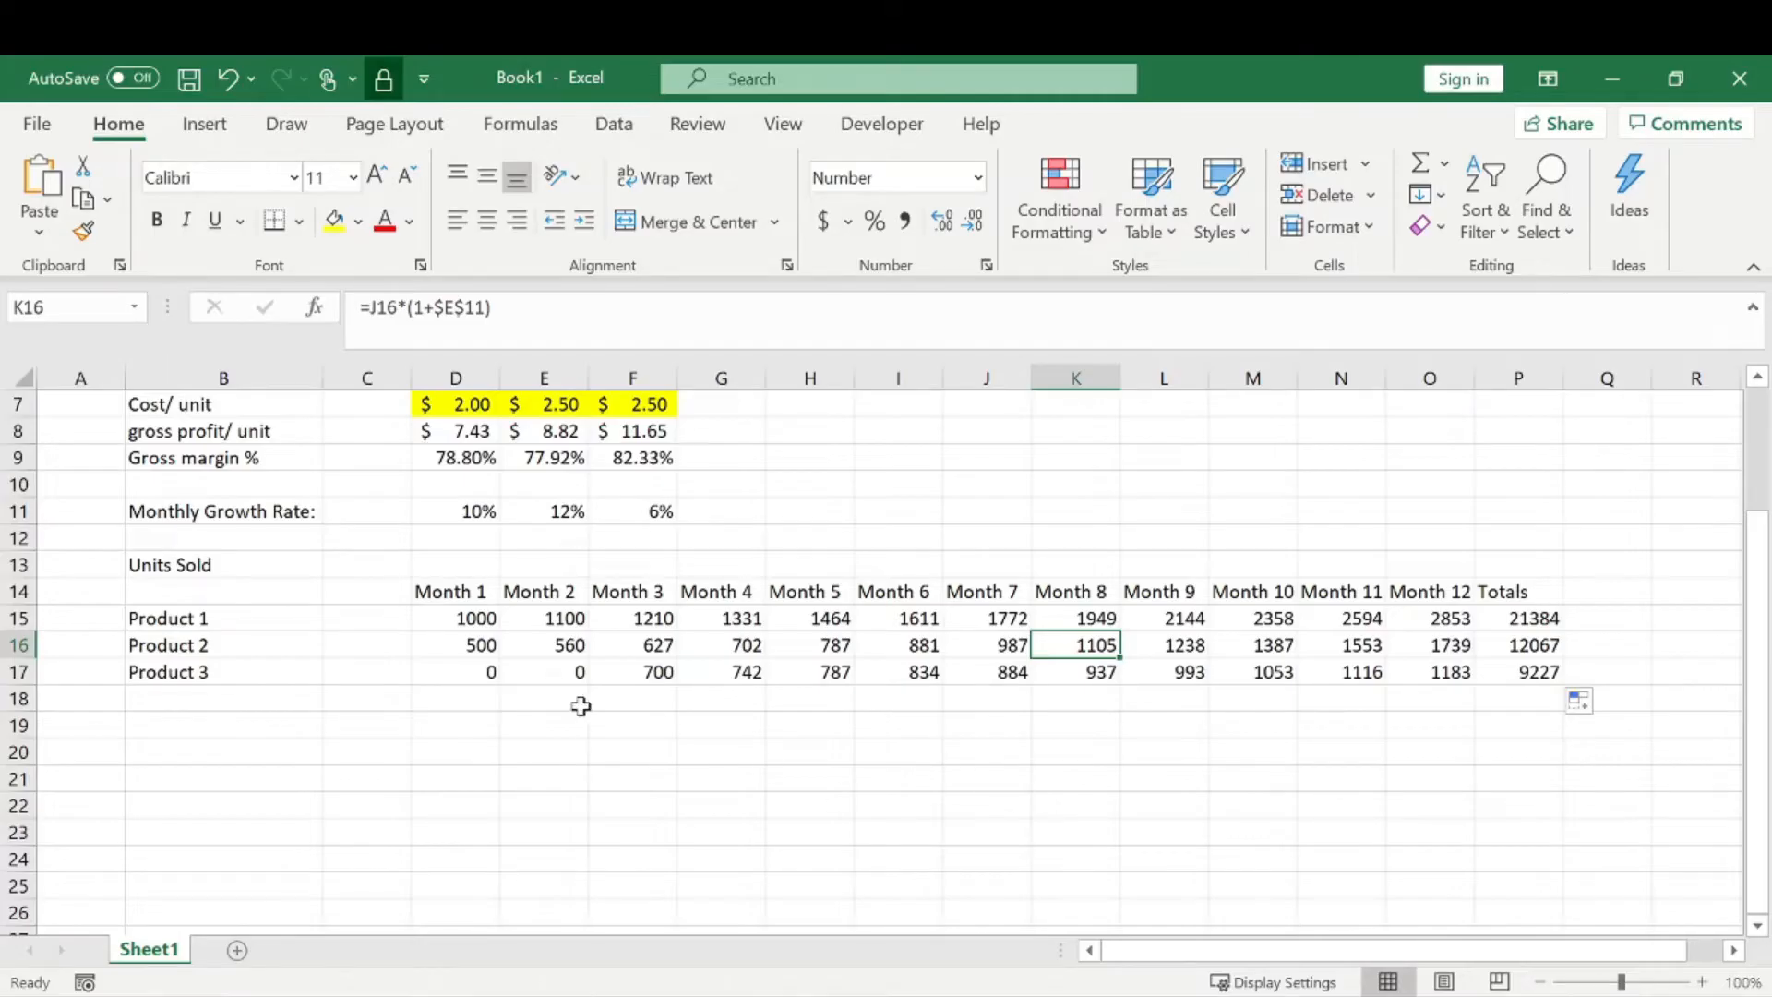
pyautogui.click(202, 723)
pyautogui.write('Pro')
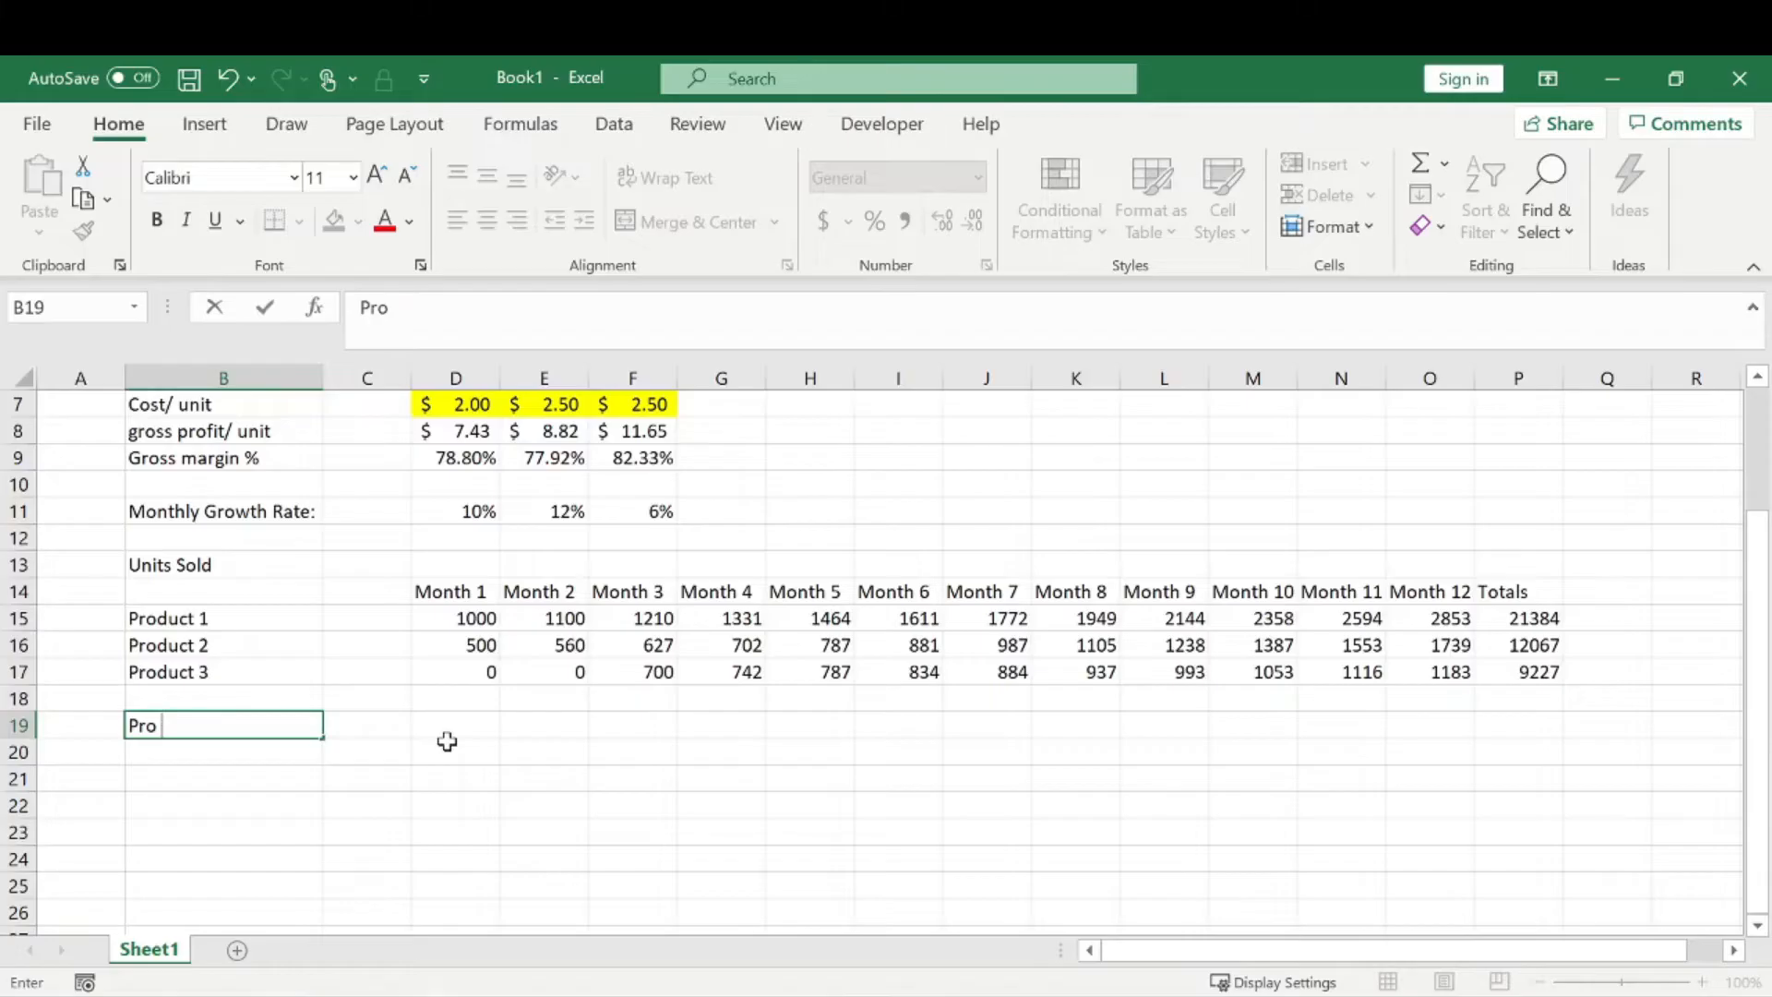
pyautogui.write(' Forma Income Statement')
pyautogui.press('Return')
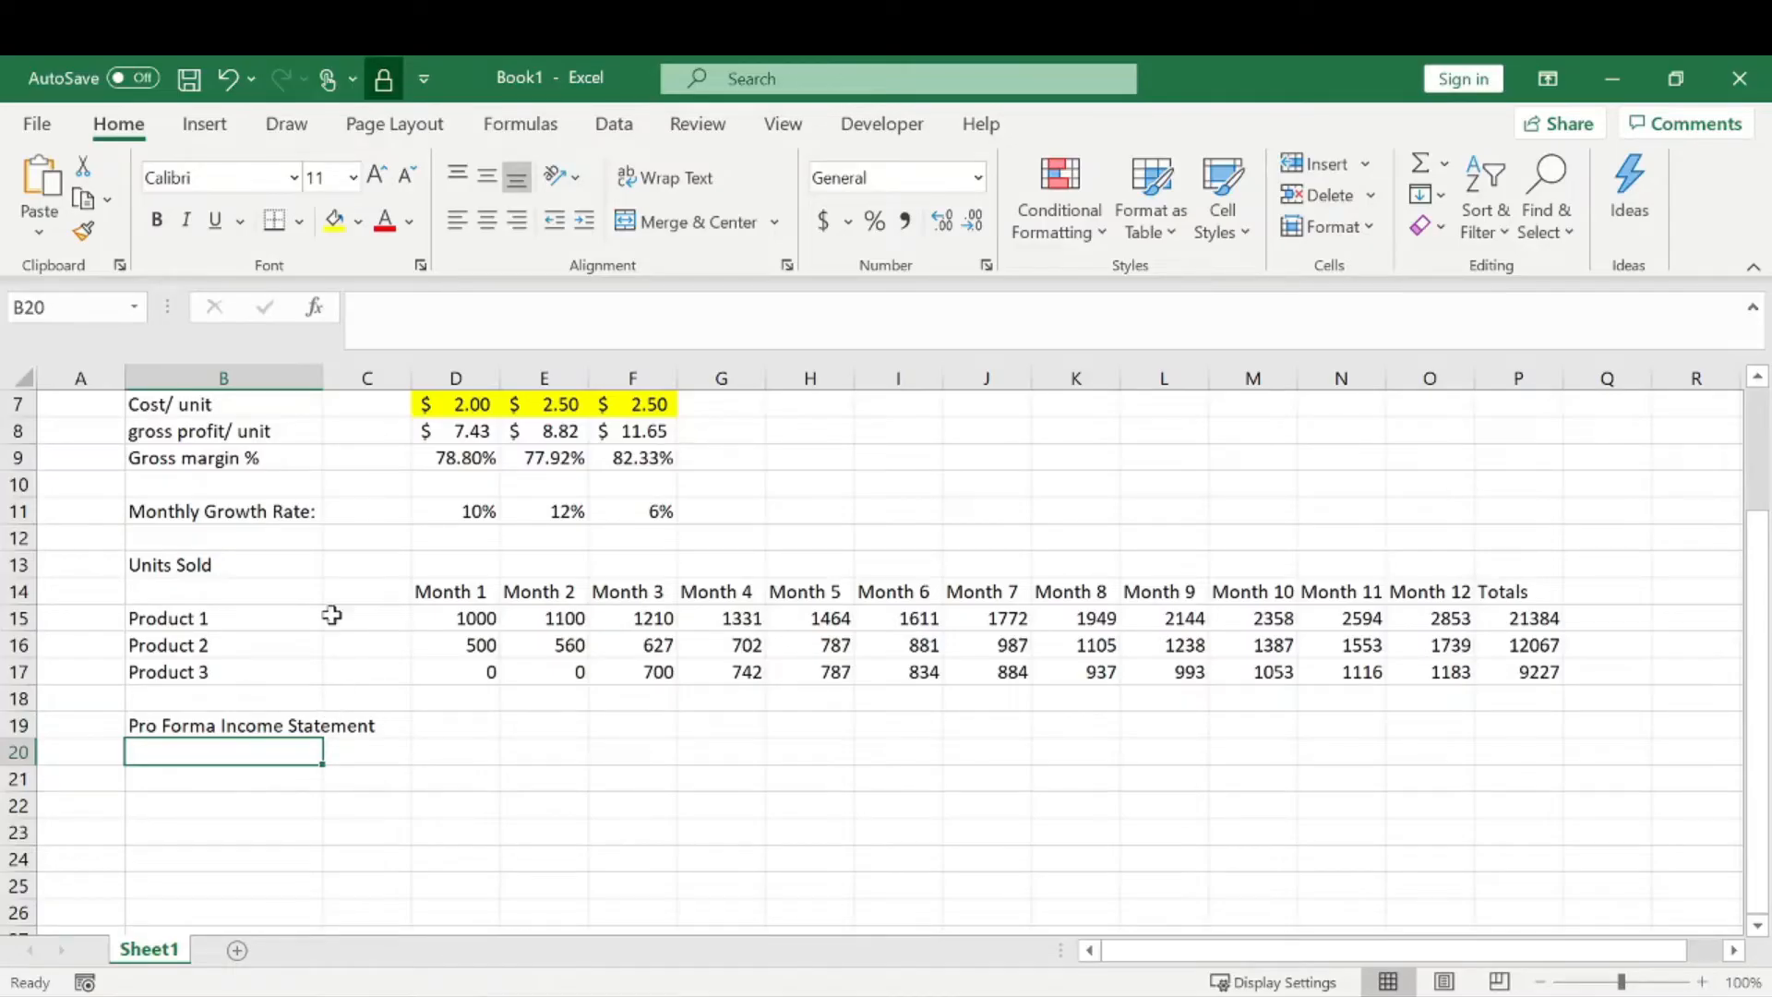
pyautogui.doubleClick(323, 377)
# - Copy the month and Totals headings from D14:P14 into row 20, starting at D20
pyautogui.moveTo(510, 591); pyautogui.dragTo(1551, 590)
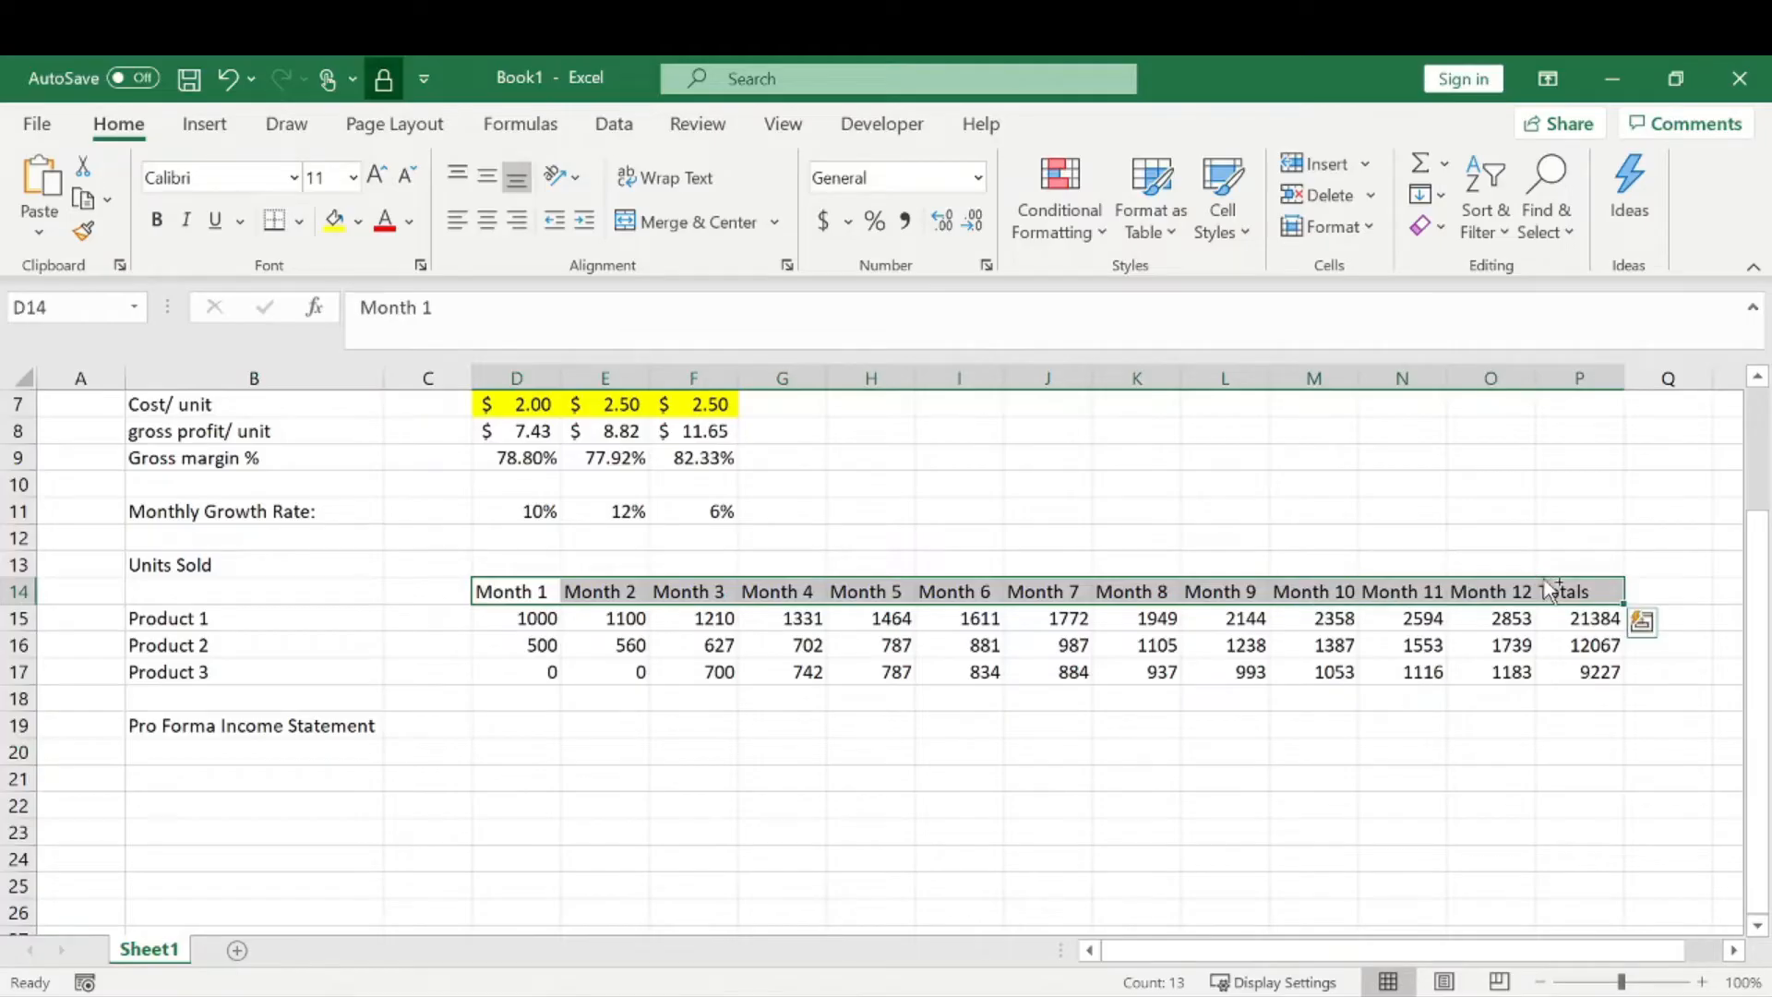
pyautogui.hotkey('ctrl', 'c')
pyautogui.click(502, 750)
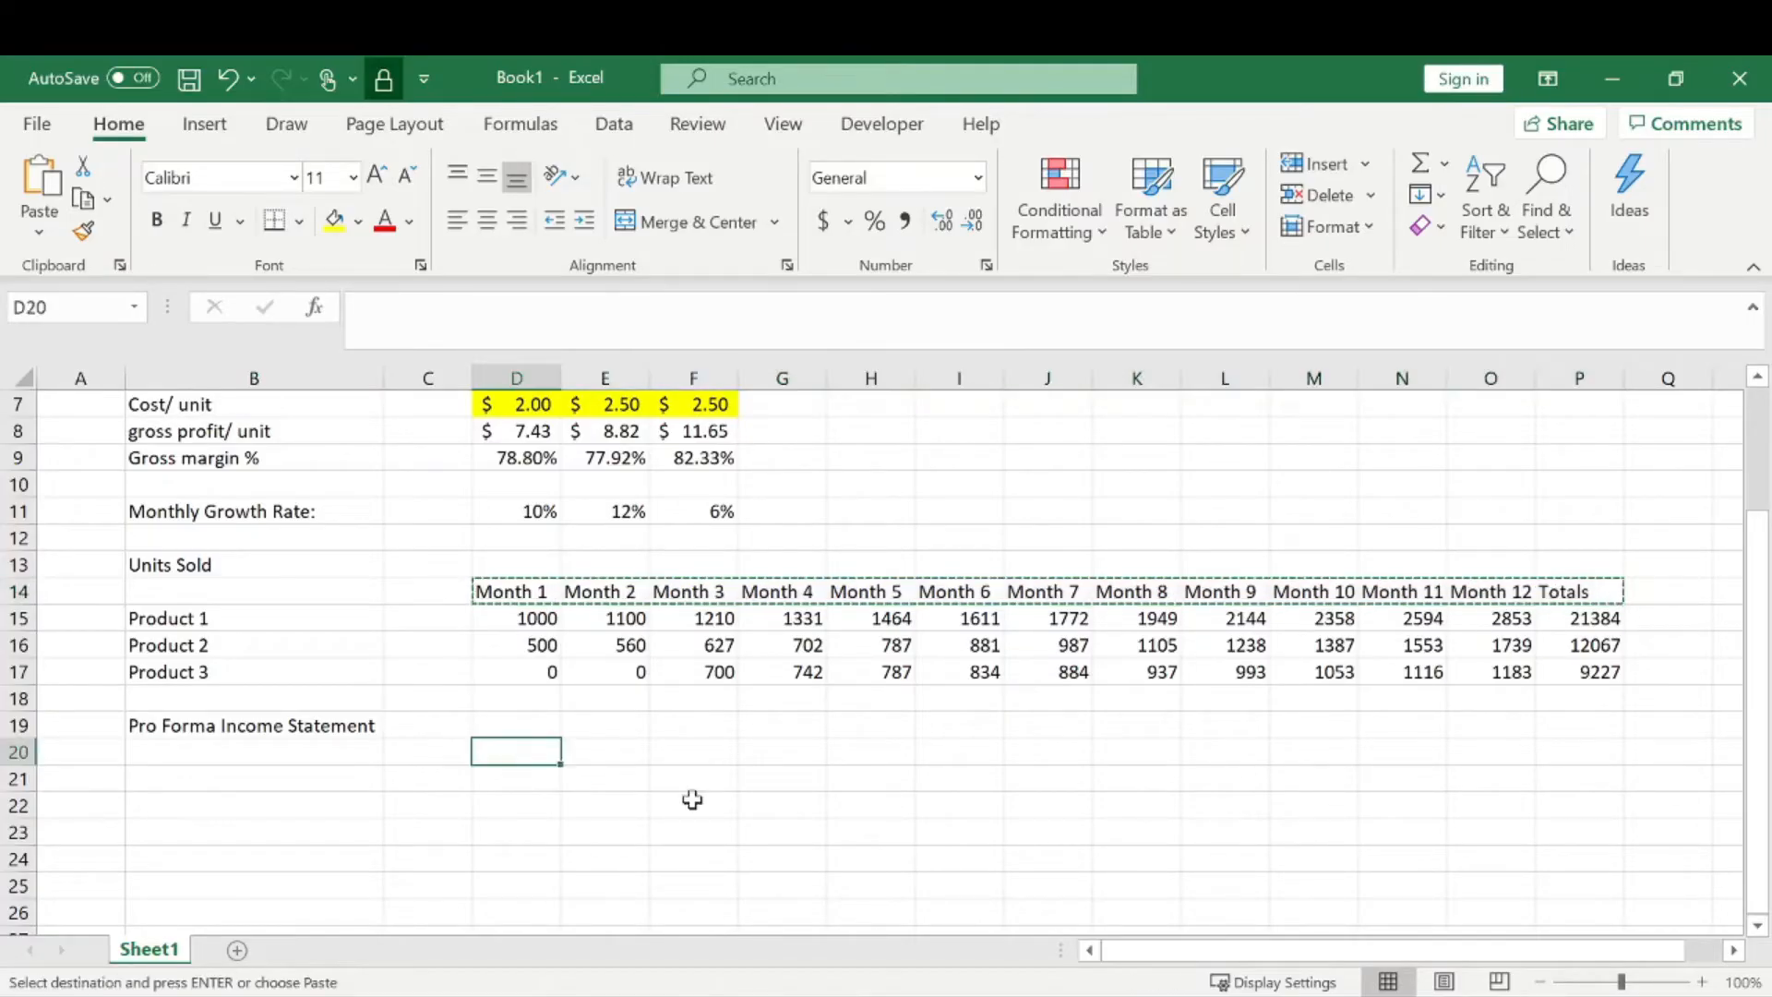
pyautogui.hotkey('ctrl', 'v')
pyautogui.press('Escape')
# - Enter the label Revenues in B21 and copy the three product labels from B15:B17 beneath it into B22:B24
pyautogui.click(276, 779)
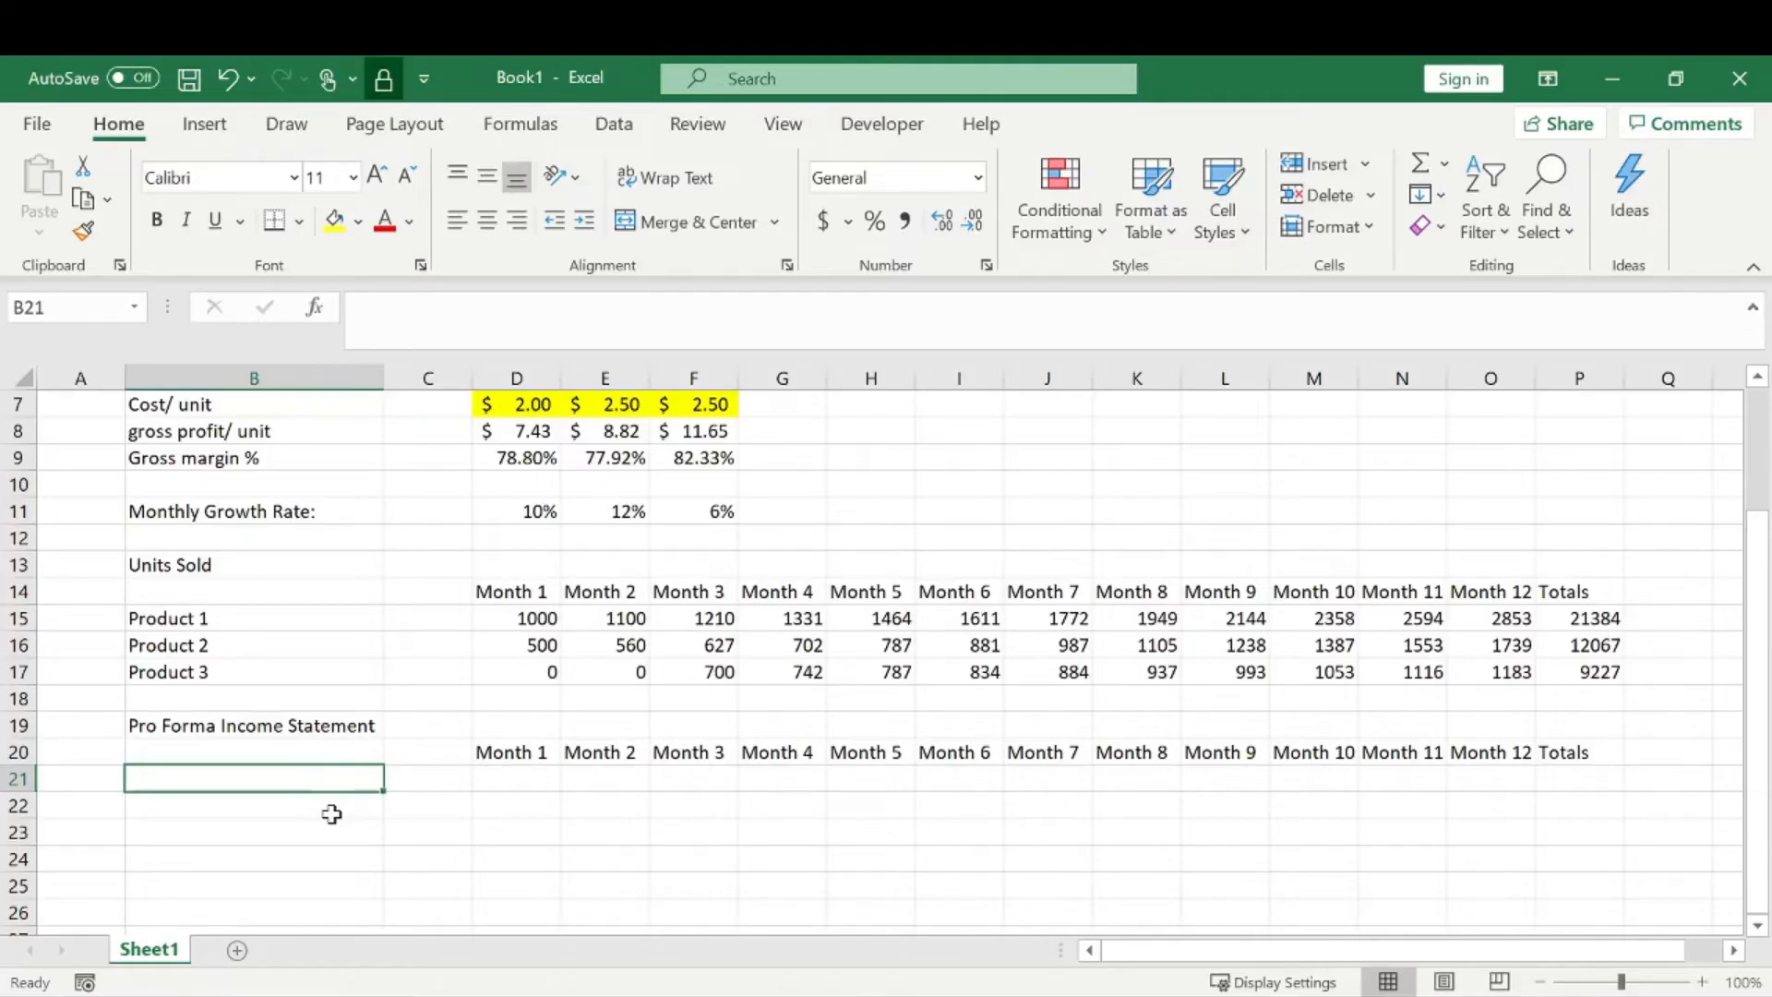
pyautogui.write('Rev')
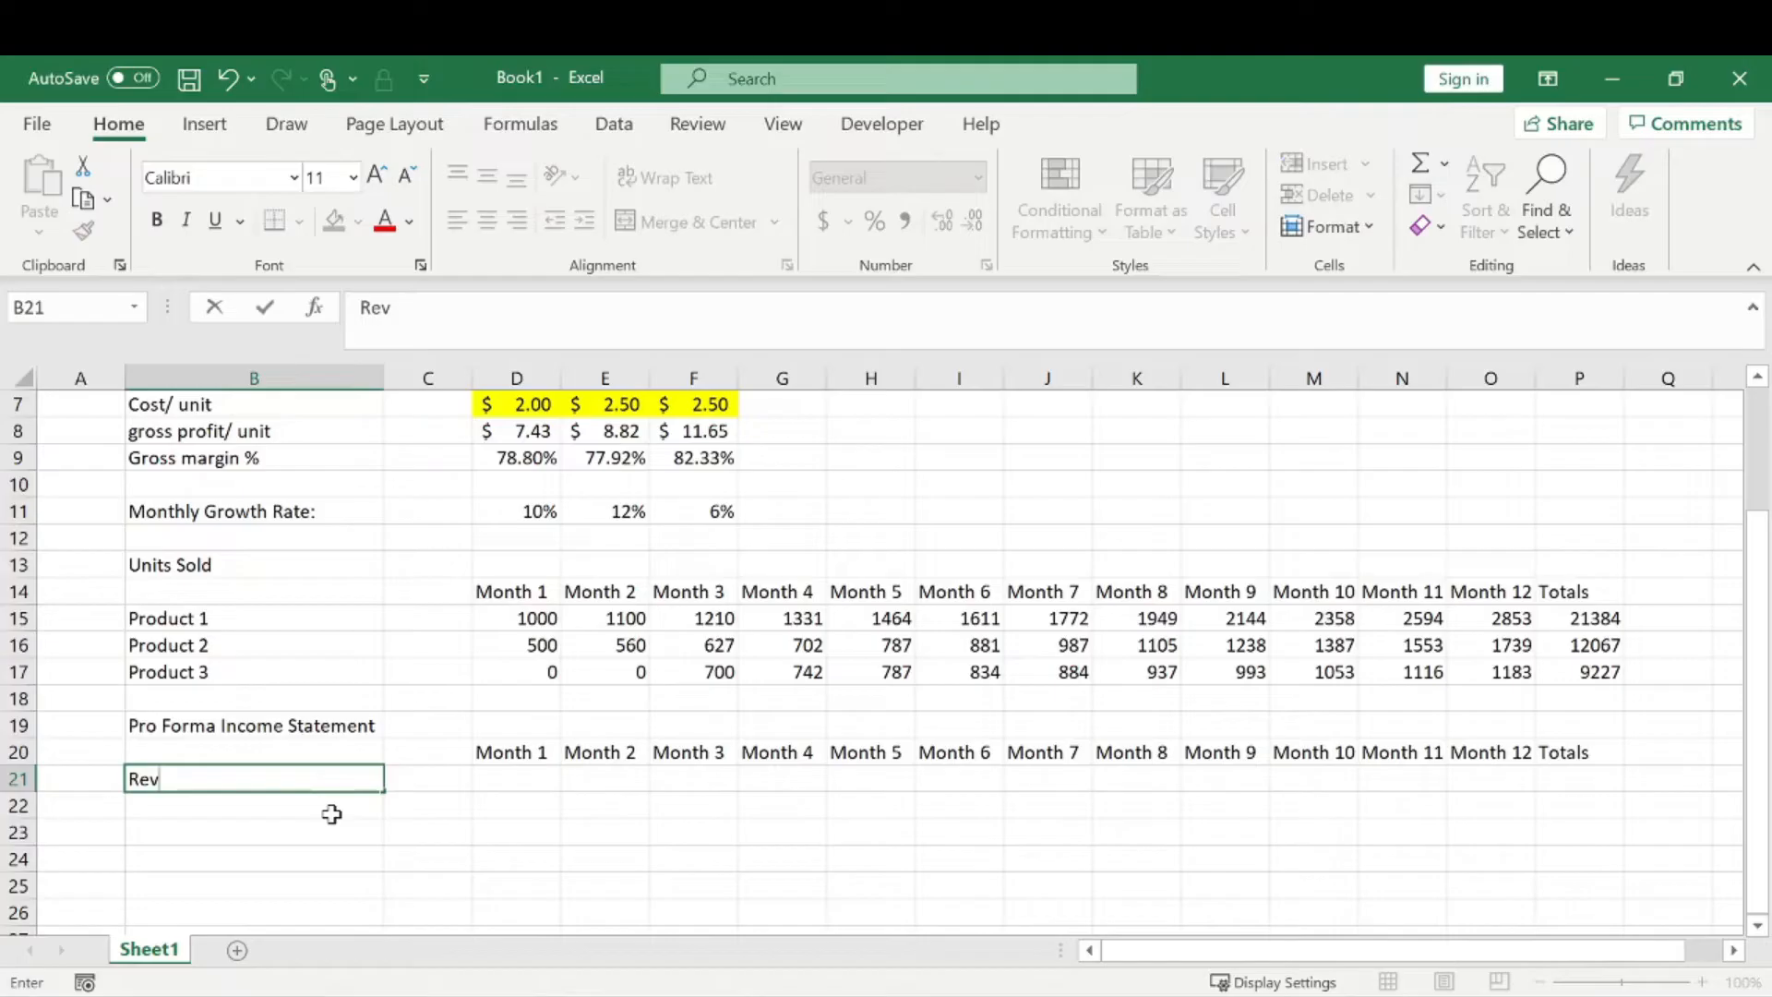
pyautogui.write('enues')
pyautogui.press('Return')
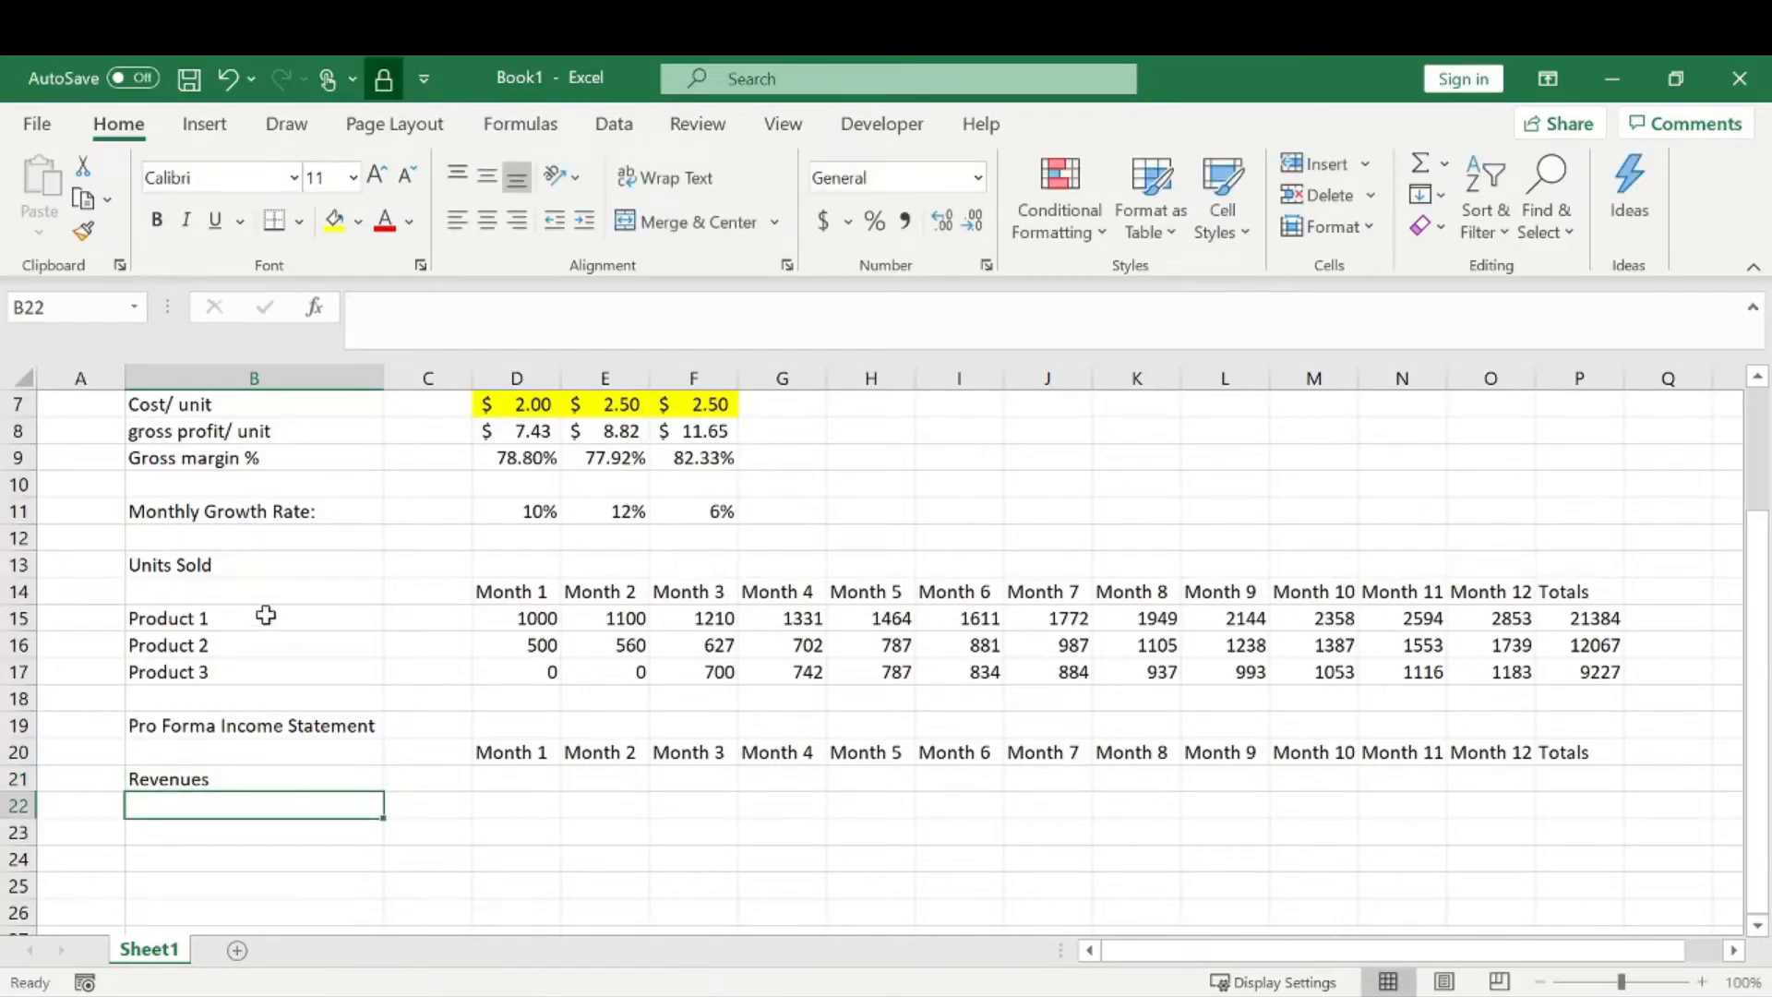
pyautogui.moveTo(265, 615); pyautogui.dragTo(249, 668)
pyautogui.hotkey('ctrl', 'c')
pyautogui.click(203, 799)
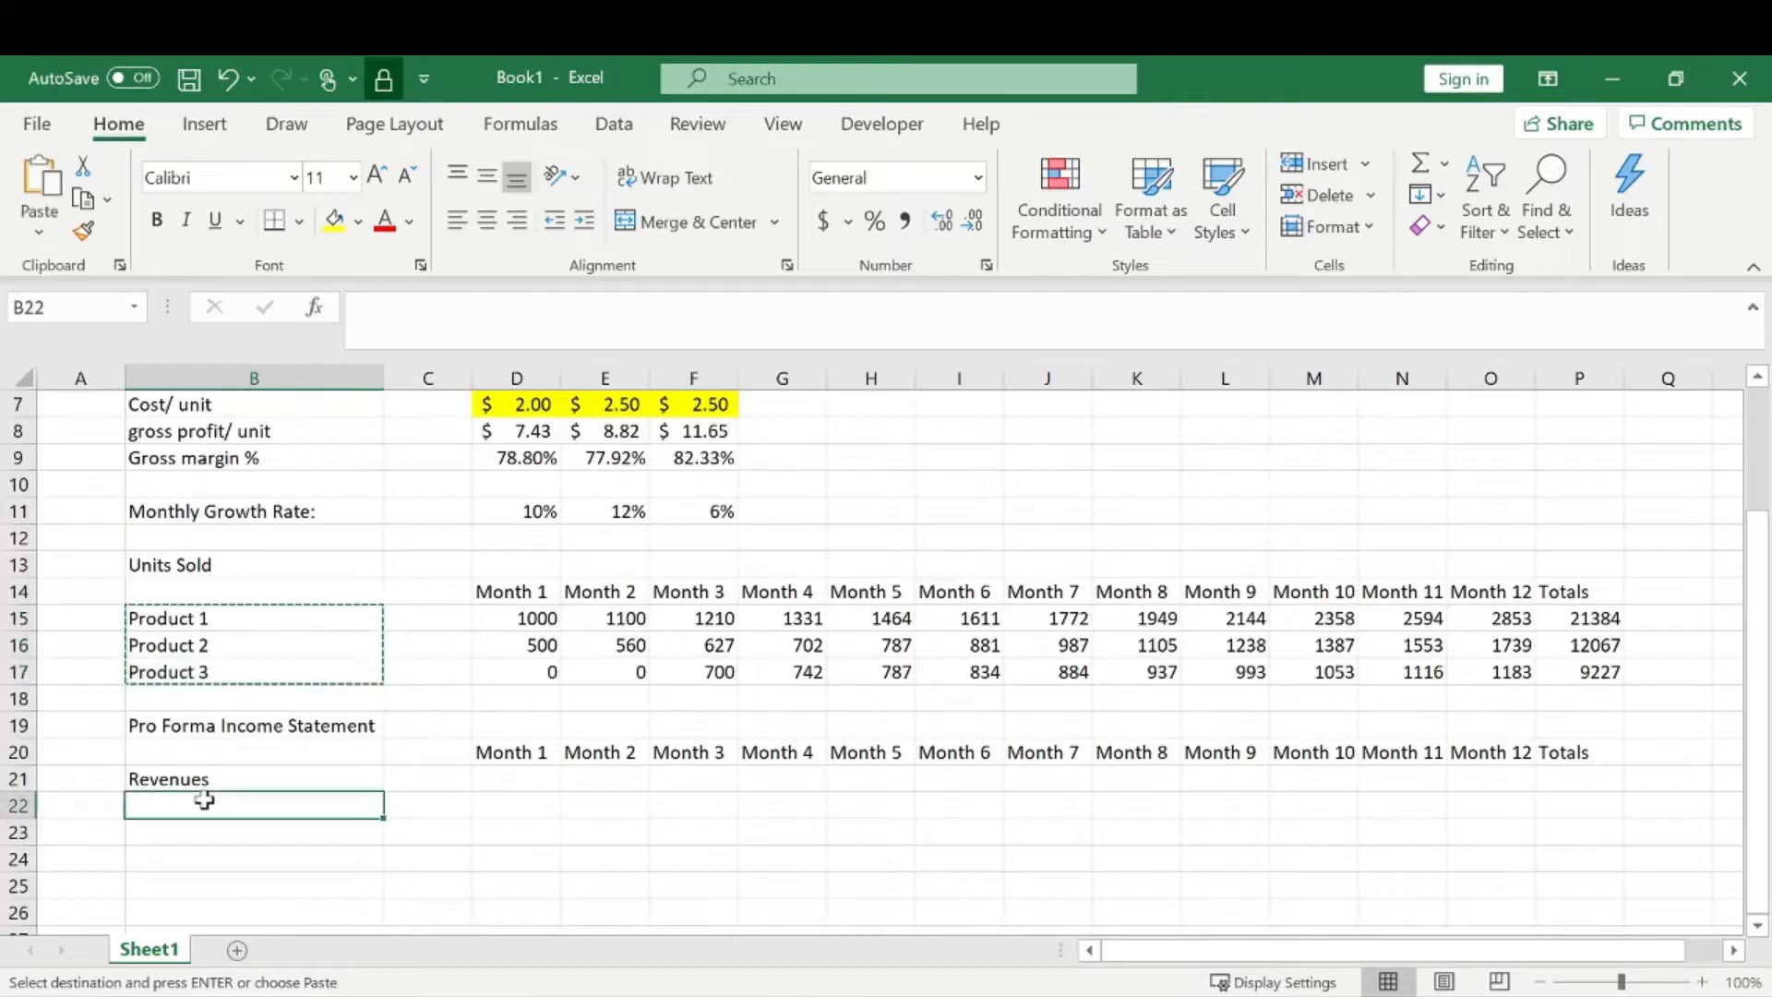
pyautogui.hotkey('ctrl', 'v')
# - Calculate Product 1's Month 1 revenue in D22 as =D15*$D$6, with the revenue per unit reference absolute
pyautogui.click(545, 806)
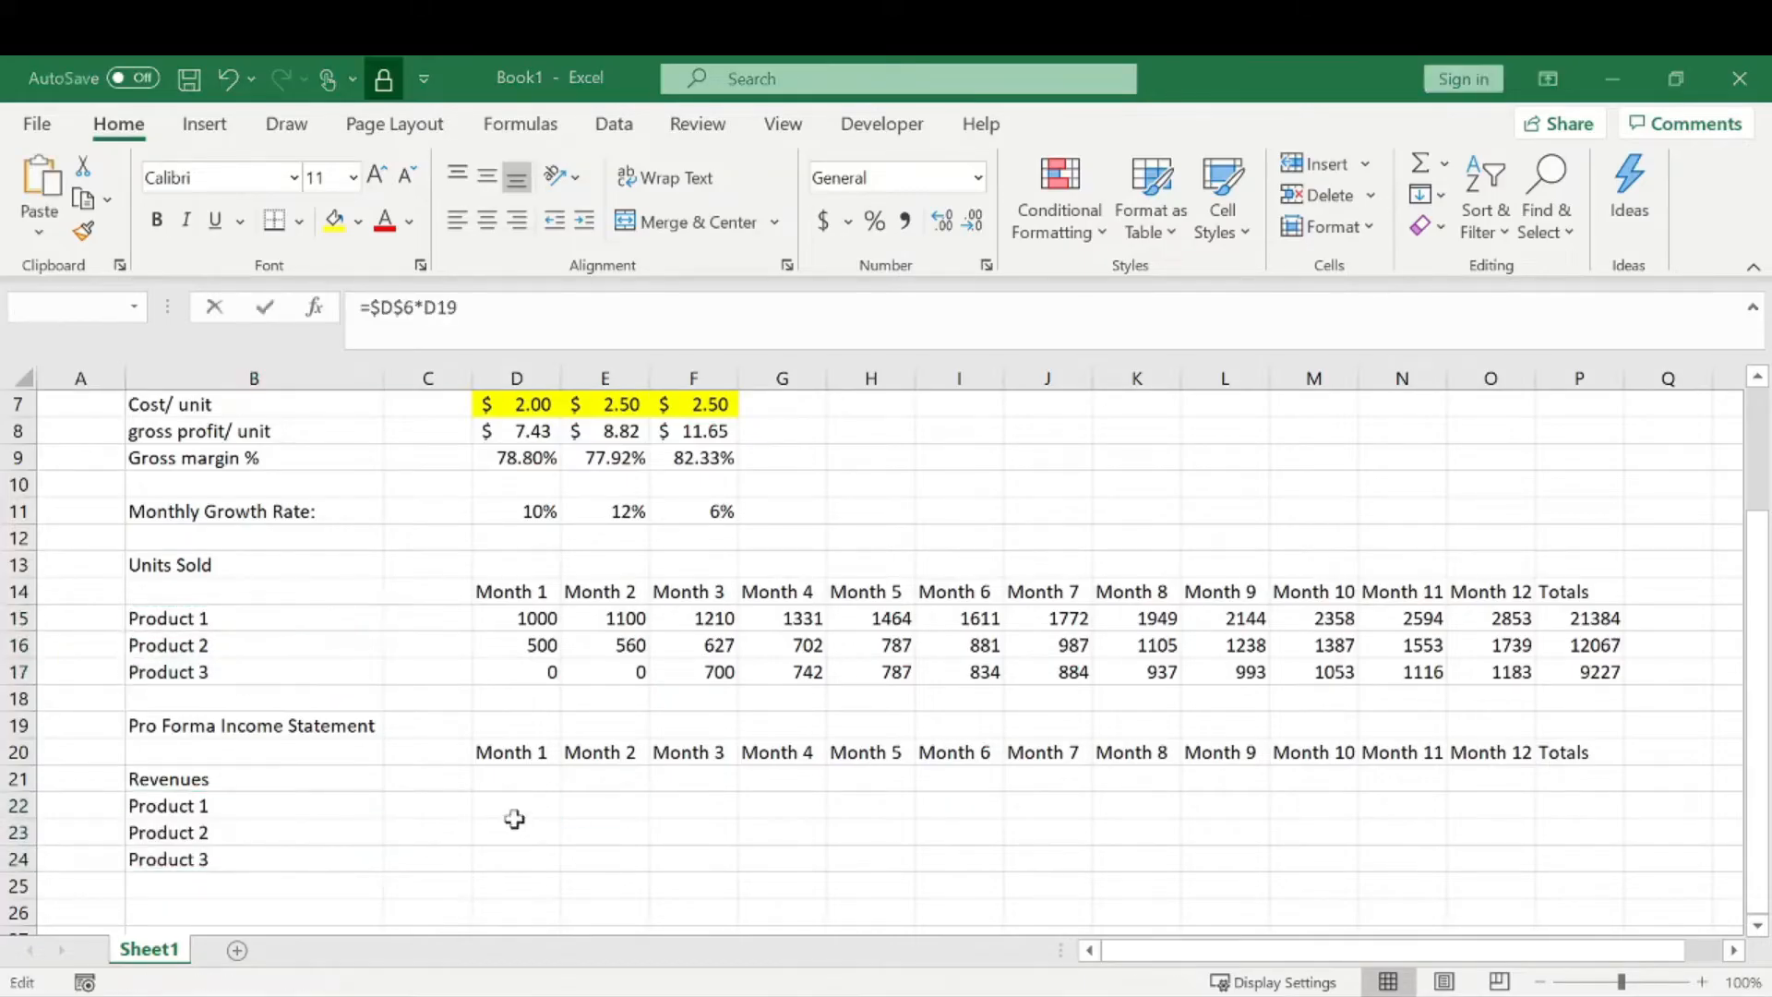
pyautogui.press('Escape')
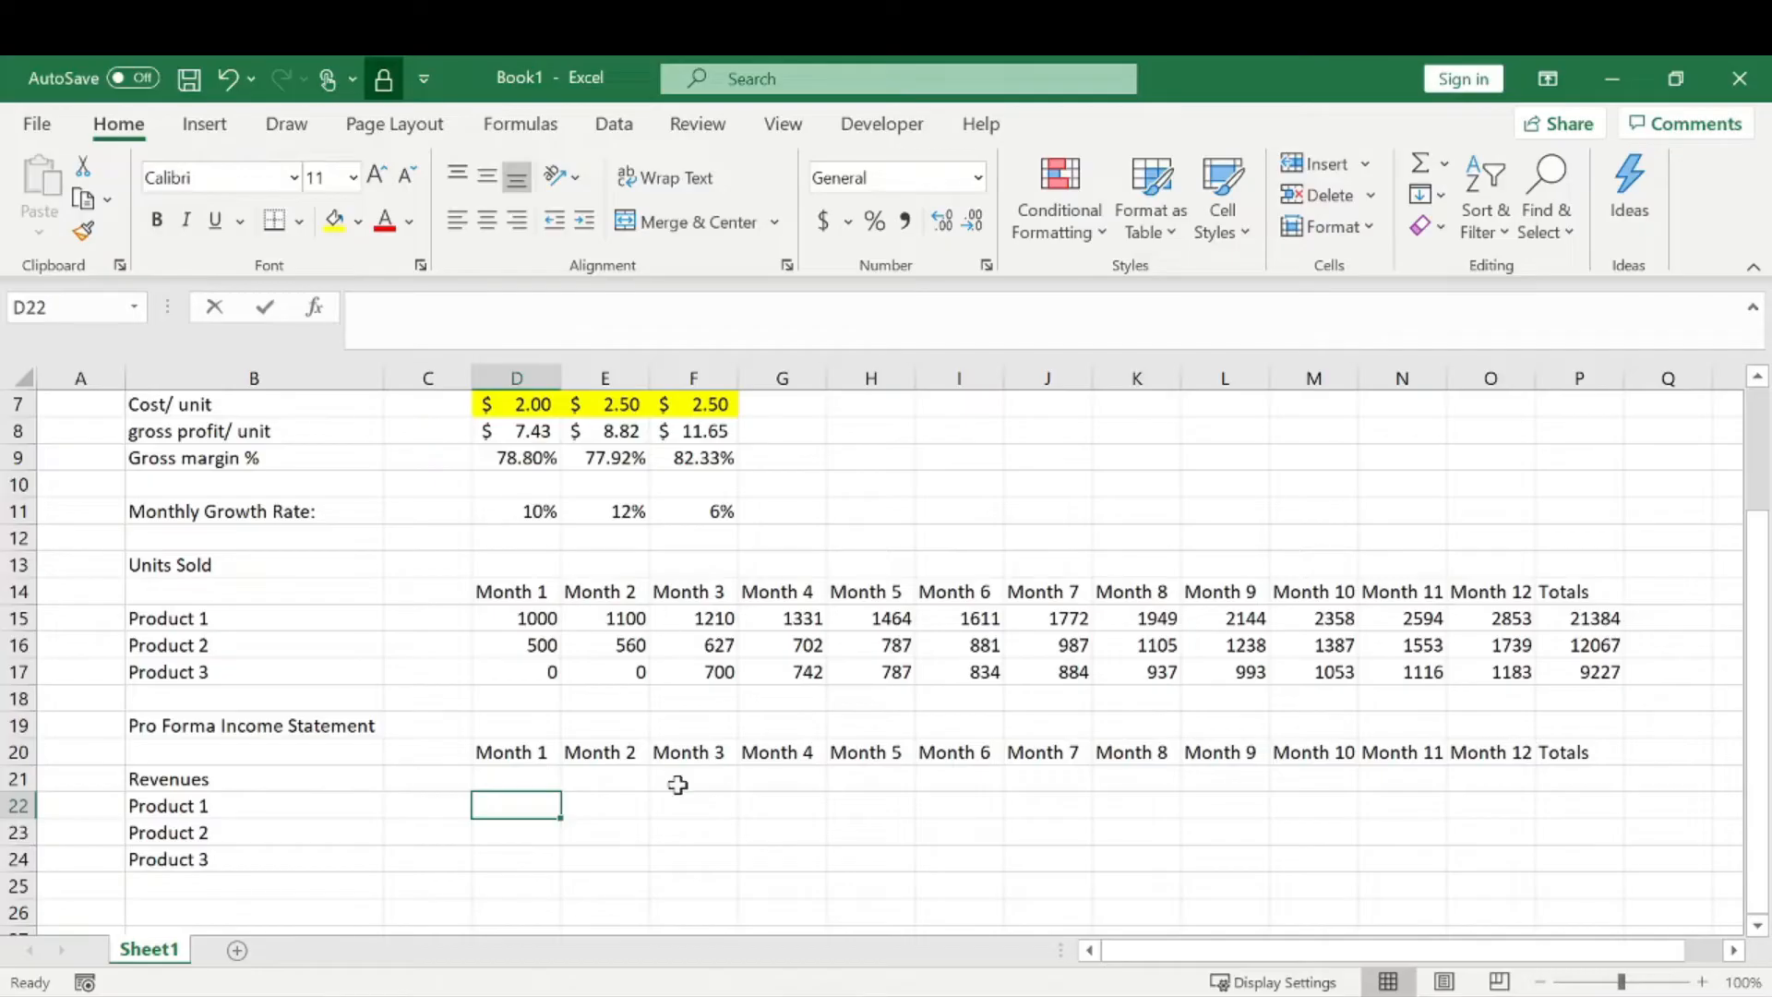
pyautogui.write('=')
pyautogui.click(546, 618)
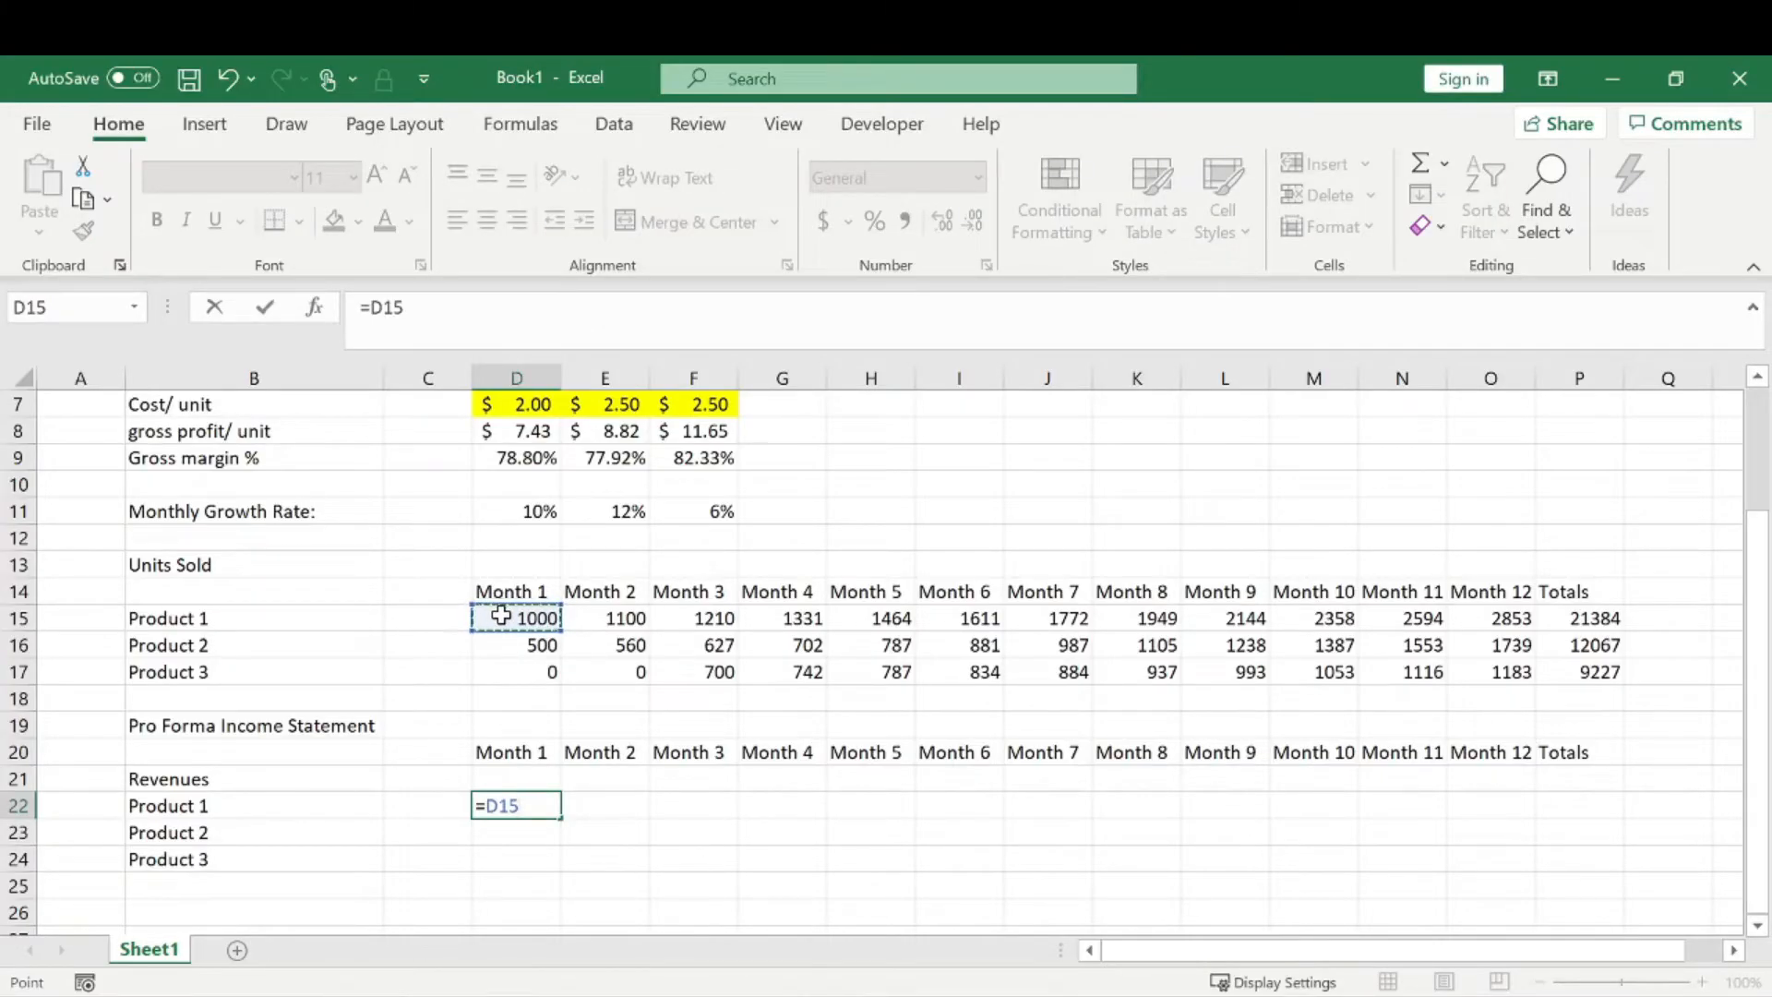
pyautogui.scroll(1, 503, 614)
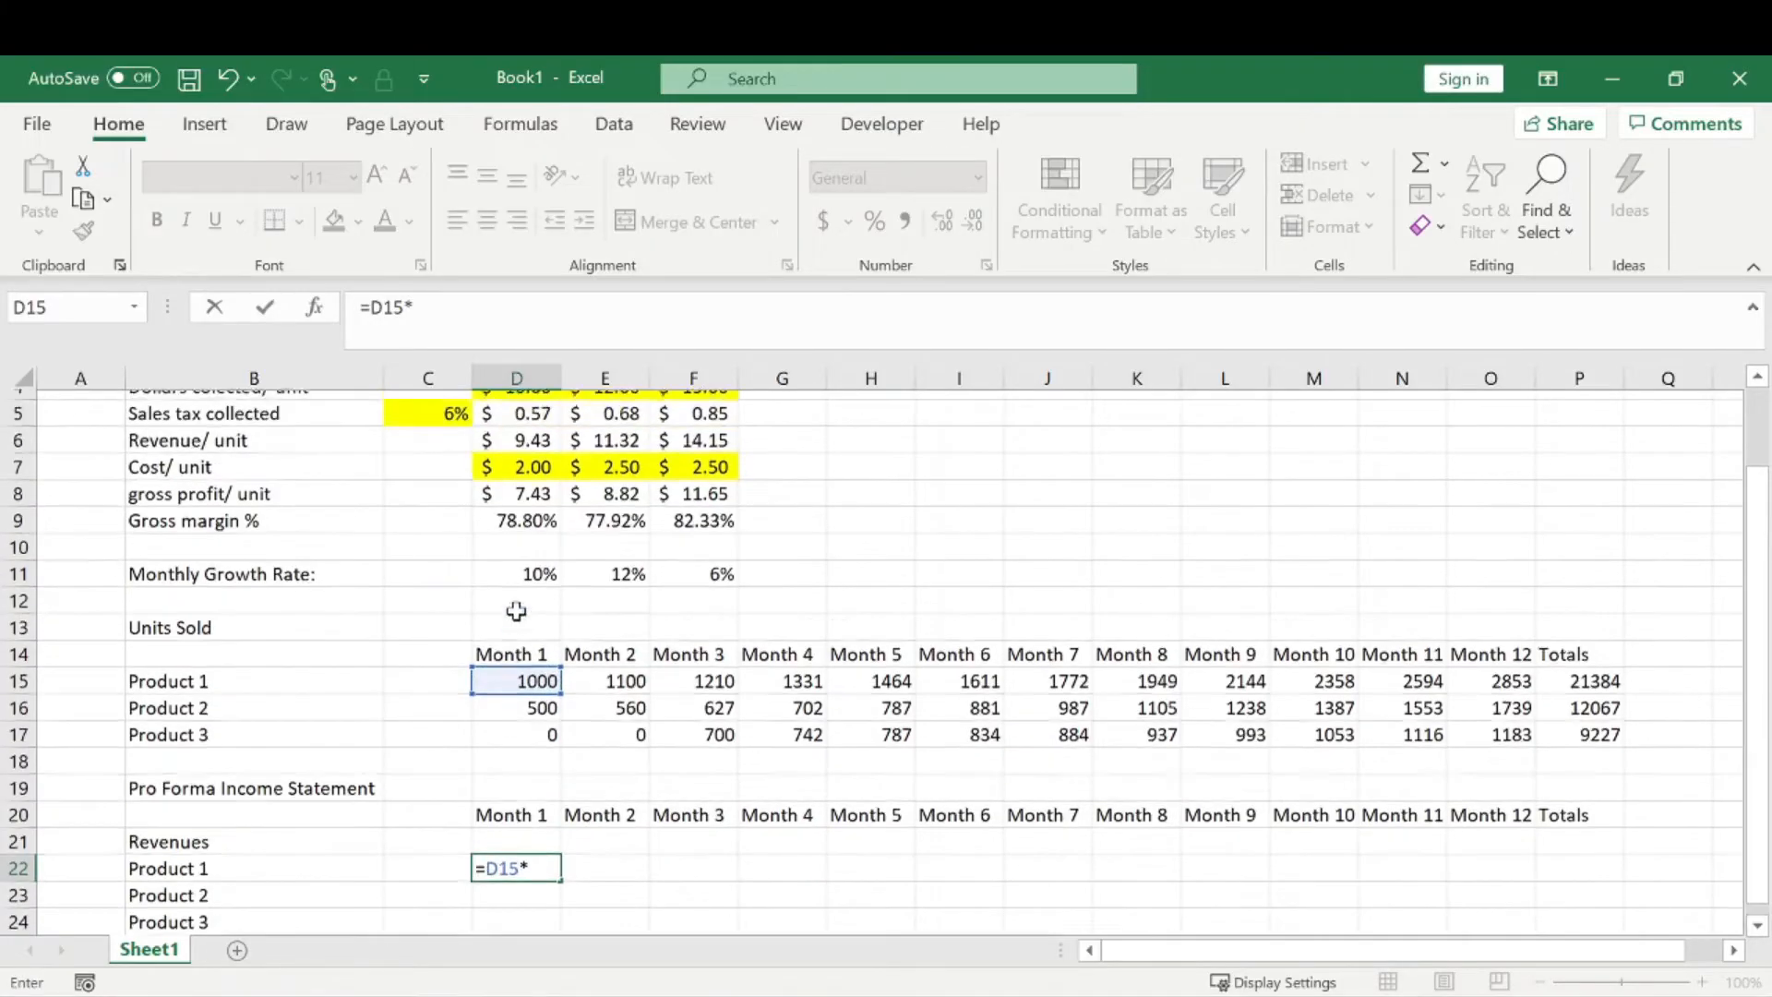
pyautogui.click(511, 464)
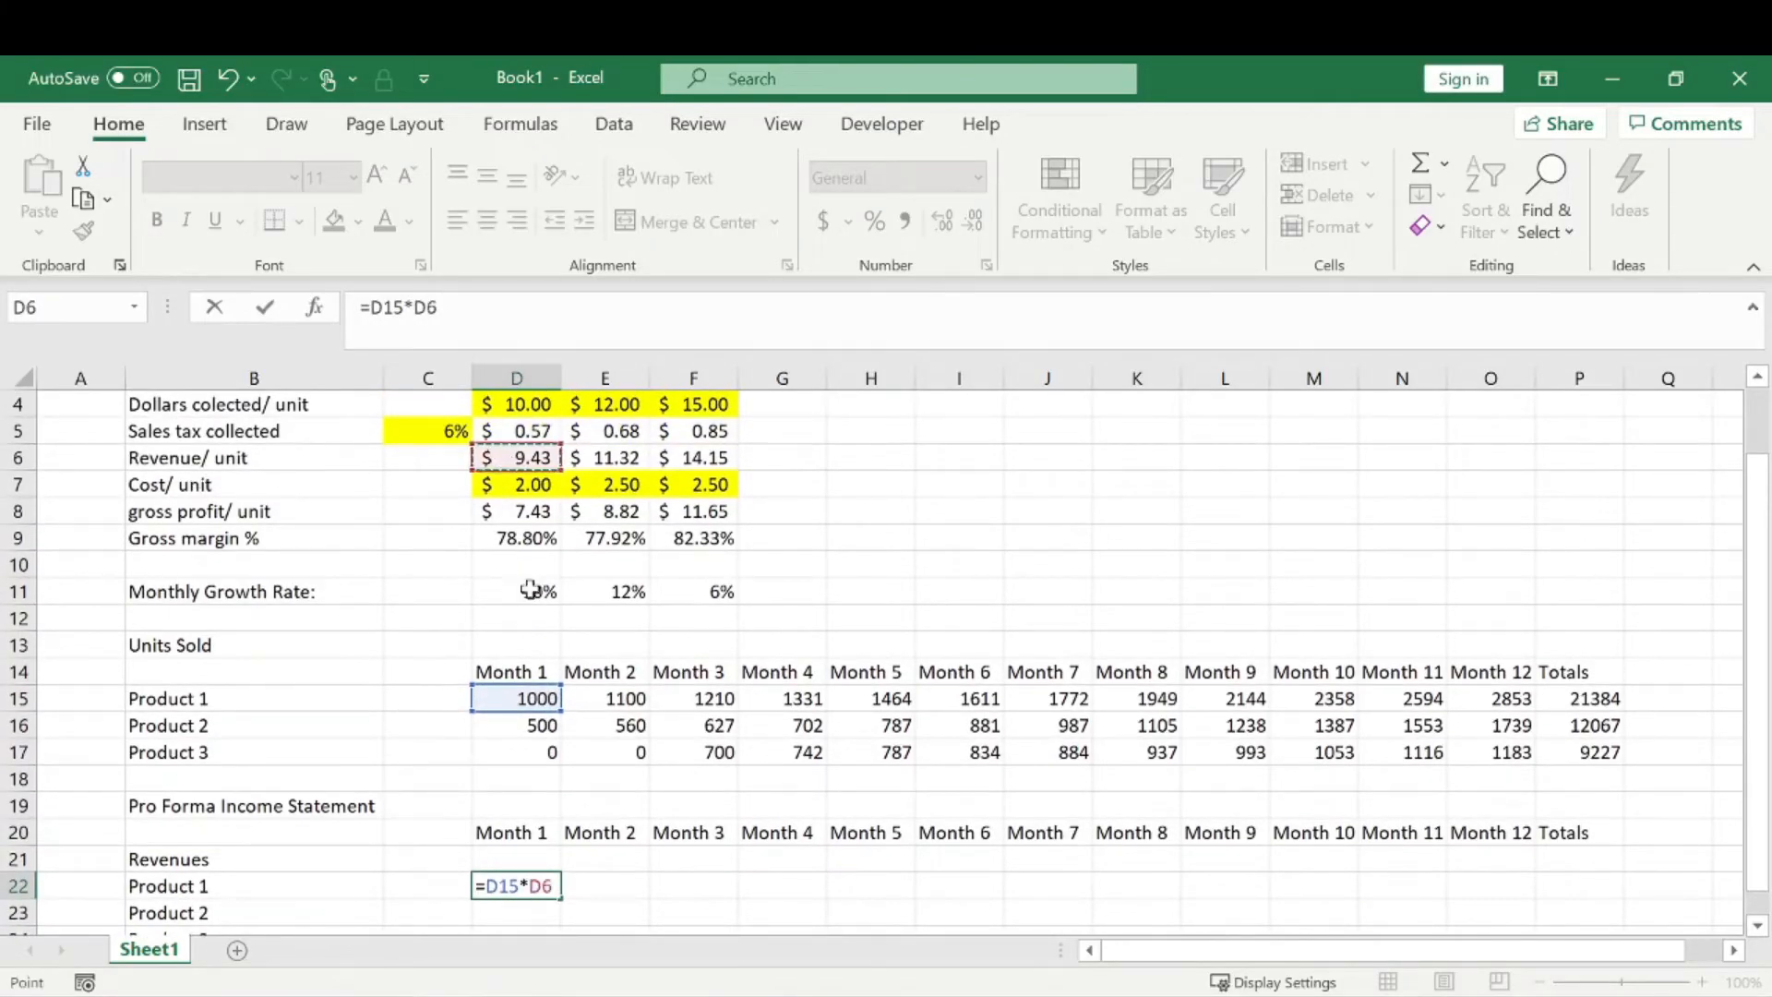
pyautogui.scroll(1, 544, 517)
pyautogui.scroll(-2, 657, 601)
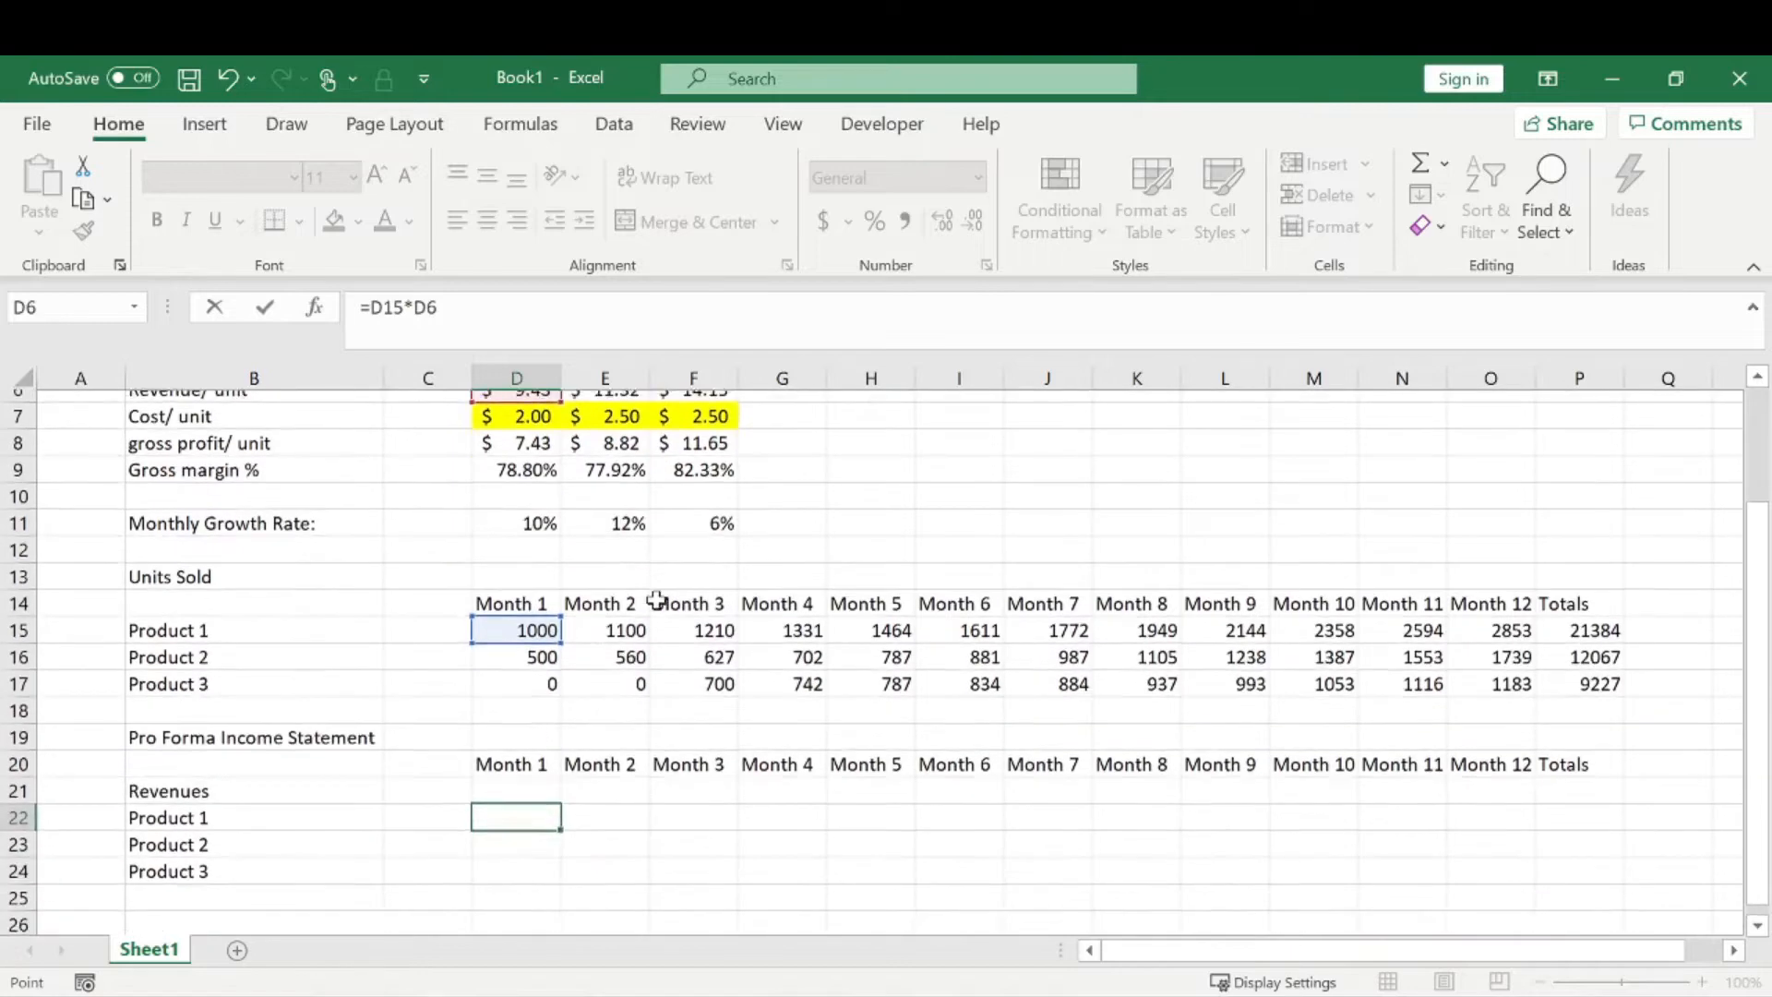
pyautogui.click(414, 307)
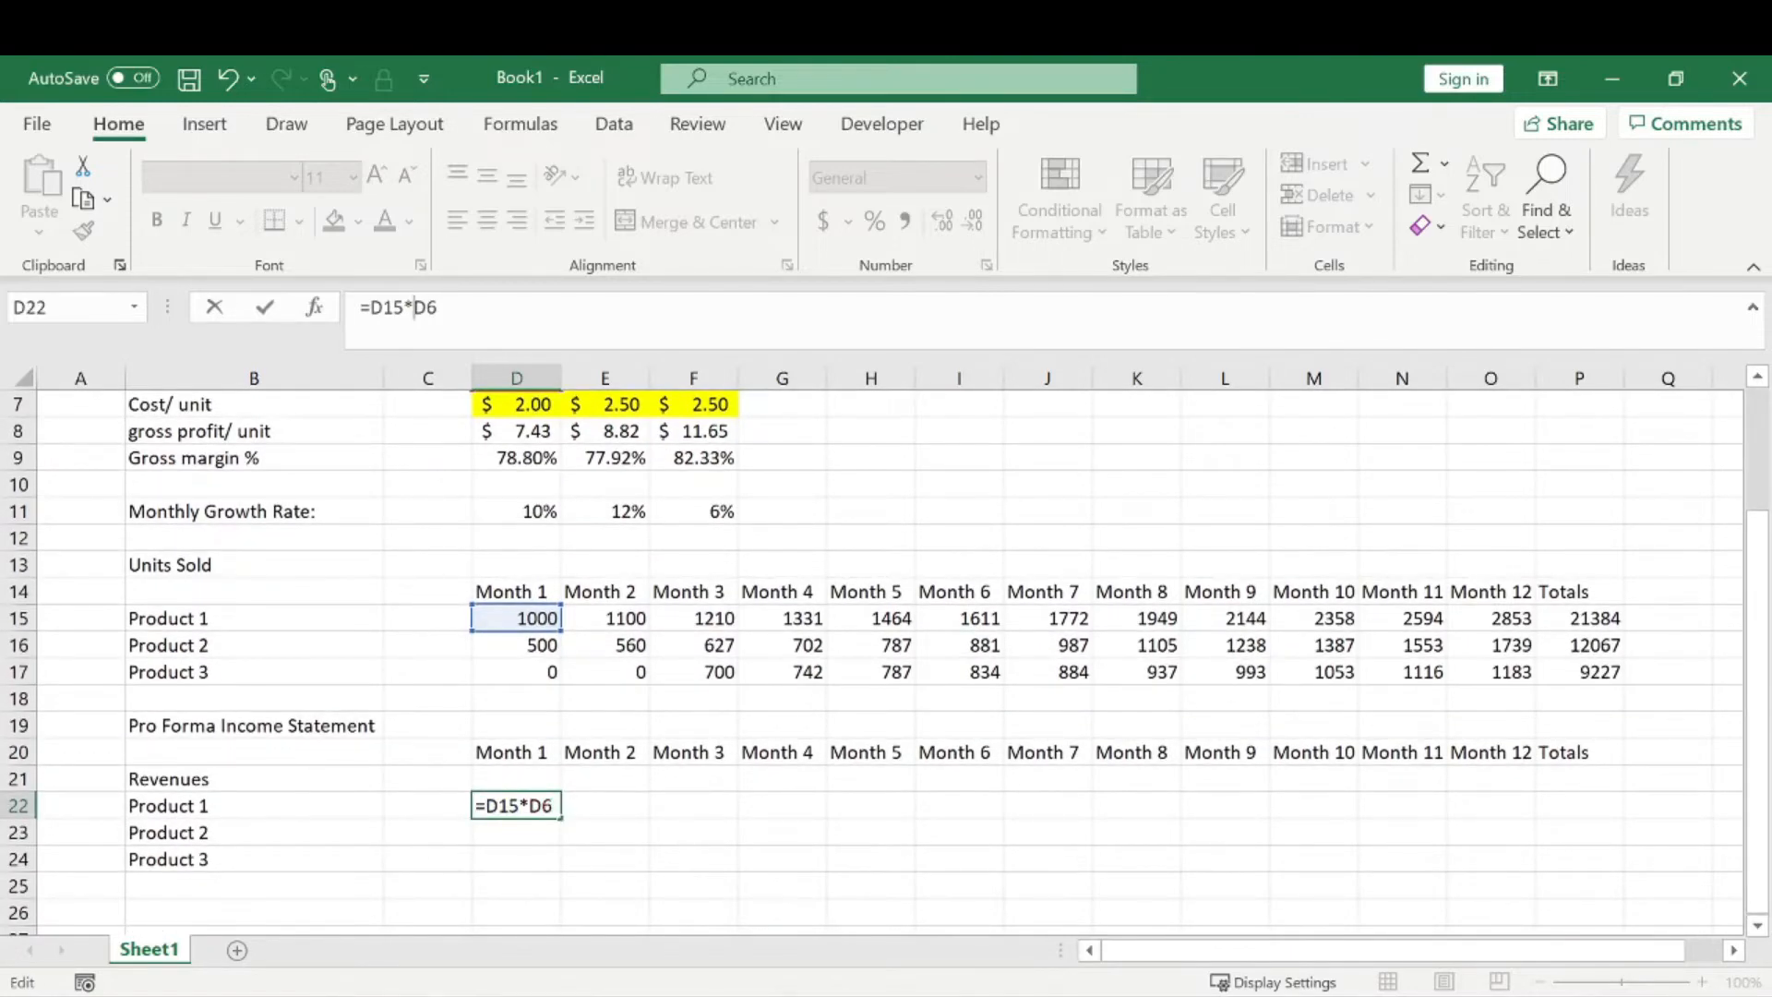
pyautogui.write('$D$')
pyautogui.press('Return')
# - Format Product 1's Month 1 revenue in D22 to show no decimal places
pyautogui.scroll(-1, 623, 743)
pyautogui.click(558, 725)
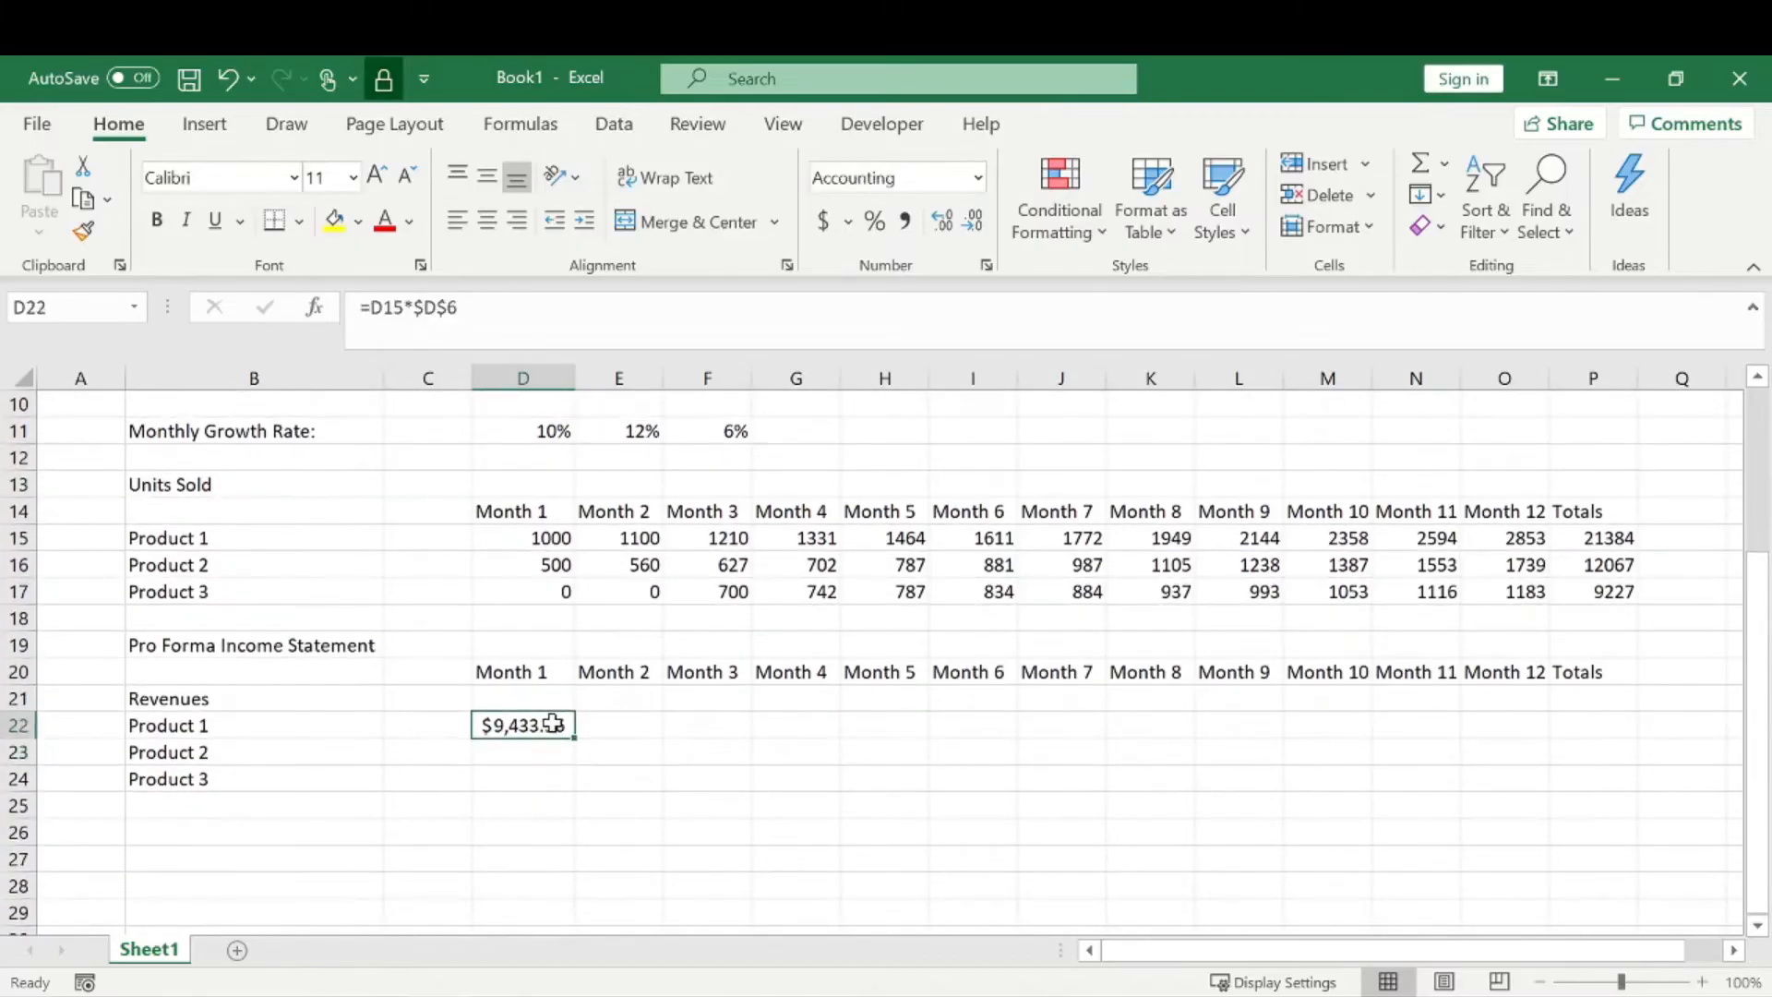
pyautogui.click(973, 222)
pyautogui.click(974, 221)
pyautogui.click(612, 758)
pyautogui.click(553, 752)
pyautogui.click(531, 726)
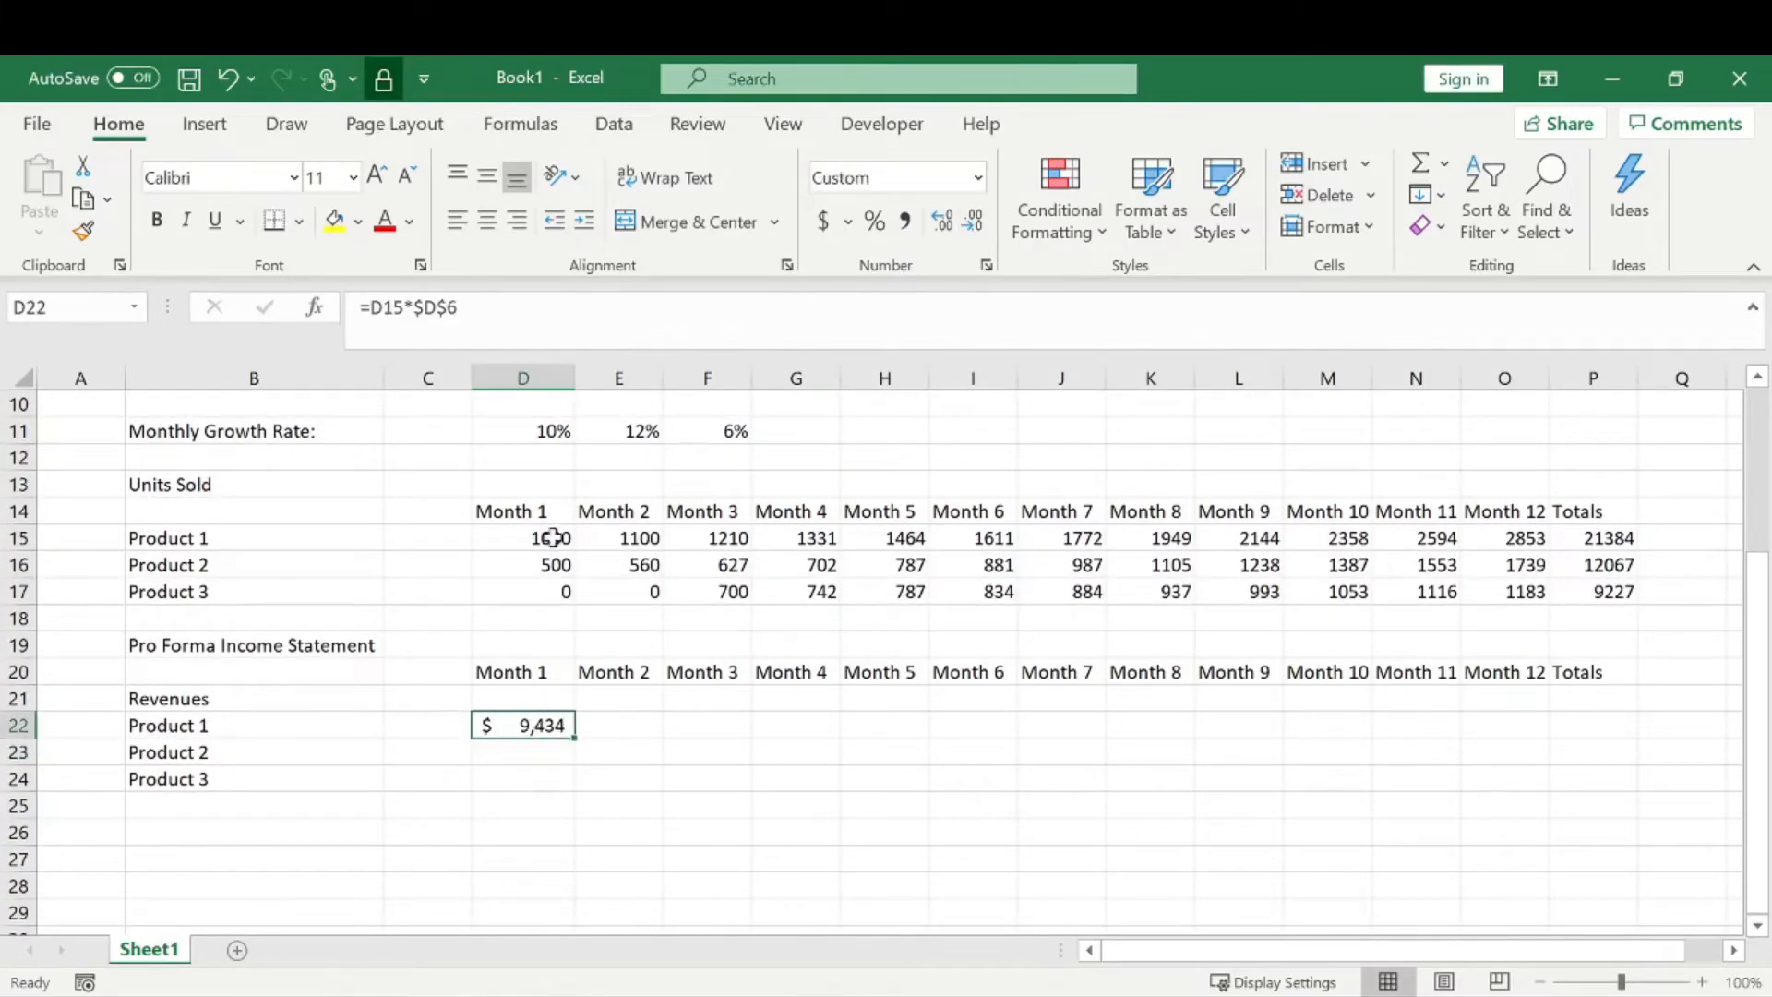
# - Calculate Product 2's Month 1 revenue in D23 as =D16*$E$6, with the revenue per unit reference absolute
pyautogui.click(548, 748)
pyautogui.write('=')
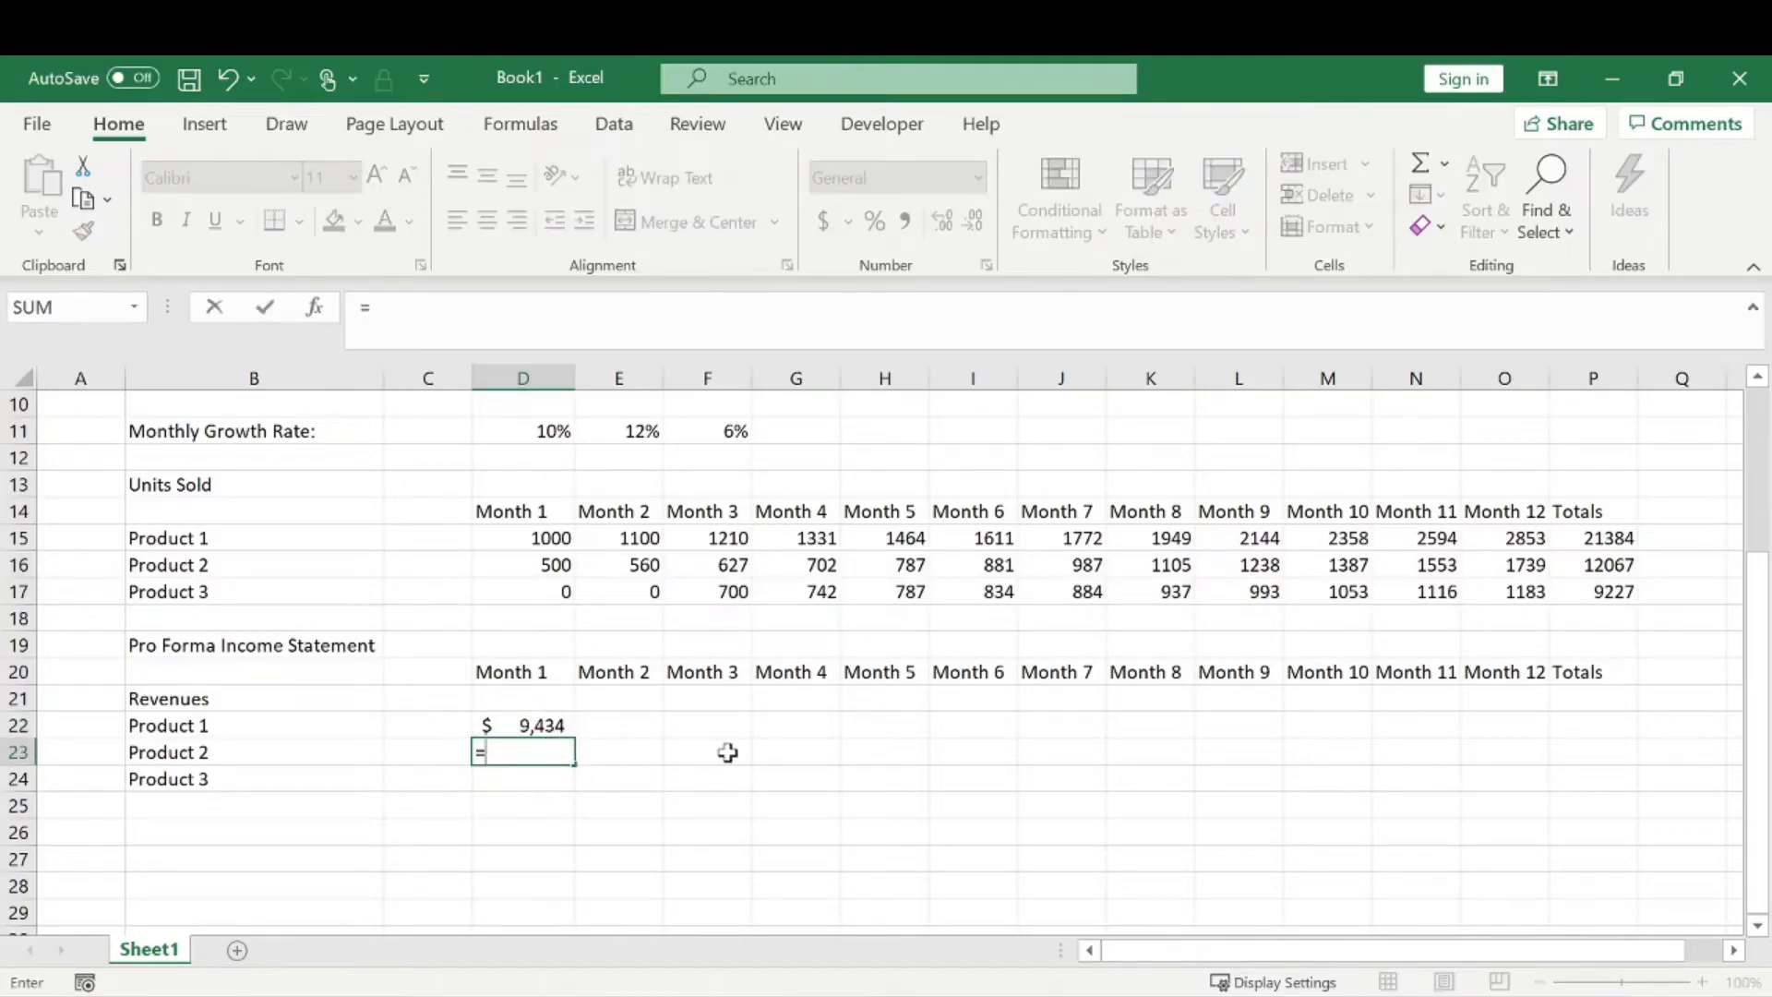
pyautogui.click(560, 565)
pyautogui.write('*')
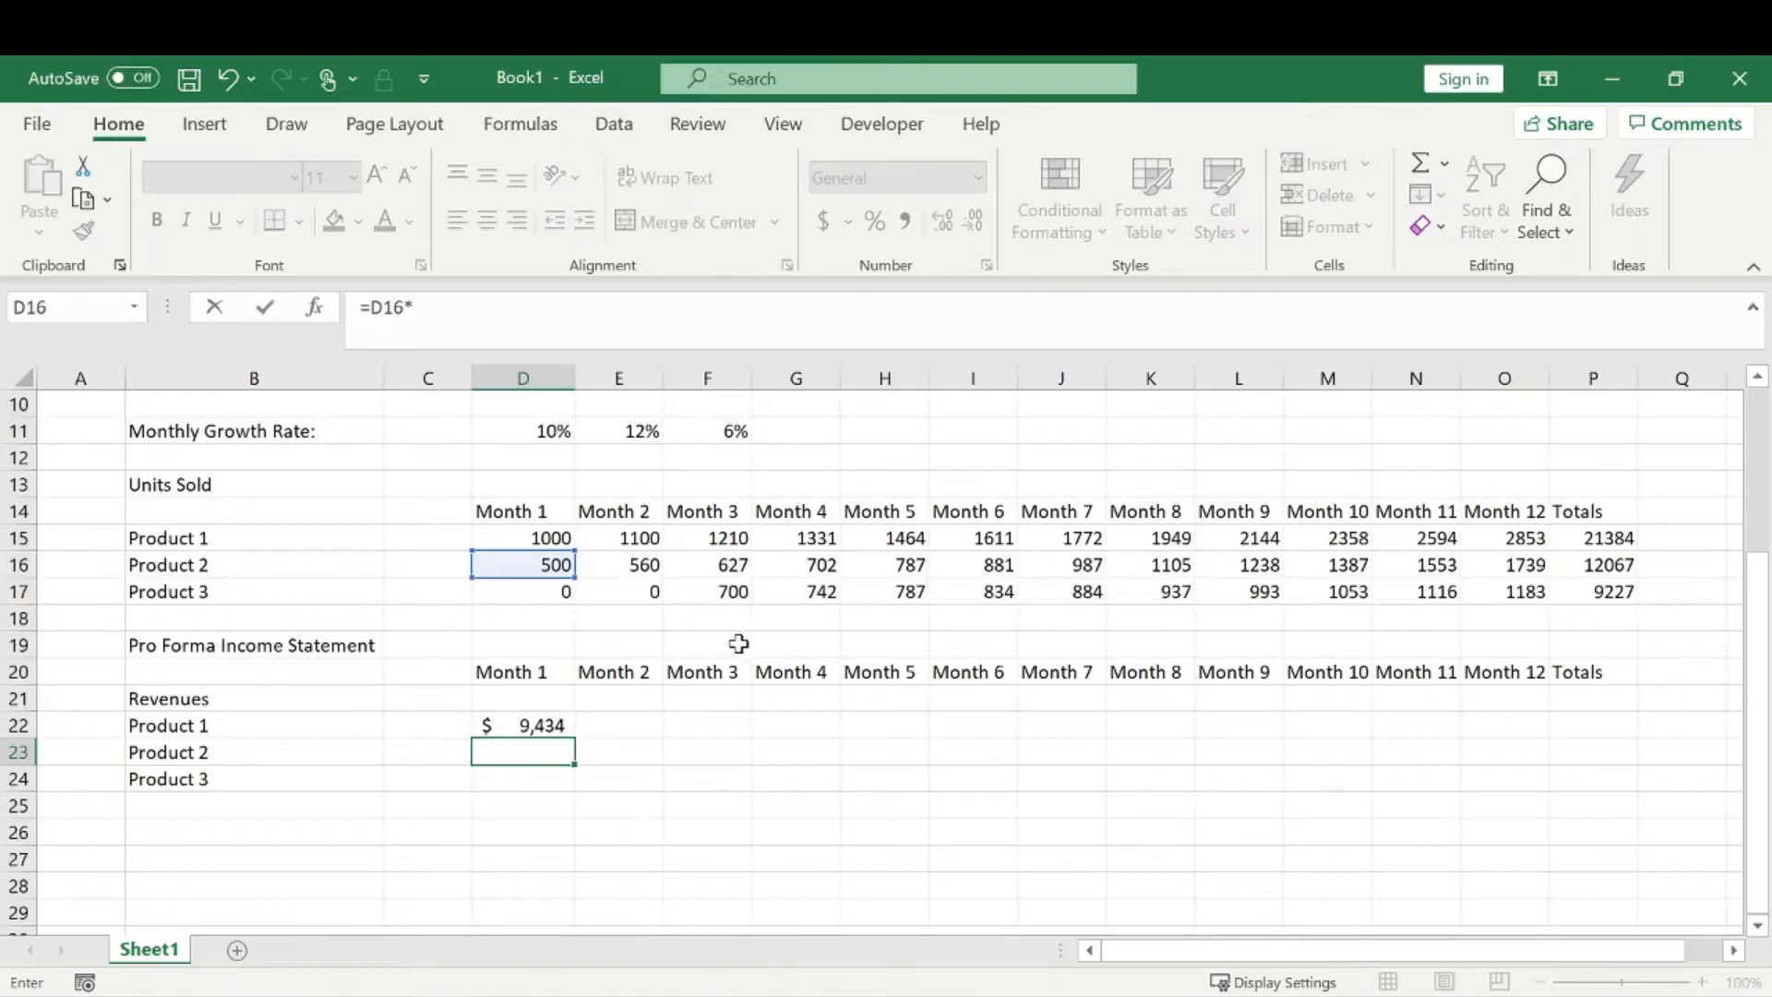
pyautogui.scroll(3, 738, 643)
pyautogui.click(618, 538)
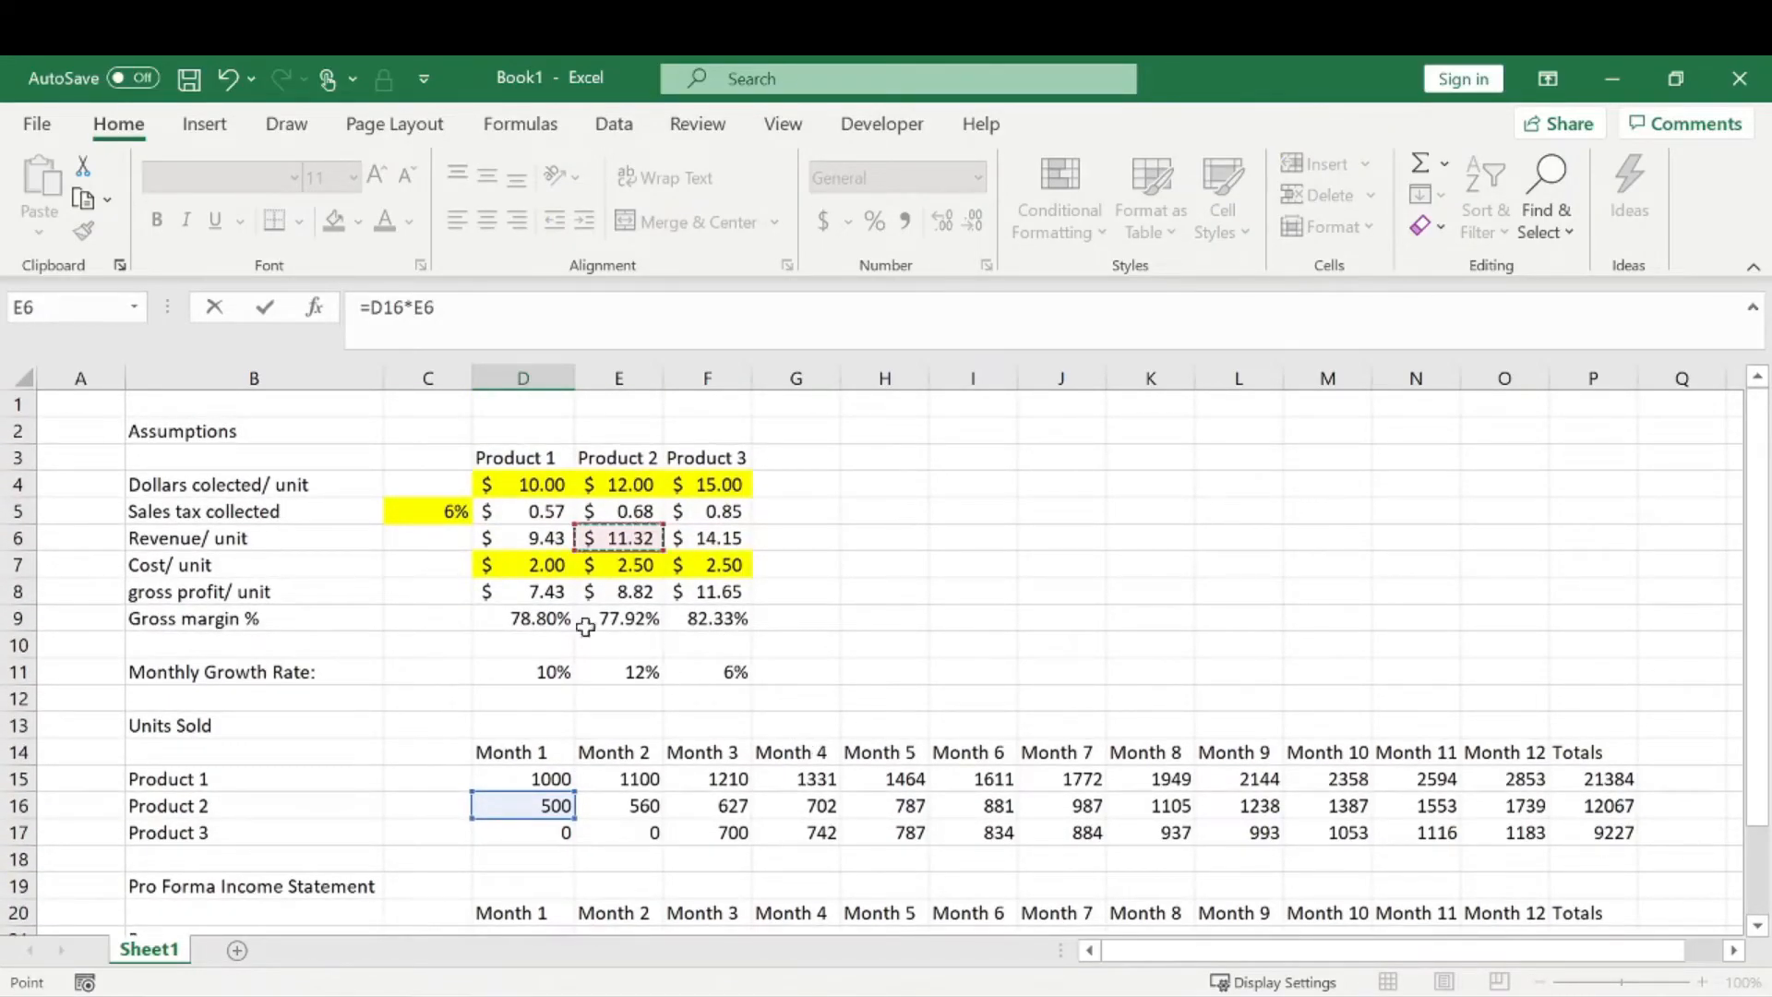
pyautogui.click(413, 307)
pyautogui.write('$')
pyautogui.press('Right')
pyautogui.write('$')
pyautogui.press('Return')
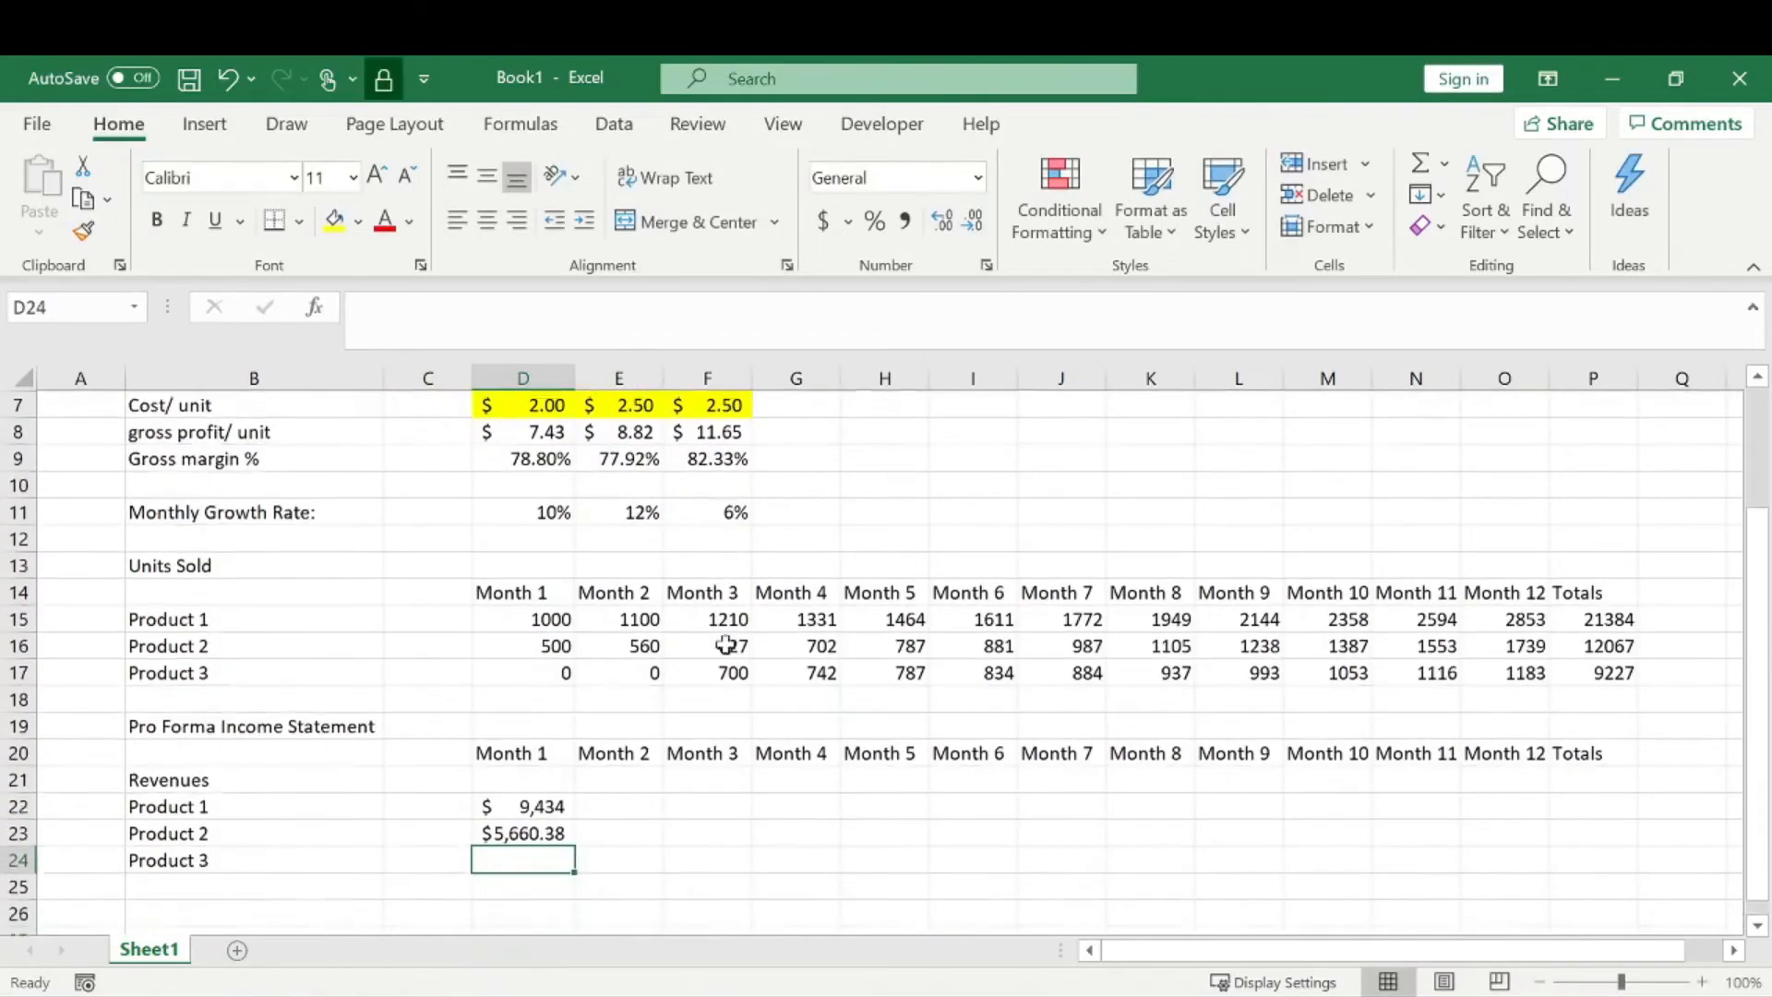
# - Calculate Product 3's Month 1 revenue in D24 as =D17*$F$6, with the revenue per unit reference absolute
pyautogui.scroll(-1, 727, 645)
pyautogui.write('=')
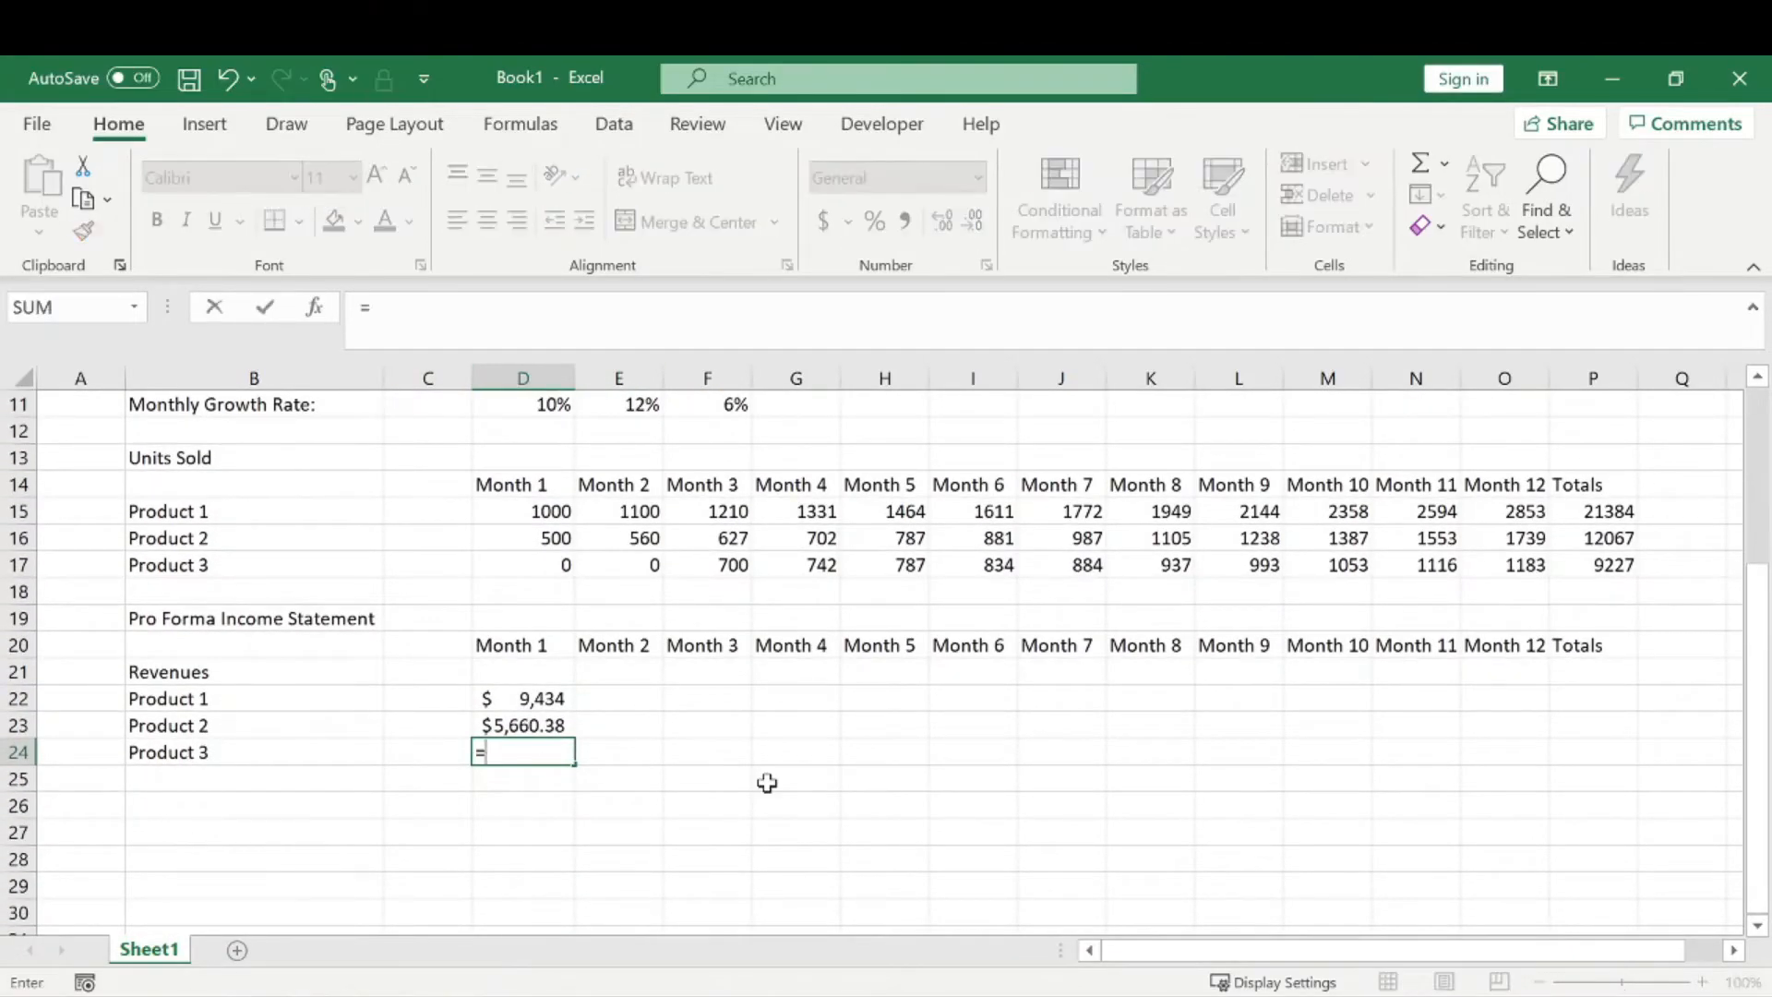
pyautogui.scroll(1, 767, 783)
pyautogui.click(563, 645)
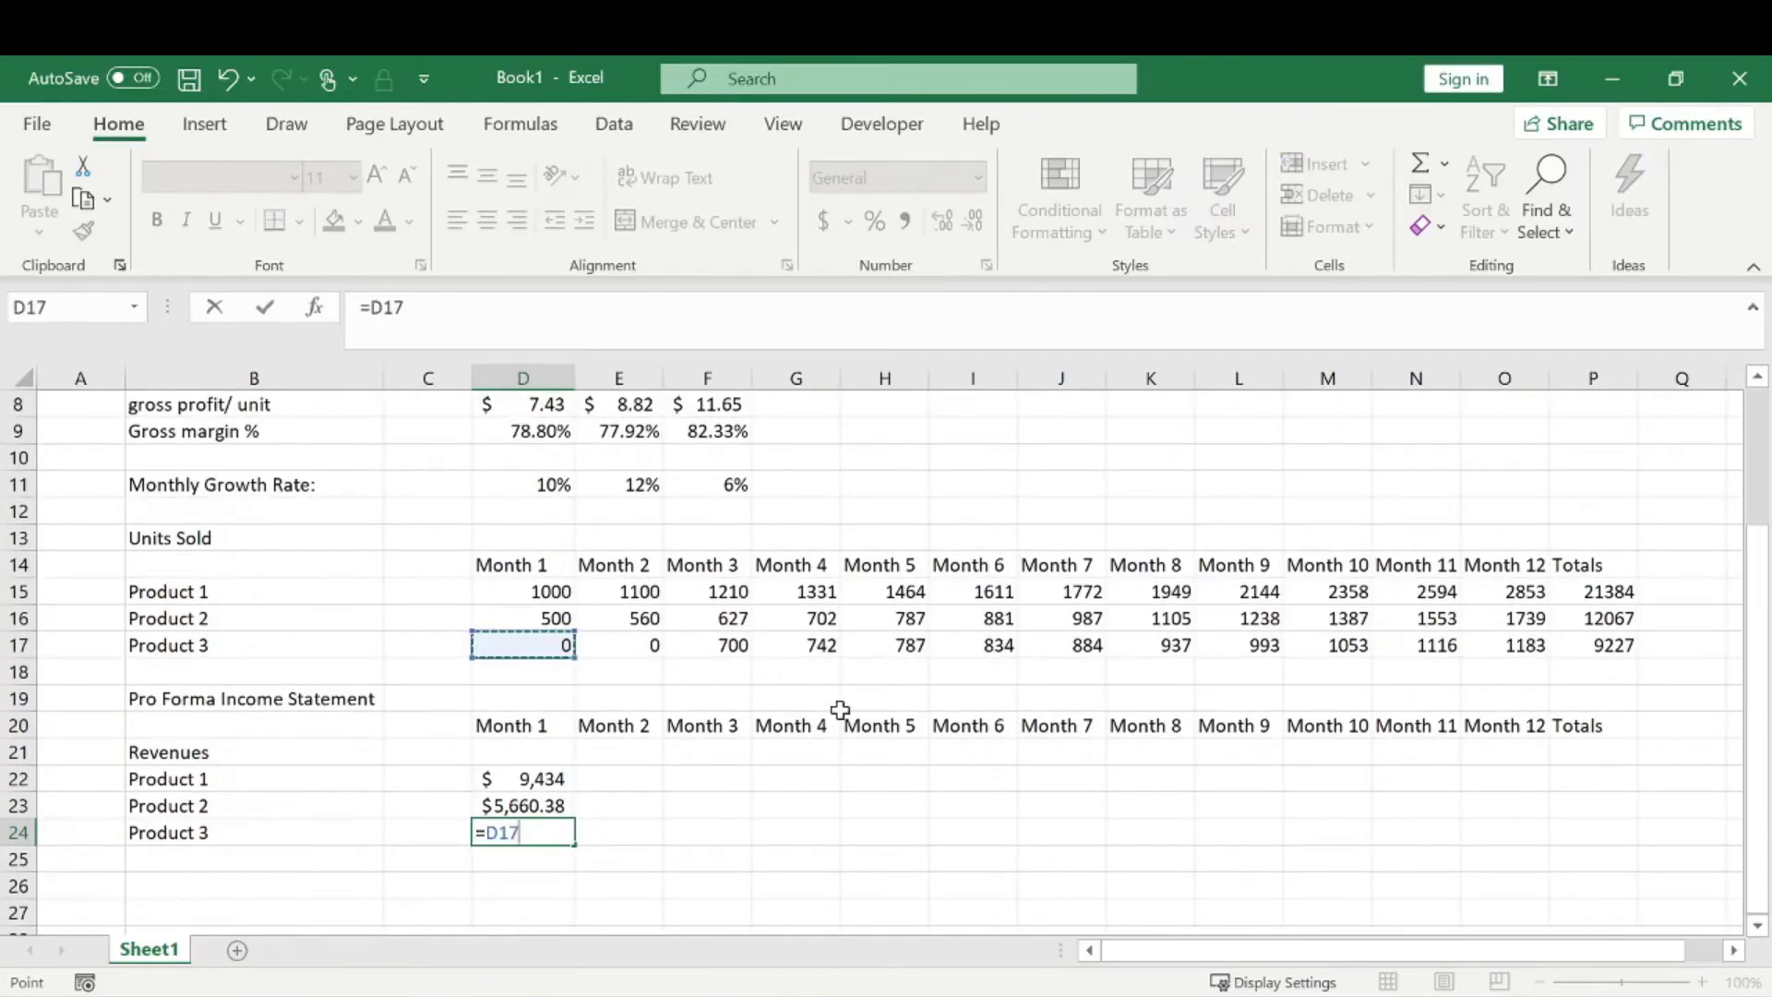
pyautogui.write('*')
pyautogui.scroll(2, 839, 709)
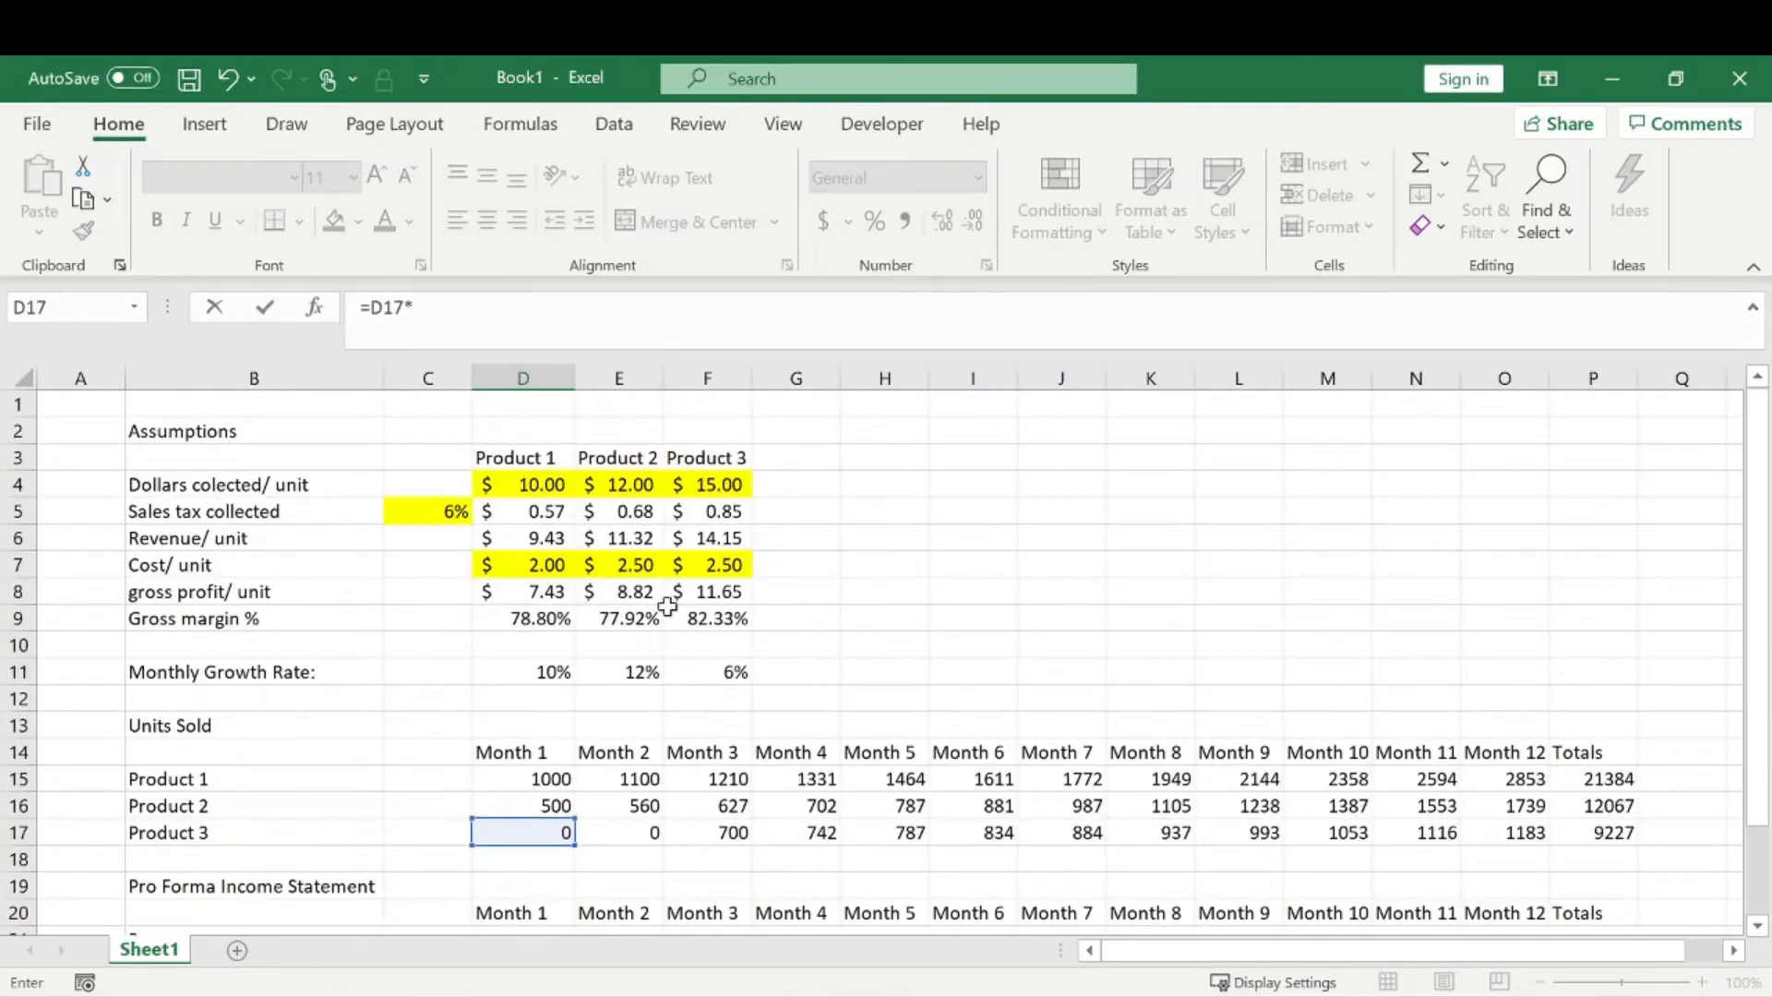
pyautogui.click(709, 538)
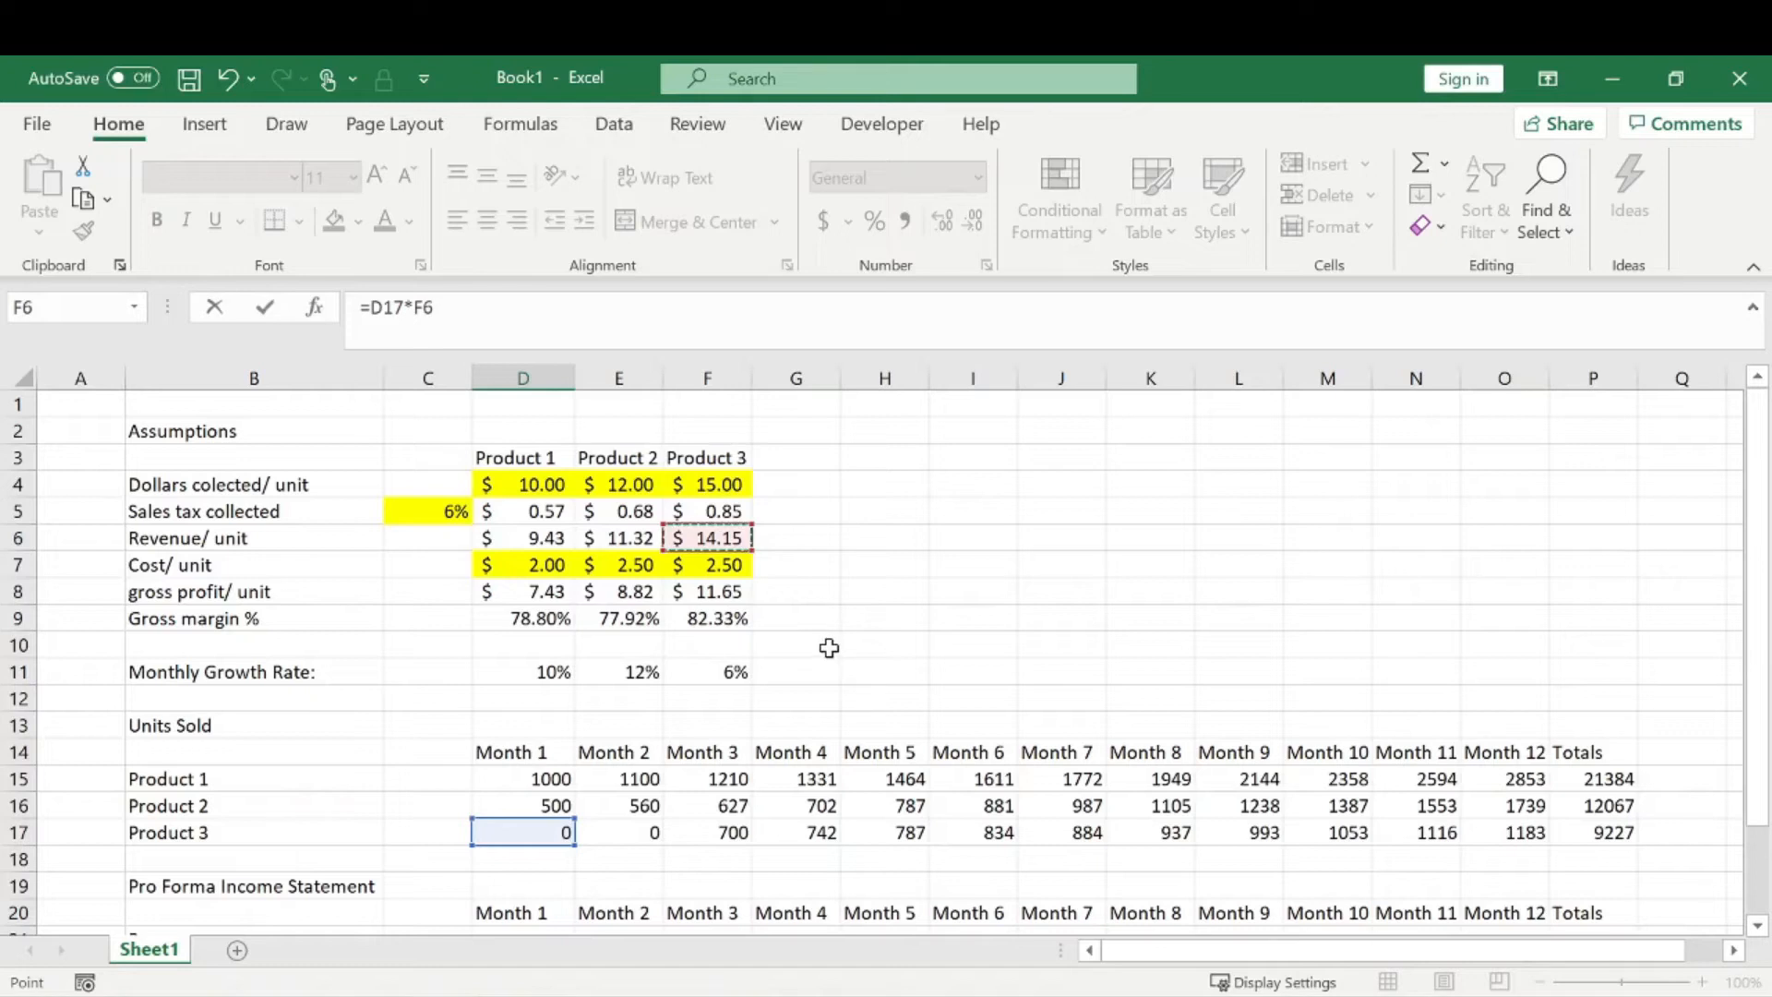
pyautogui.write('$')
pyautogui.click(416, 307)
pyautogui.write('$')
pyautogui.click(415, 307)
pyautogui.write('$')
pyautogui.press('Return')
# - Copy the three Month 1 revenue formulas in D22:D24 across through Month 12 in column O
pyautogui.scroll(-2, 740, 767)
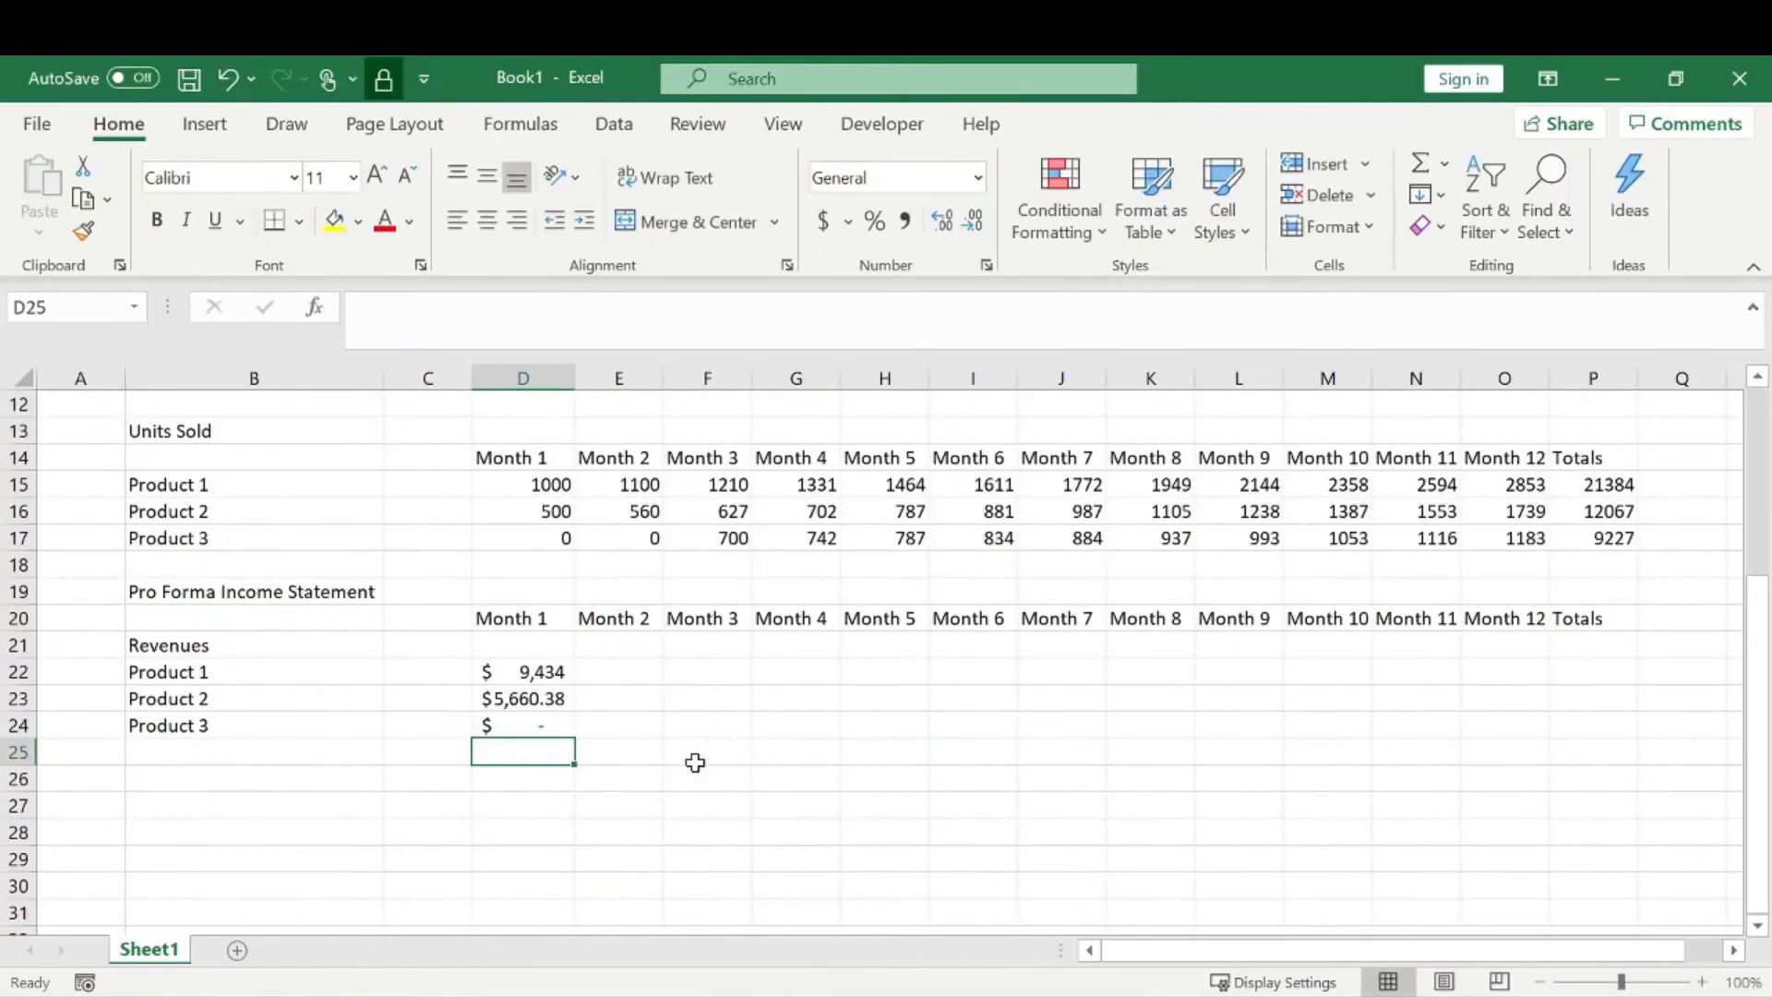
pyautogui.moveTo(566, 672); pyautogui.dragTo(1519, 716)
pyautogui.click(1364, 755)
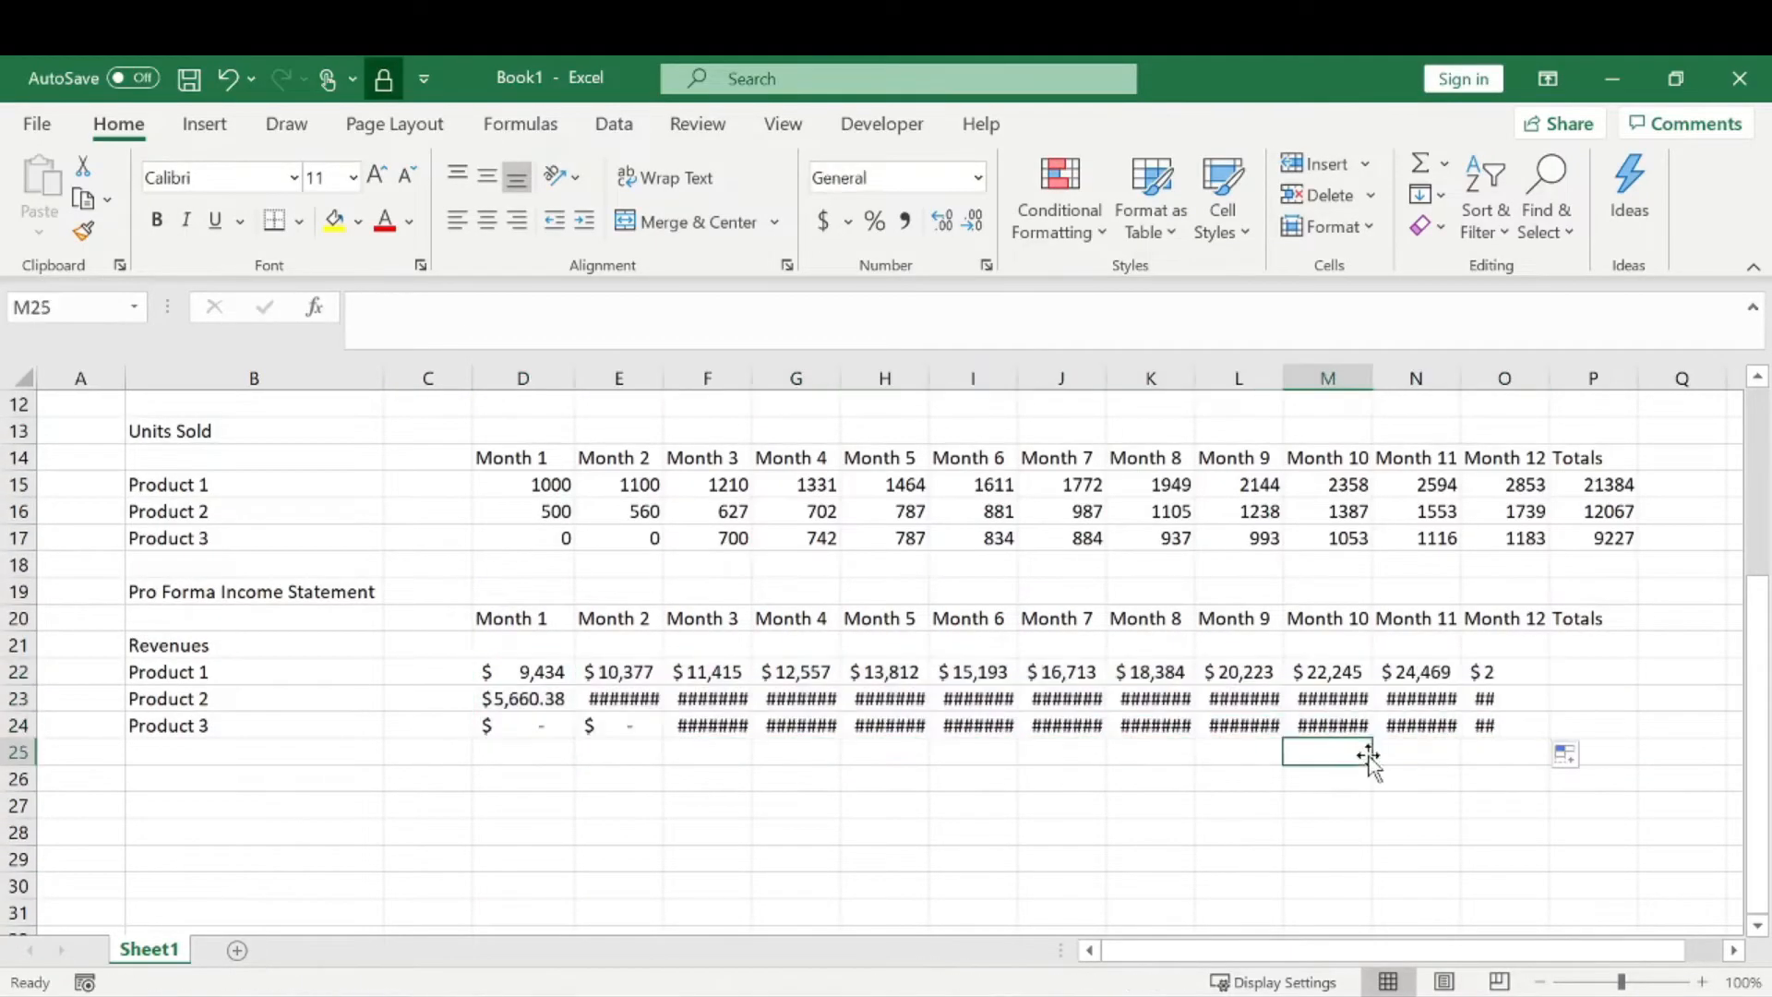
# - Format the Product 2 and Product 3 revenues in D23:O24 to show no decimal places
pyautogui.moveTo(554, 706); pyautogui.dragTo(1513, 729)
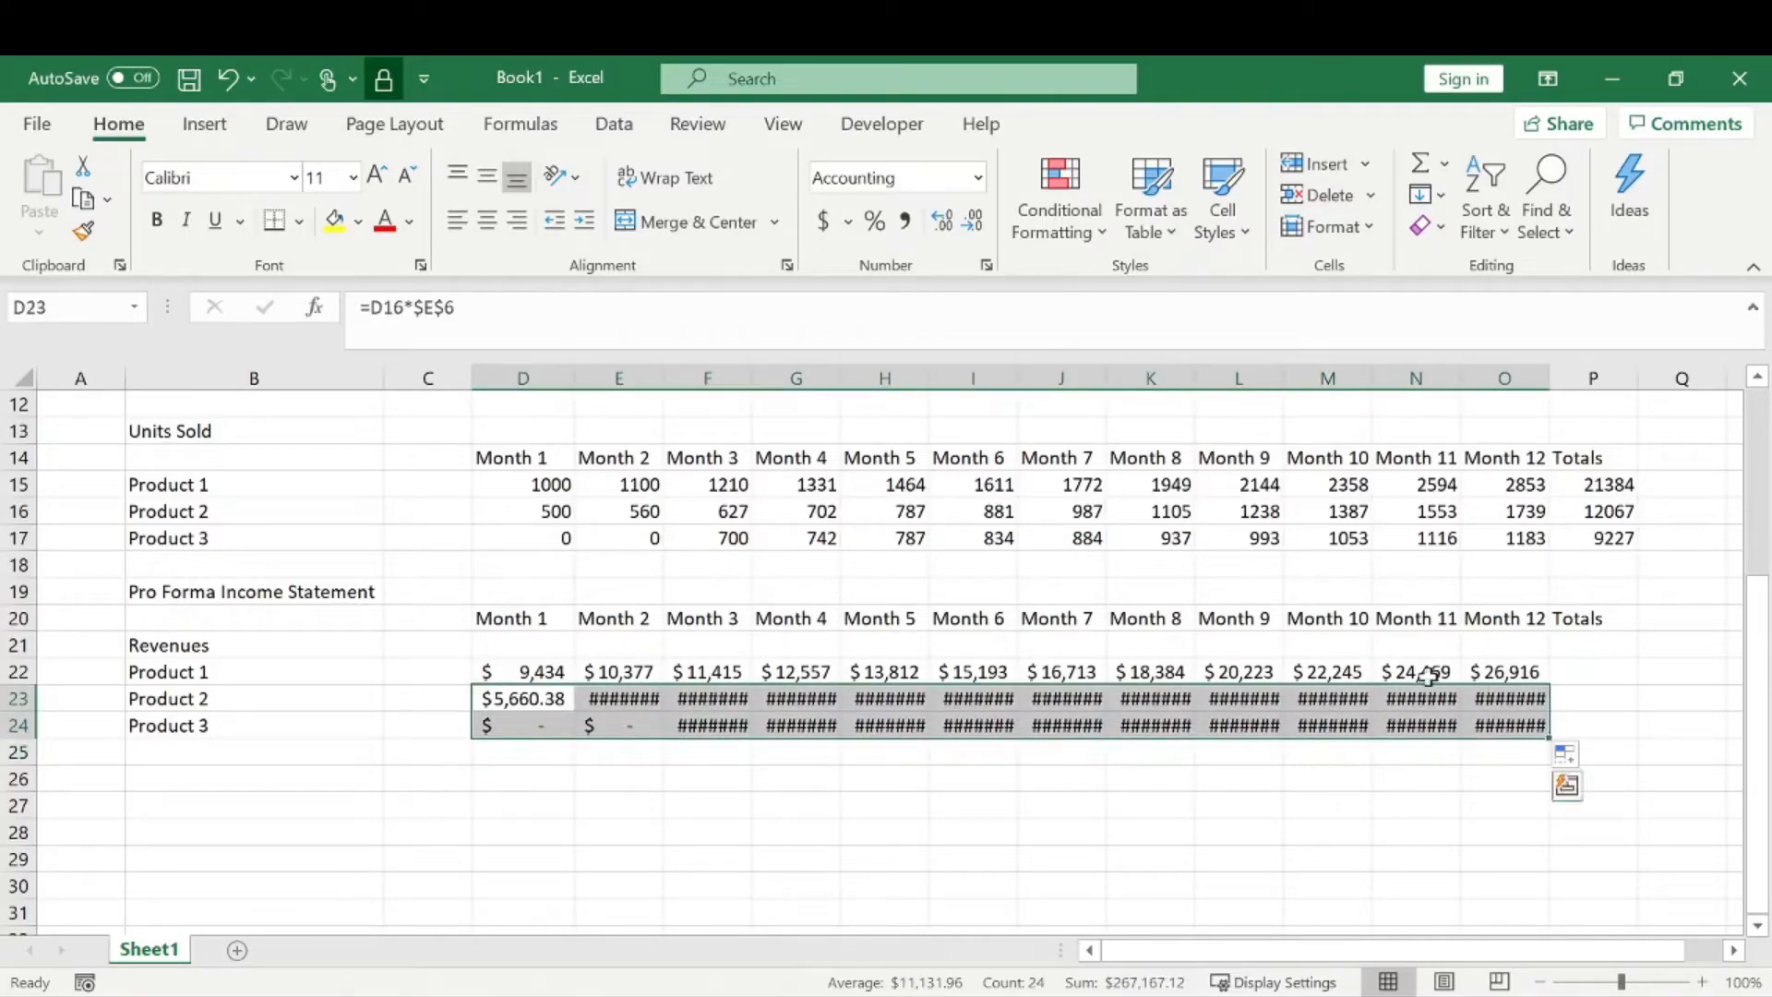
pyautogui.click(969, 223)
pyautogui.click(1120, 755)
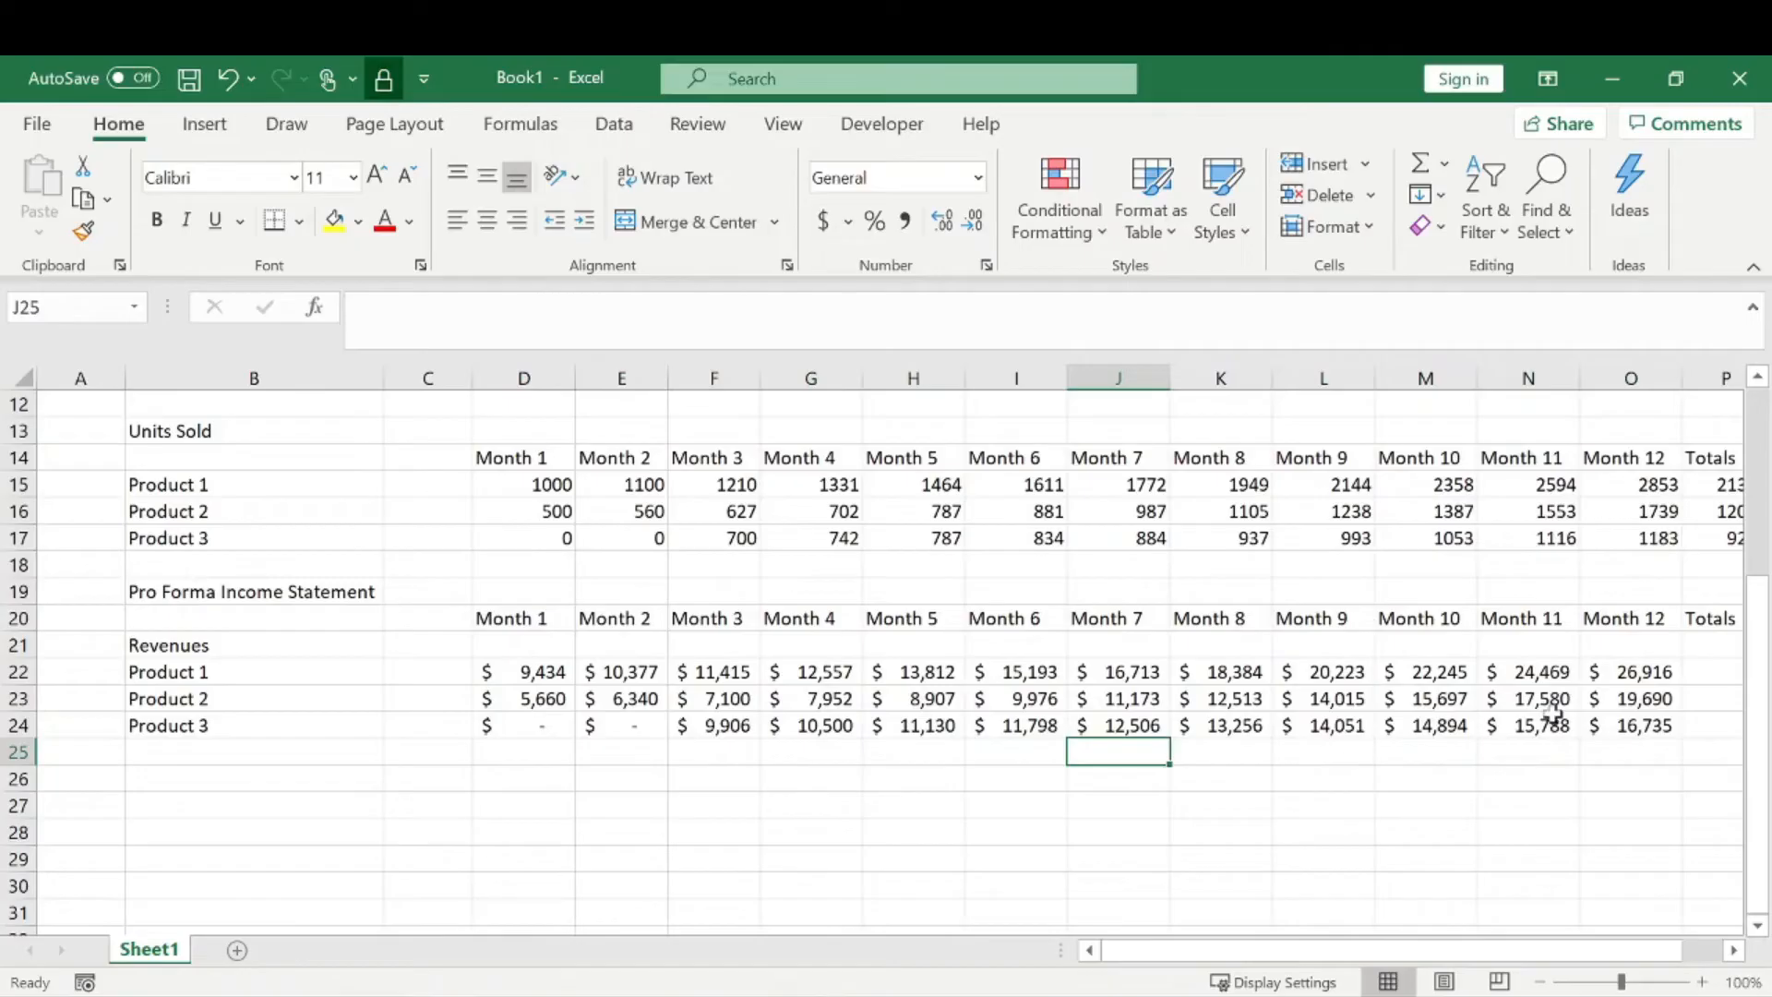
# - Zoom the sheet out to 90% and compare Product 3's units sold with its revenues for Months 1 and 2
pyautogui.click(1540, 981)
pyautogui.scroll(2, 1341, 831)
pyautogui.scroll(-2, 1123, 692)
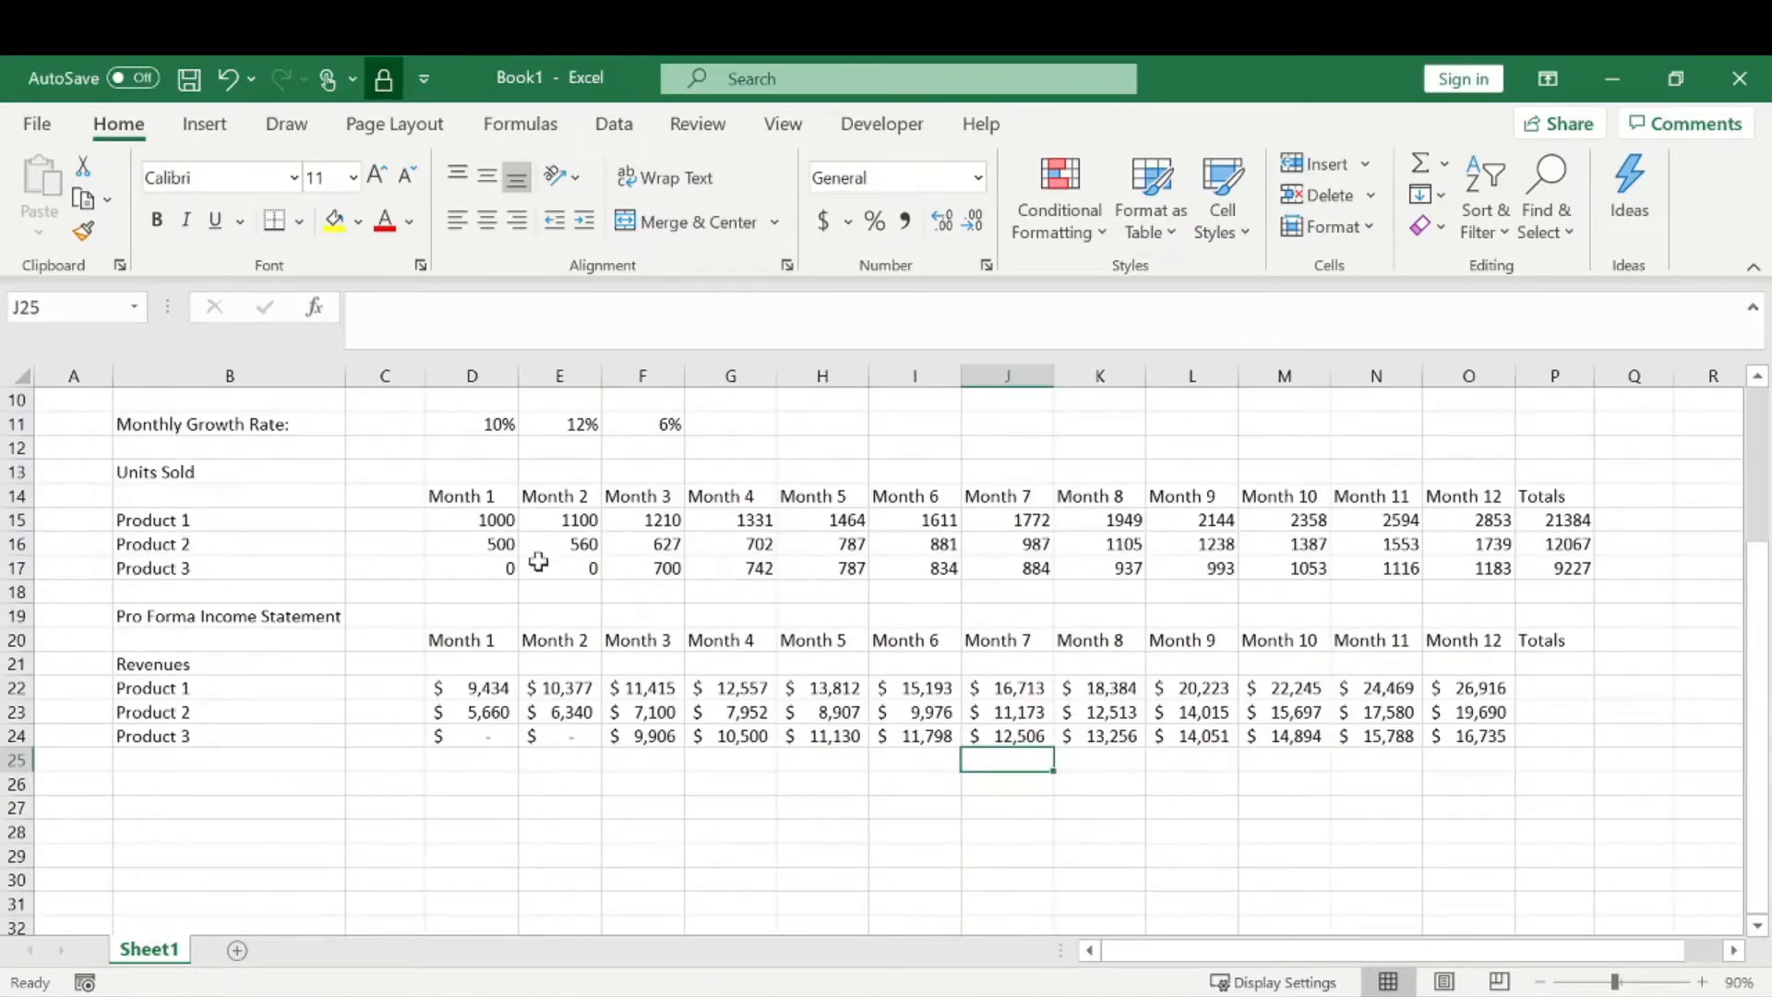
pyautogui.moveTo(486, 569); pyautogui.dragTo(560, 567)
pyautogui.moveTo(487, 738); pyautogui.dragTo(565, 738)
pyautogui.click(610, 819)
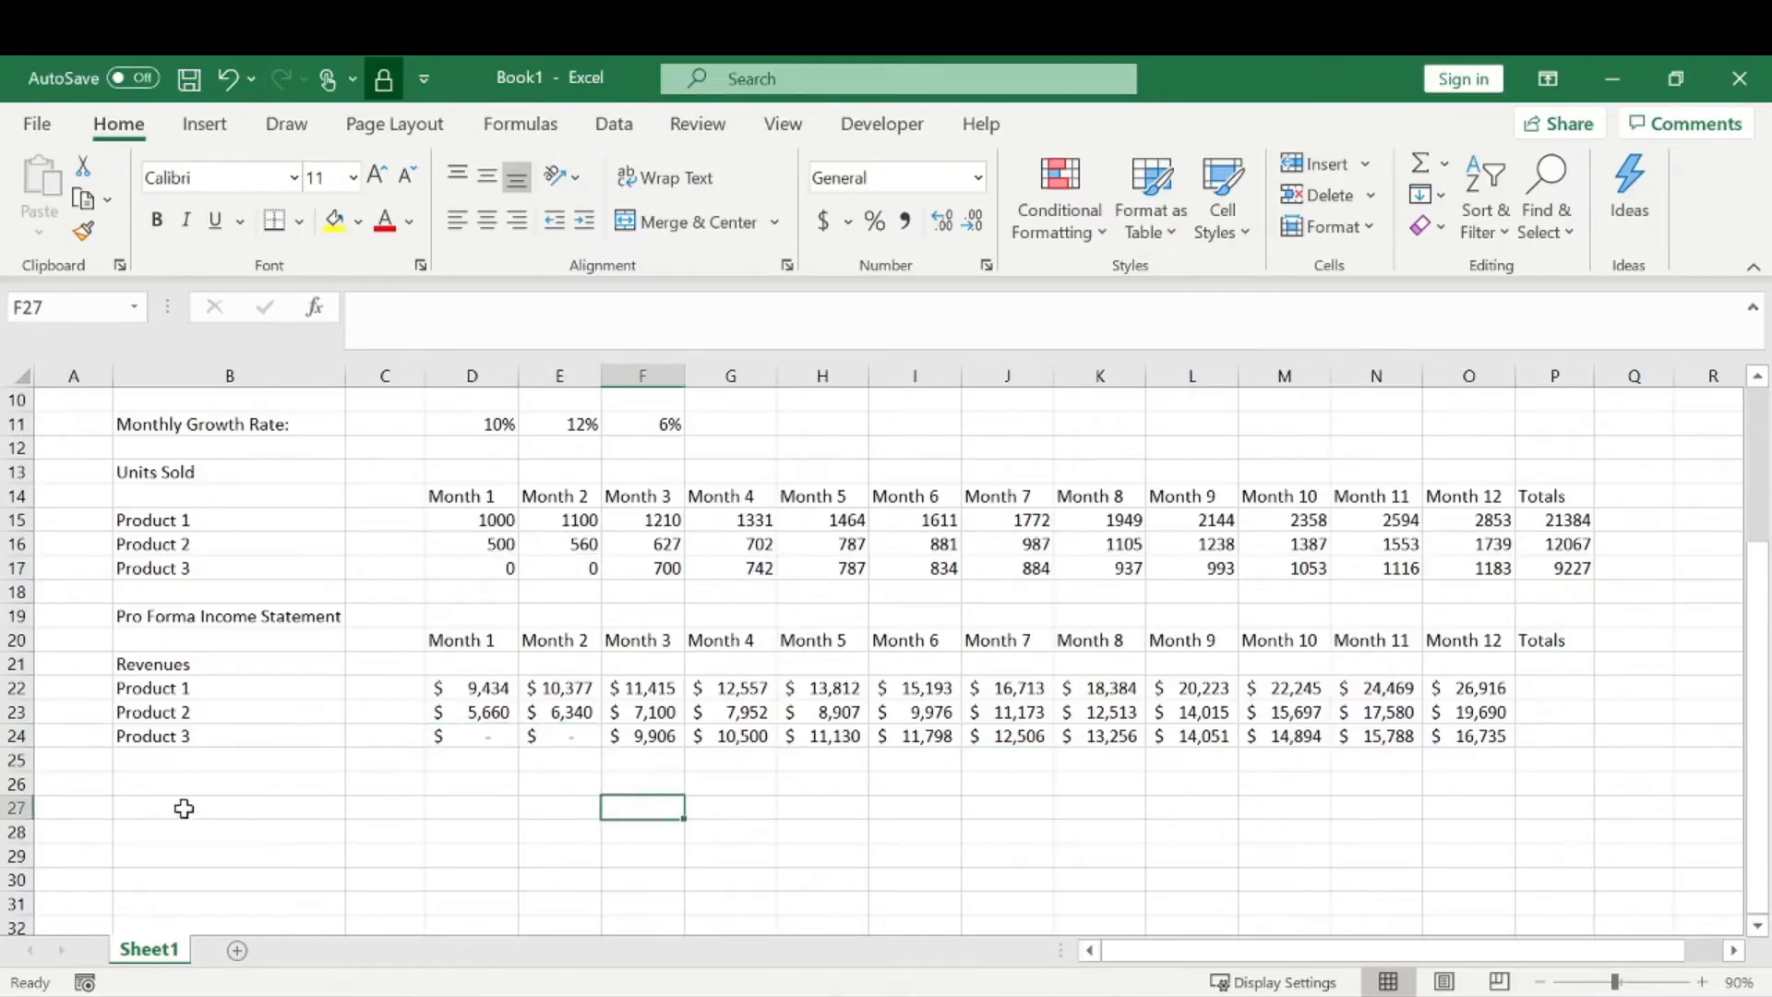
# - Enter the label Totals in B25 beneath the revenue product labels
pyautogui.click(188, 742)
pyautogui.click(190, 757)
pyautogui.write('Tot')
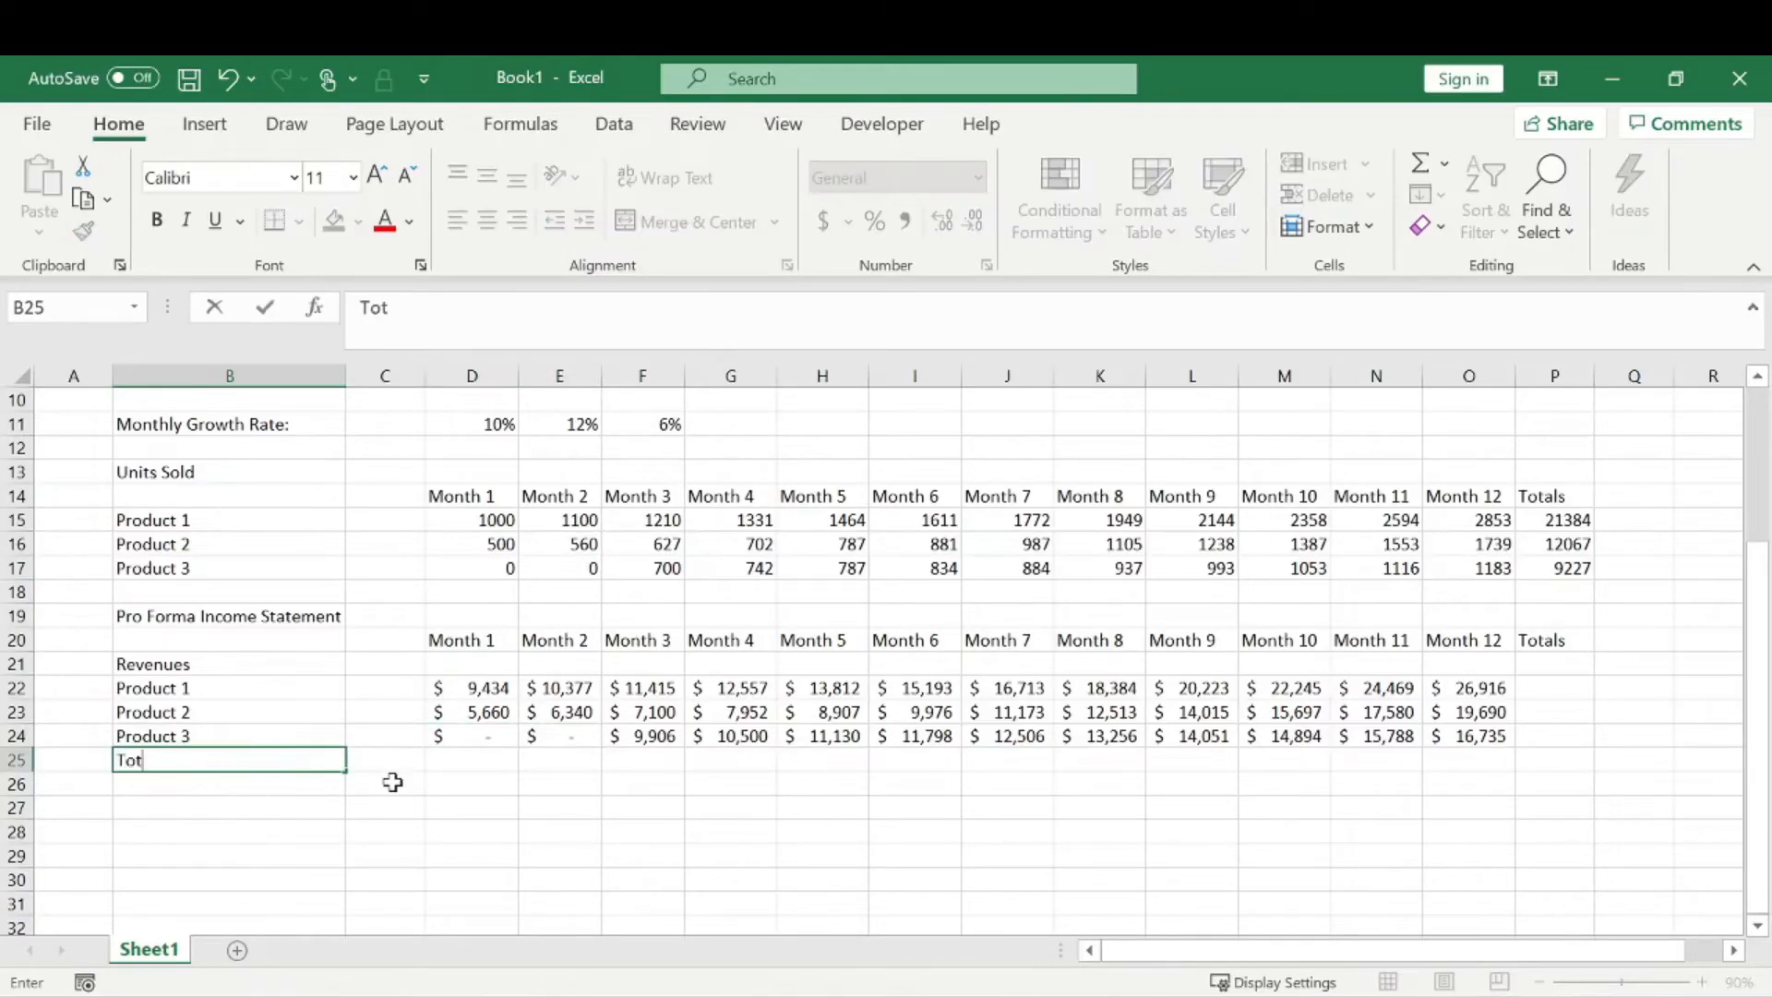
pyautogui.write('als')
pyautogui.click(392, 781)
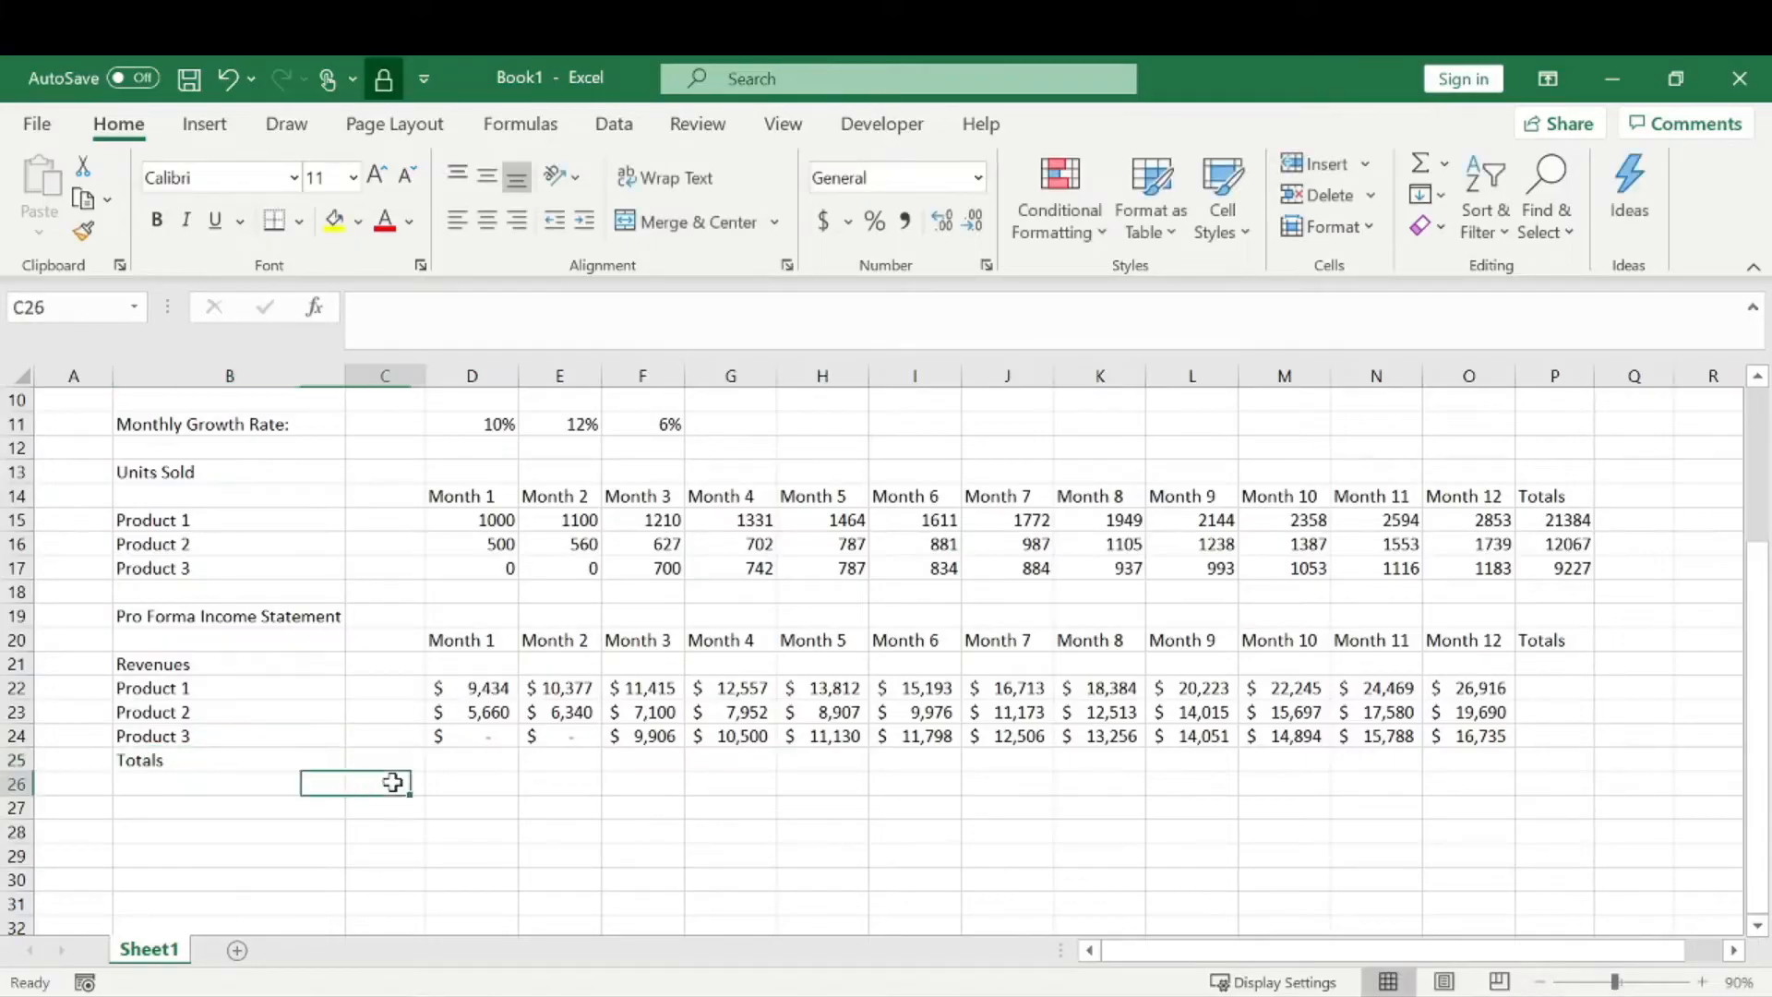
# - Total the Month 1 revenues in D25 with =SUM(D22:D24) and copy the formula across through Month 12
pyautogui.press('Up')
pyautogui.press('Up')
pyautogui.press('Right')
pyautogui.press('Down')
pyautogui.write('=SUM(')
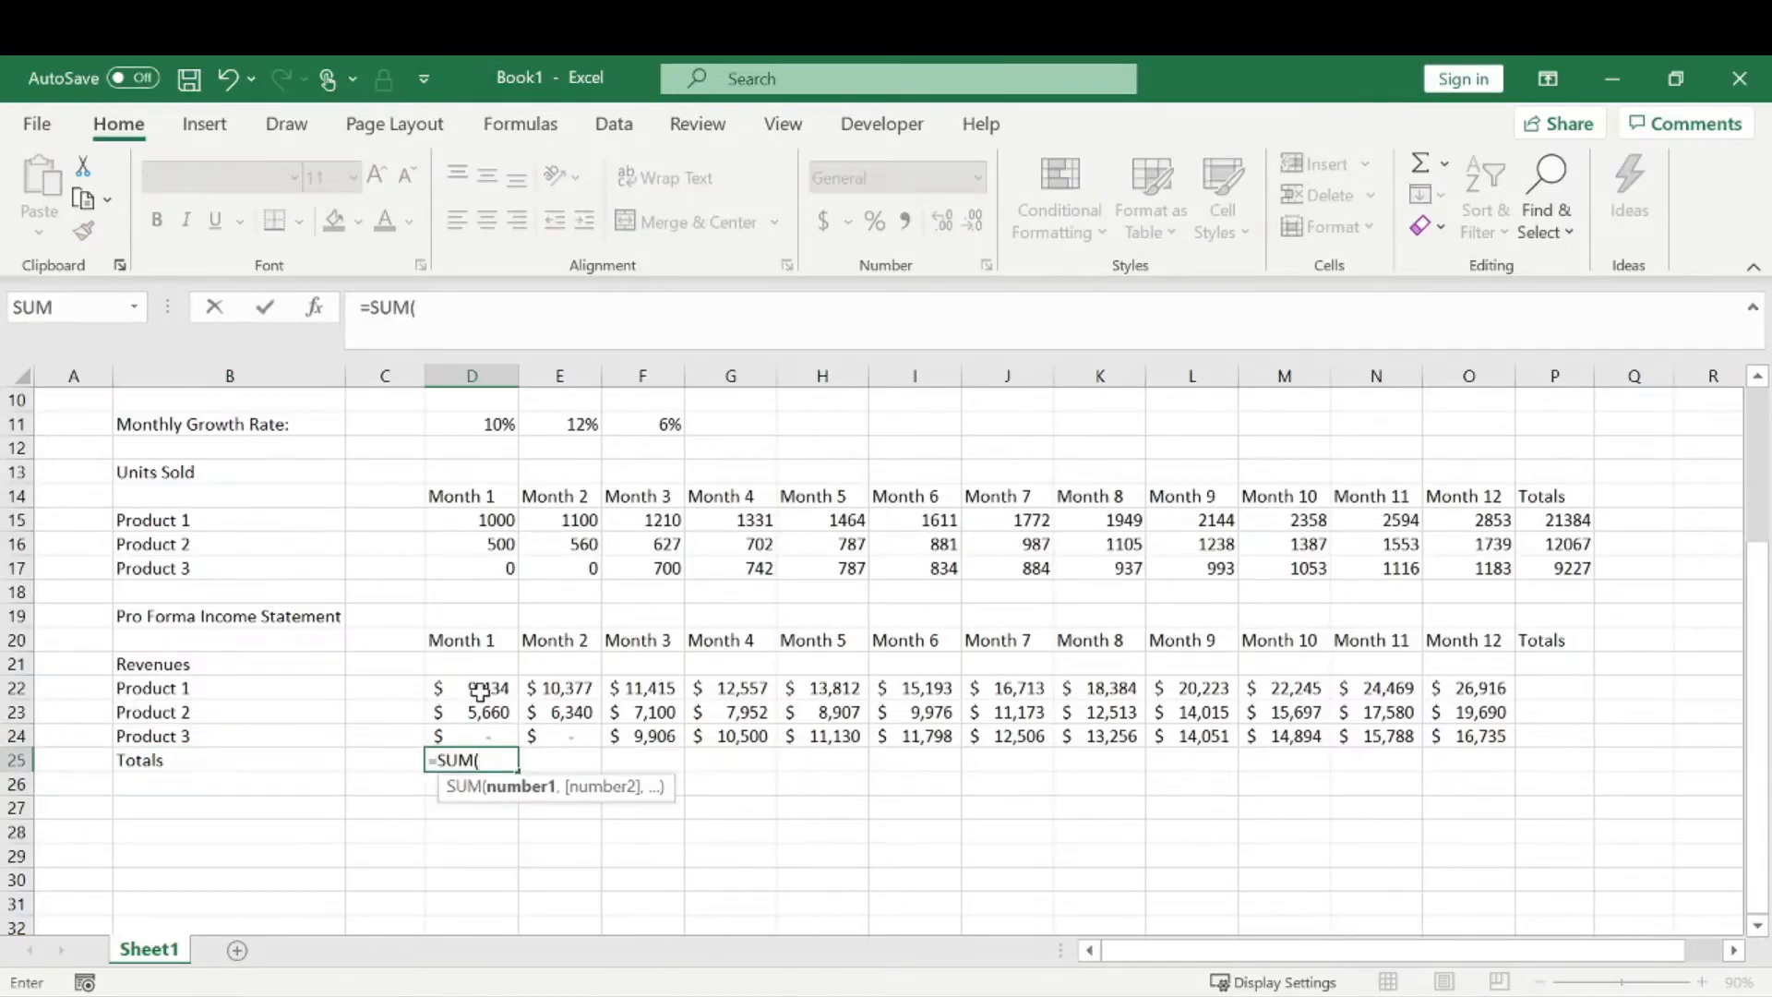
pyautogui.moveTo(475, 688); pyautogui.dragTo(475, 736)
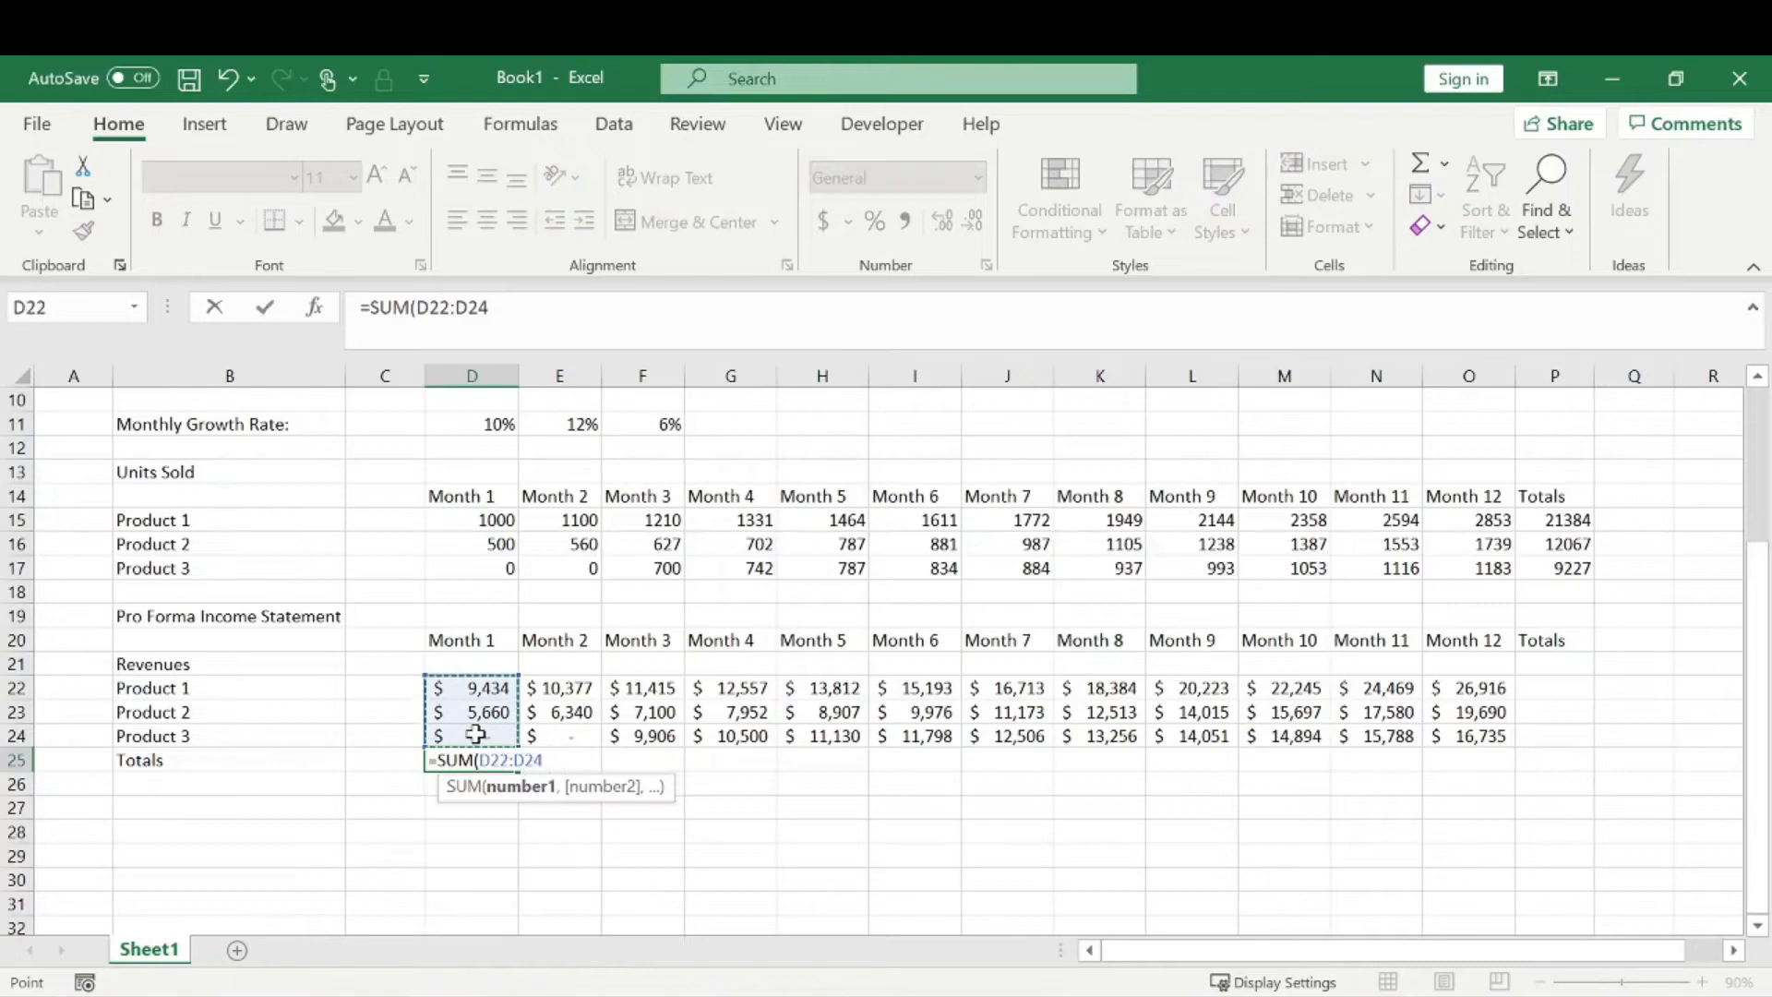
pyautogui.press('Return')
pyautogui.click(475, 759)
pyautogui.moveTo(990, 769); pyautogui.dragTo(1479, 757)
pyautogui.click(1476, 826)
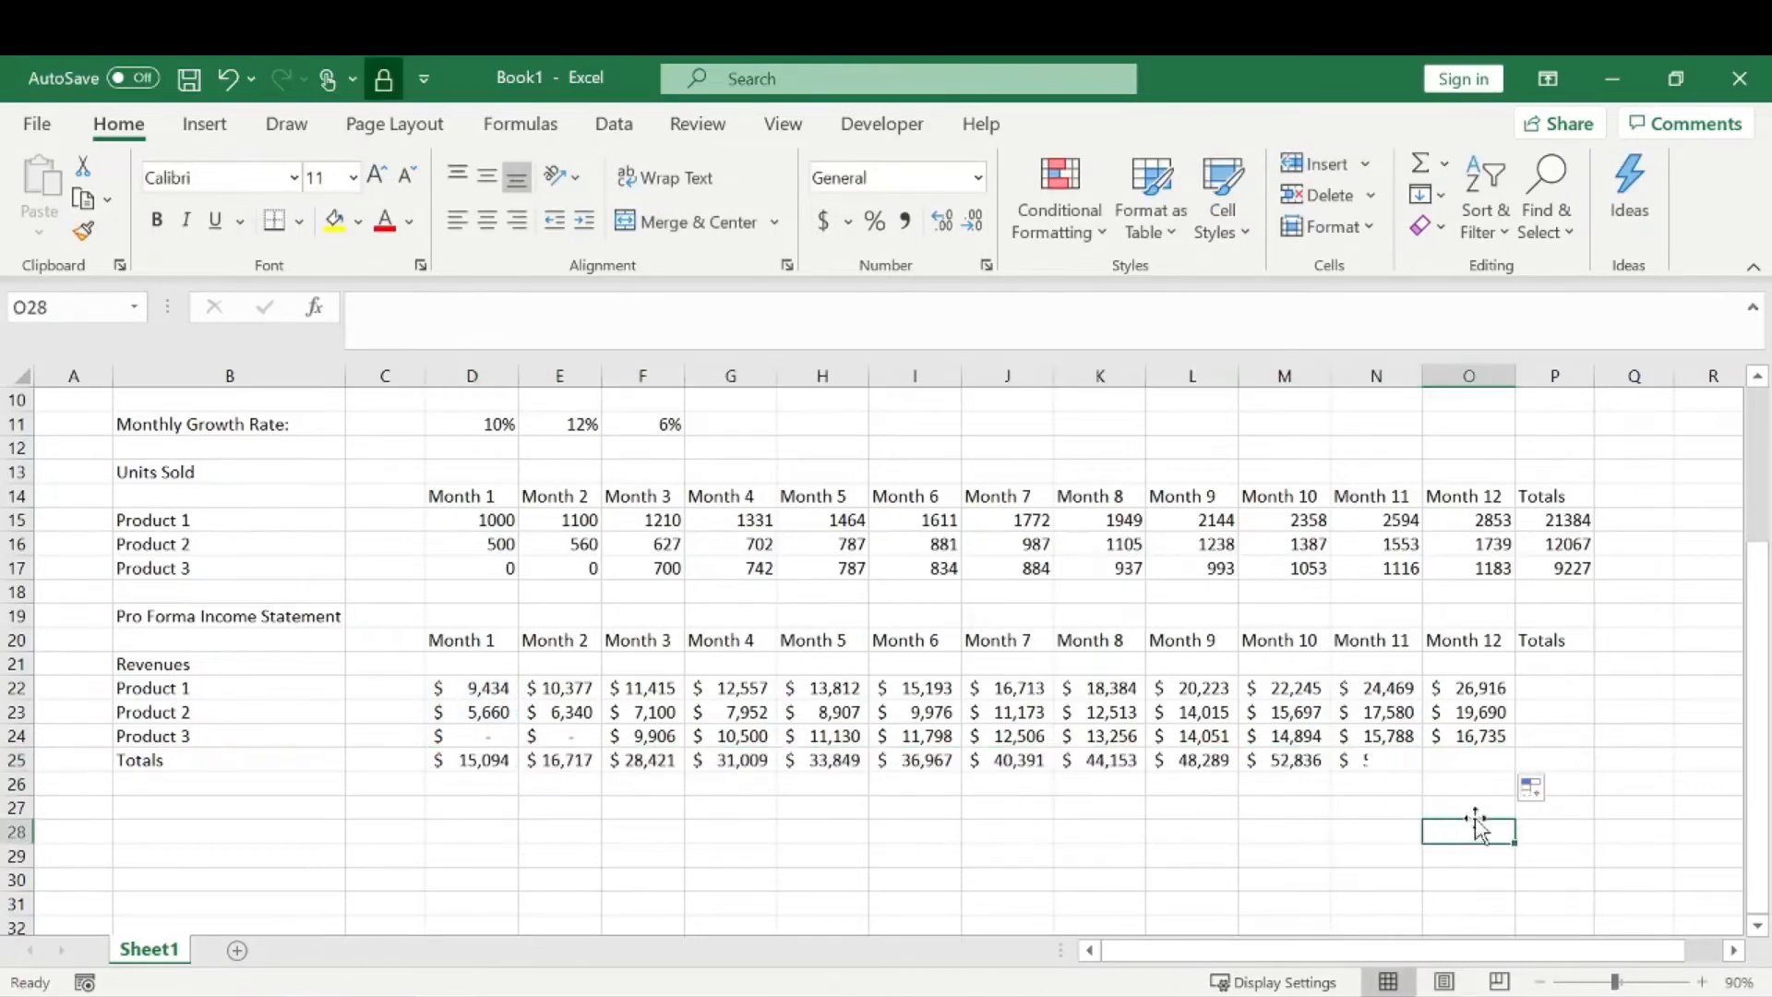
# - Total Product 1's yearly revenue in P22 with =SUM(D22:O22) and copy the formula down through the Totals row in P25
pyautogui.click(1557, 692)
pyautogui.write('=su')
pyautogui.doubleClick(1585, 748)
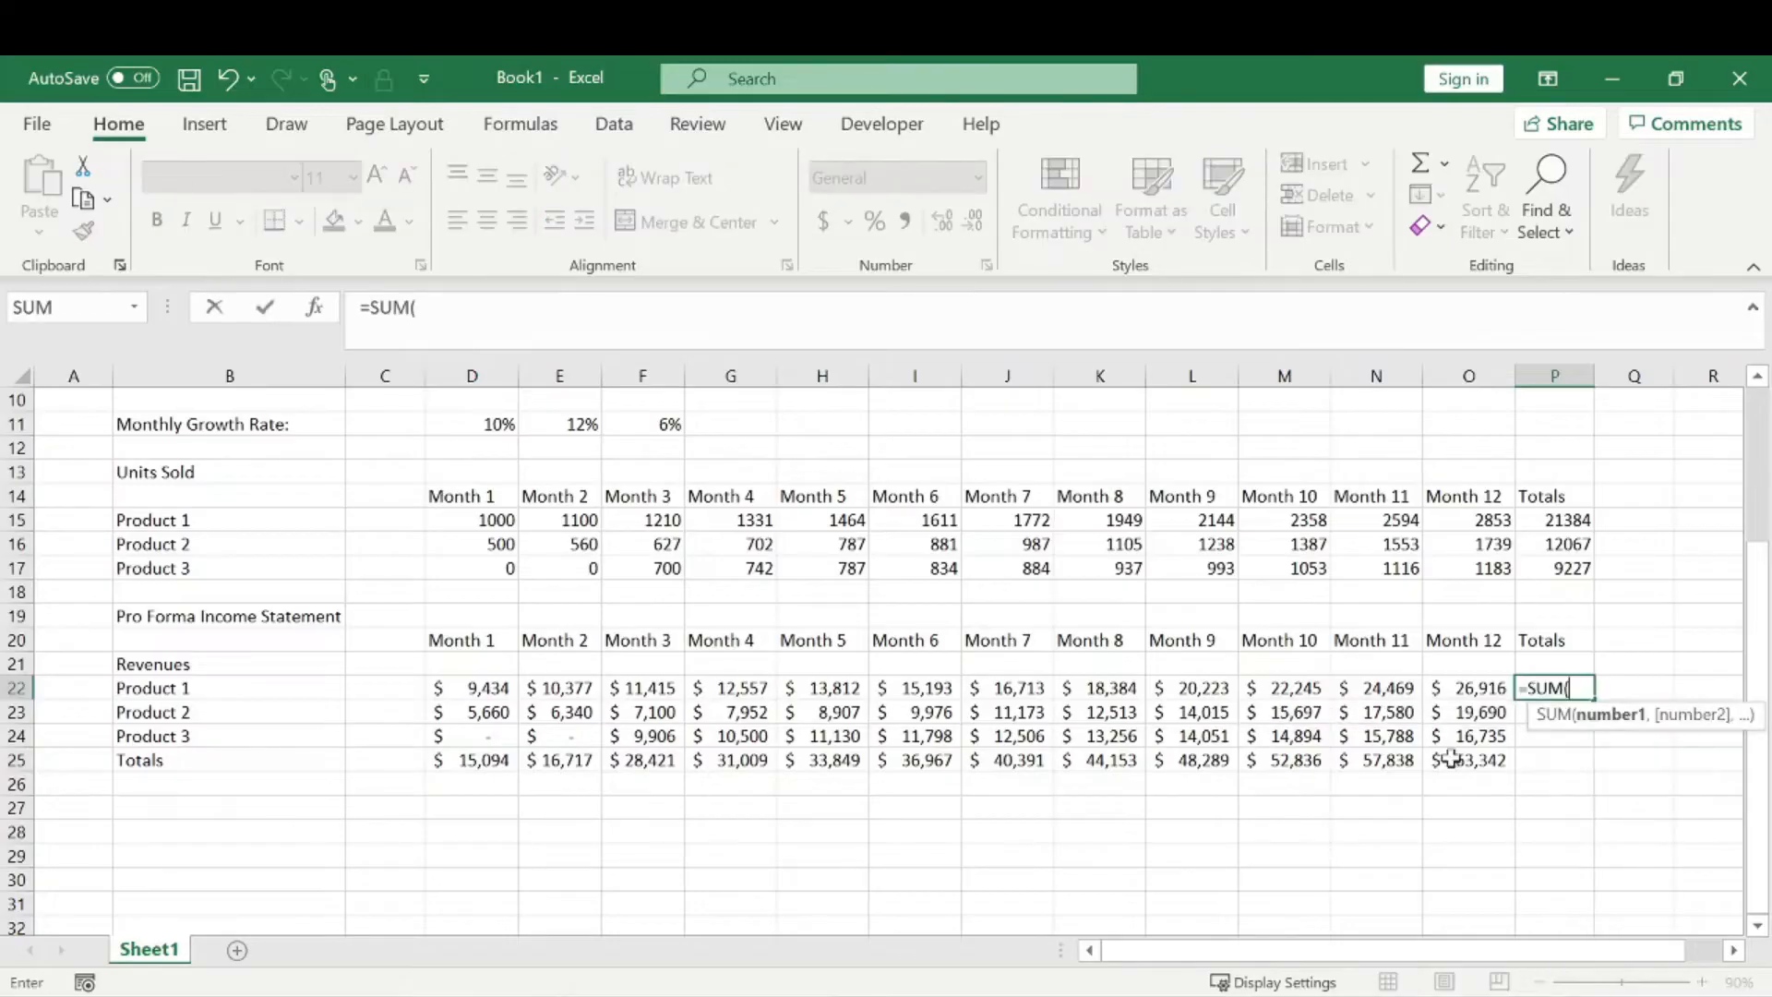
pyautogui.moveTo(475, 683); pyautogui.dragTo(1472, 690)
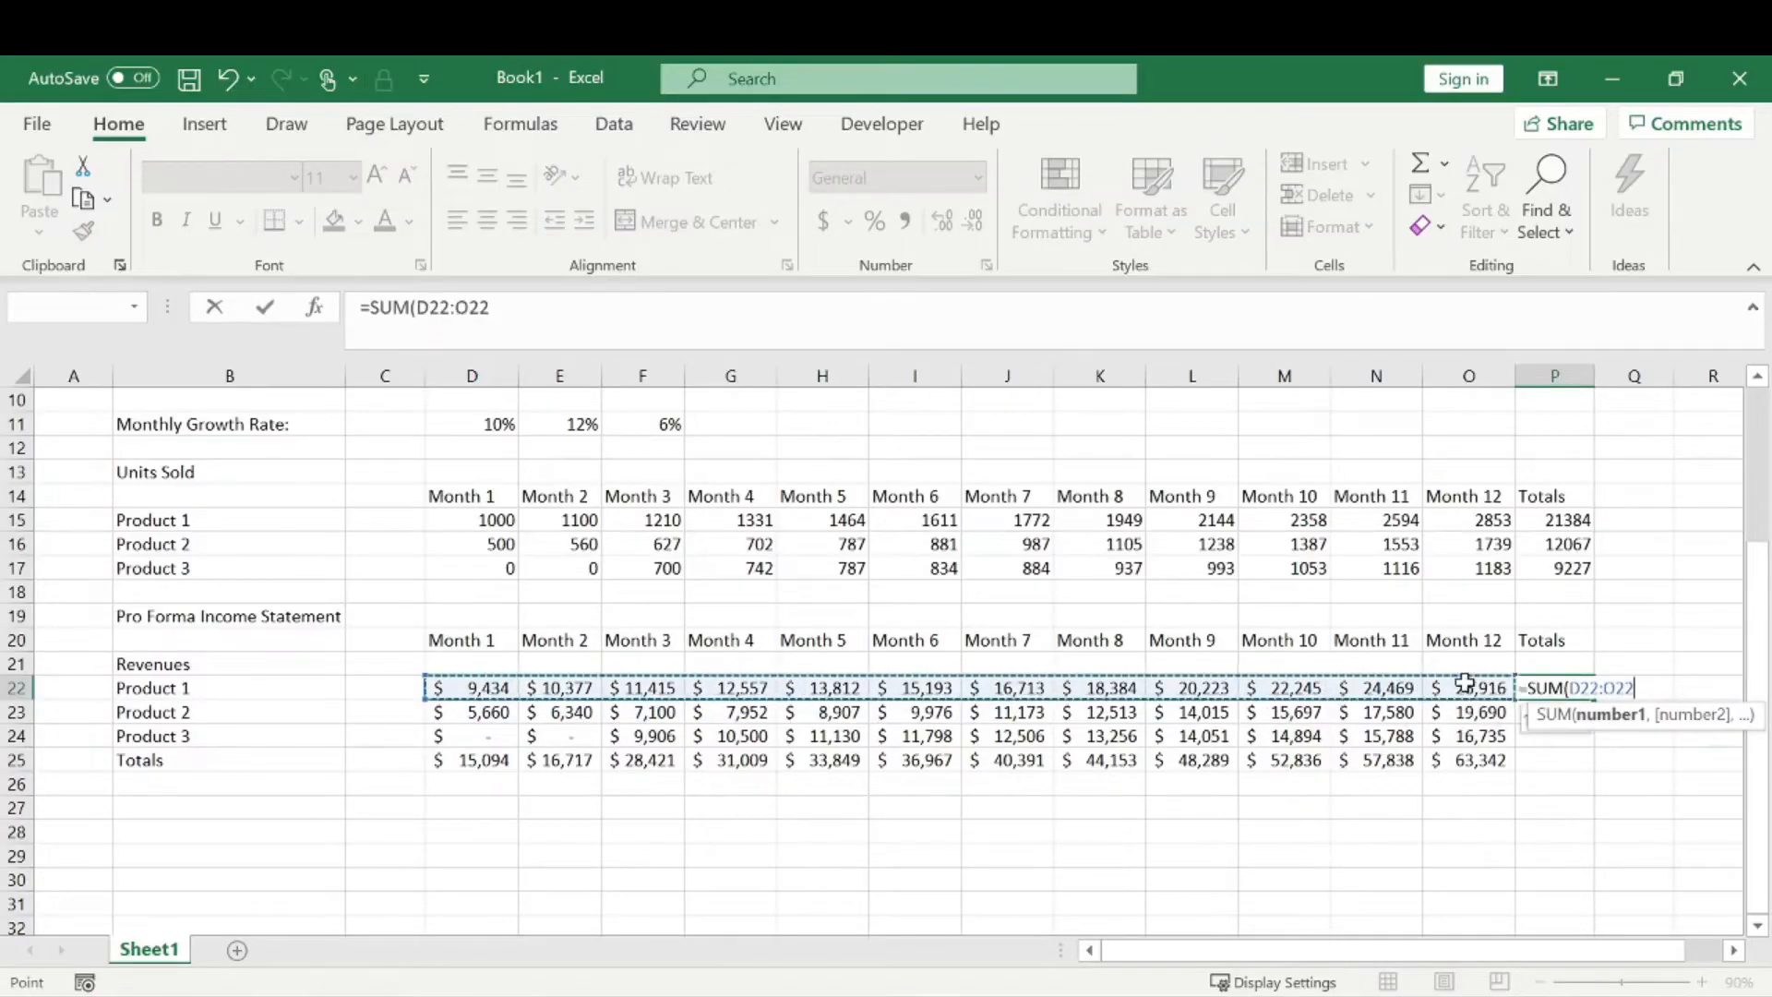
pyautogui.press('Return')
pyautogui.click(1576, 688)
pyautogui.moveTo(1603, 698); pyautogui.dragTo(1574, 766)
pyautogui.click(1642, 712)
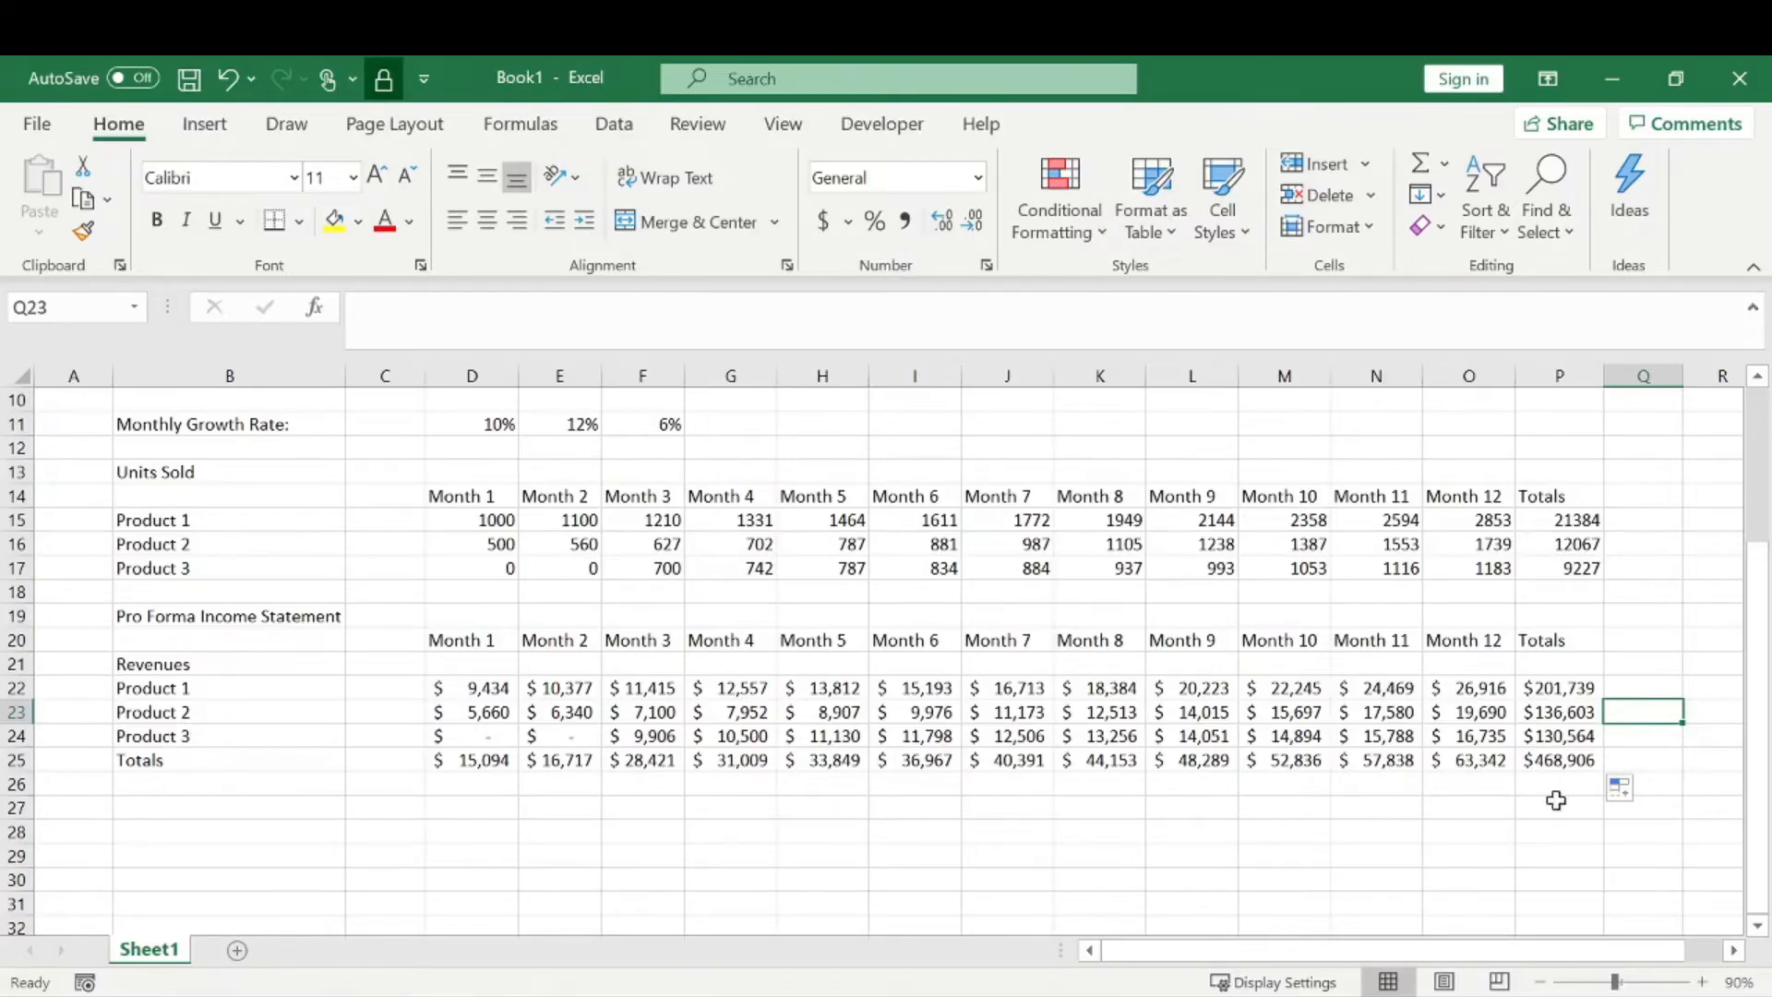
pyautogui.click(1585, 765)
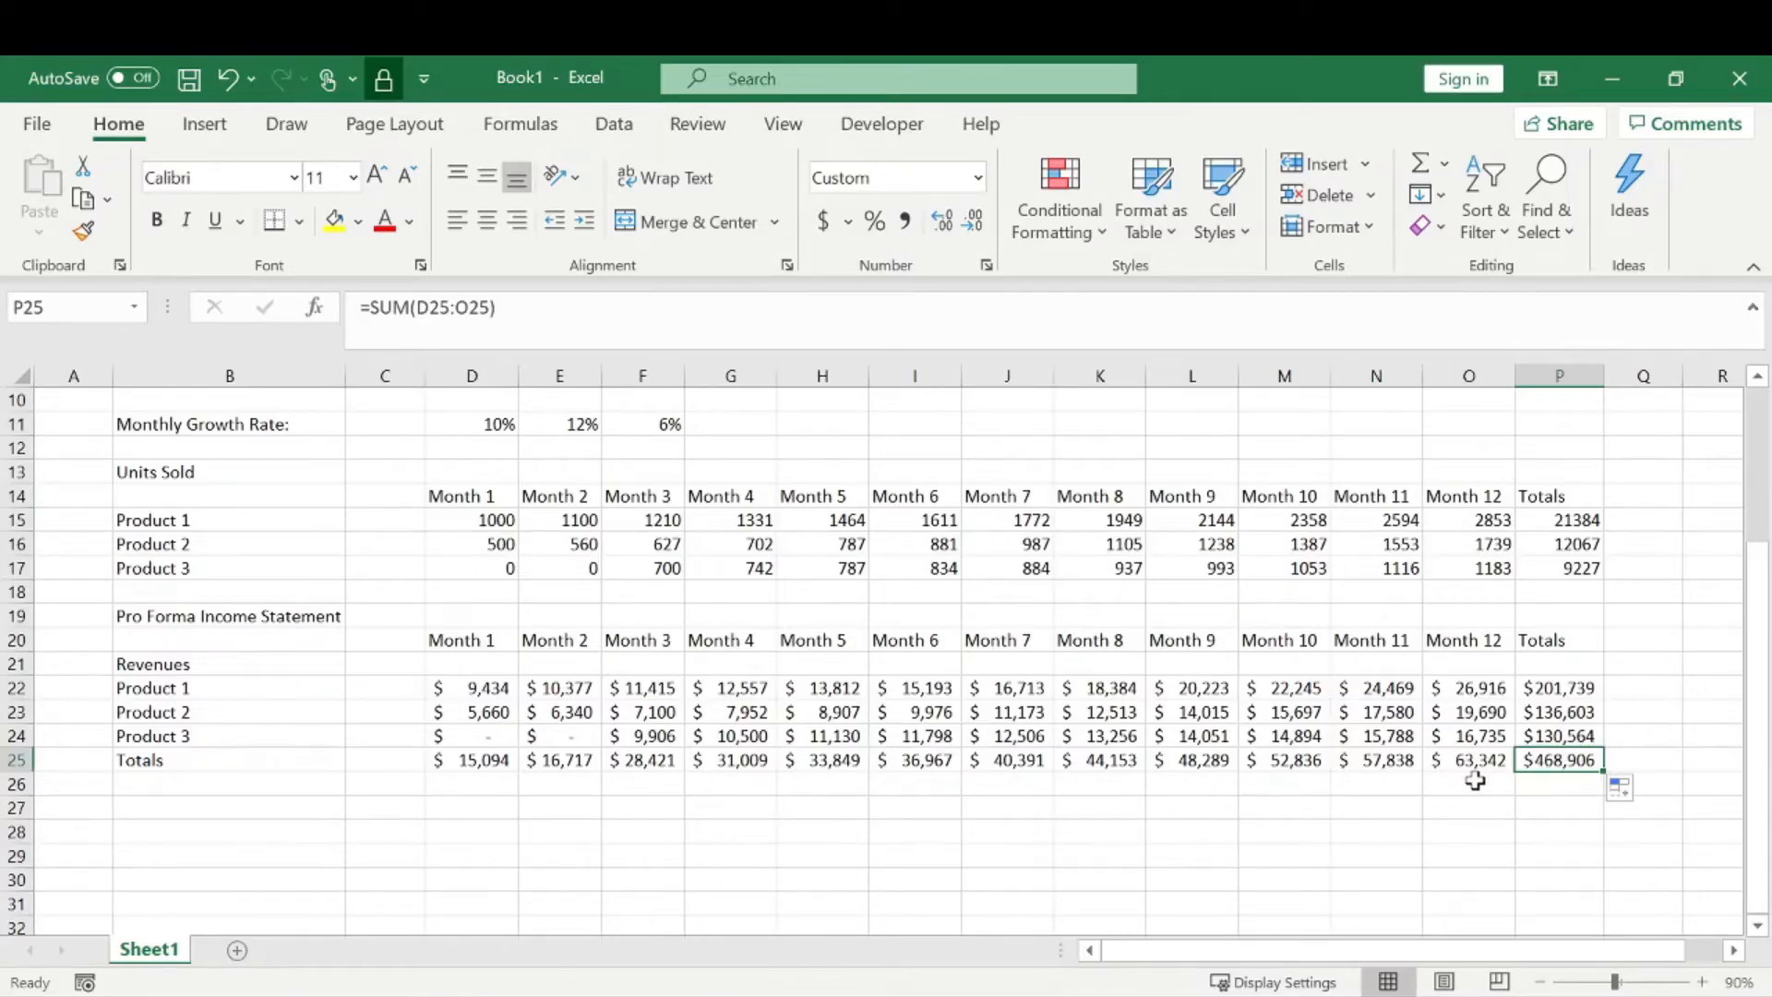
# - Enter the label COGS in B27 and copy the product and Totals labels from B22:B25 beneath it into B28:B31
pyautogui.scroll(-2, 748, 810)
pyautogui.click(233, 645)
pyautogui.click(246, 672)
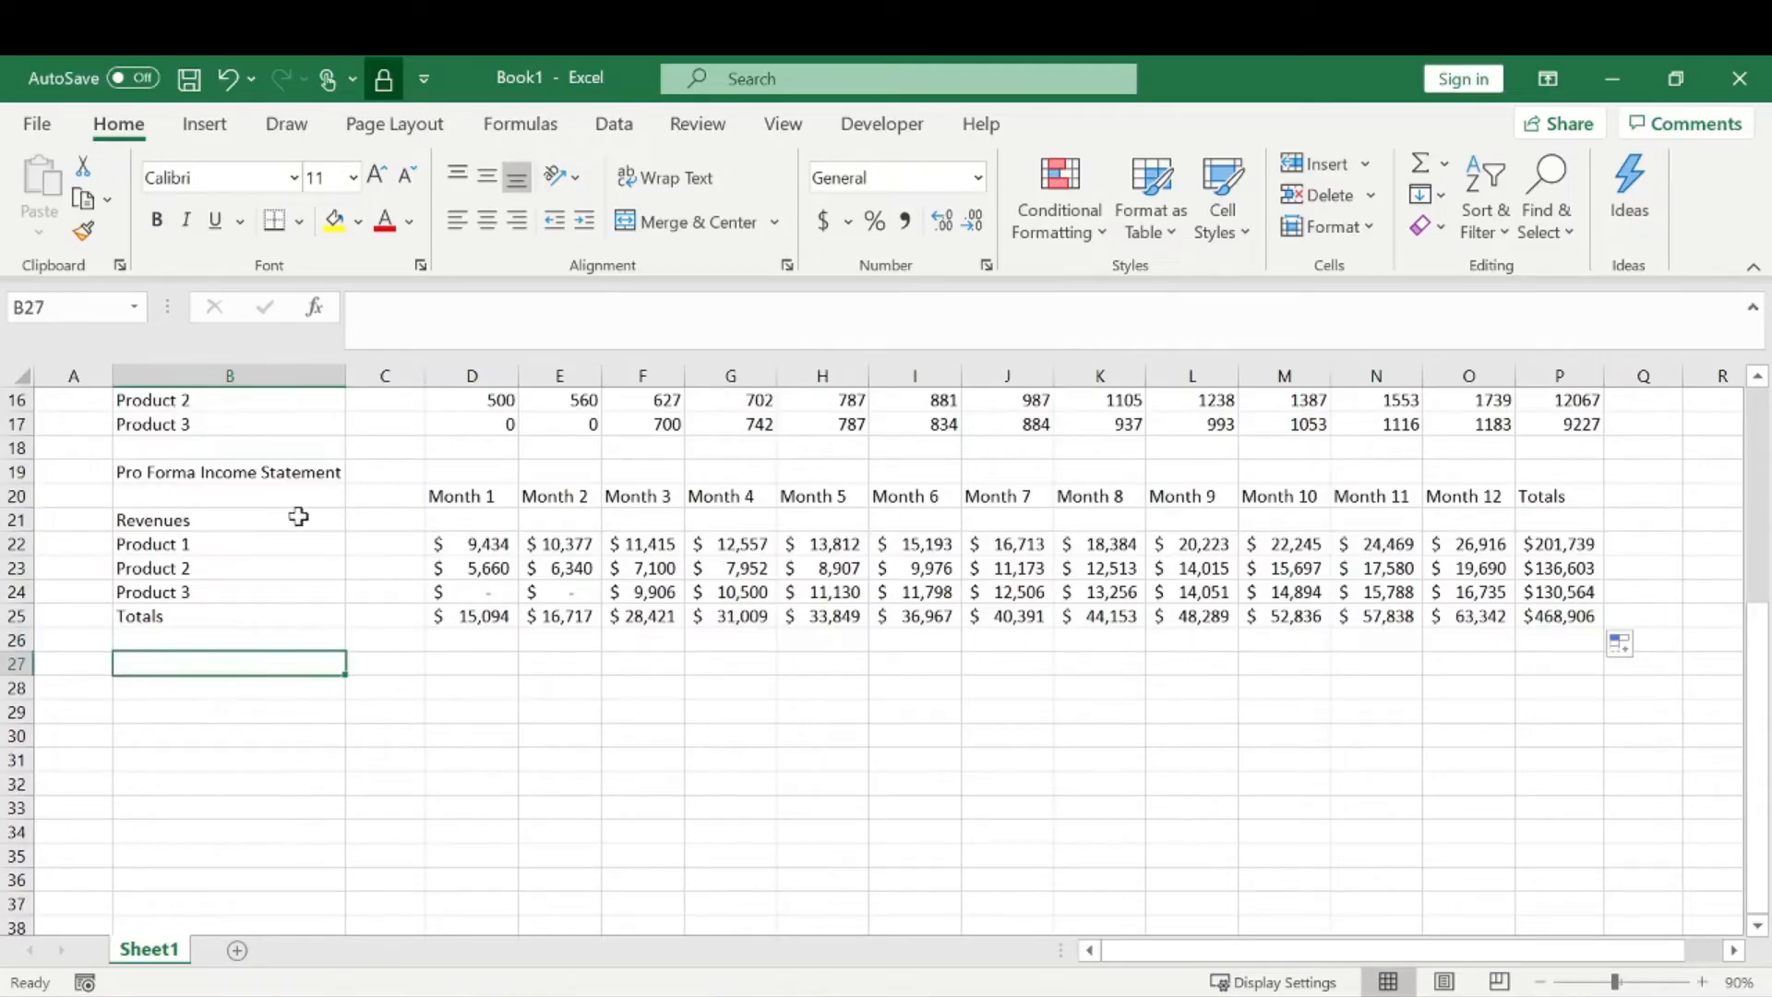
pyautogui.write('COGS')
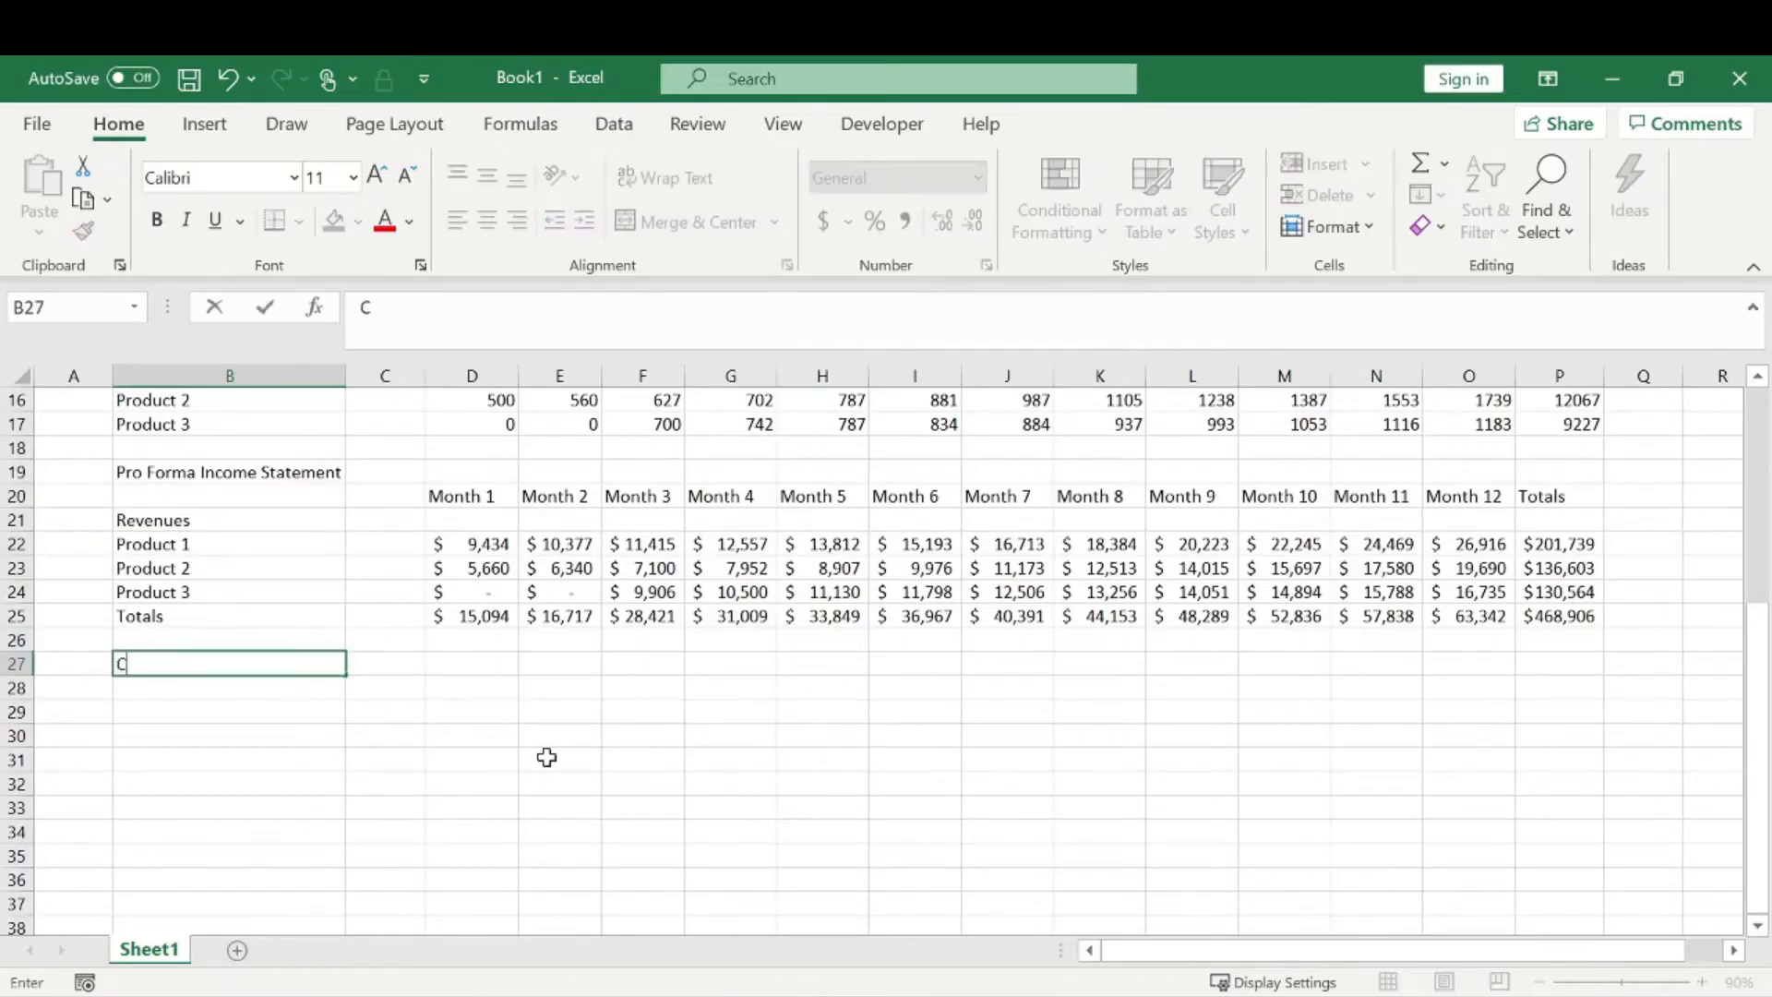
pyautogui.press('Return')
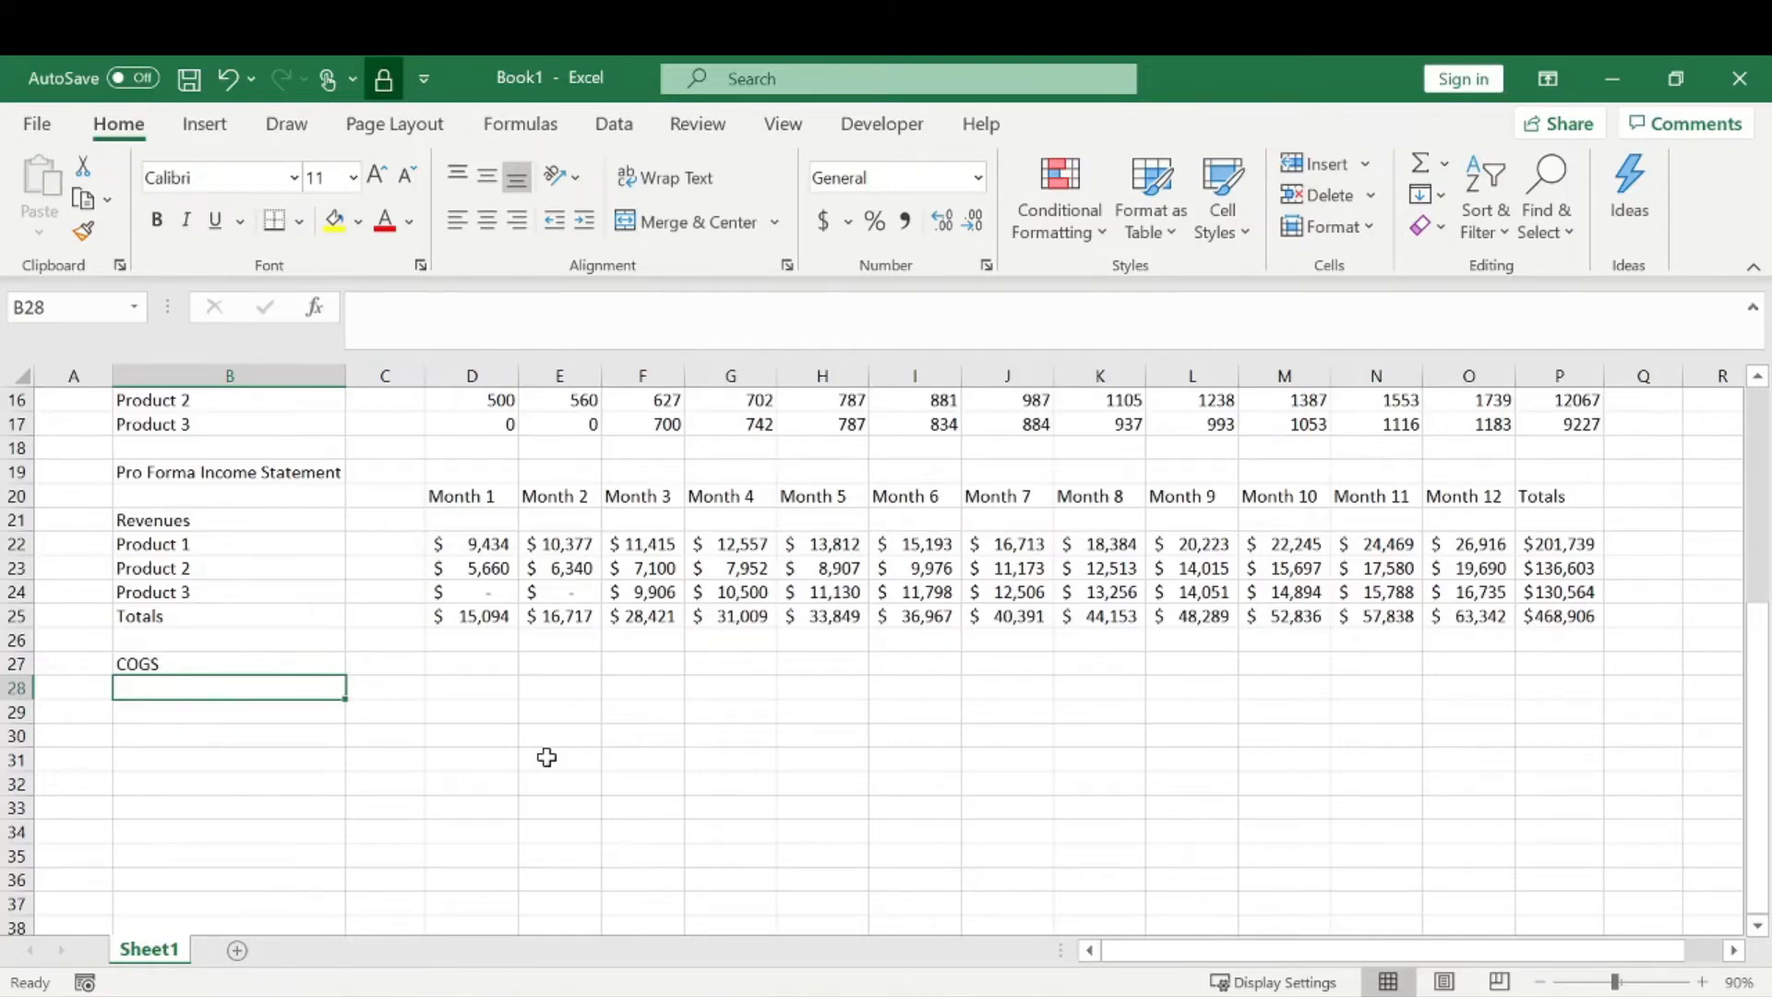
pyautogui.moveTo(269, 543); pyautogui.dragTo(251, 617)
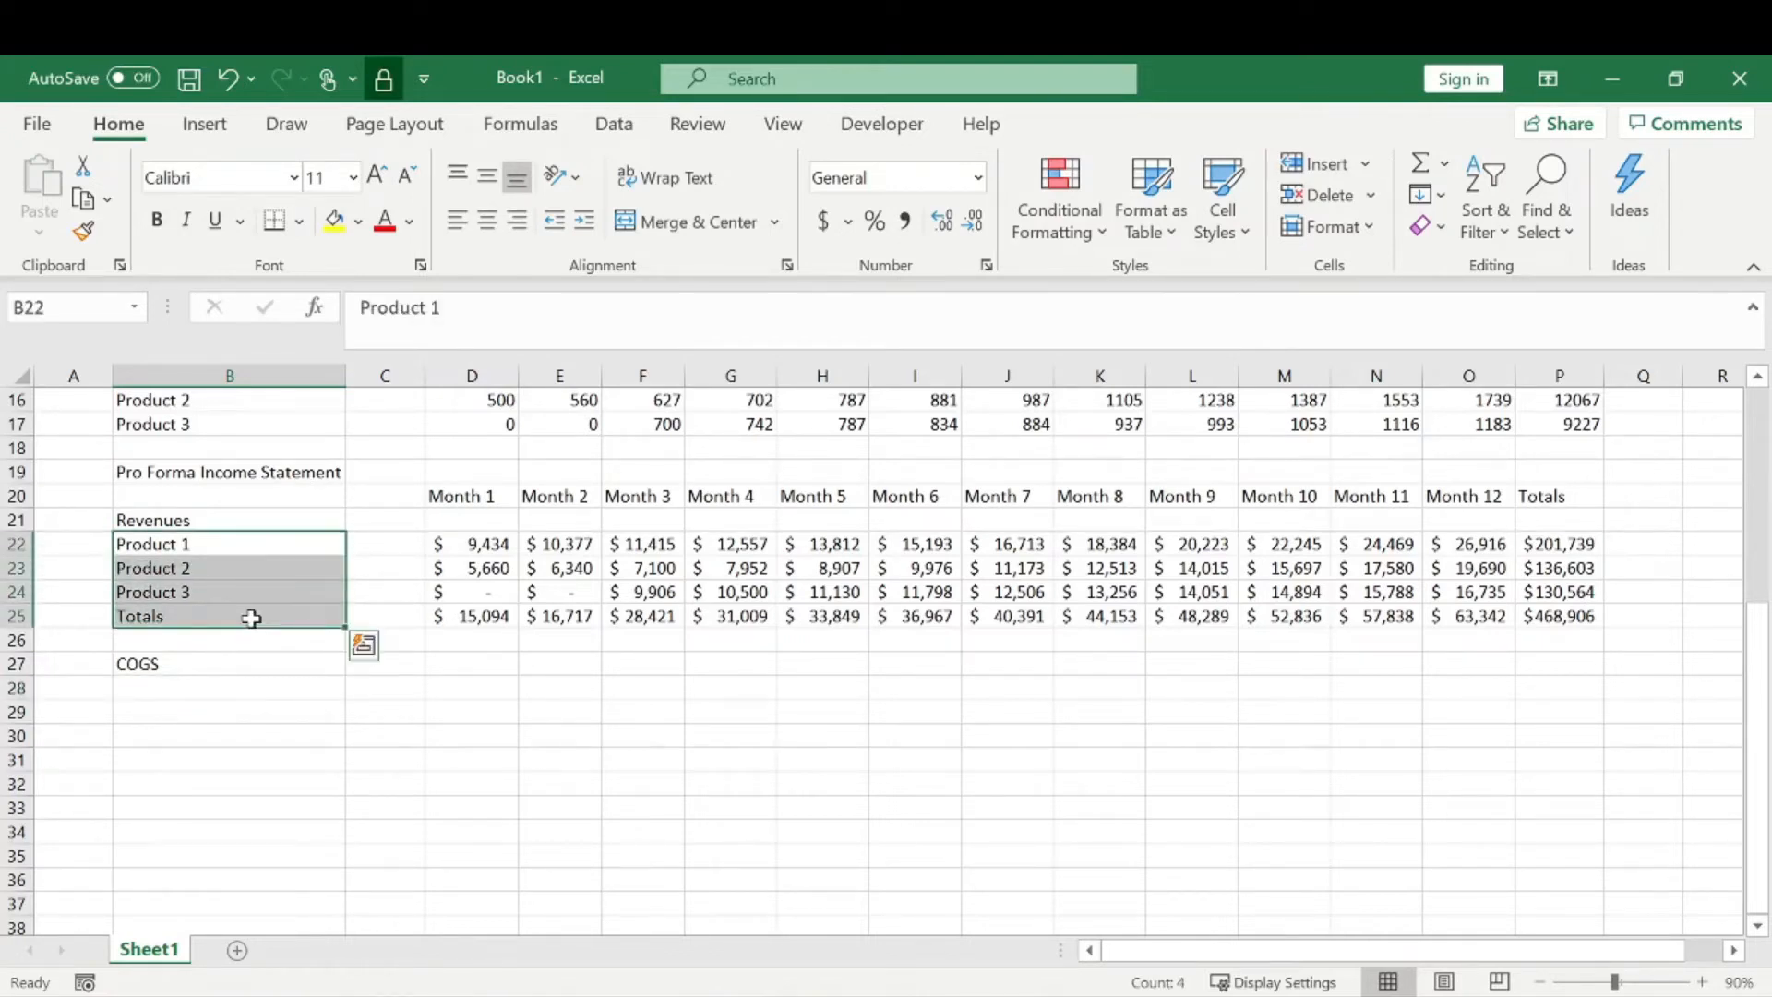
pyautogui.hotkey('ctrl', 'c')
pyautogui.click(142, 688)
pyautogui.hotkey('ctrl', 'v')
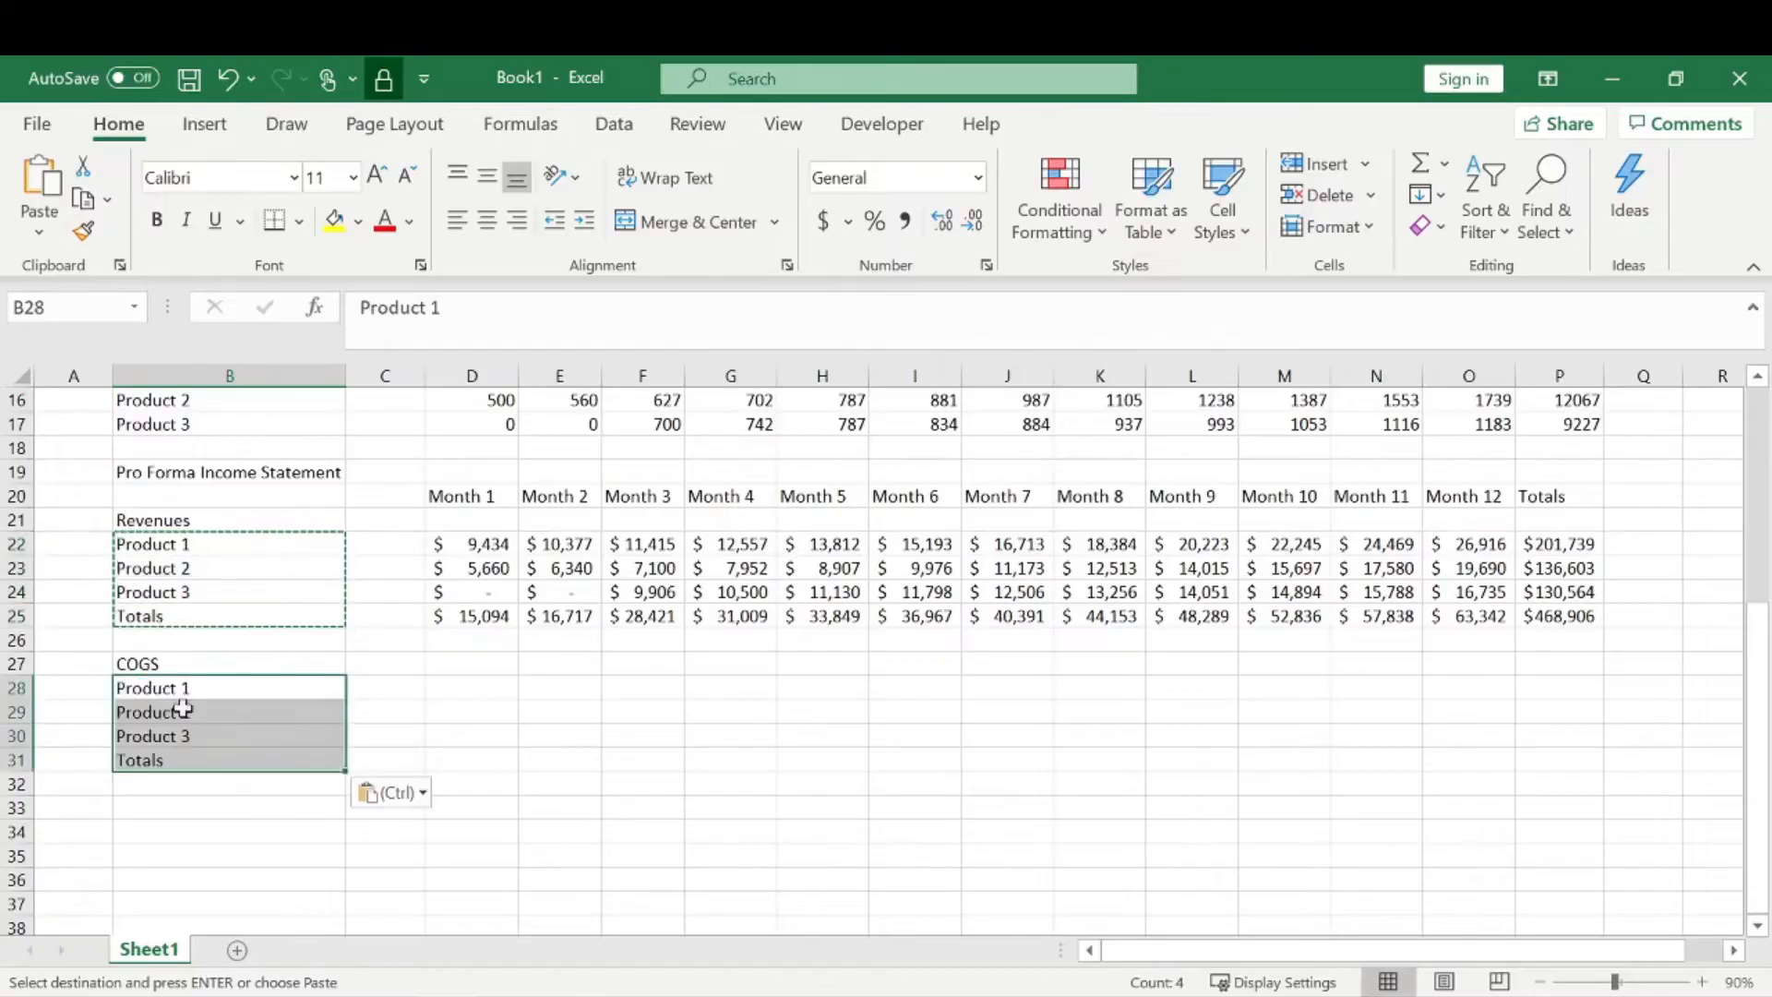
# - Calculate Product 1's Month 1 COGS in D28 as =$D$7*D15, with the cost per unit reference absolute
pyautogui.click(484, 686)
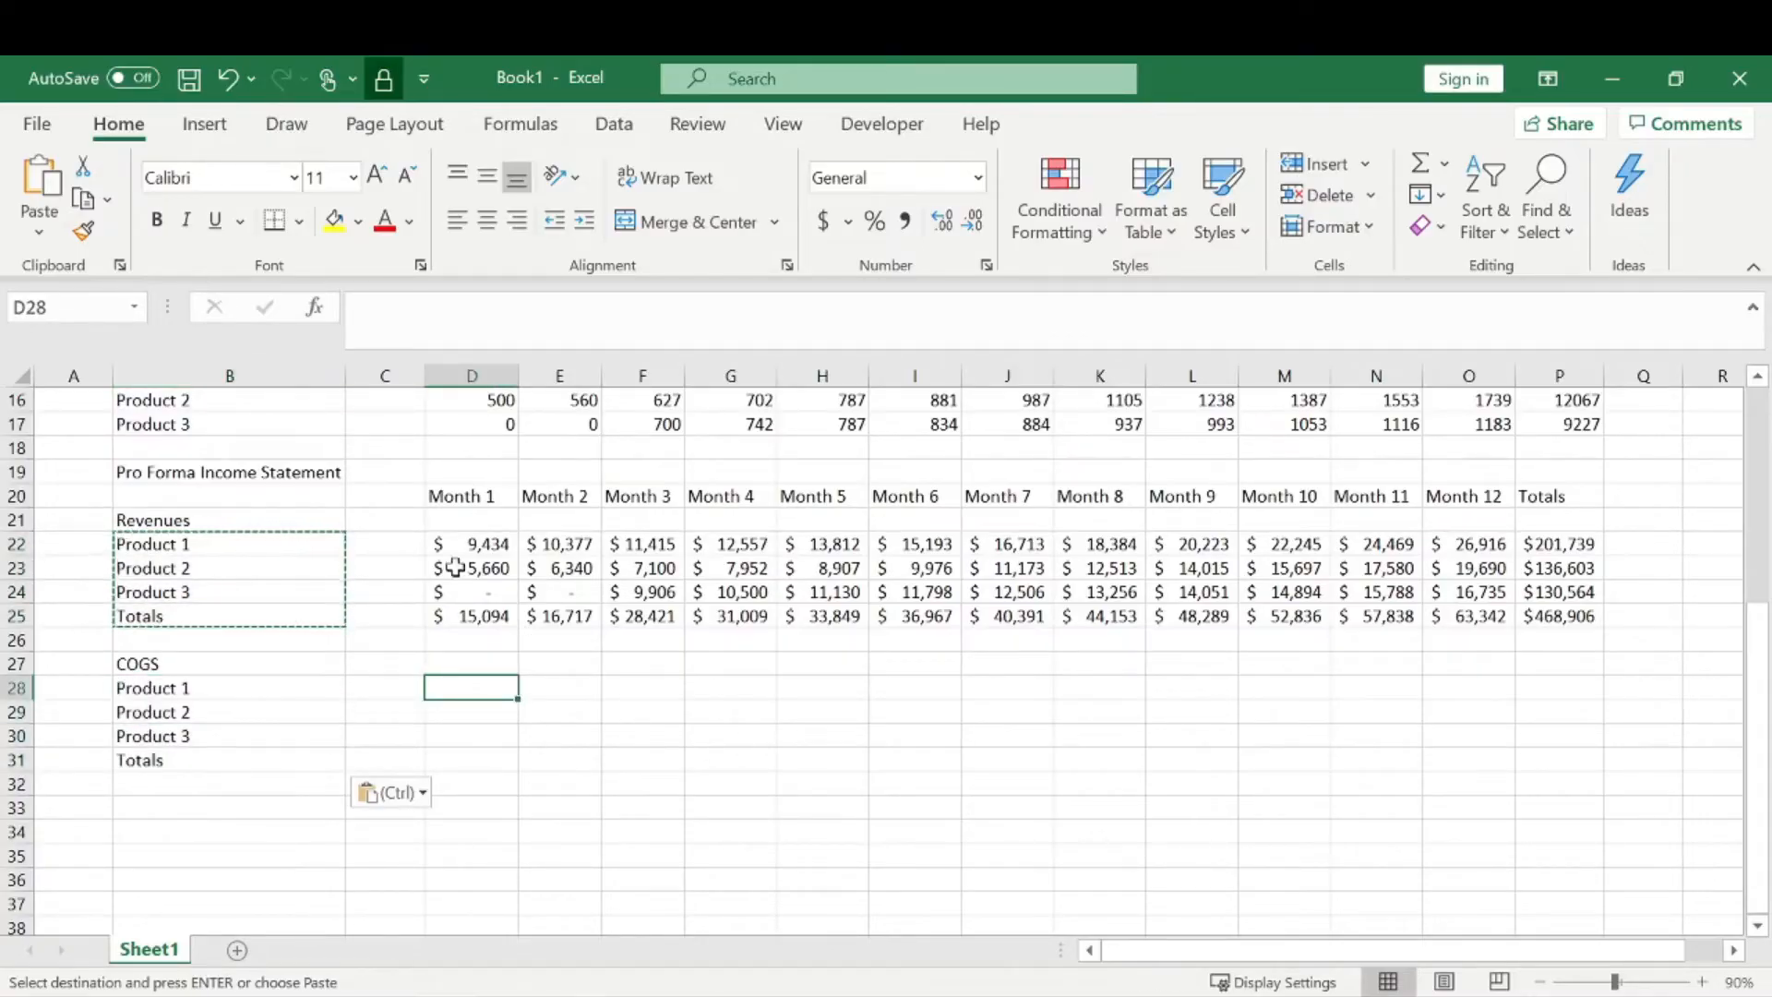
pyautogui.write('=')
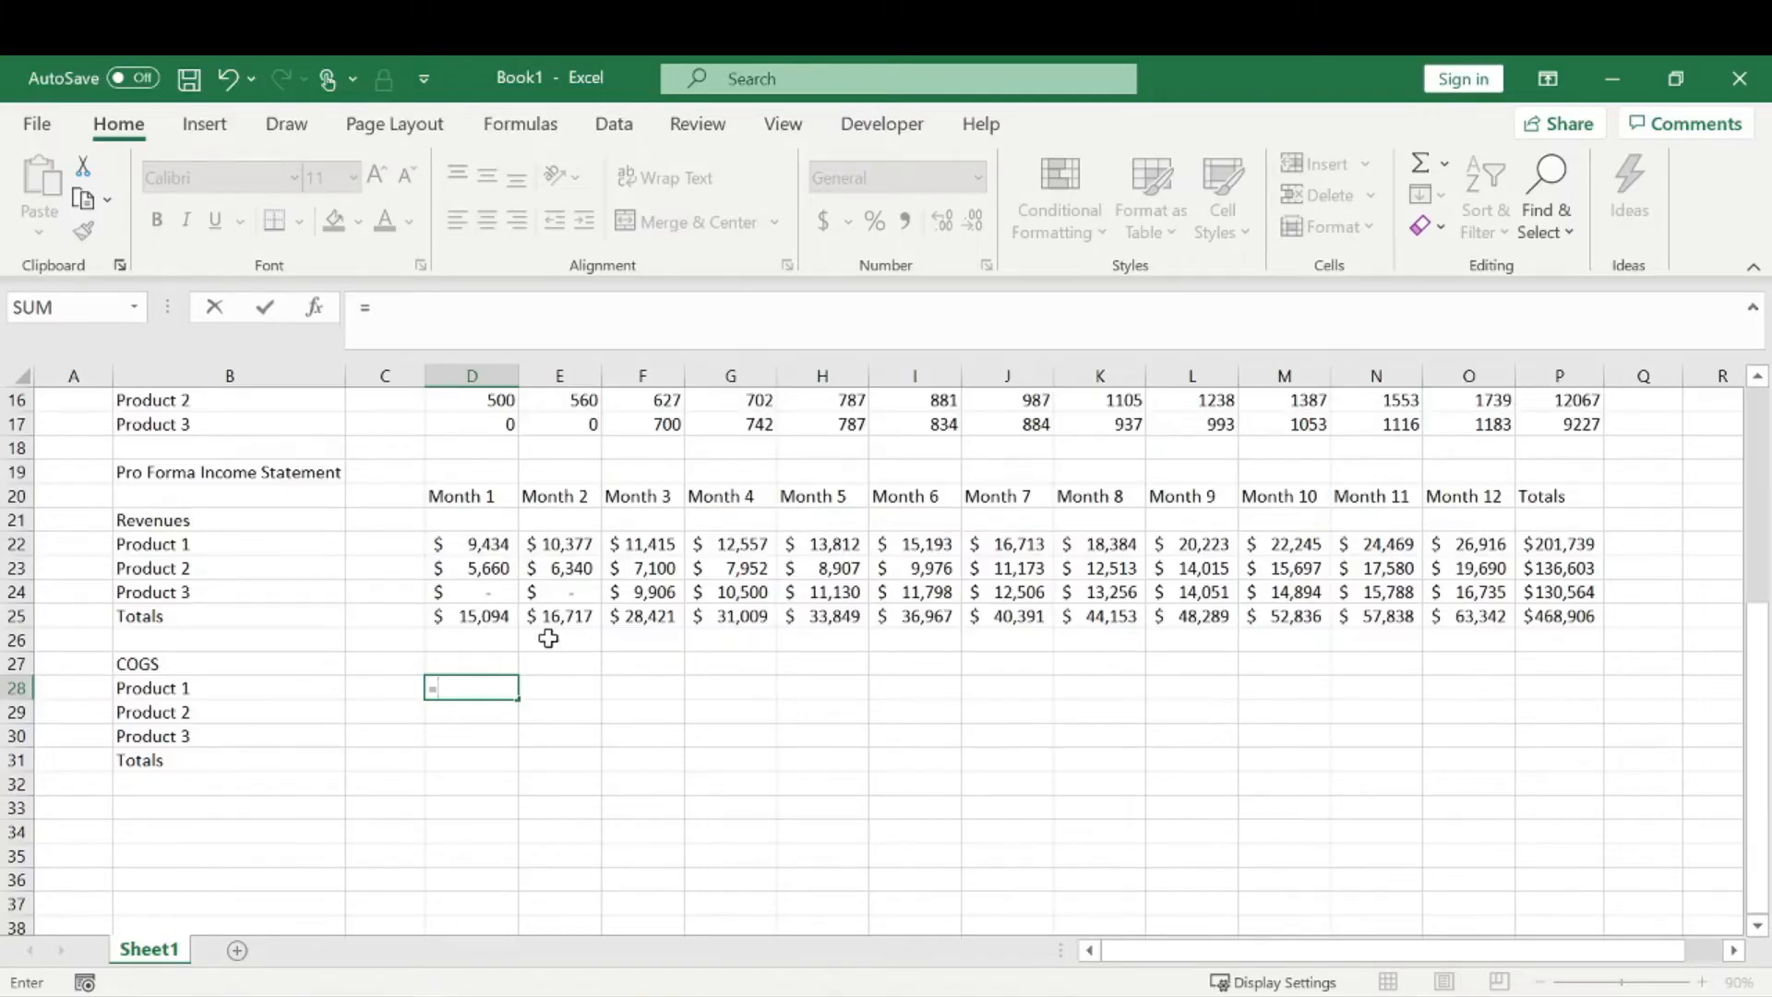
pyautogui.scroll(5, 542, 642)
pyautogui.click(499, 548)
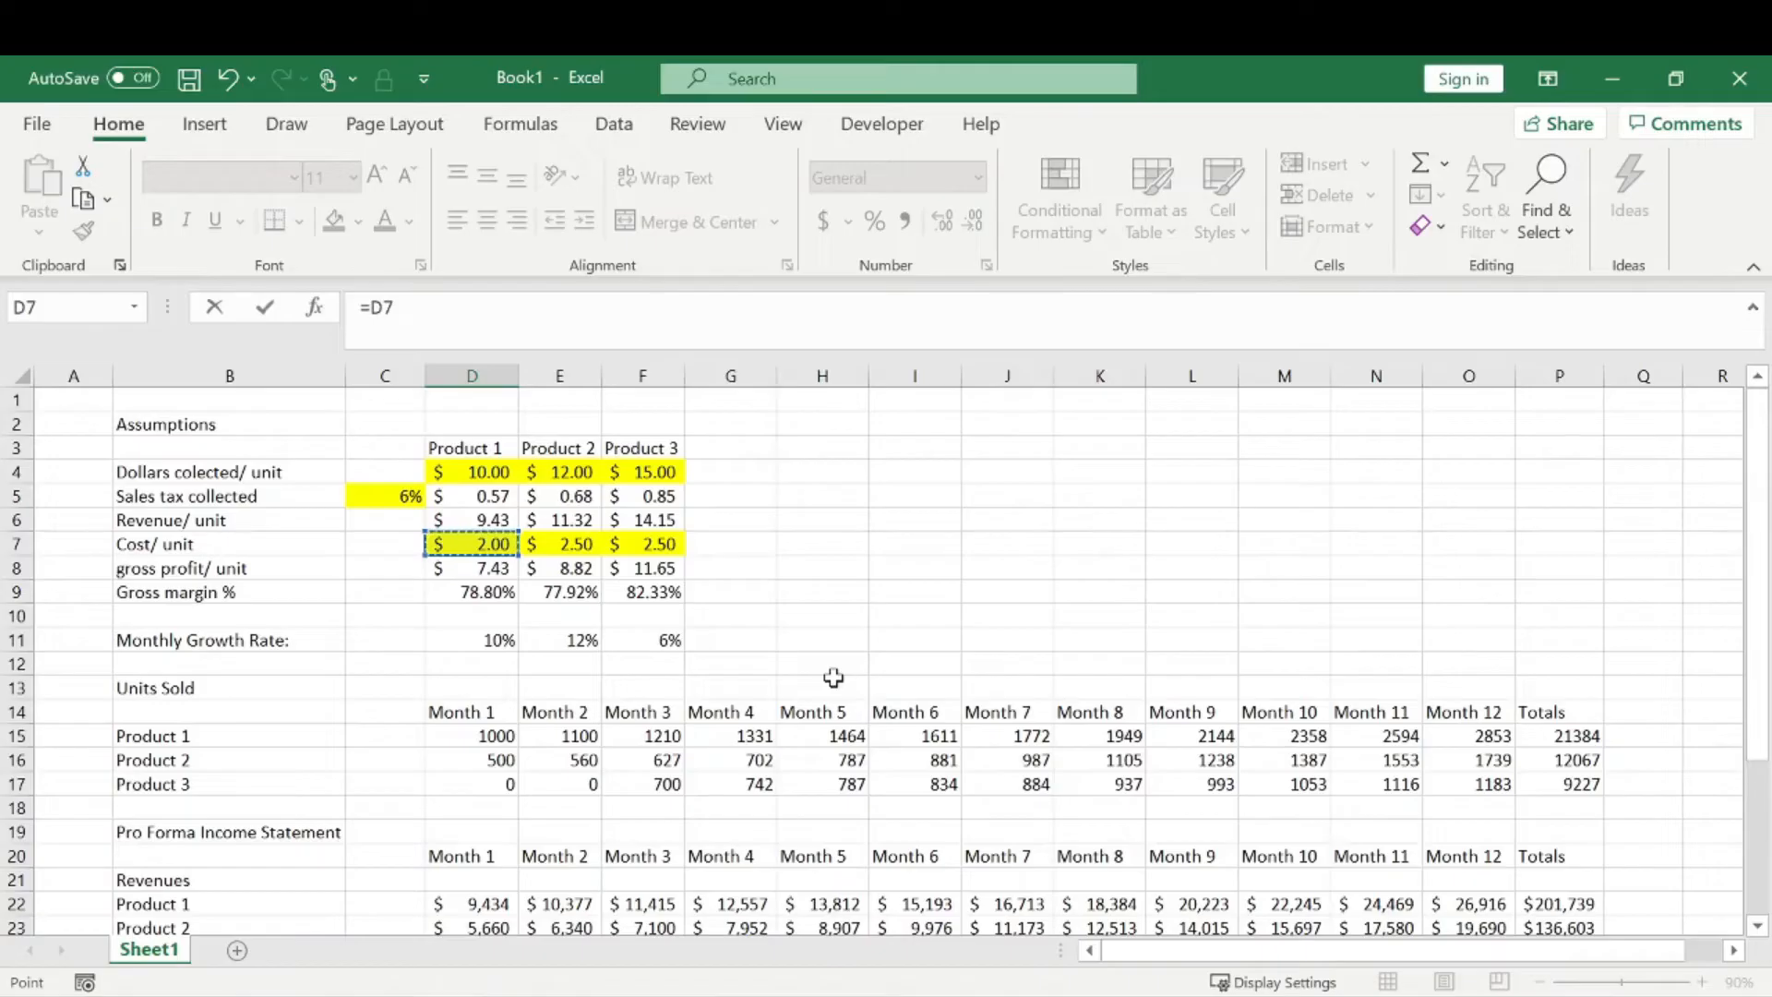
pyautogui.write('$D$7*')
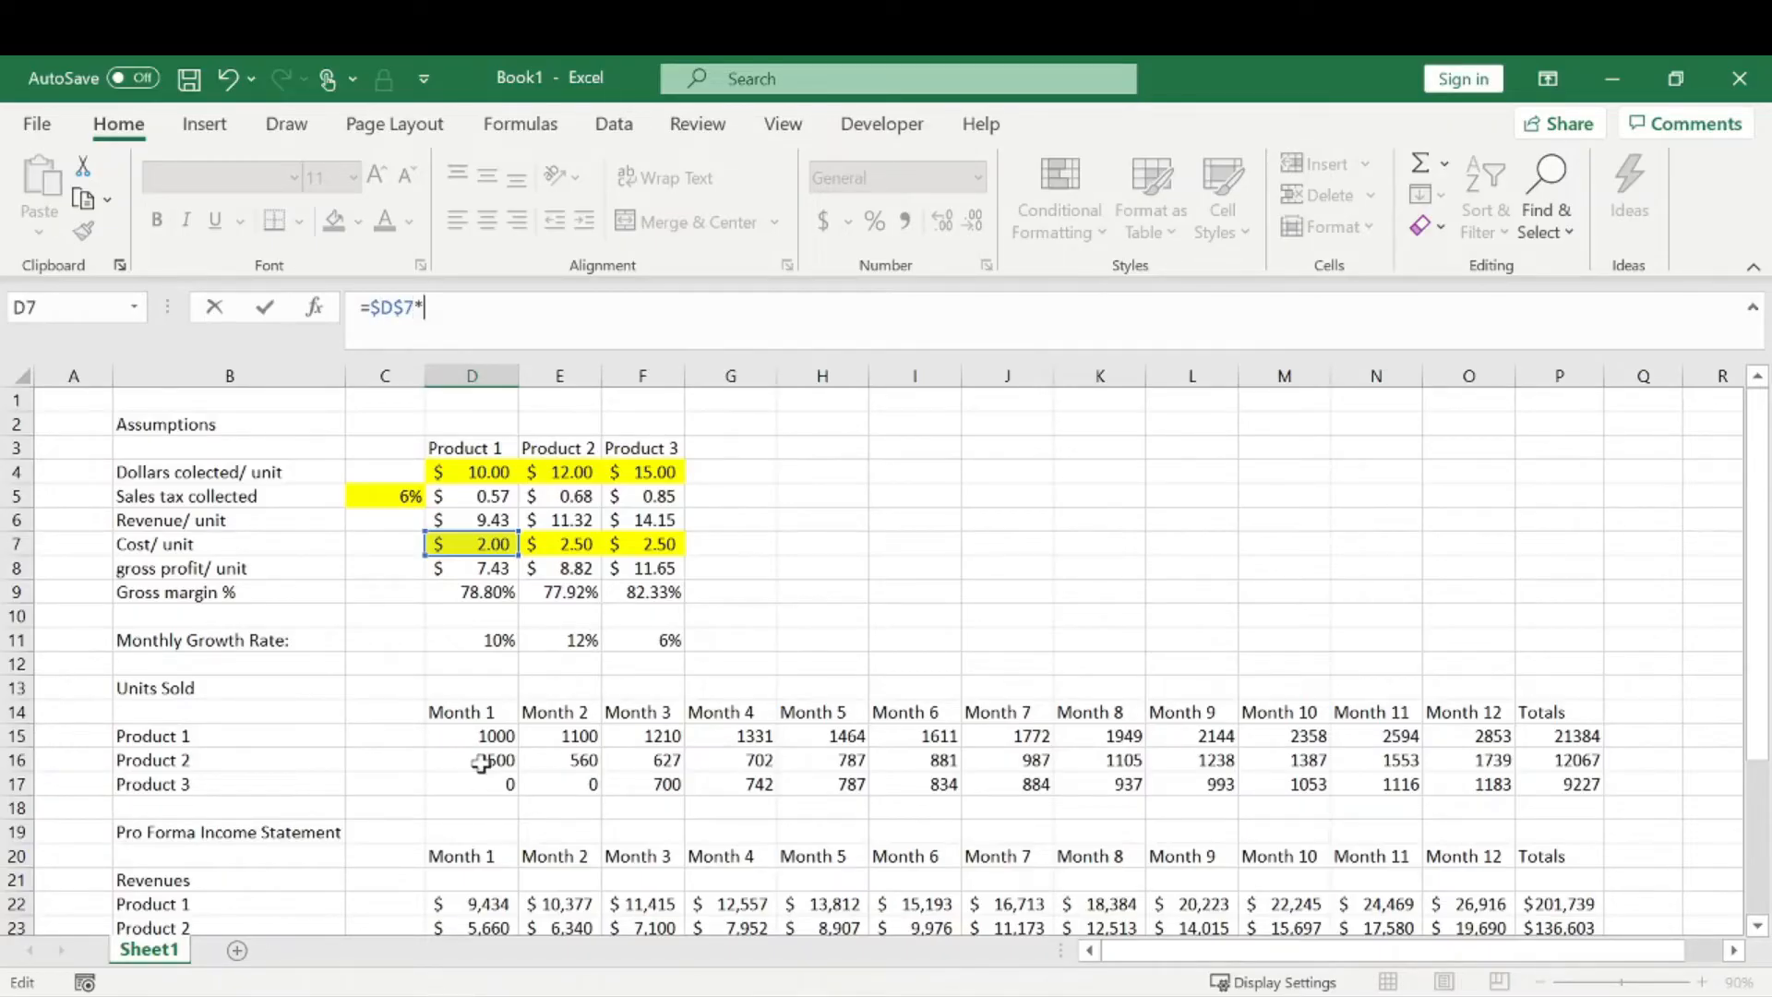
pyautogui.click(473, 736)
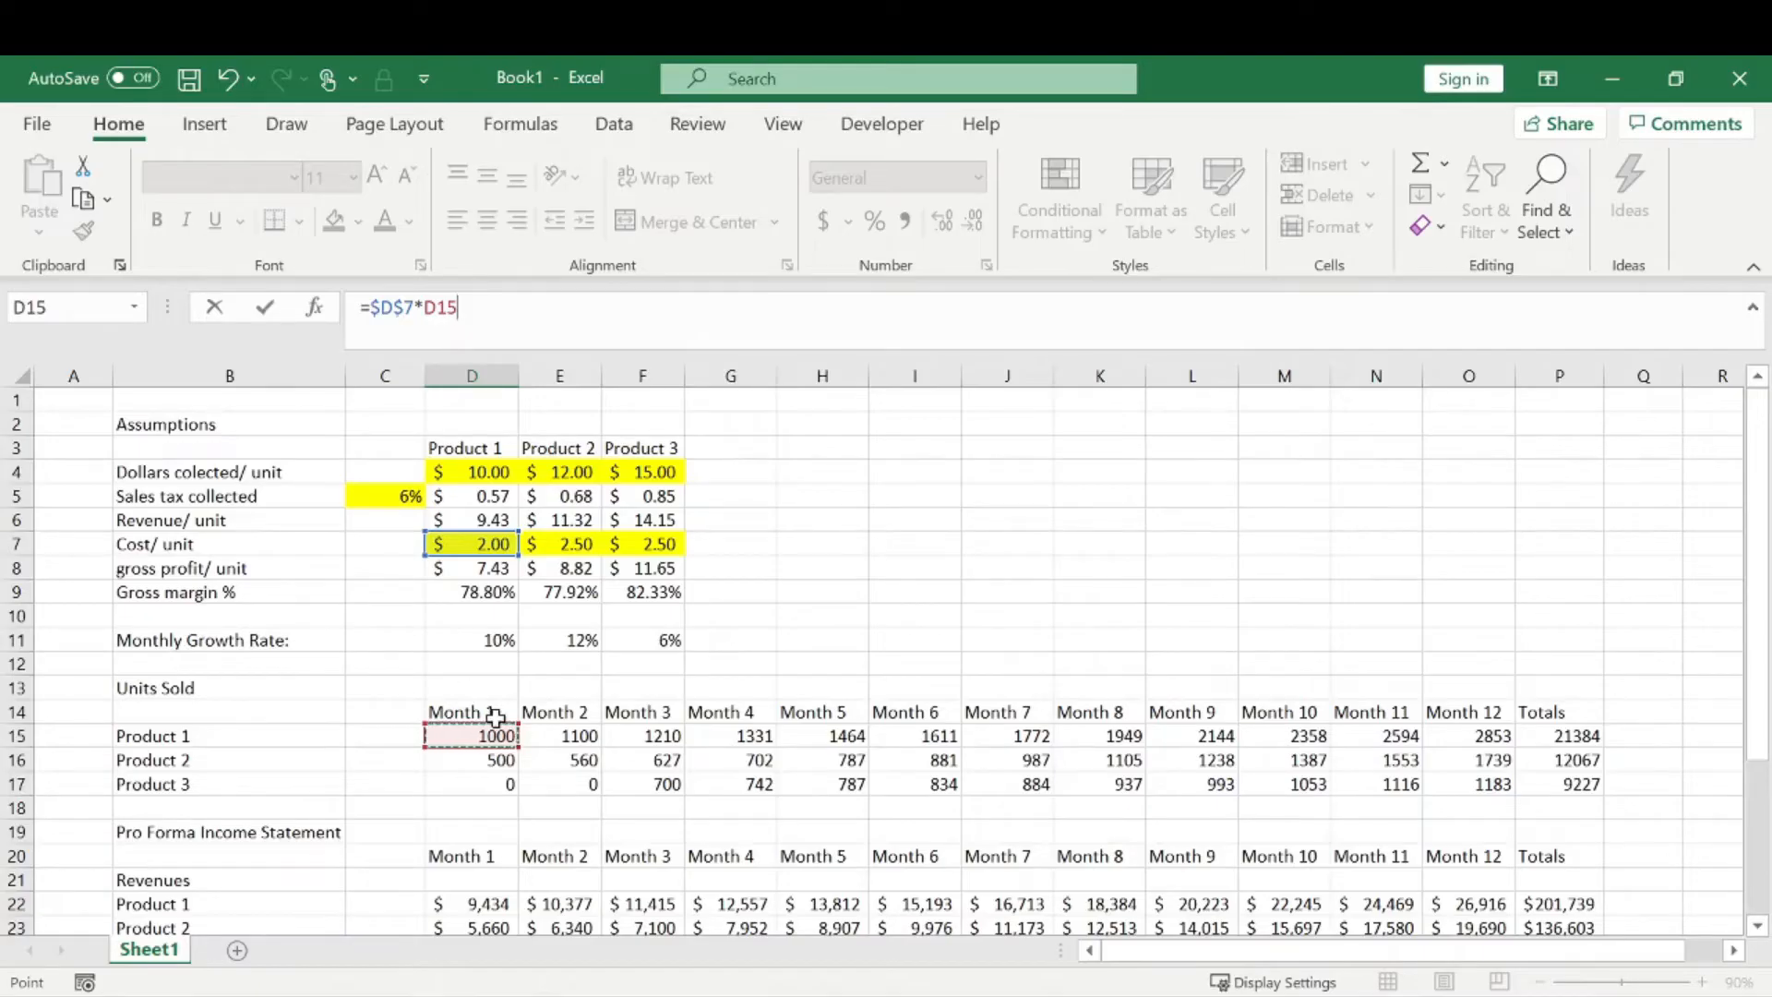
pyautogui.press('Return')
pyautogui.scroll(-2, 516, 733)
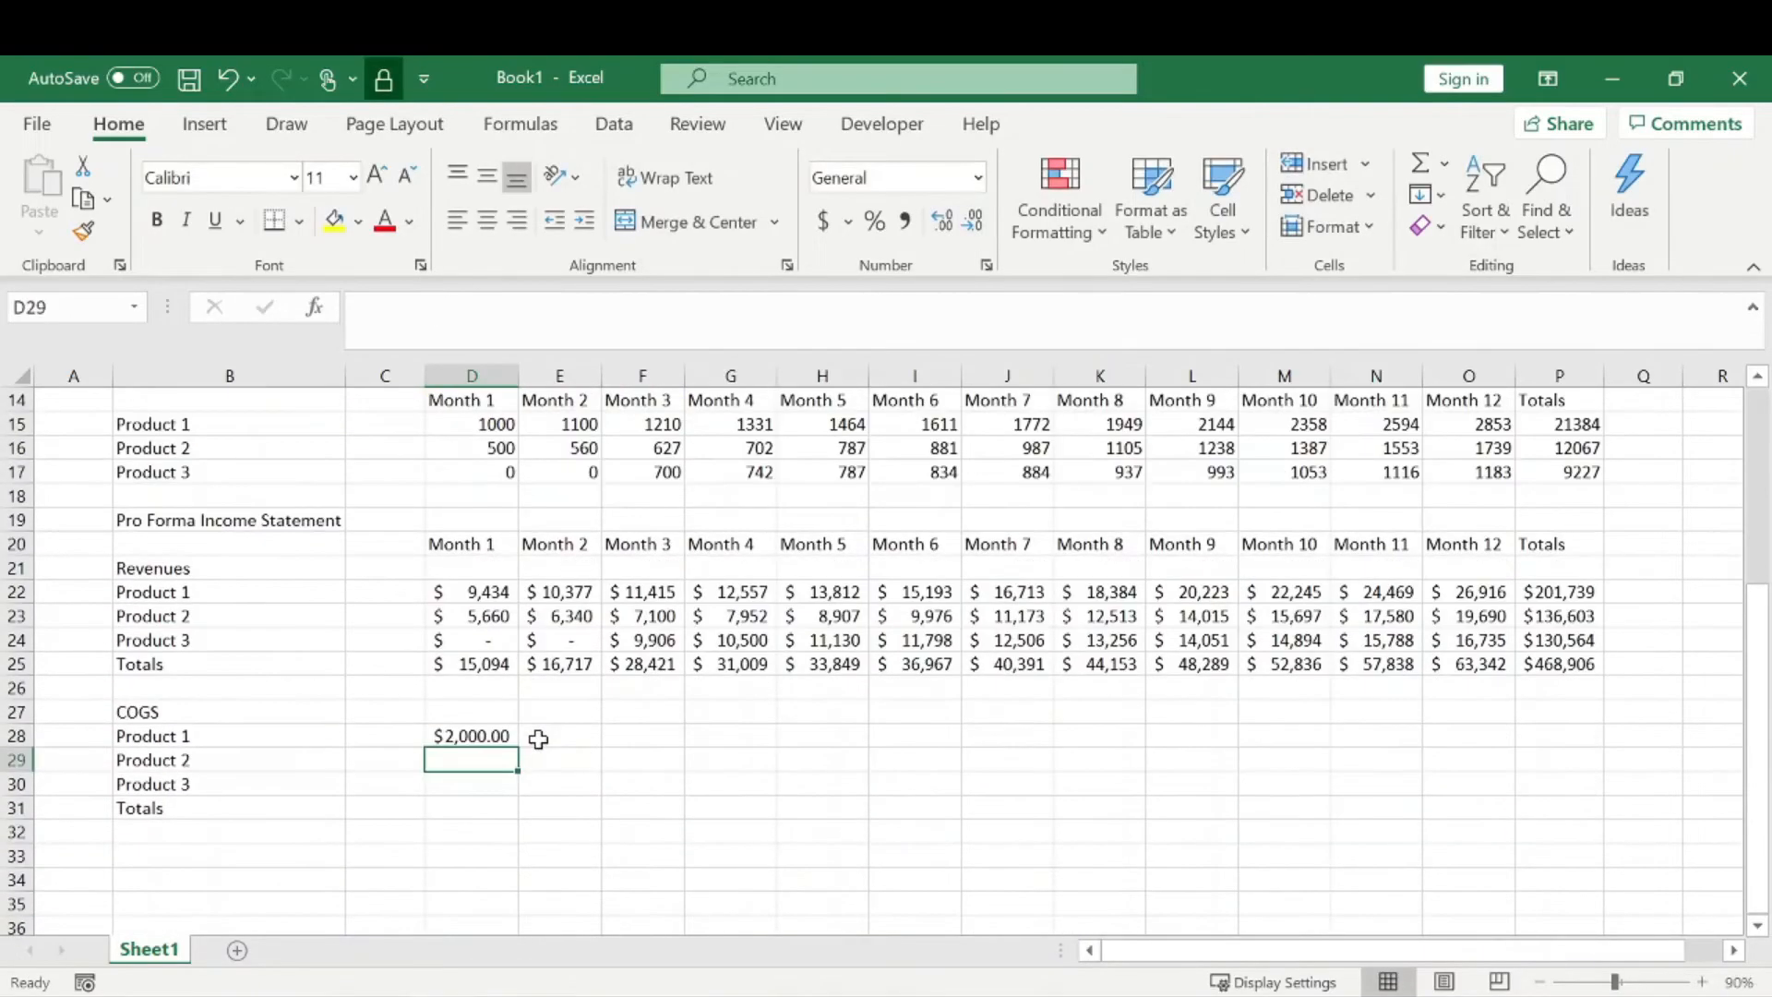
pyautogui.click(490, 735)
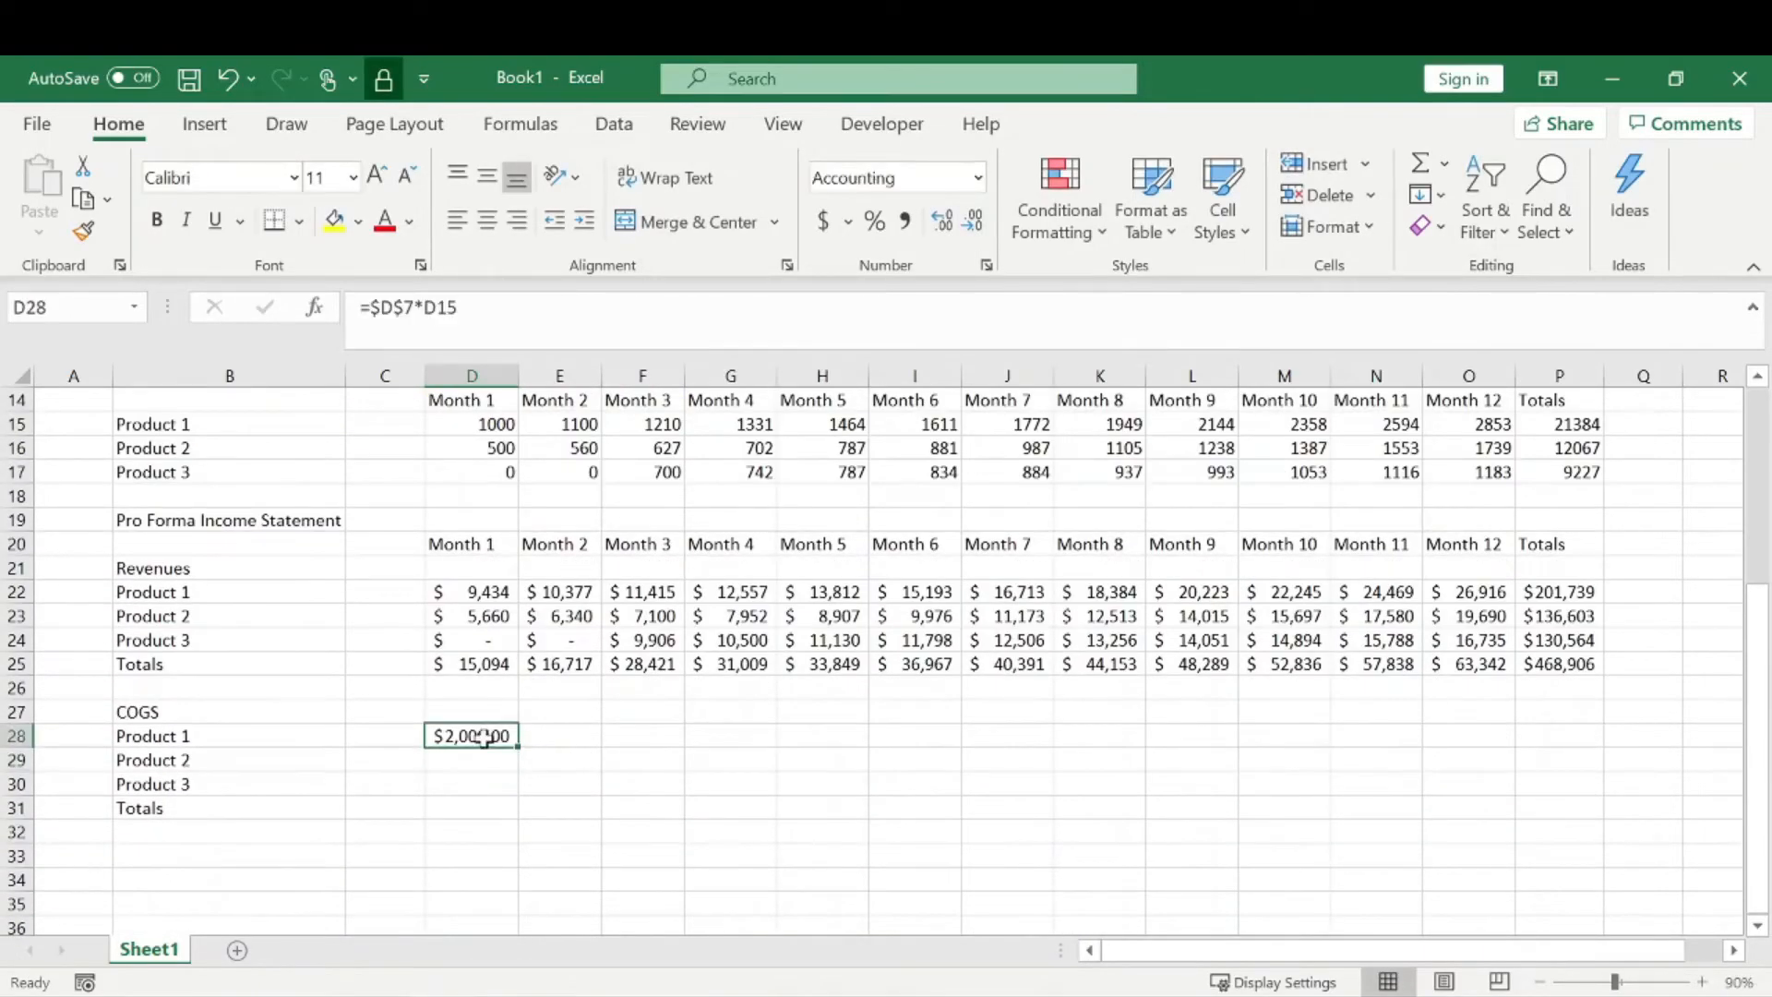
# - Total the Month 1 COGS in D31 by summing D28:D30
pyautogui.click(490, 809)
pyautogui.write('=SUM(')
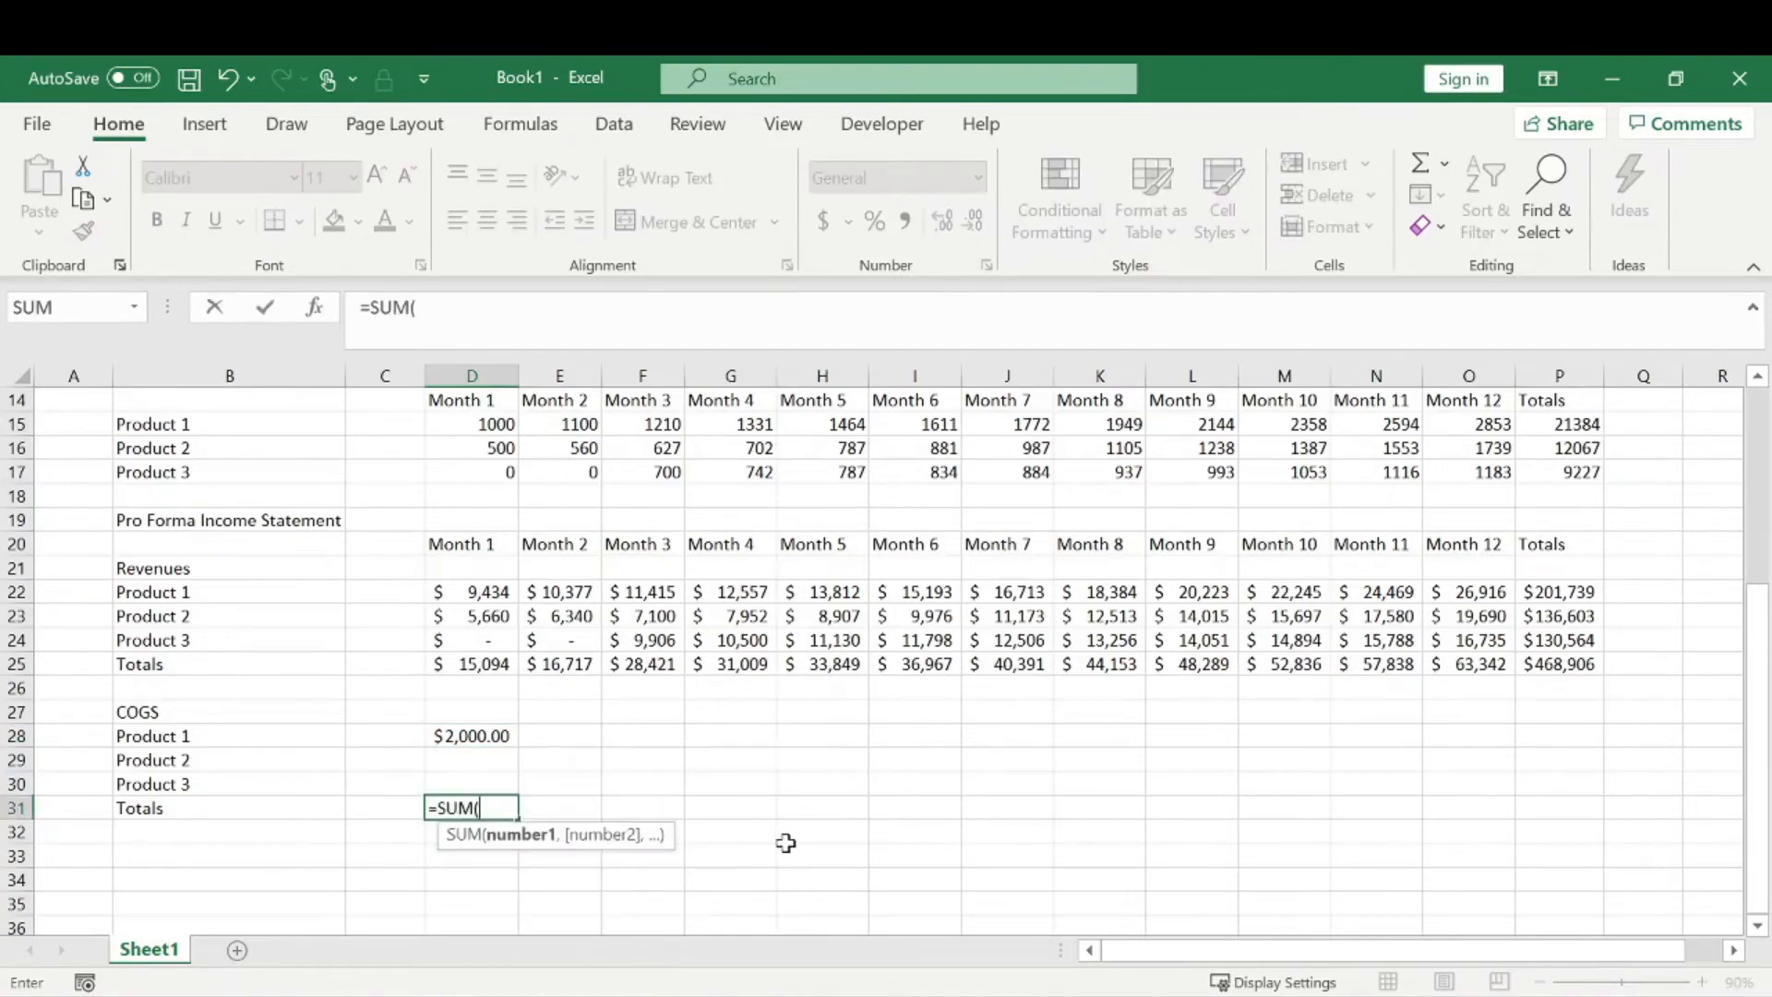
pyautogui.moveTo(466, 729); pyautogui.dragTo(478, 784)
pyautogui.press('Return')
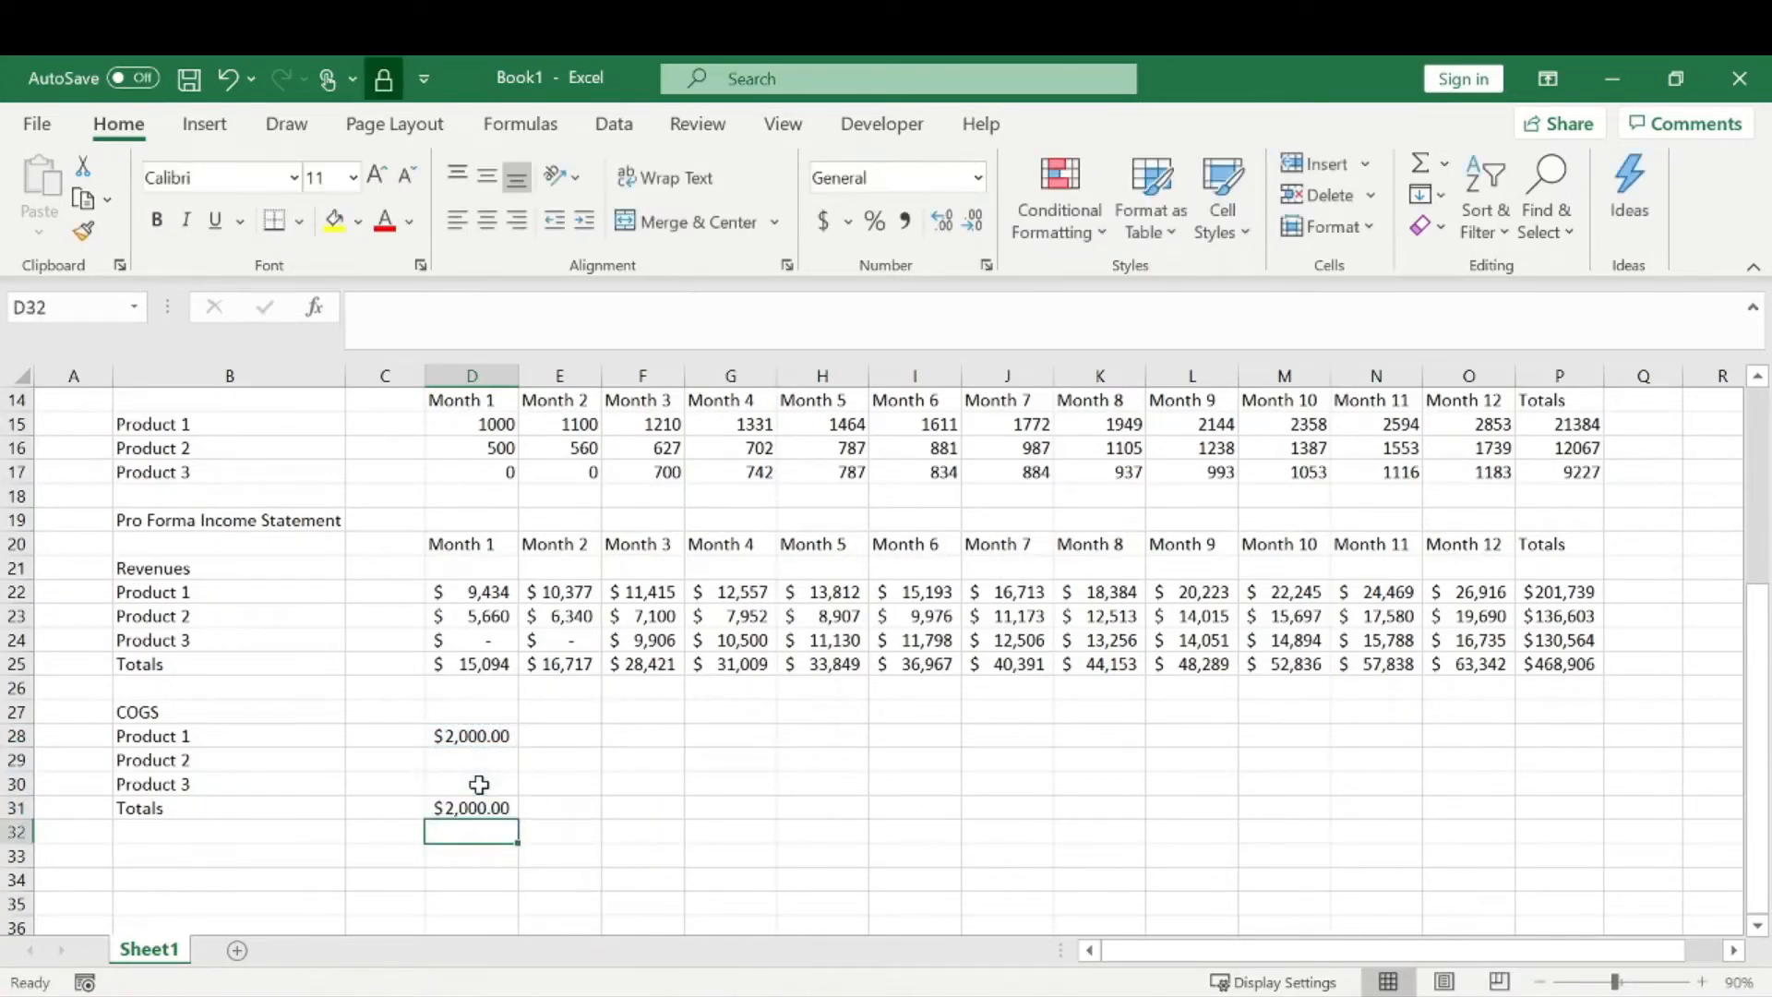
pyautogui.click(581, 806)
# - Calculate Product 2's Month 1 COGS in D29 as =$E$7*D16, with the cost per unit reference absolute
pyautogui.click(498, 762)
pyautogui.write('=')
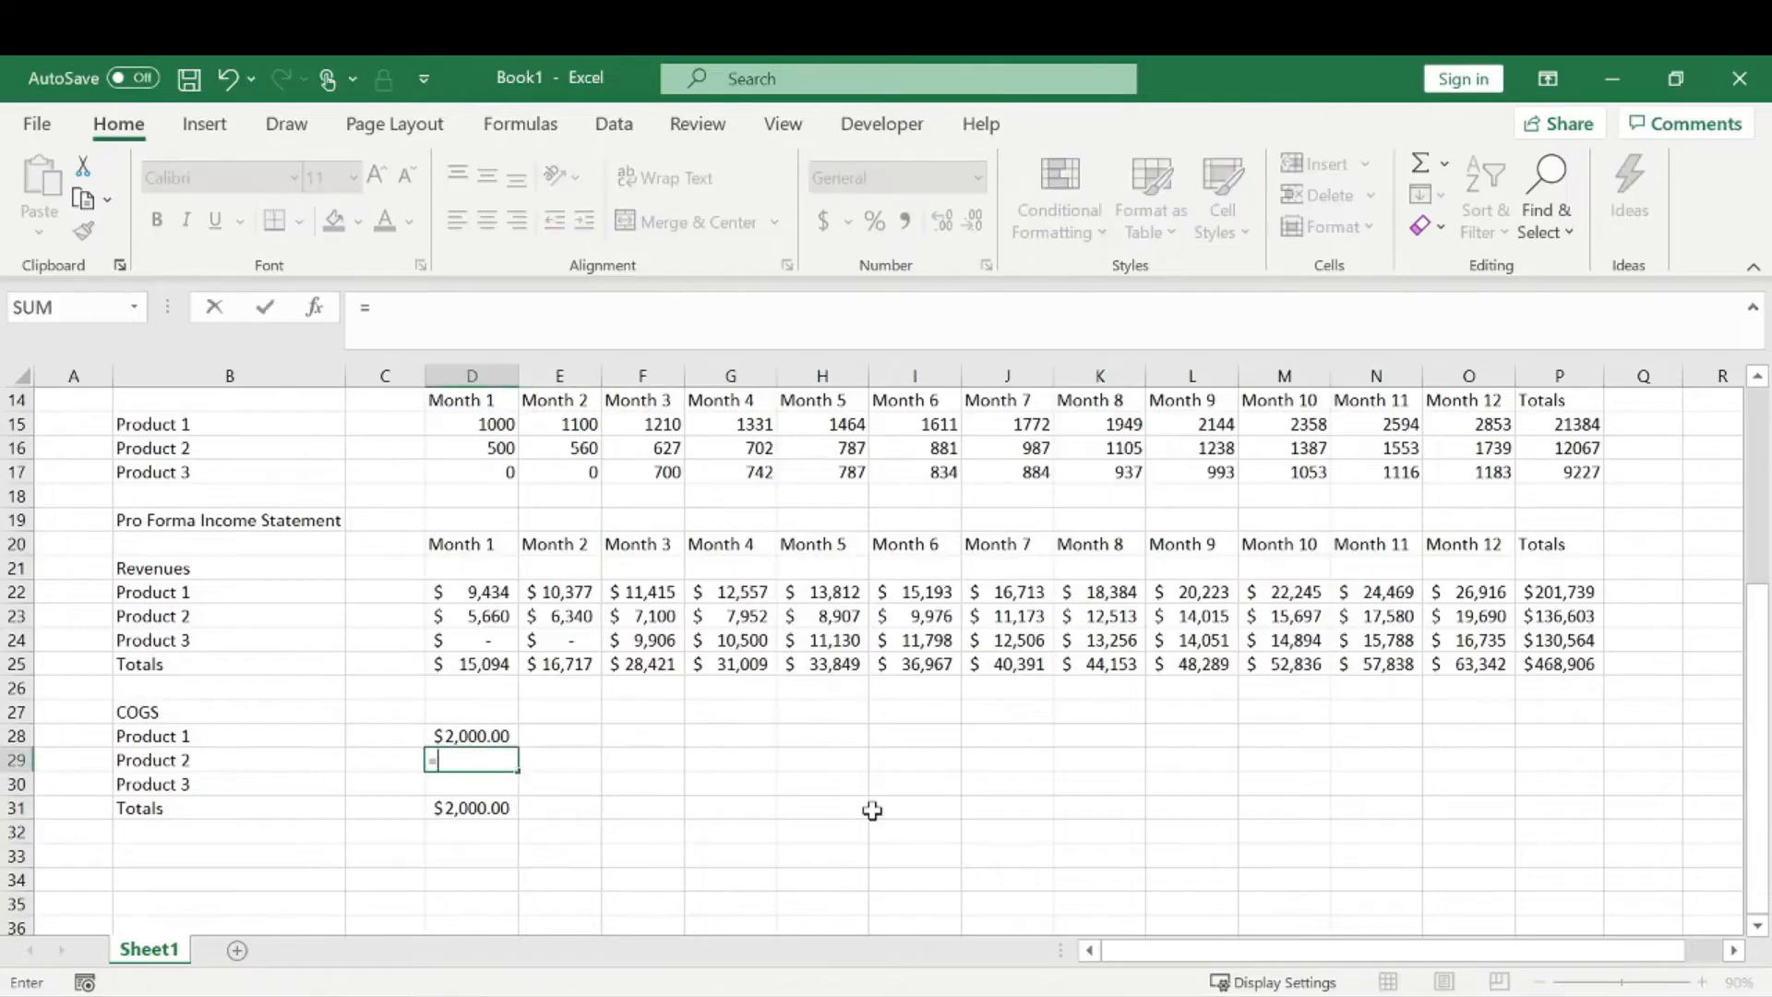
pyautogui.scroll(4, 778, 786)
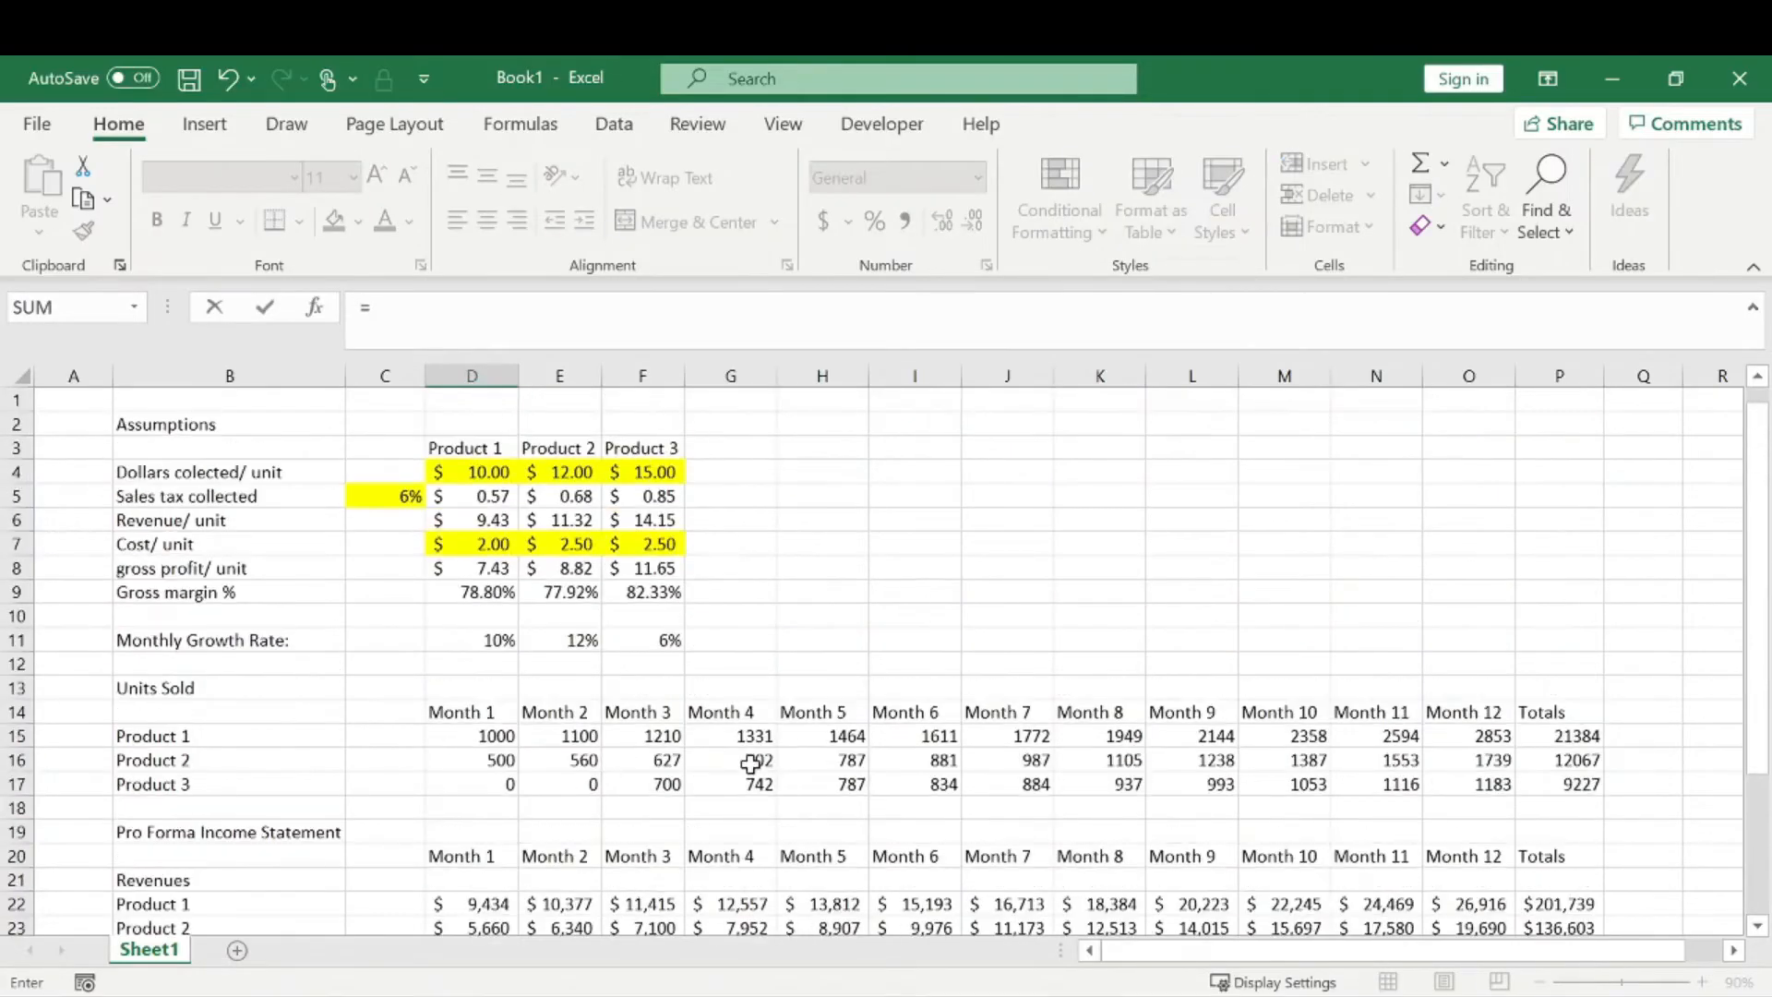
pyautogui.click(565, 549)
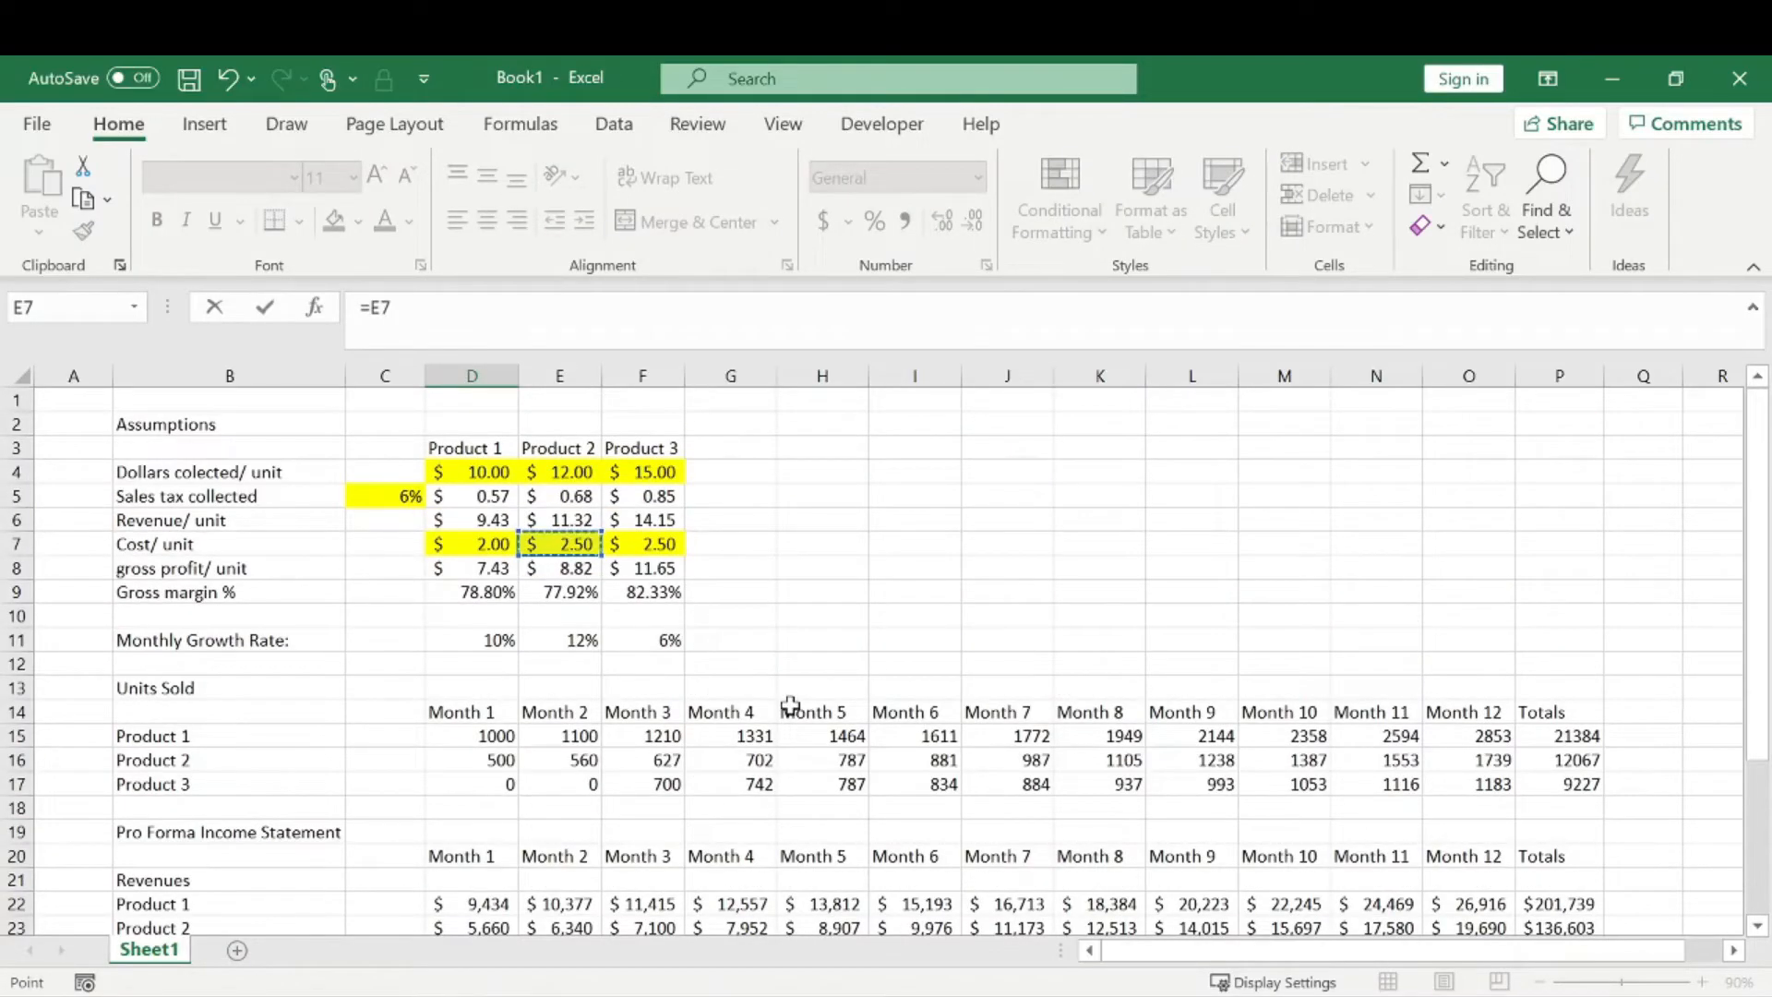
pyautogui.click(370, 307)
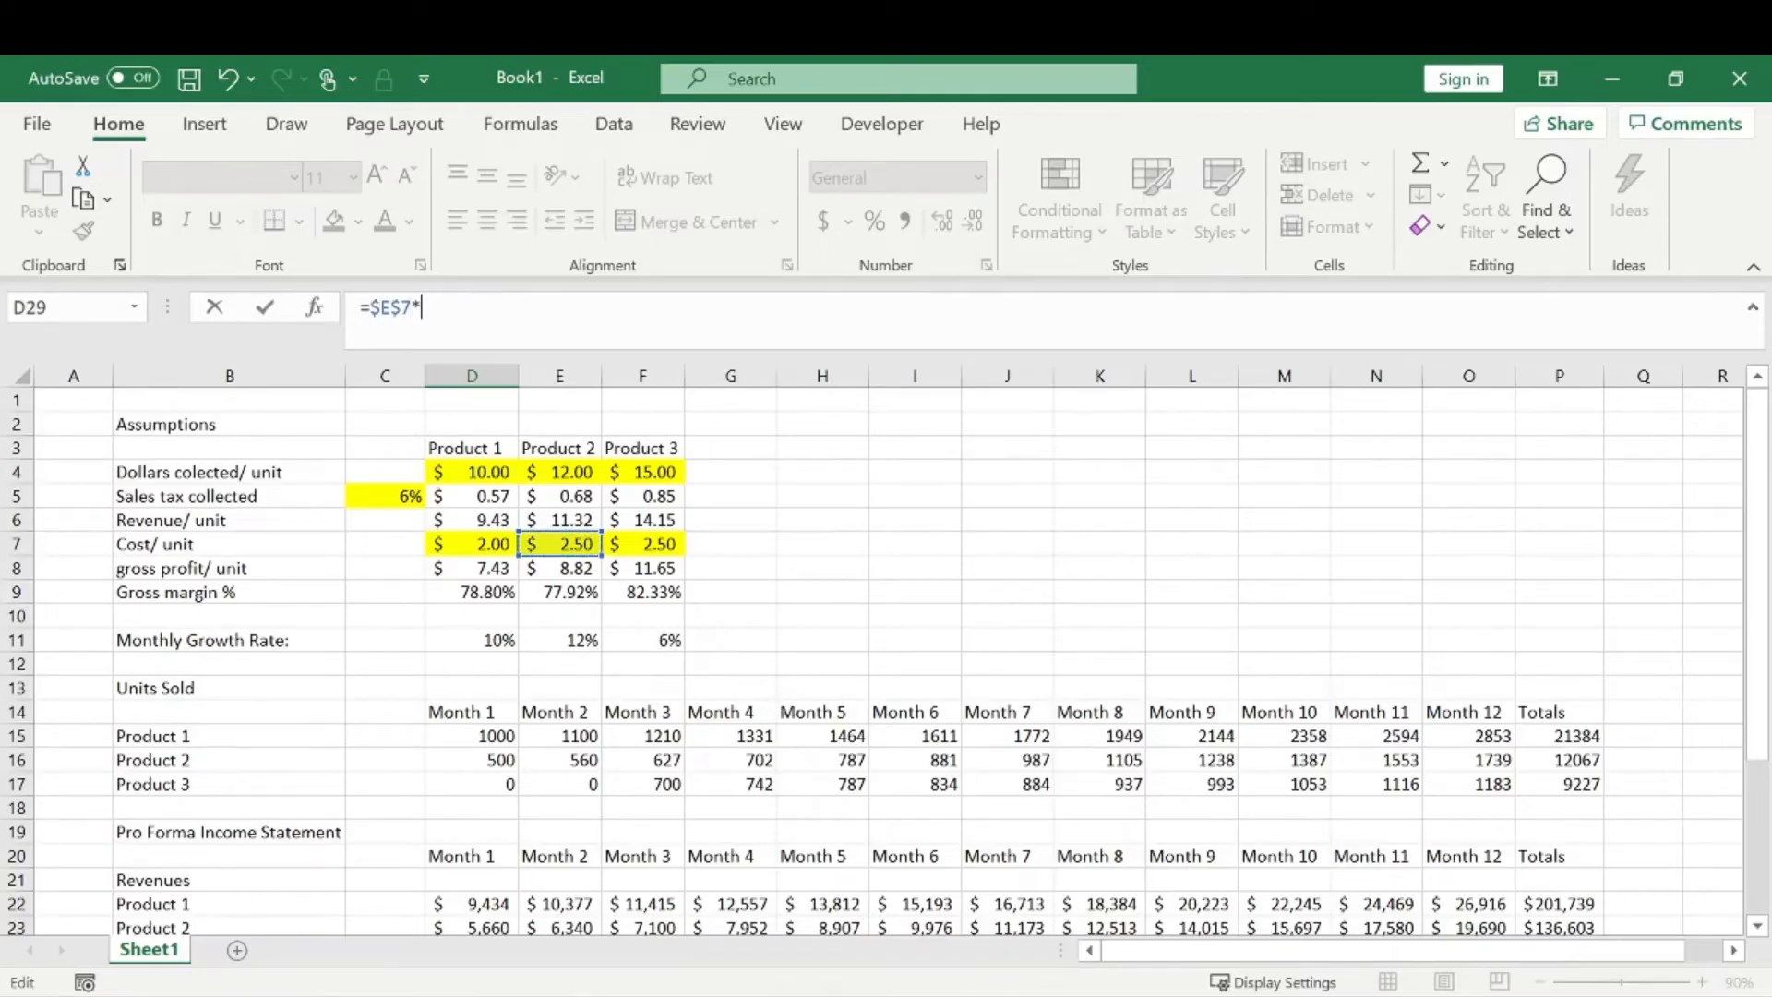
pyautogui.write('*')
pyautogui.scroll(-3, 662, 640)
pyautogui.click(498, 715)
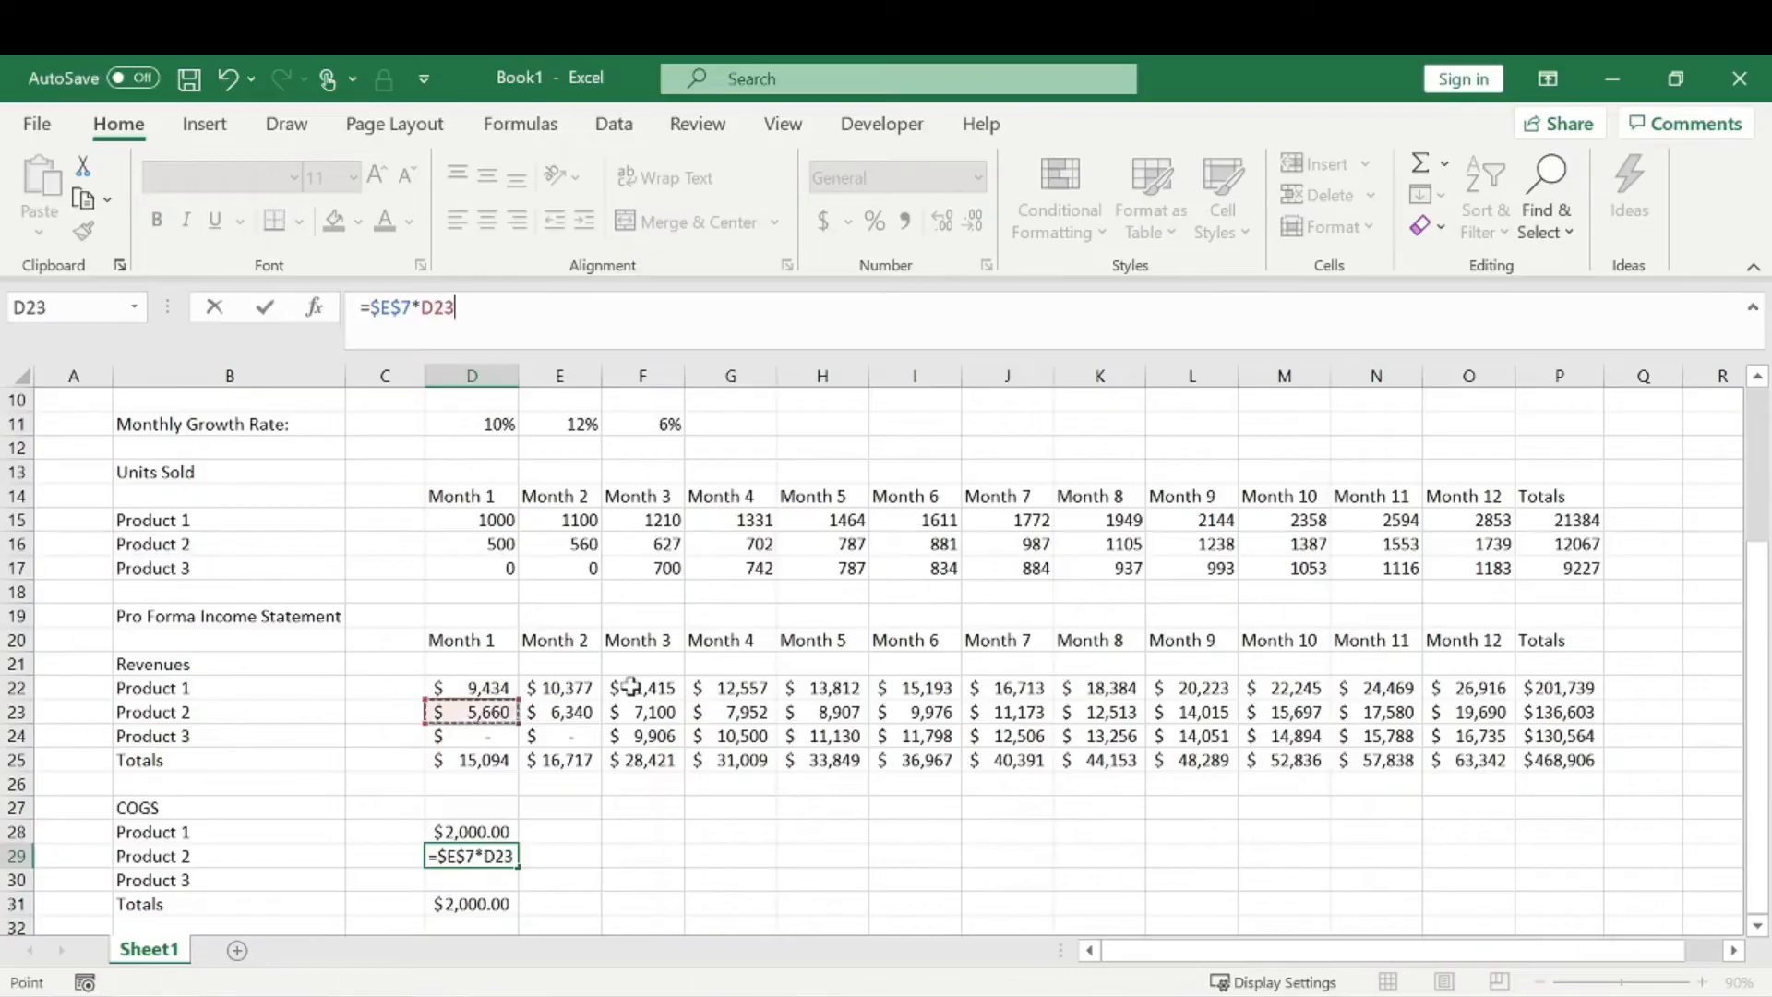
pyautogui.click(502, 544)
pyautogui.press('Return')
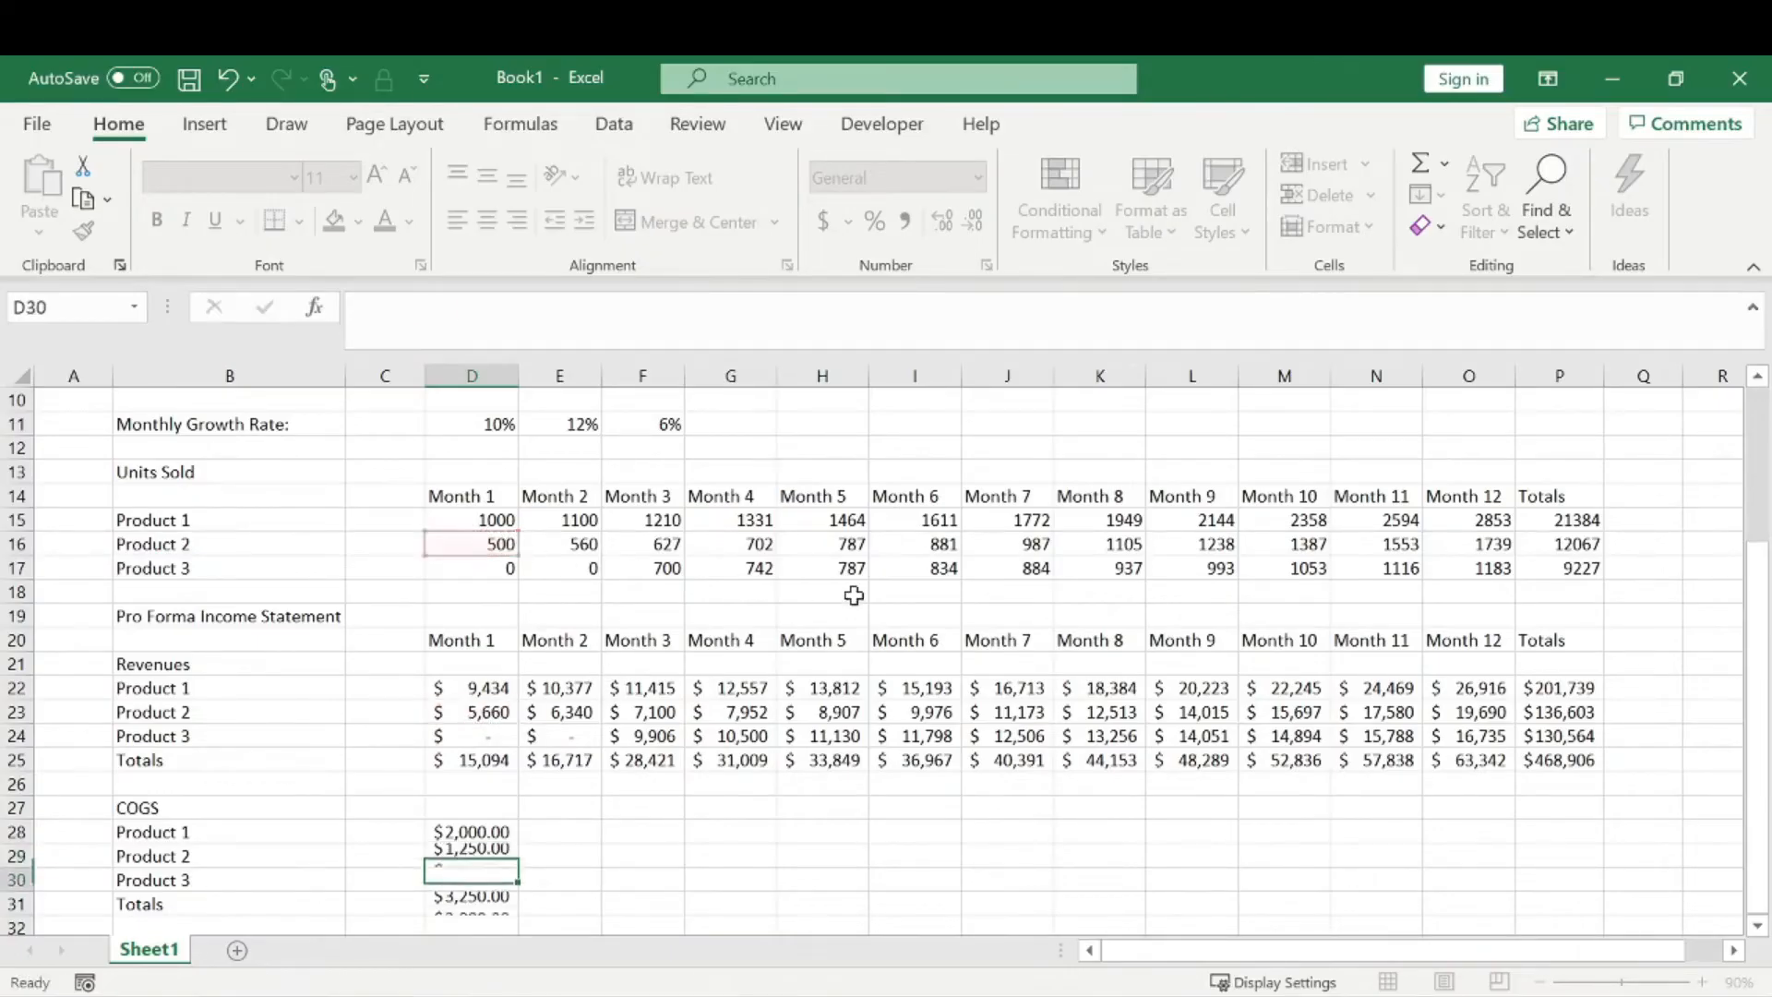
# - Calculate Product 3's Month 1 COGS in D30 as =D17*$F$7, with the cost per unit reference absolute
pyautogui.scroll(-1, 657, 764)
pyautogui.write('=')
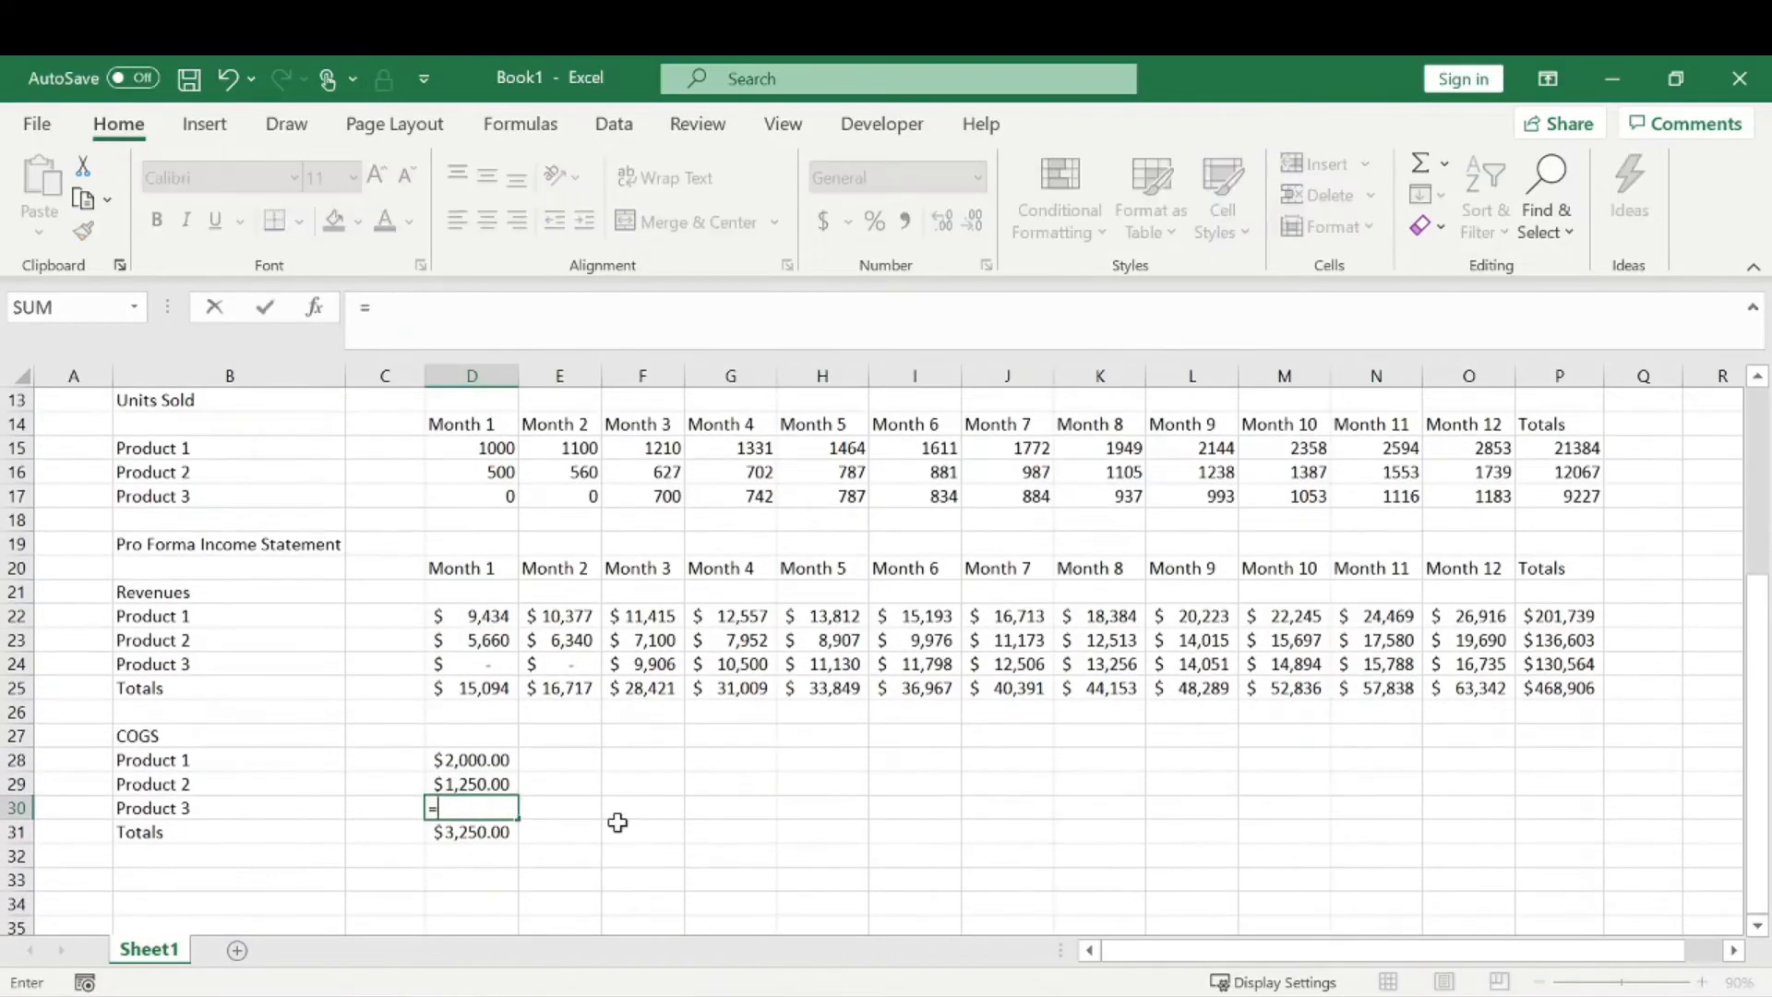
pyautogui.click(490, 496)
pyautogui.write('*')
pyautogui.scroll(4, 682, 646)
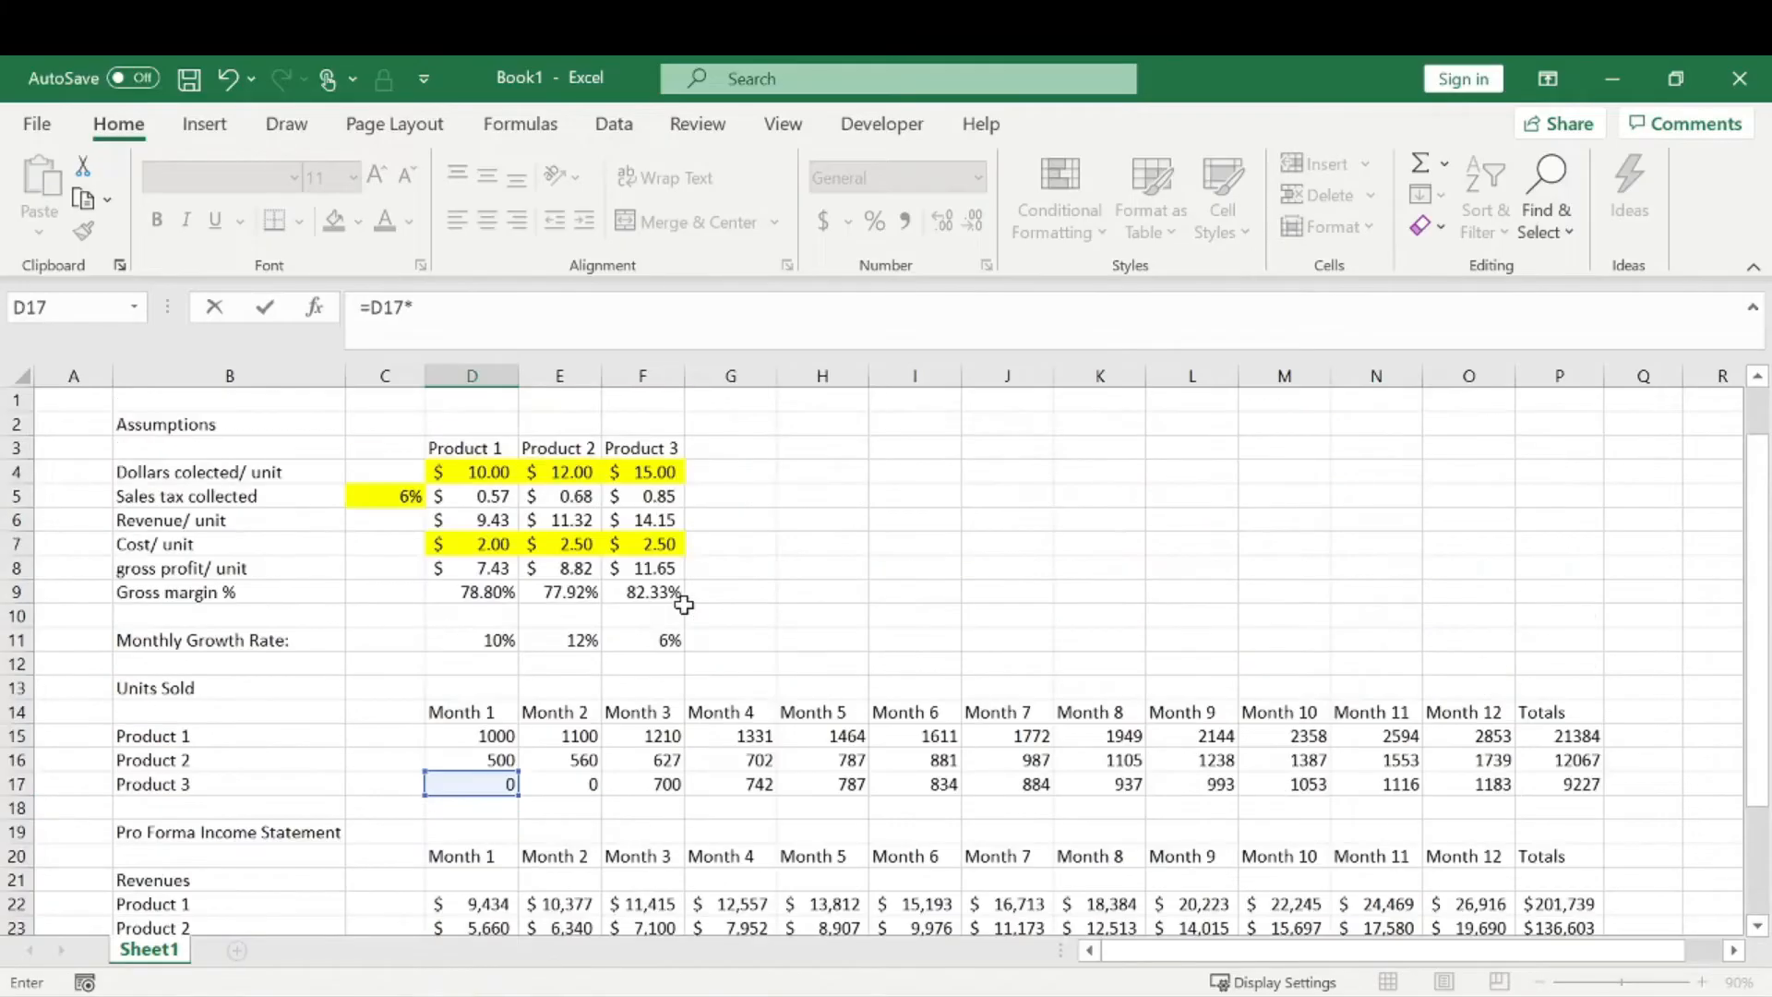
pyautogui.click(651, 547)
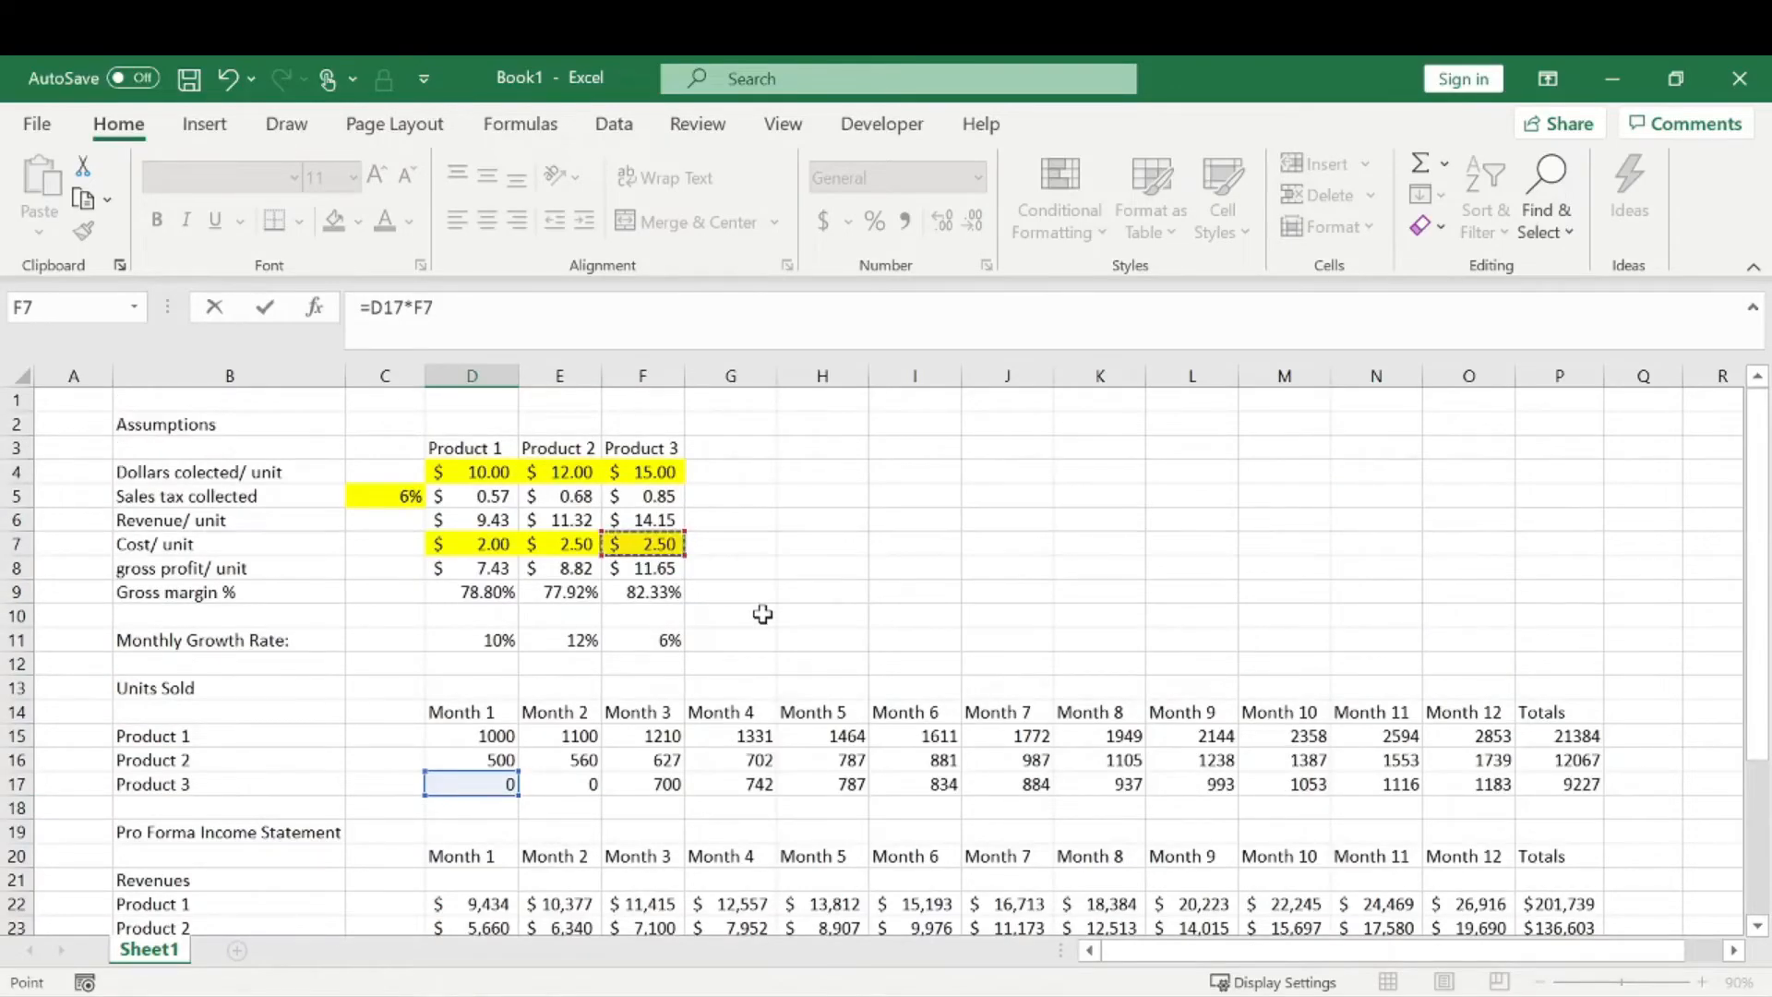
pyautogui.click(414, 307)
pyautogui.write('$F$')
pyautogui.press('Return')
# - Copy the Month 1 COGS formulas in D28:D31 across through Month 12 in column O
pyautogui.scroll(-2, 564, 625)
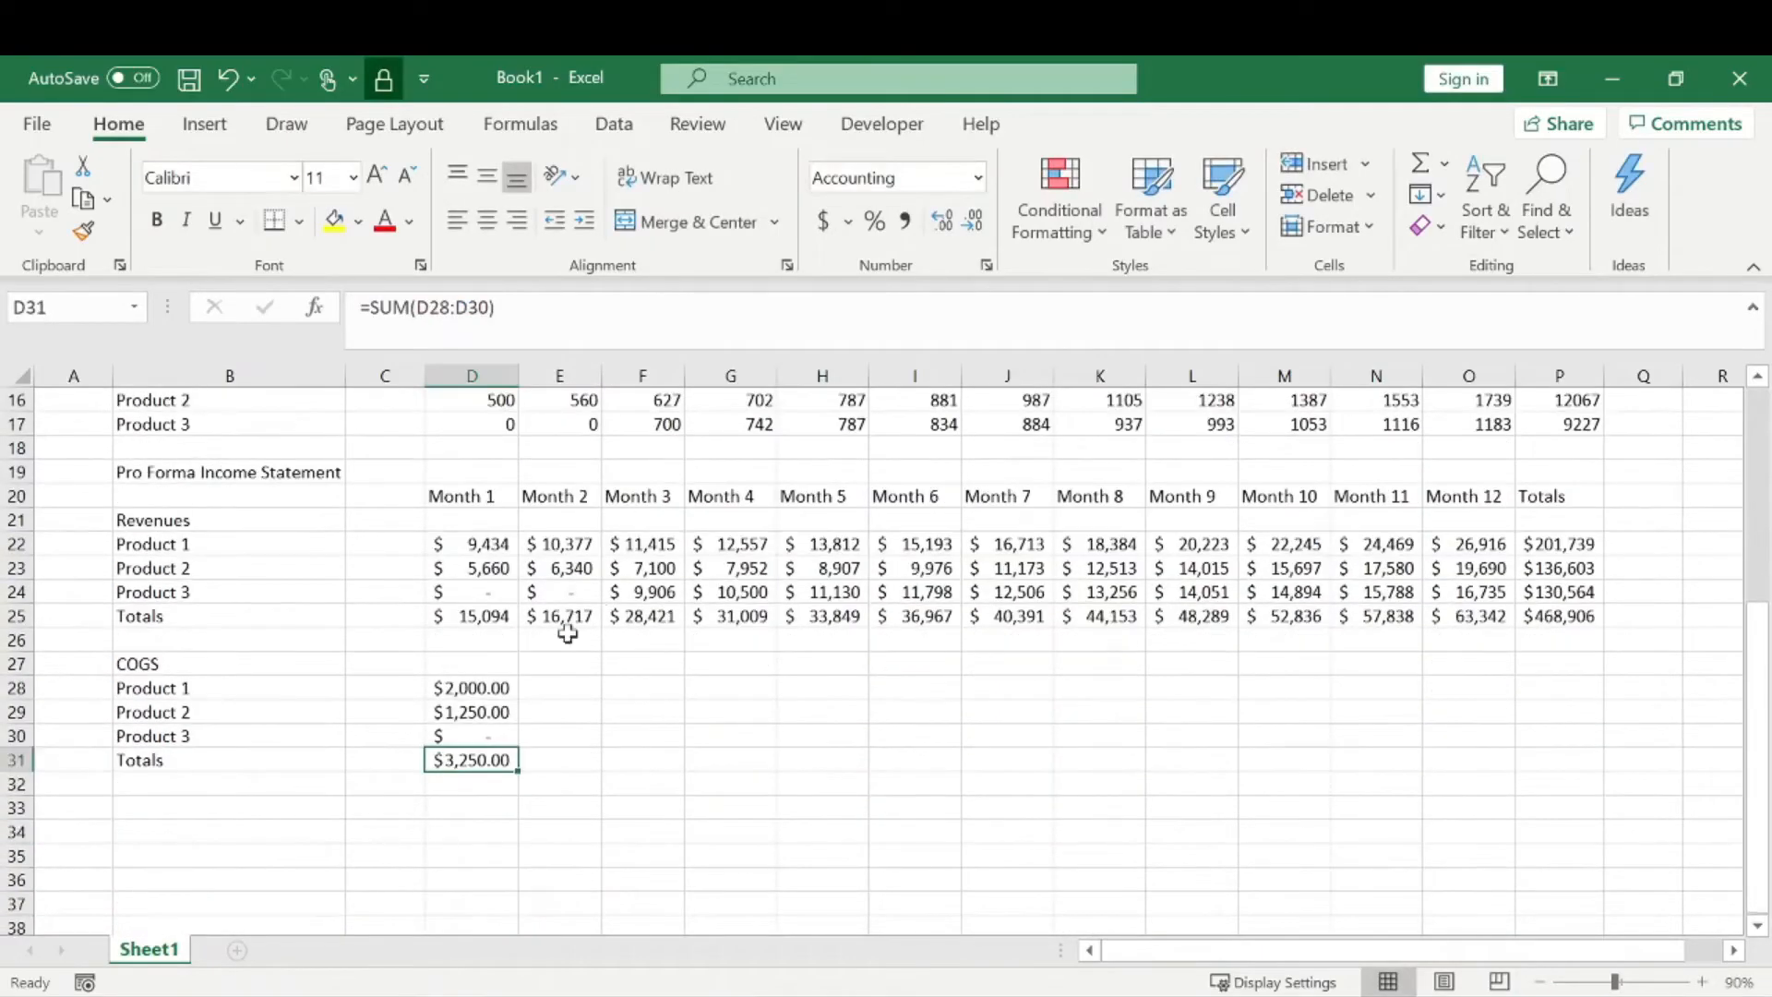
pyautogui.press('Up')
pyautogui.press('Right')
pyautogui.press('Right')
pyautogui.moveTo(474, 688); pyautogui.dragTo(1476, 762)
pyautogui.click(1643, 663)
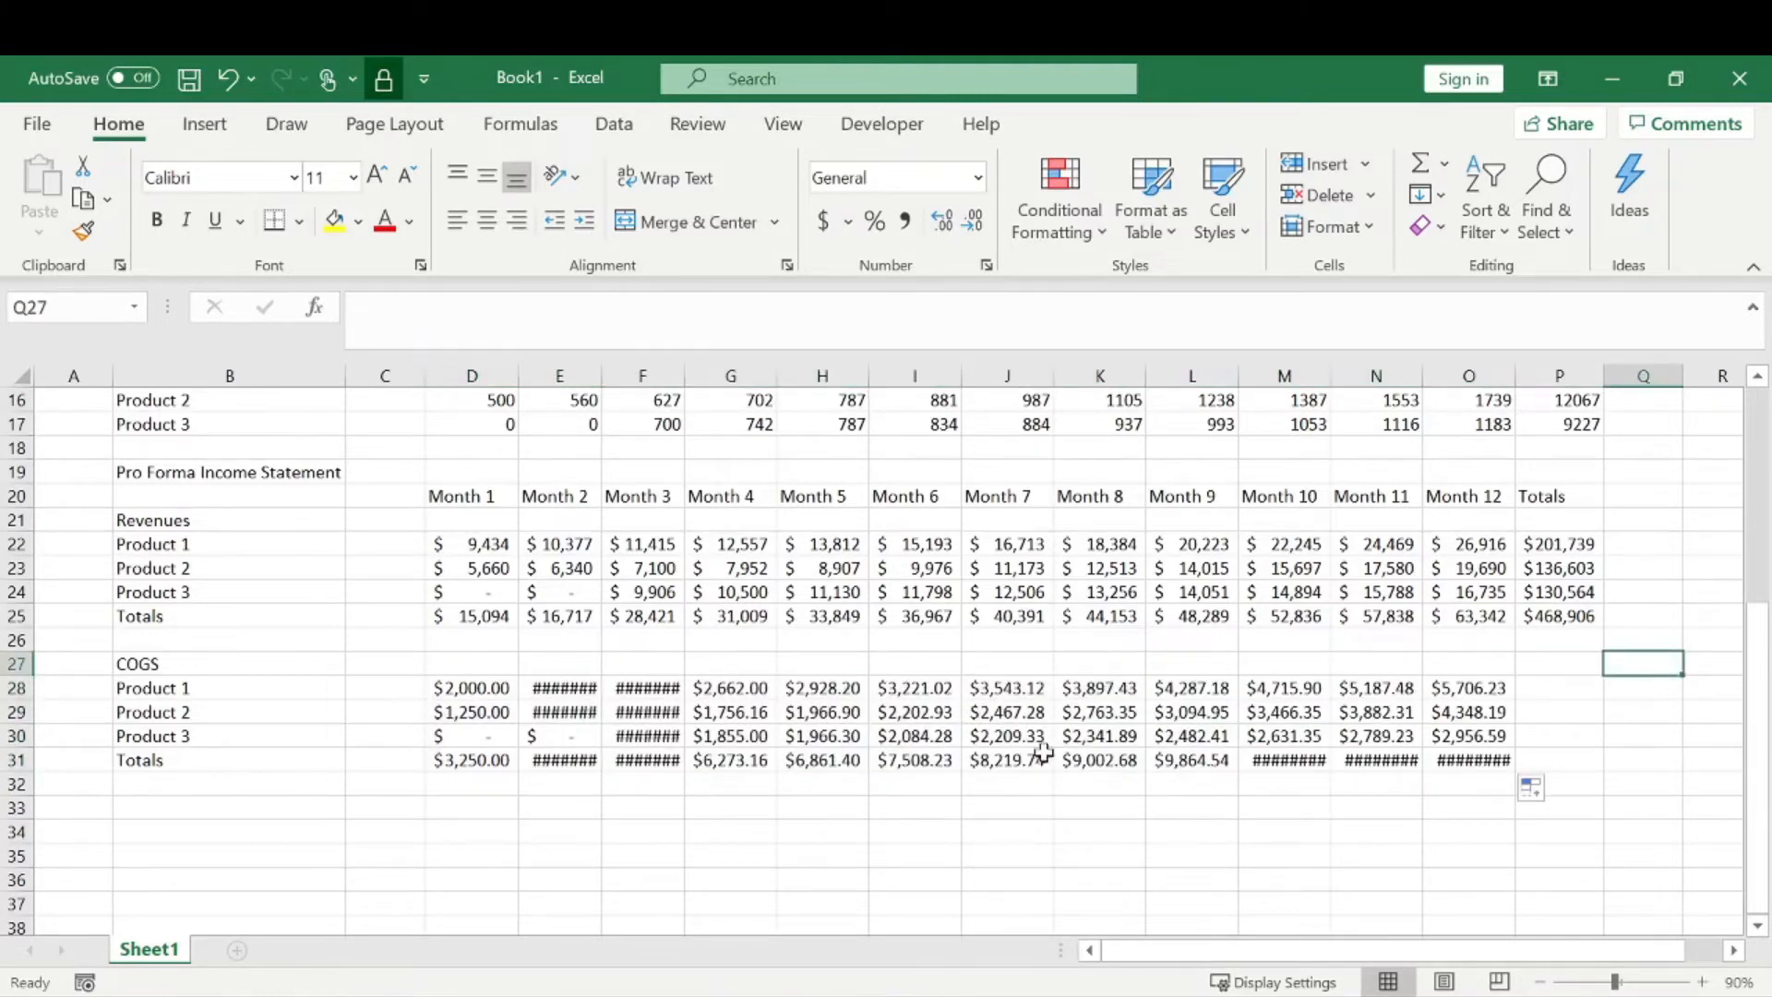
# - Format the monthly COGS figures in D28:O31 to show no decimal places
pyautogui.moveTo(483, 689); pyautogui.dragTo(1476, 759)
pyautogui.click(972, 221)
pyautogui.click(971, 222)
pyautogui.click(951, 854)
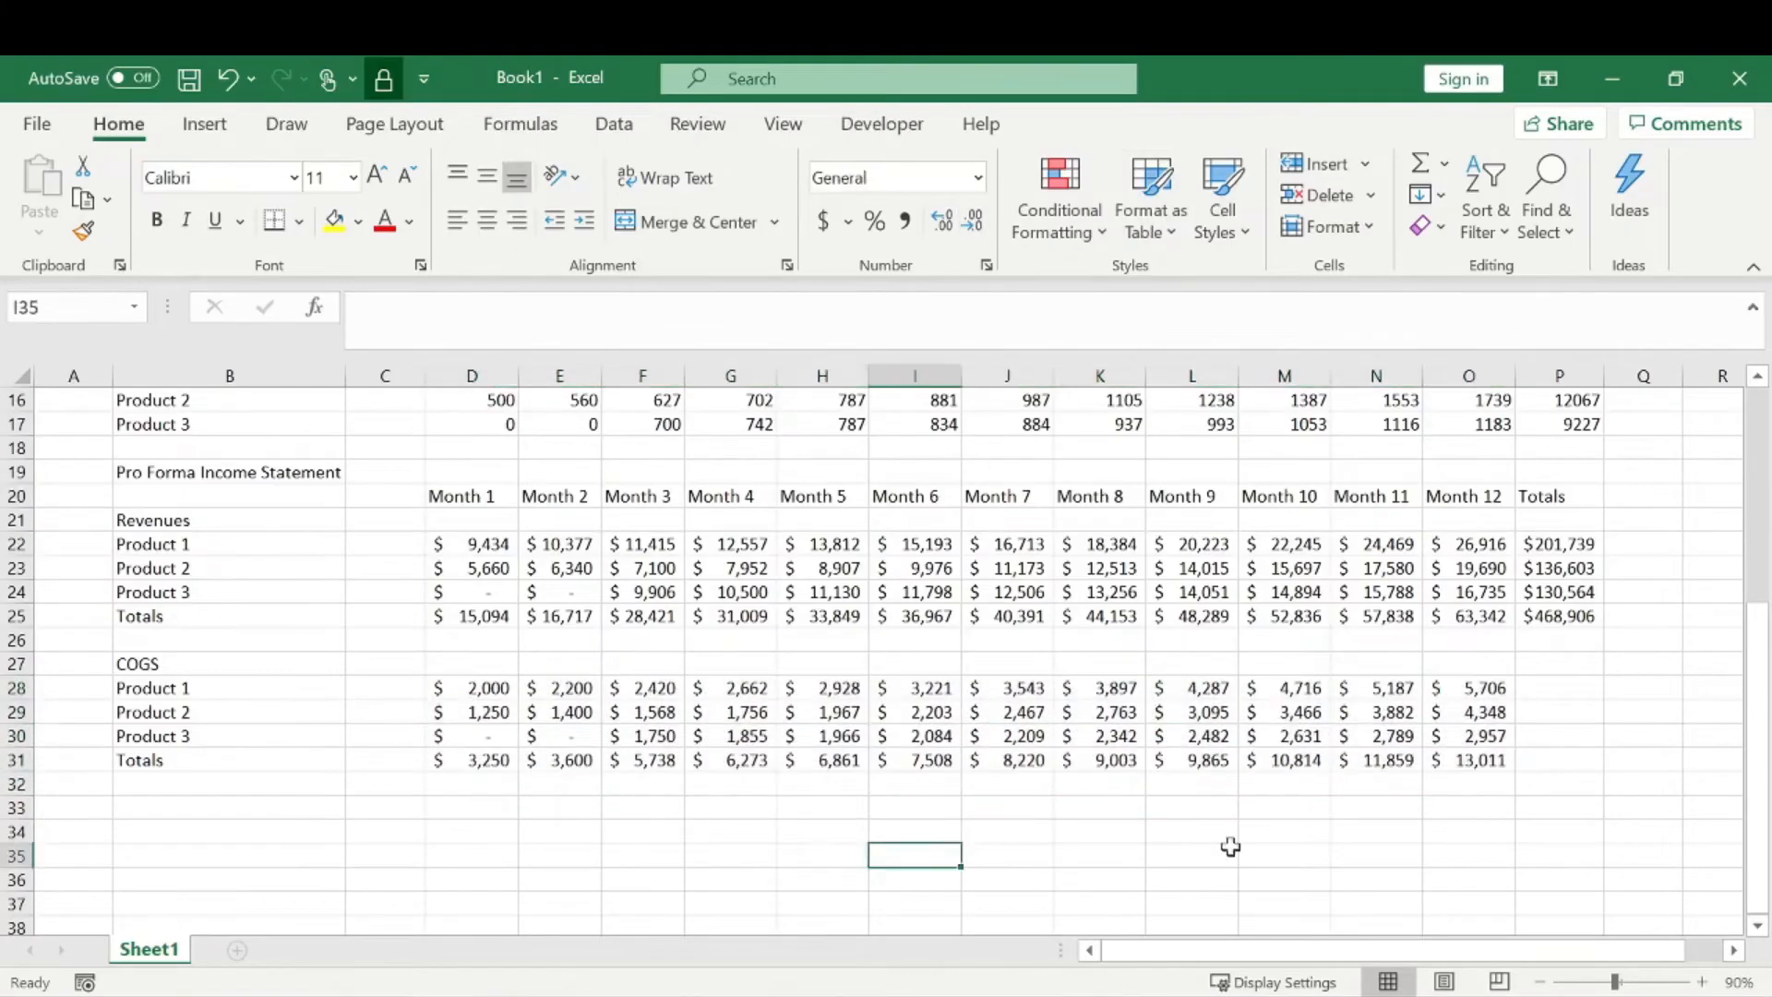
# - Total Product 1's yearly COGS in P28 with =SUM(D28:O28), copy it down through P31, and check the sum of the three product totals
pyautogui.click(1570, 698)
pyautogui.write('=SUM(')
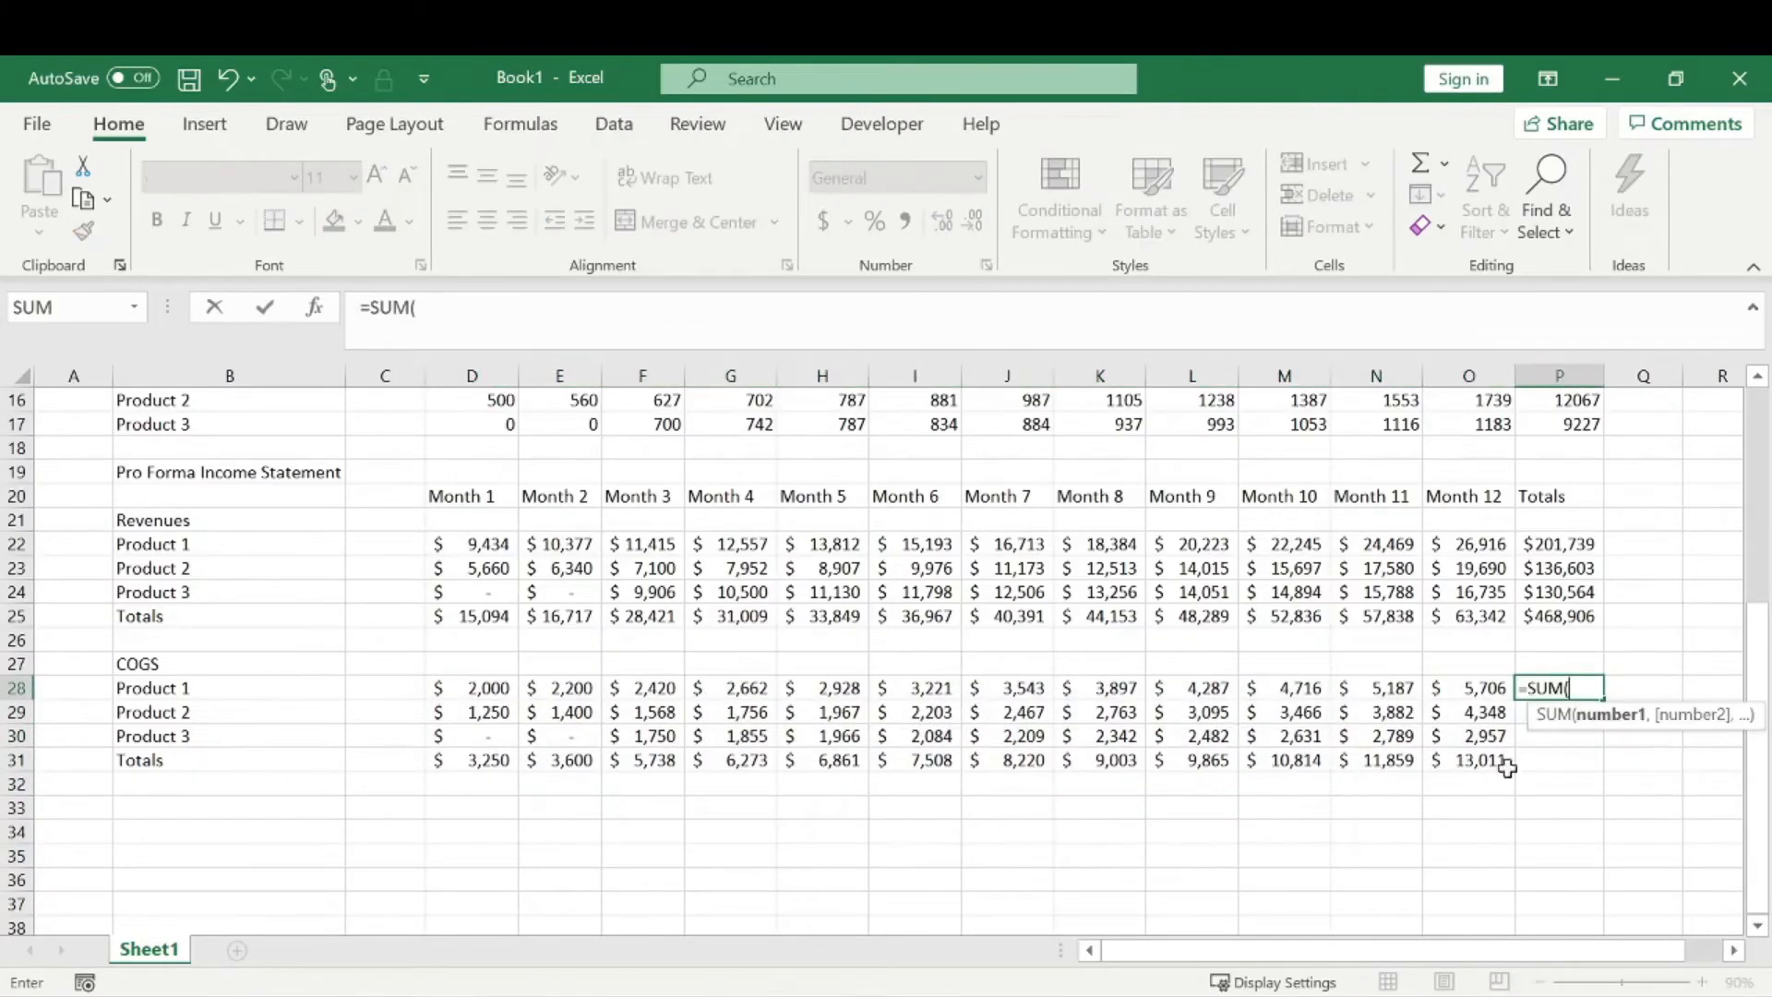
pyautogui.moveTo(489, 687); pyautogui.dragTo(1453, 684)
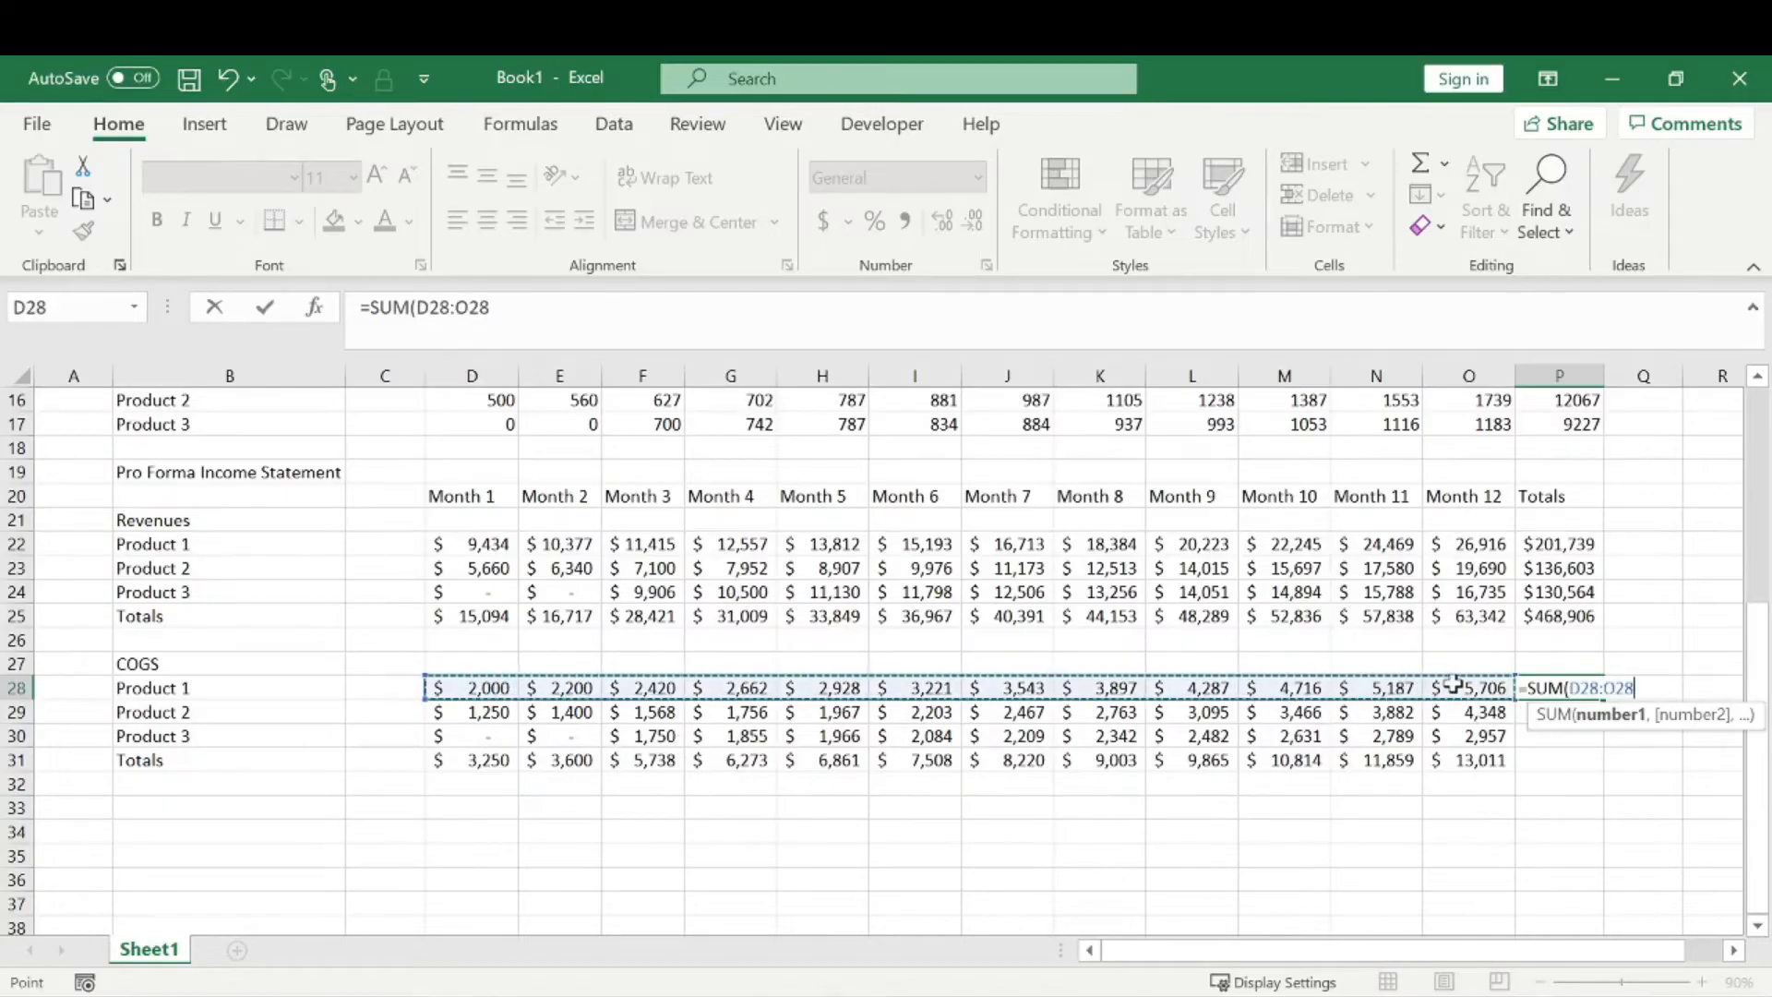
pyautogui.press('Return')
pyautogui.click(1585, 691)
pyautogui.moveTo(1604, 700); pyautogui.dragTo(1594, 772)
pyautogui.click(1554, 828)
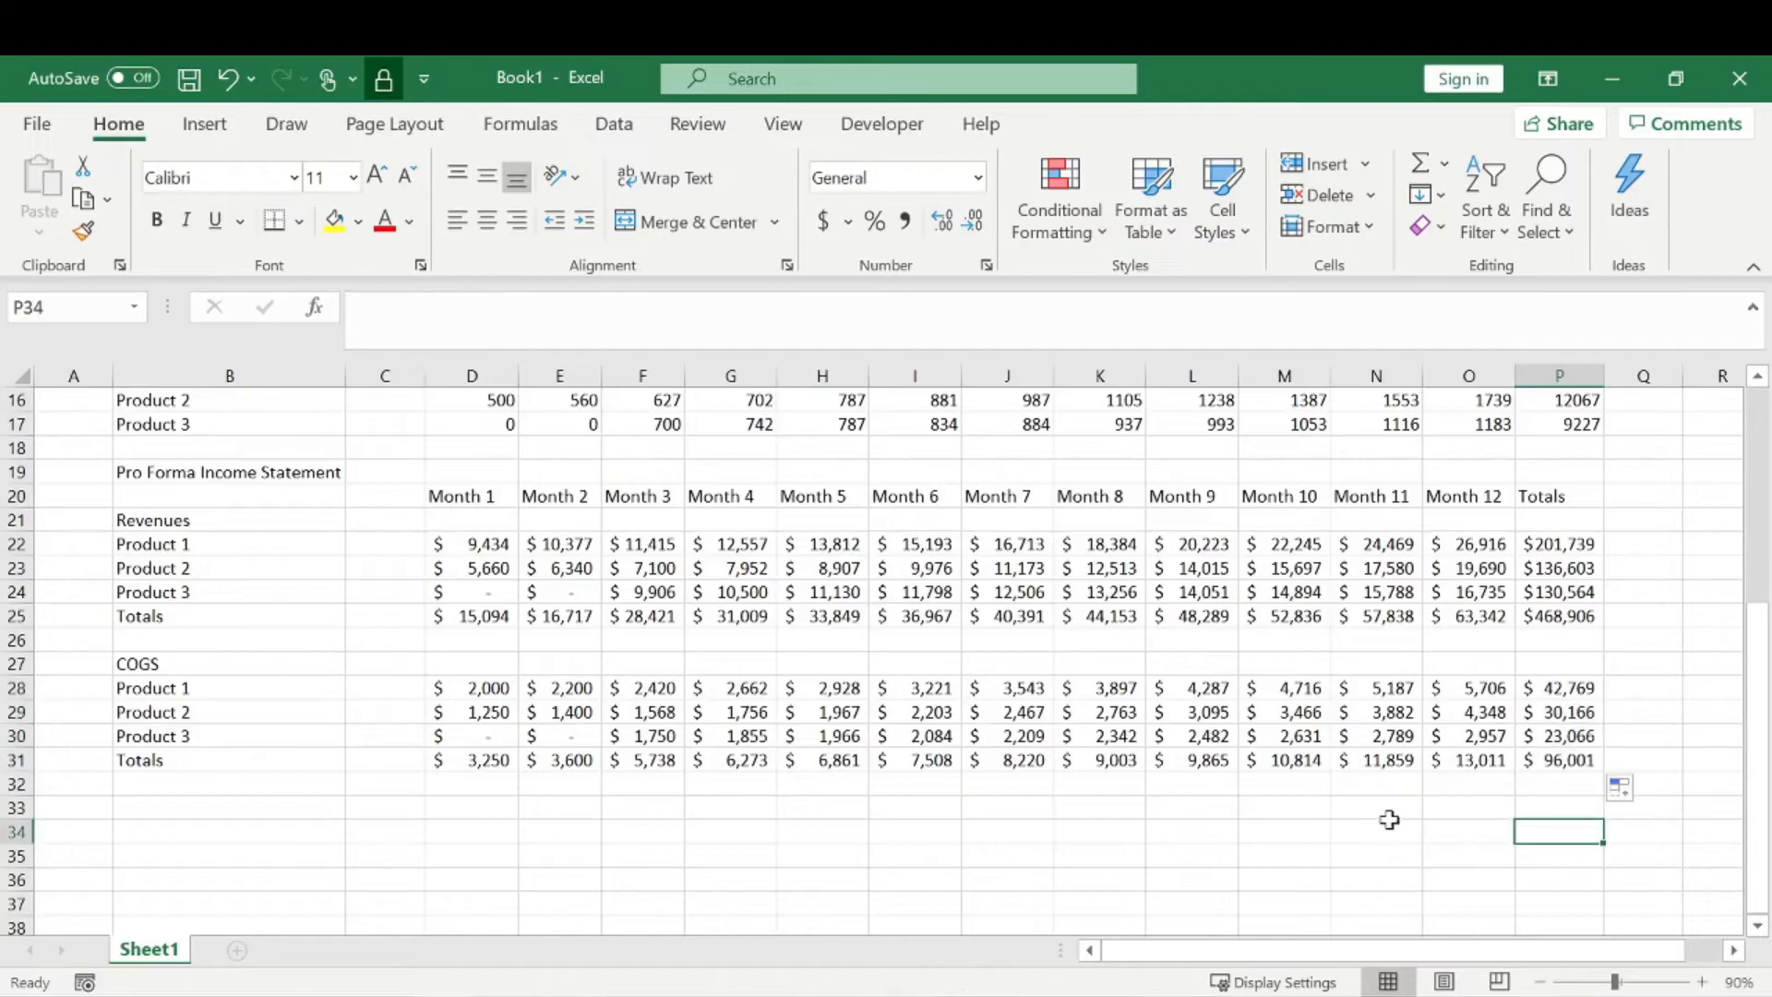
pyautogui.moveTo(1564, 690); pyautogui.dragTo(1558, 738)
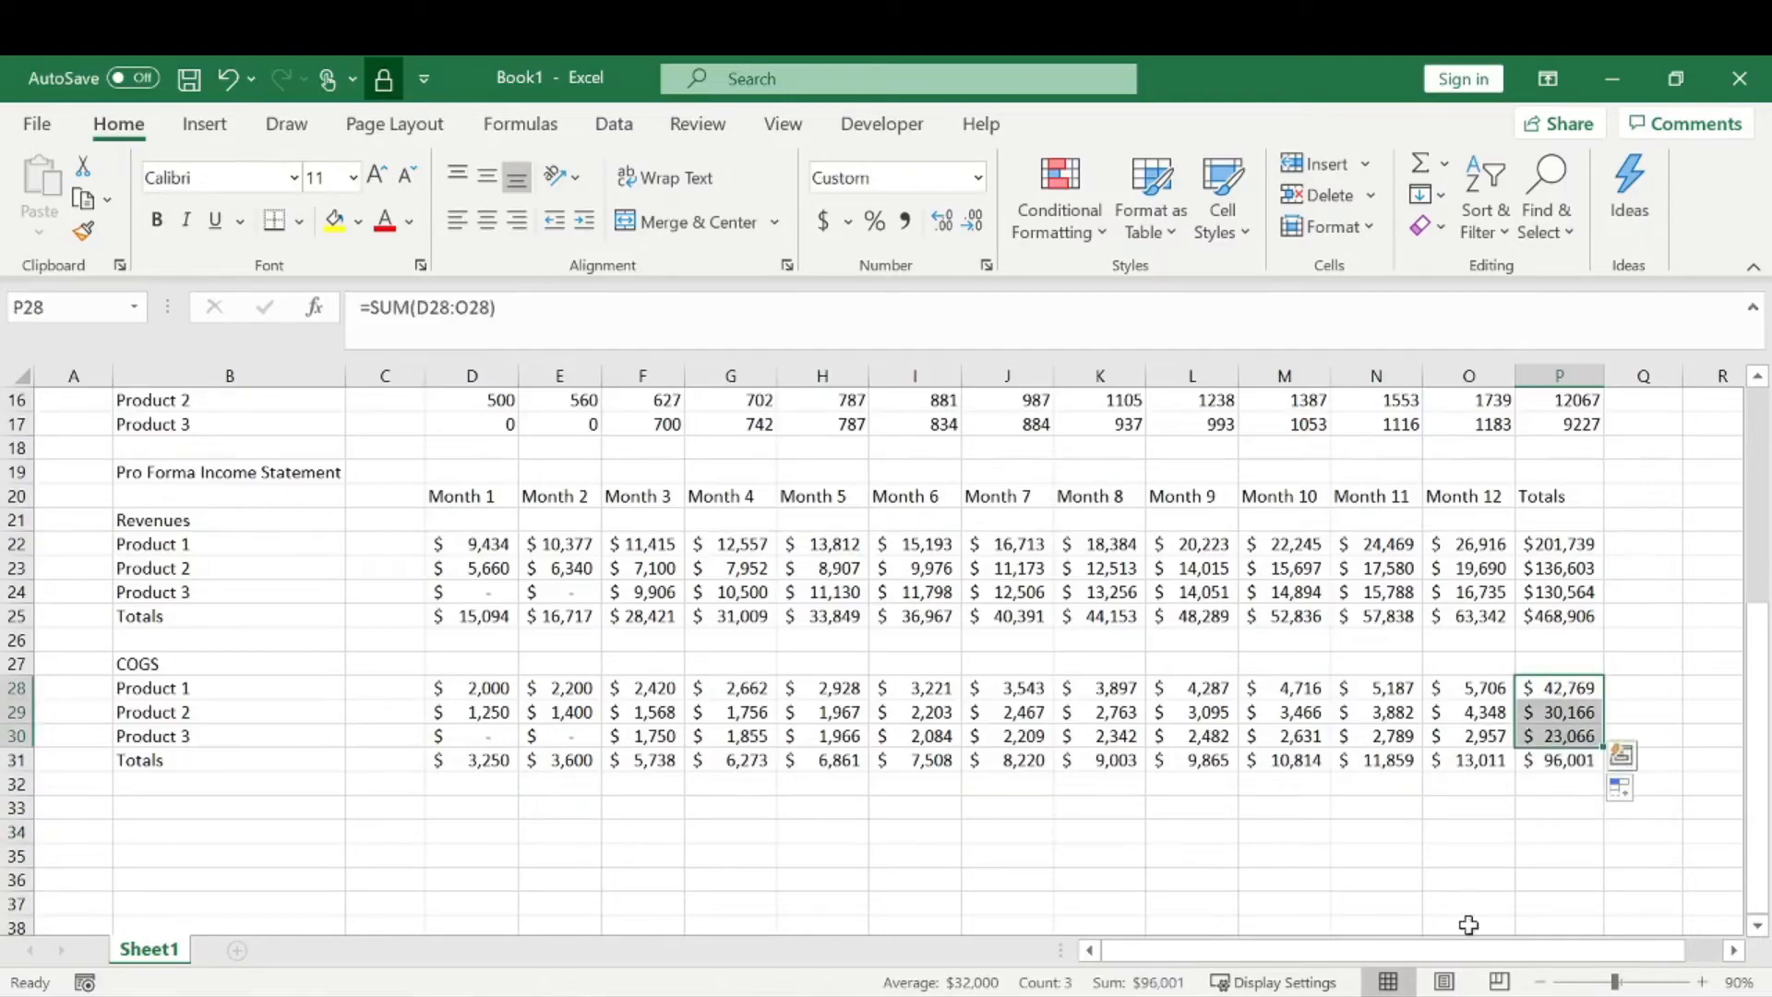
pyautogui.click(1366, 878)
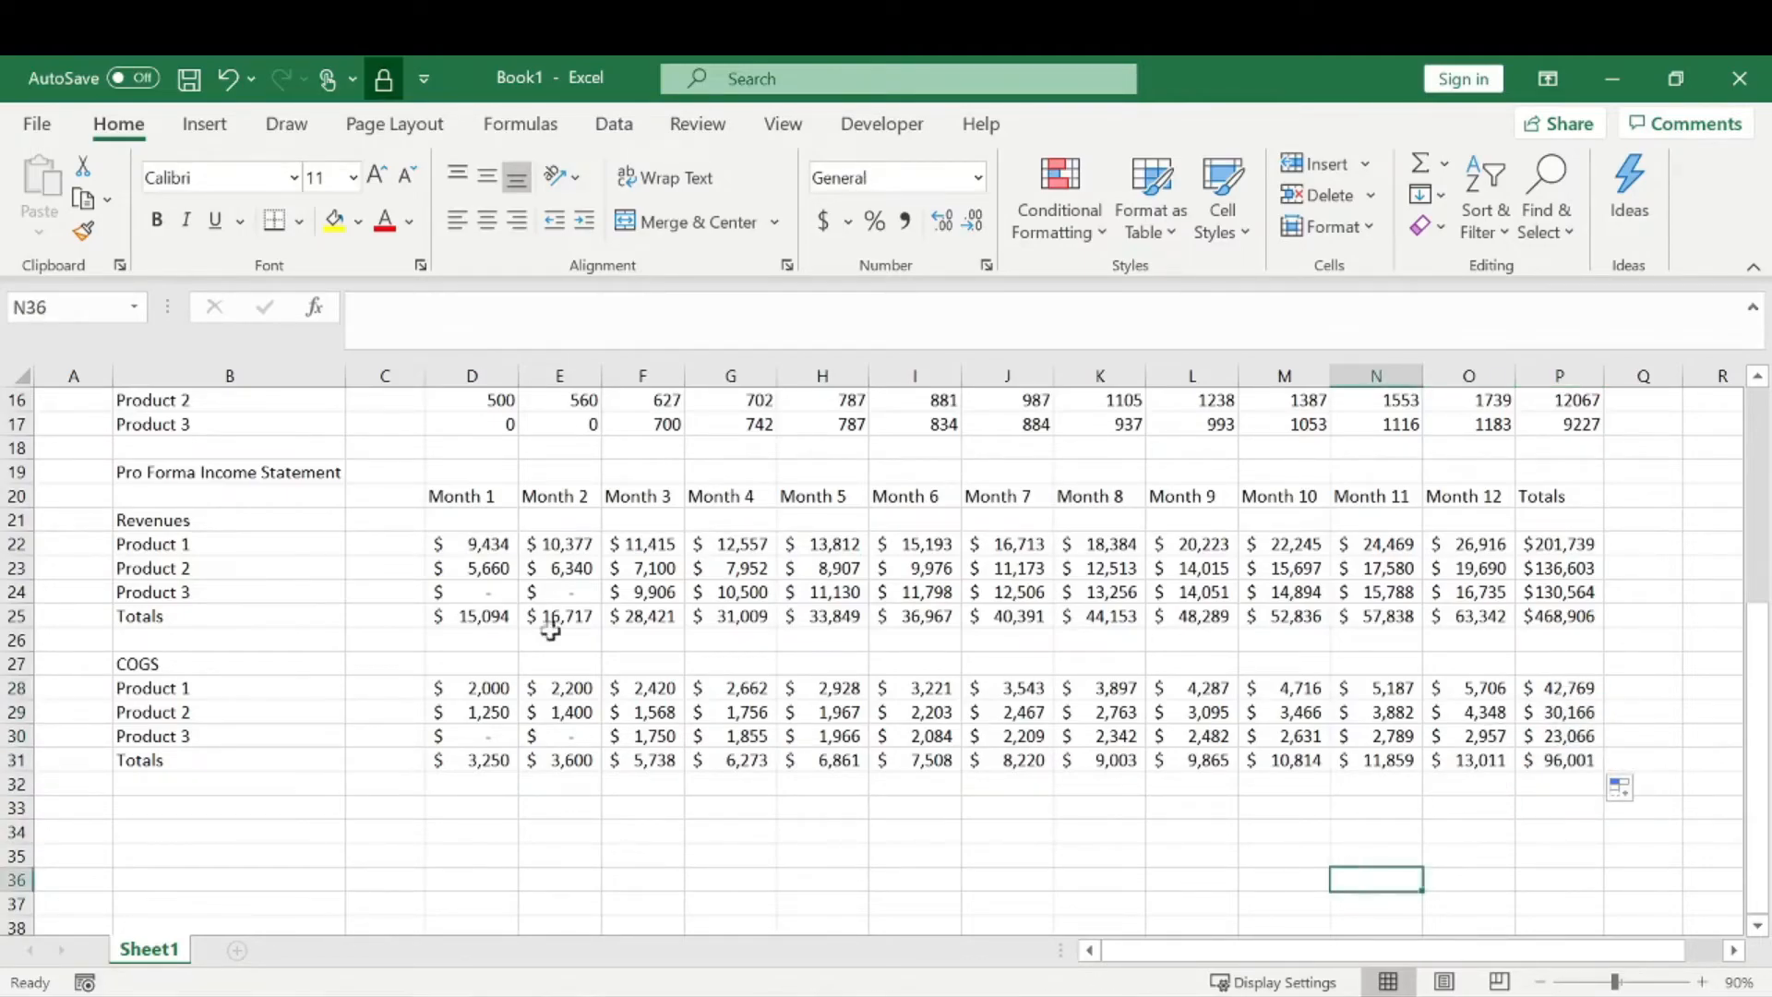
# - Enter the labels Gross Profit in B33 and Gross Margin % in B34
pyautogui.click(229, 807)
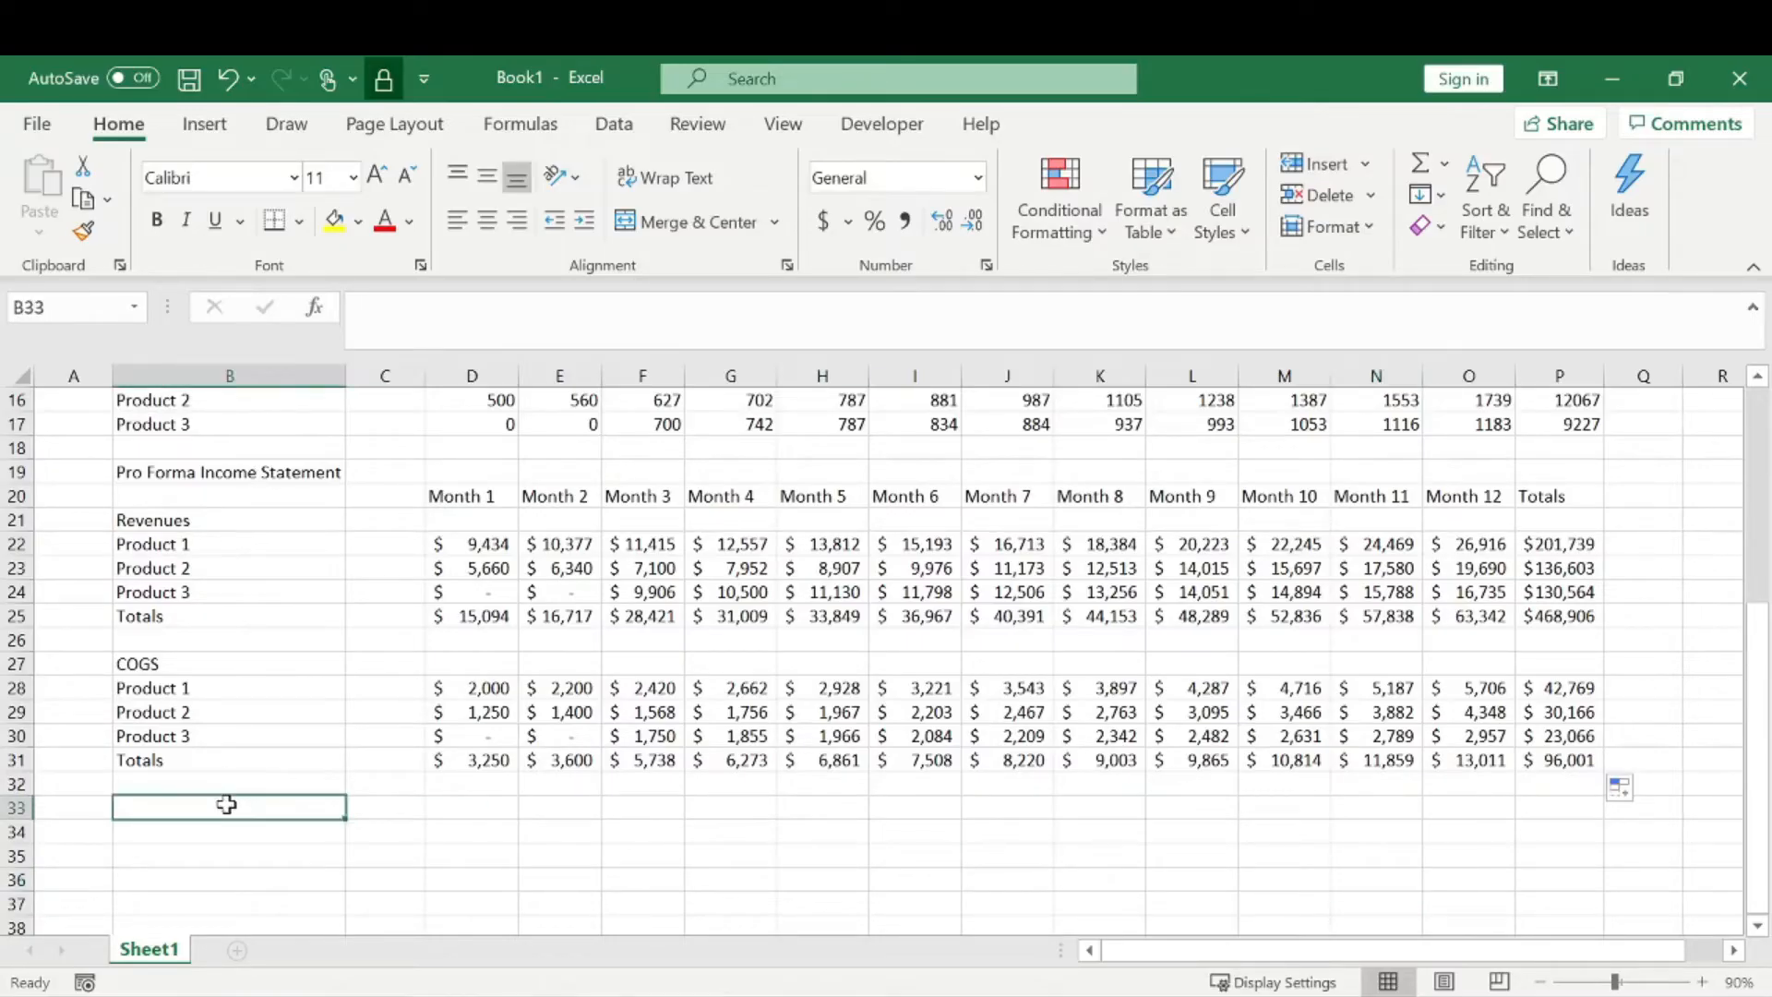
pyautogui.write('Gross')
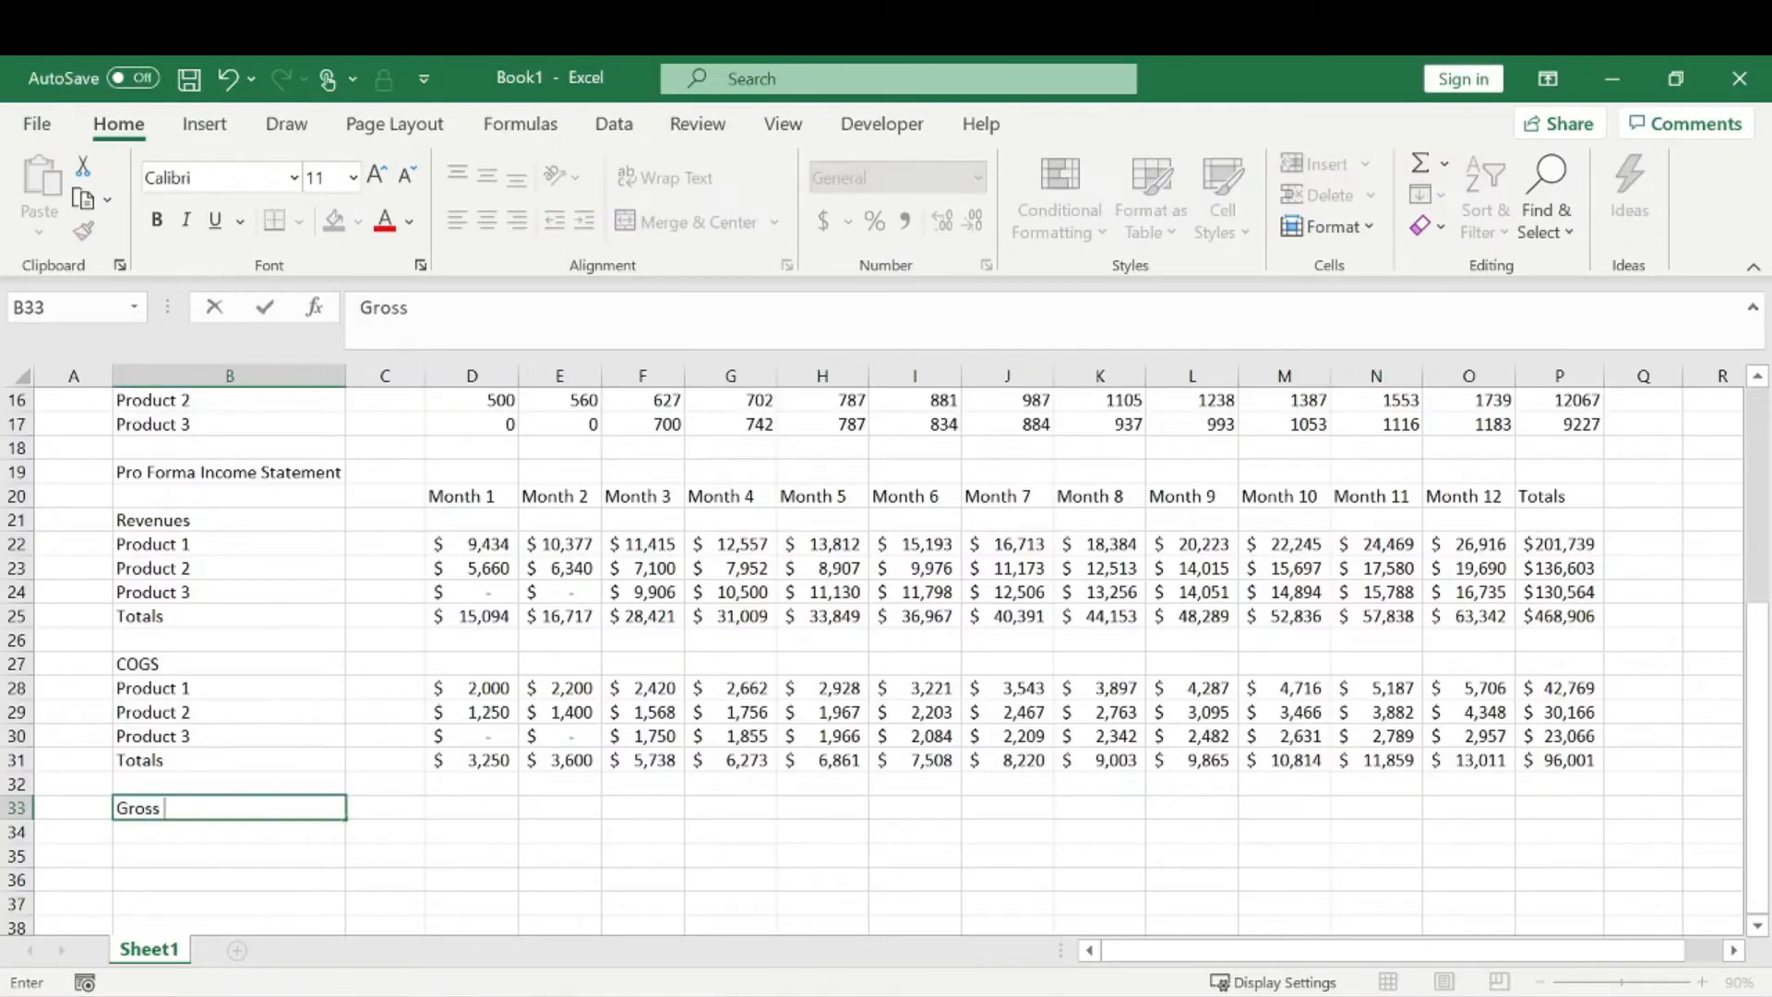
pyautogui.write(' Profit')
pyautogui.press('Return')
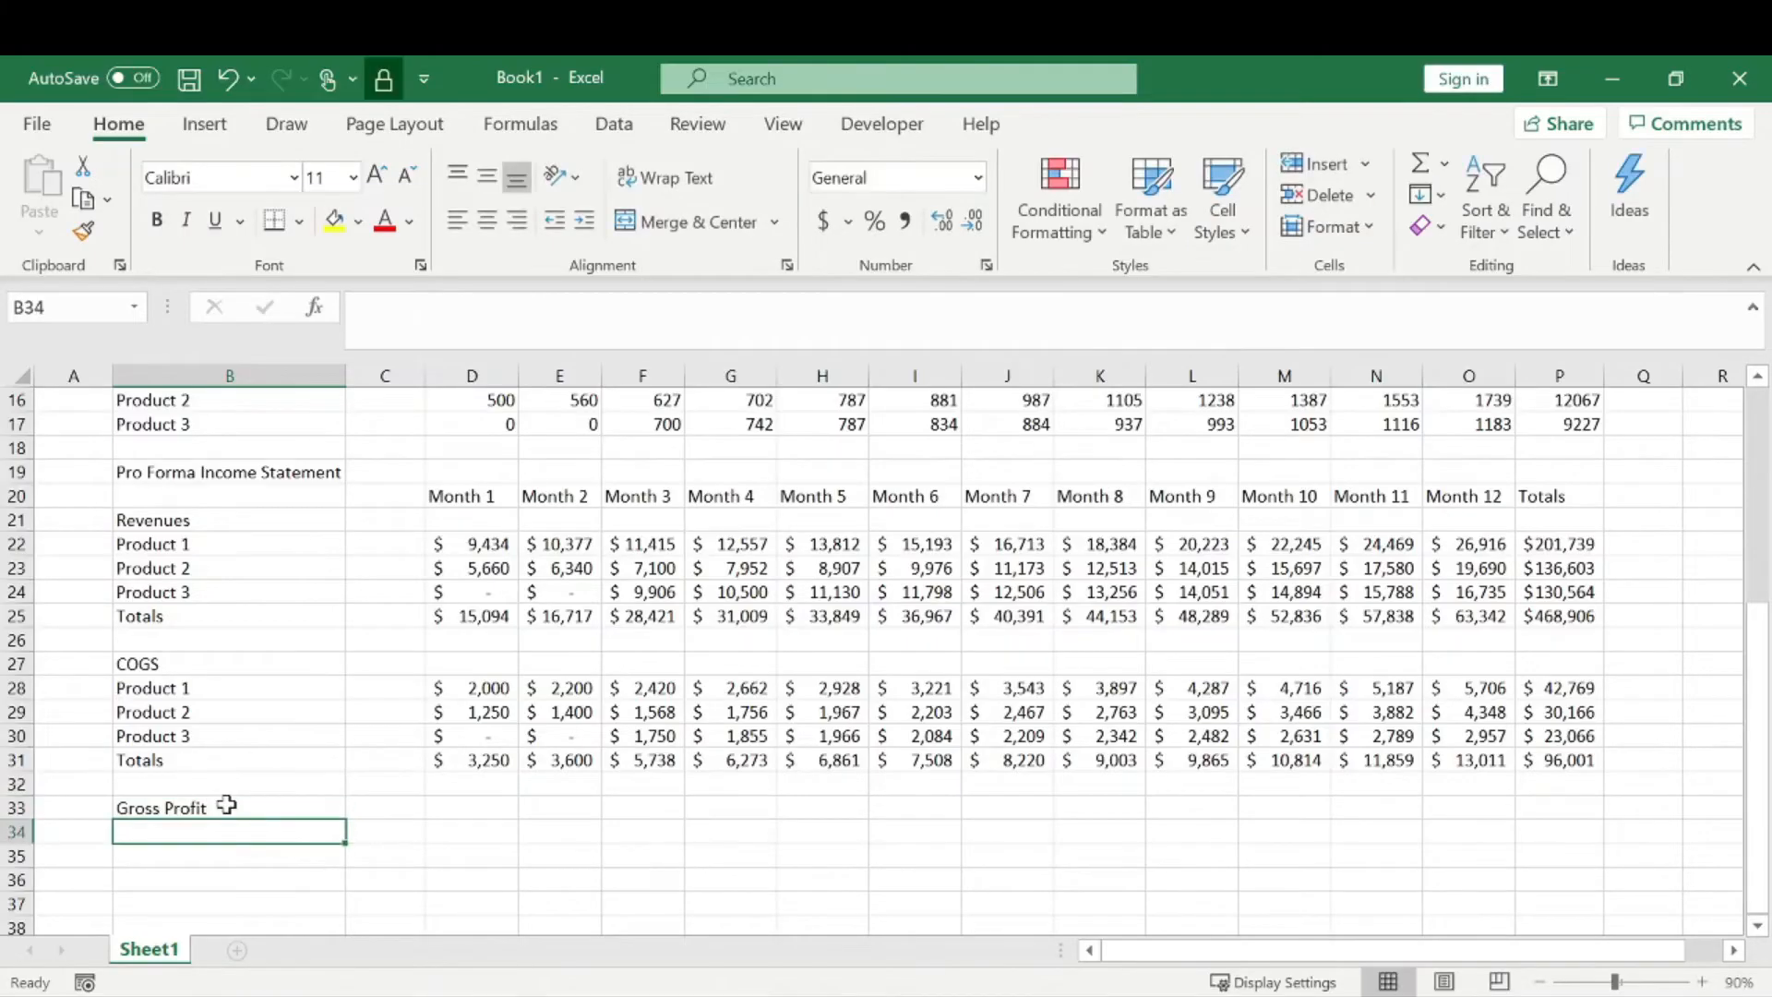
pyautogui.write('Gross')
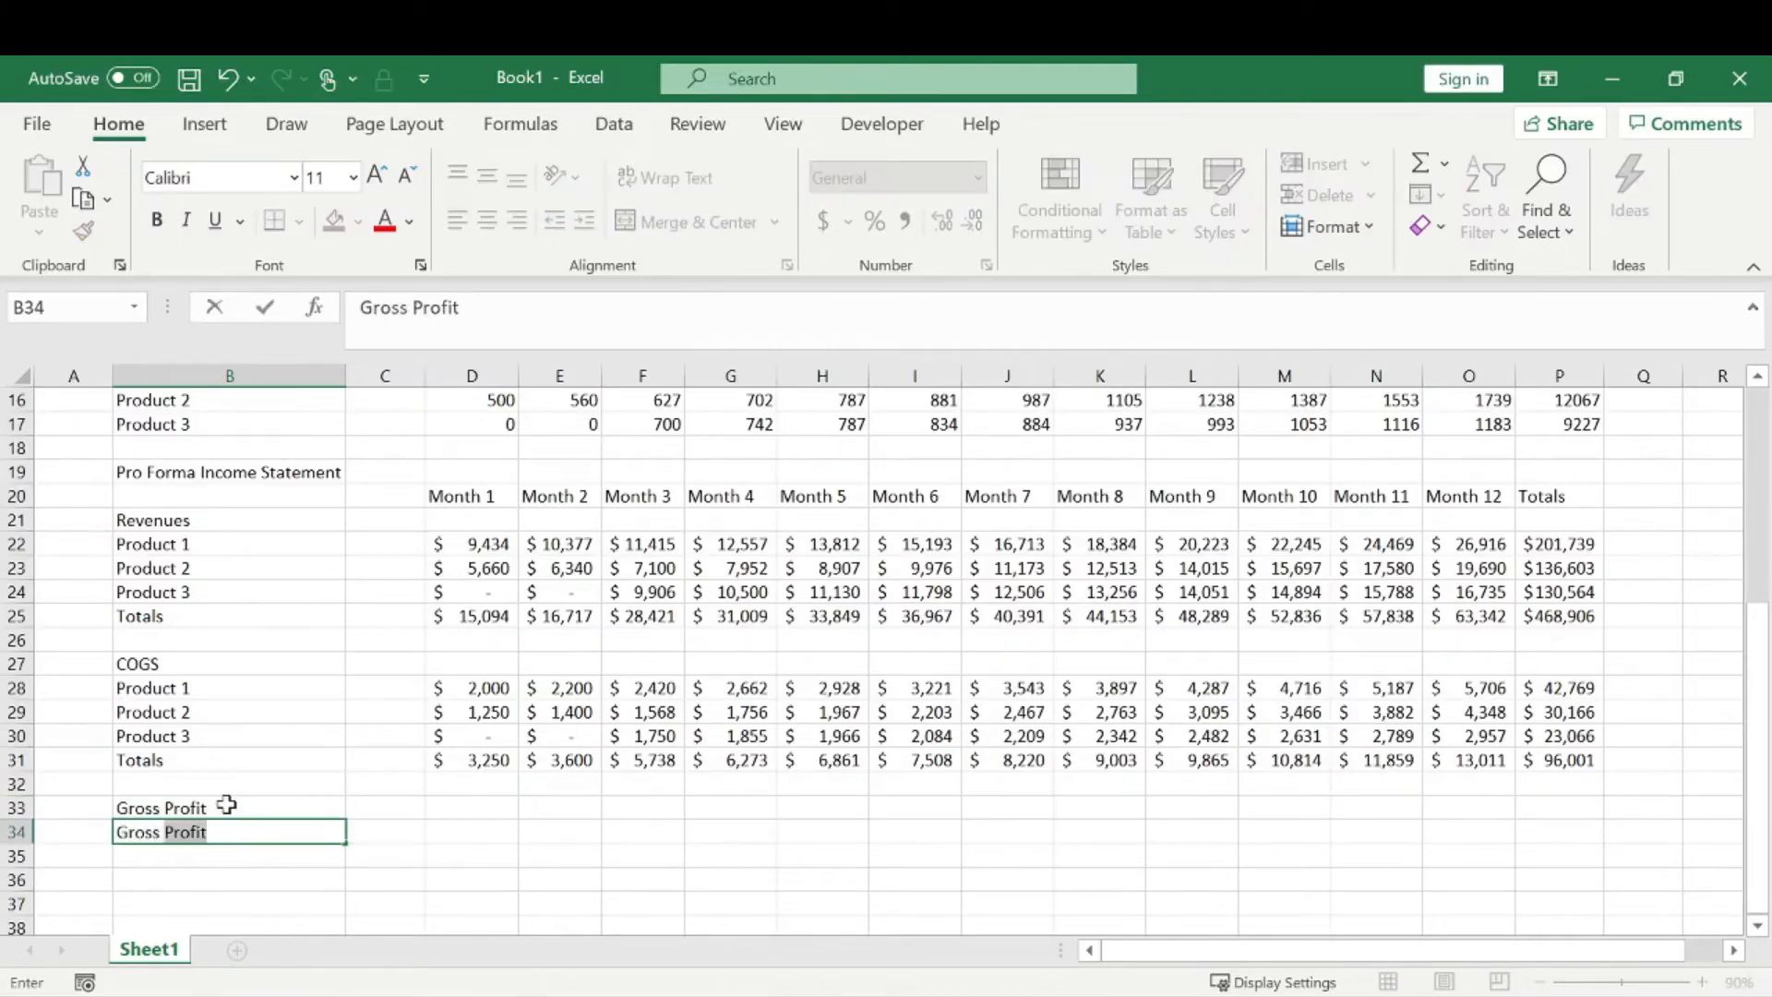
pyautogui.write(' Margin %')
pyautogui.press('Return')
# - Calculate the Month 1 gross profit in D33 as total revenues minus total COGS, =D25-D31
pyautogui.click(463, 812)
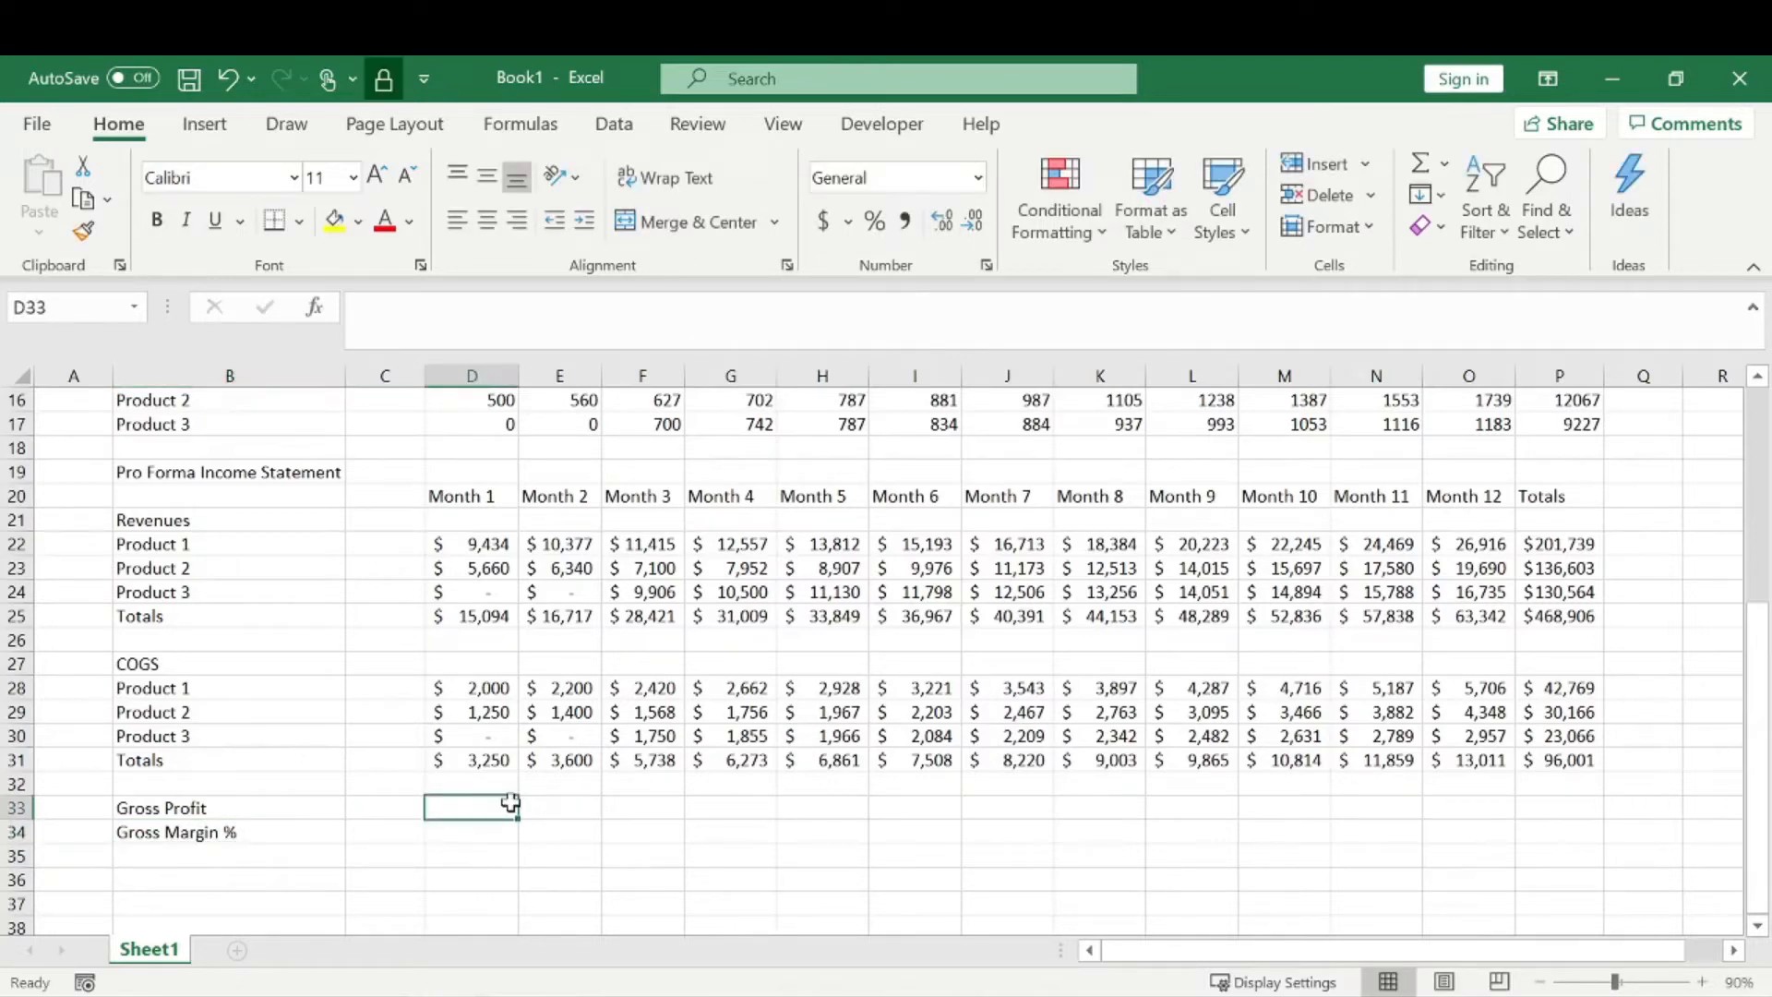
pyautogui.scroll(5, 496, 808)
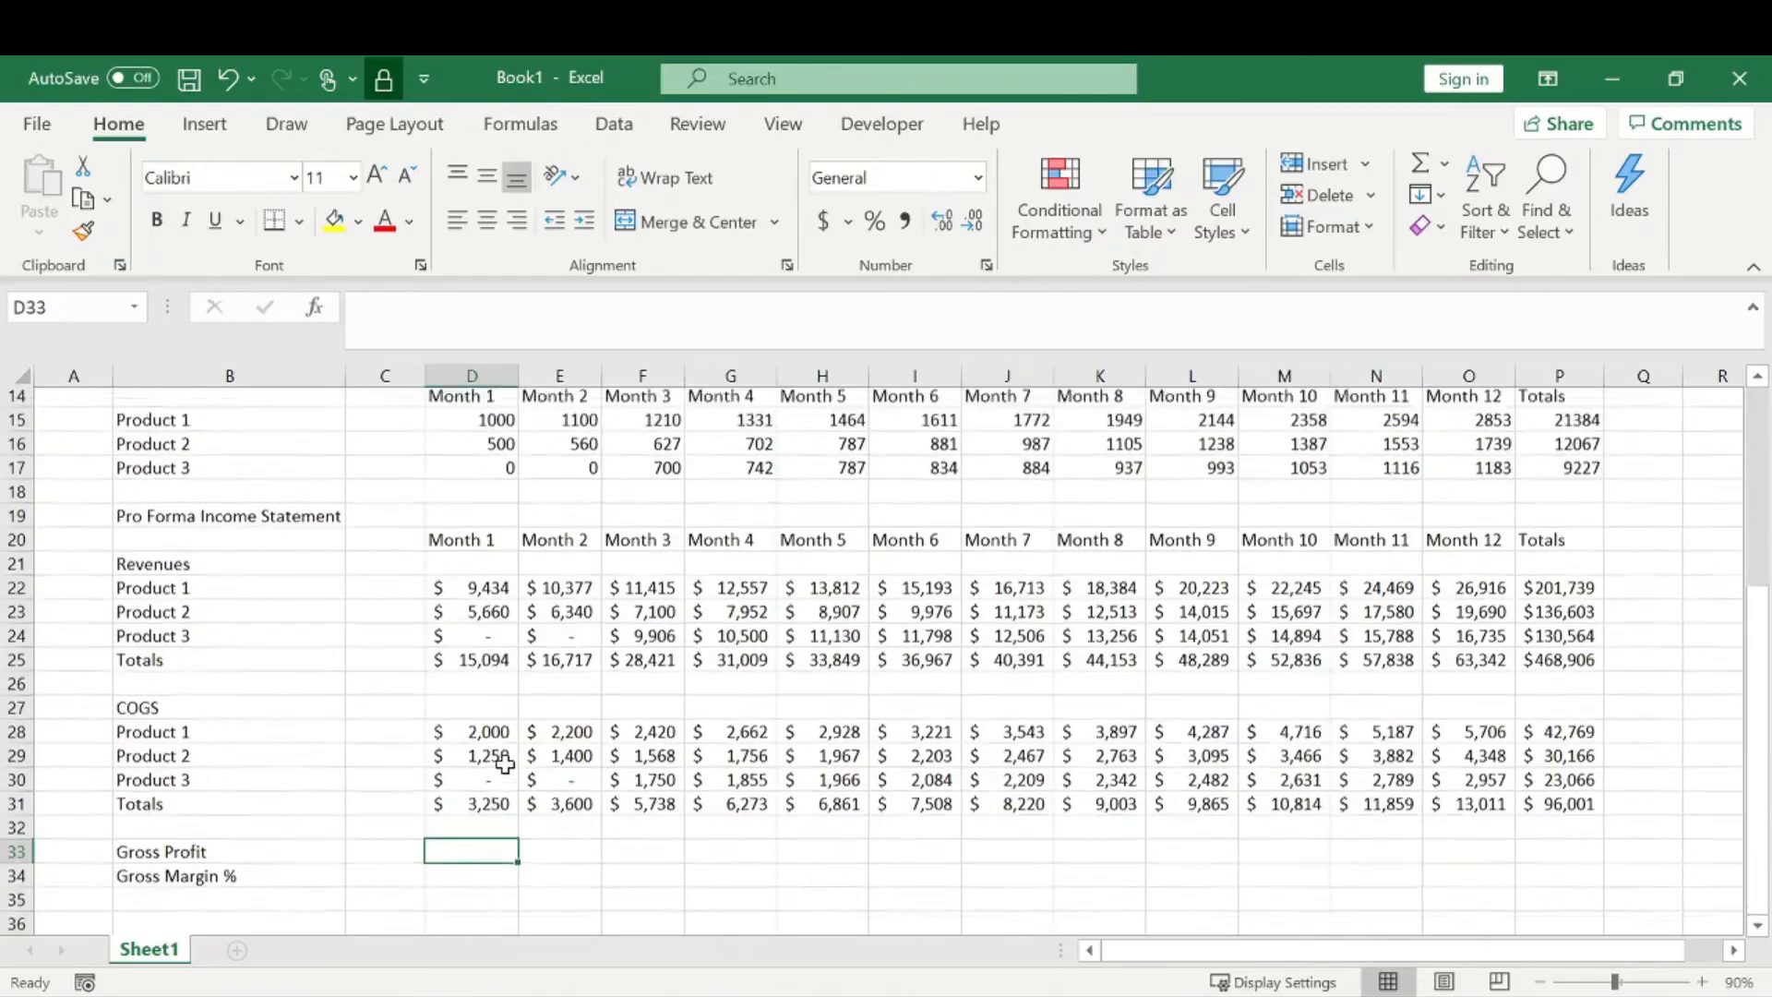
pyautogui.scroll(-5, 506, 763)
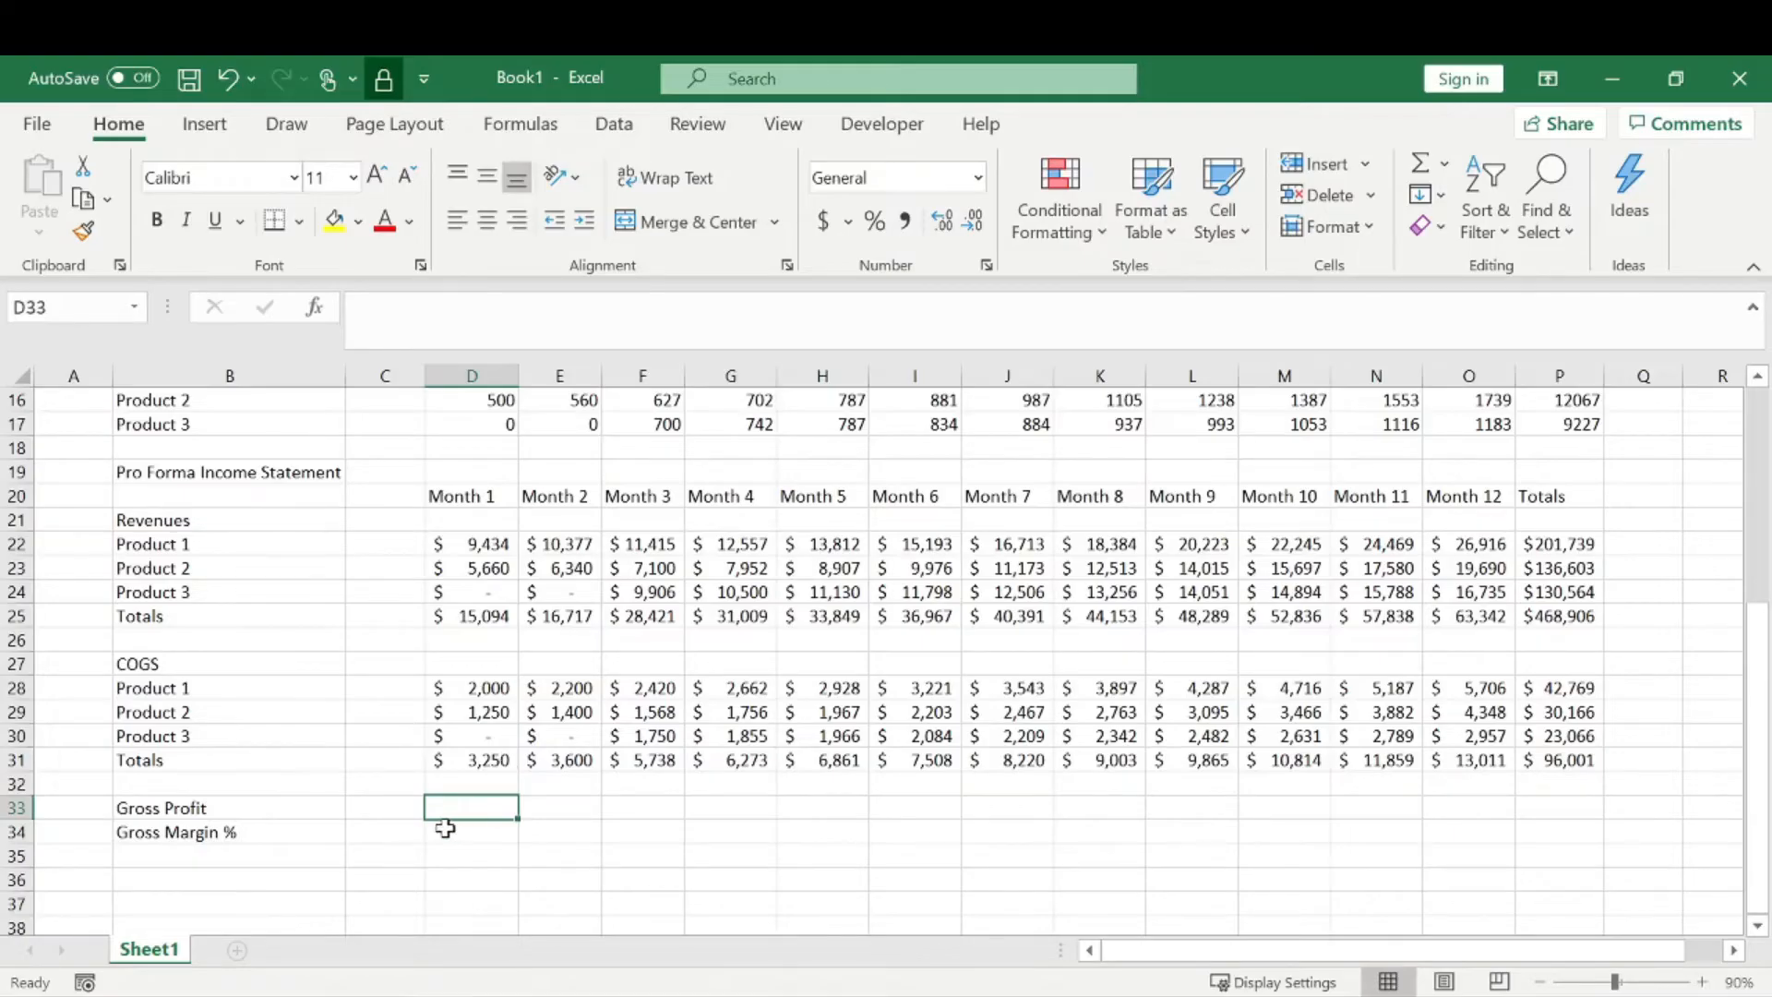
pyautogui.scroll(-1, 435, 832)
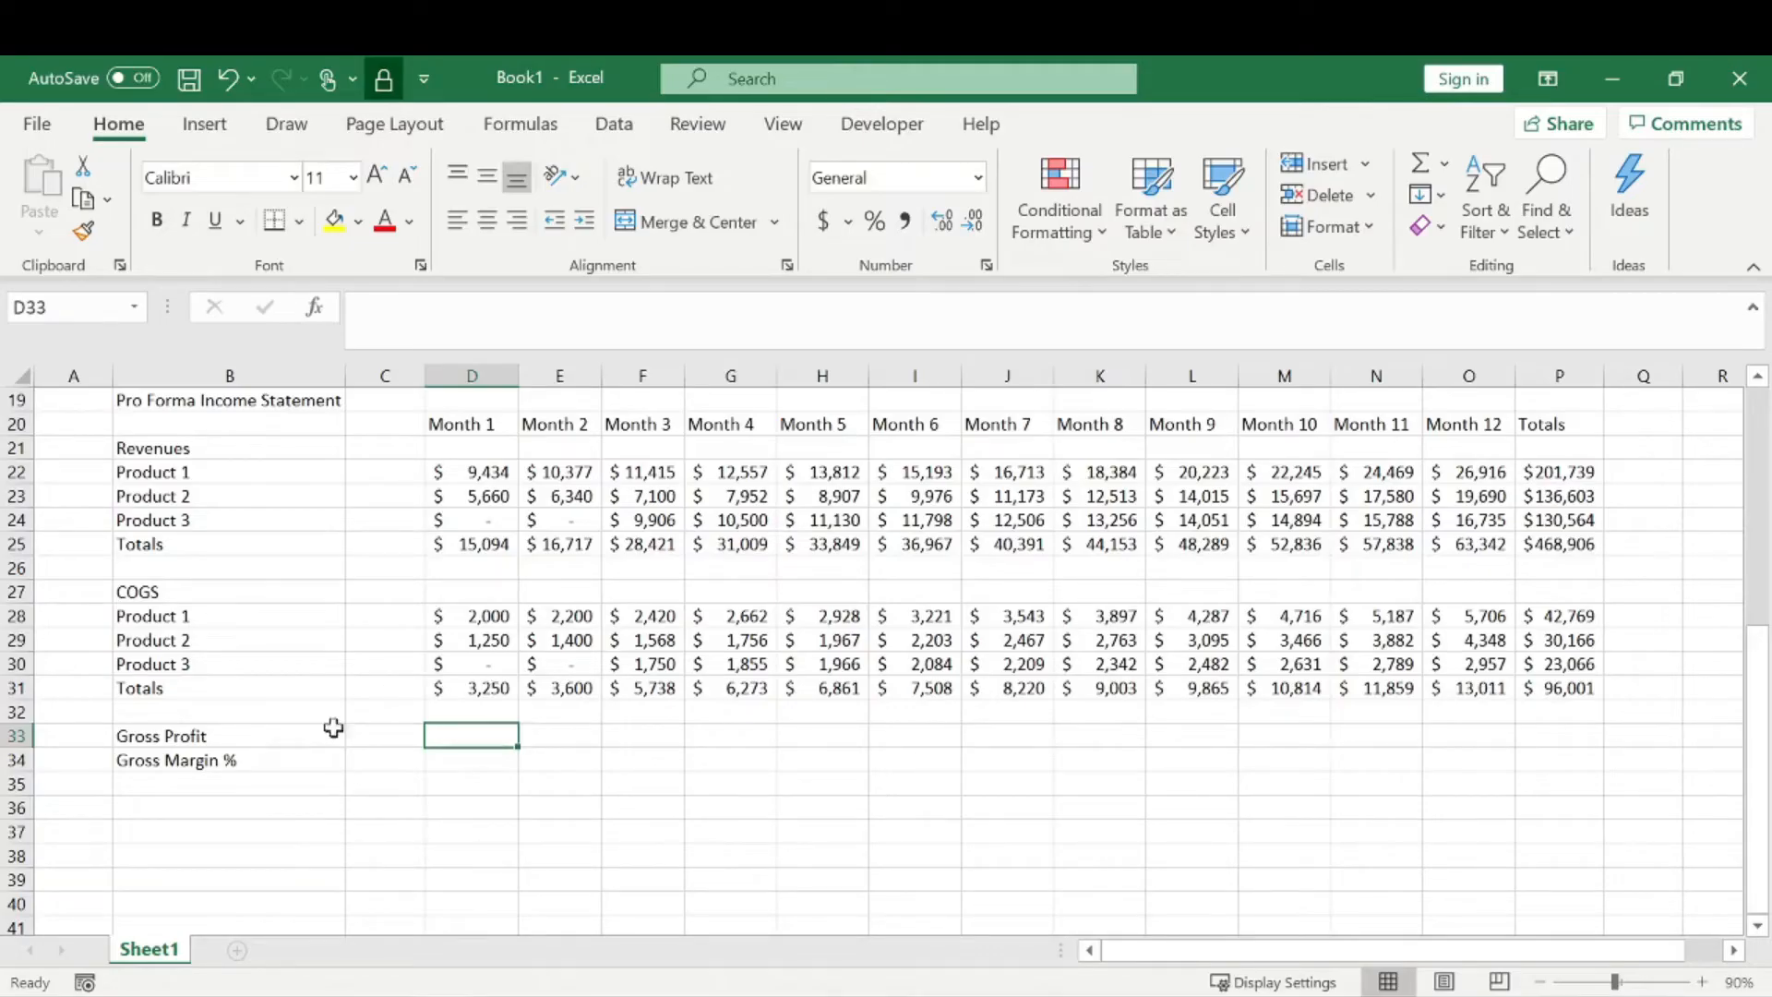
pyautogui.write('=')
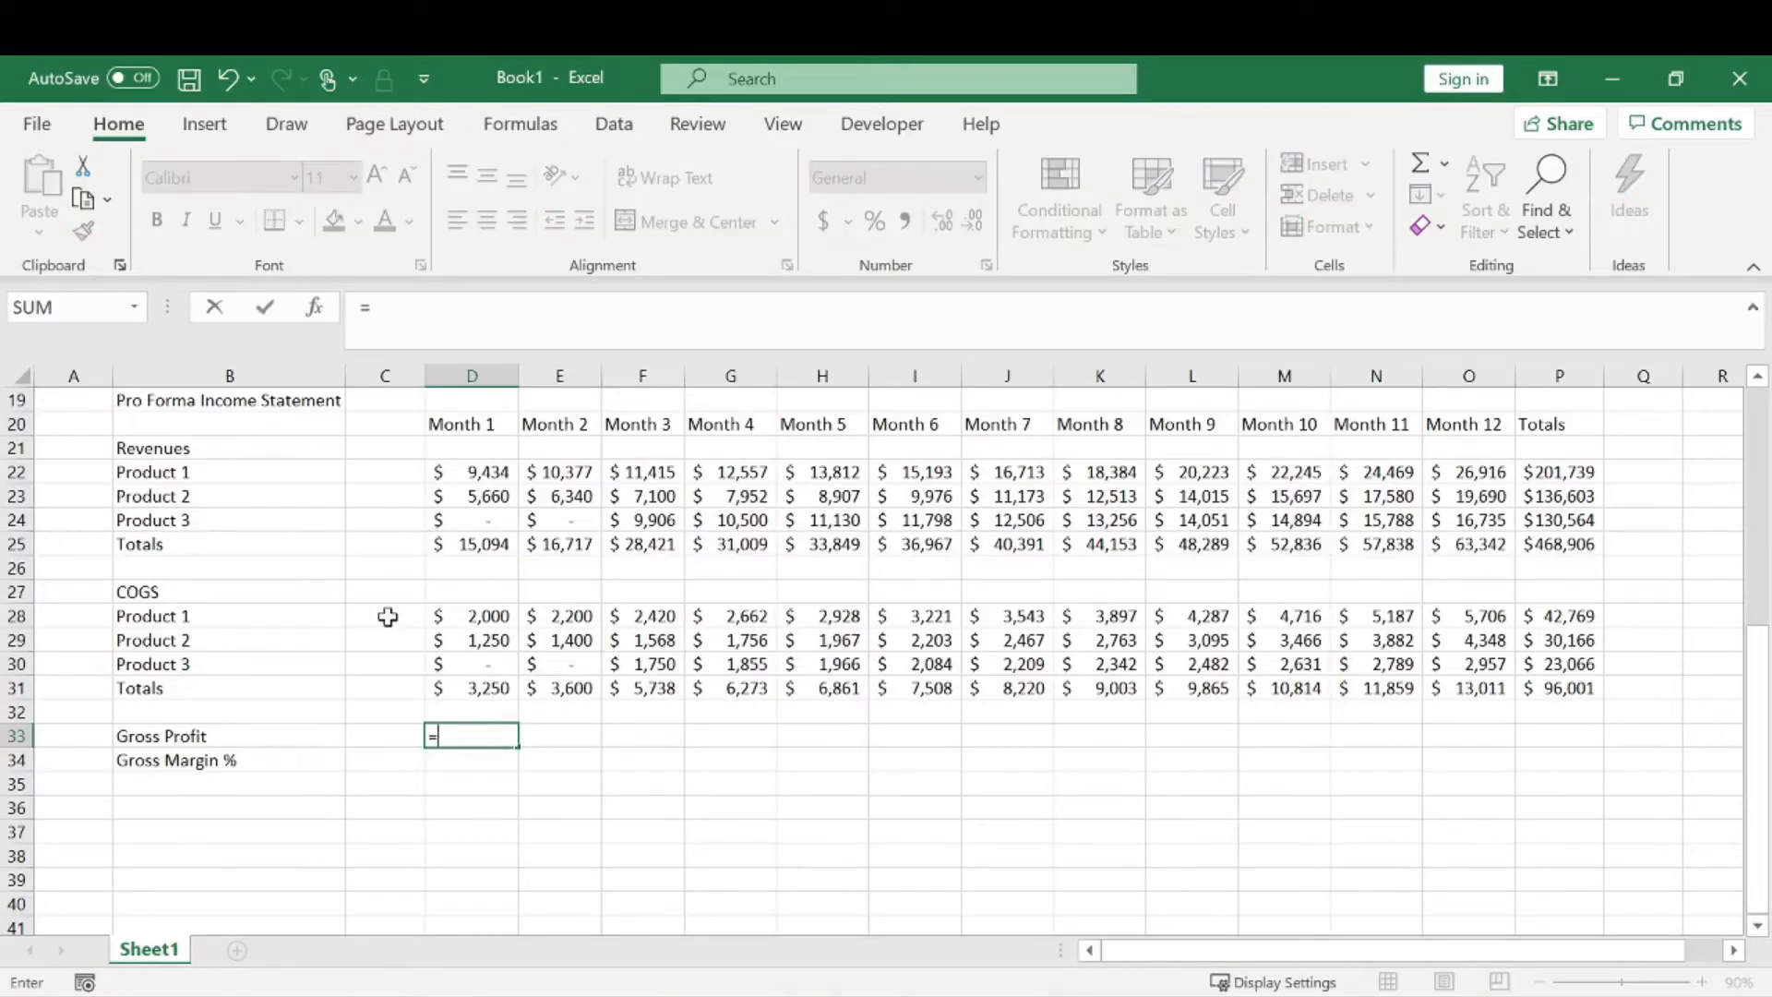
pyautogui.click(498, 543)
pyautogui.write('-')
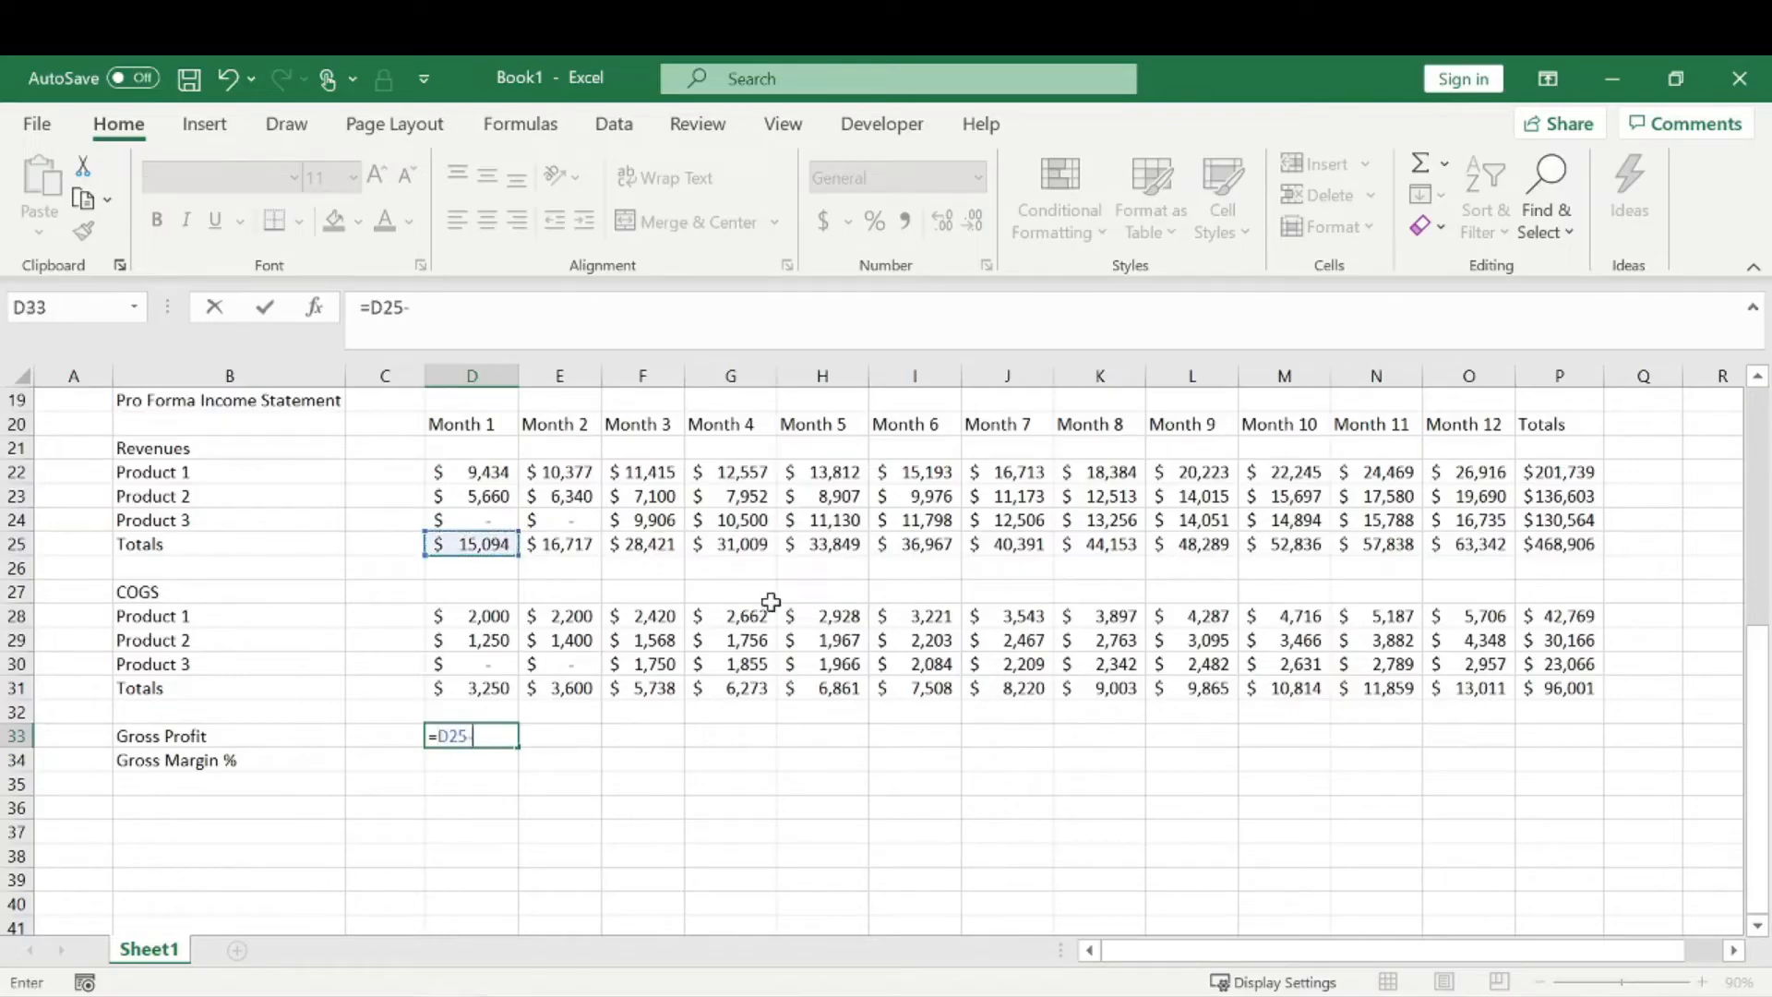
pyautogui.click(466, 687)
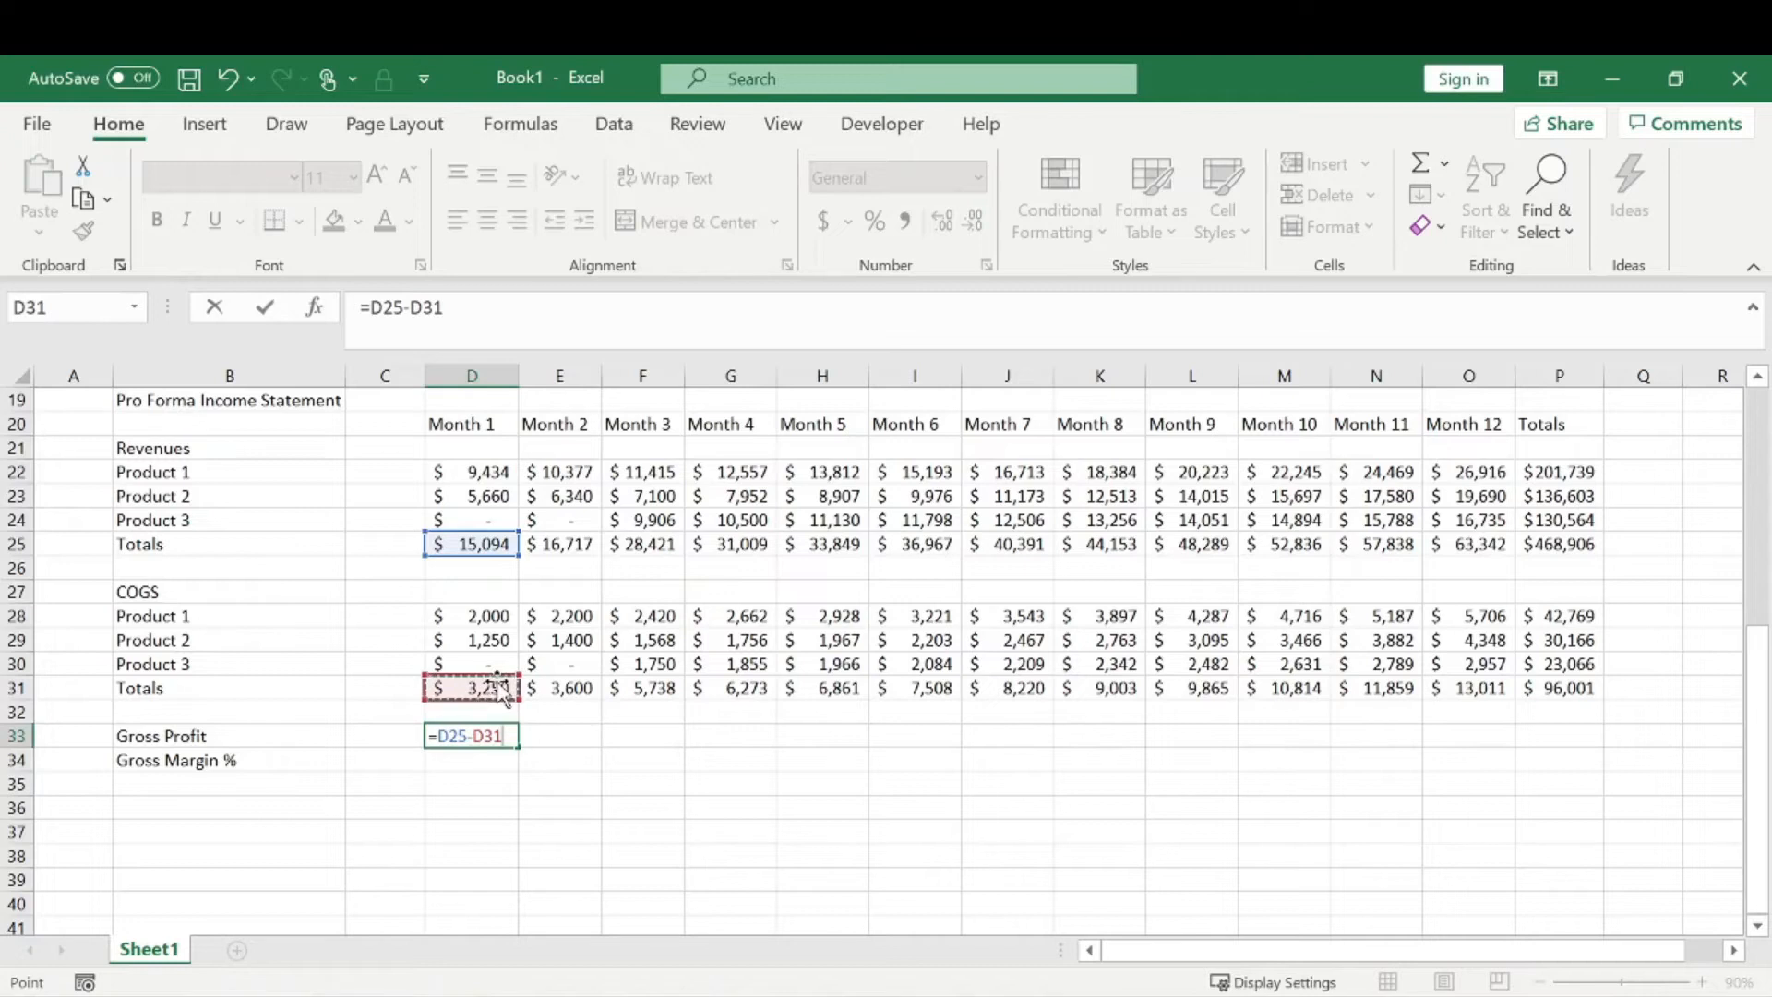
pyautogui.press('Return')
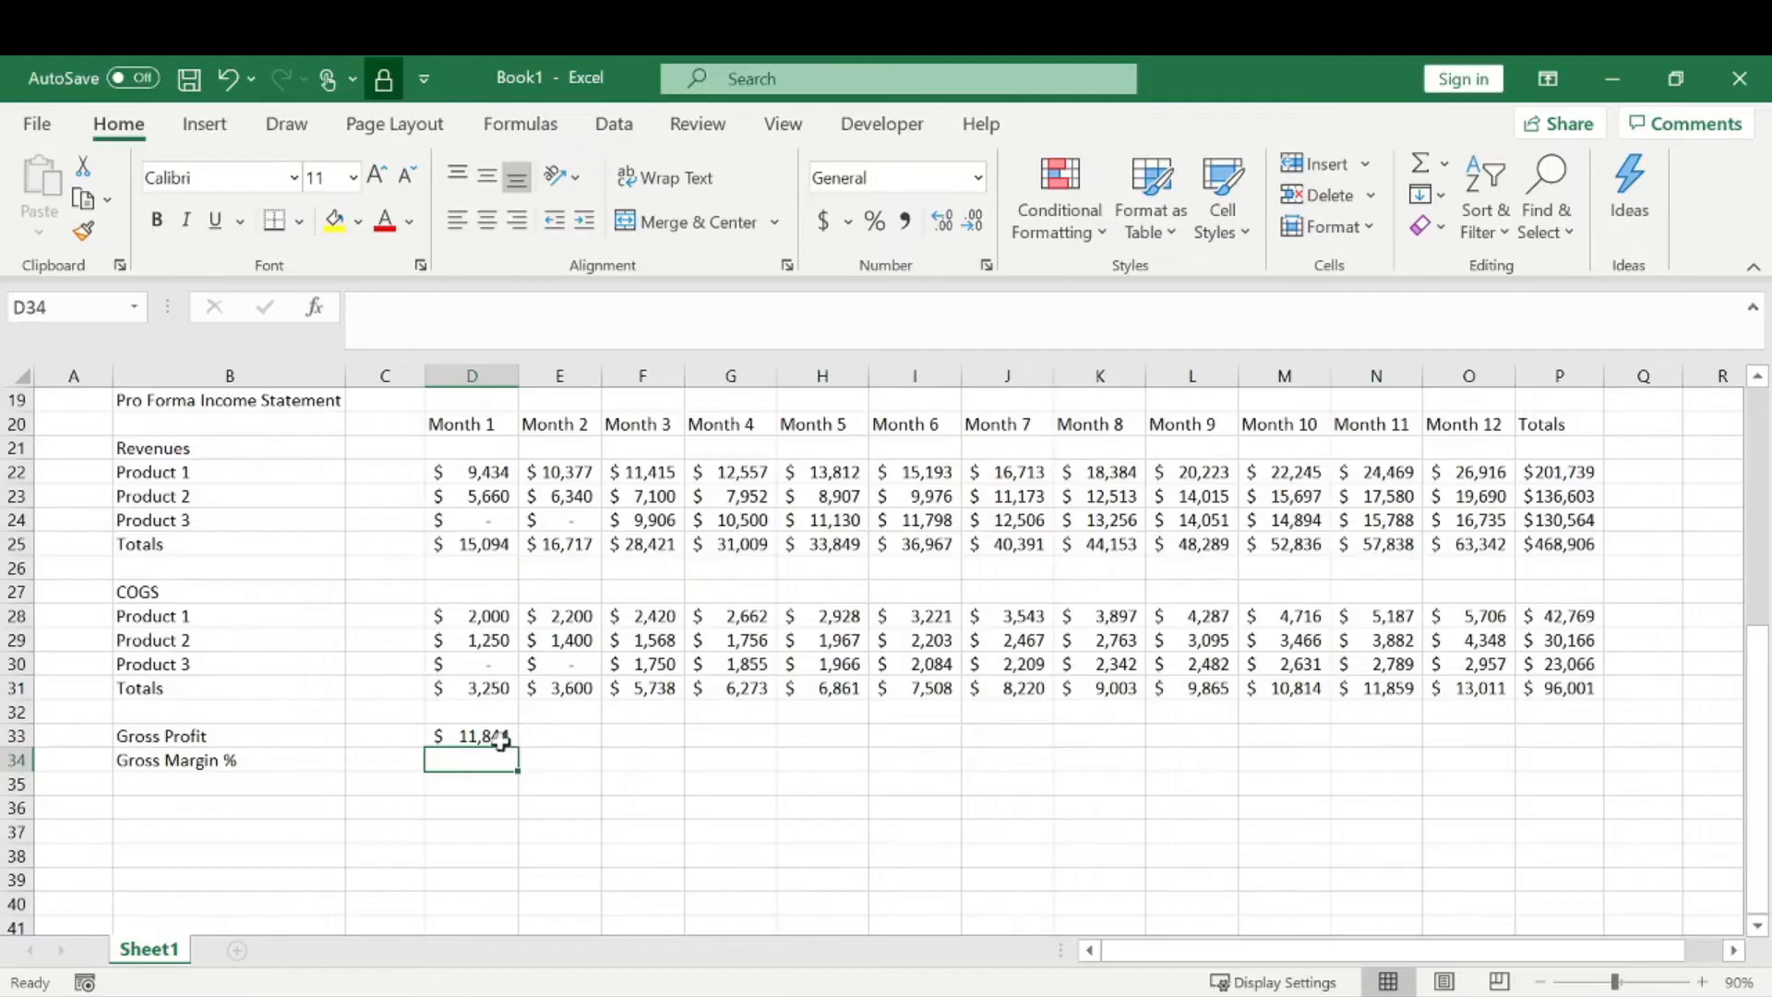
# - Calculate the Month 1 gross margin in D34 as =D33/D25 and format it as a percentage
pyautogui.write('=')
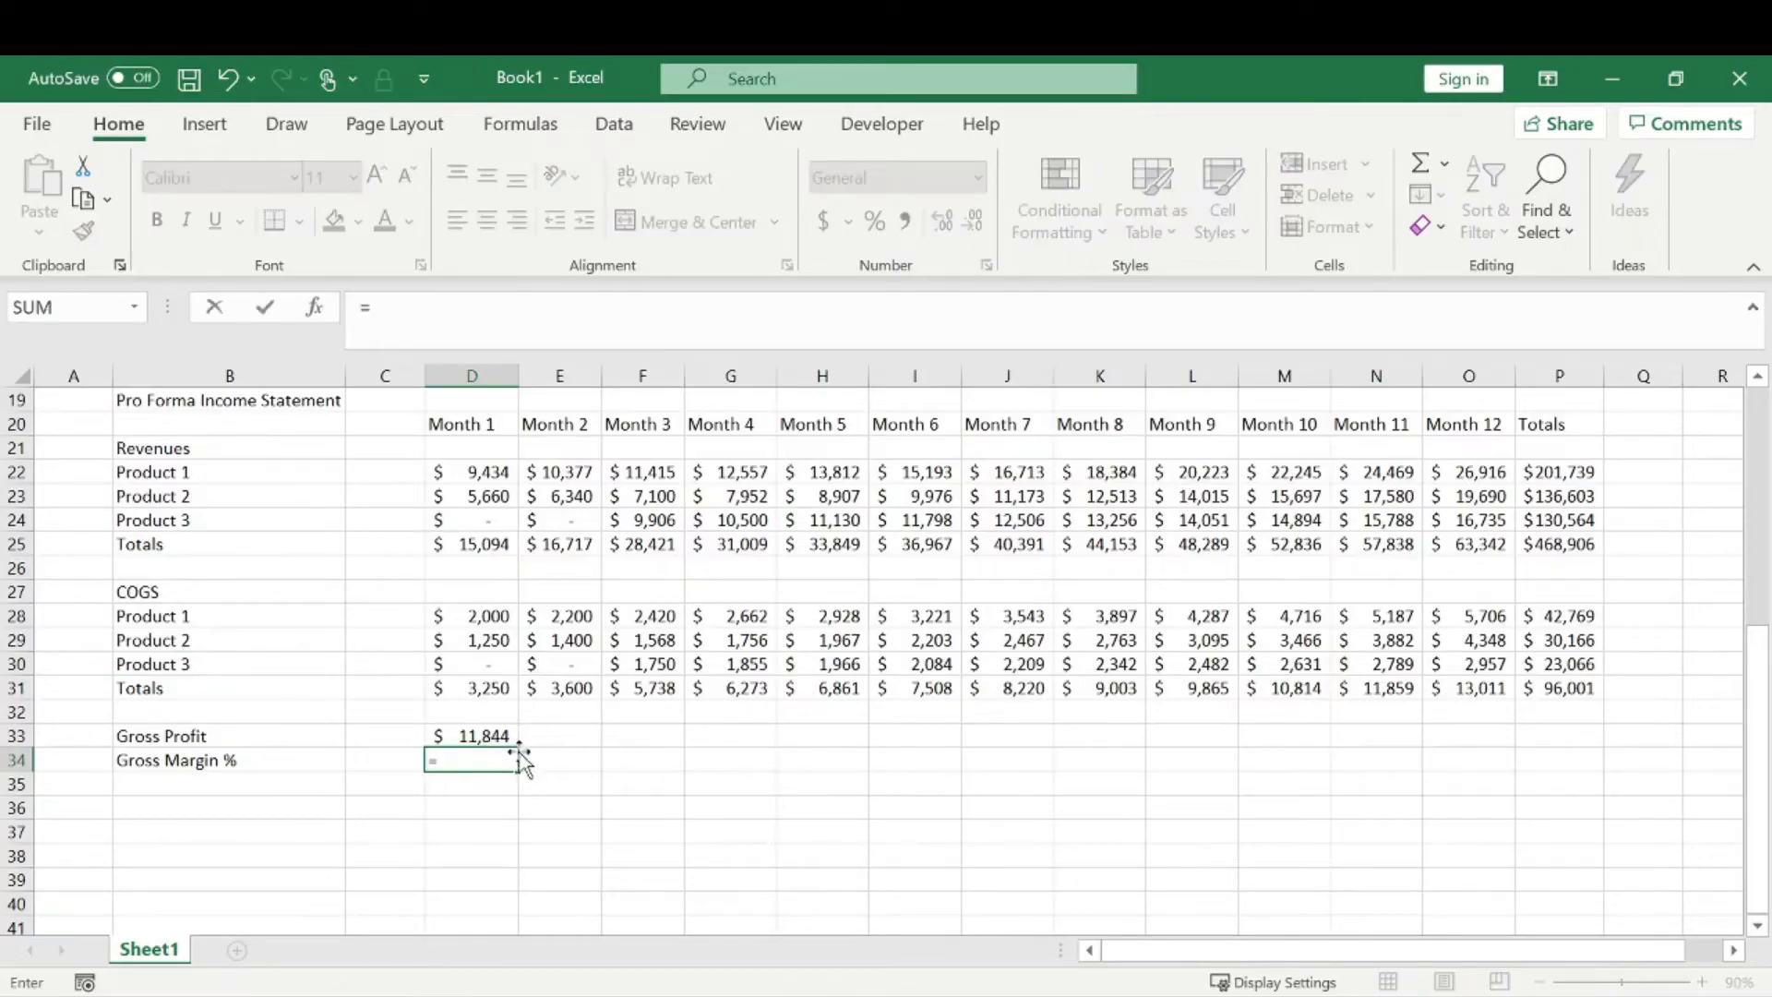
pyautogui.click(489, 736)
pyautogui.write('/')
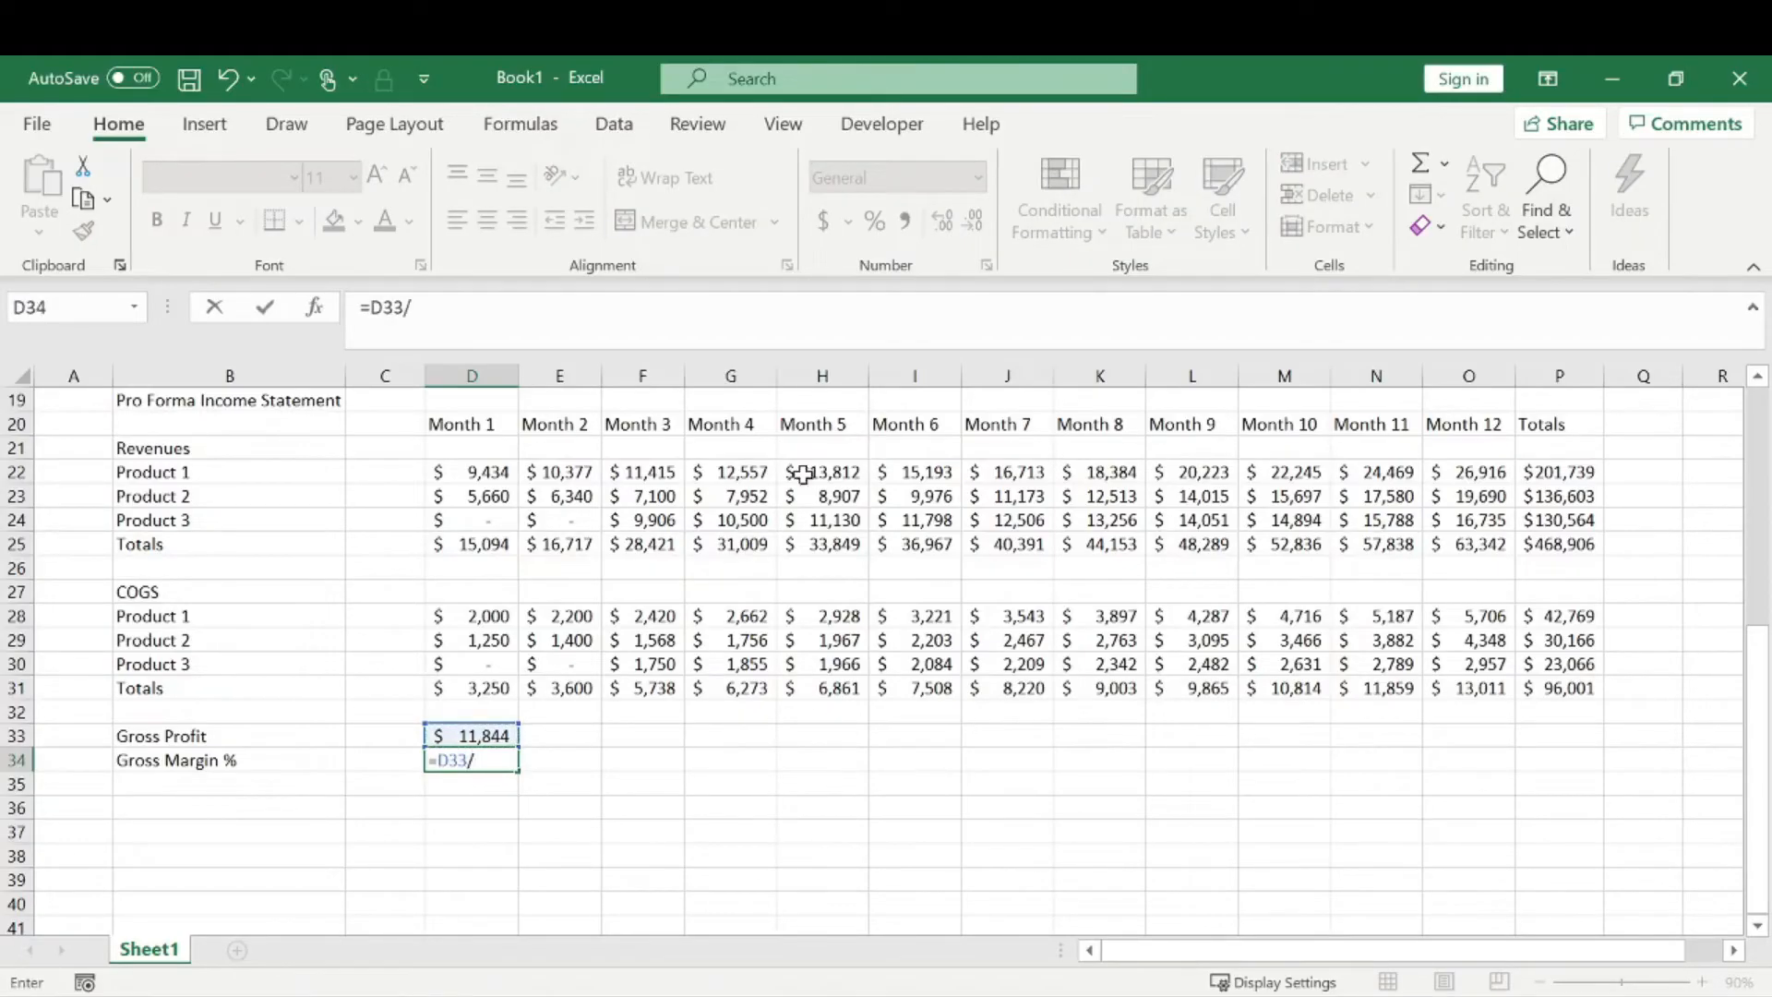
pyautogui.click(482, 544)
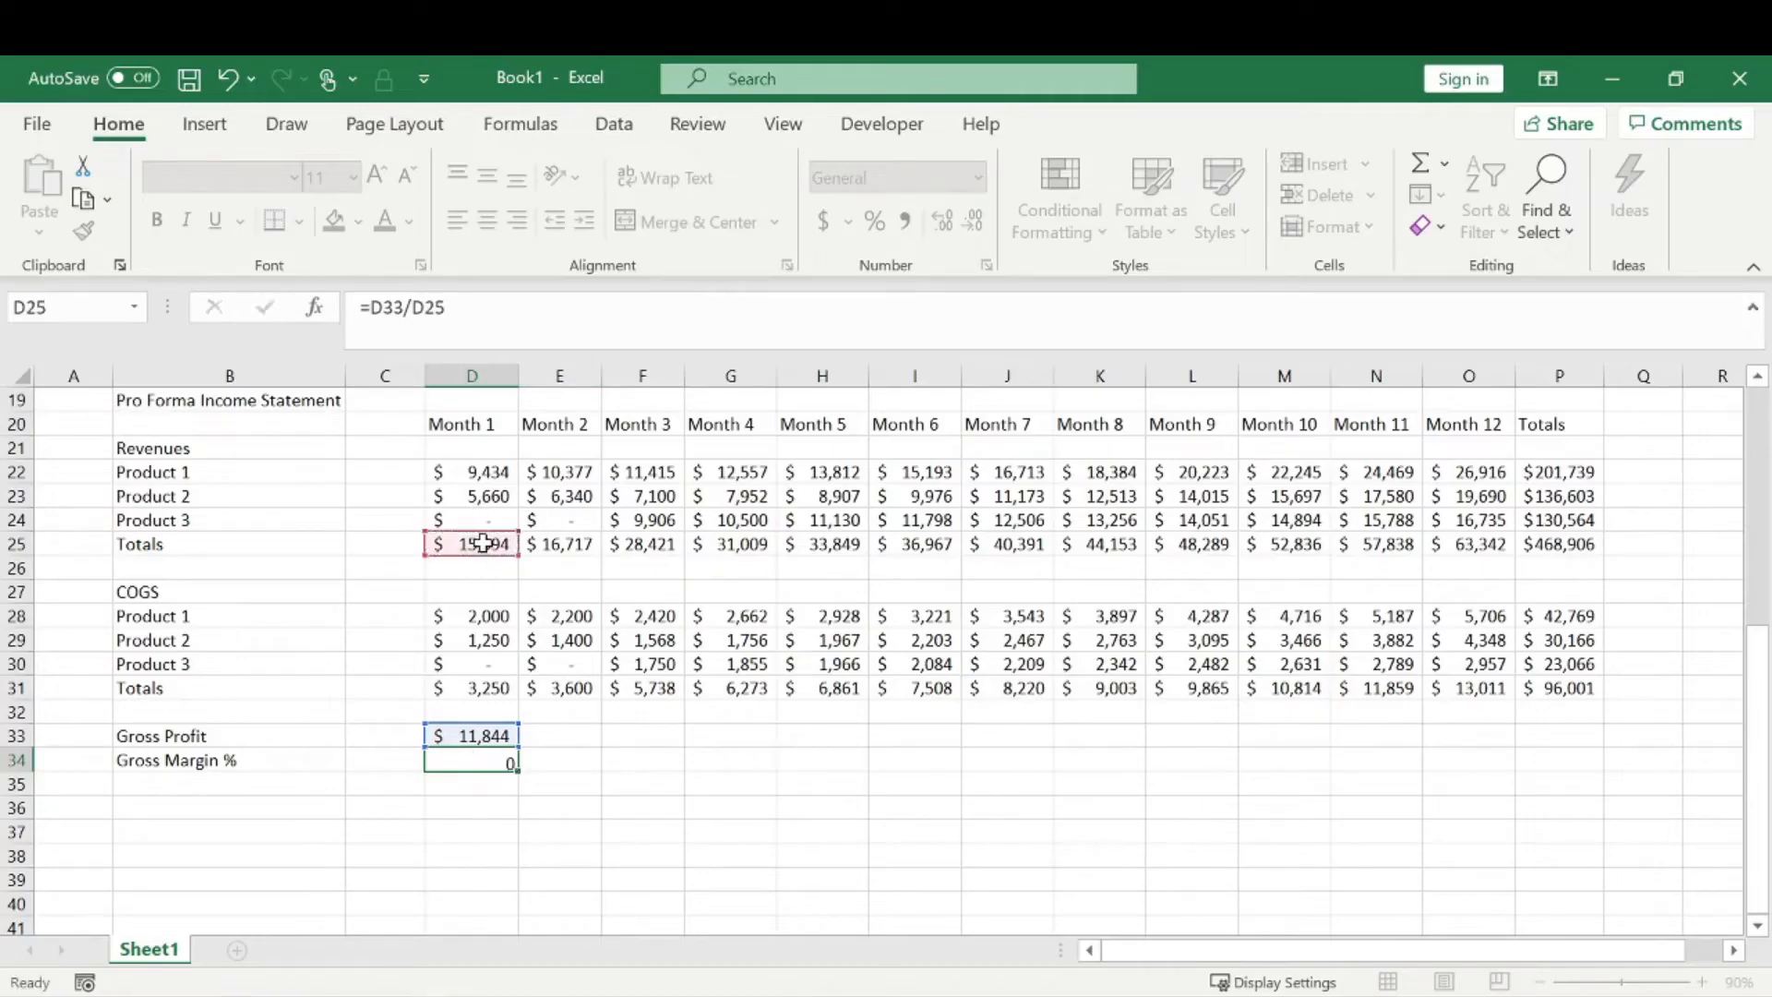
pyautogui.press('Return')
pyautogui.click(482, 760)
pyautogui.click(875, 221)
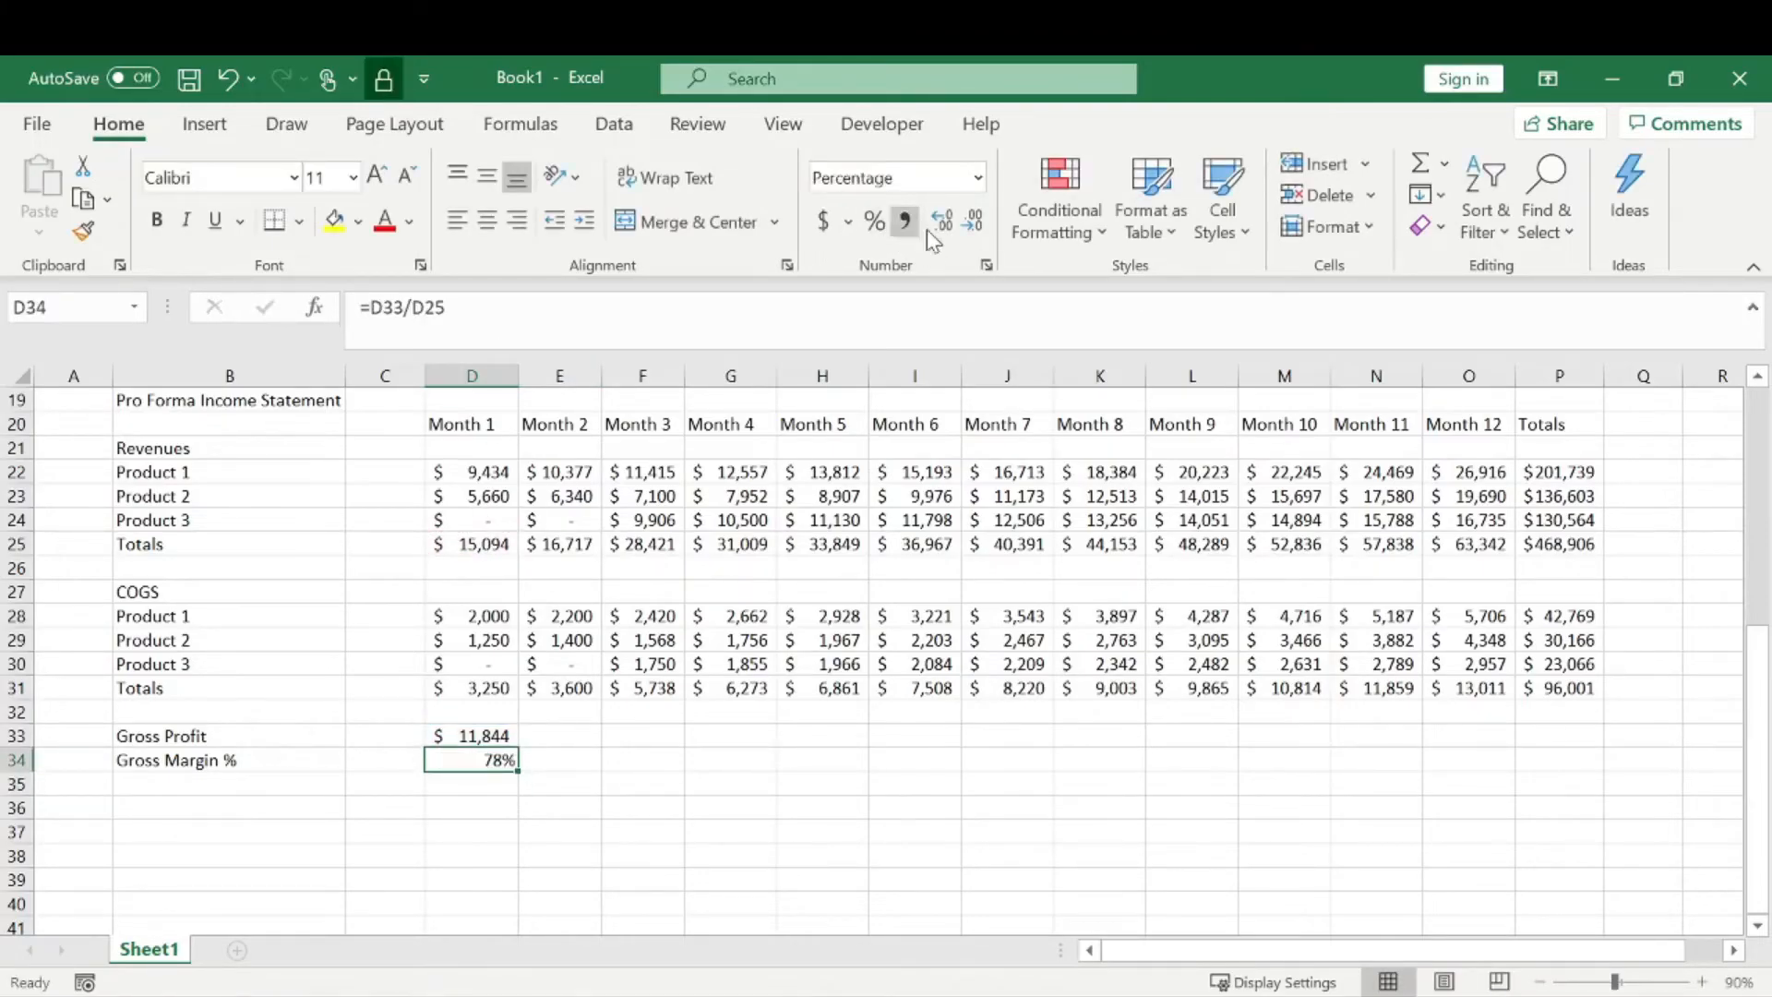
# - Copy the gross profit and gross margin formulas in D33:D34 across through Month 12 in column O
pyautogui.click(761, 735)
pyautogui.moveTo(498, 738); pyautogui.dragTo(1539, 763)
# - Total the gross profit for all twelve months in P33 with =SUM(D33:O33)
pyautogui.click(1601, 738)
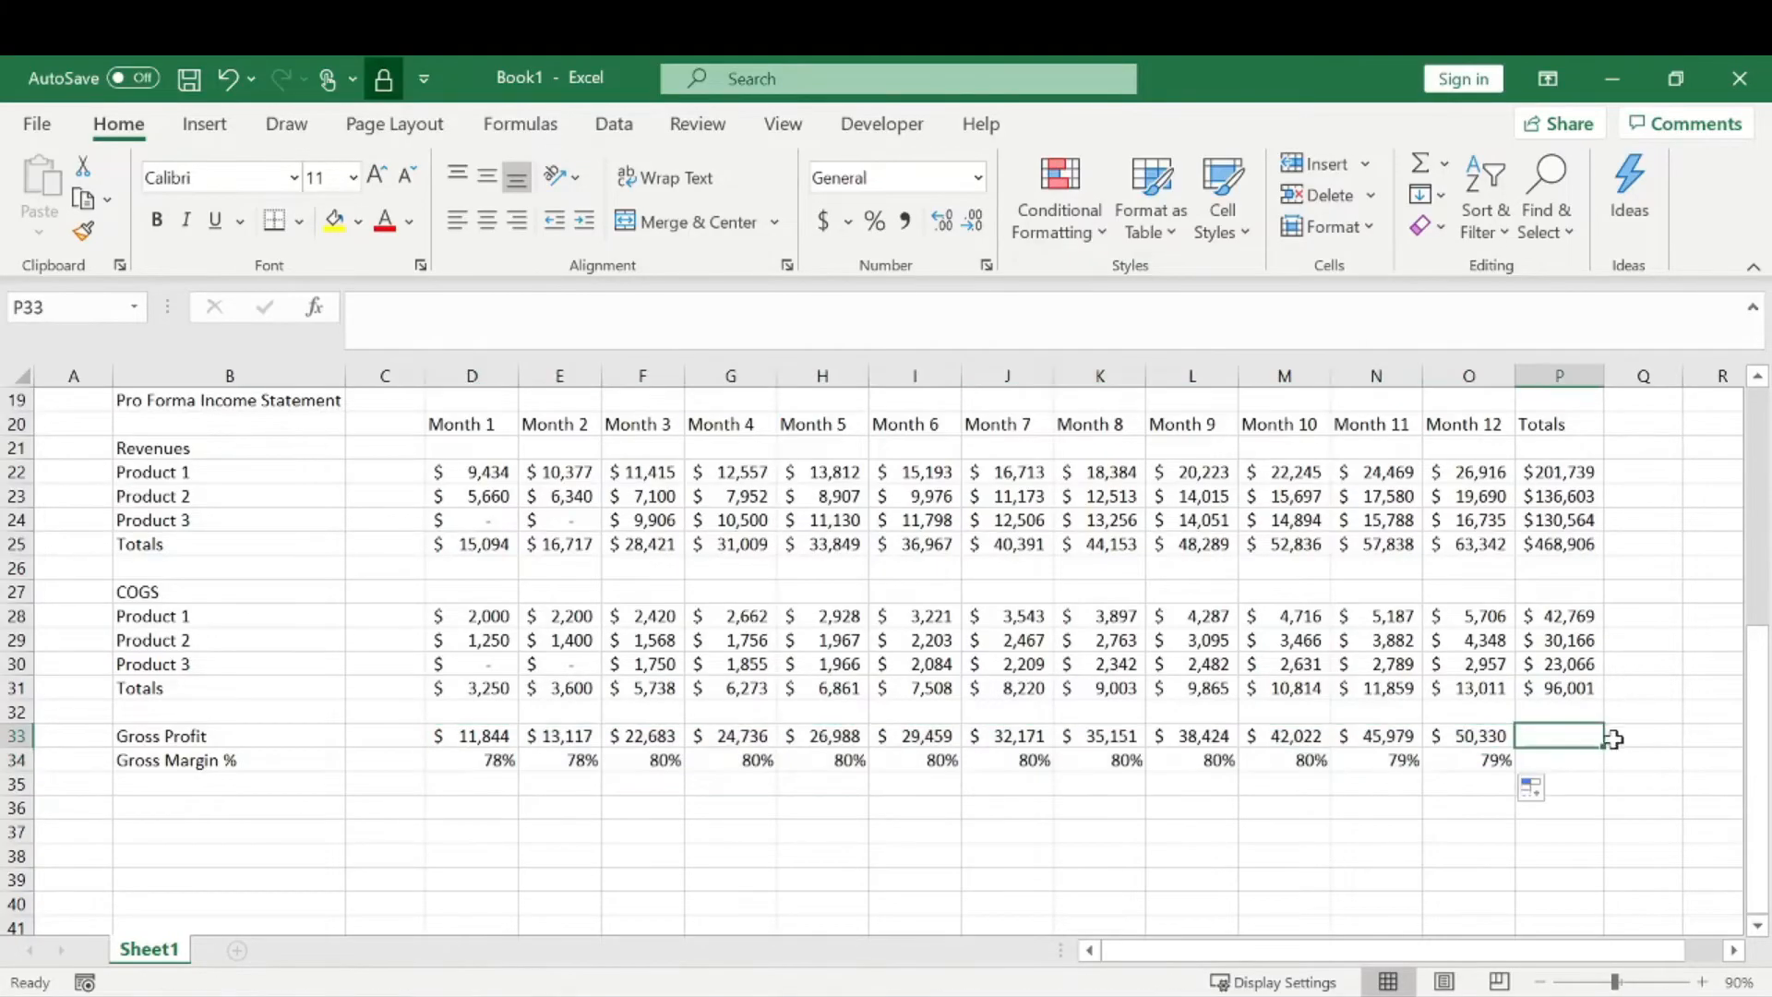
pyautogui.write('=SUM(')
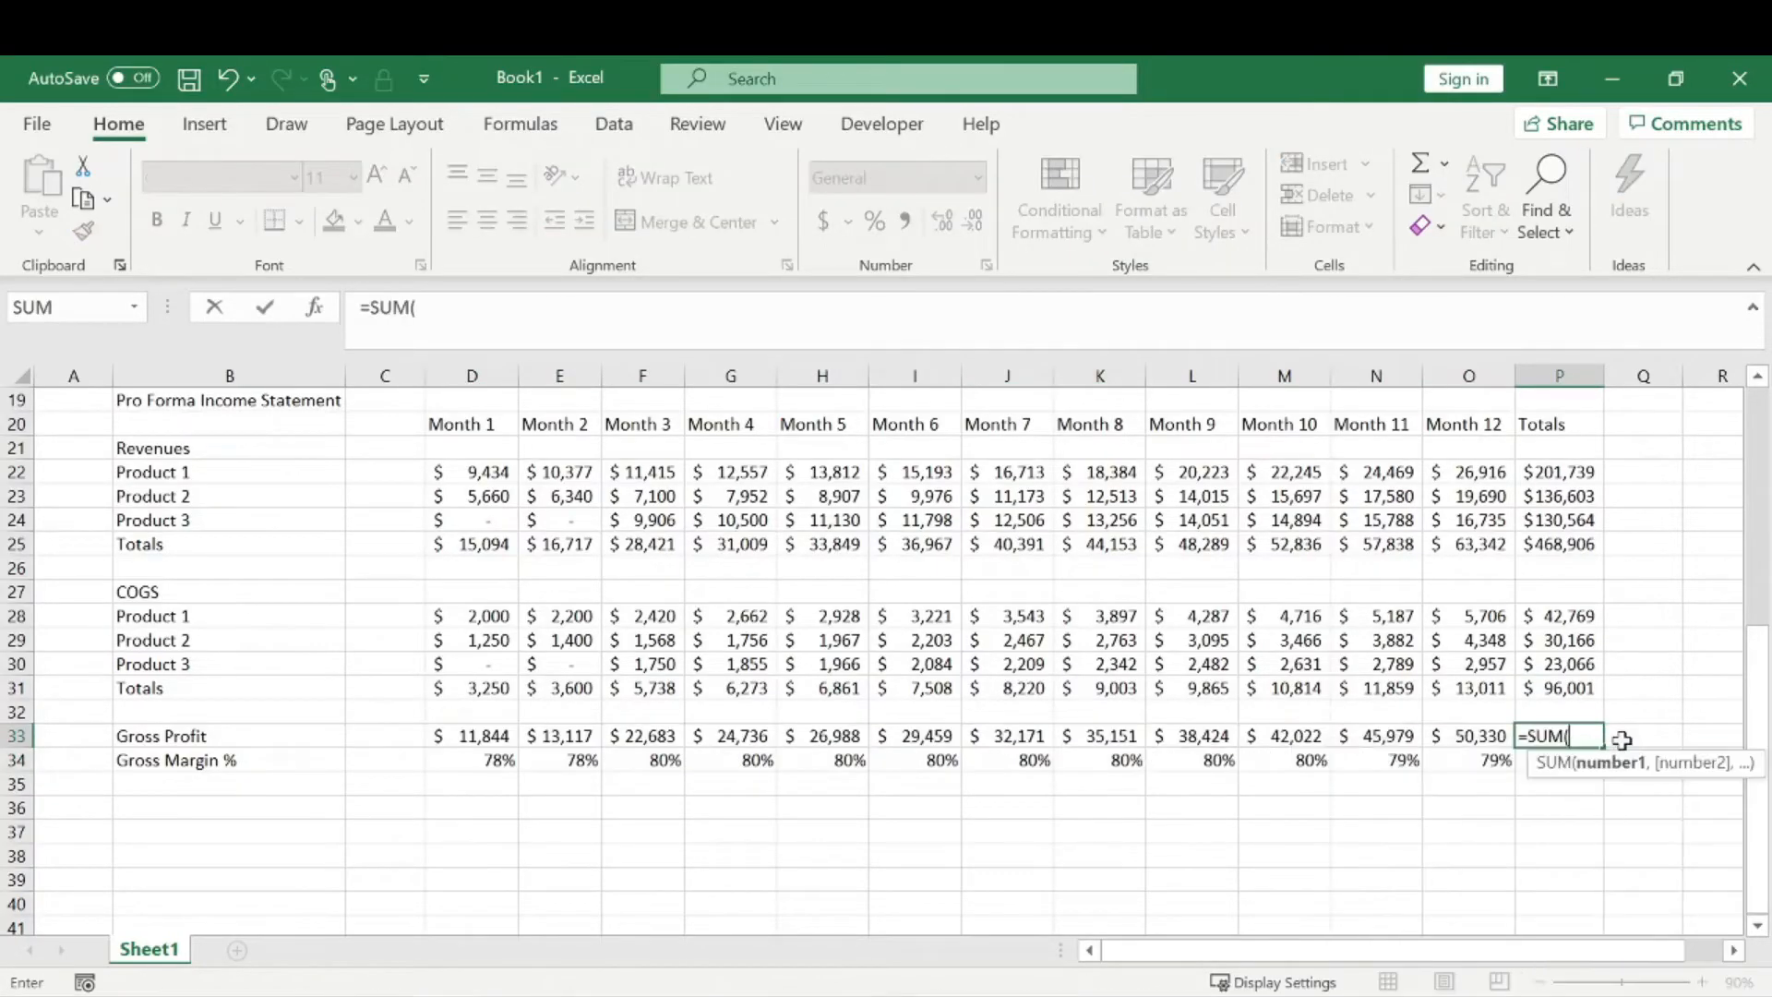
pyautogui.moveTo(499, 738); pyautogui.dragTo(1476, 738)
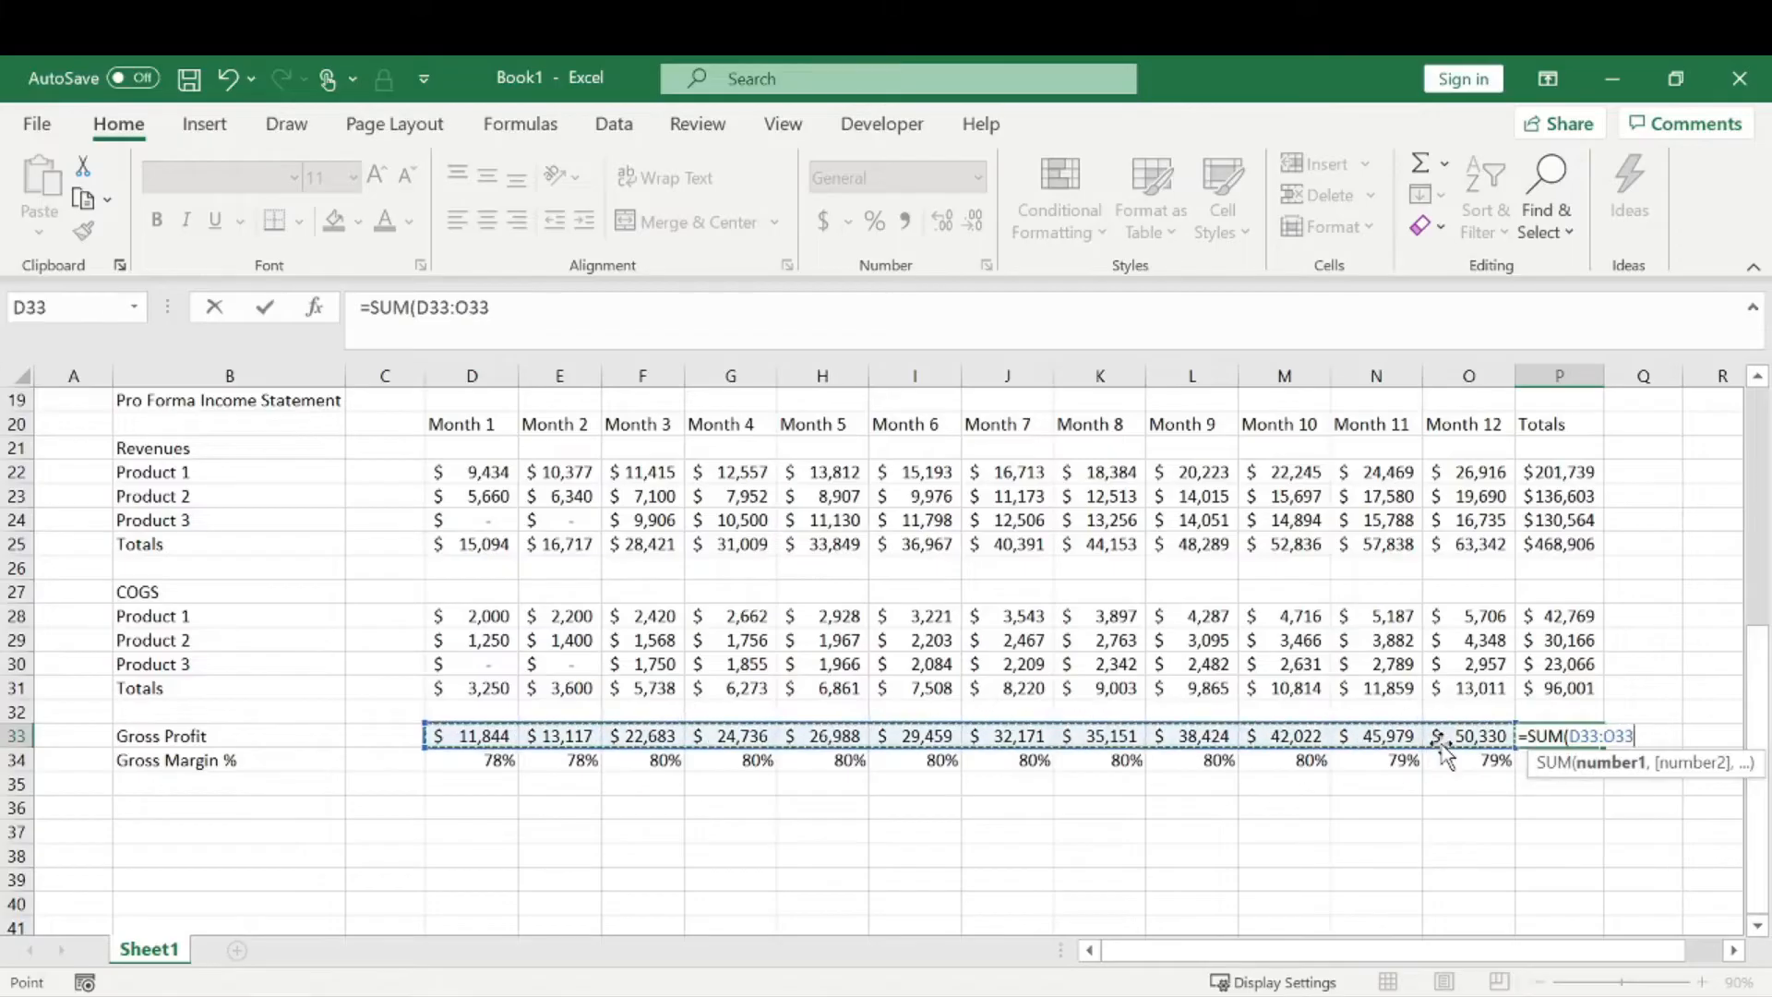
pyautogui.press('Return')
pyautogui.click(1469, 805)
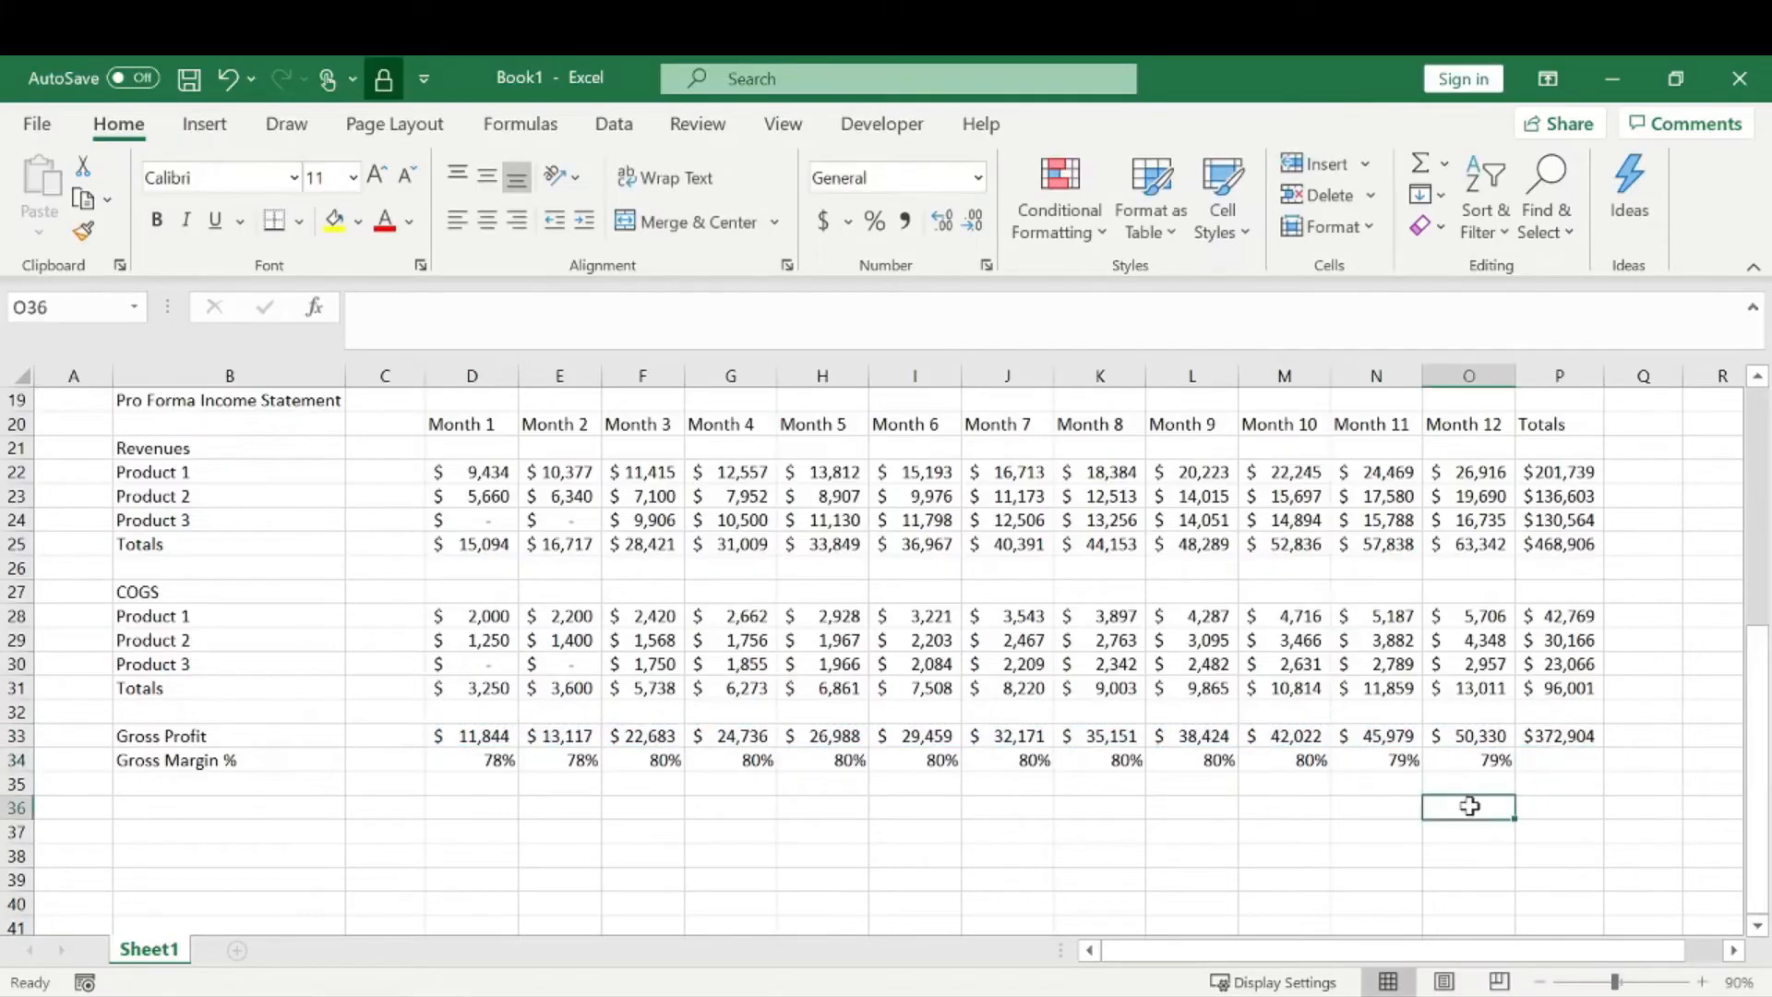
pyautogui.click(1576, 736)
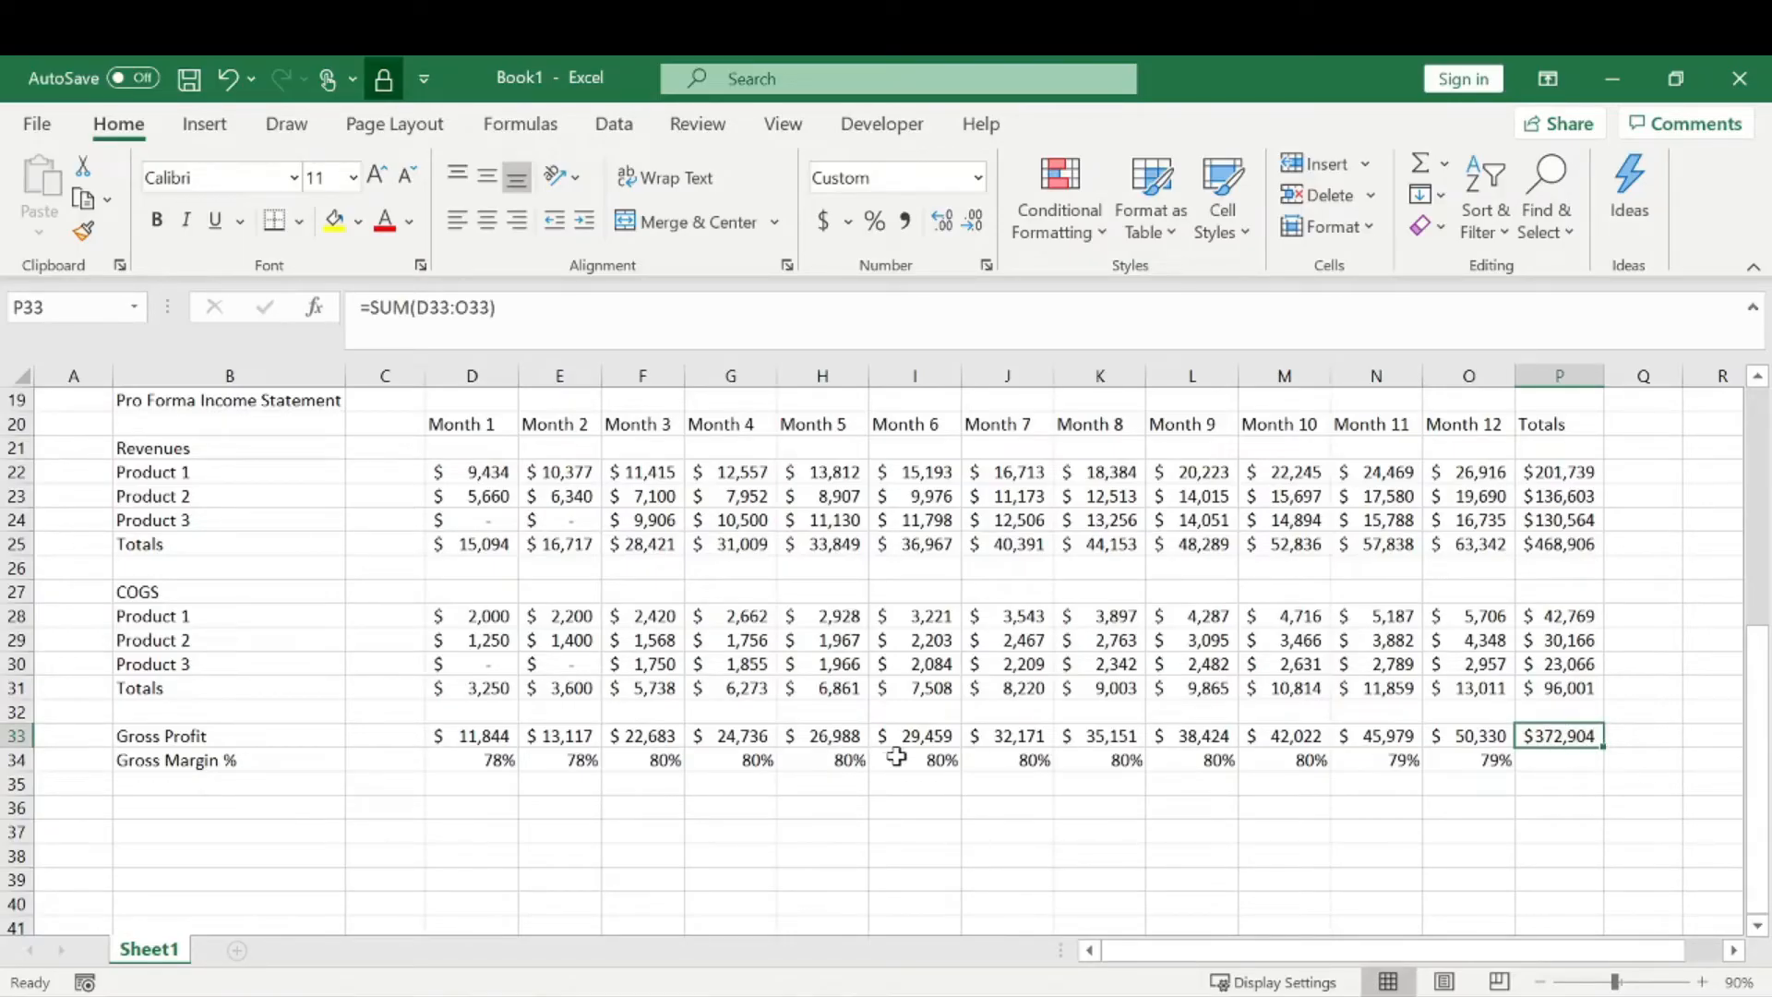
# - Enter the section heading "Operating Expenses:" in B36, below the gross margin row
pyautogui.click(289, 782)
pyautogui.click(299, 810)
pyautogui.scroll(-2, 514, 752)
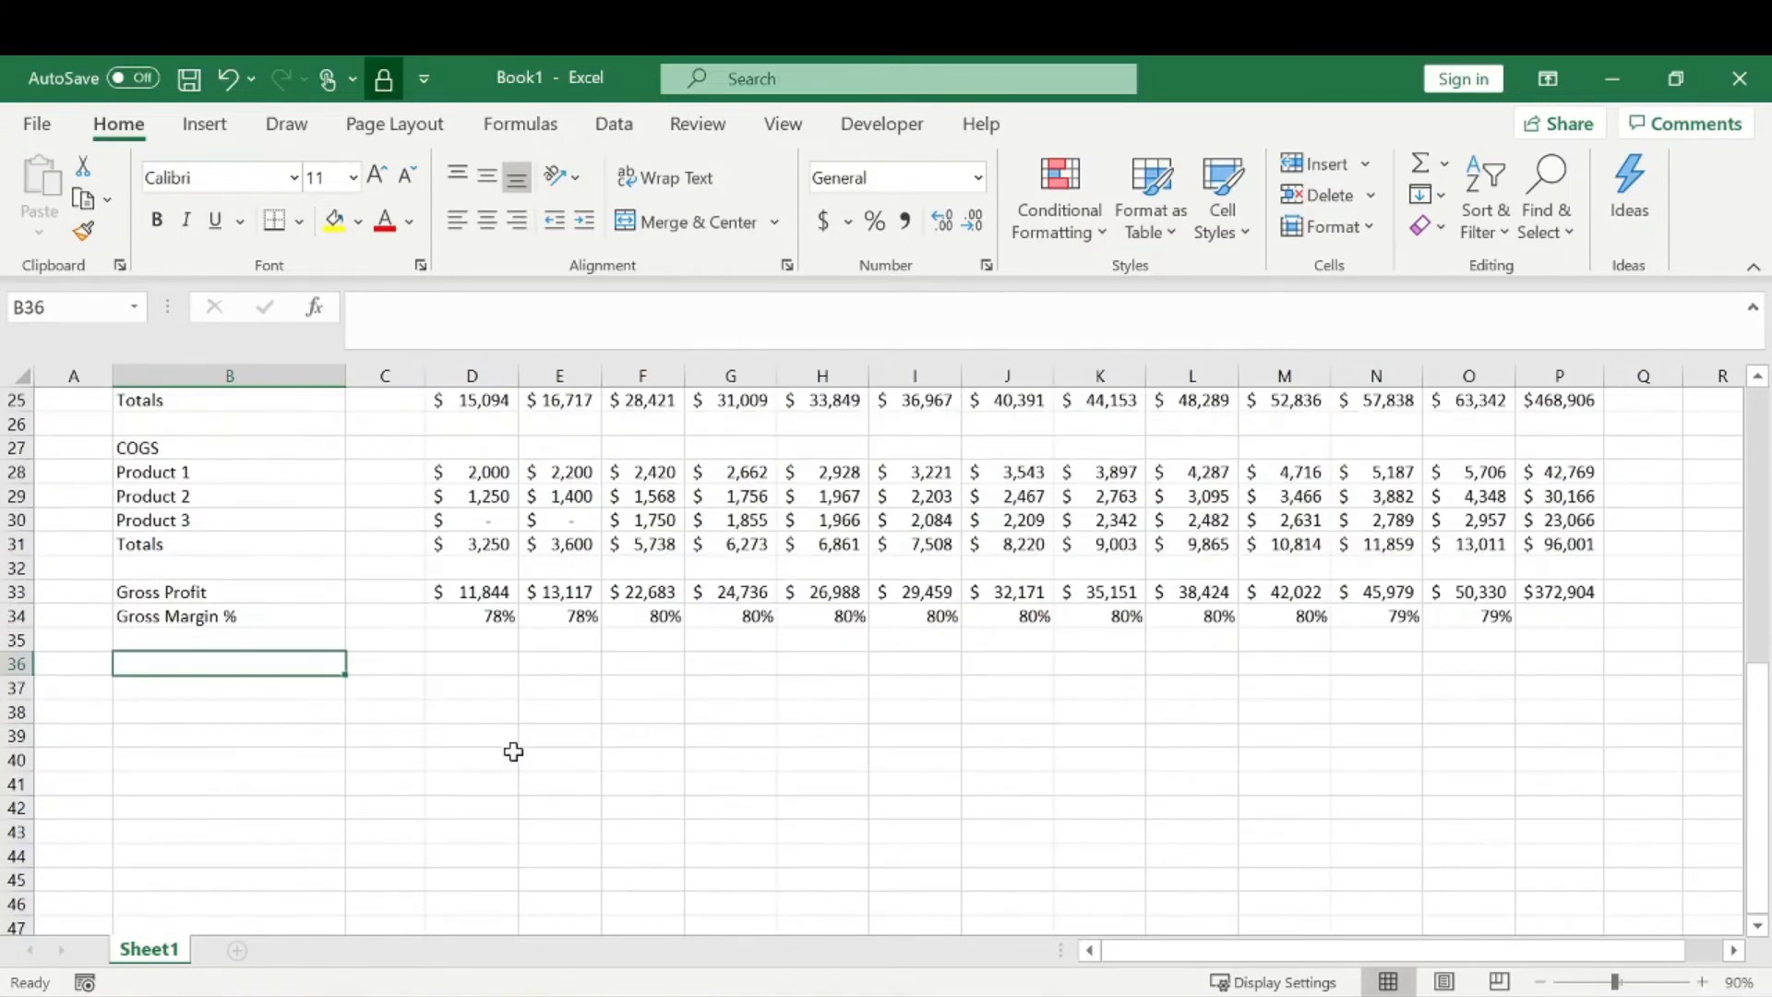
pyautogui.scroll(3, 509, 620)
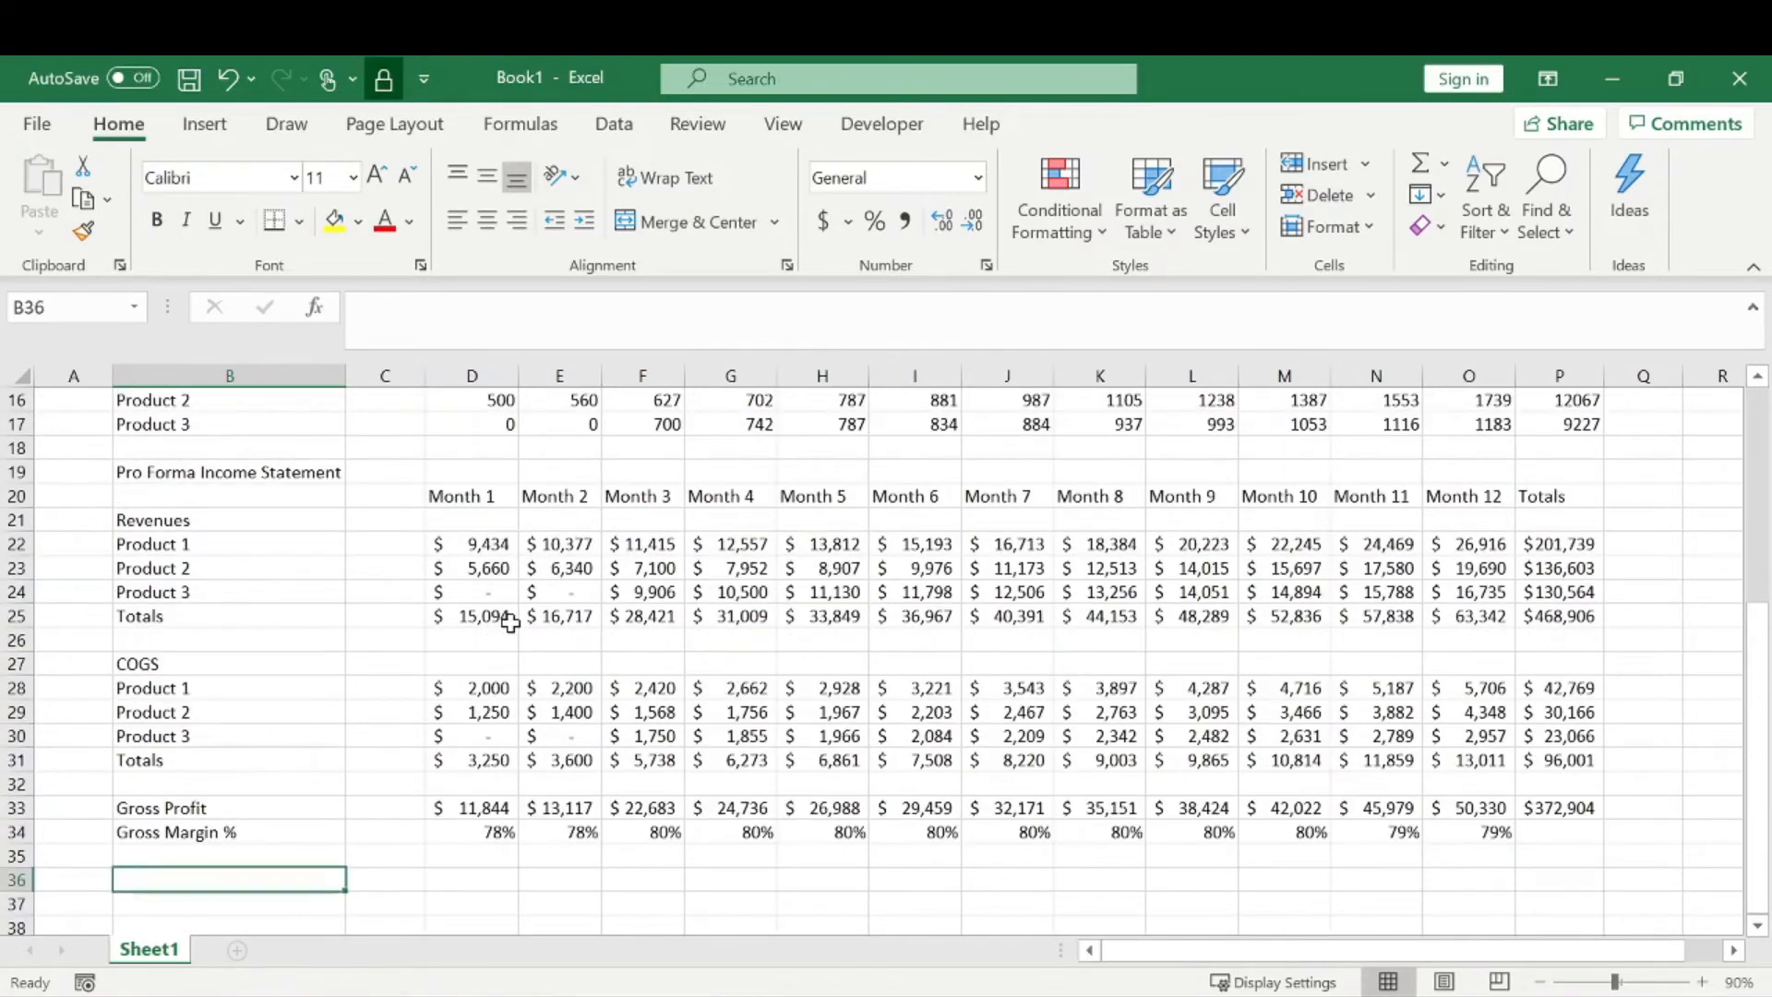
pyautogui.scroll(-2, 510, 623)
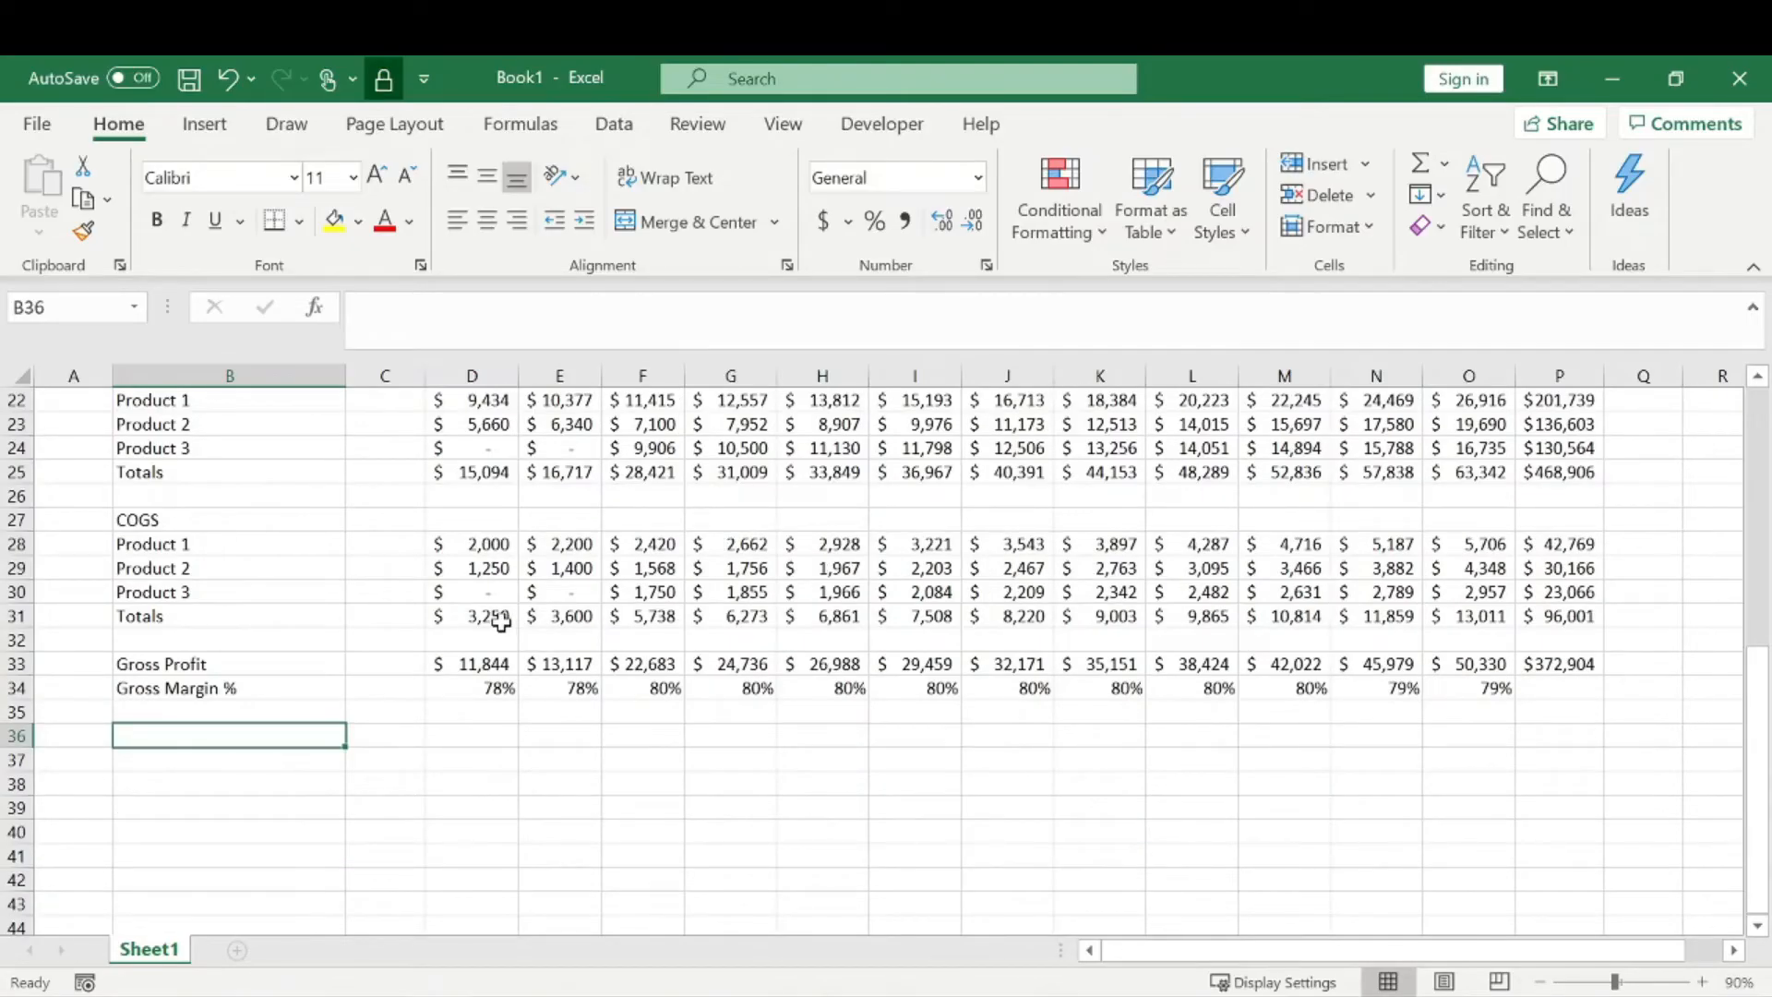
pyautogui.write('per')
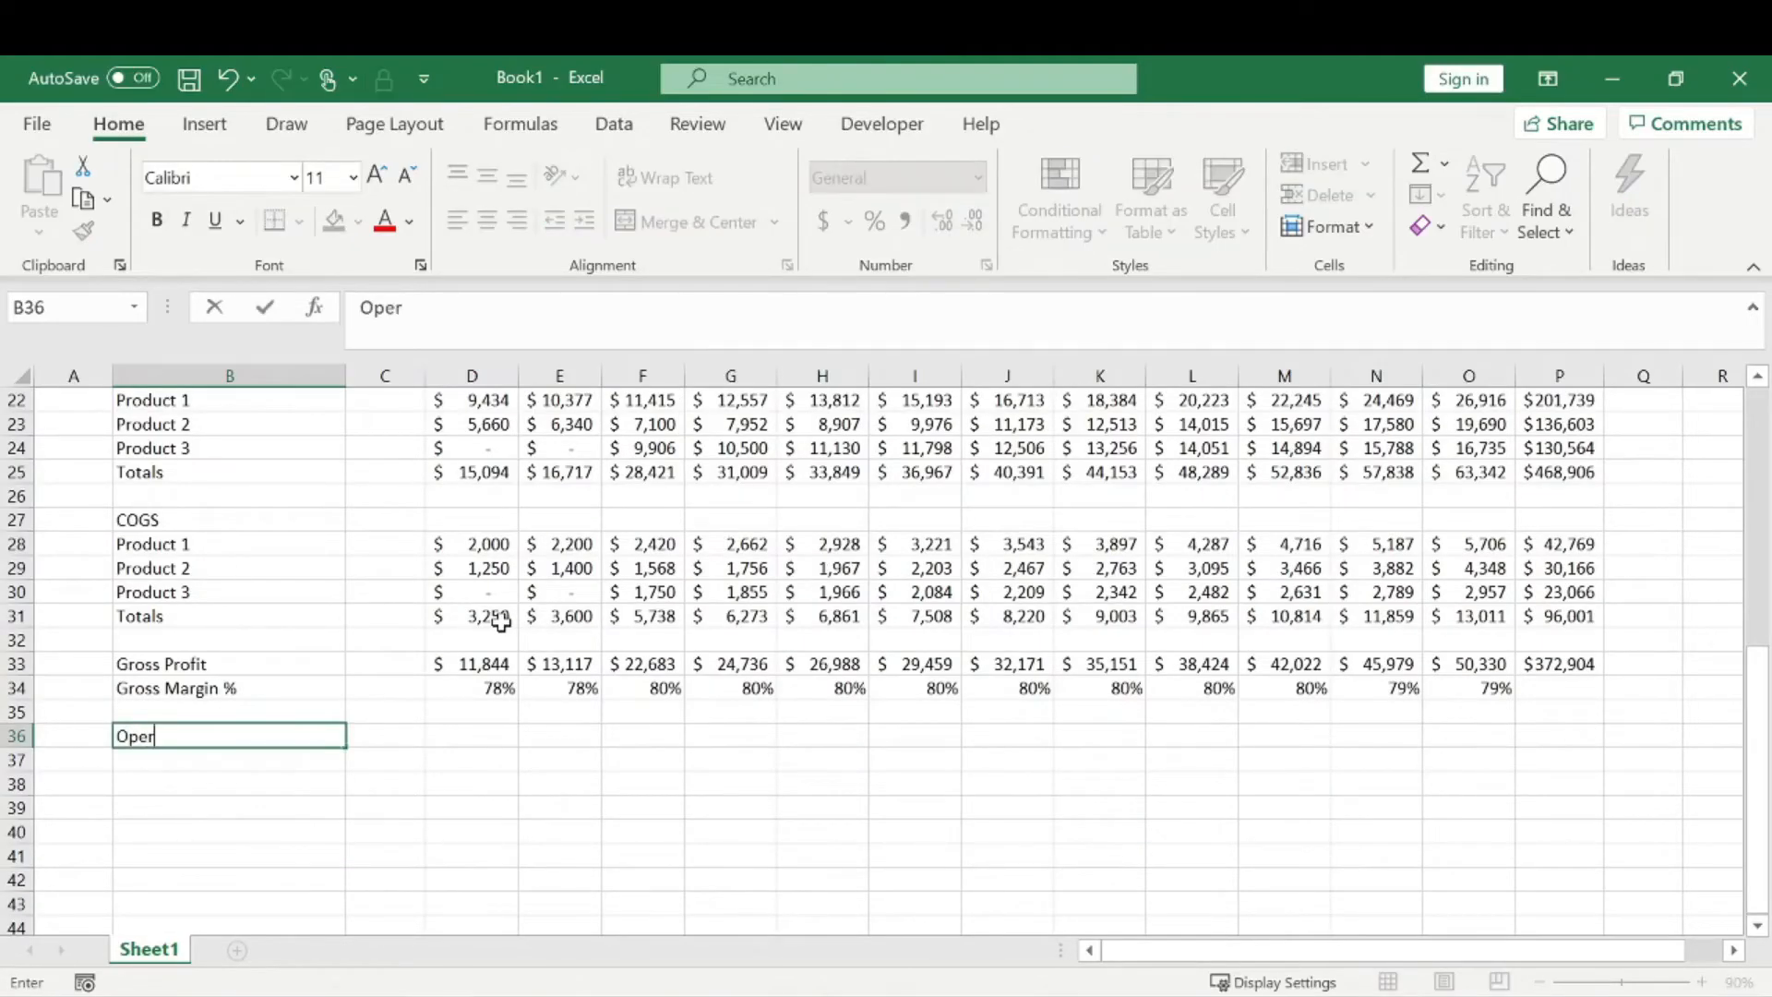
pyautogui.write('ating Expenses:')
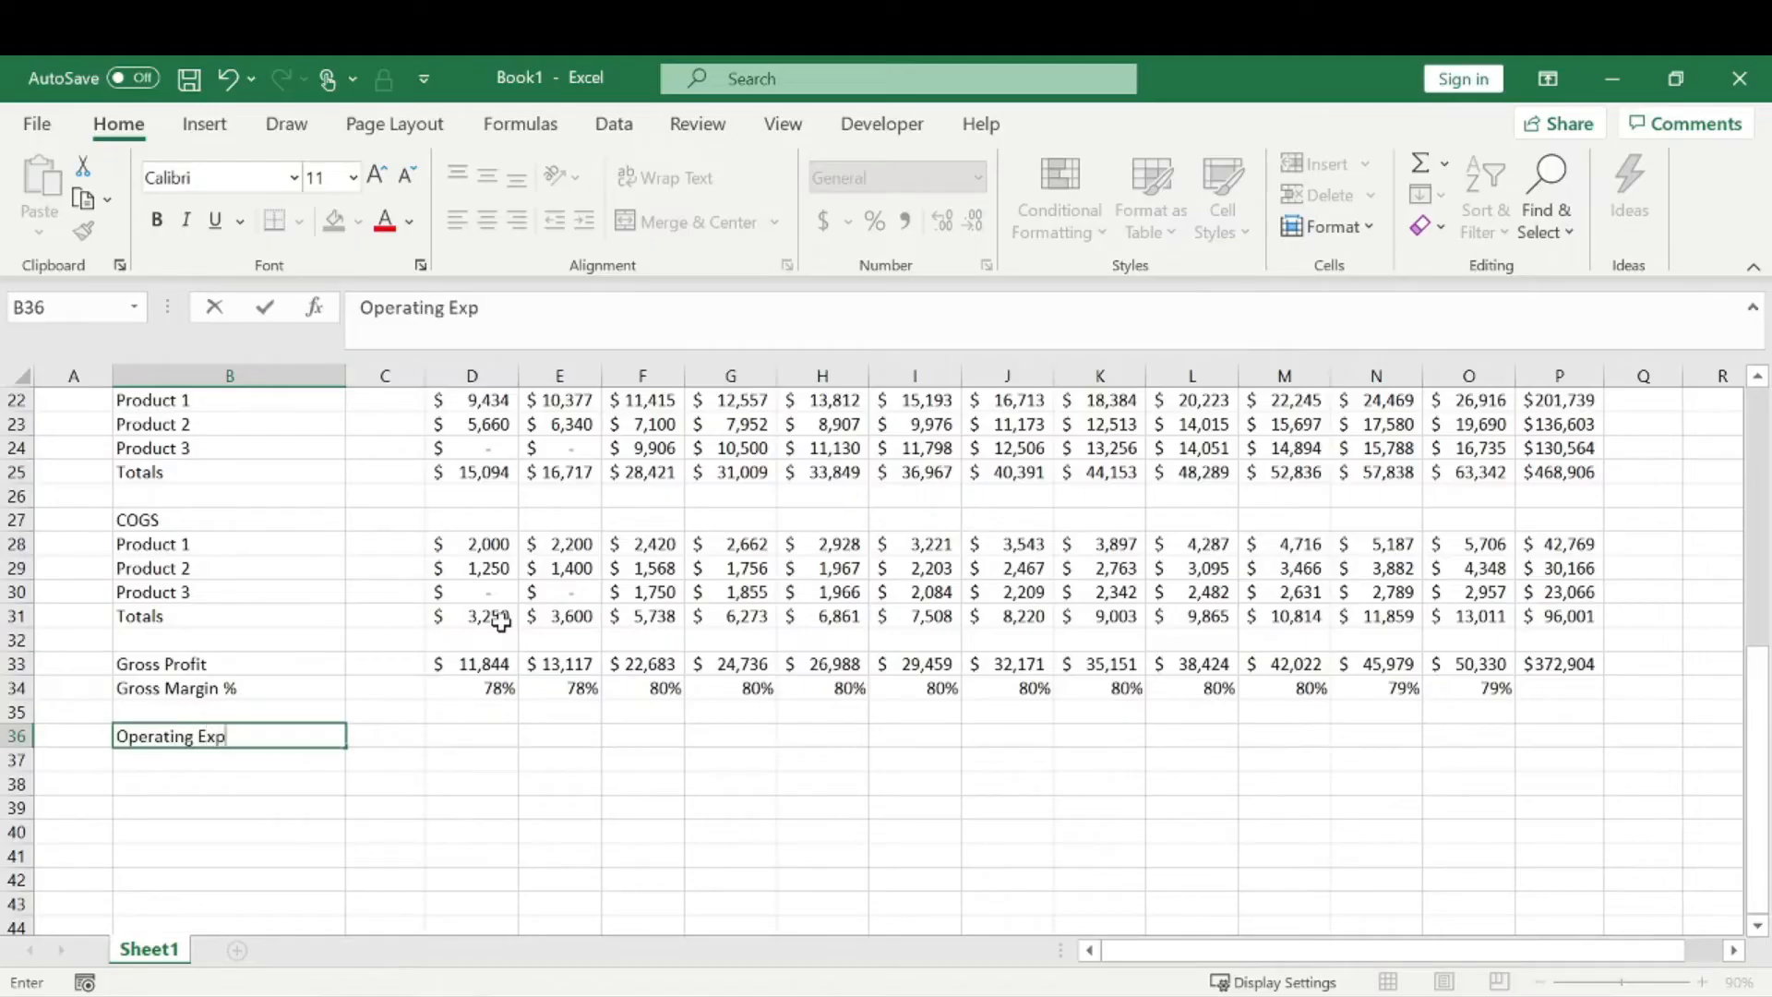
pyautogui.press('Return')
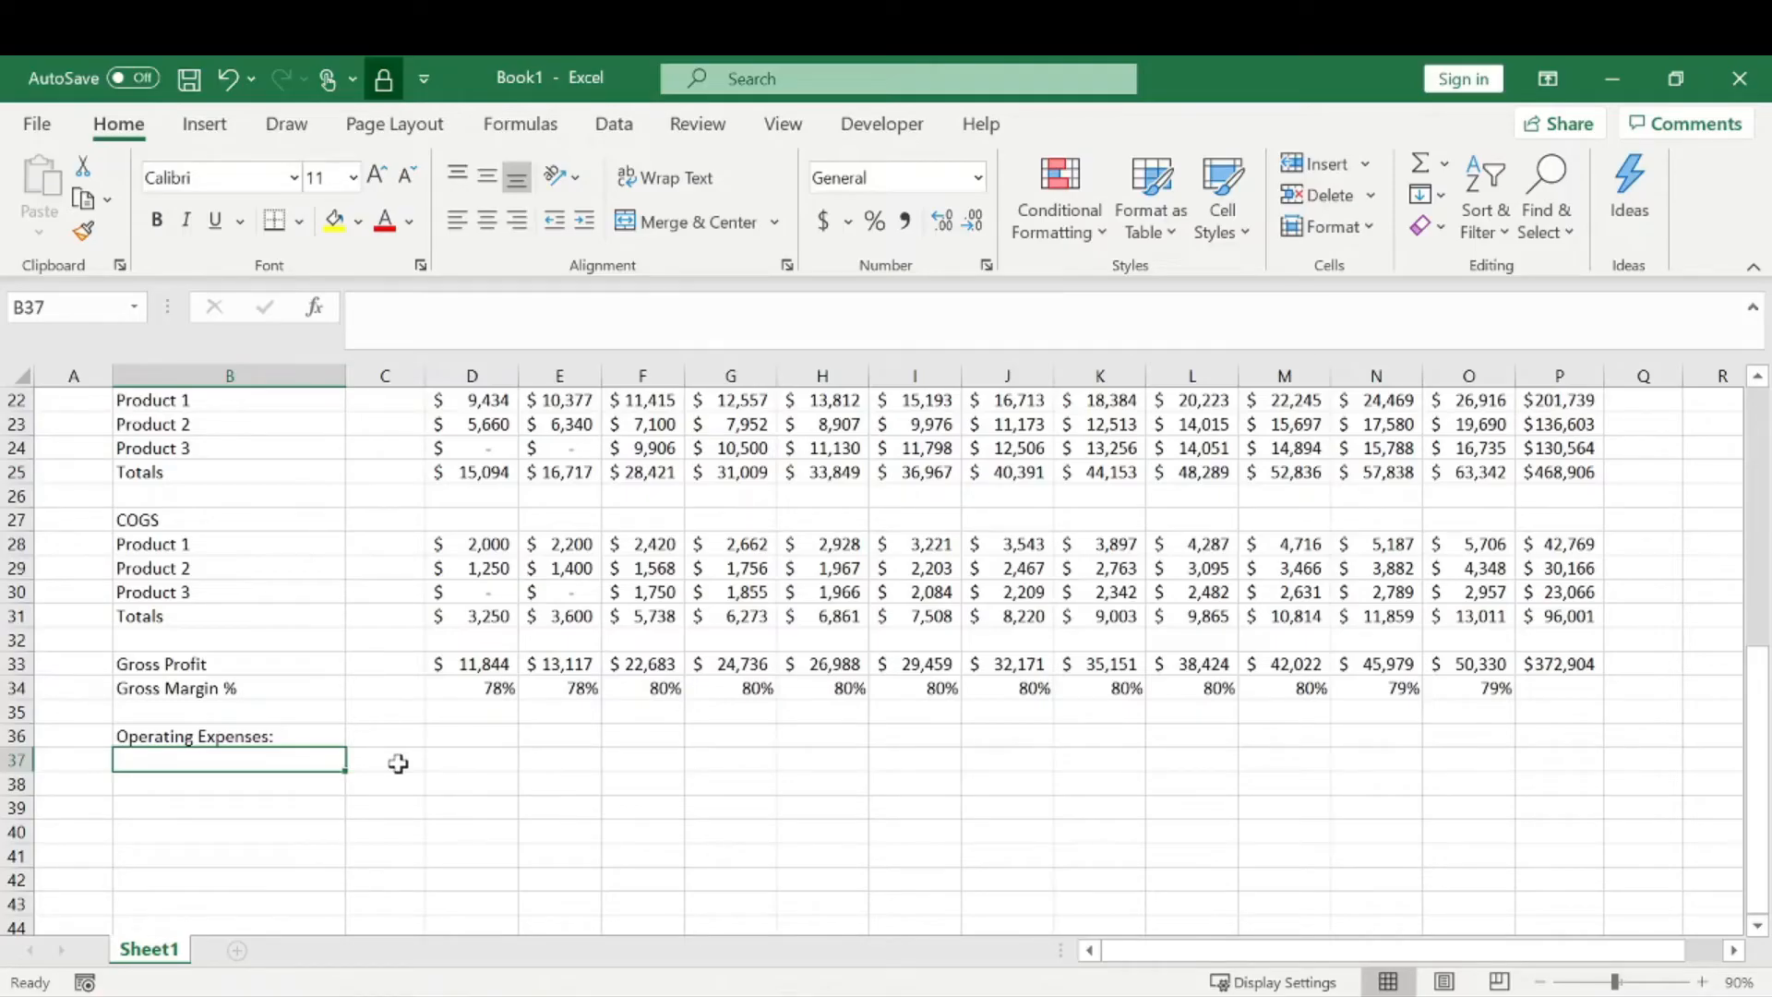
# - List the expense labels Marketing, R&D and Labor in B37:B39 under the Operating Expenses heading
pyautogui.click(490, 755)
pyautogui.click(213, 759)
pyautogui.write('Marketing')
pyautogui.press('Return')
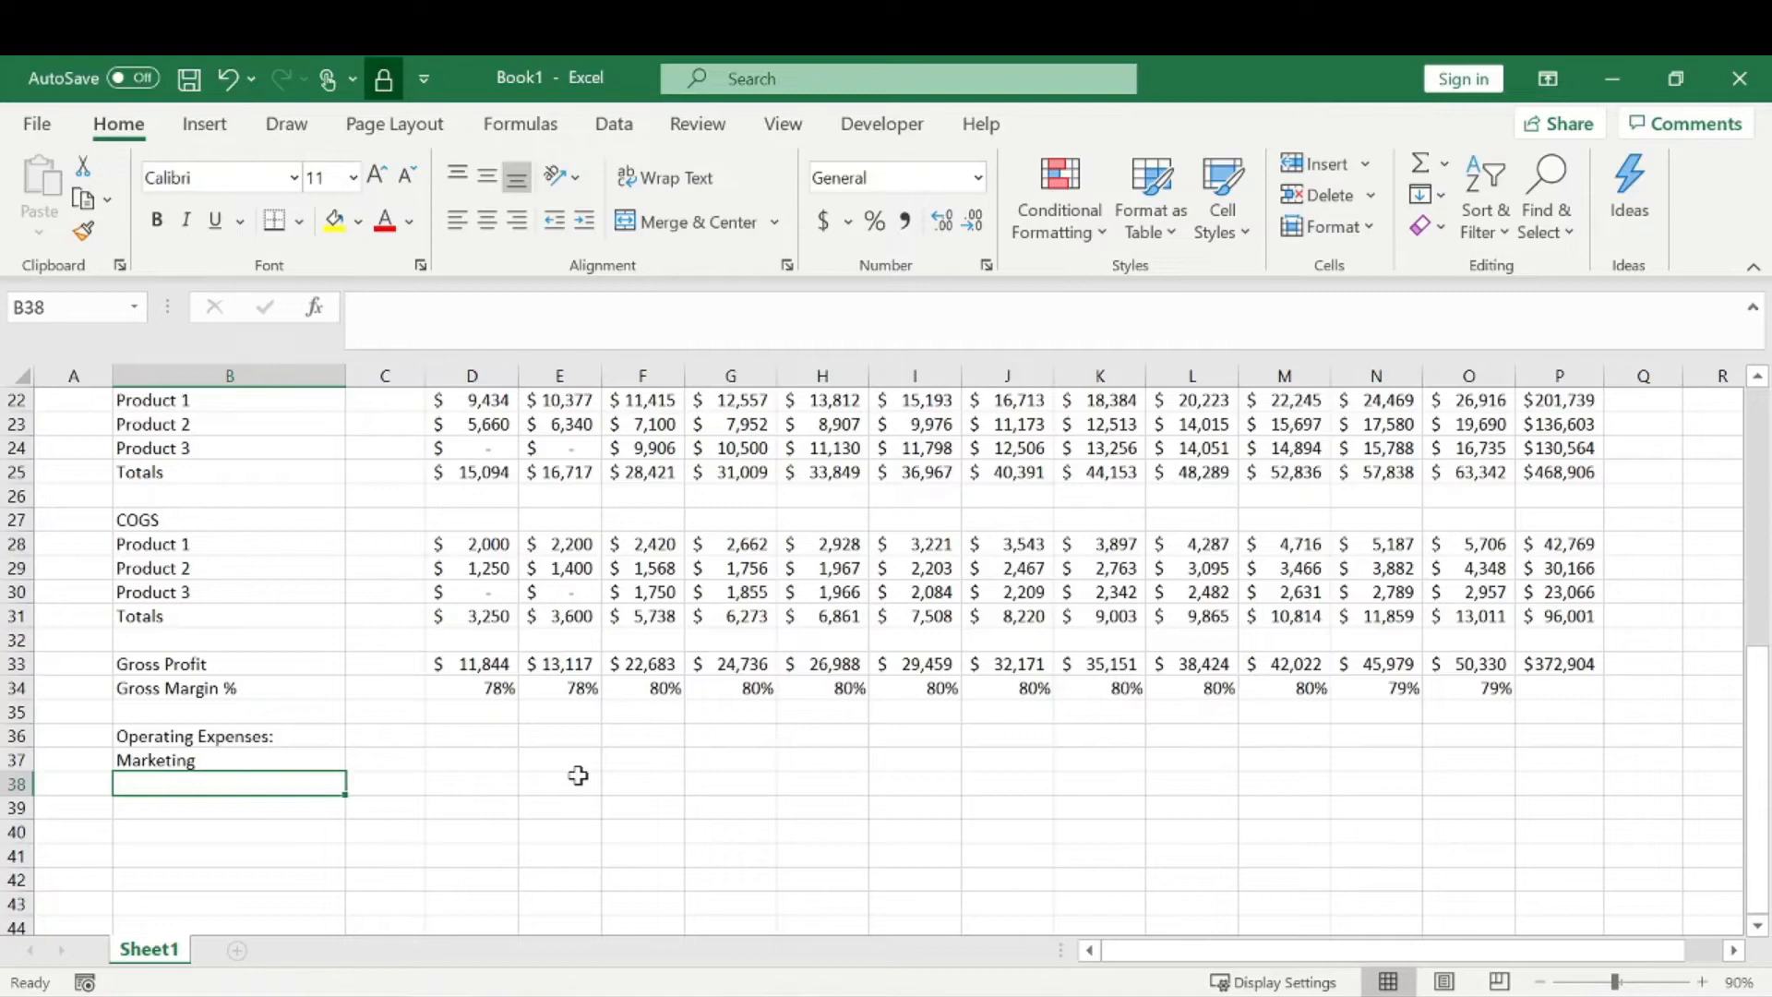
pyautogui.write('R&D')
pyautogui.press('Return')
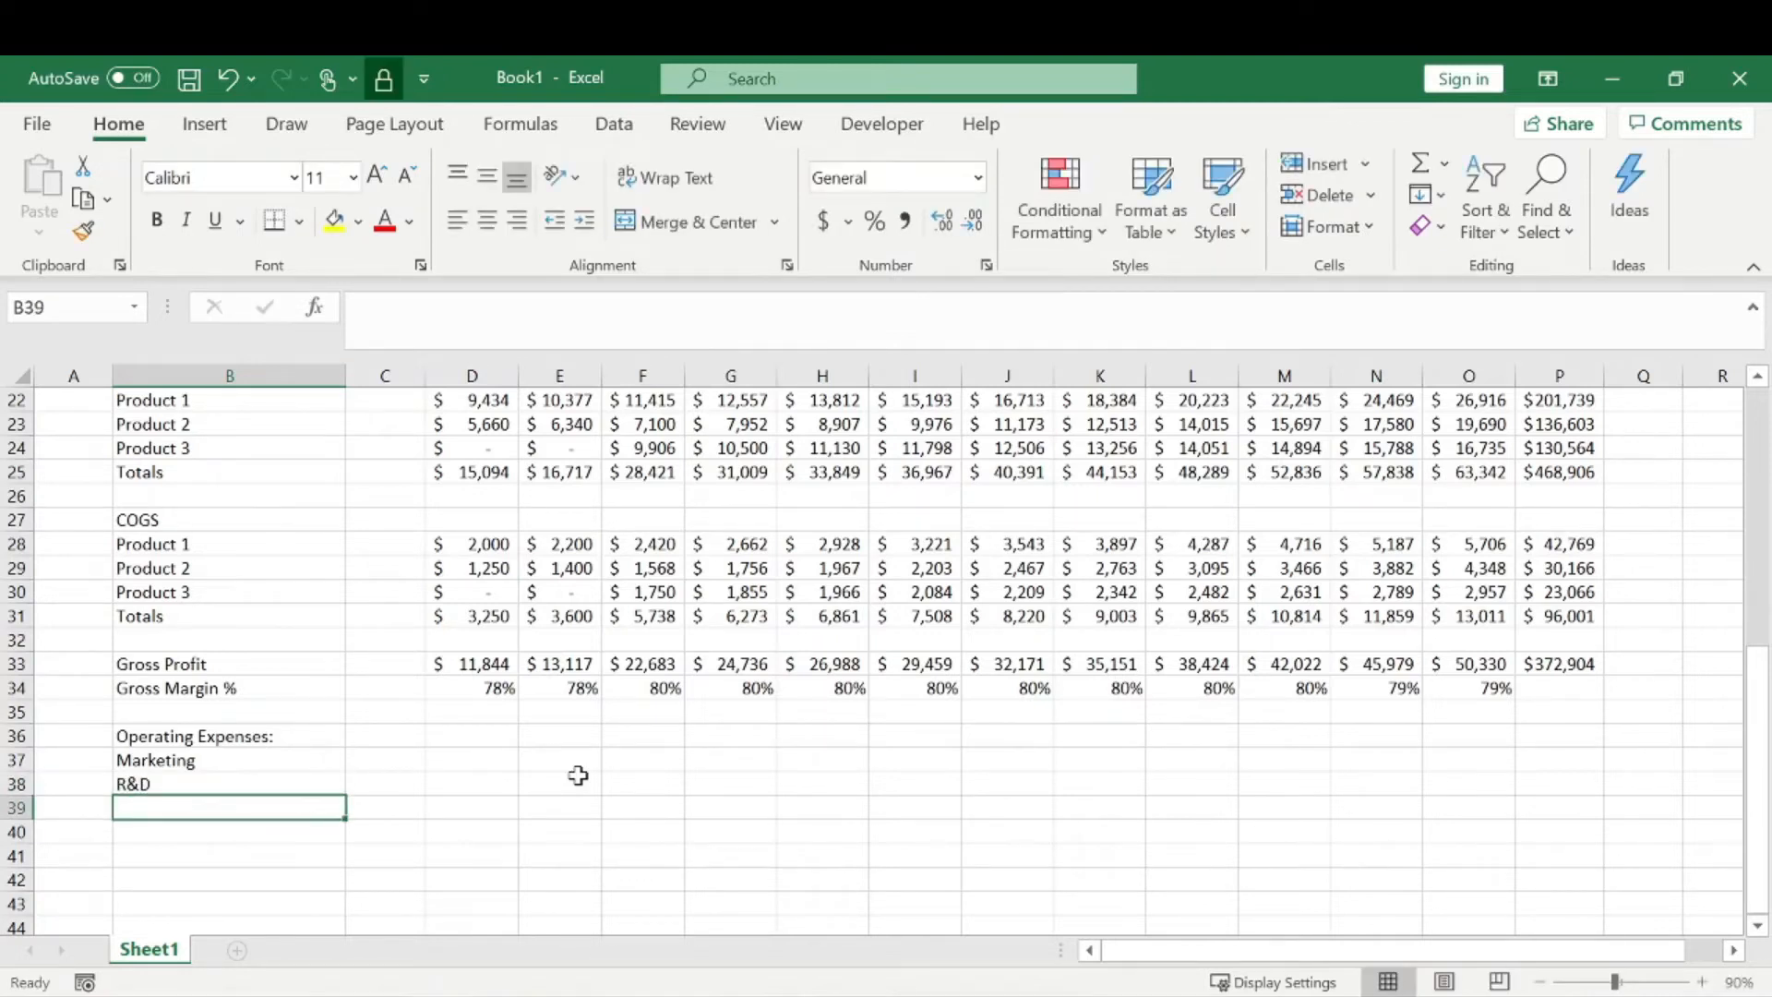
pyautogui.write('Labor')
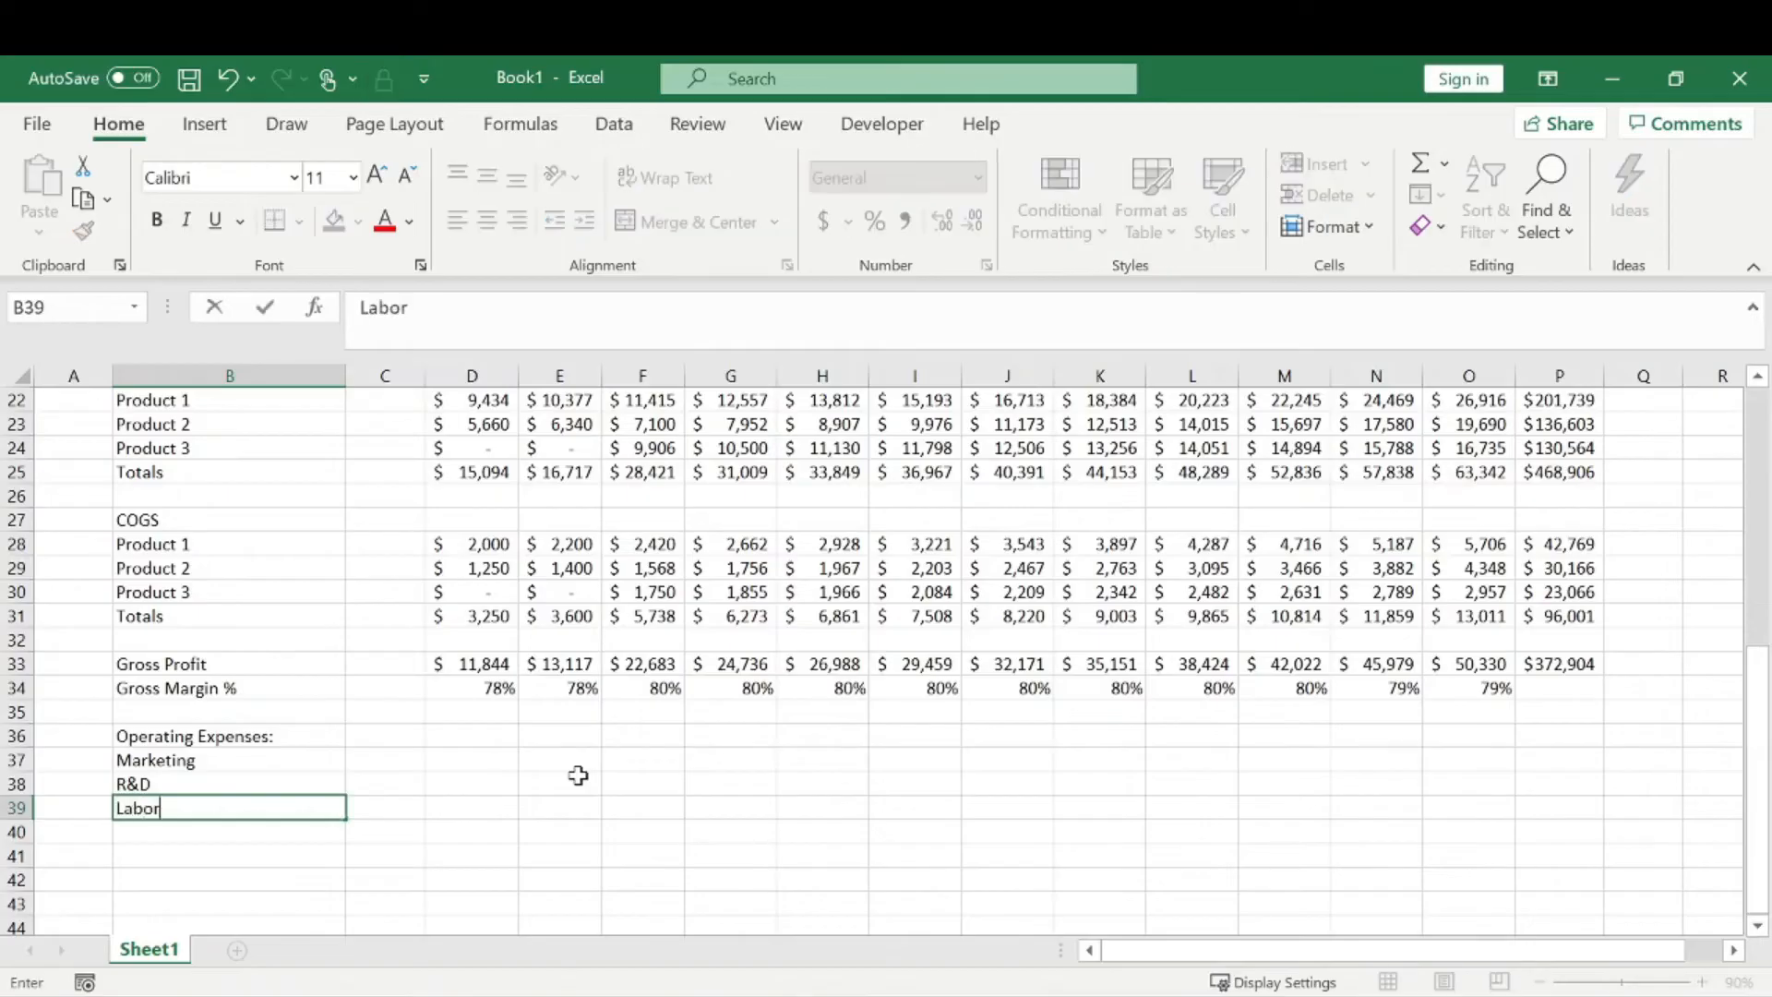
pyautogui.press('Return')
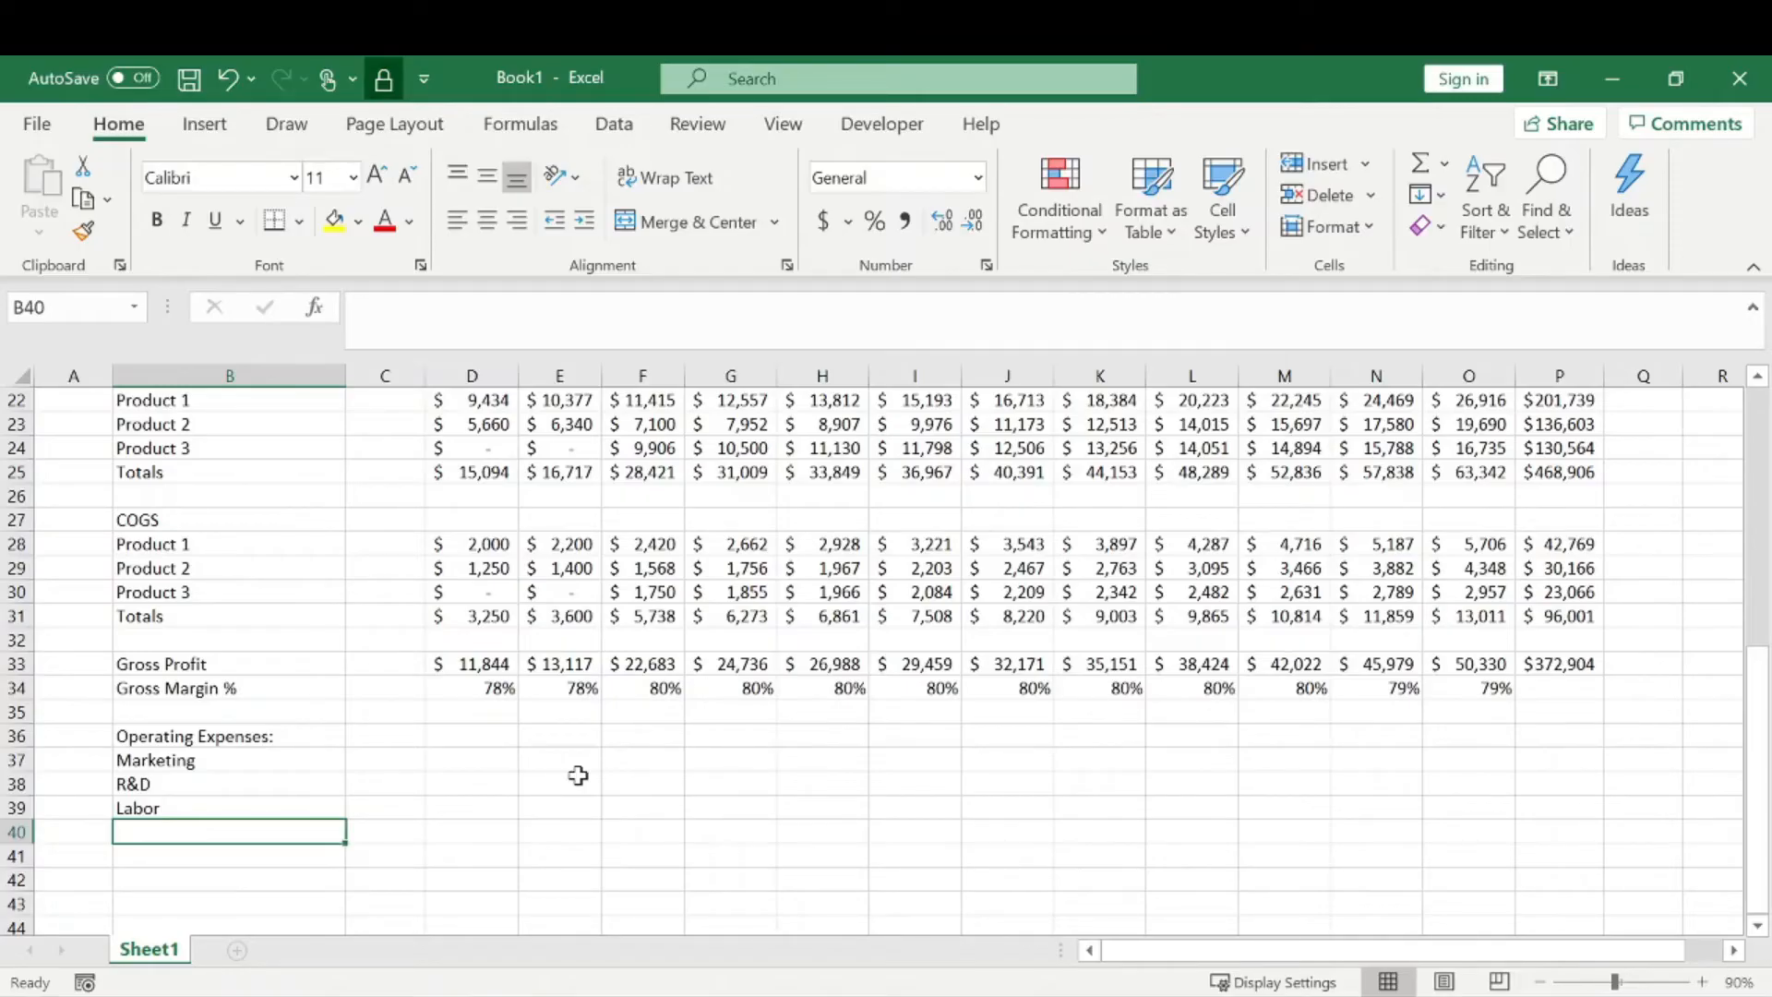
# - Add the expense labels Rent in B40 and Deprecitation in B41
pyautogui.write('Ren')
pyautogui.press('Return')
pyautogui.press('Up')
pyautogui.write('Rent')
pyautogui.press('Return')
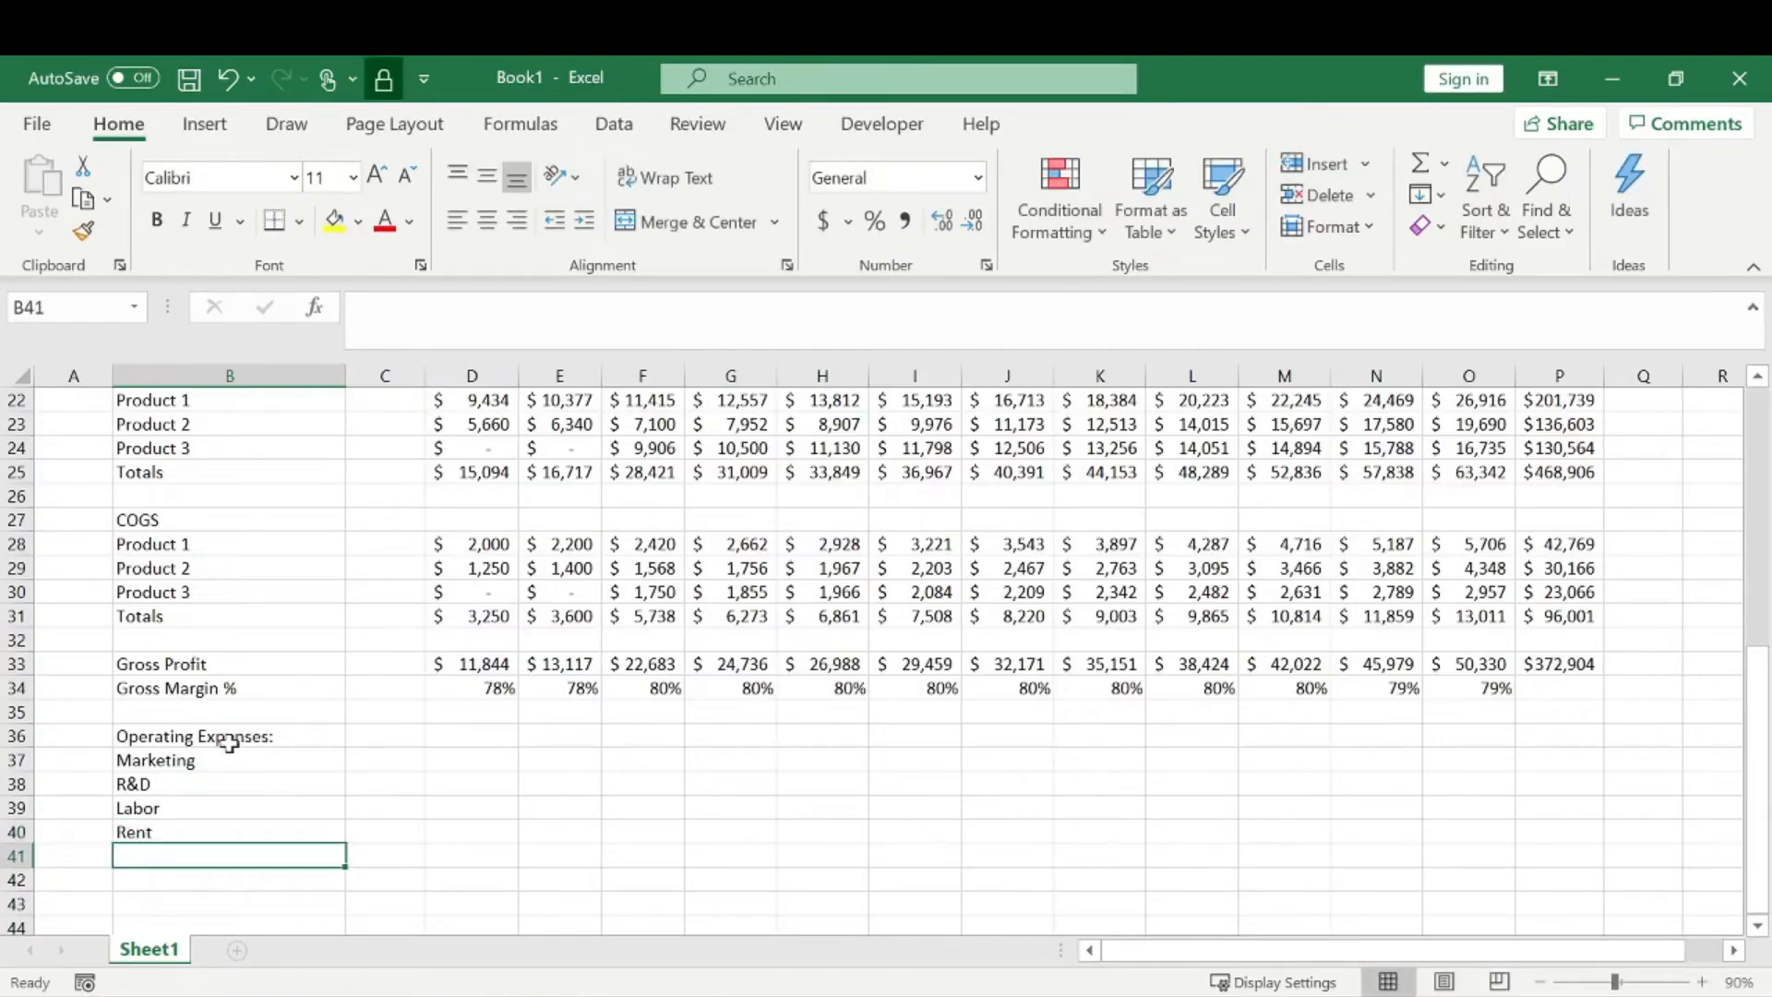
pyautogui.write('D')
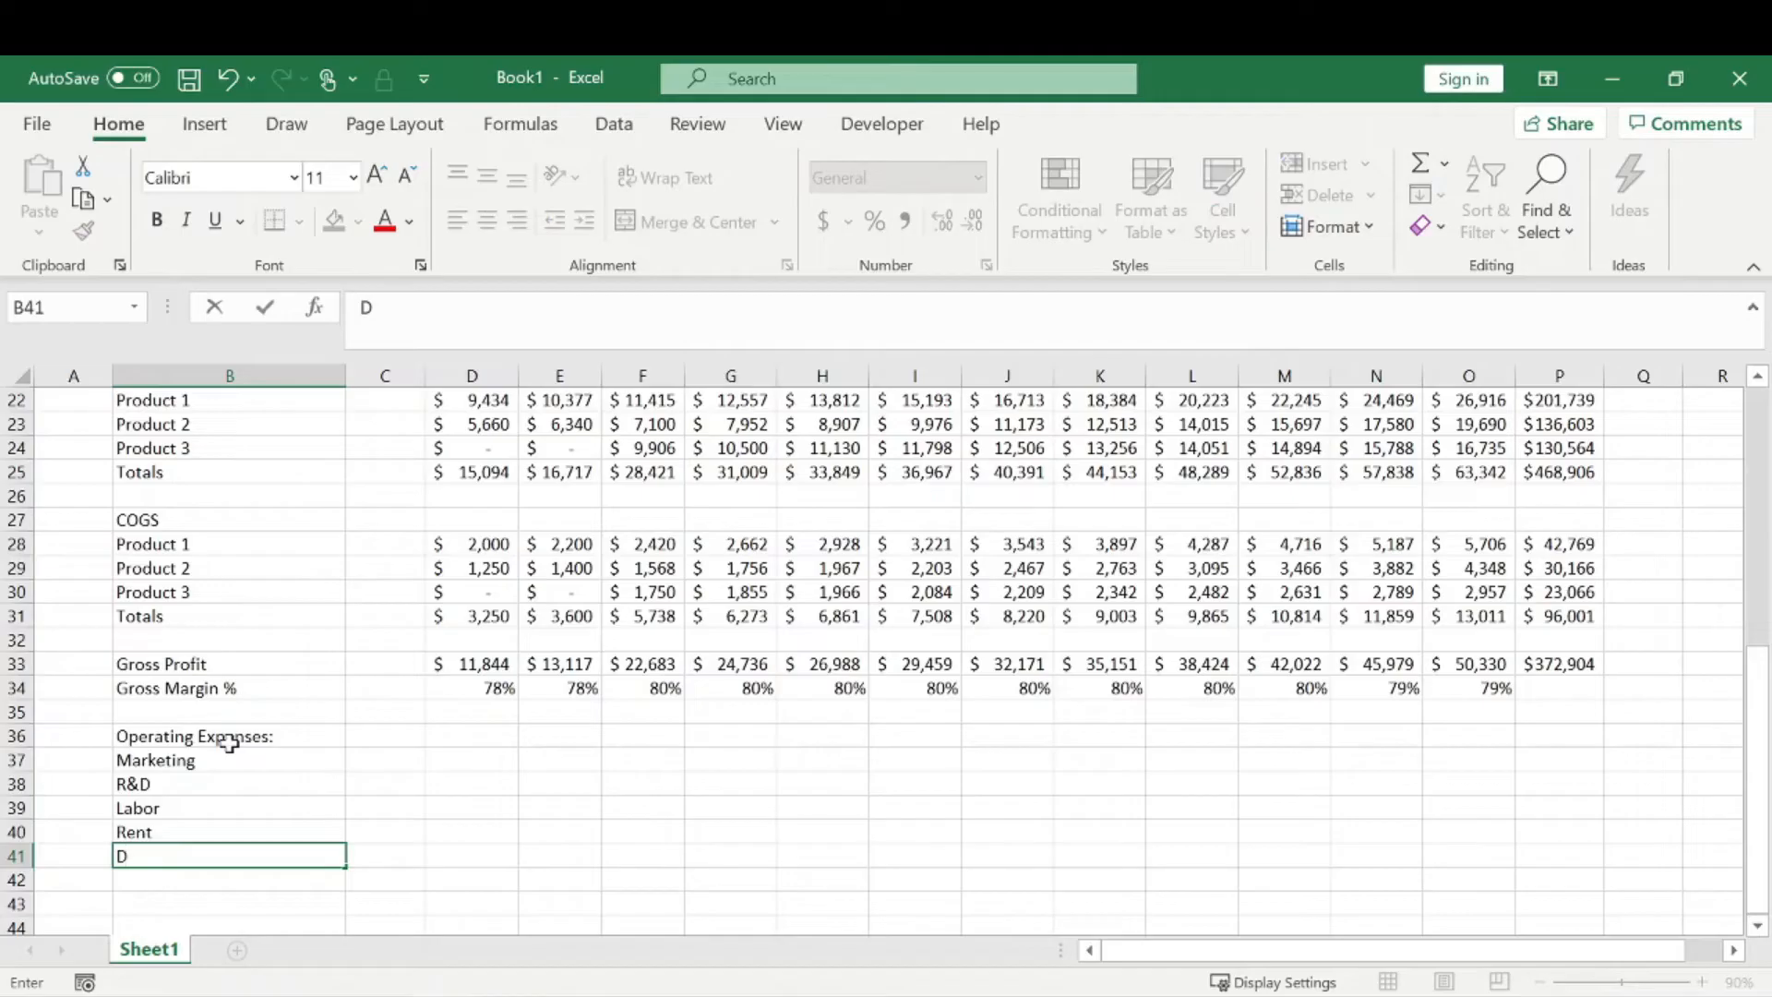
pyautogui.write('eprecitation')
pyautogui.press('Return')
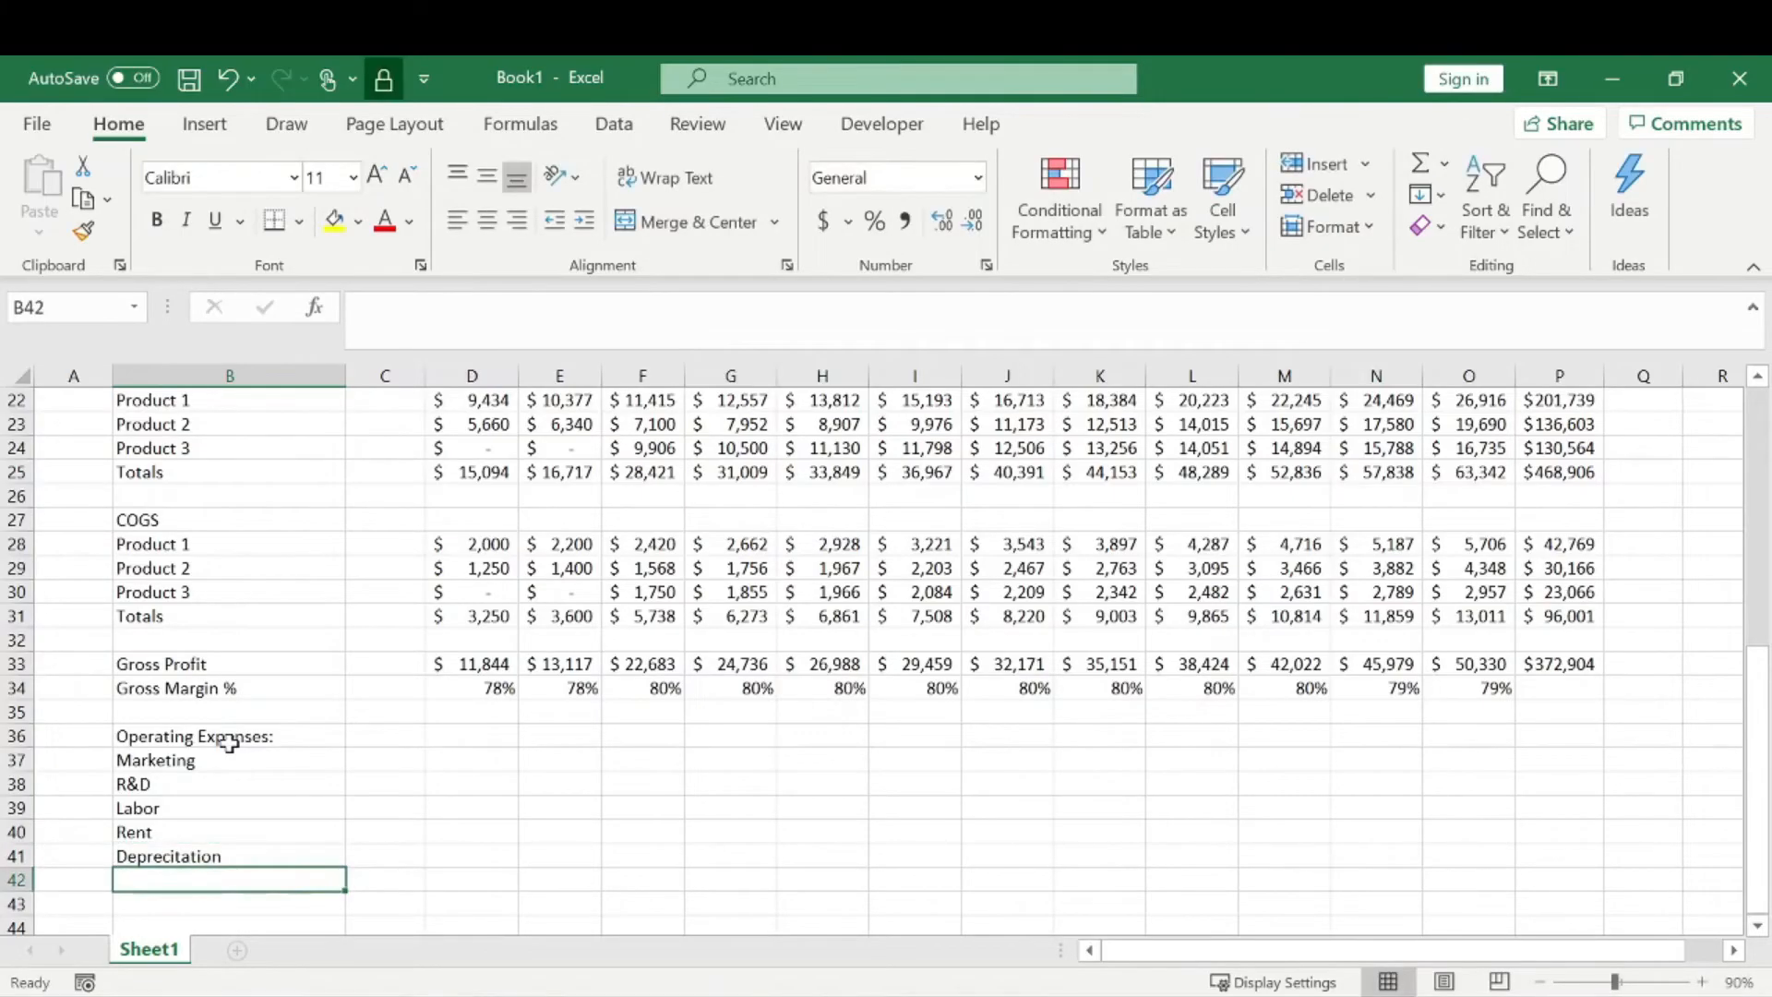
# - Enter 0 as the Month 1 depreciation expense in D41
pyautogui.click(277, 852)
pyautogui.press('Right')
pyautogui.press('Right')
pyautogui.click(178, 858)
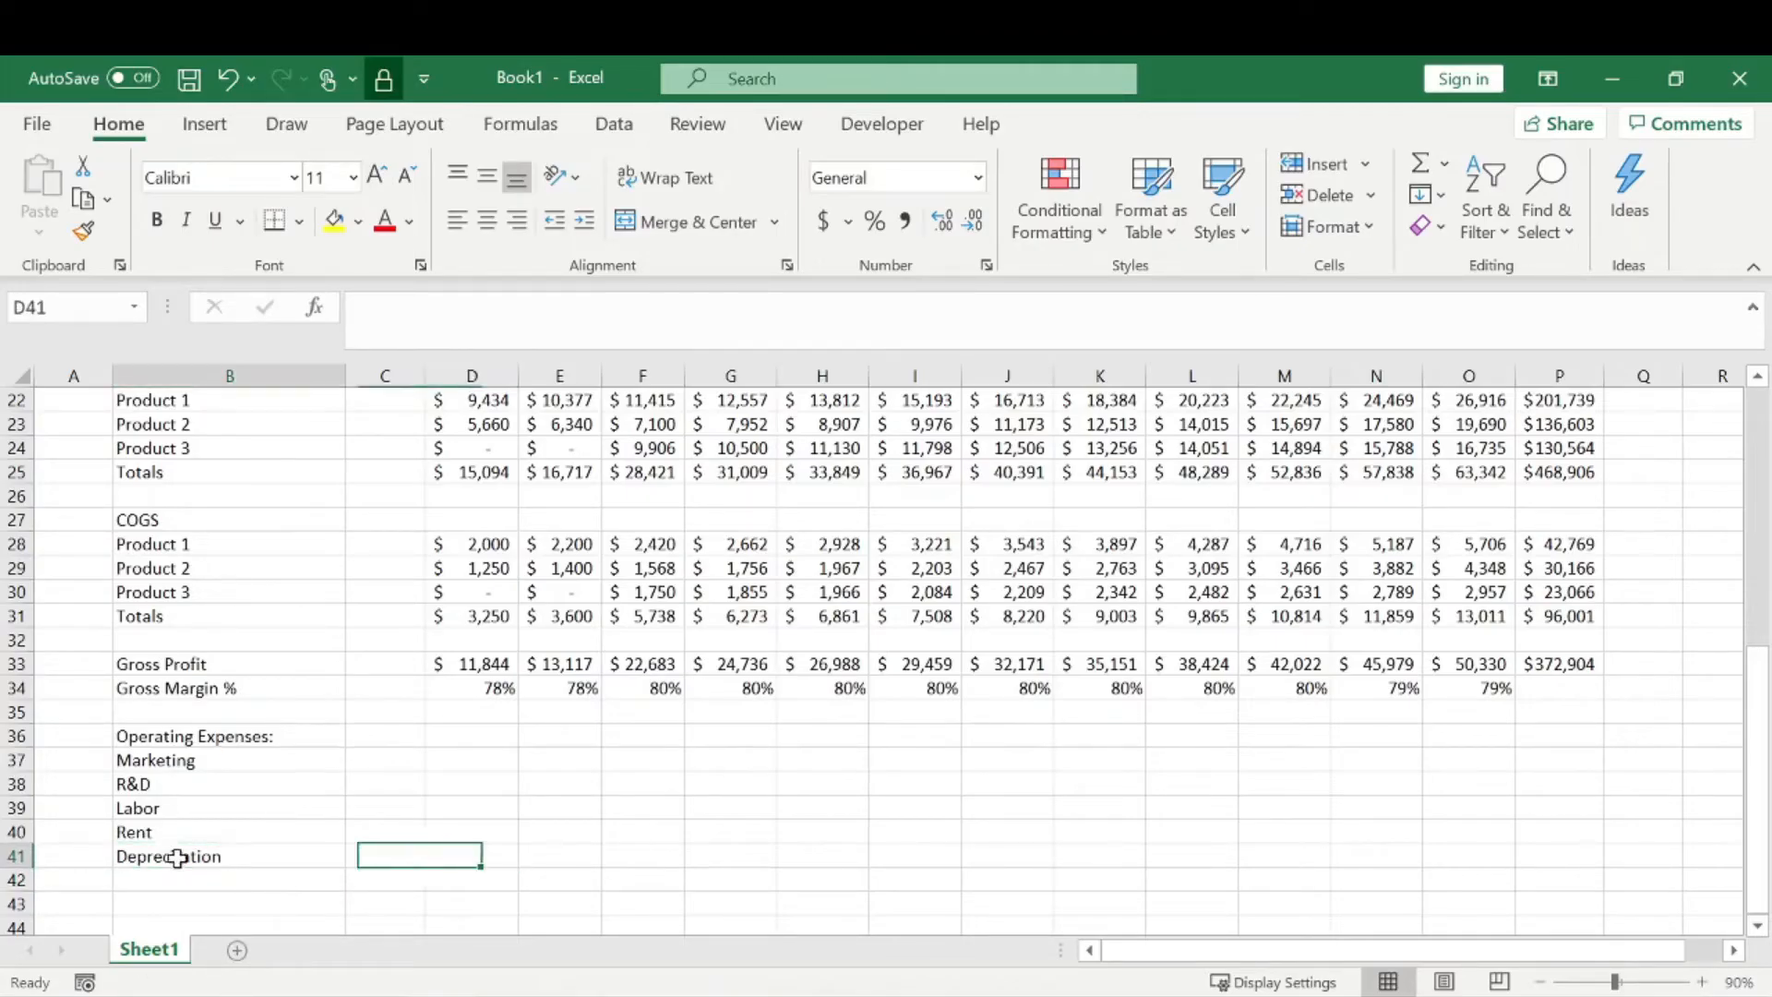
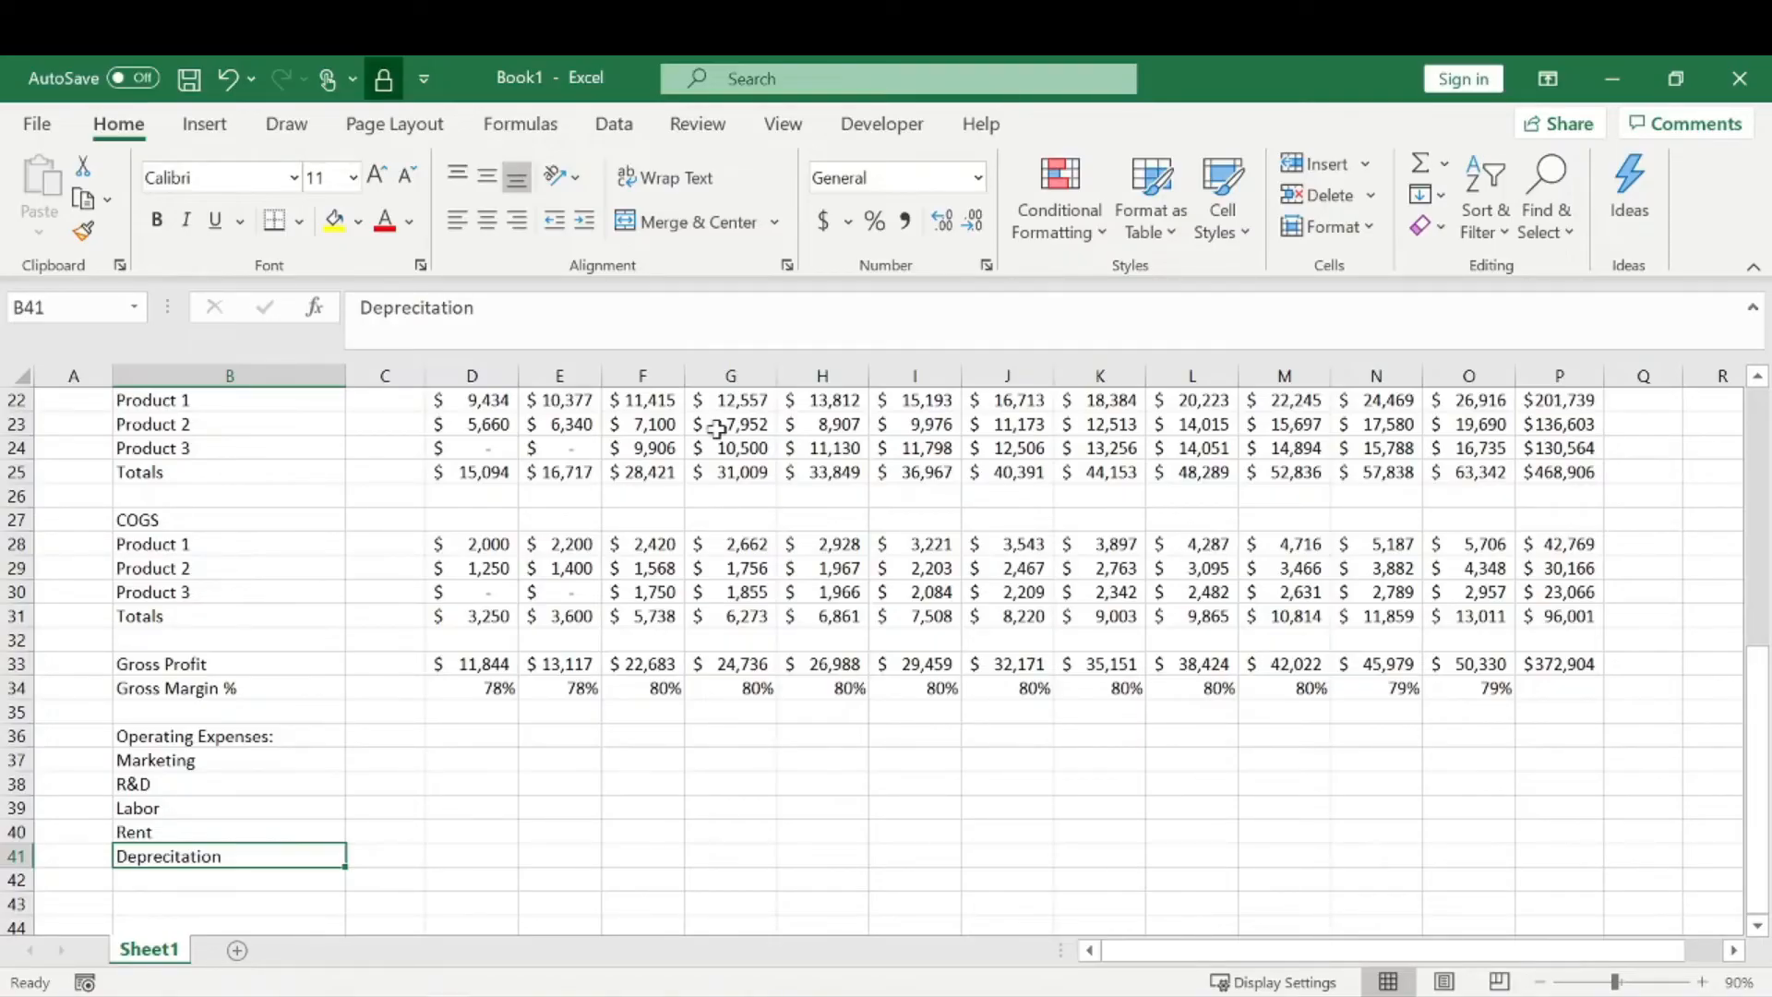
pyautogui.click(454, 844)
pyautogui.write('0')
pyautogui.press('Return')
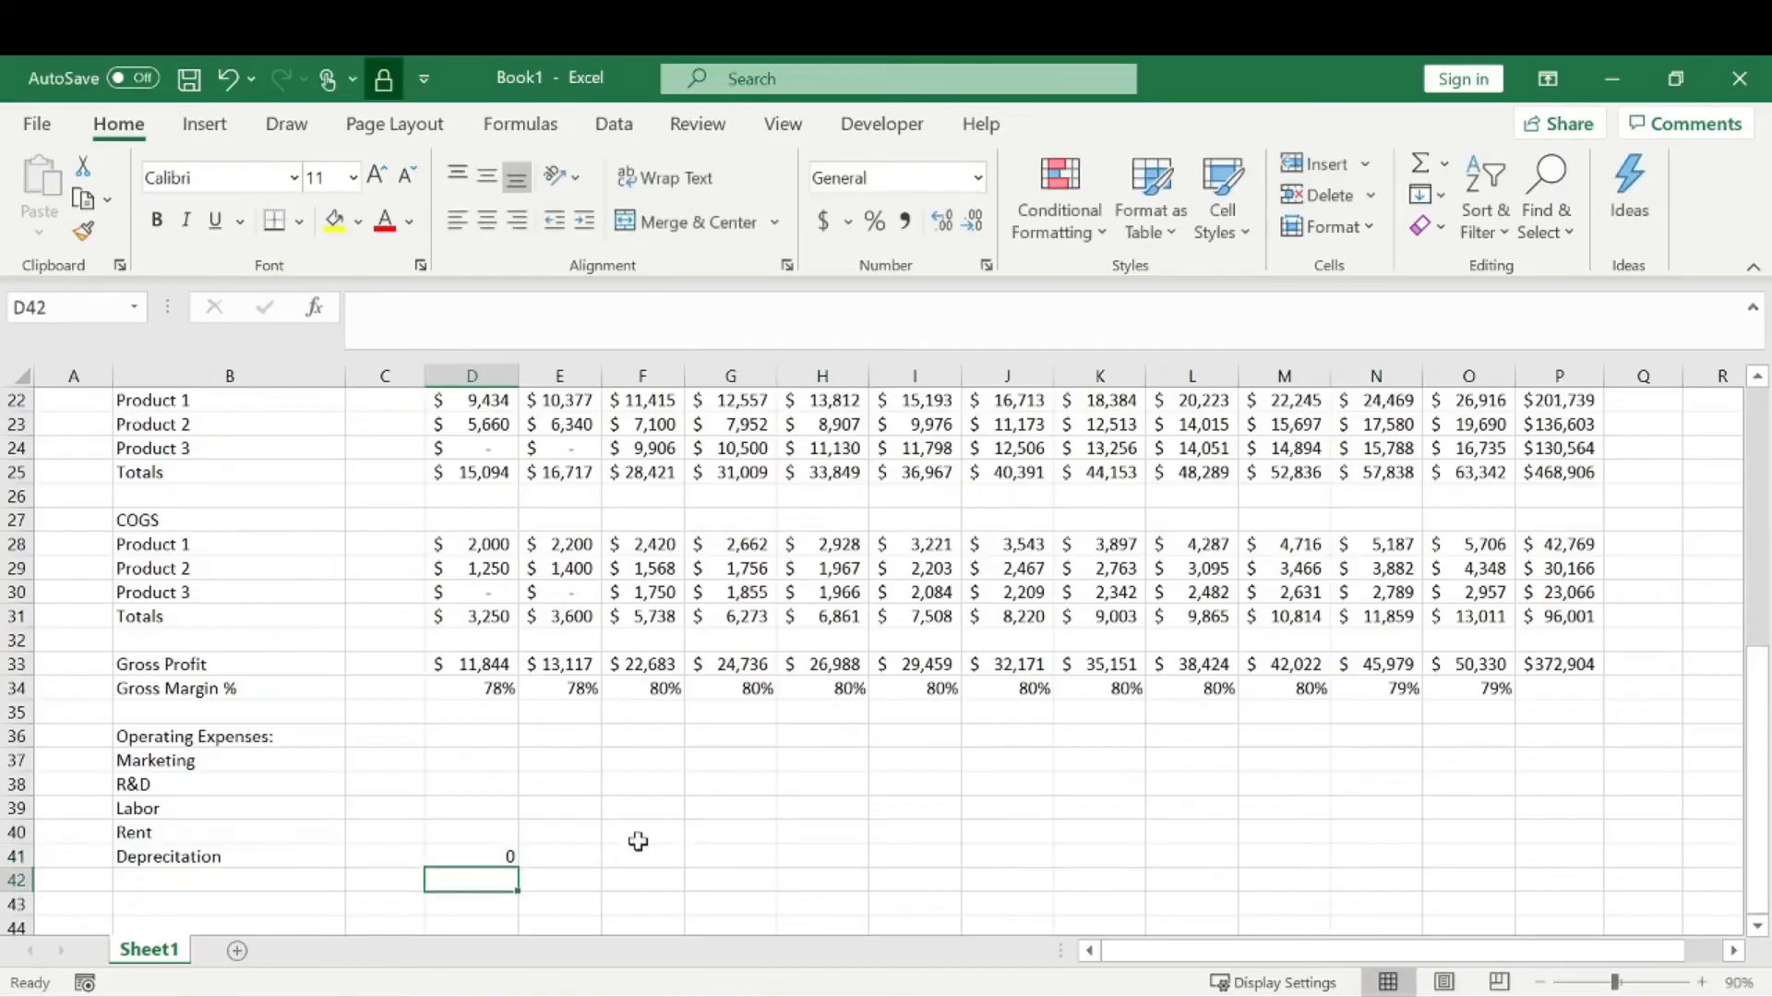
# - Enter 300 as the Month 1 marketing expense in D37
pyautogui.click(458, 764)
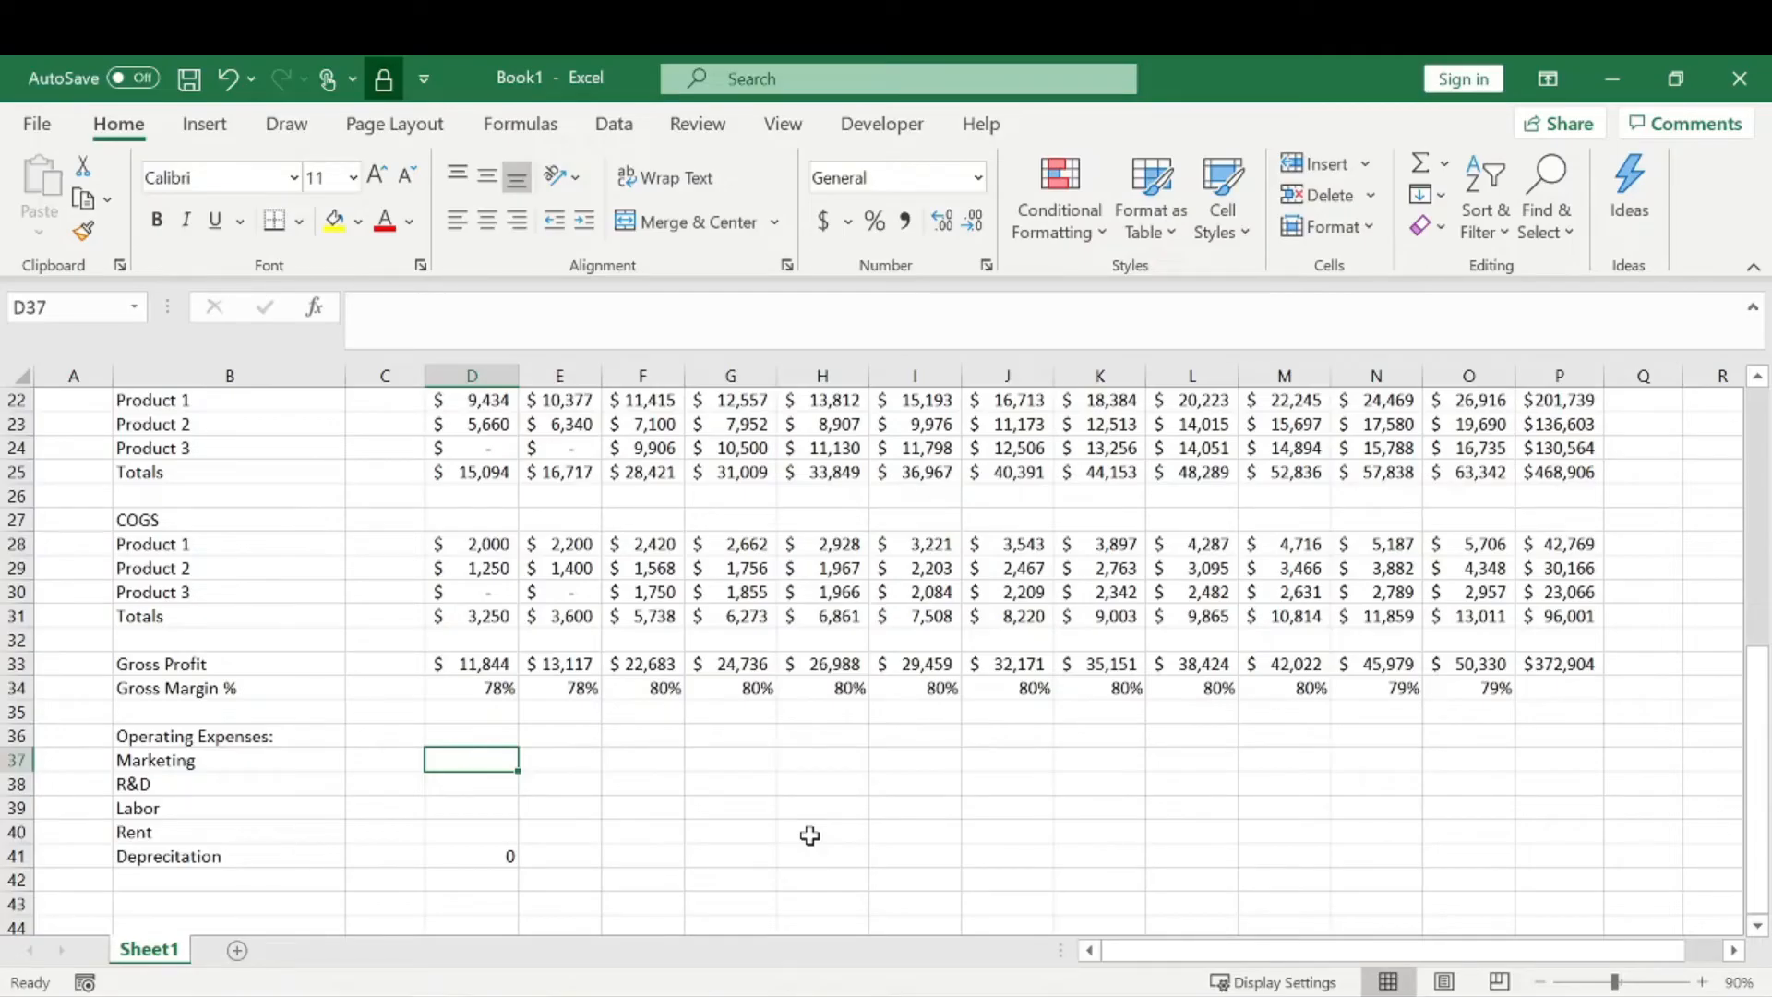
pyautogui.write('300')
pyautogui.press('Return')
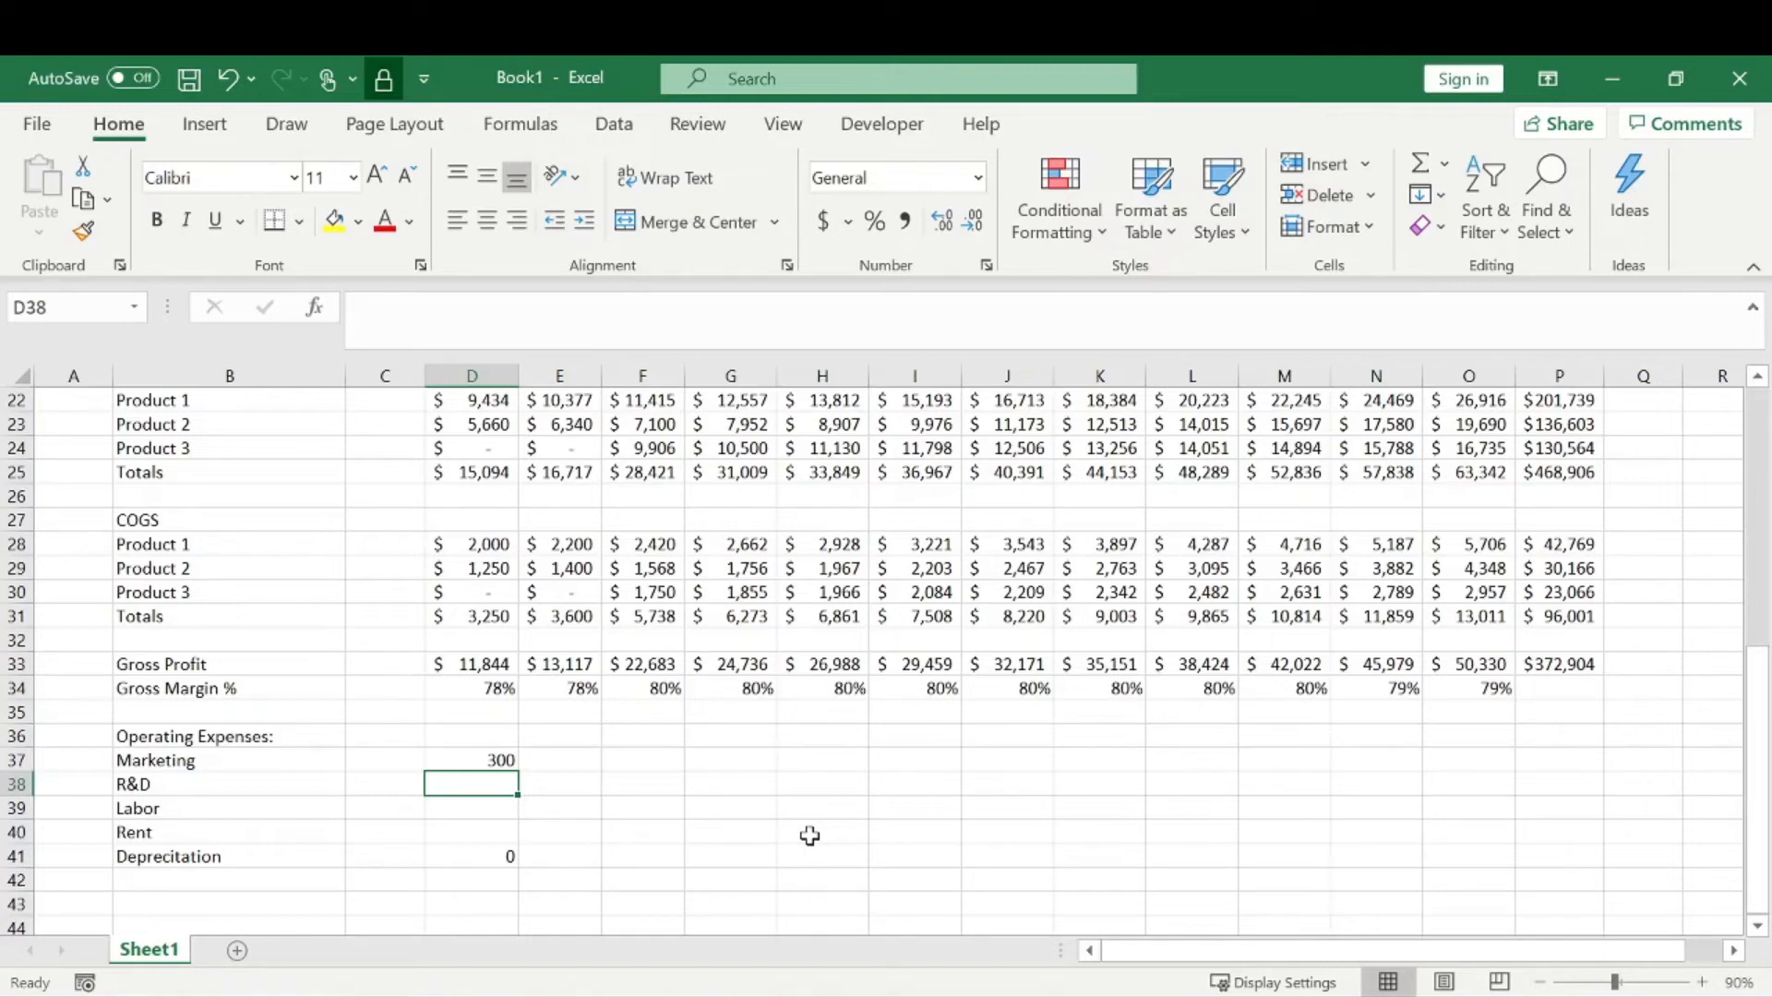
# - Format the operating expense cells D37:P41 as Currency with no decimal places
pyautogui.moveTo(490, 755); pyautogui.dragTo(1586, 830)
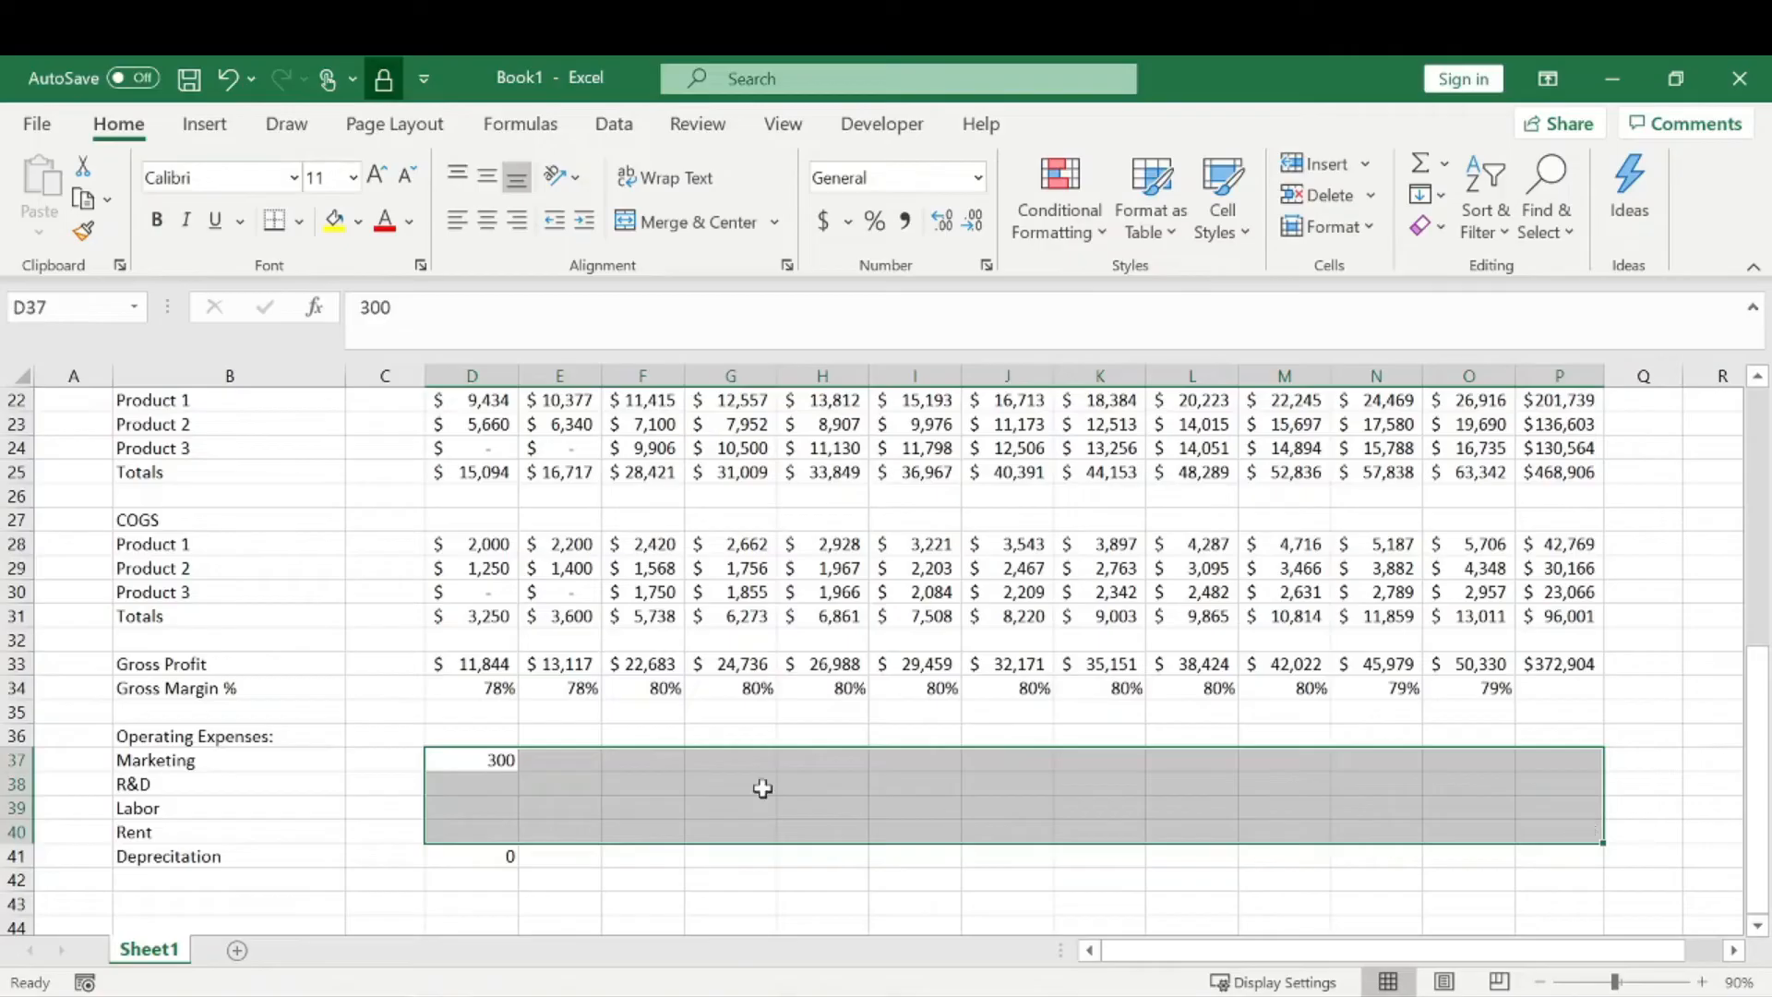
pyautogui.click(605, 782)
pyautogui.moveTo(495, 754); pyautogui.dragTo(1566, 846)
pyautogui.click(977, 177)
pyautogui.click(922, 362)
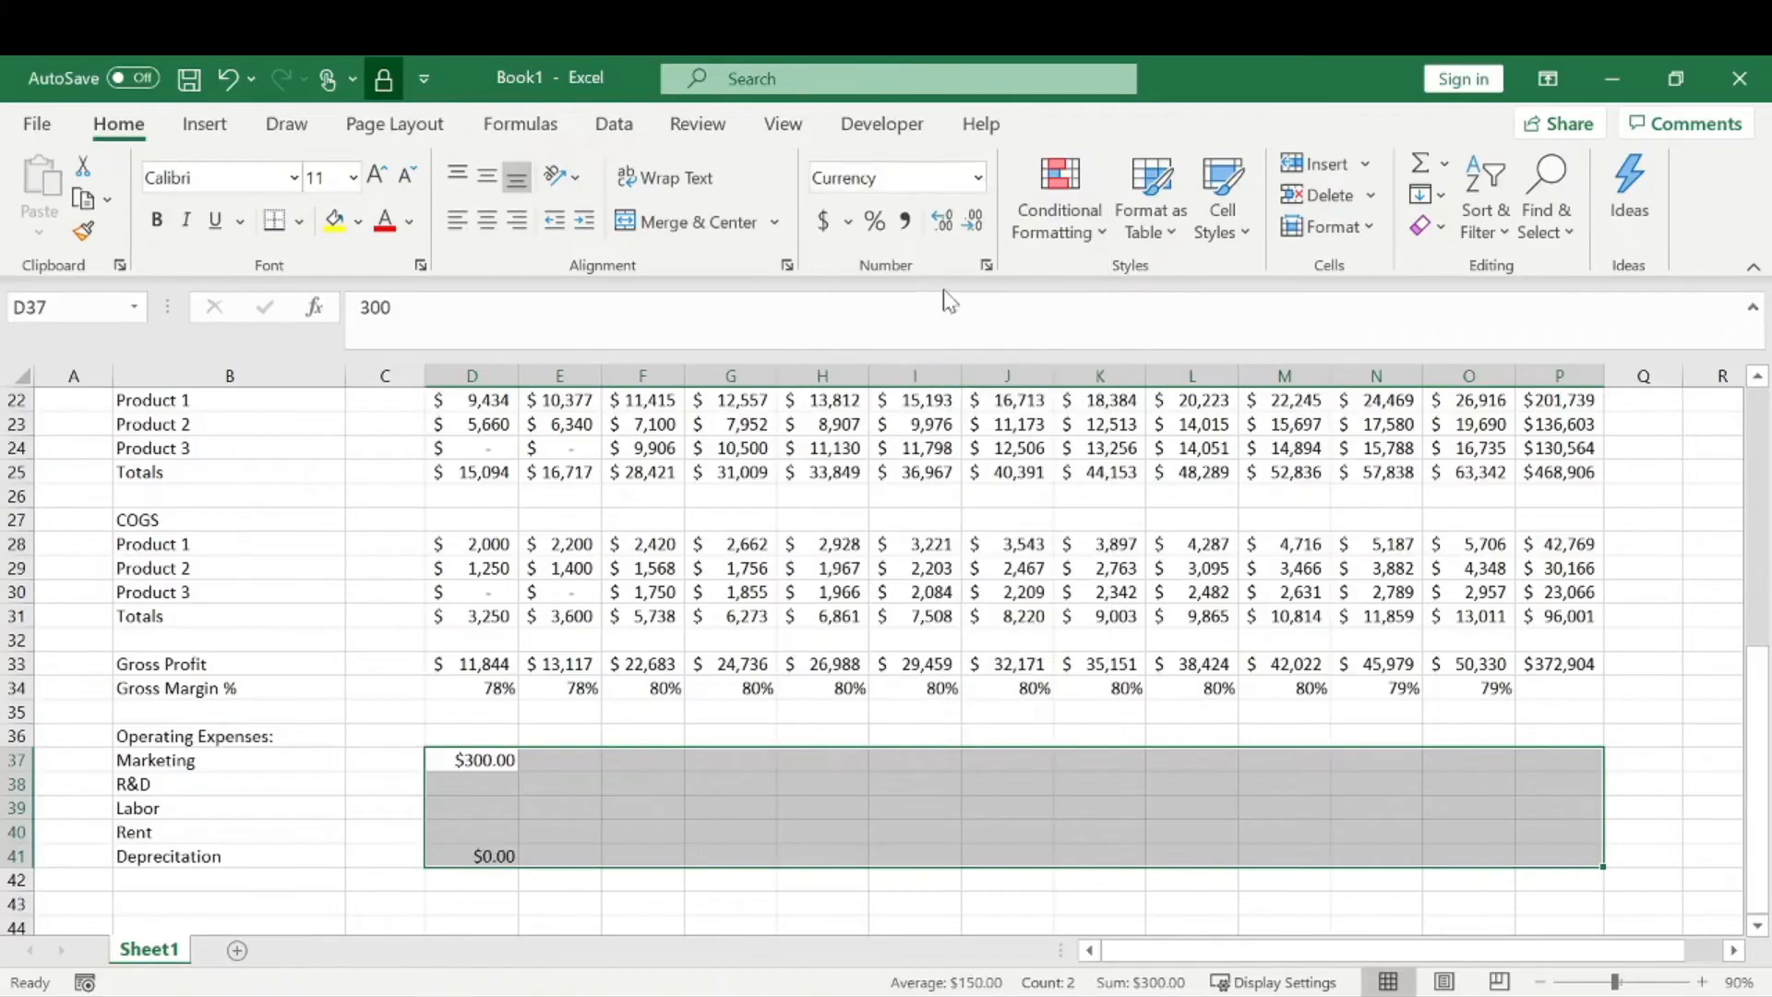
pyautogui.click(973, 220)
pyautogui.click(973, 219)
pyautogui.click(643, 711)
pyautogui.click(490, 783)
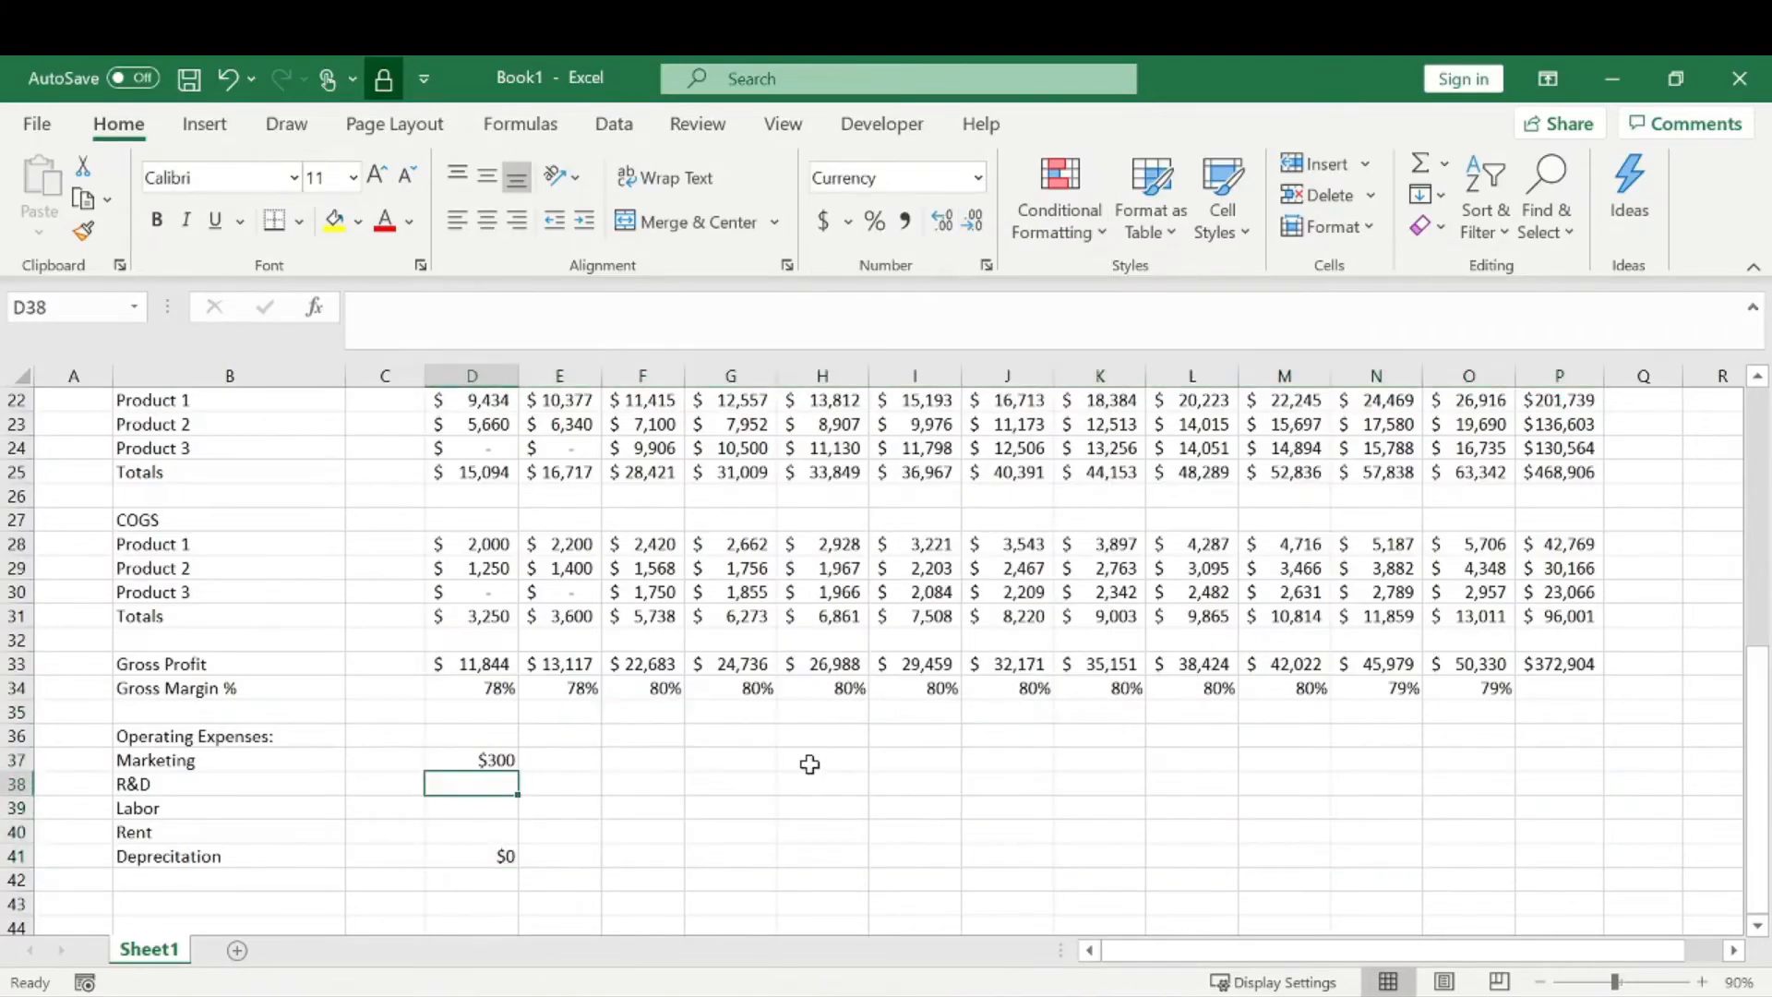
# - Apply the Accounting format with no decimal places to the operating expense cells D37:P41
pyautogui.moveTo(497, 759); pyautogui.dragTo(1596, 856)
pyautogui.click(977, 177)
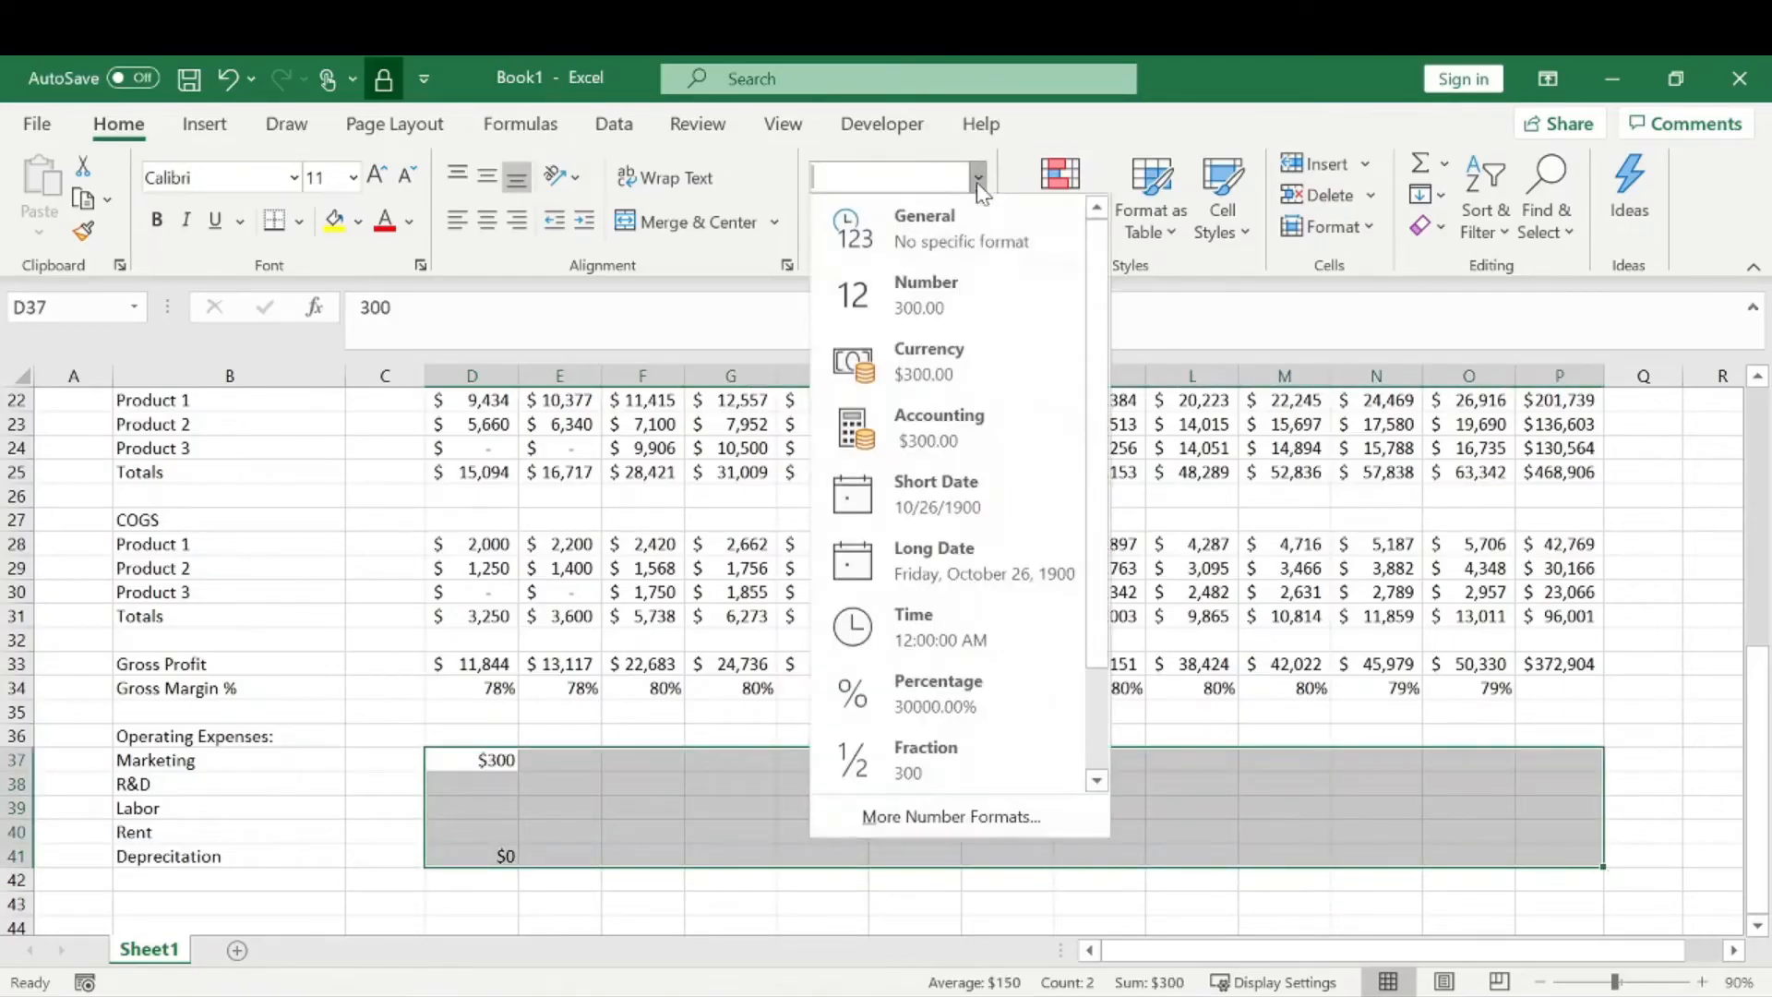
pyautogui.click(955, 421)
pyautogui.click(946, 222)
pyautogui.click(945, 221)
pyautogui.click(729, 709)
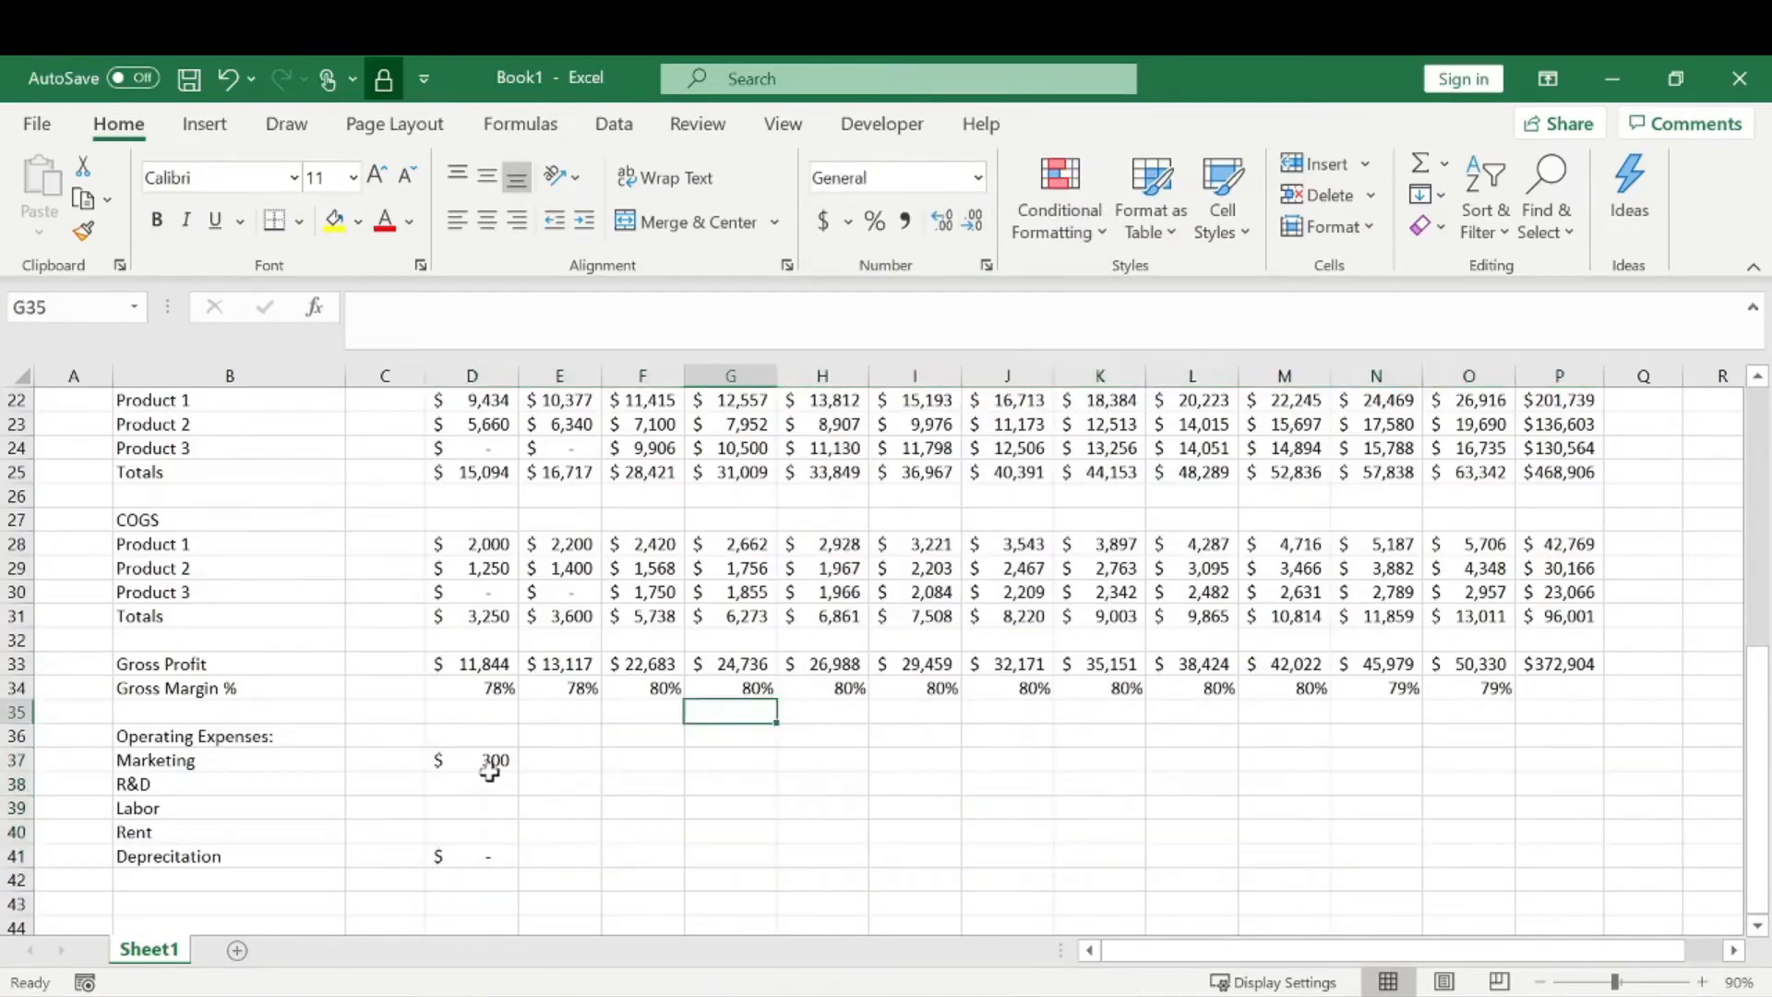
# - Enter 30 as the Month 1 R&D expense in D38
pyautogui.click(487, 783)
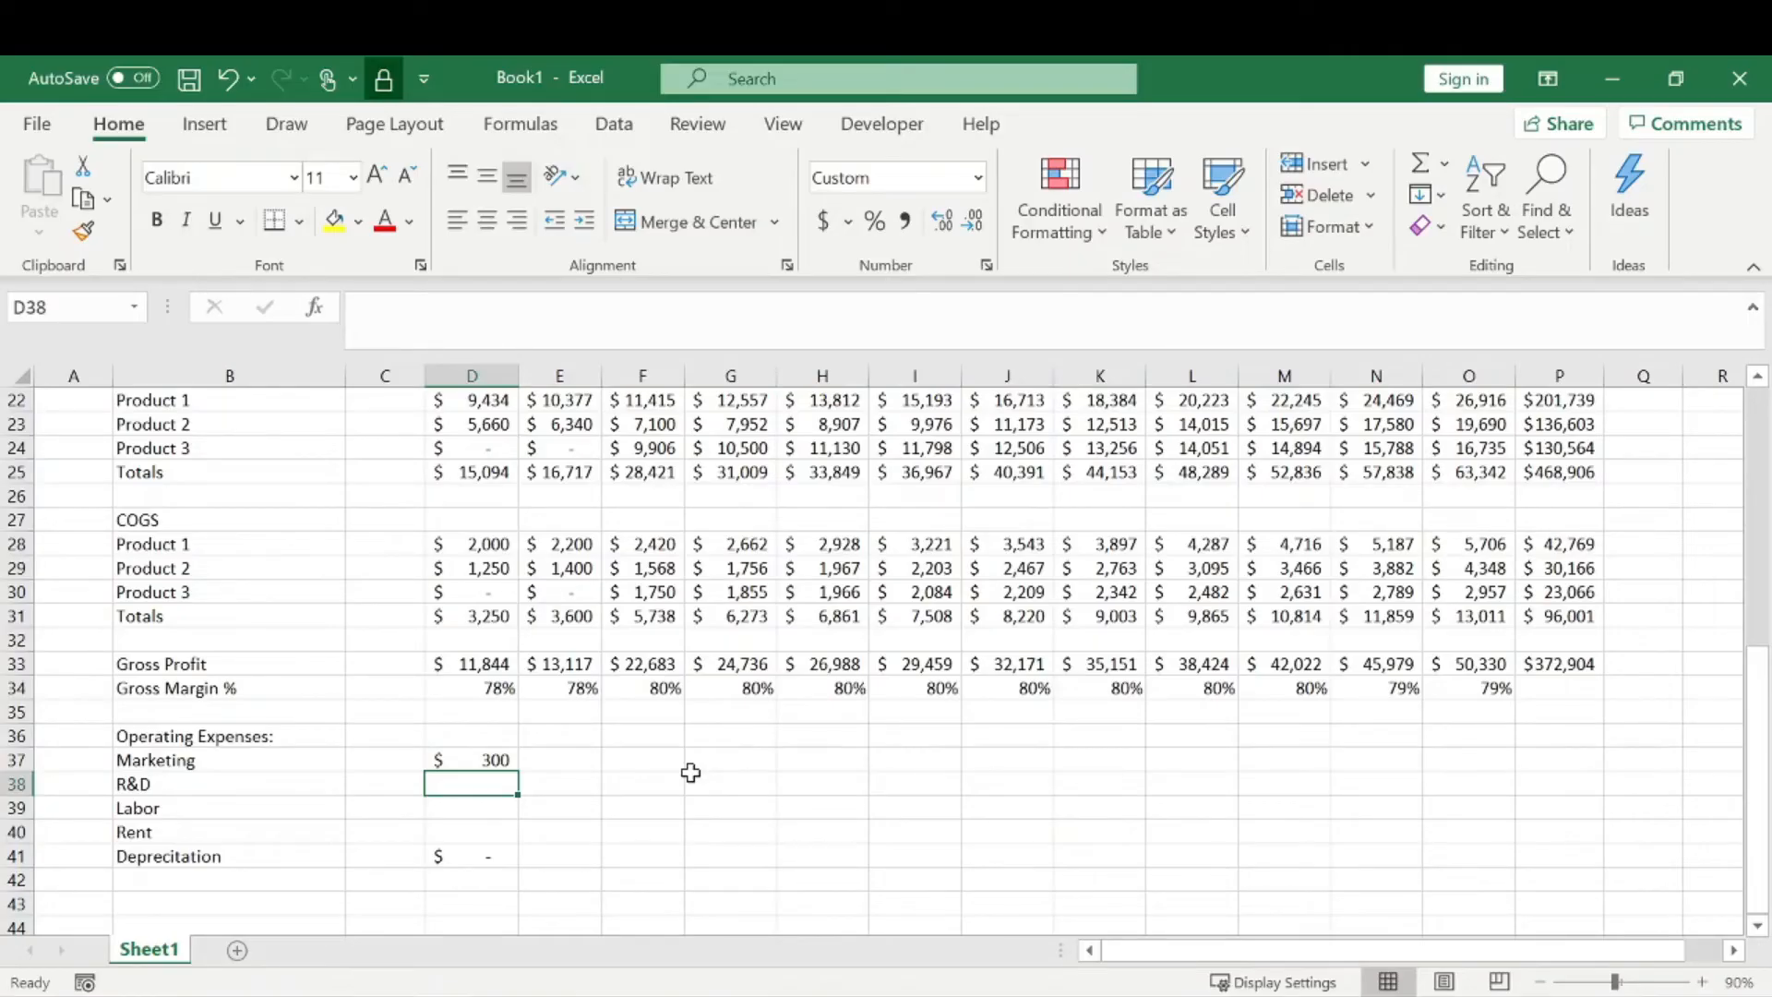
pyautogui.write('30')
pyautogui.press('Return')
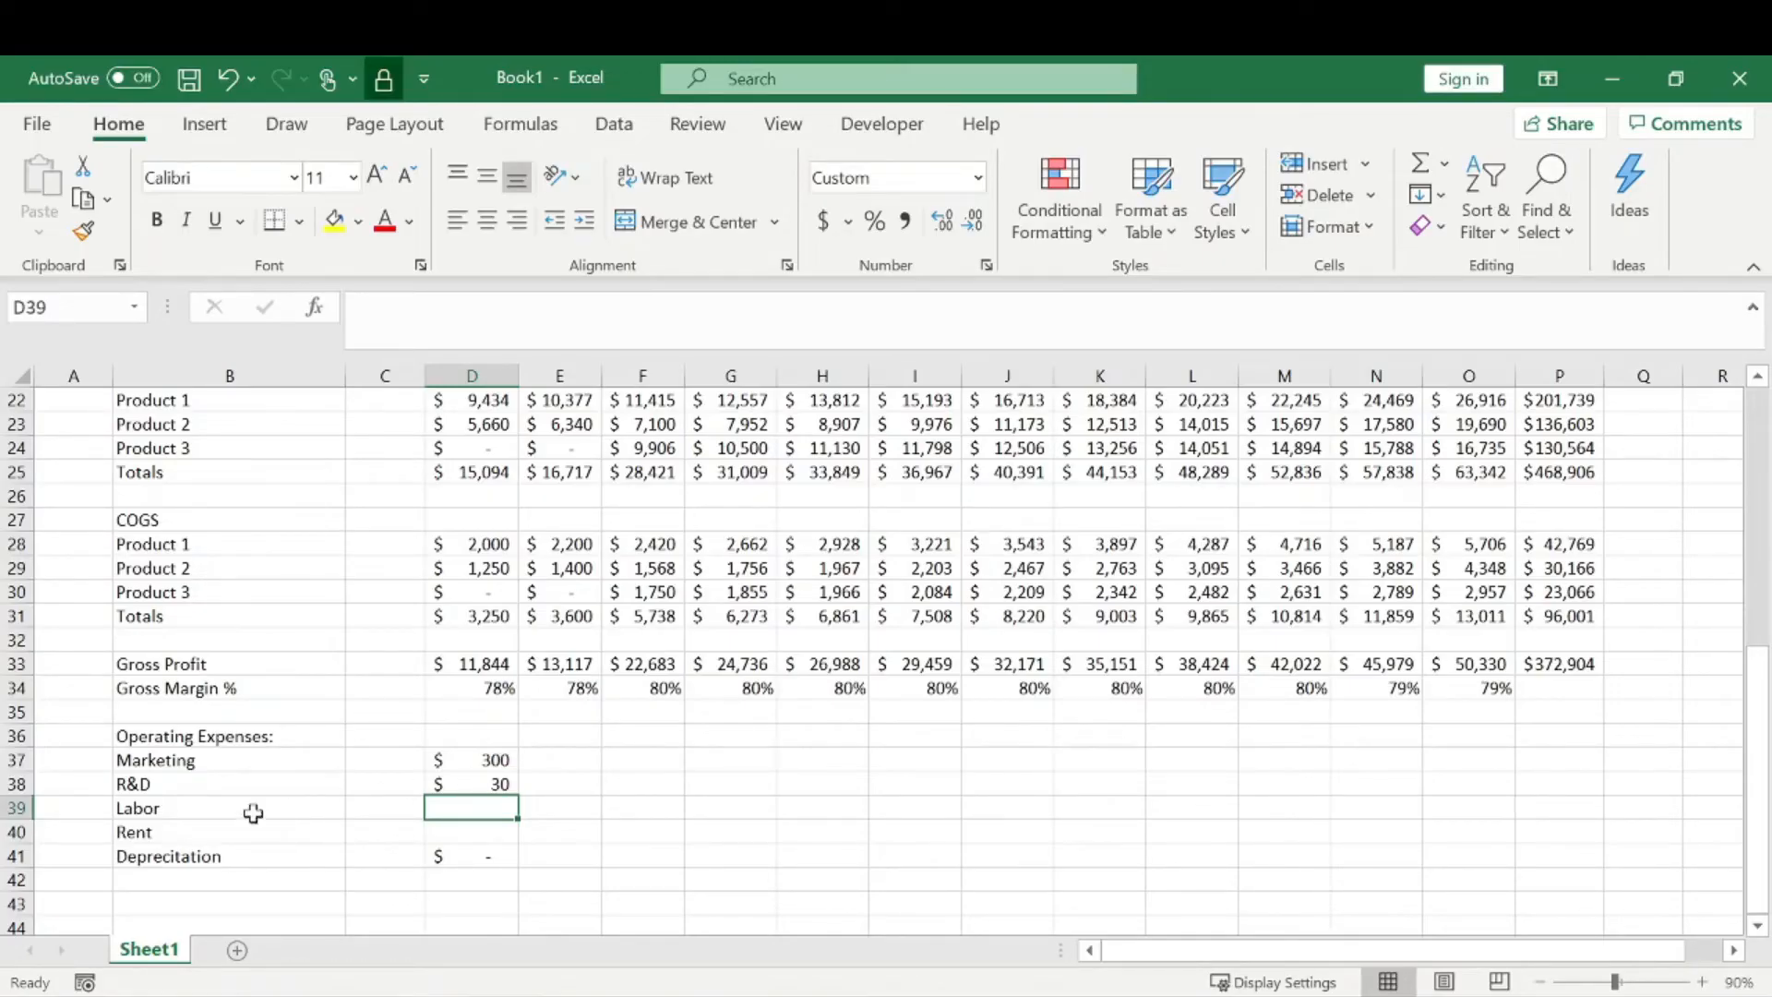
# - Add a new worksheet for the labor calculation and enter the heading Labor in C3
pyautogui.click(237, 949)
pyautogui.click(261, 461)
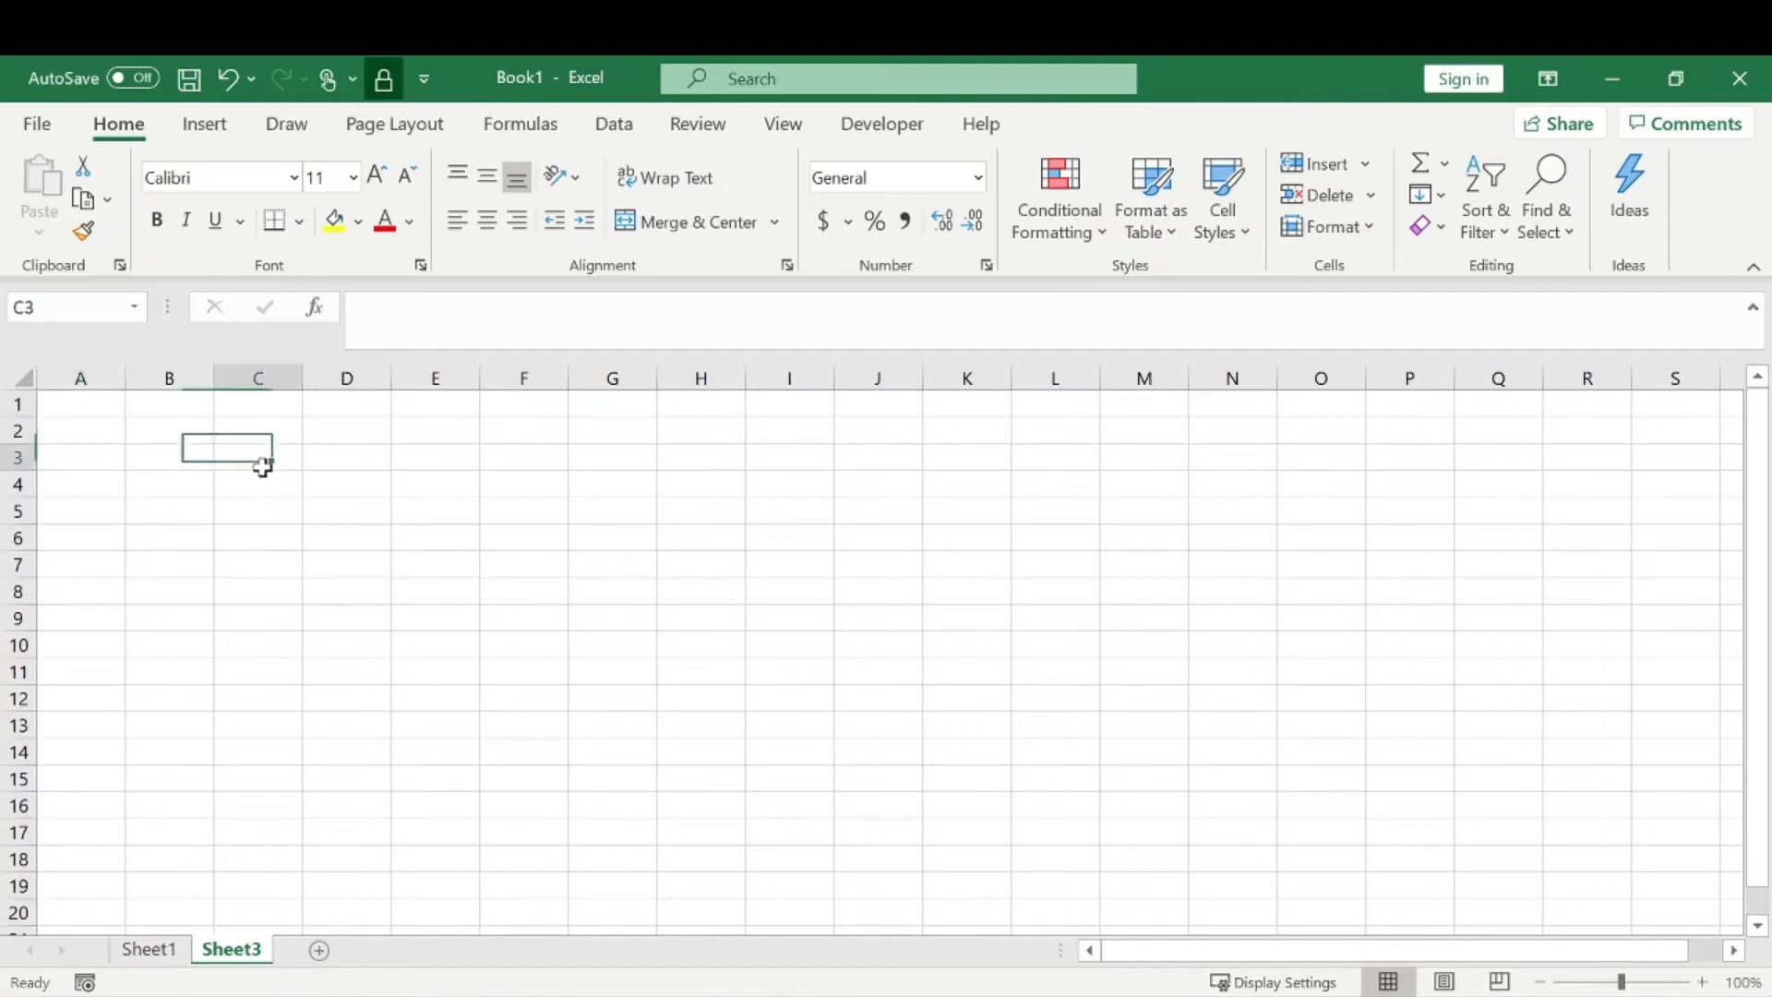
pyautogui.write('Labor')
pyautogui.press('Return')
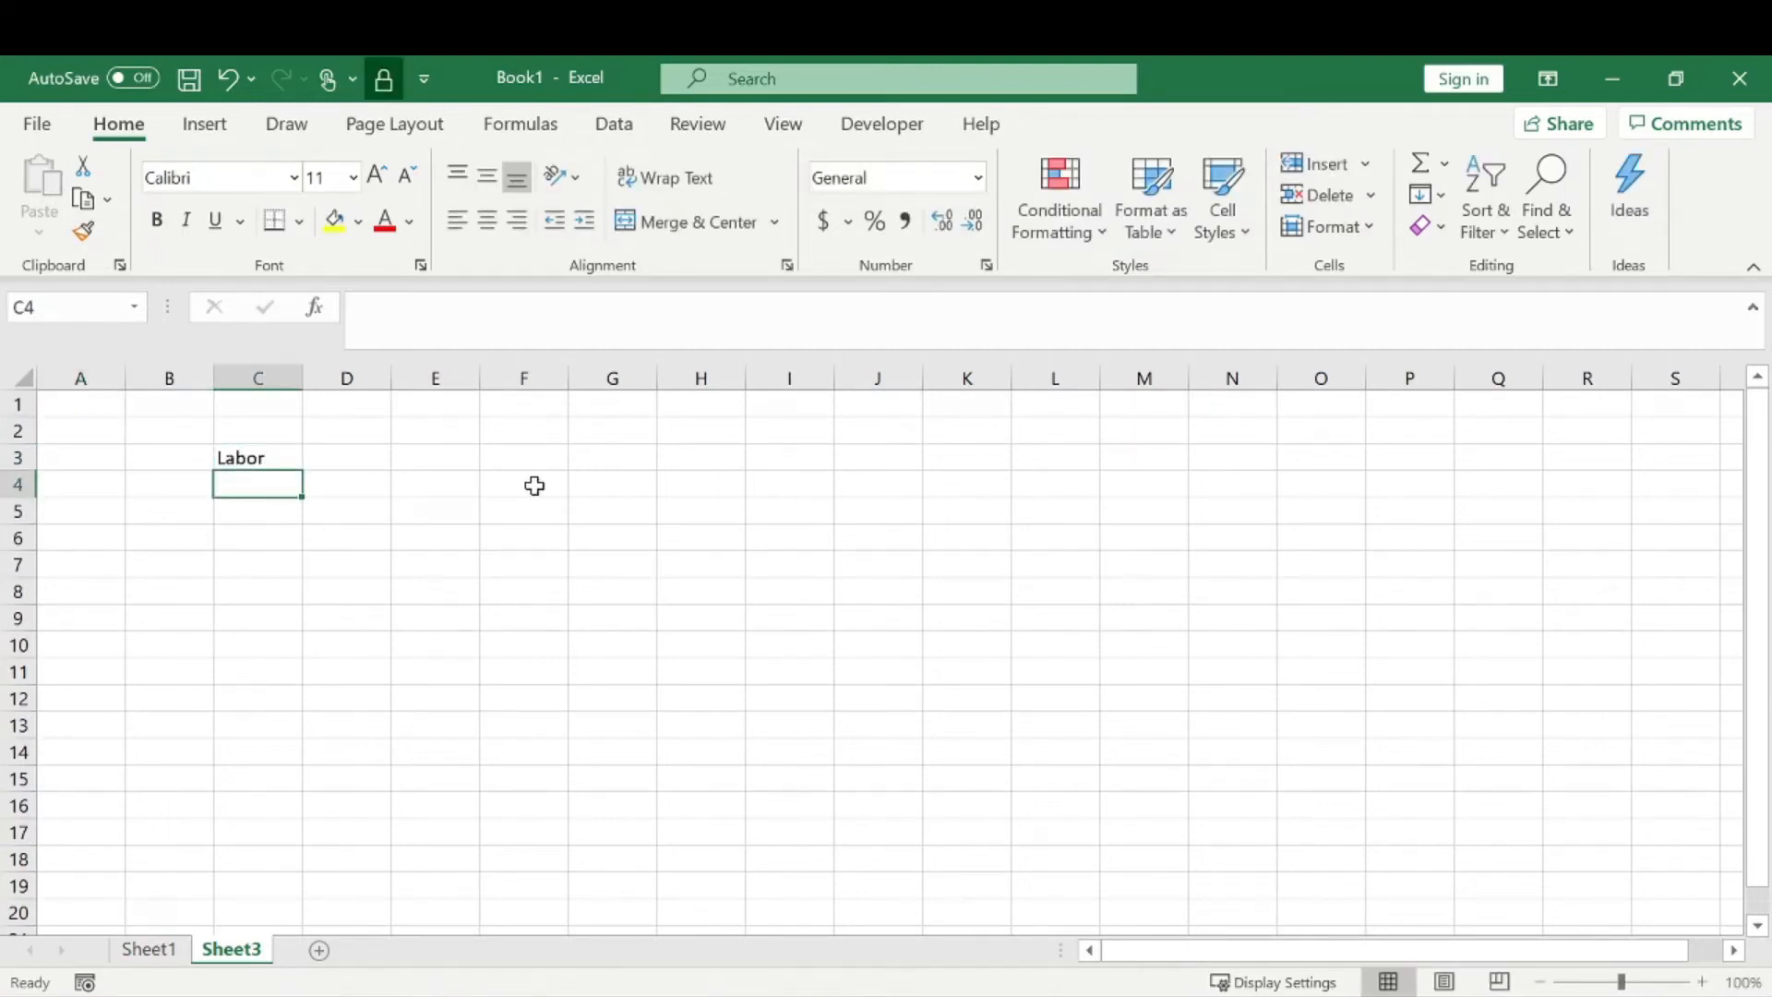
# - Enter 15 in C4 under the Labor heading and format it as Accounting with no decimal places
pyautogui.write('15')
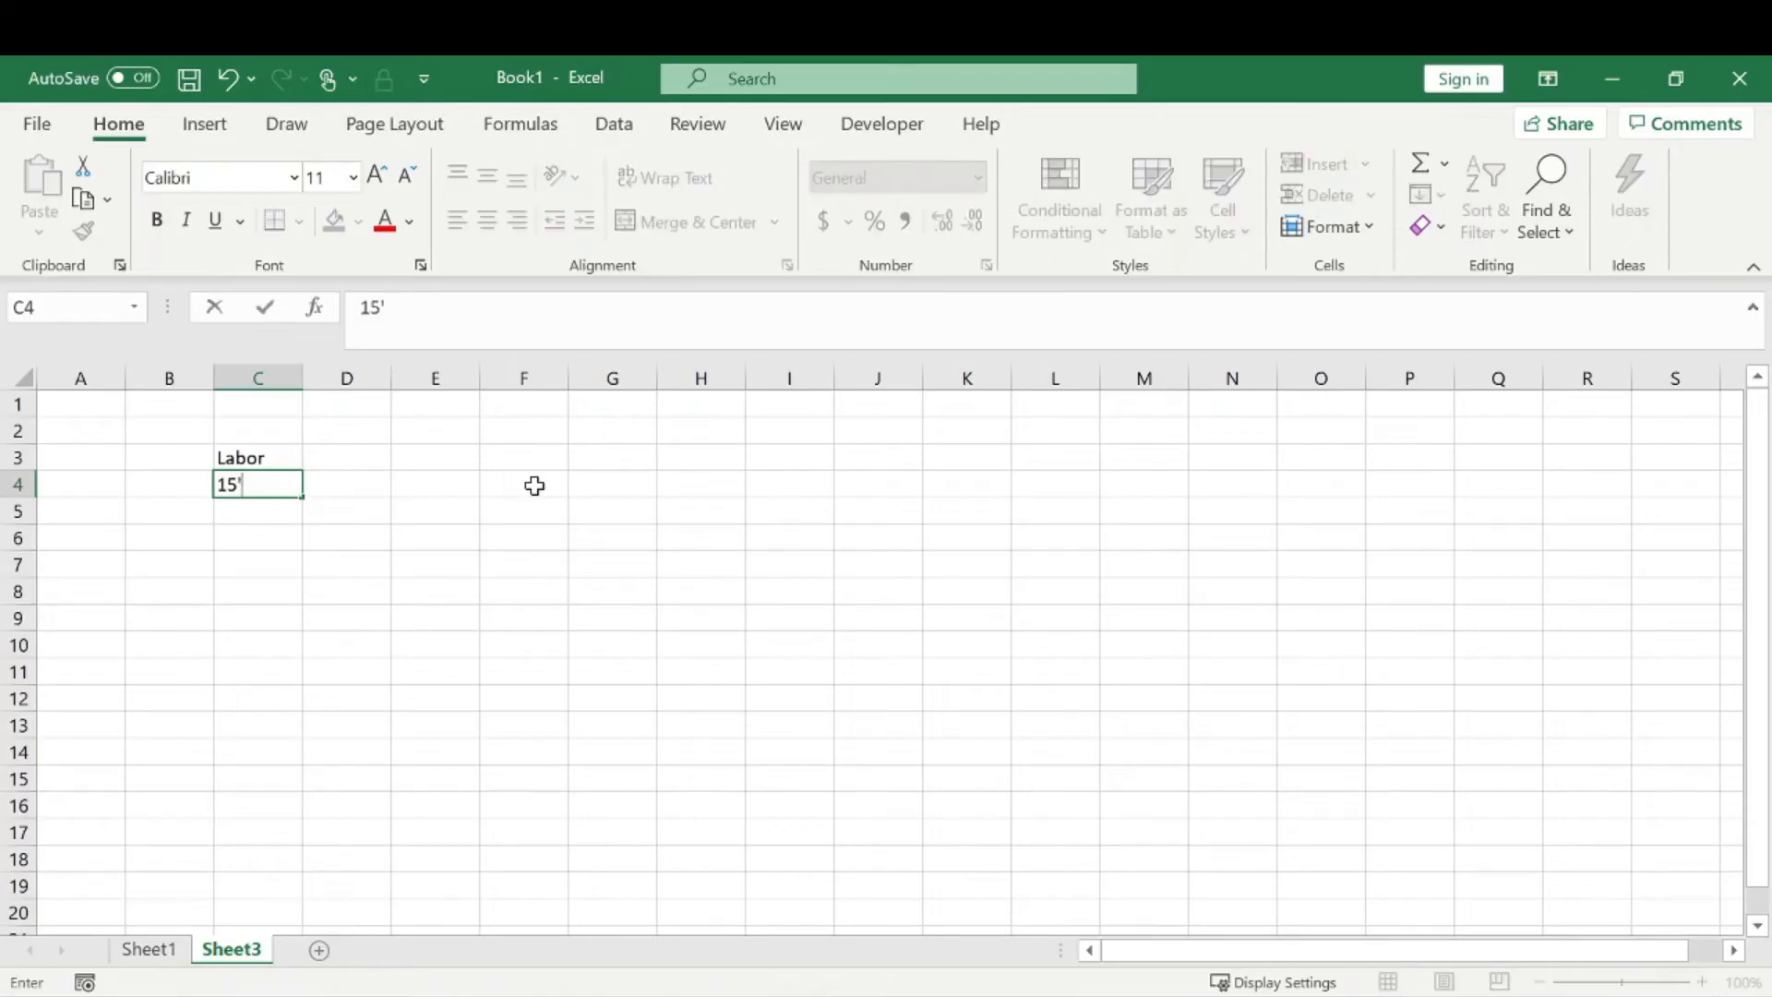
pyautogui.press('Return')
pyautogui.click(244, 484)
pyautogui.click(977, 177)
pyautogui.click(984, 420)
pyautogui.click(971, 221)
pyautogui.click(972, 222)
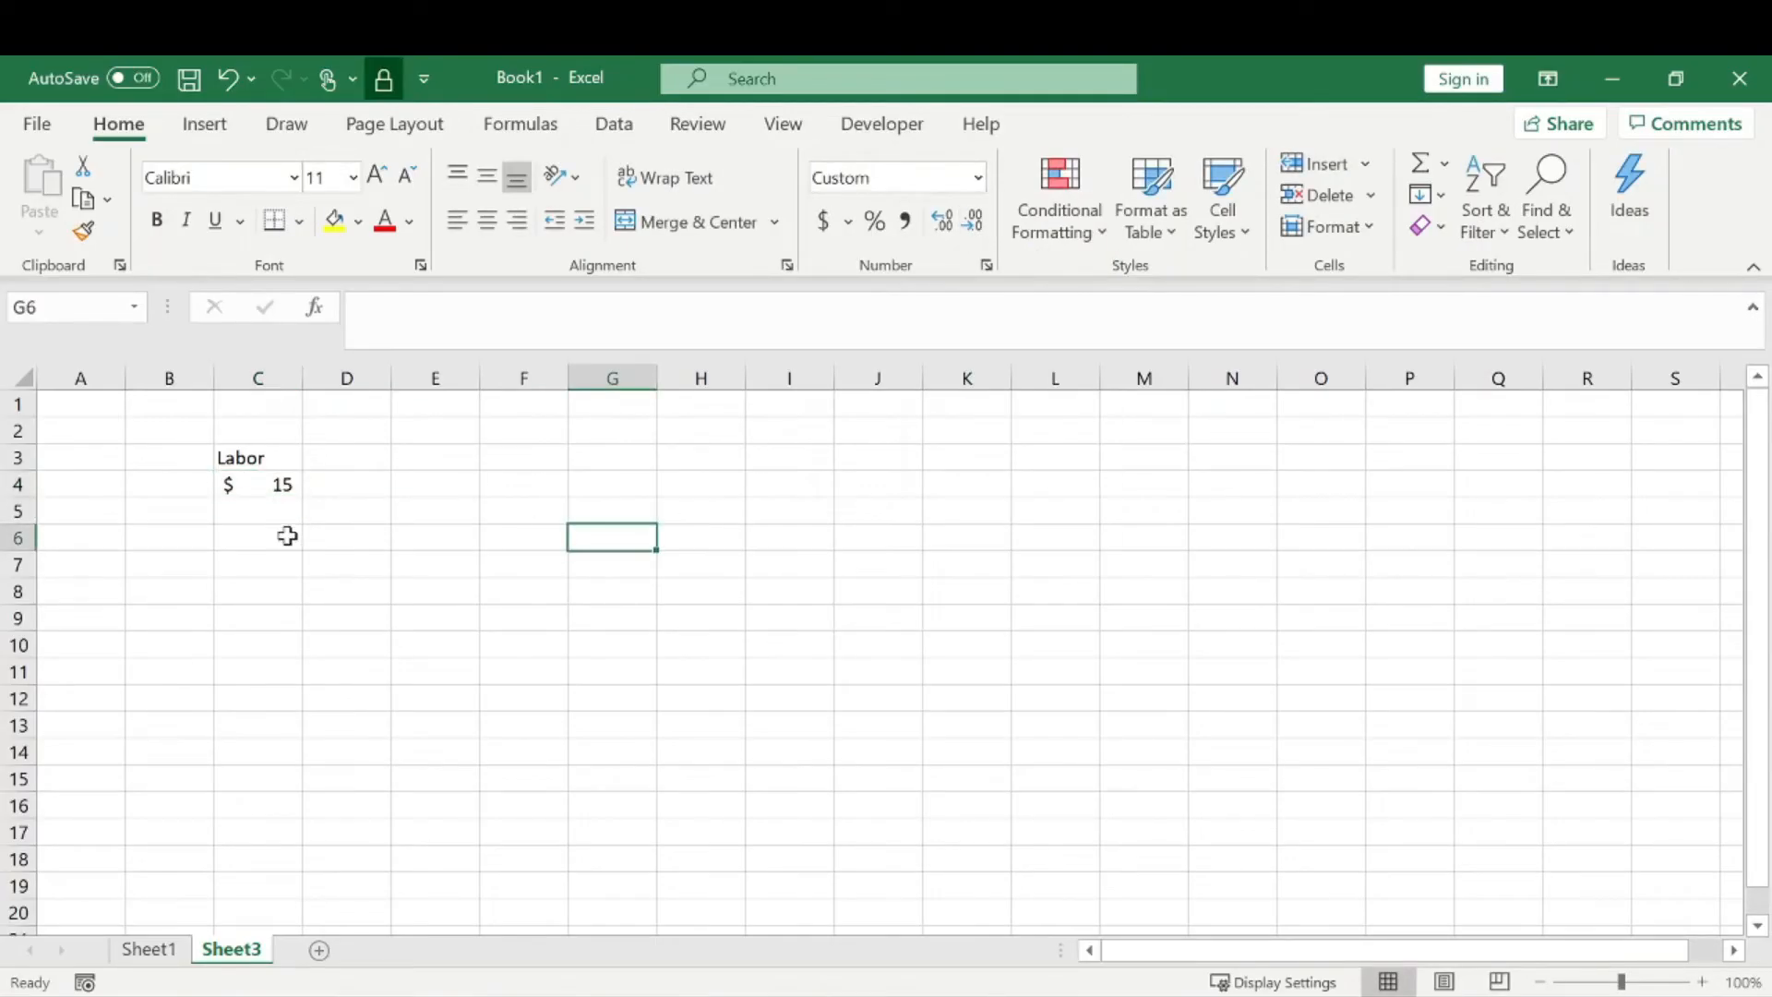
pyautogui.press('Down')
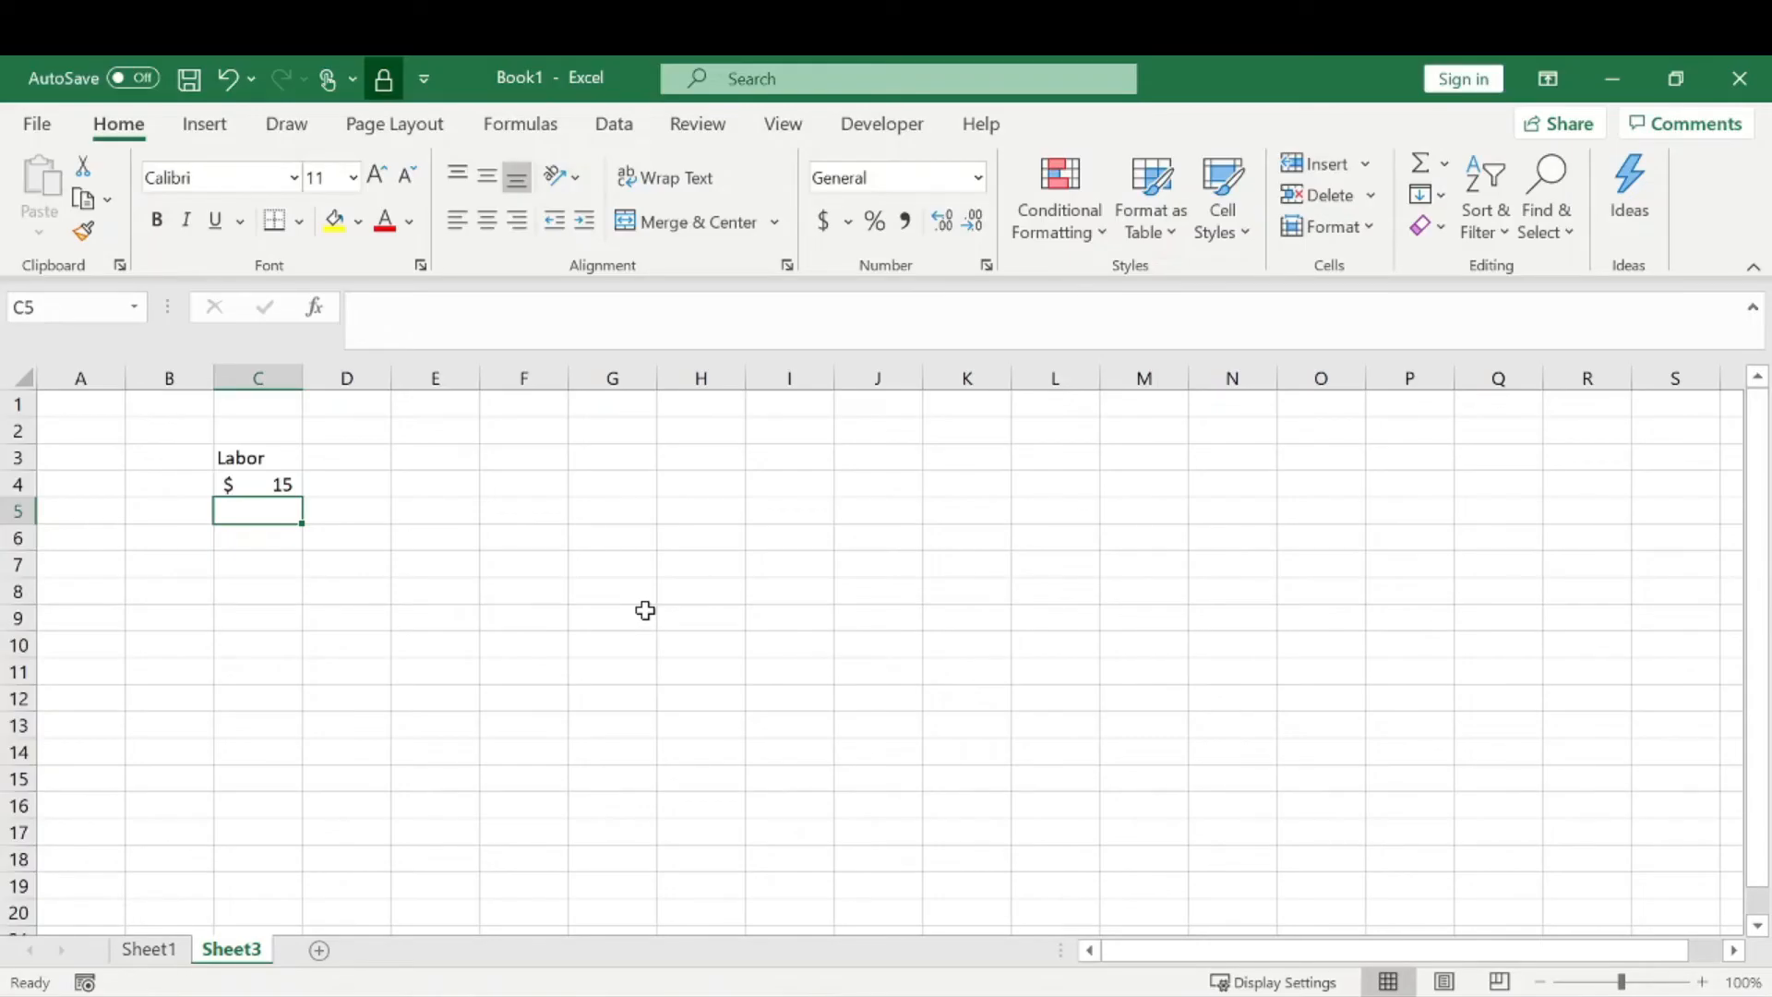
# - Enter =48*2 in C5 below the 15 in the Labor column
pyautogui.write('=94')
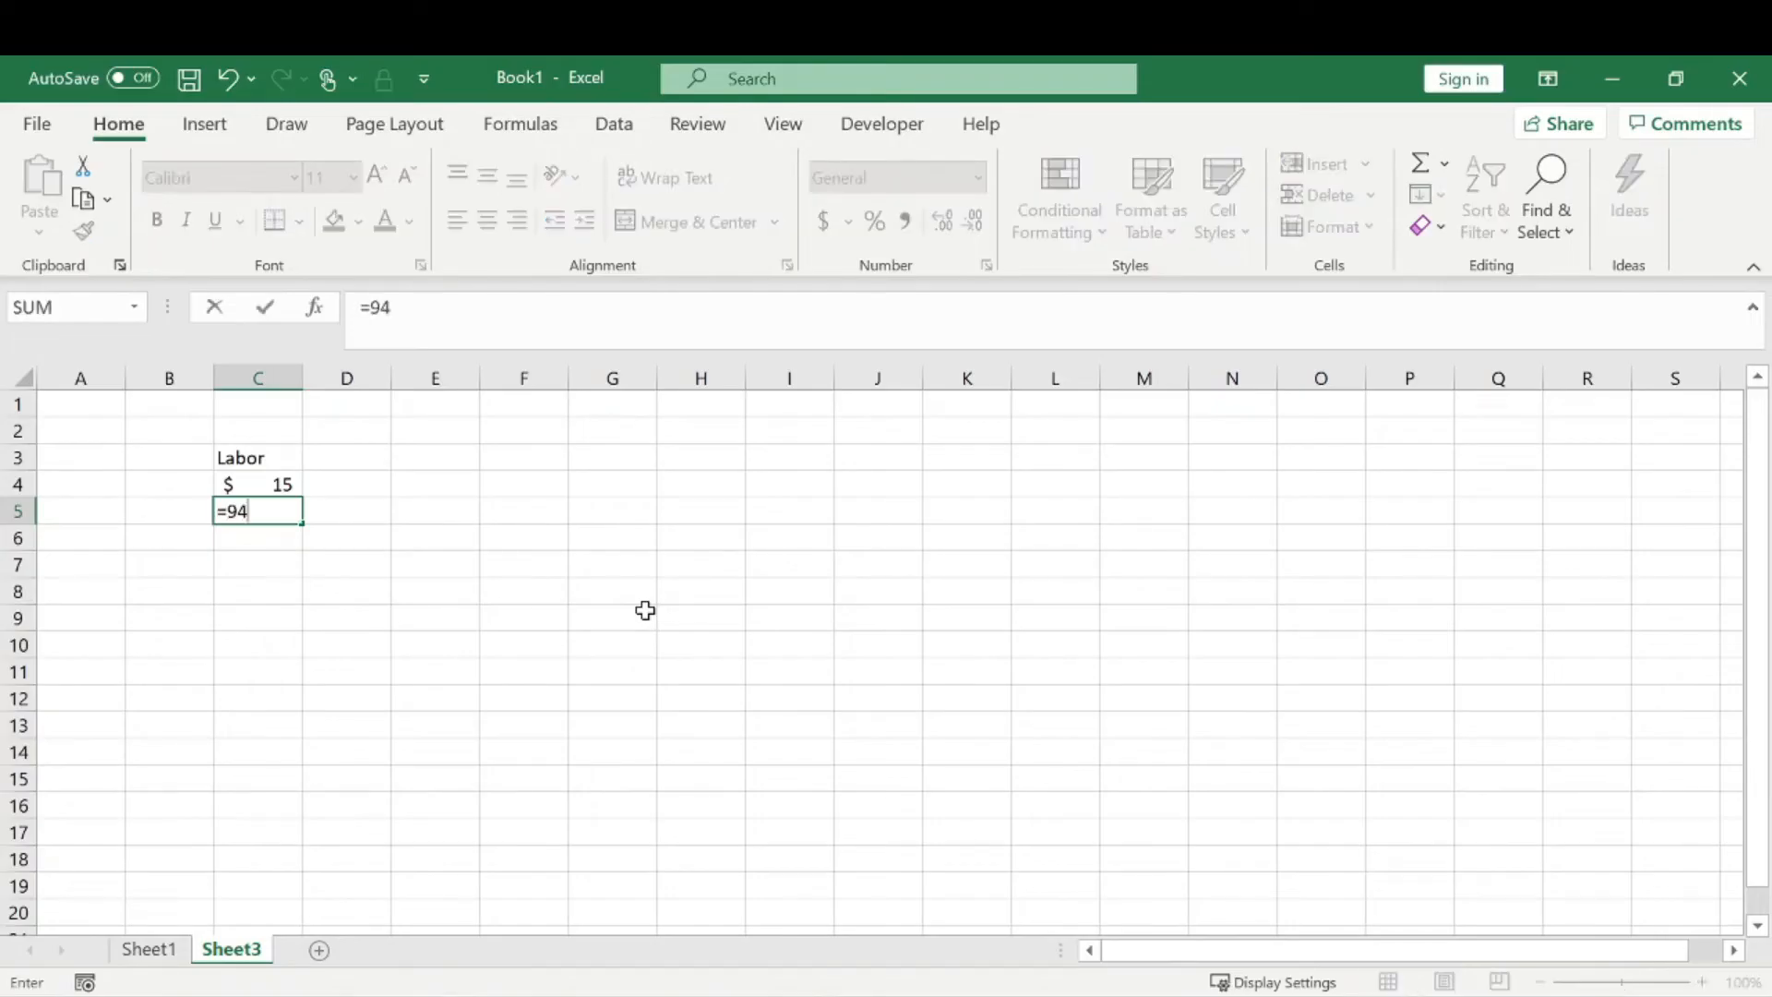
pyautogui.press('BackSpace')
pyautogui.press('BackSpace')
pyautogui.write('48*2')
pyautogui.press('Return')
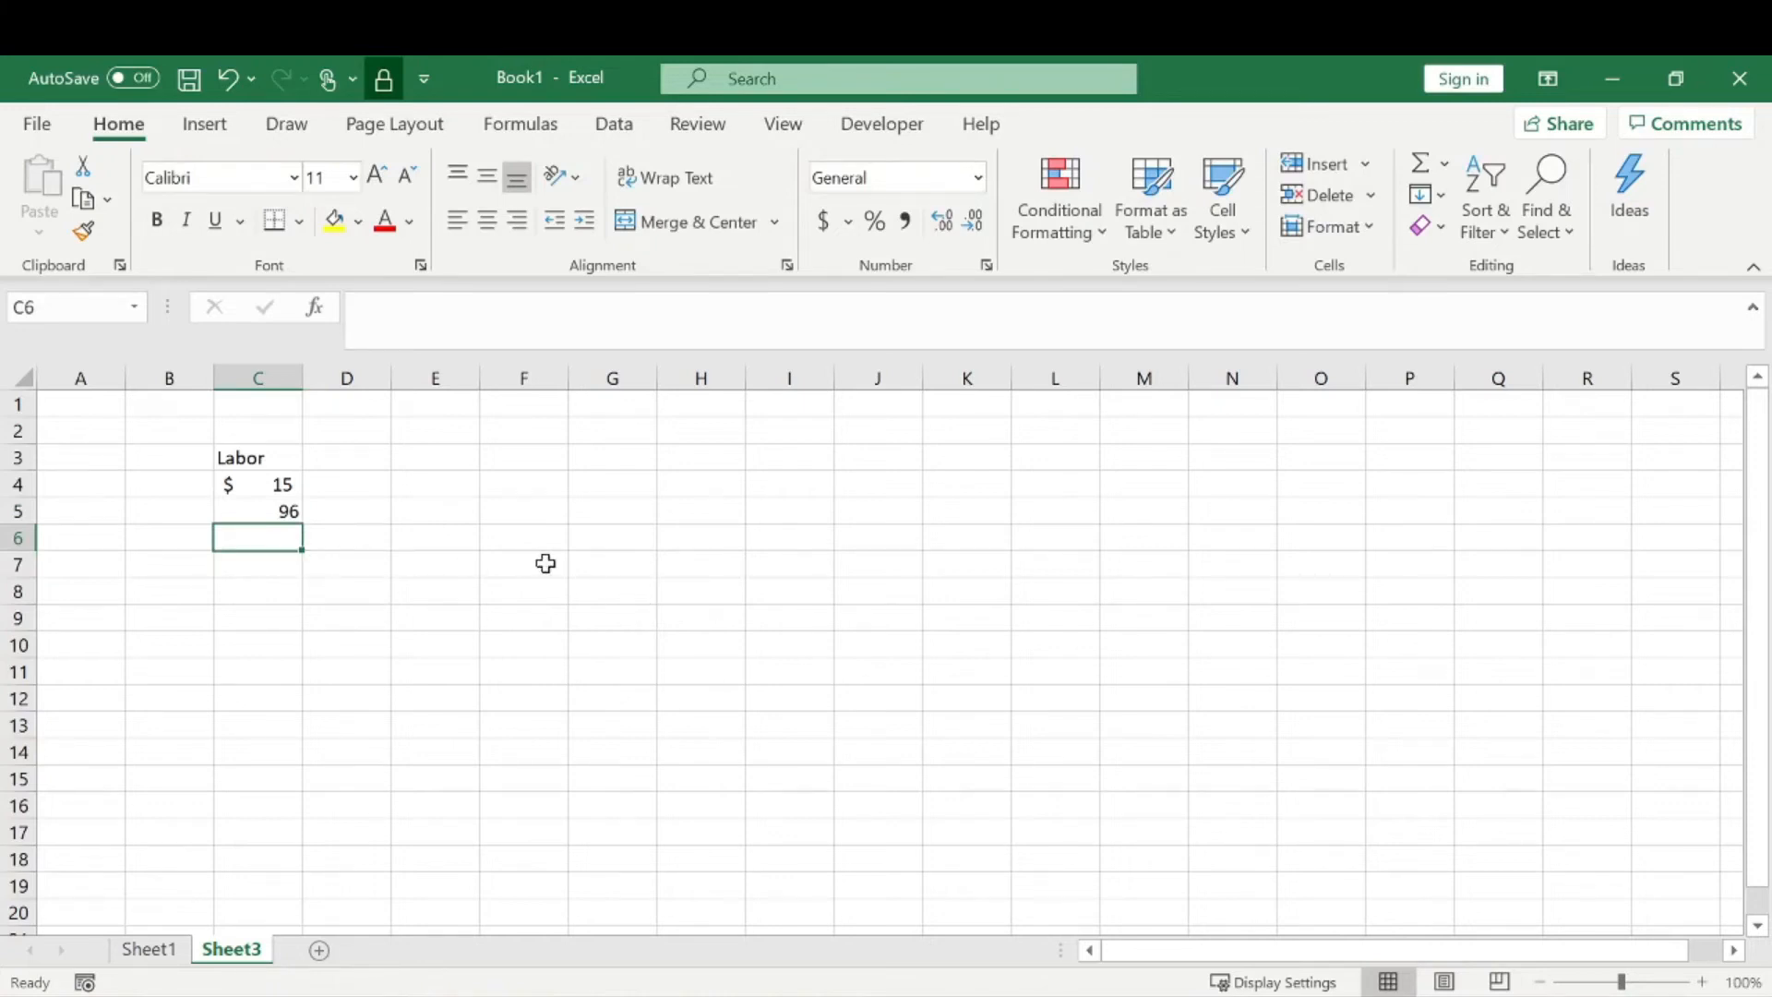
# - Enter the formula =C4*C5 in C6 to multiply the labor rate by the hours
pyautogui.write('=')
pyautogui.press('Up')
pyautogui.press('Up')
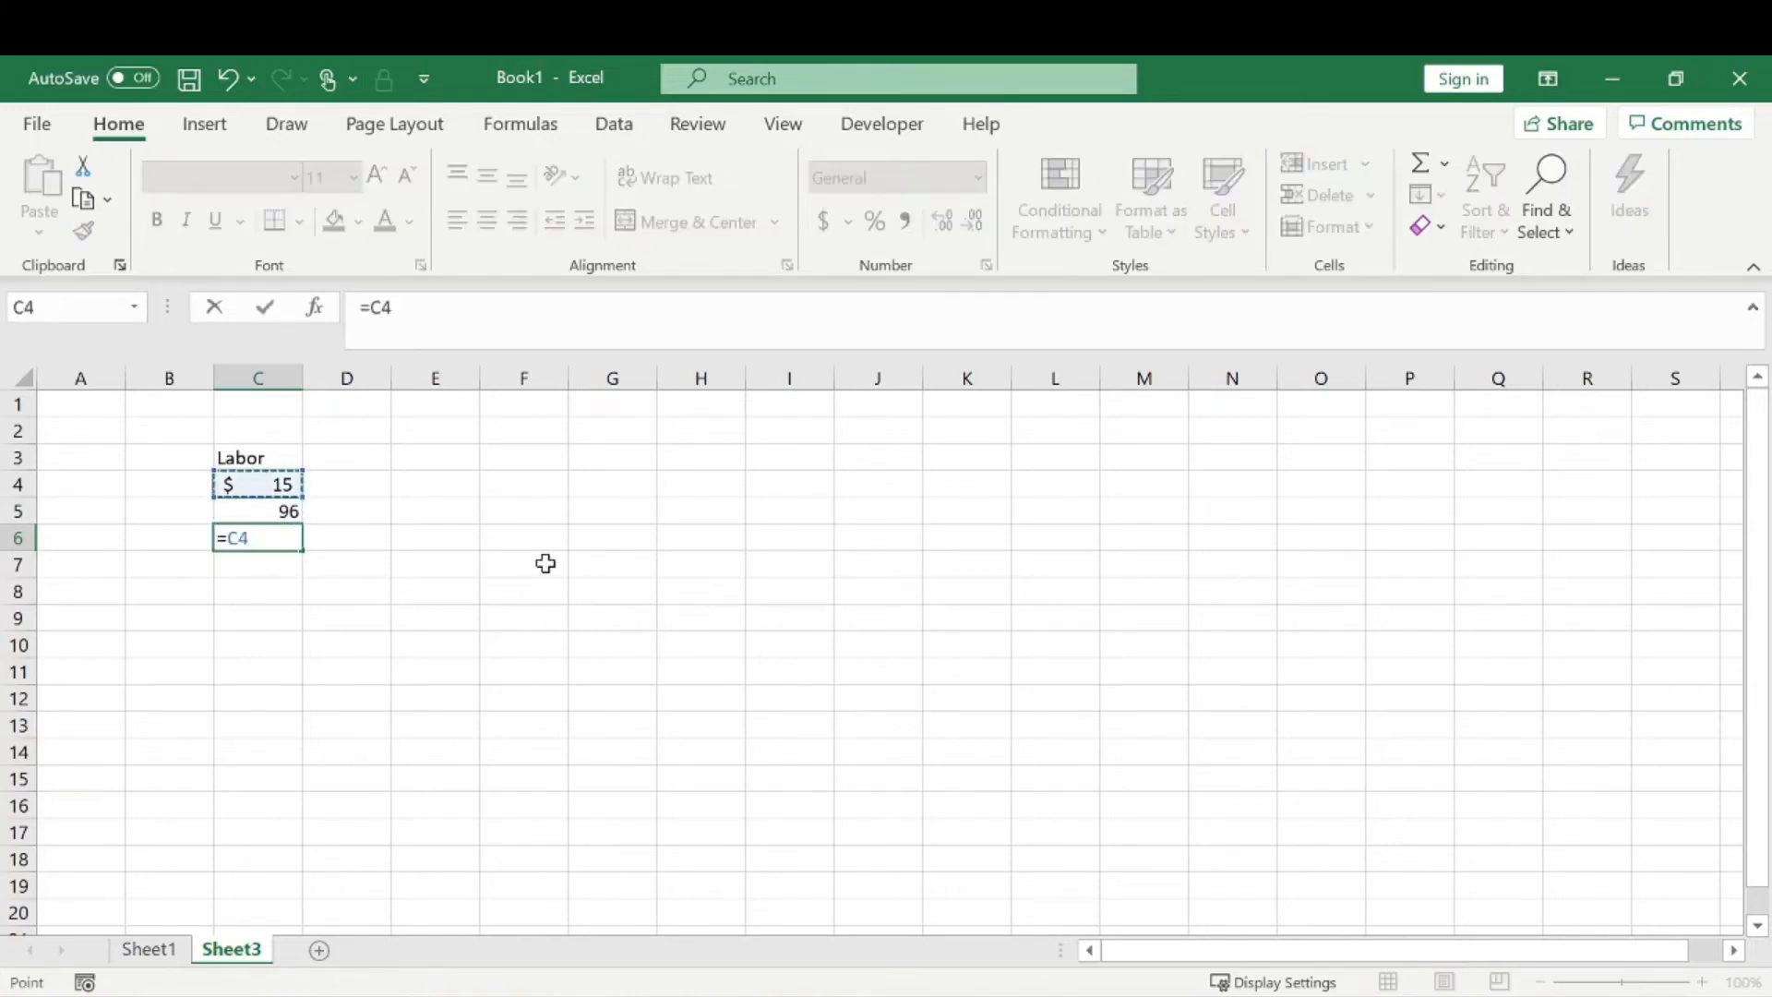
pyautogui.write('*')
pyautogui.press('Up')
pyautogui.press('Up')
pyautogui.press('Down')
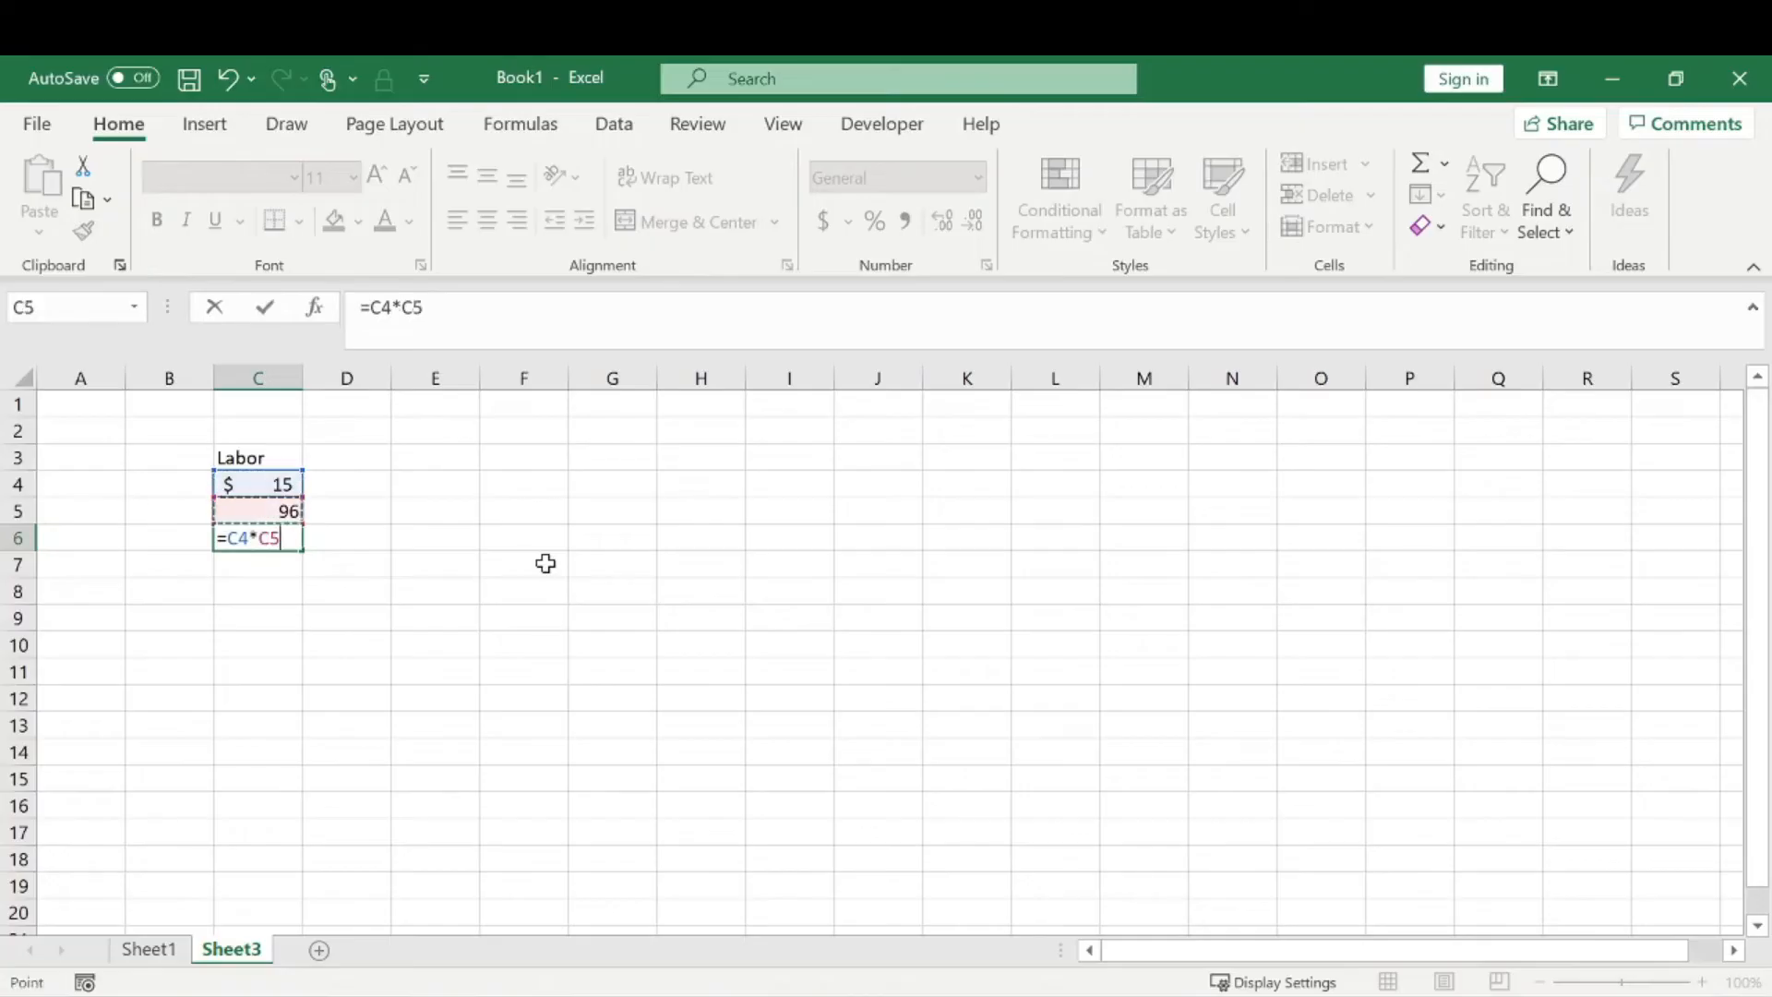
pyautogui.press('Return')
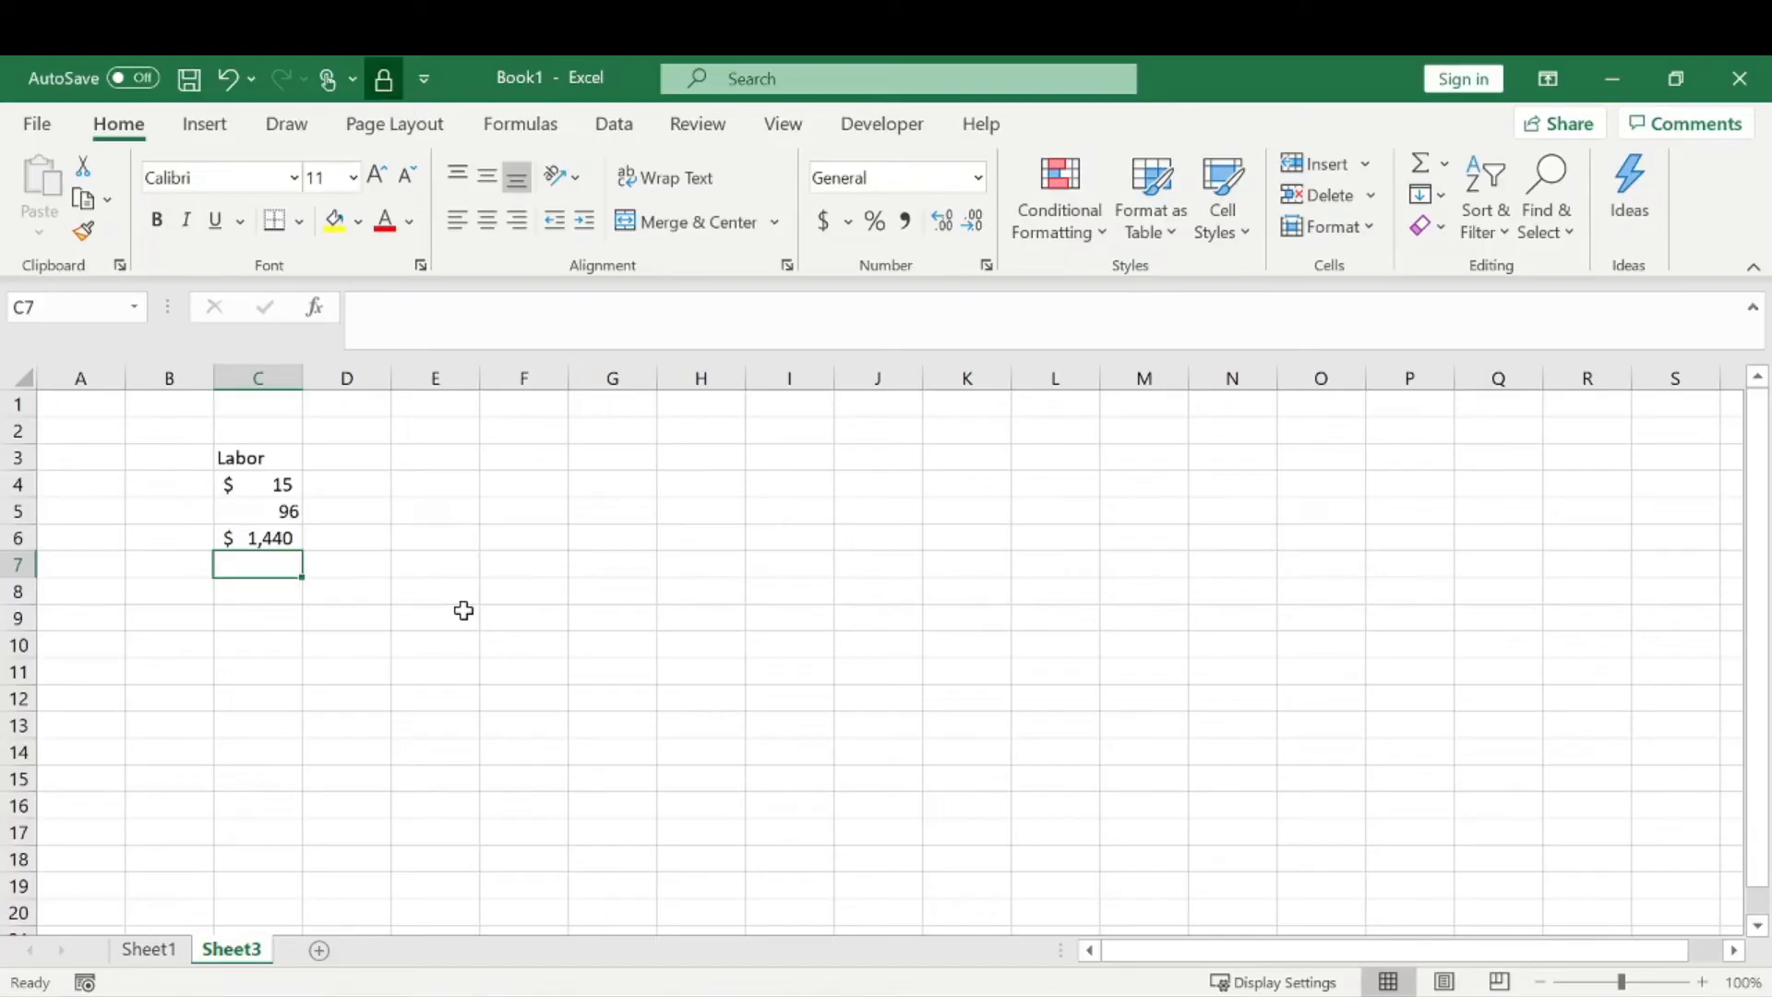
# - Enter =C6*4 in C7 to calculate the monthly labor cost
pyautogui.write('=')
pyautogui.press('Up')
pyautogui.write('*')
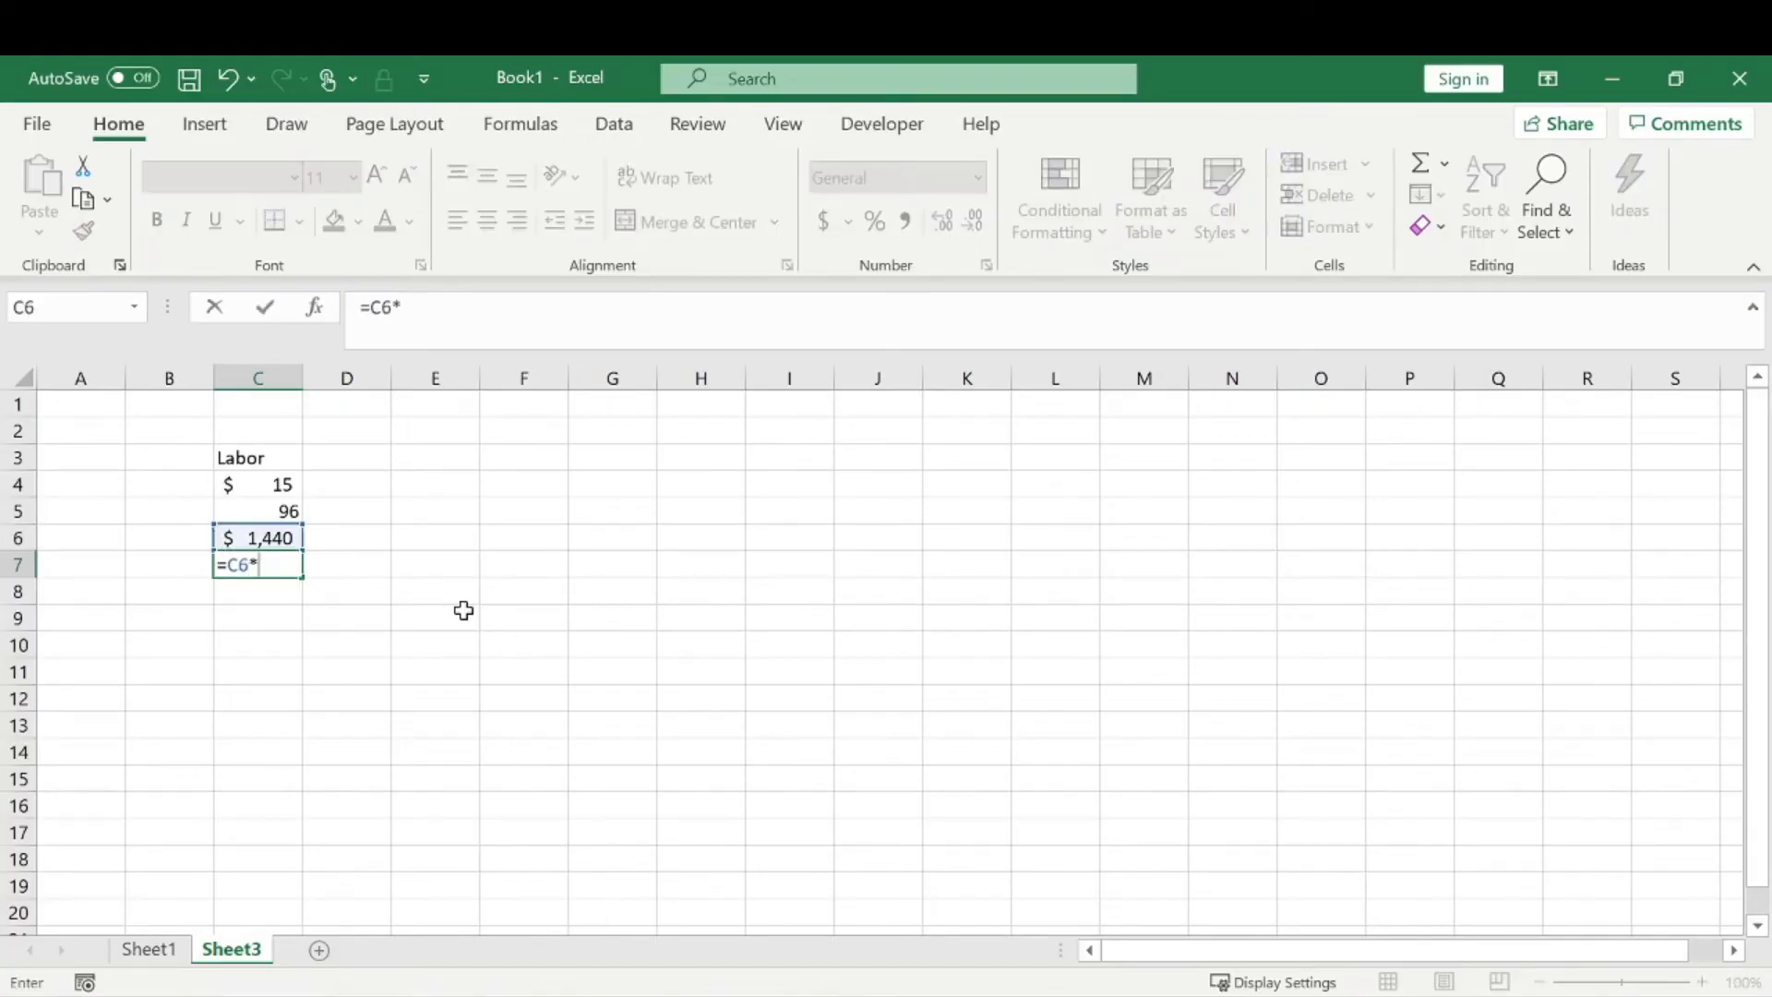
pyautogui.write('4')
pyautogui.press('Return')
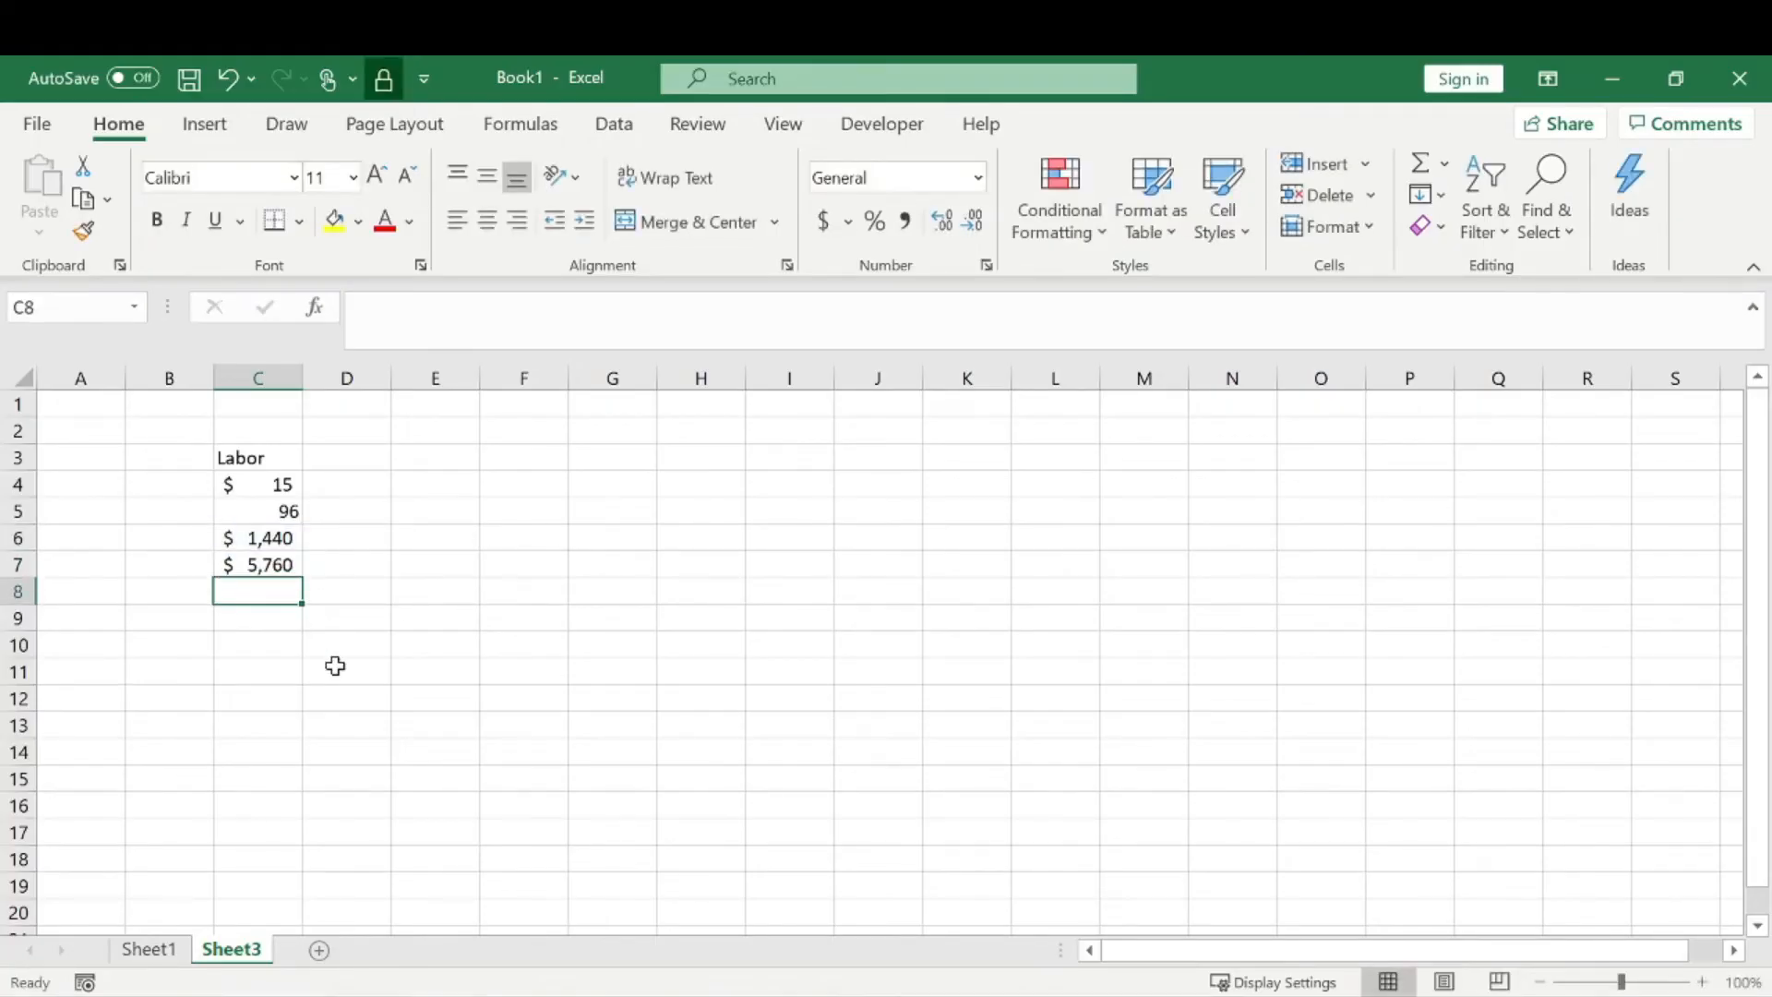
# - Link the Month 1 Labor expense in D39 of Sheet1 to the monthly labor cost in C7 of Sheet3
pyautogui.click(152, 950)
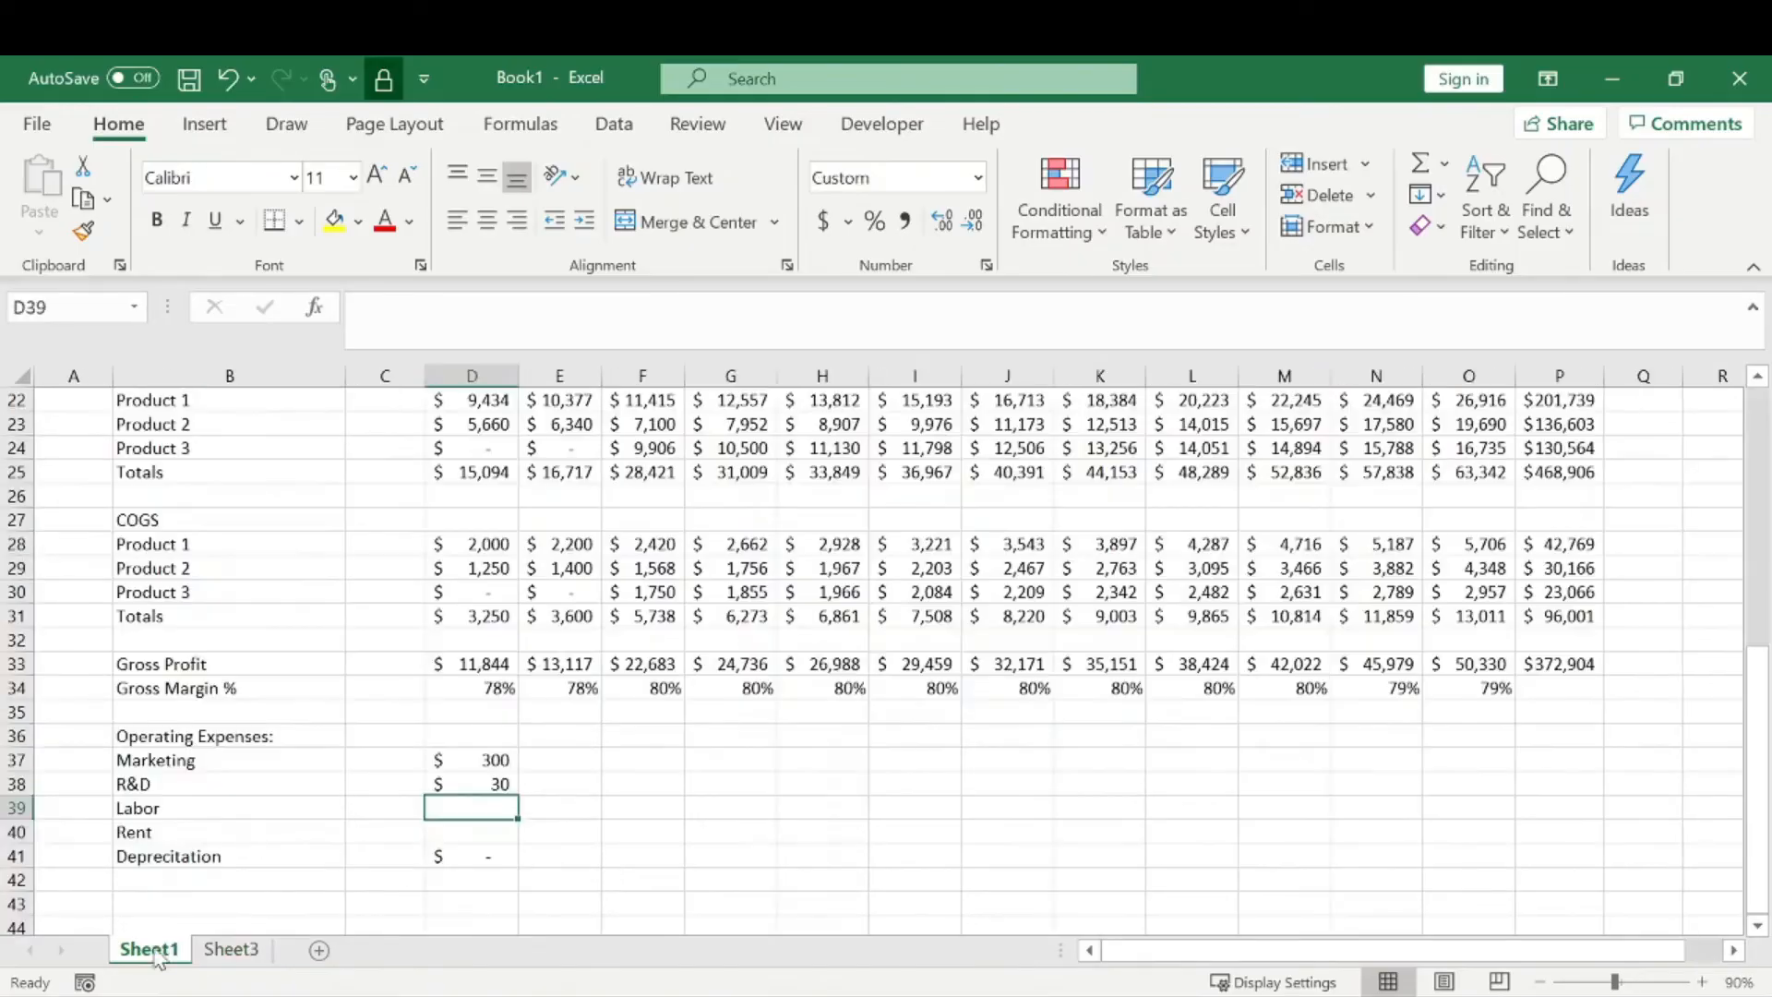
pyautogui.click(512, 812)
pyautogui.write('=')
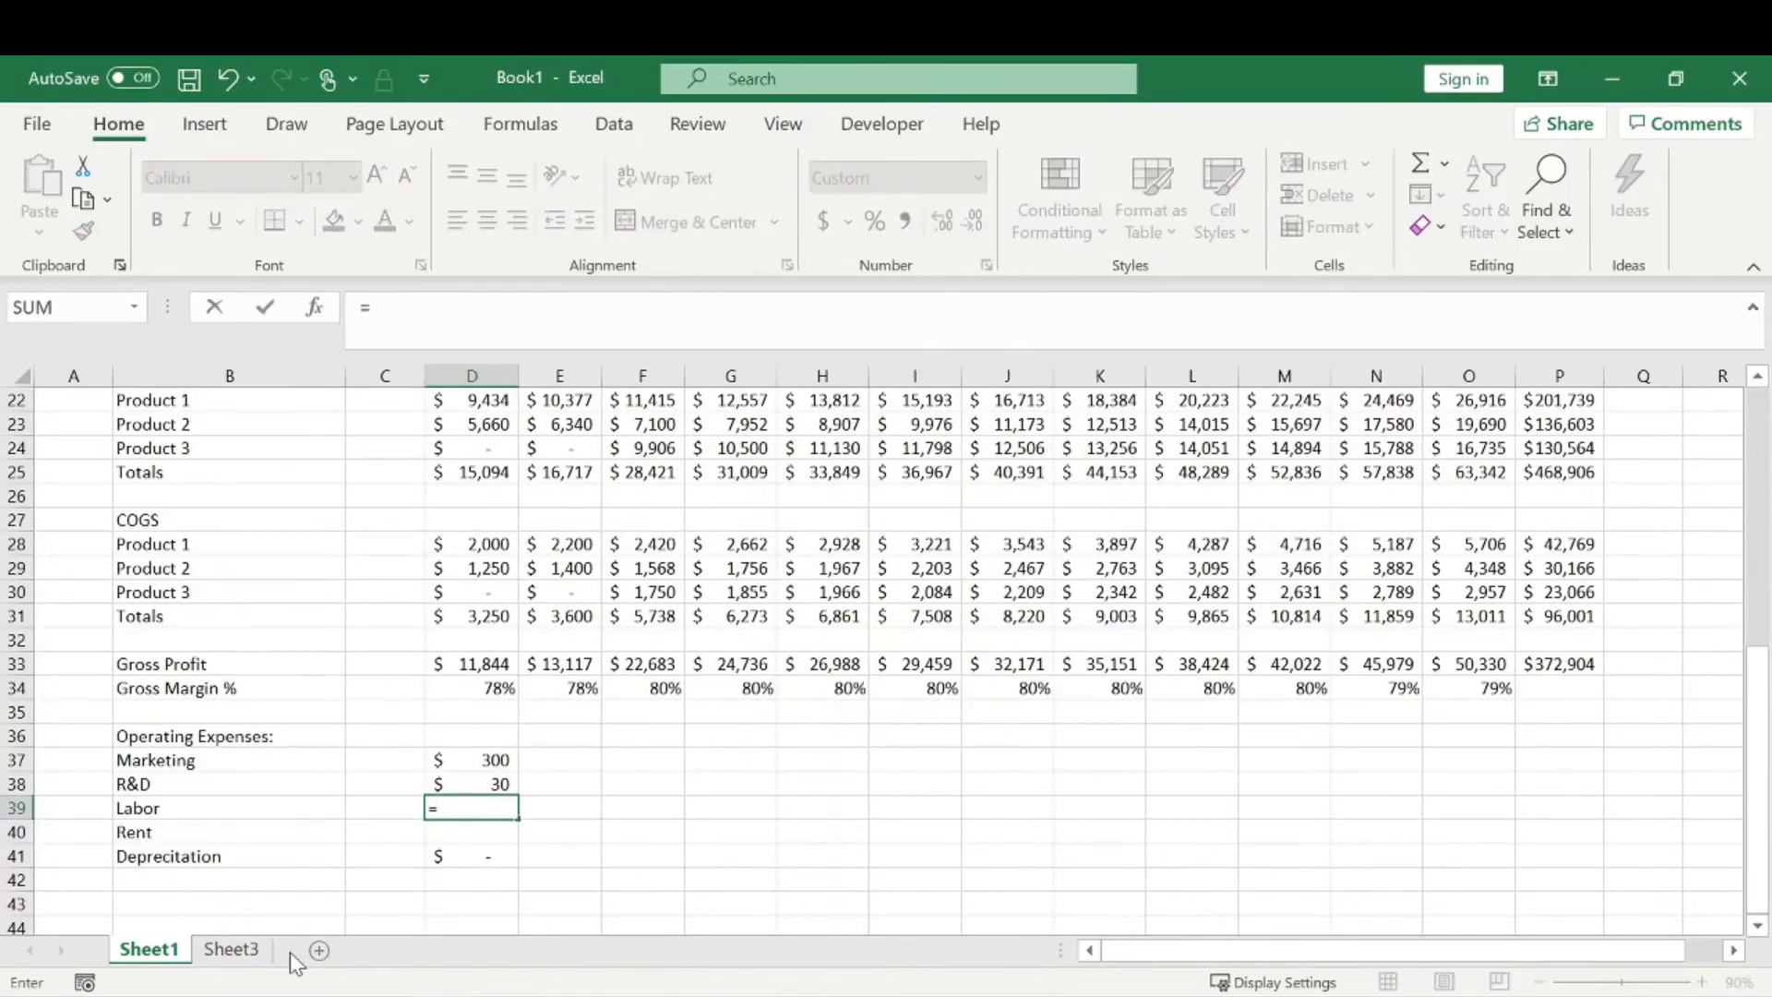
pyautogui.click(230, 950)
pyautogui.click(257, 562)
pyautogui.press('Return')
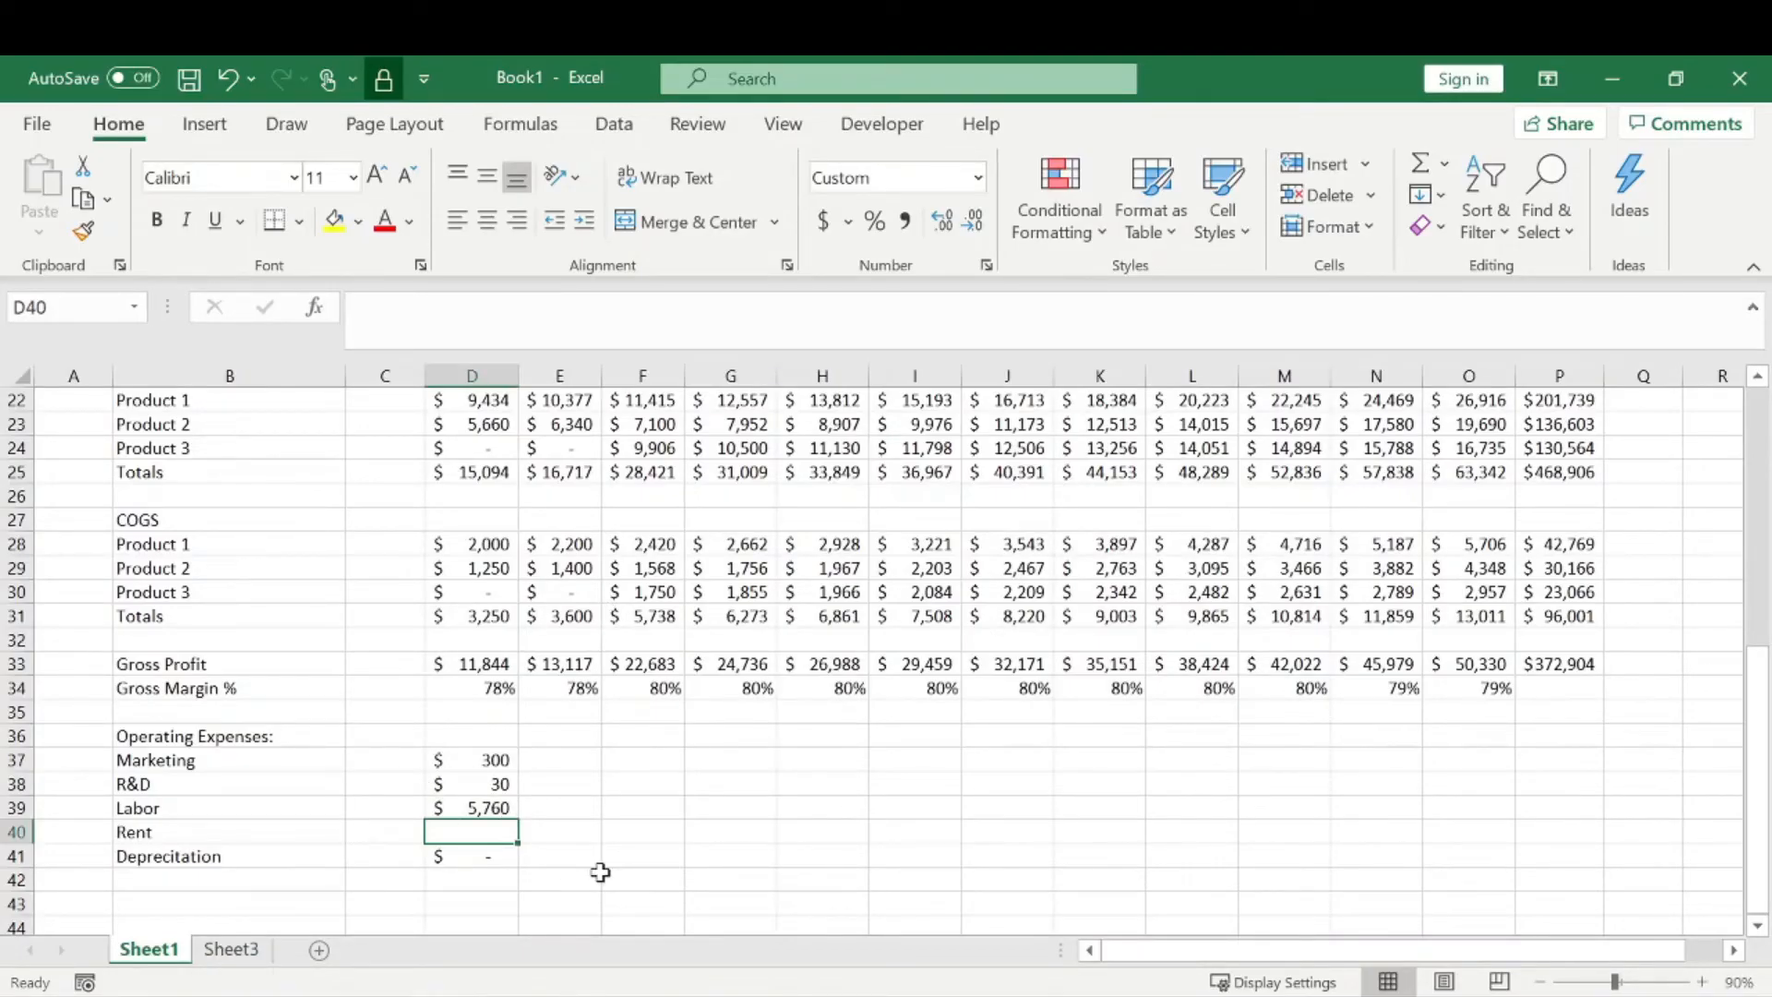
# - Set the Month 1 Rent expense in D40 to 1,000
pyautogui.write('100')
pyautogui.press('Return')
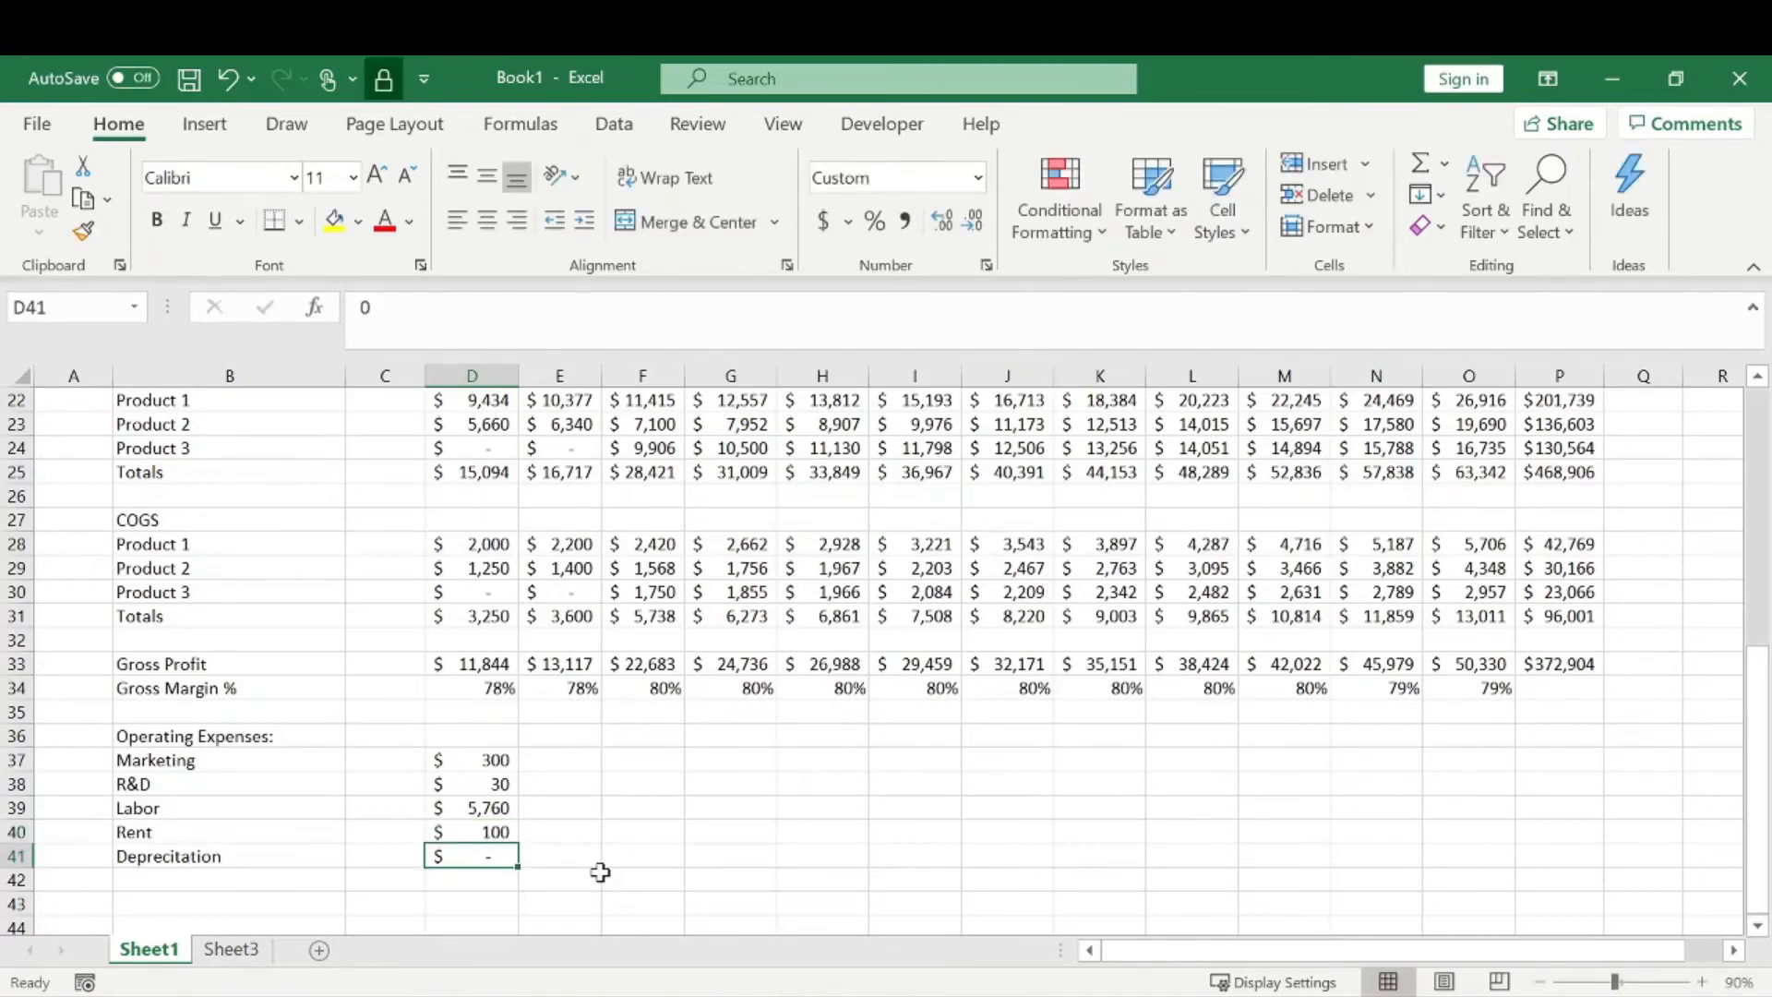
pyautogui.press('Up')
pyautogui.write('10000')
pyautogui.press('Return')
pyautogui.press('Up')
pyautogui.press('F2')
pyautogui.press('BackSpace')
pyautogui.press('Return')
# - Enter a growth rate of 5% in C37 beside the Marketing label
pyautogui.click(459, 752)
pyautogui.click(386, 759)
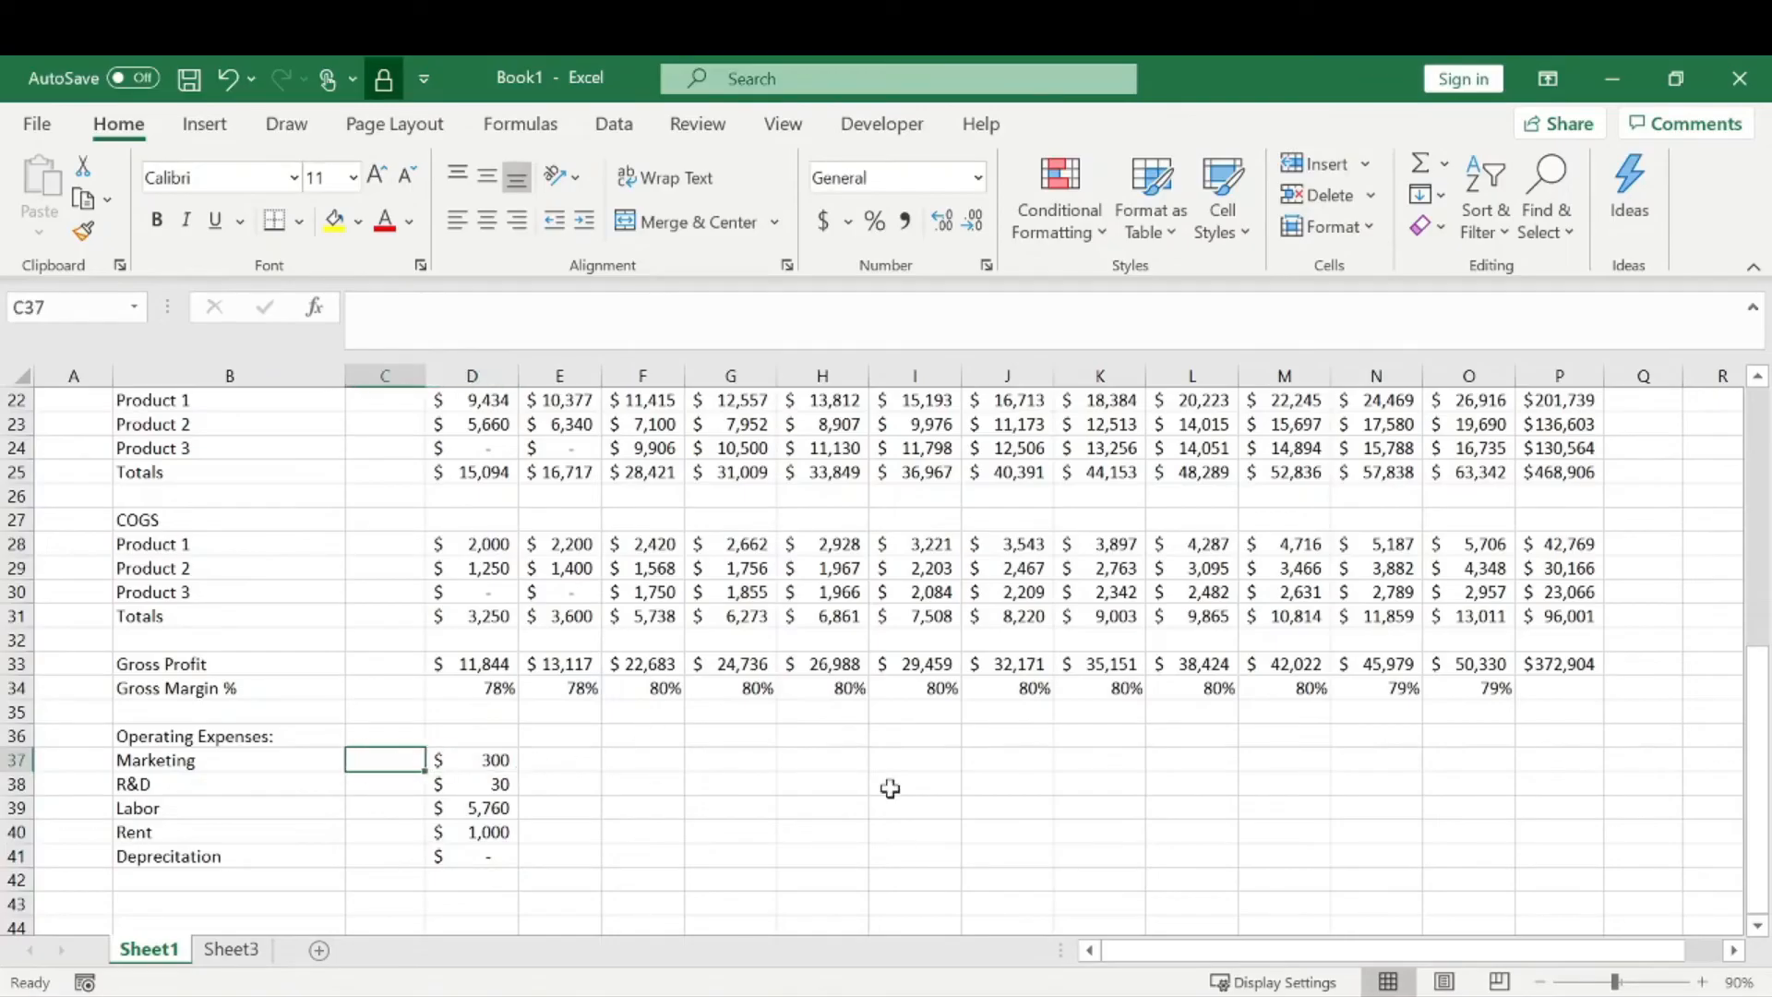
pyautogui.write('5%')
pyautogui.press('Return')
# - Enter =D37*$C$37 in E37 for the Month 2 Marketing expense, with an absolute reference to the growth rate
pyautogui.press('Up')
pyautogui.press('Right')
pyautogui.press('Right')
pyautogui.write('=')
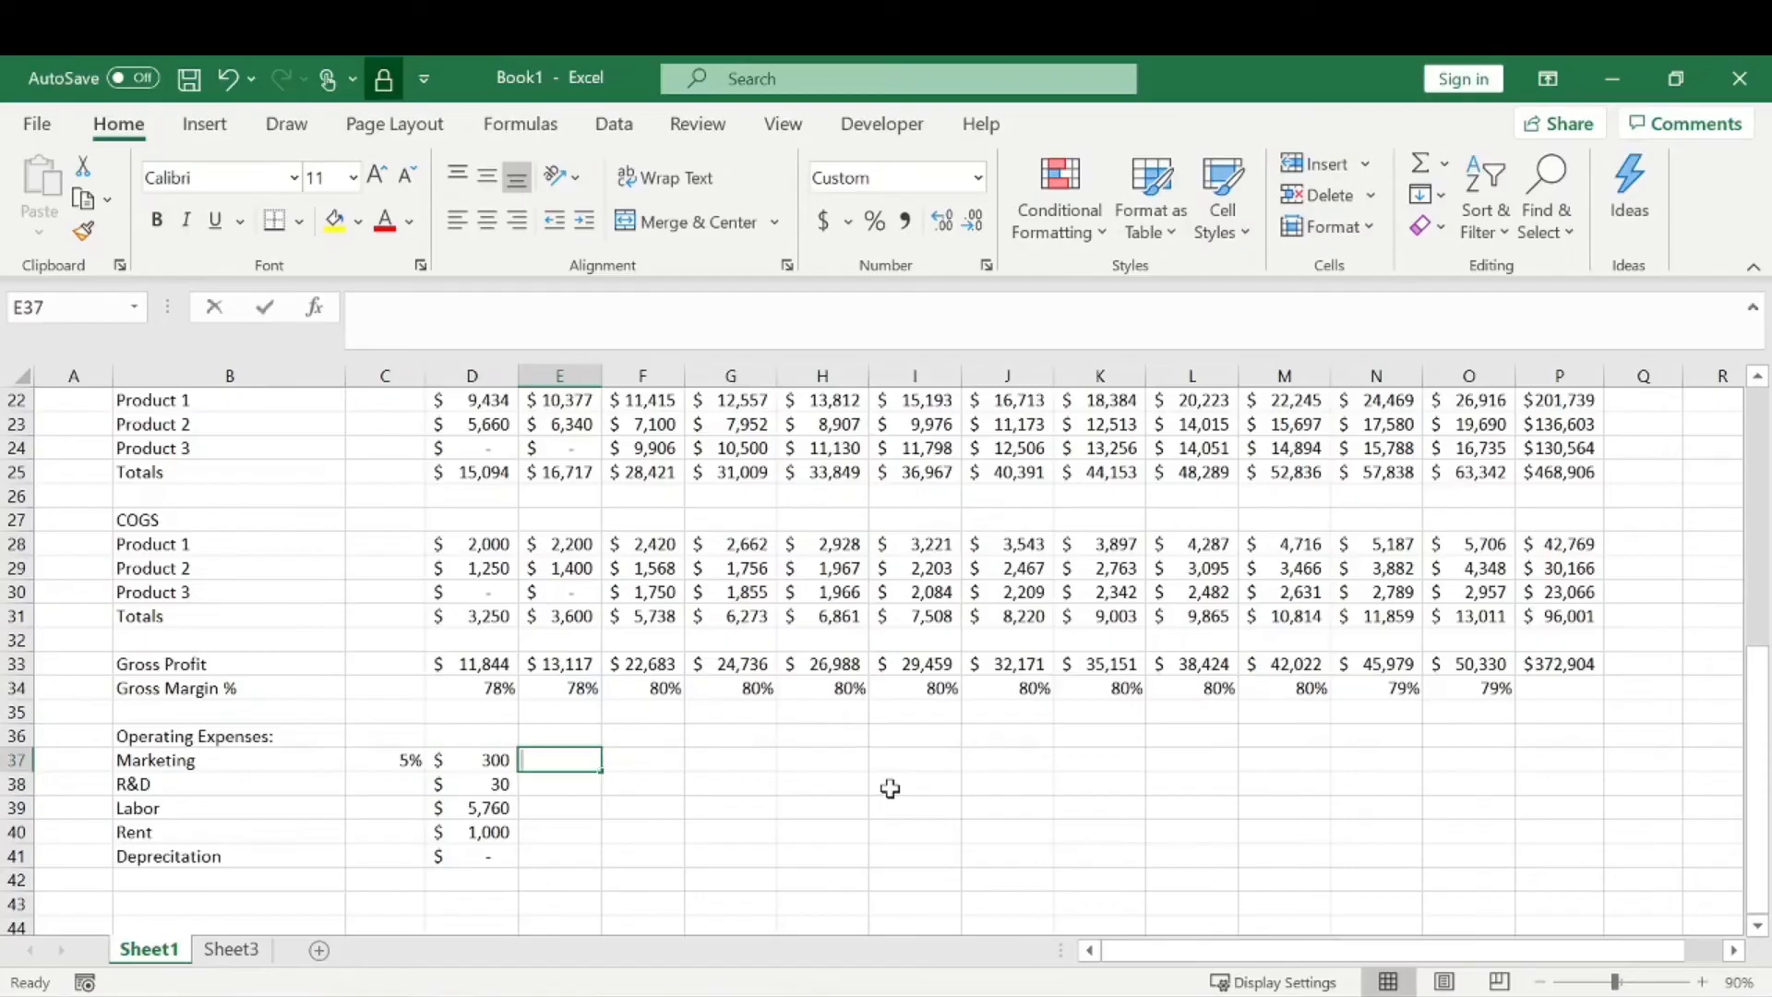
pyautogui.press('Left')
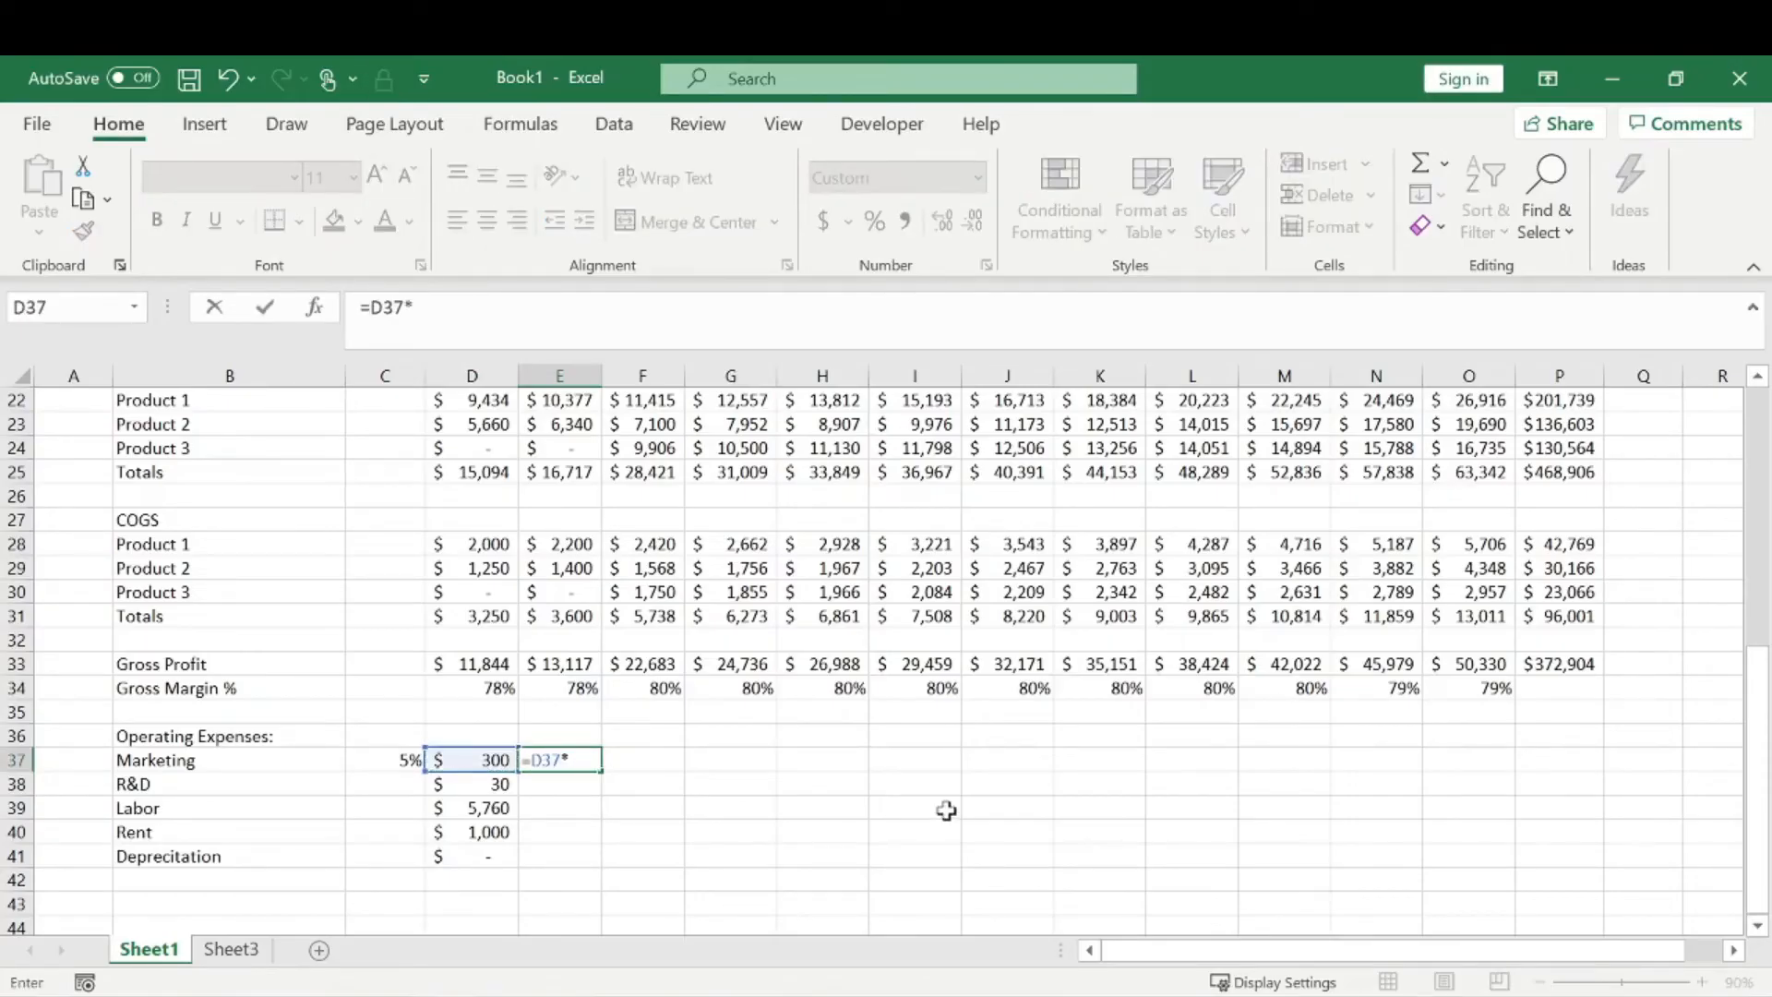
pyautogui.click(392, 759)
pyautogui.click(569, 759)
pyautogui.write('$C$37')
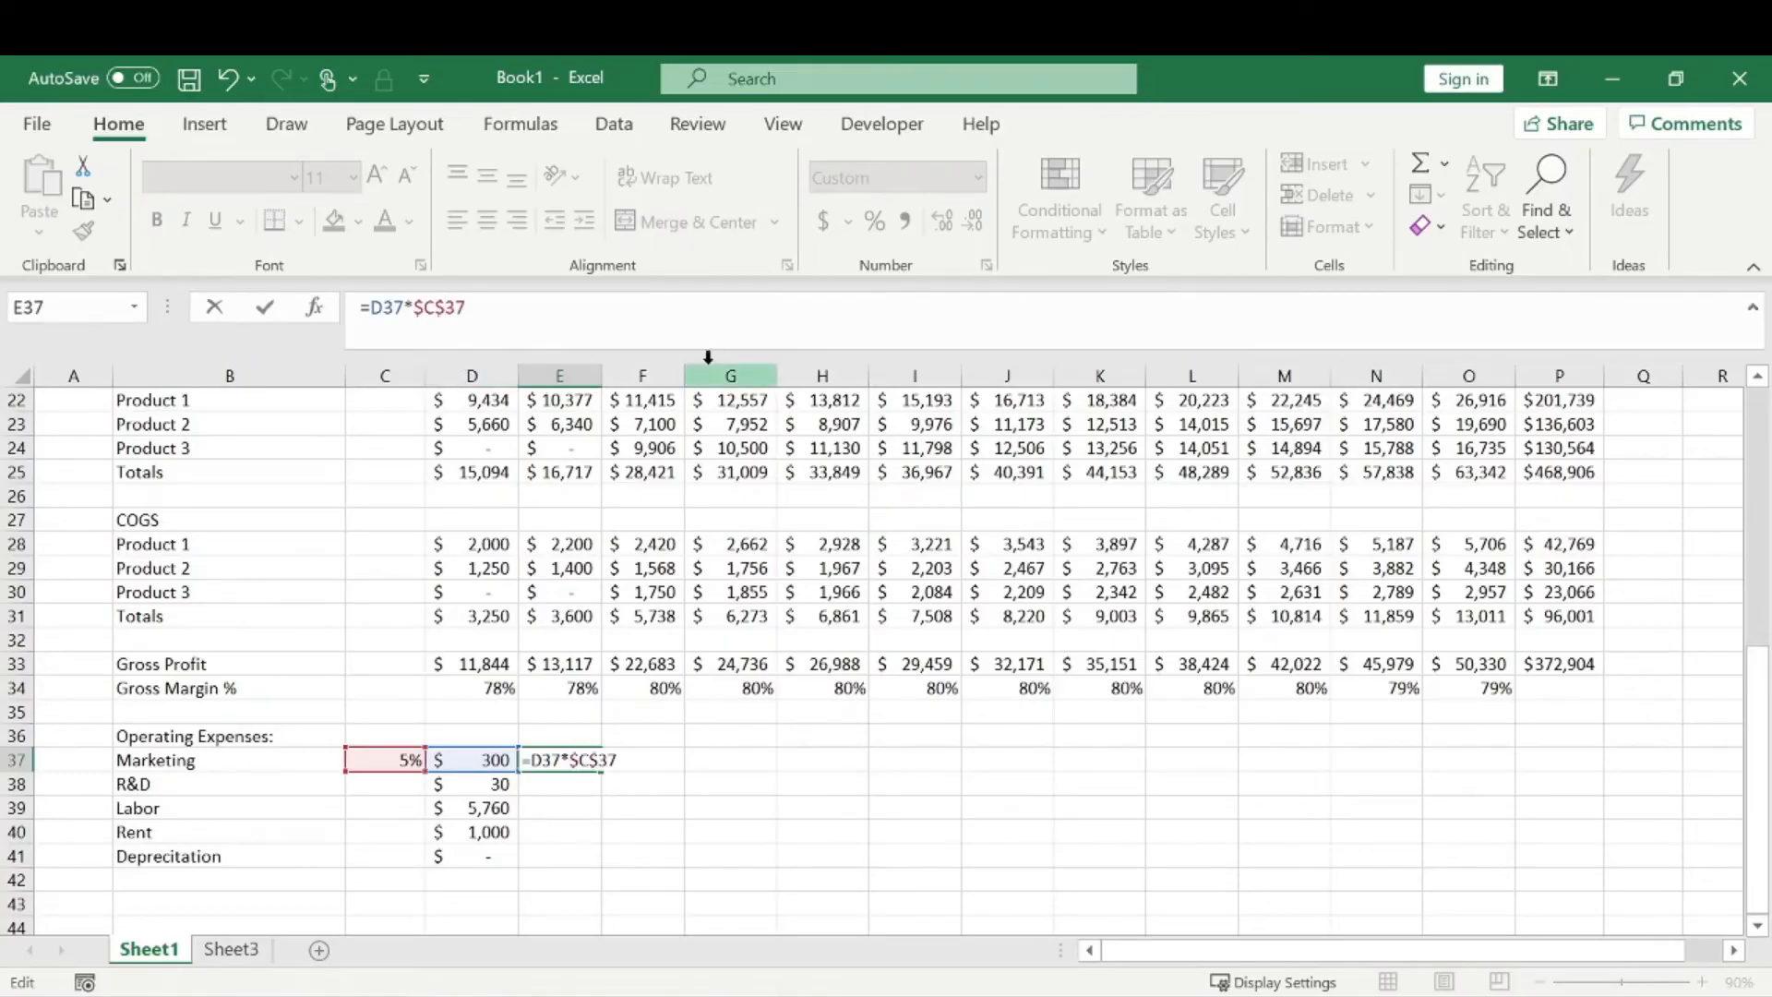
pyautogui.press('Return')
# - Correct the Marketing growth formula in E37 to =D37*(1+$C$37)
pyautogui.click(582, 757)
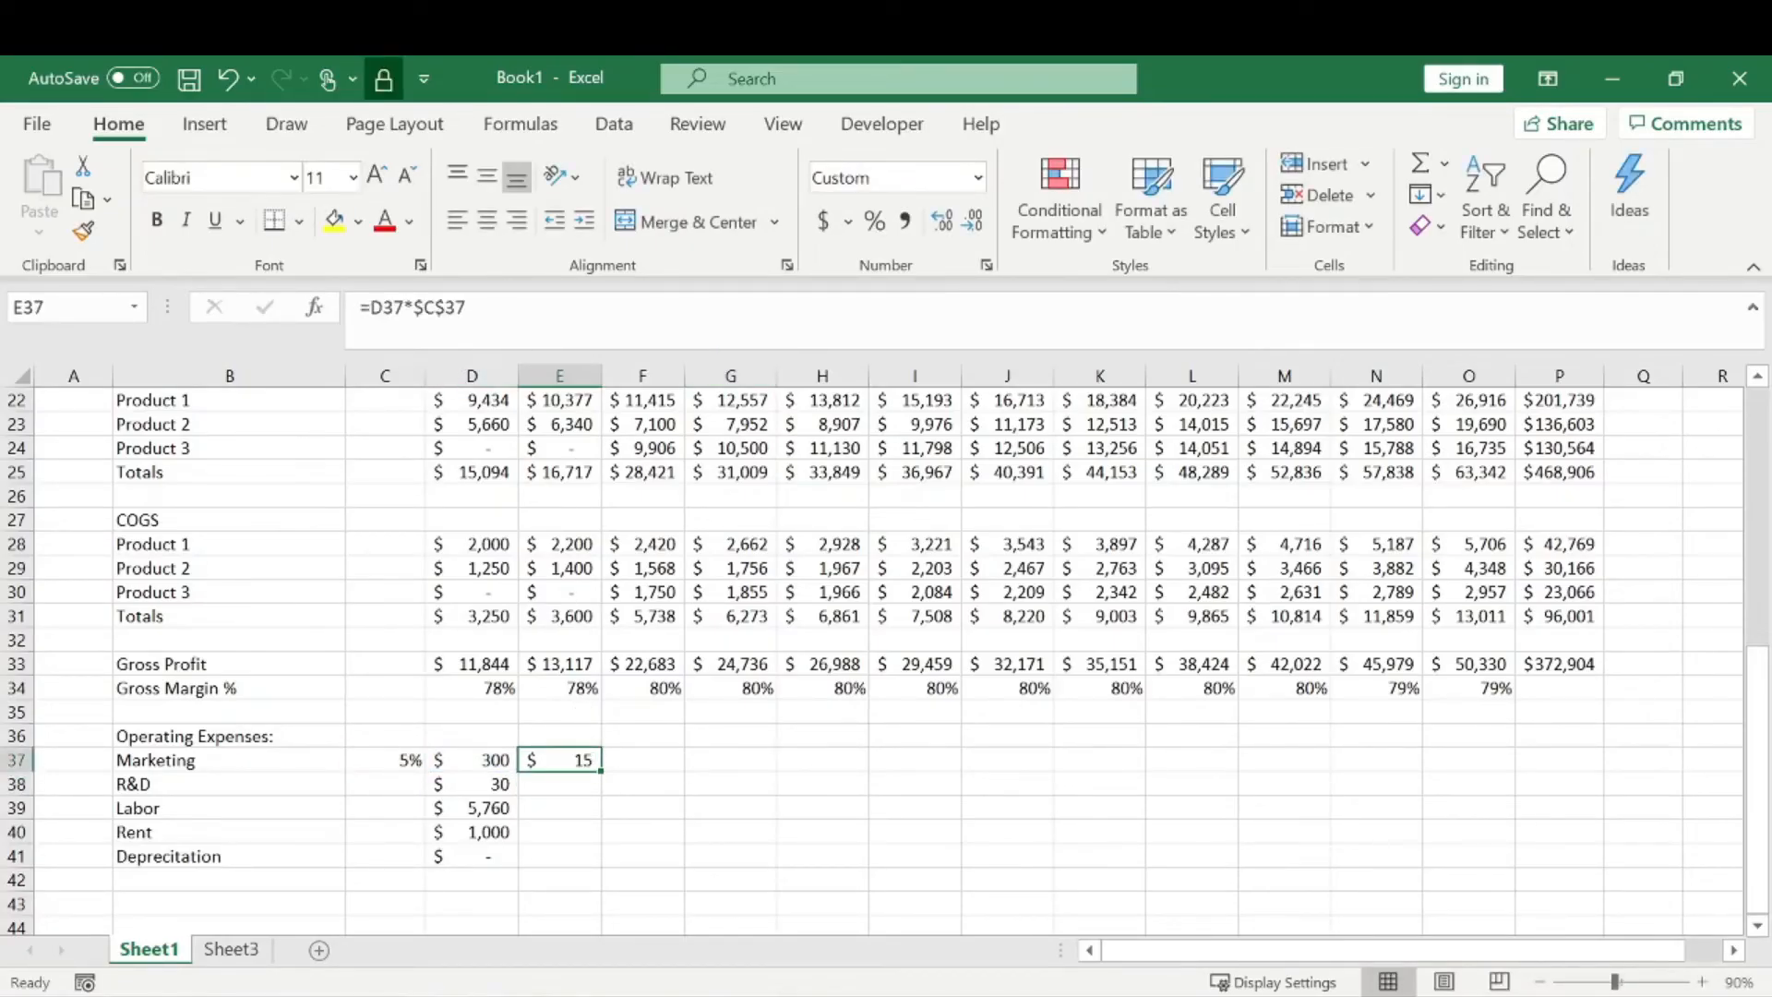
pyautogui.click(414, 308)
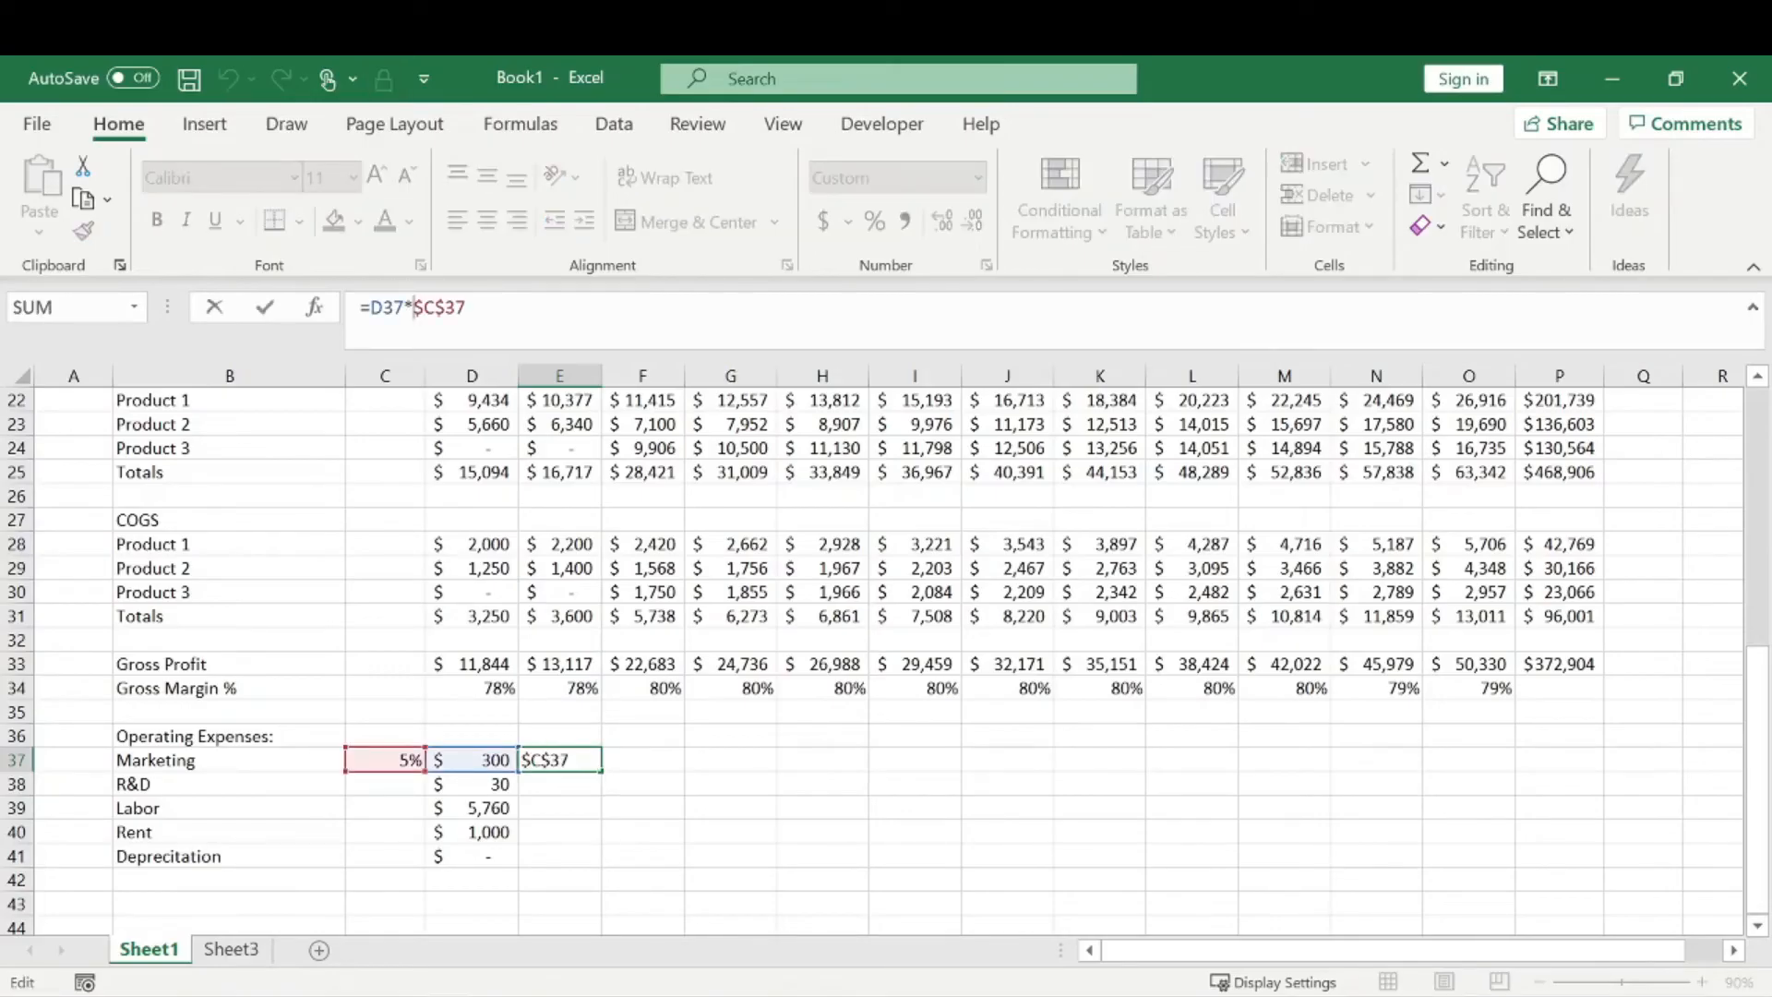
pyautogui.write('(1+')
pyautogui.write(')')
pyautogui.press('Return')
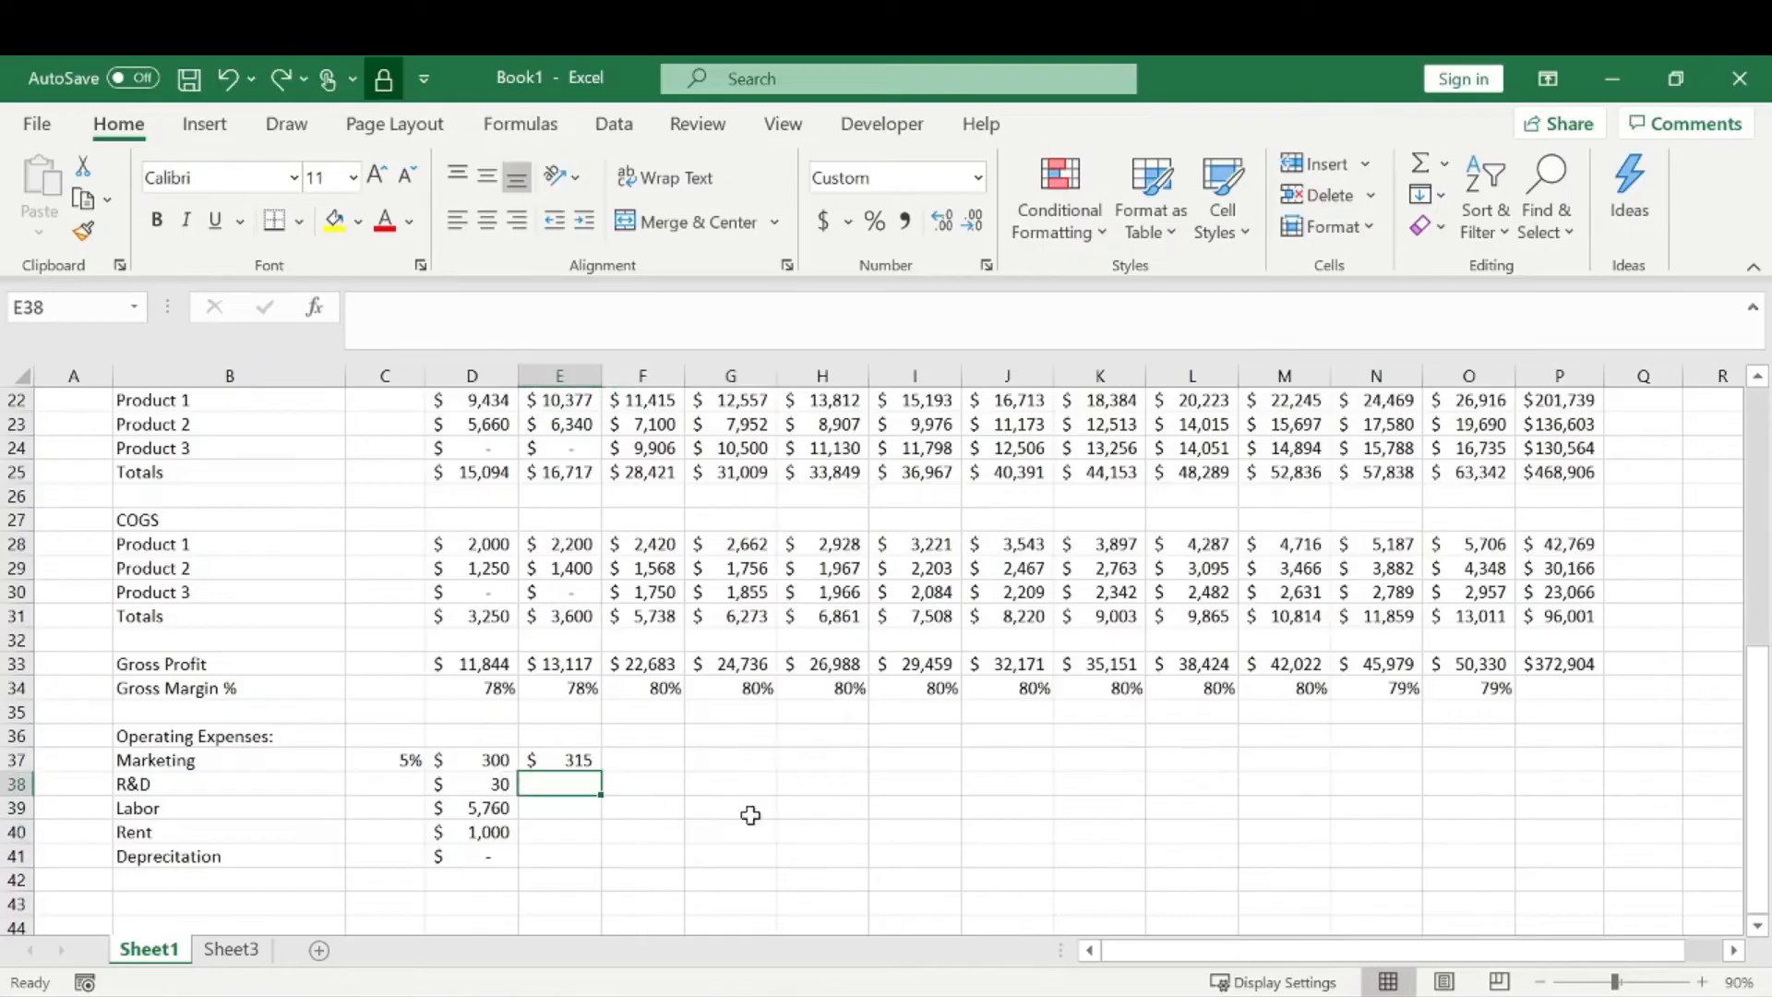
# - Set E38:E41 equal to the previous month's cells in column D and fill the expense formulas in E37:E41 across to column O
pyautogui.write('=D38')
pyautogui.press('Return')
pyautogui.write('\\')
pyautogui.write('=D39')
pyautogui.press('Return')
pyautogui.write('\\')
pyautogui.press('BackSpace')
pyautogui.write('=D40')
pyautogui.press('Return')
pyautogui.write('=')
pyautogui.press('Escape')
pyautogui.moveTo(565, 760); pyautogui.dragTo(1495, 851)
pyautogui.click(1645, 784)
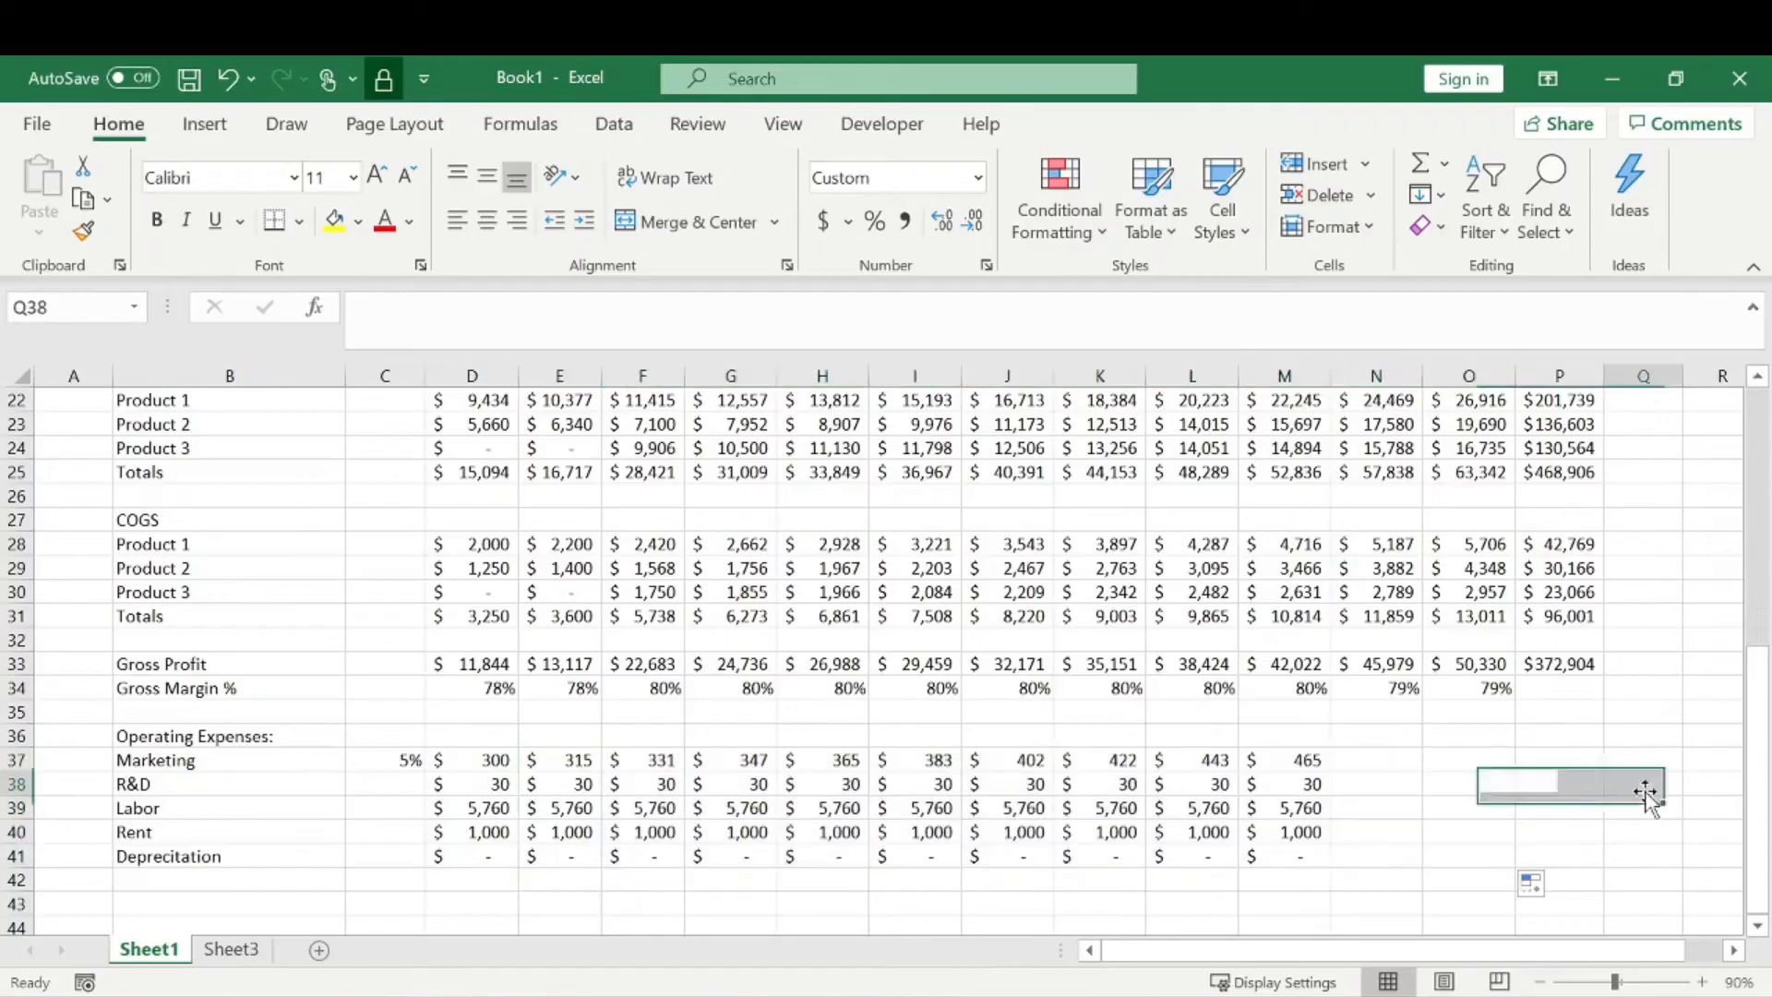
# - Total the Marketing row in P37 with =SUM(D37:O37) and fill the formula down to P41
pyautogui.click(1551, 759)
pyautogui.write('=')
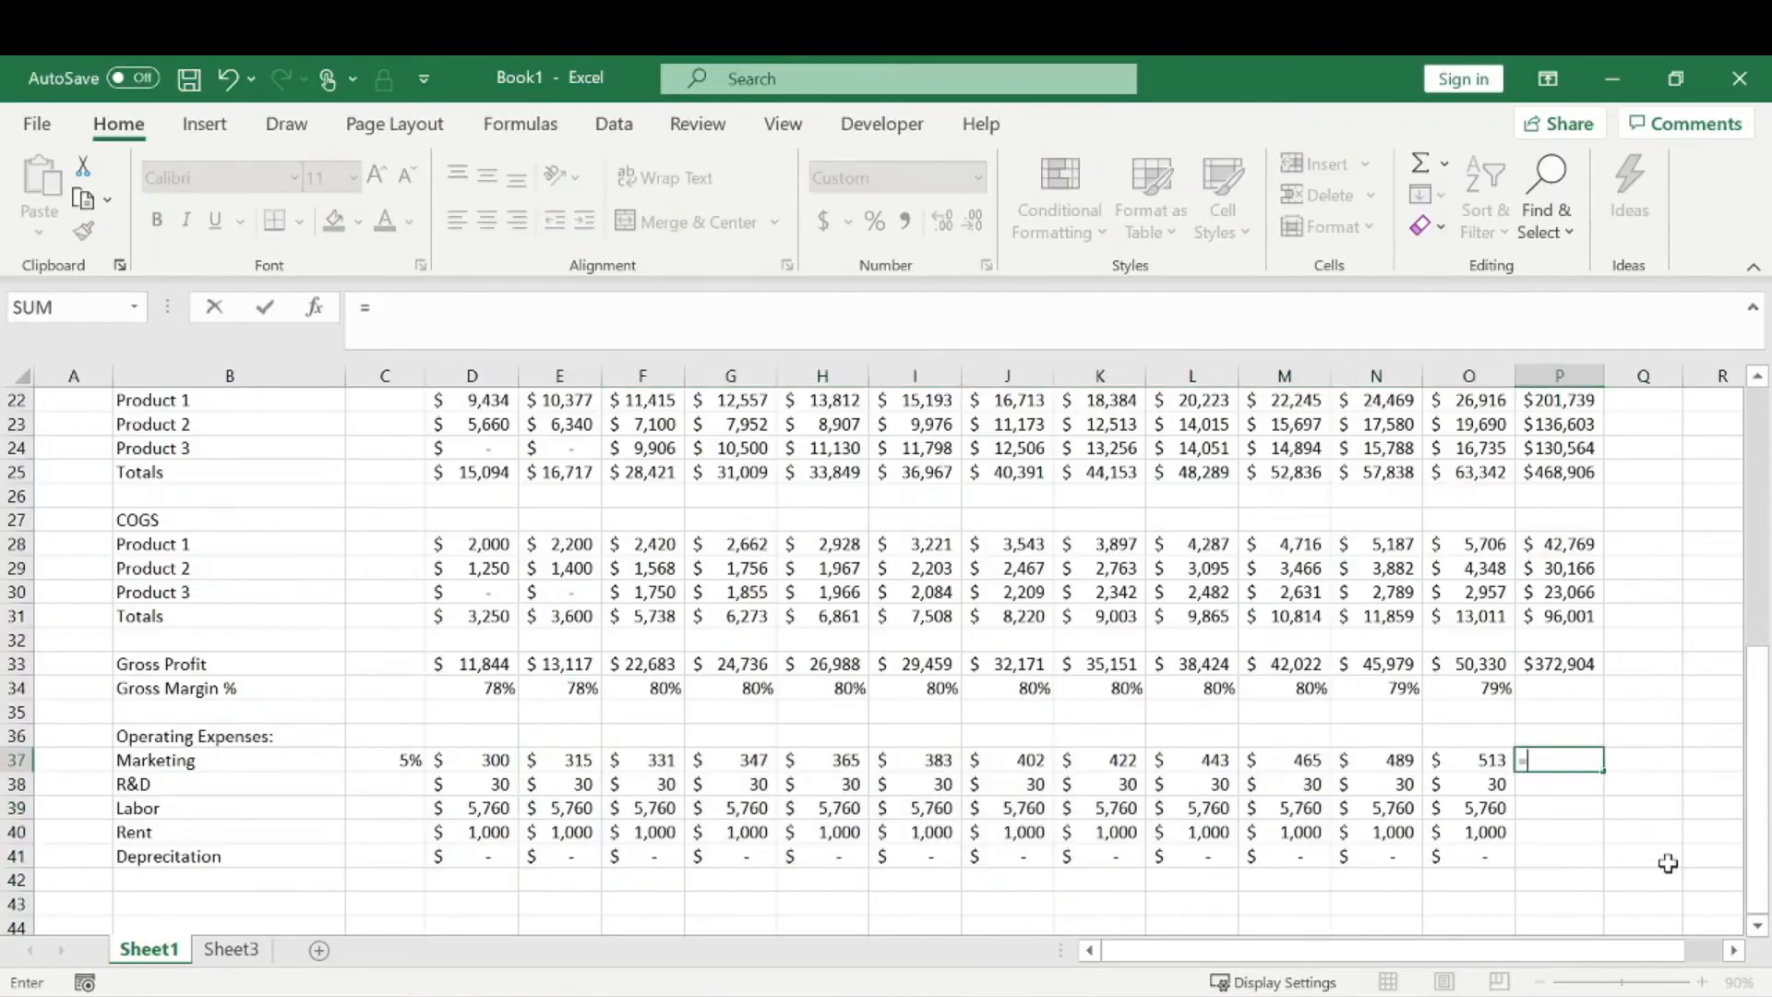
pyautogui.write('SUM(')
pyautogui.moveTo(474, 766); pyautogui.dragTo(1467, 763)
pyautogui.press('Return')
pyautogui.press('Up')
pyautogui.moveTo(1604, 770); pyautogui.dragTo(1580, 862)
# - Enter the label Total Operating Expenses in B42
pyautogui.click(272, 881)
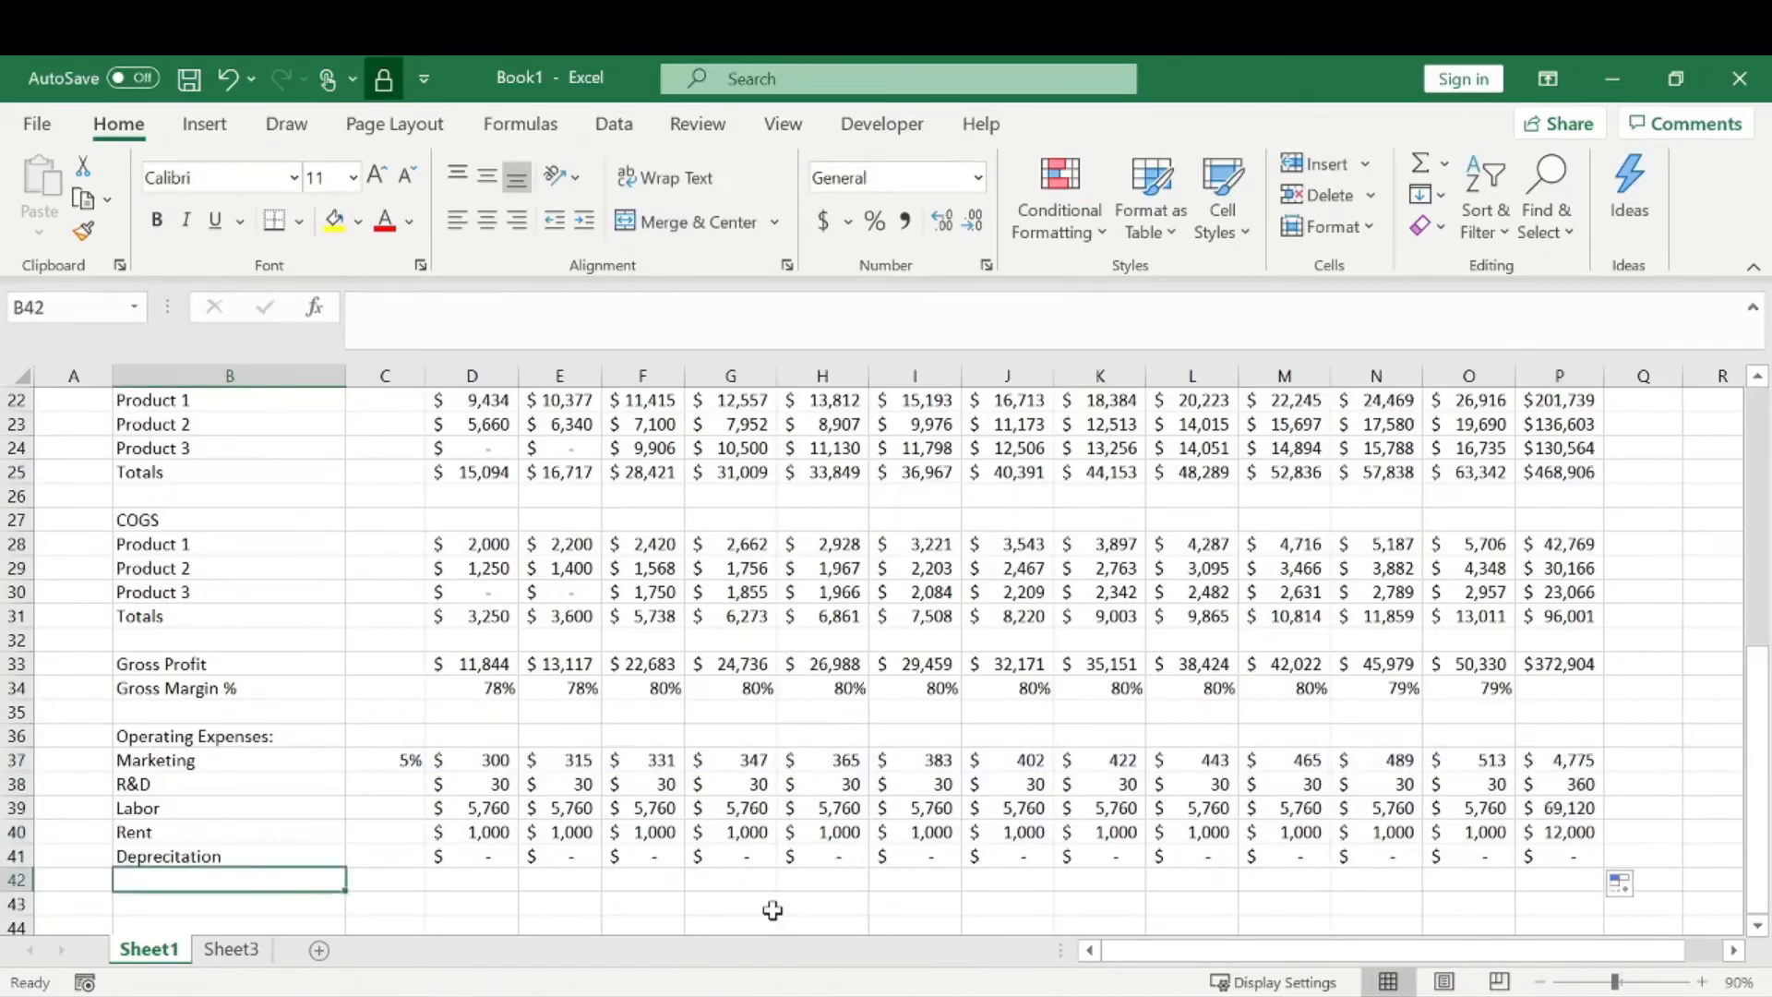
pyautogui.write('Total')
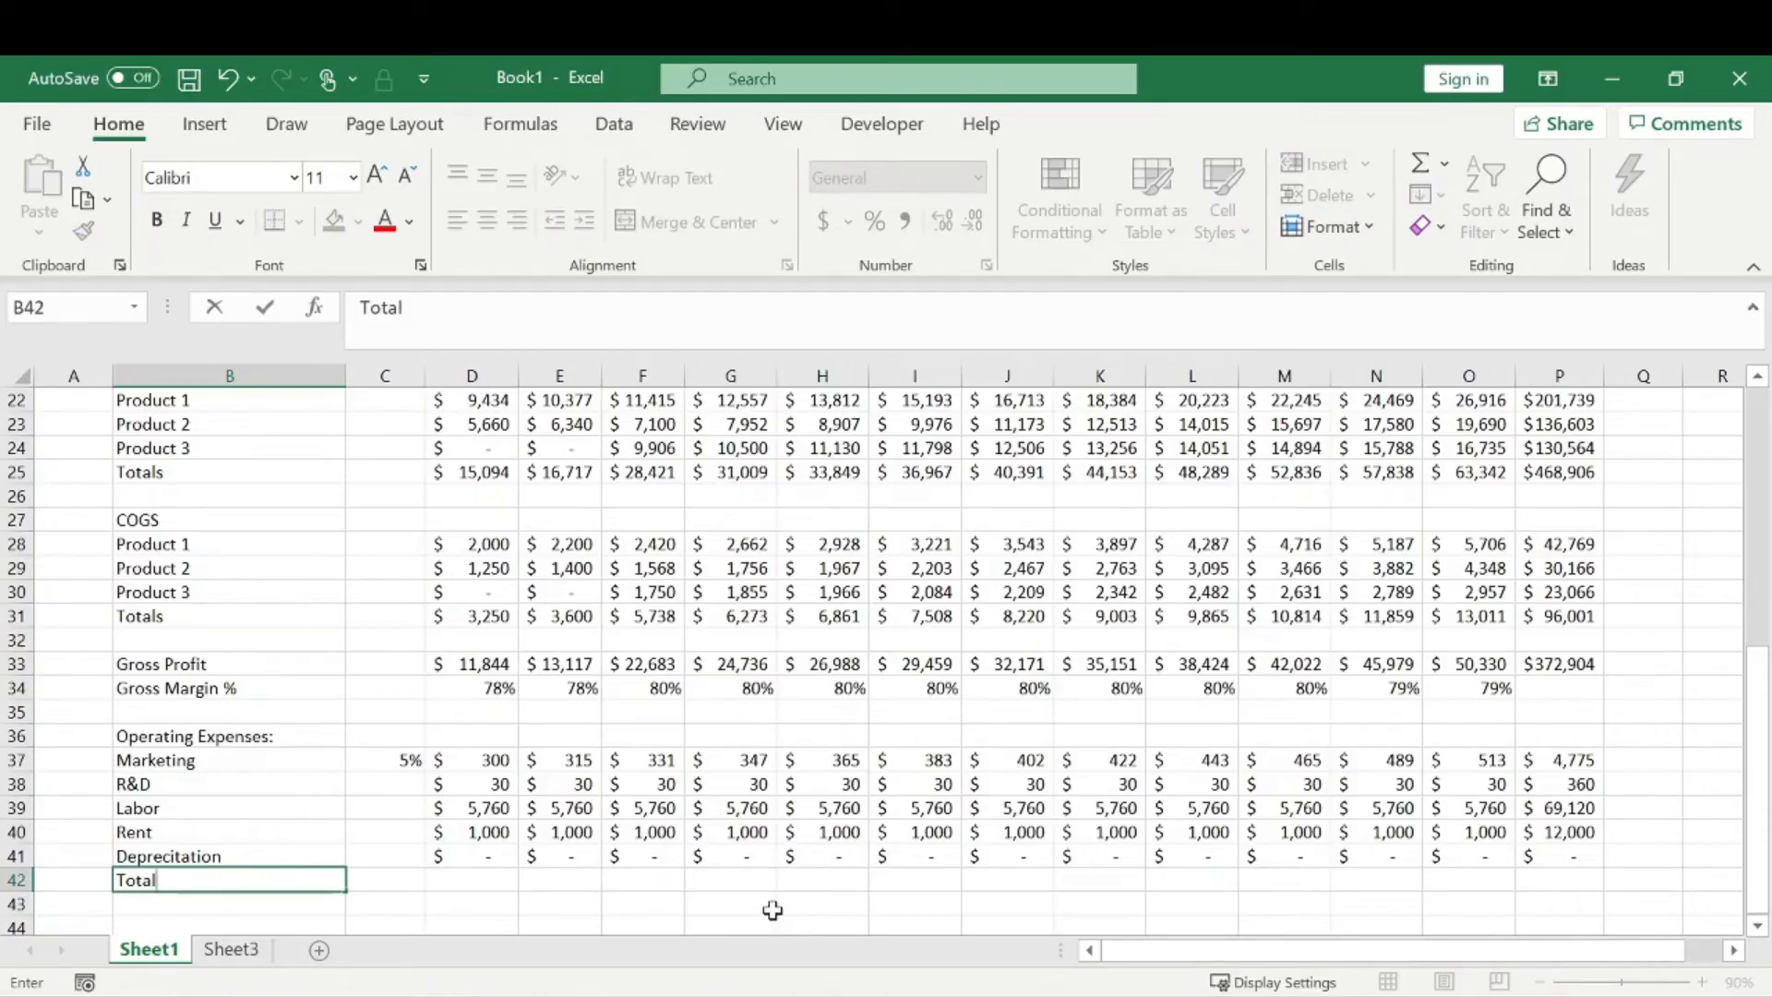
pyautogui.write(' Operating Expen')
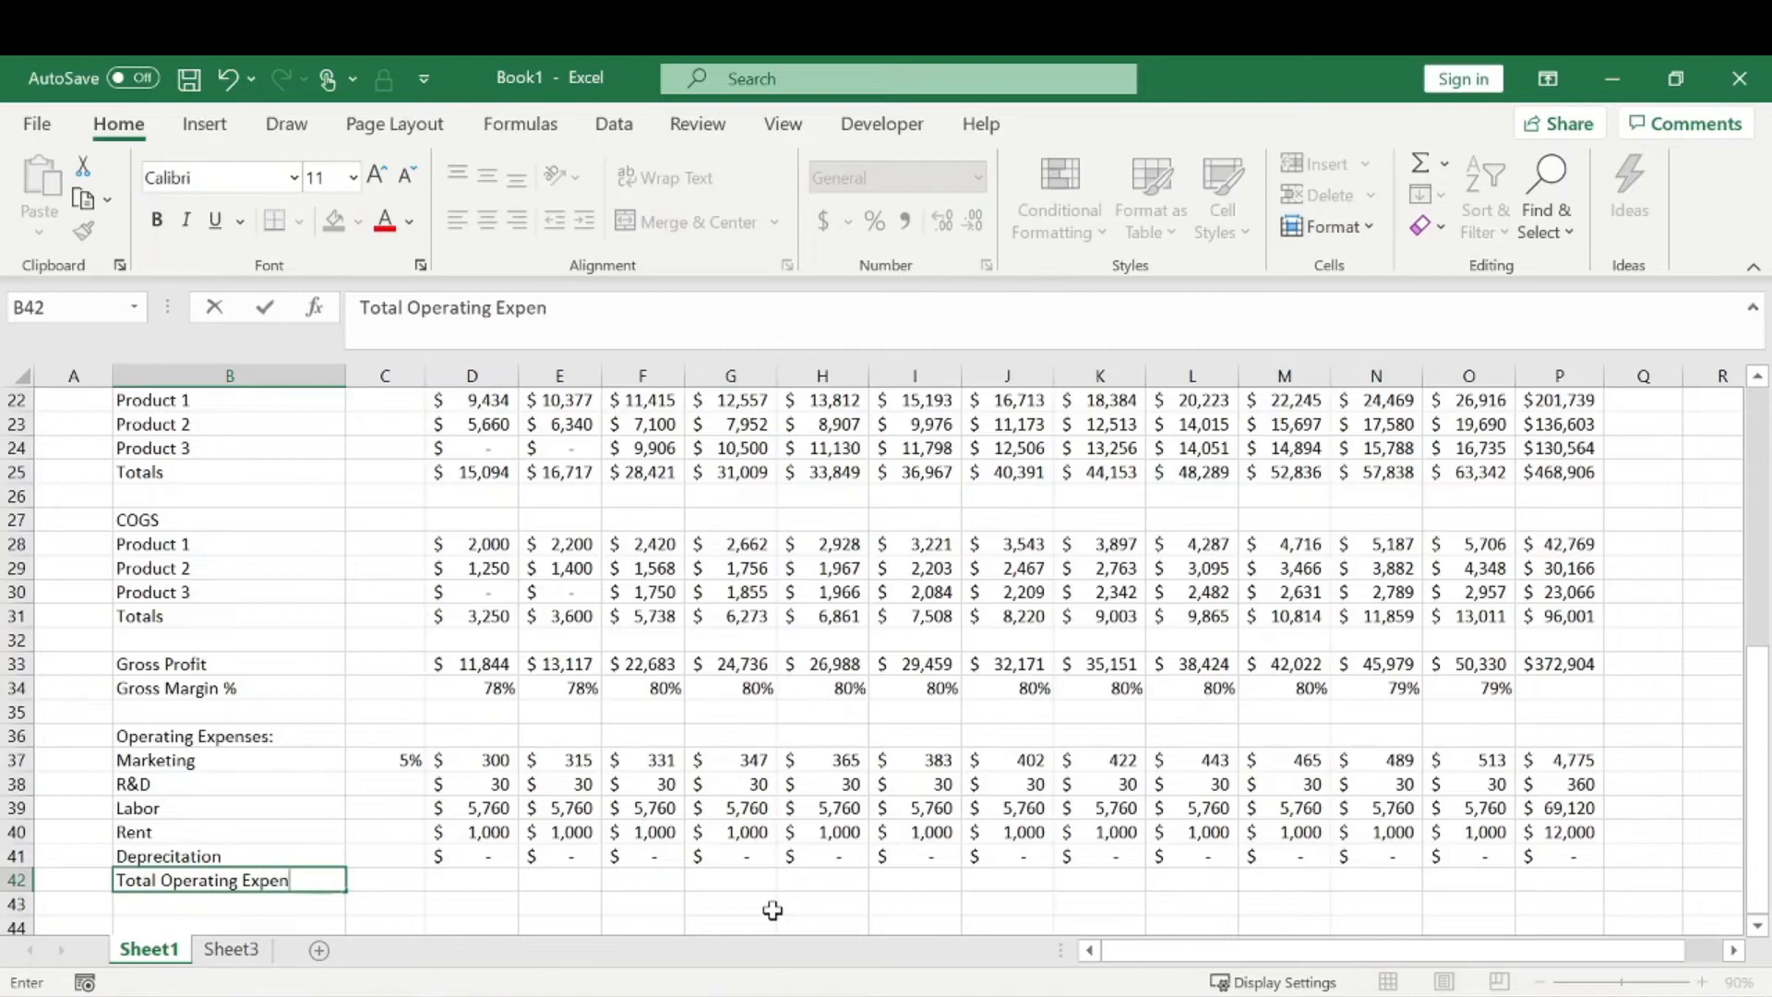
pyautogui.write('ses')
pyautogui.press('Return')
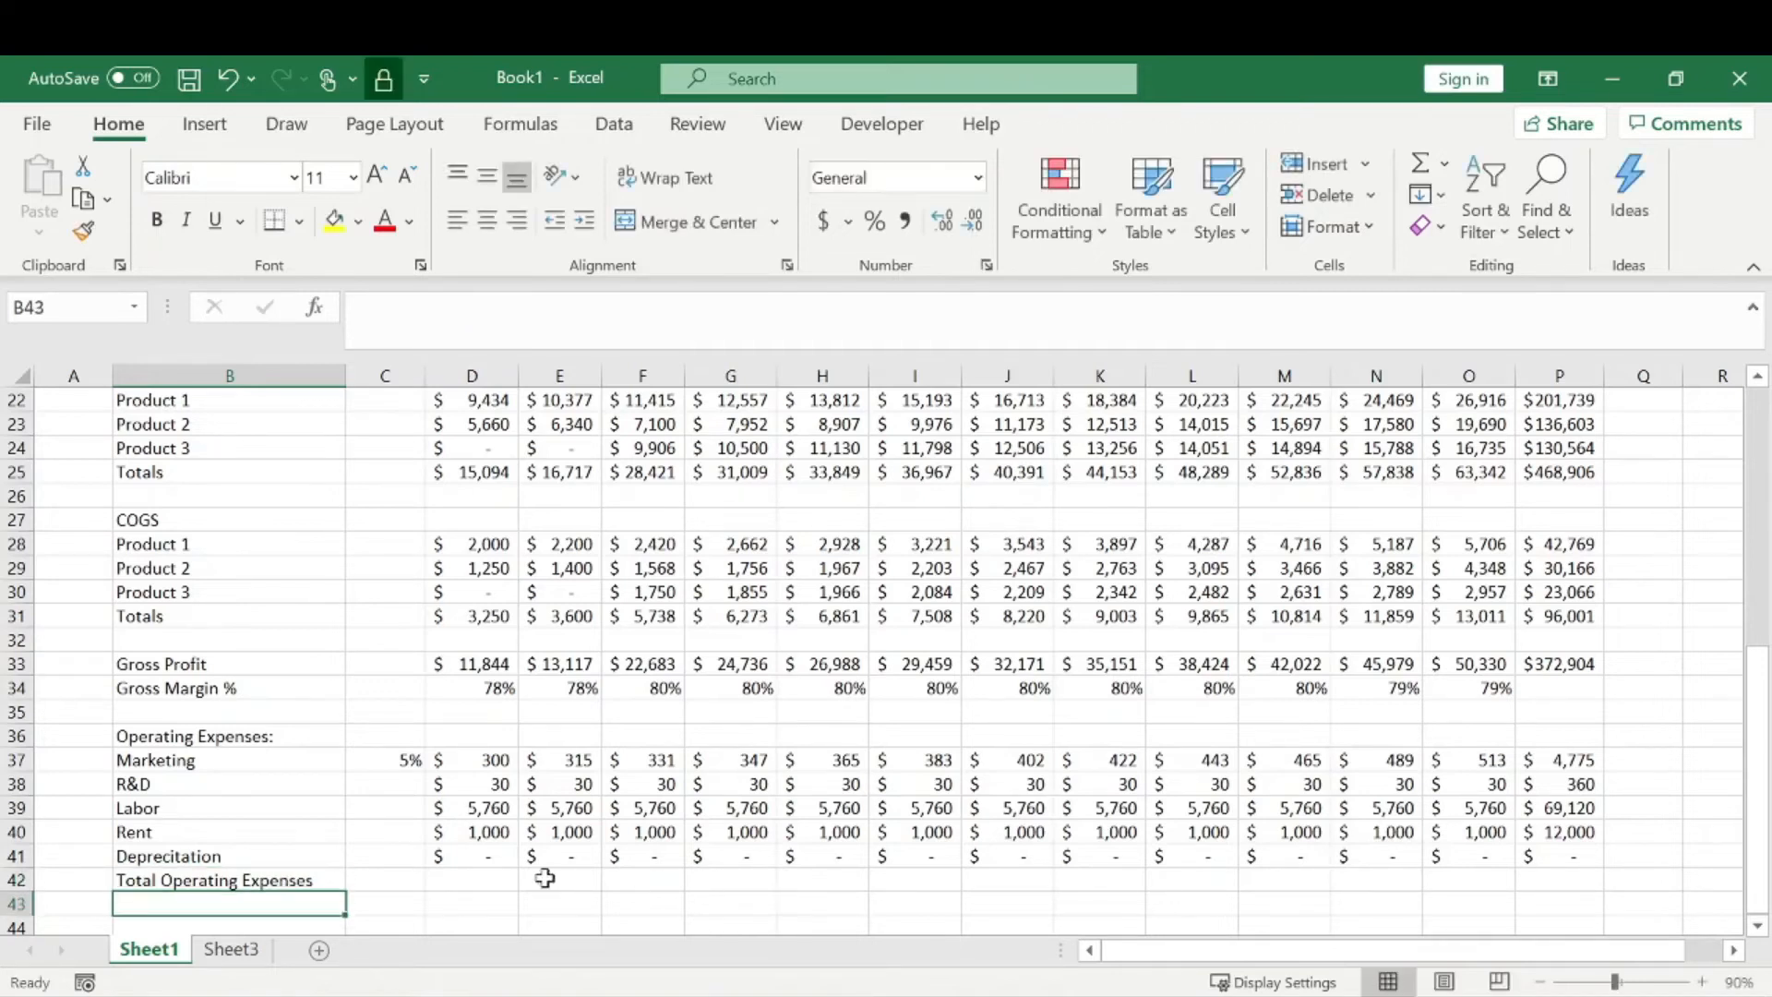
# - Sum the Month 1 operating expenses D37:D41 in D42 and fill the formula across to O42
pyautogui.click(489, 866)
pyautogui.press('Down')
pyautogui.write('=sim')
pyautogui.press('BackSpace')
pyautogui.press('BackSpace')
pyautogui.press('BackSpace')
pyautogui.write('um')
pyautogui.press('Tab')
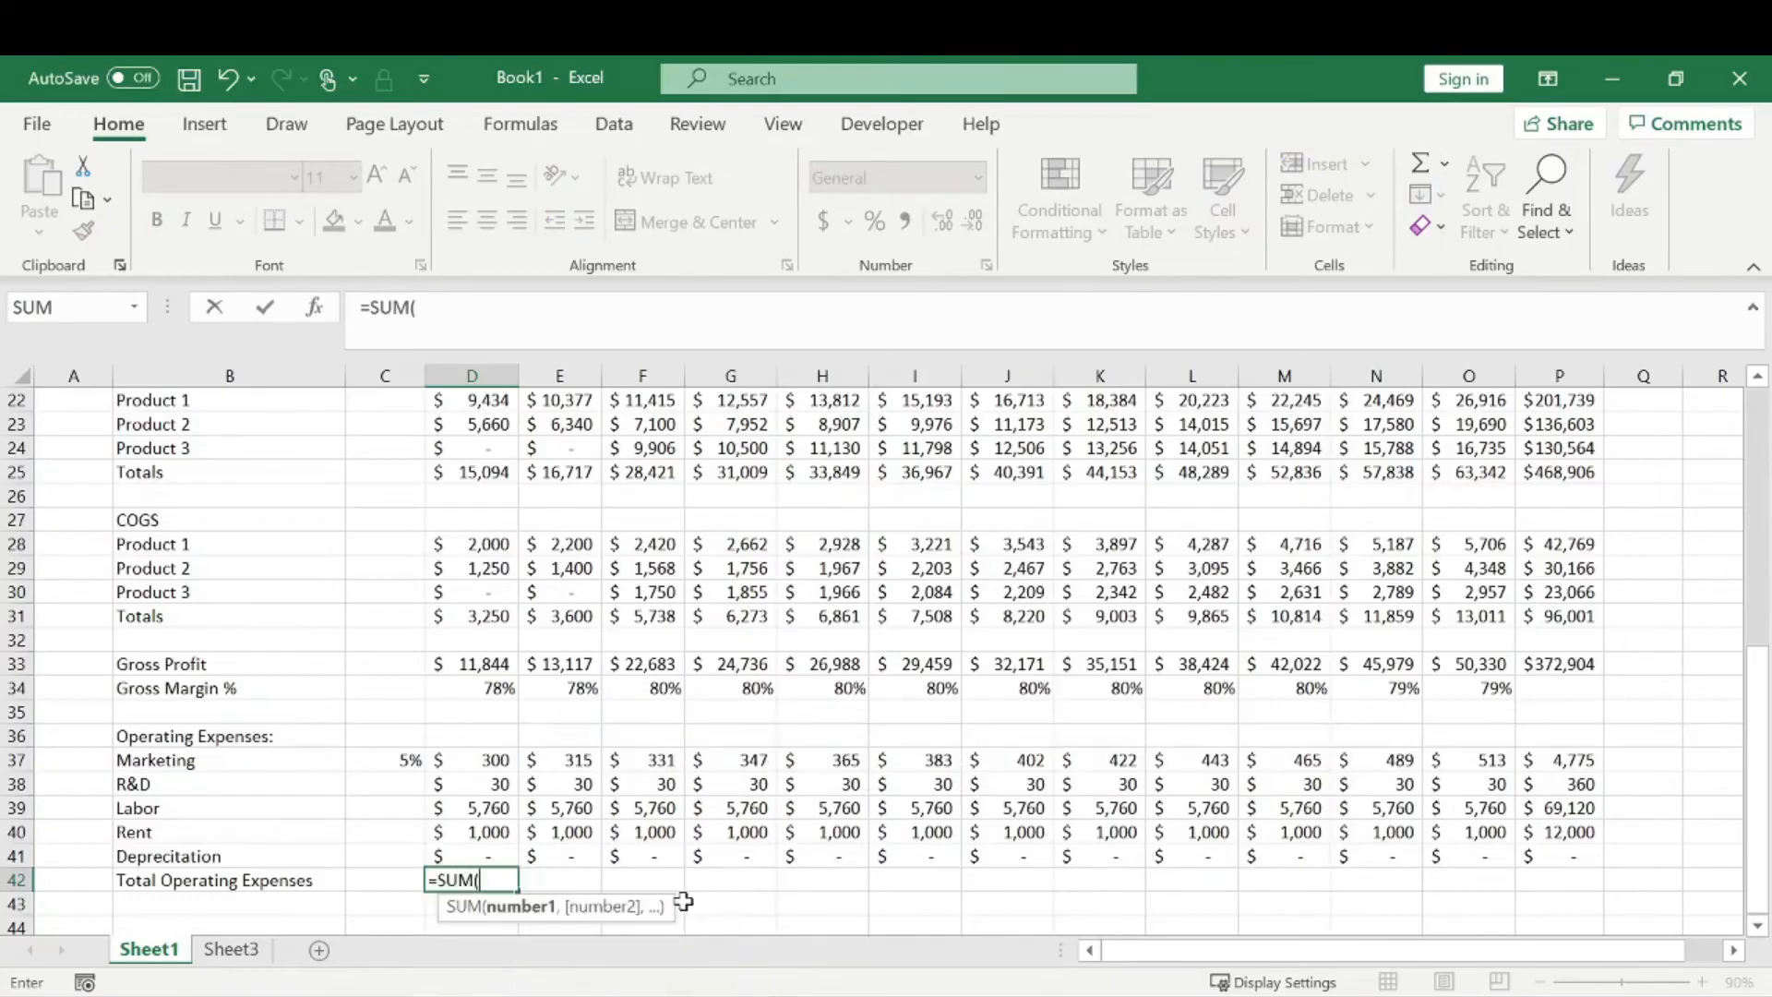
pyautogui.moveTo(475, 758); pyautogui.dragTo(1579, 873)
pyautogui.press('Return')
pyautogui.click(489, 878)
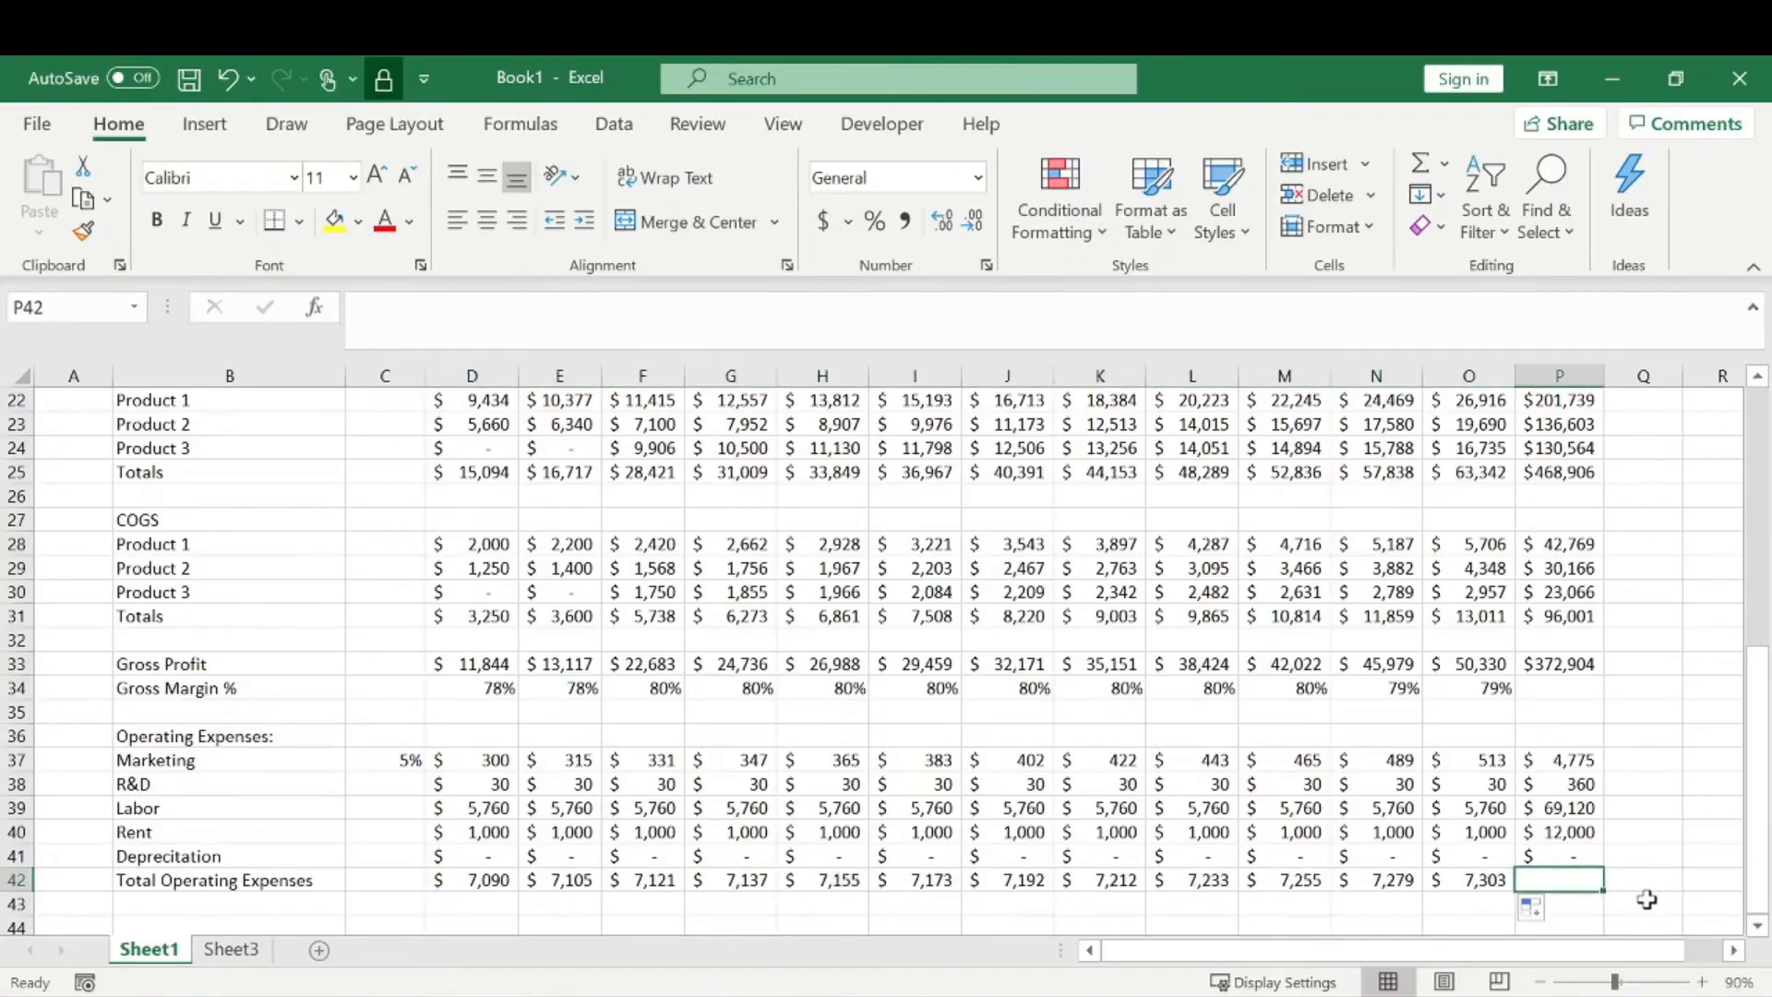
# - Fill the annual total formula from P41 down to P42 for Total Operating Expenses
pyautogui.click(1571, 854)
pyautogui.moveTo(1612, 872); pyautogui.dragTo(1604, 884)
pyautogui.click(1594, 869)
pyautogui.click(1590, 862)
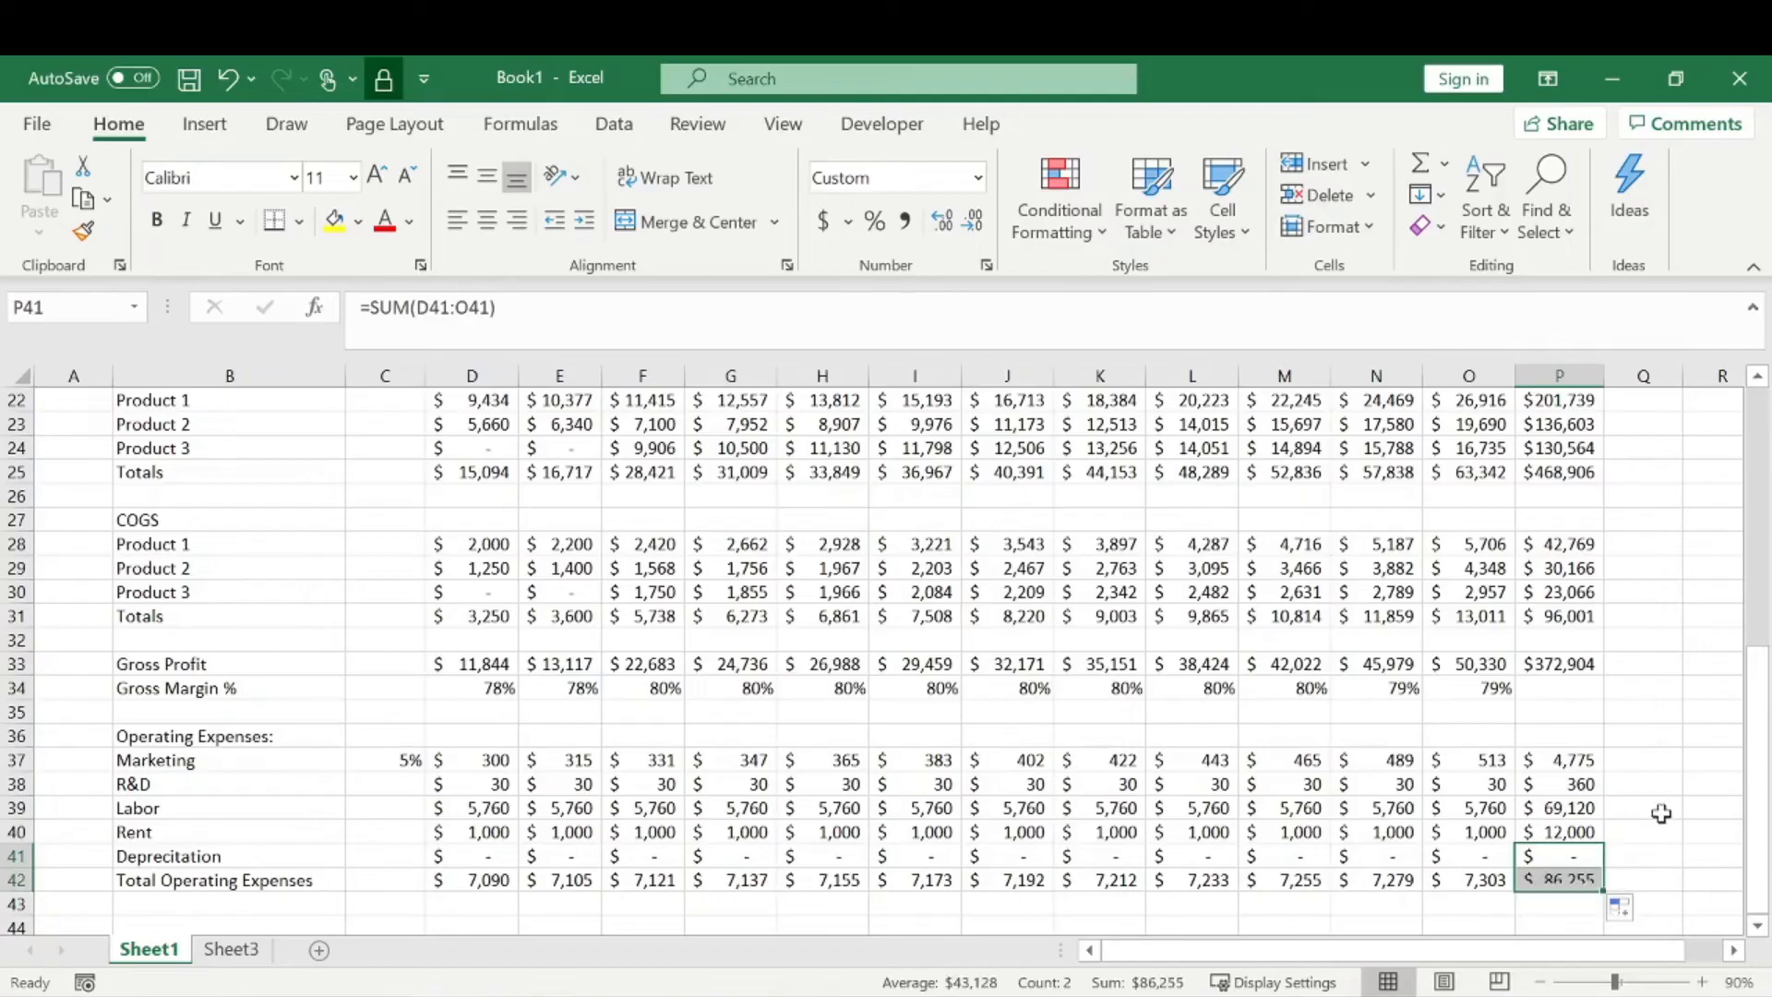
pyautogui.click(1661, 812)
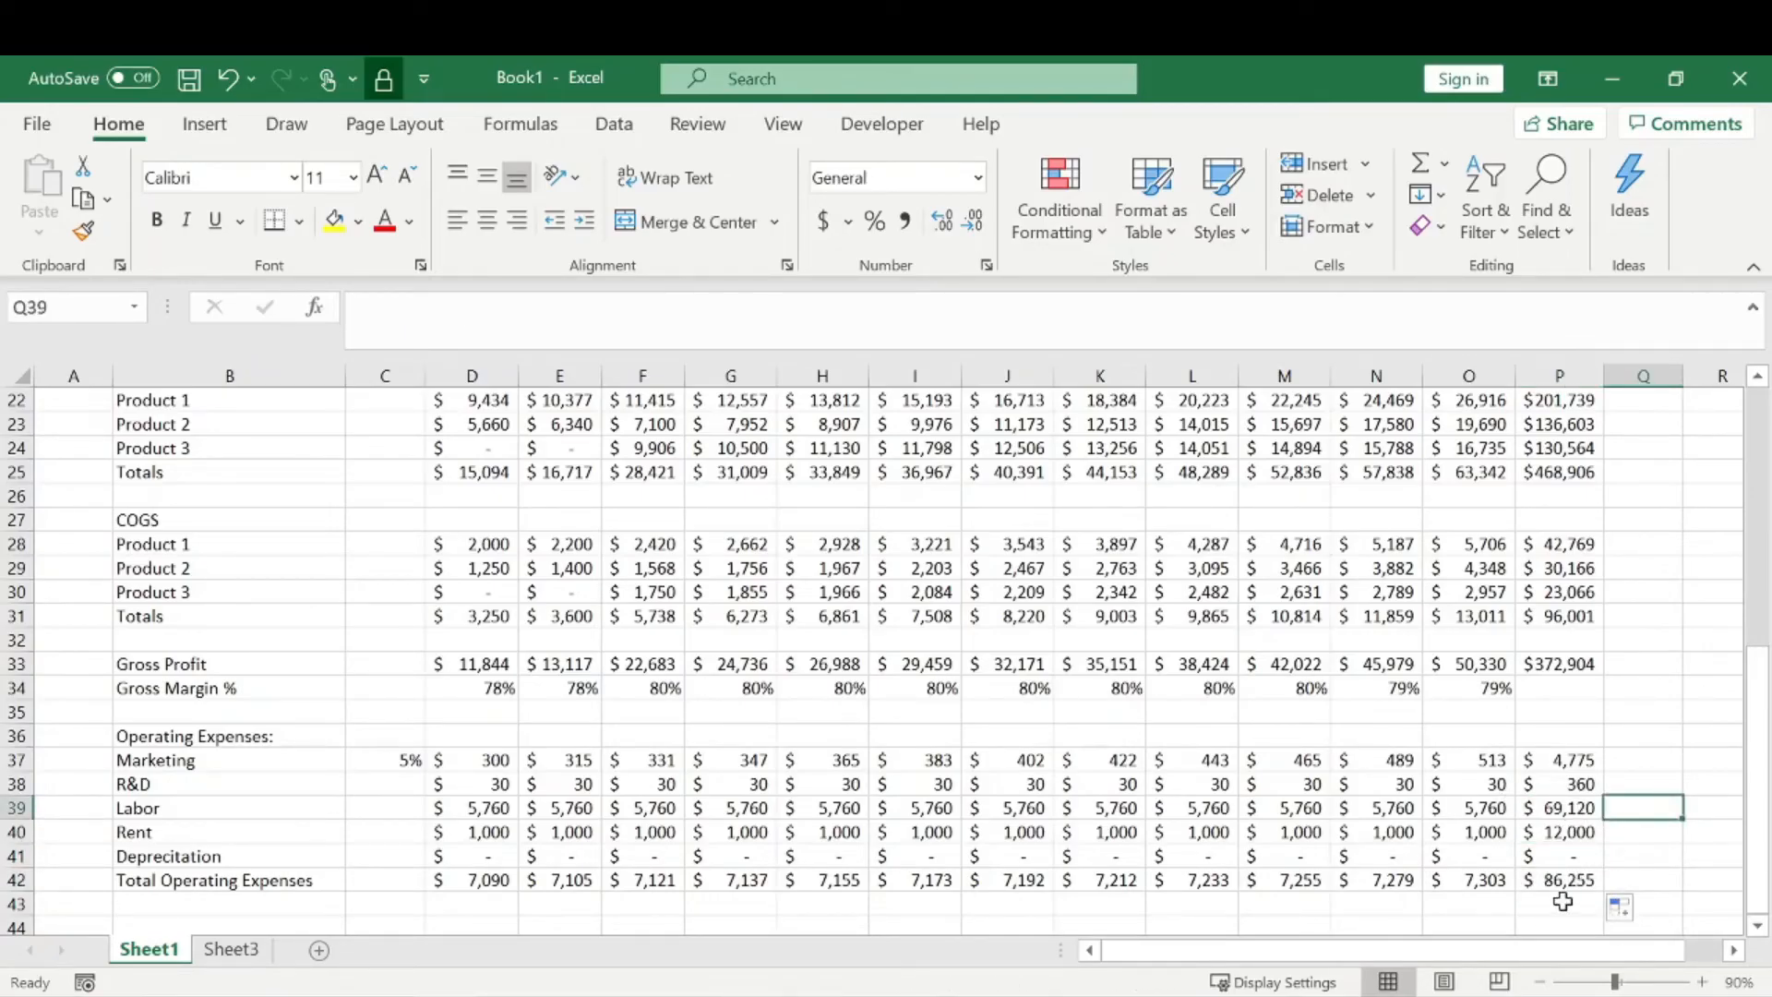
# - Enter the label Operating Profit (EBIT) in B44 and select the Month 1 cell D44
pyautogui.scroll(-2, 686, 694)
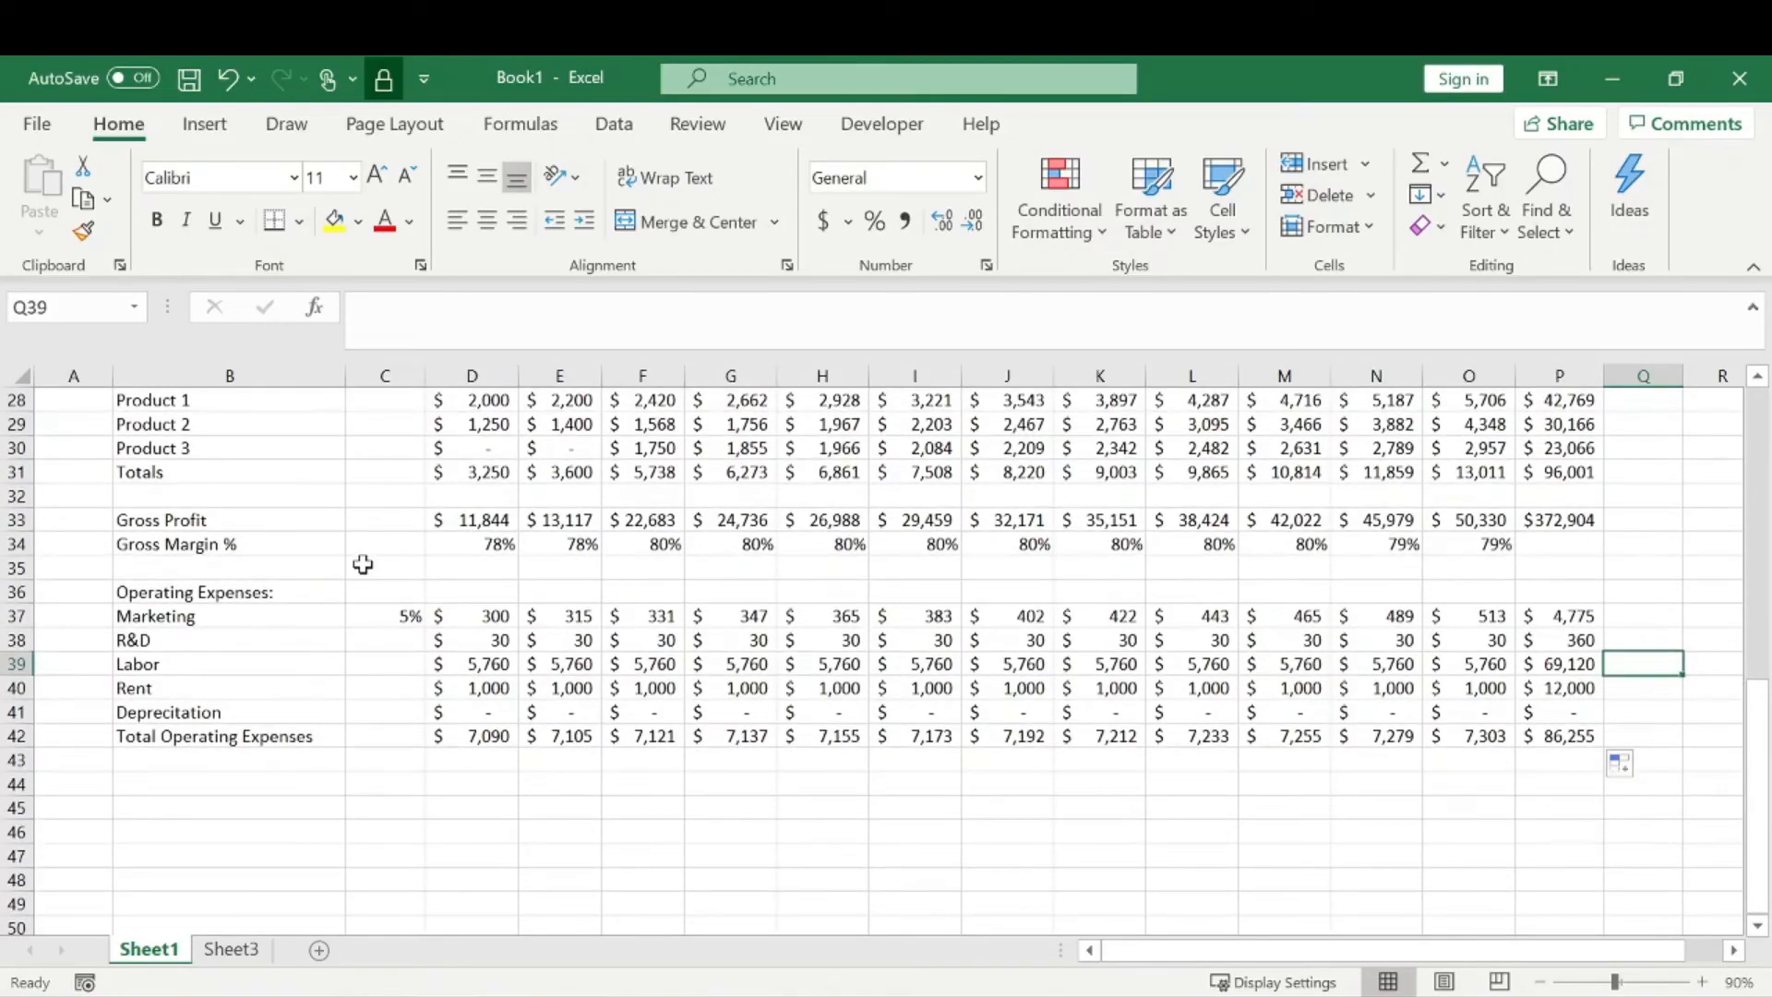
pyautogui.click(218, 786)
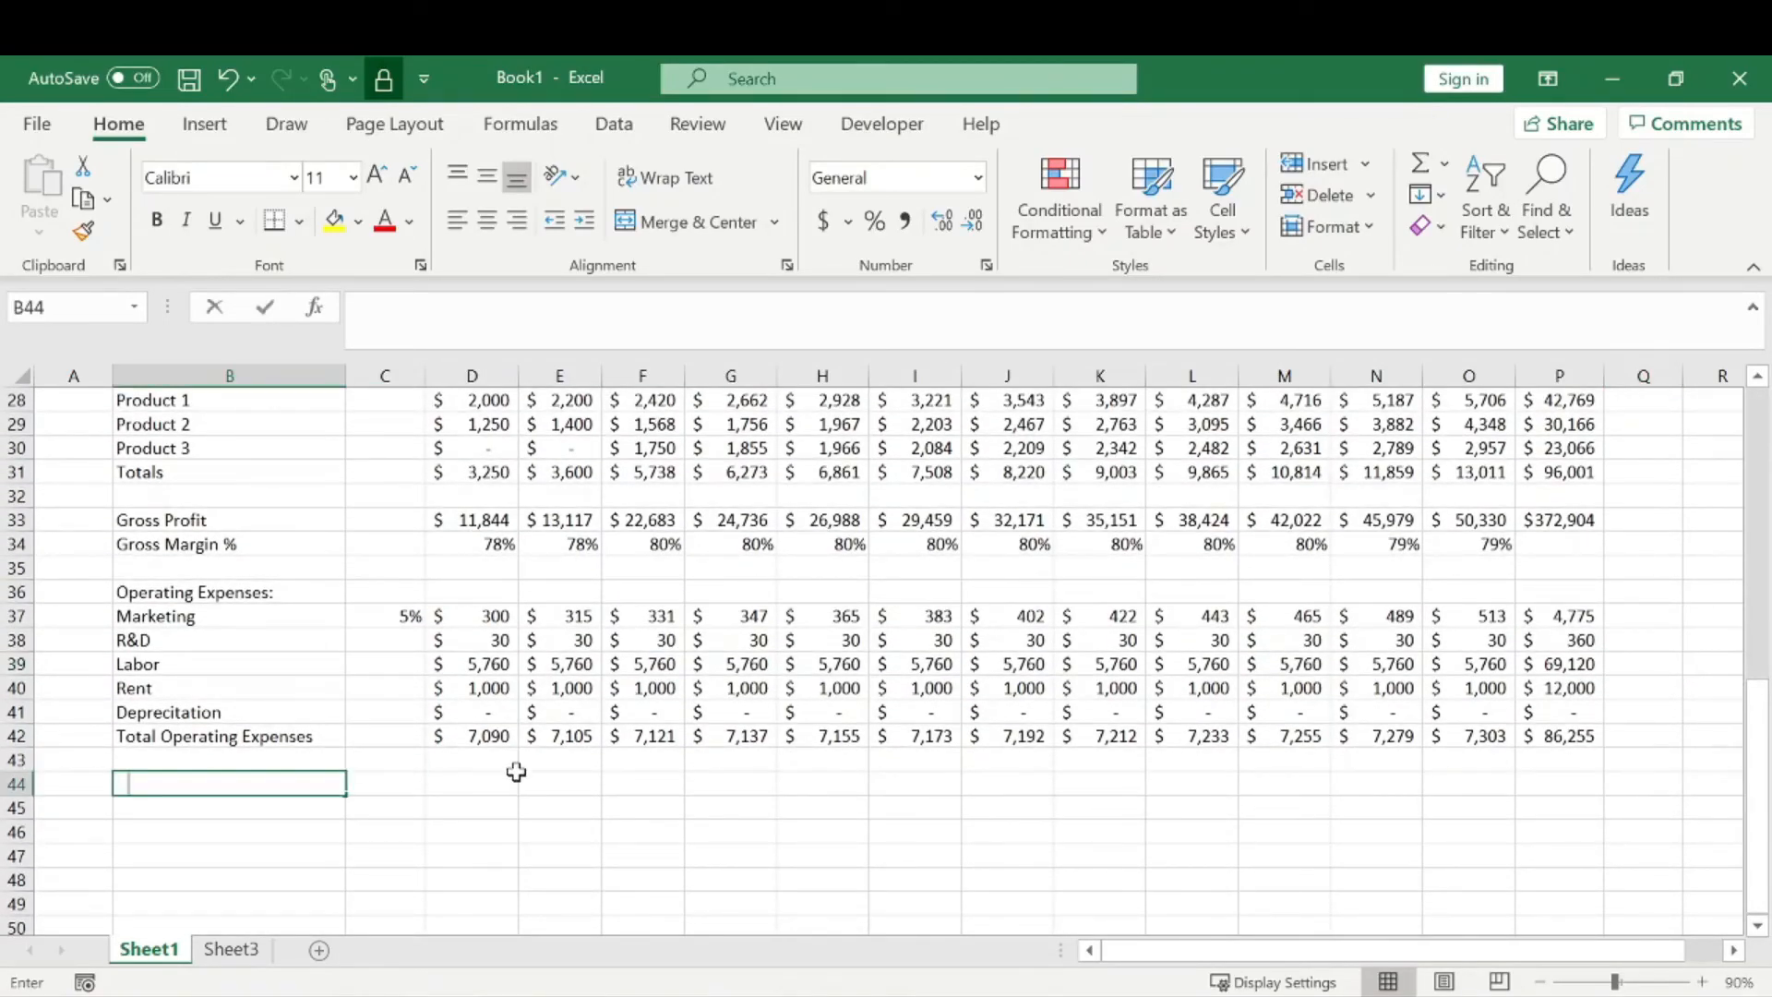
pyautogui.write('Opera')
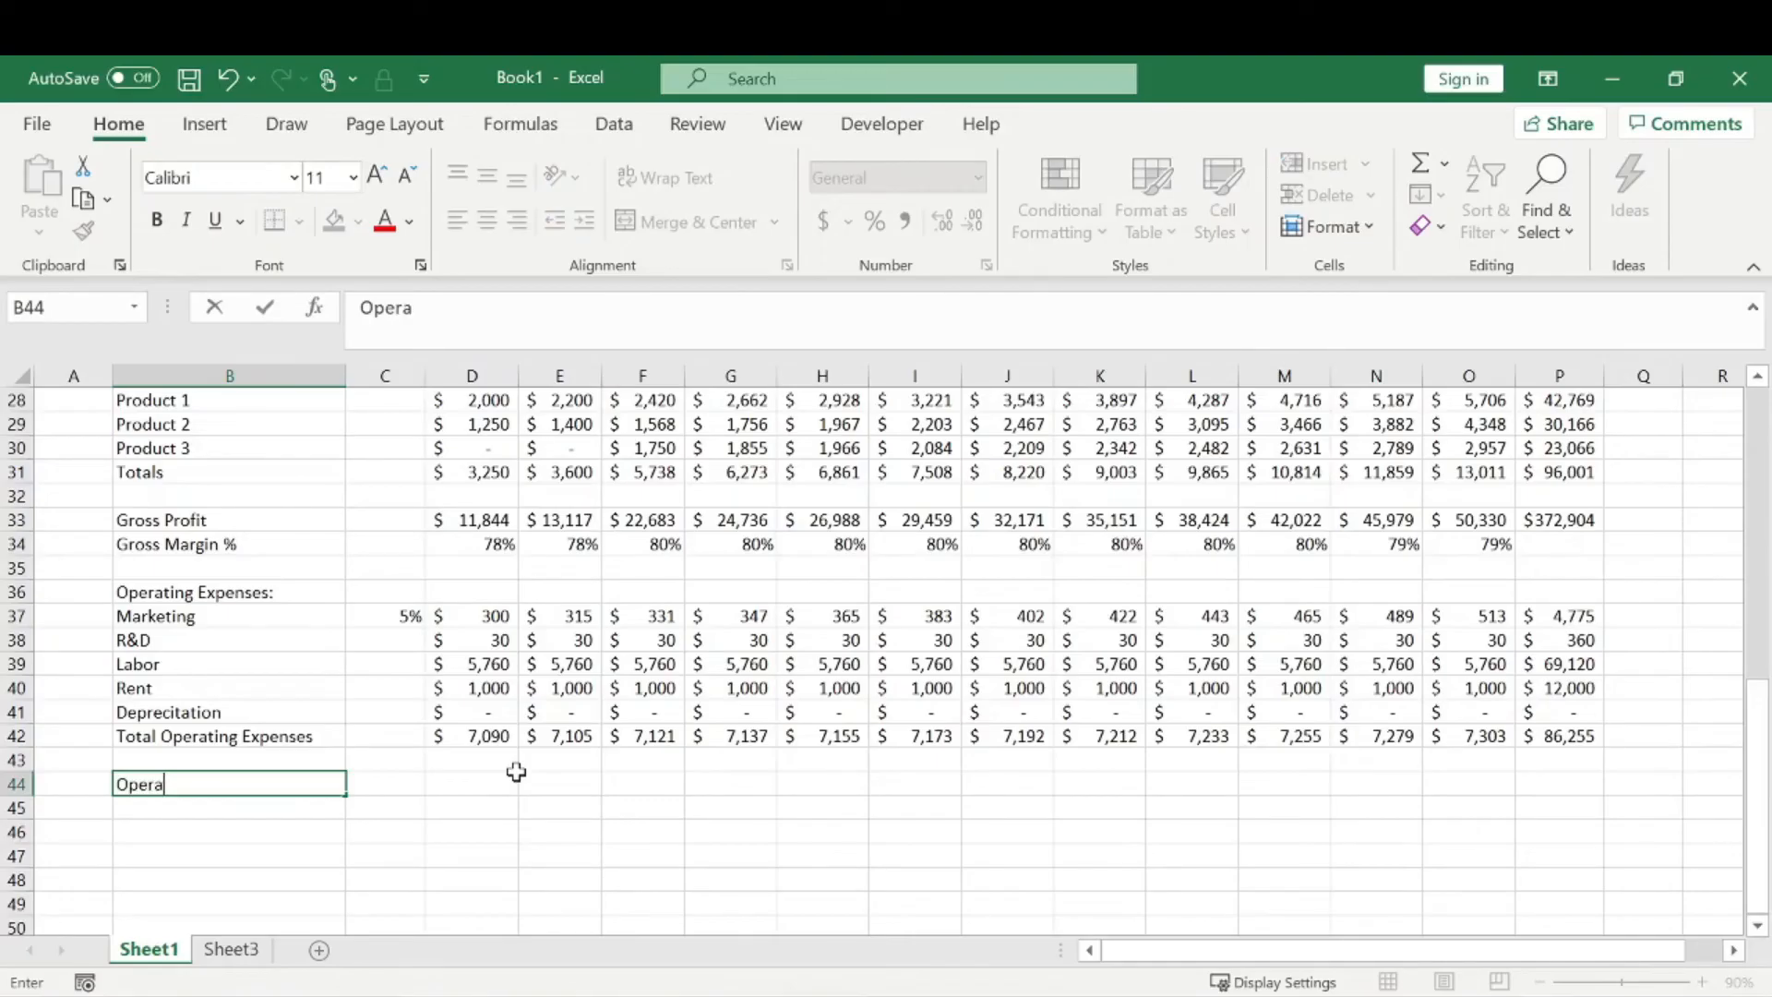
pyautogui.write('ting Profit')
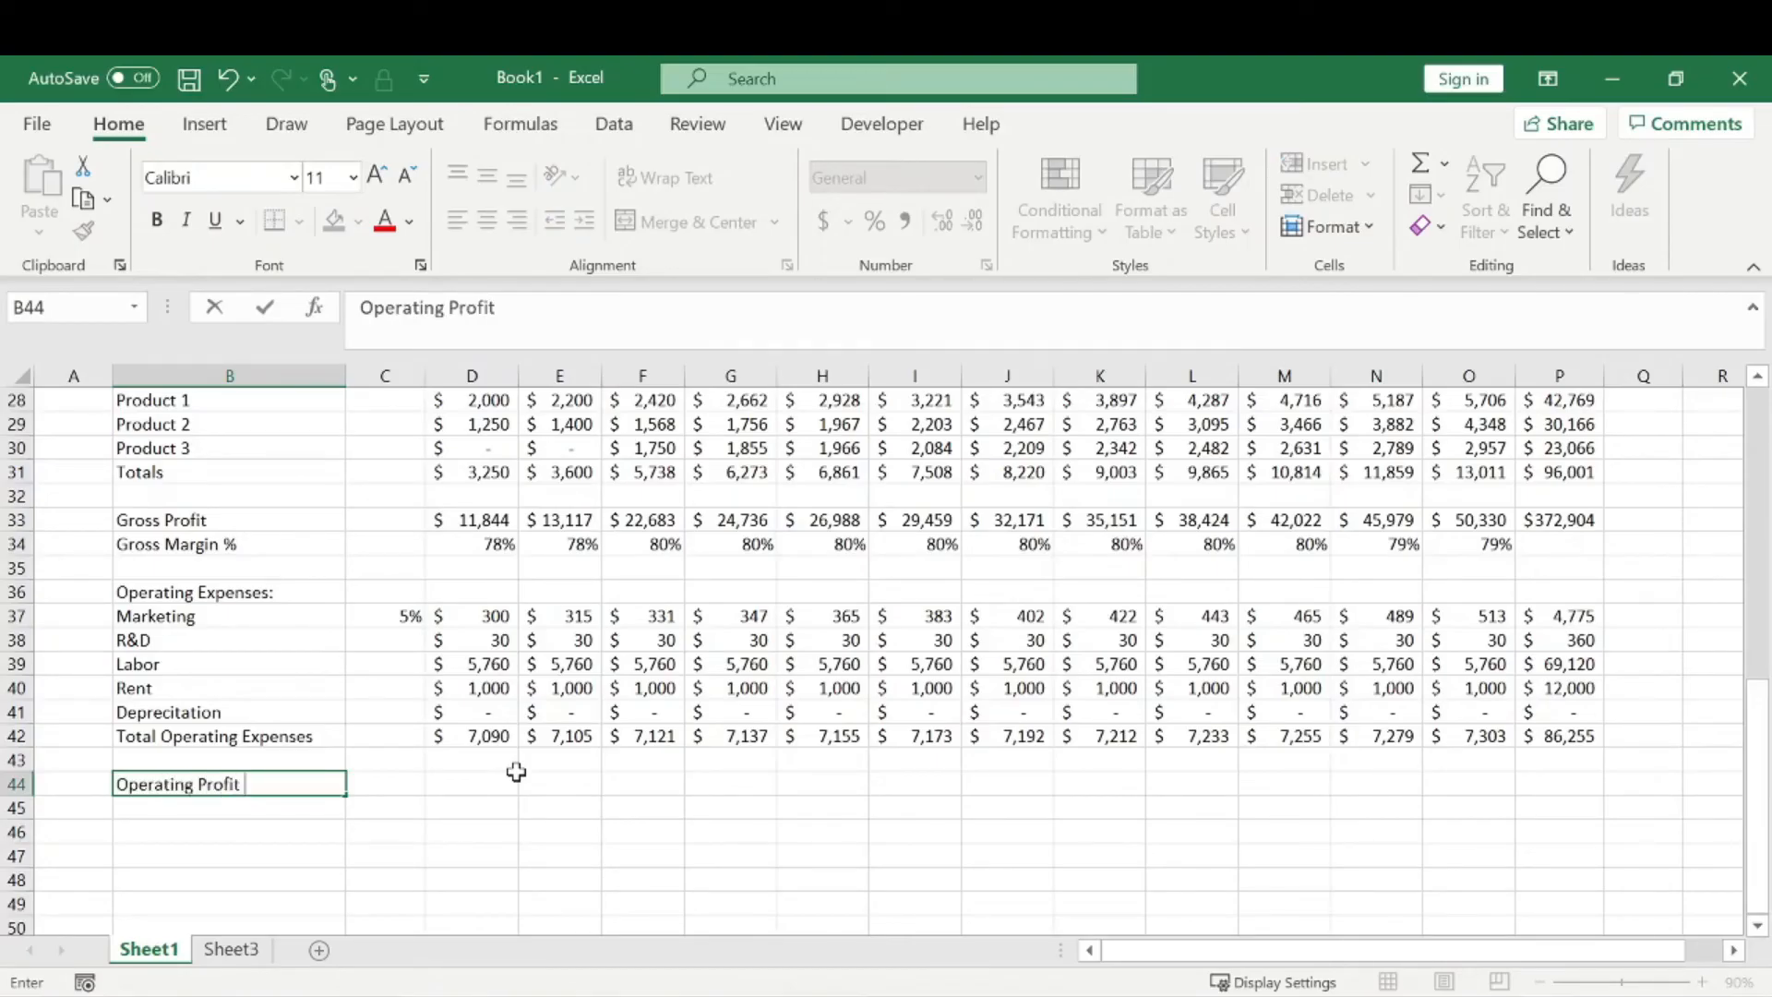
pyautogui.write(' (EBOit')
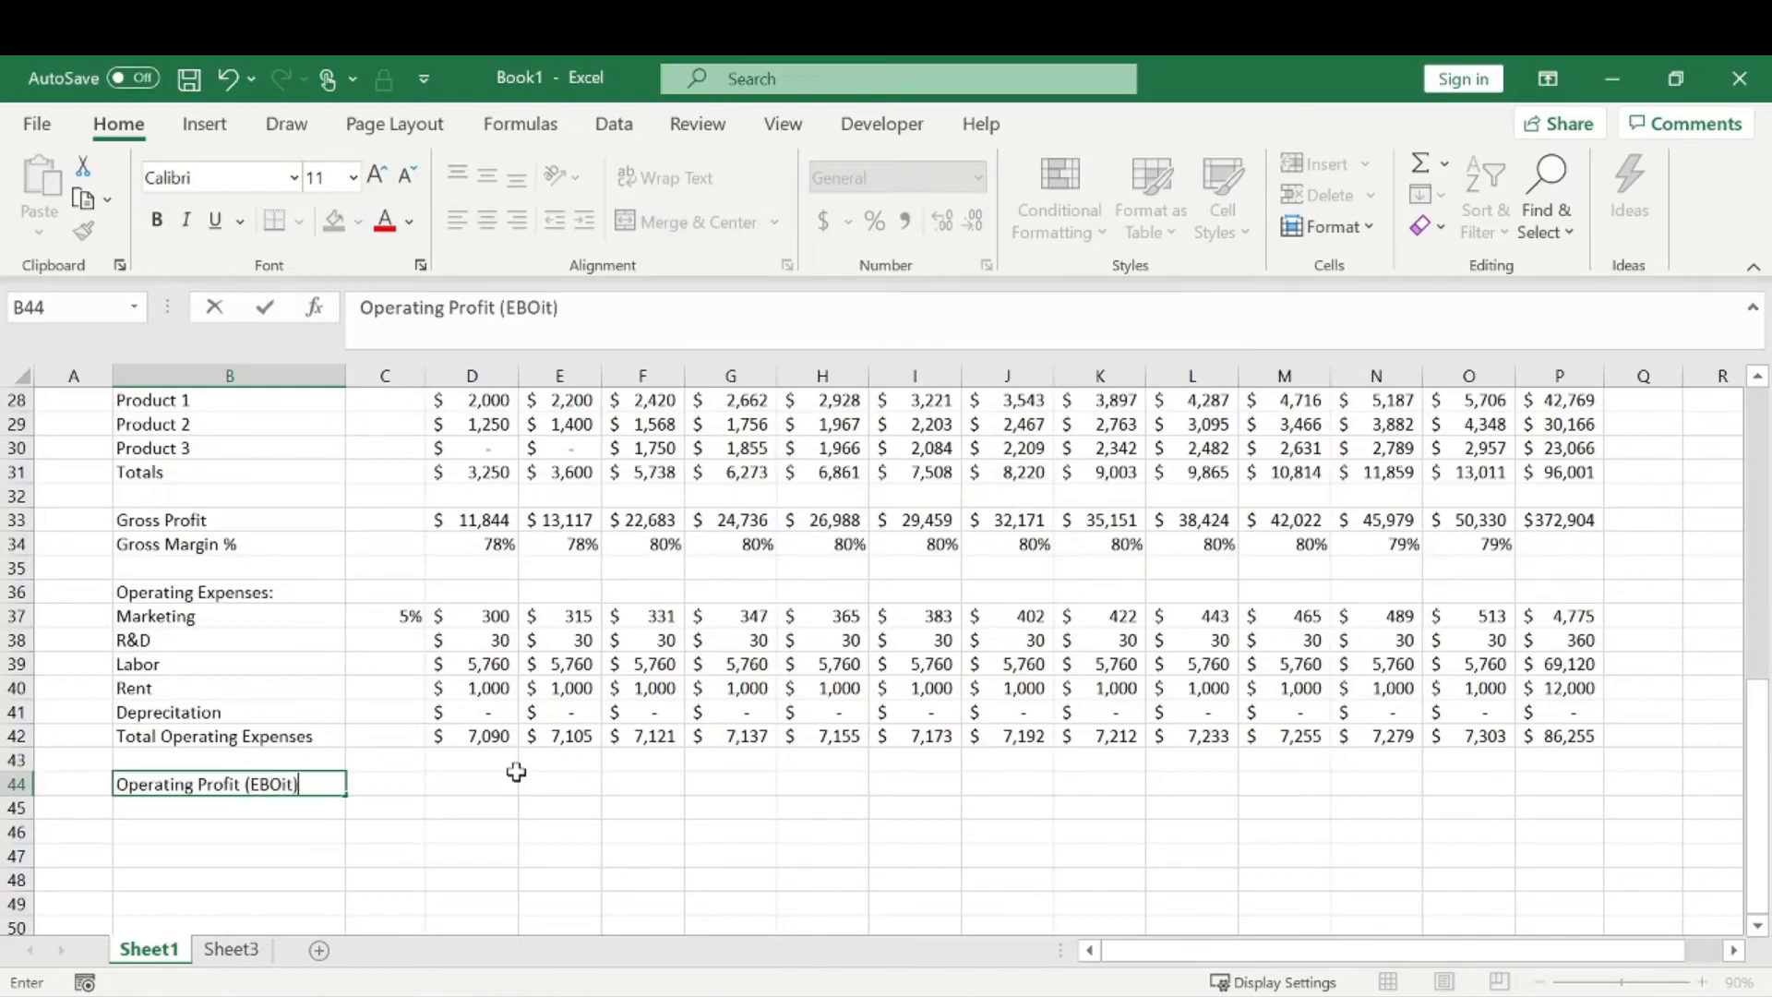
pyautogui.press('BackSpace')
pyautogui.press('BackSpace')
pyautogui.press('BackSpace')
pyautogui.press('Up')
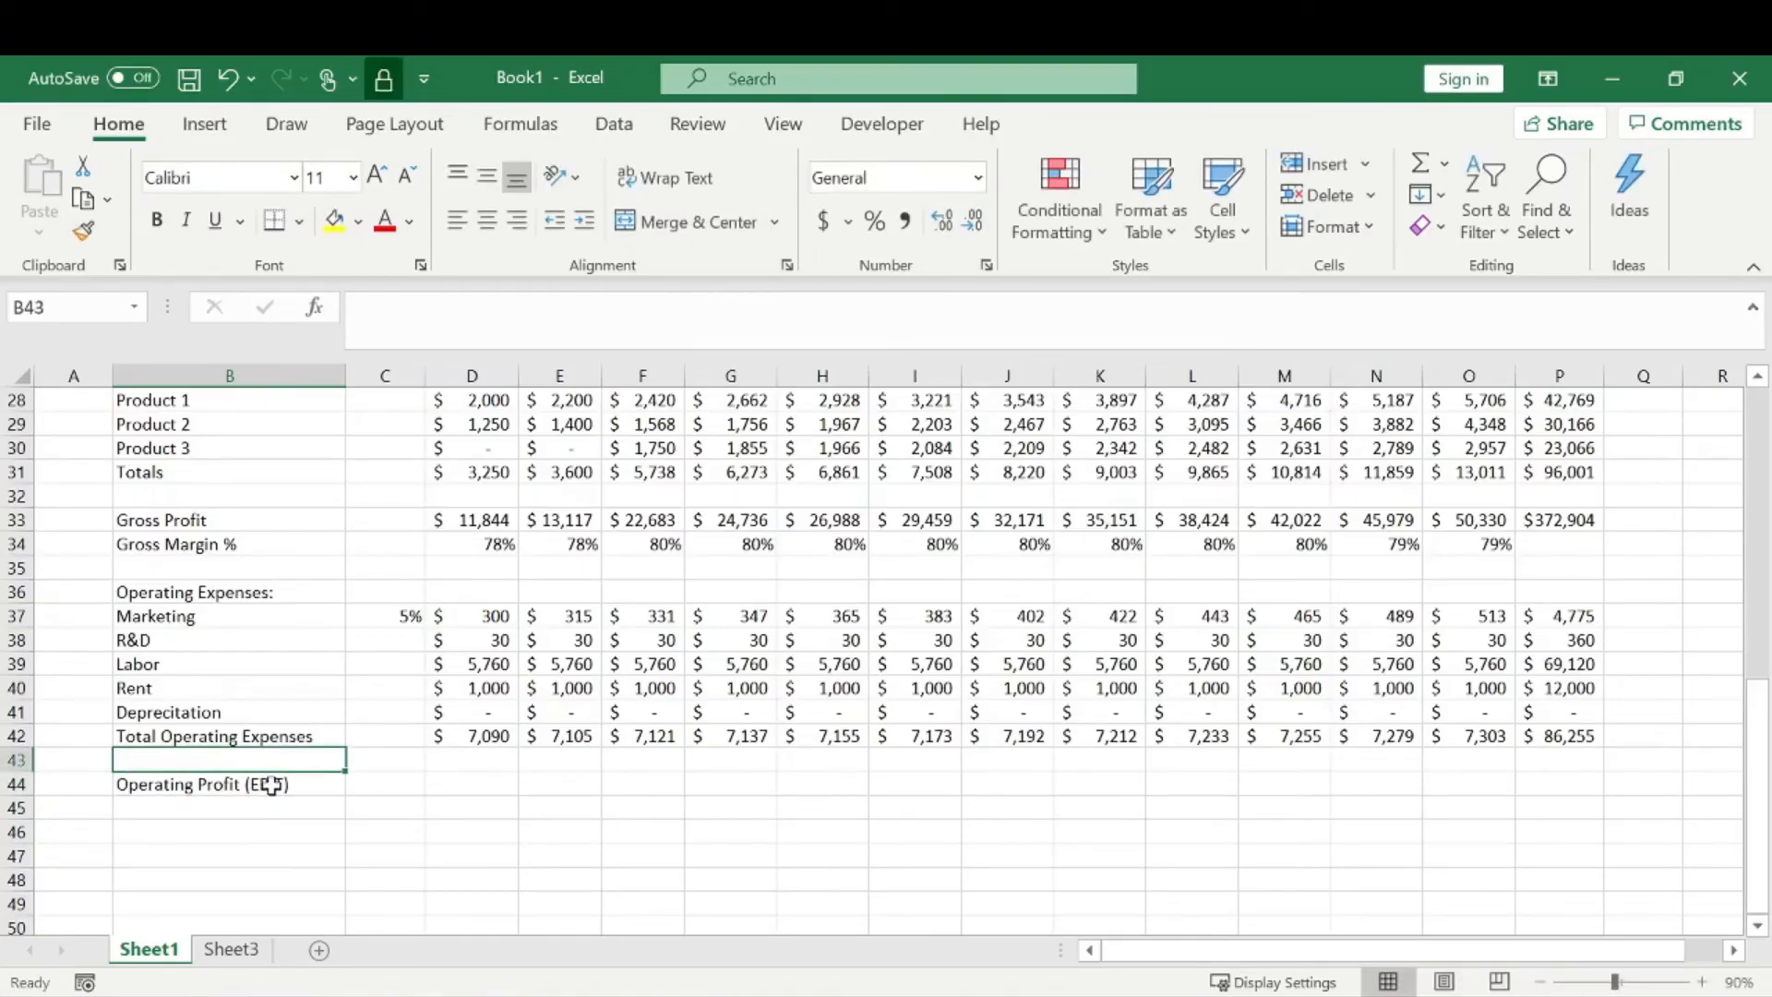
pyautogui.click(495, 781)
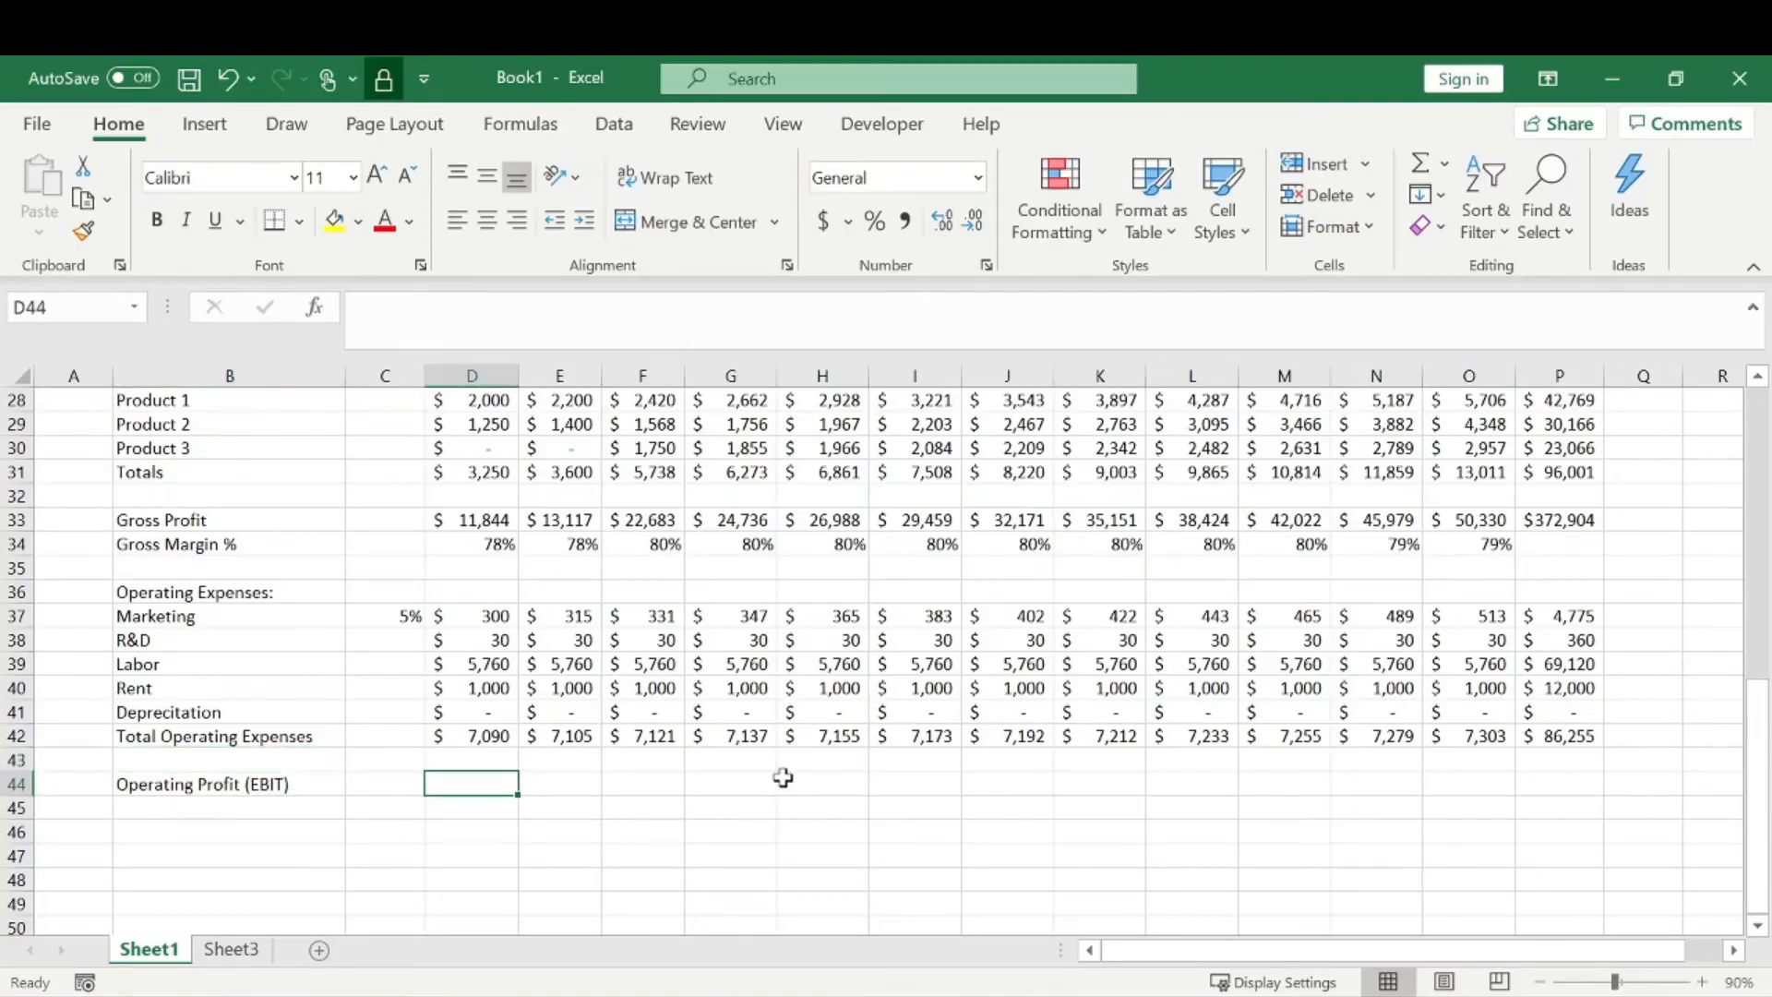
# - Calculate Month 1 Operating Profit in D44 as =D33-D42 and fill the formula across to O44
pyautogui.write('=')
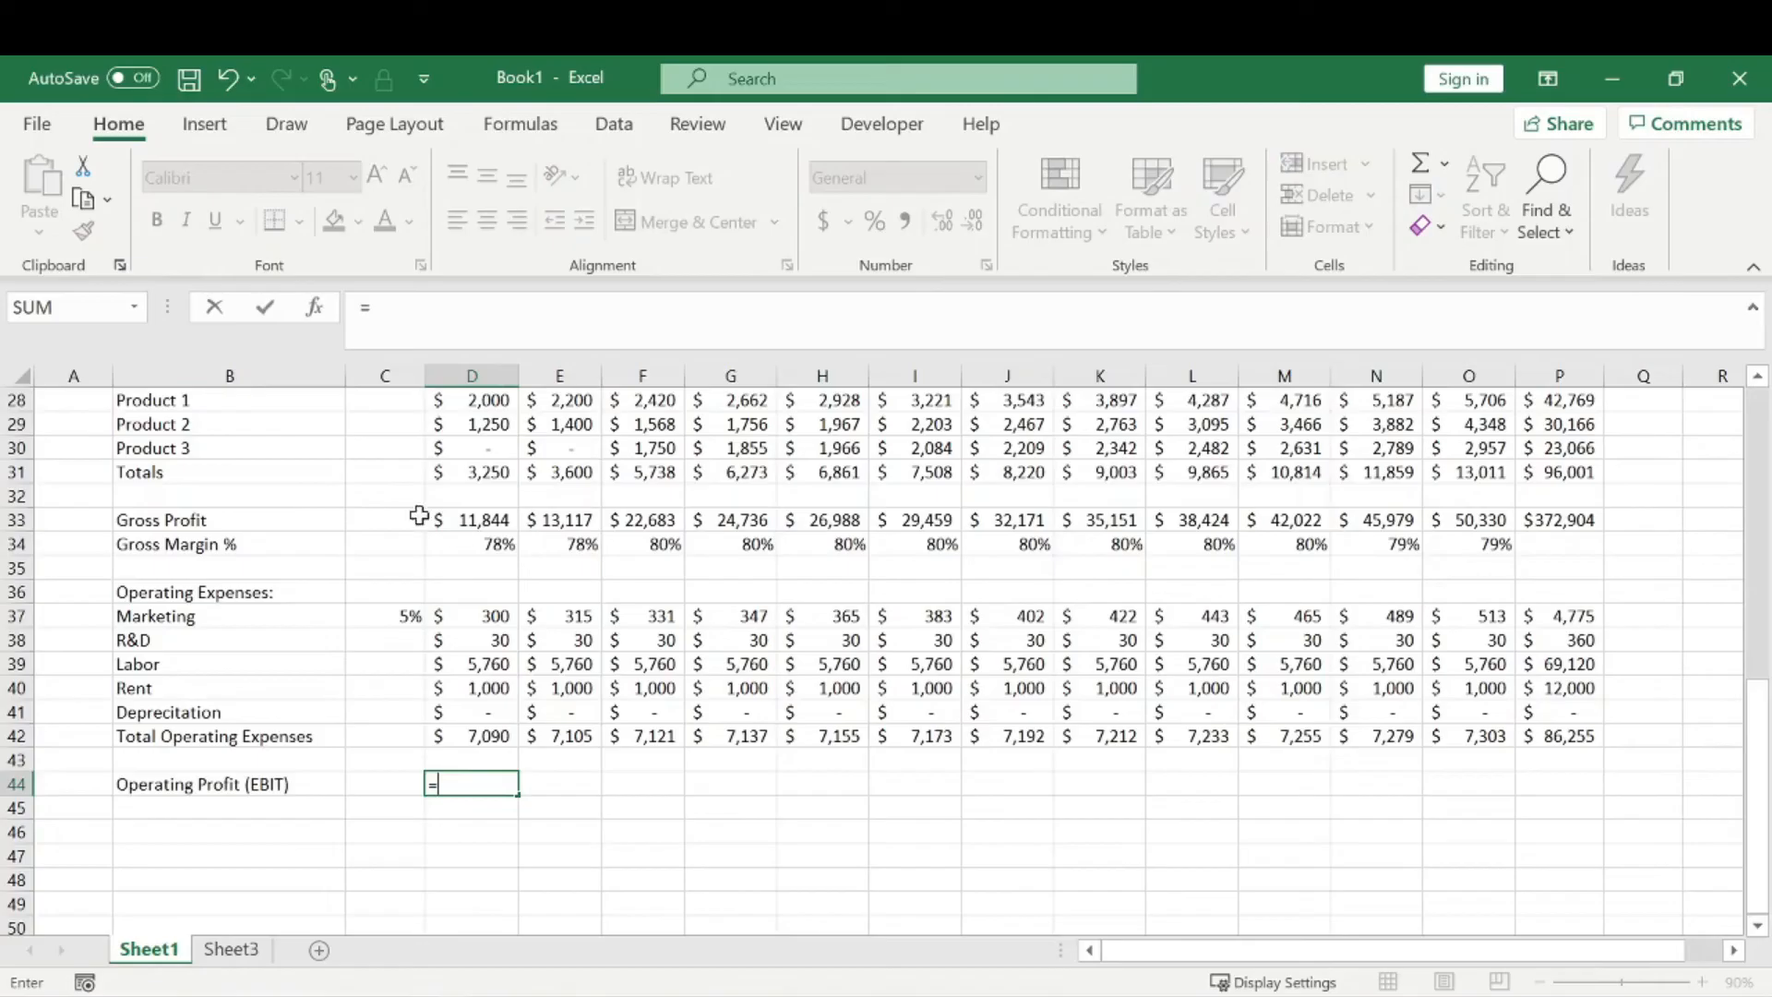
pyautogui.click(485, 518)
pyautogui.write('-')
pyautogui.click(486, 736)
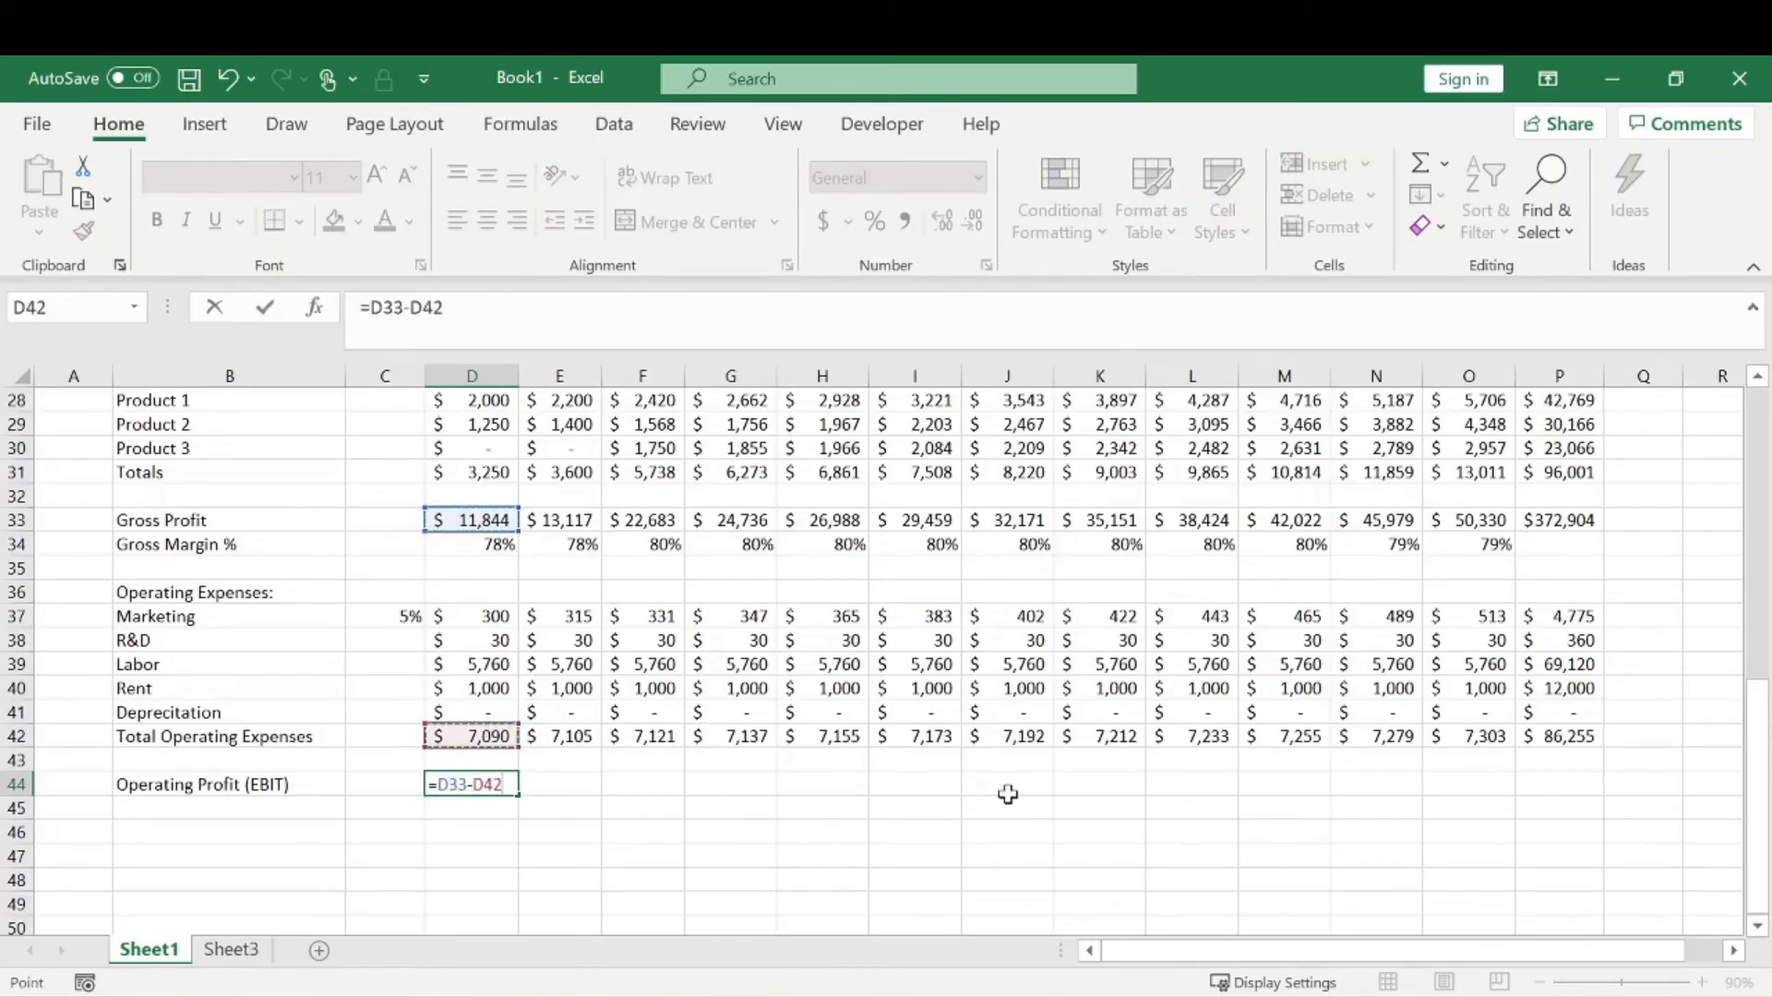
pyautogui.press('Return')
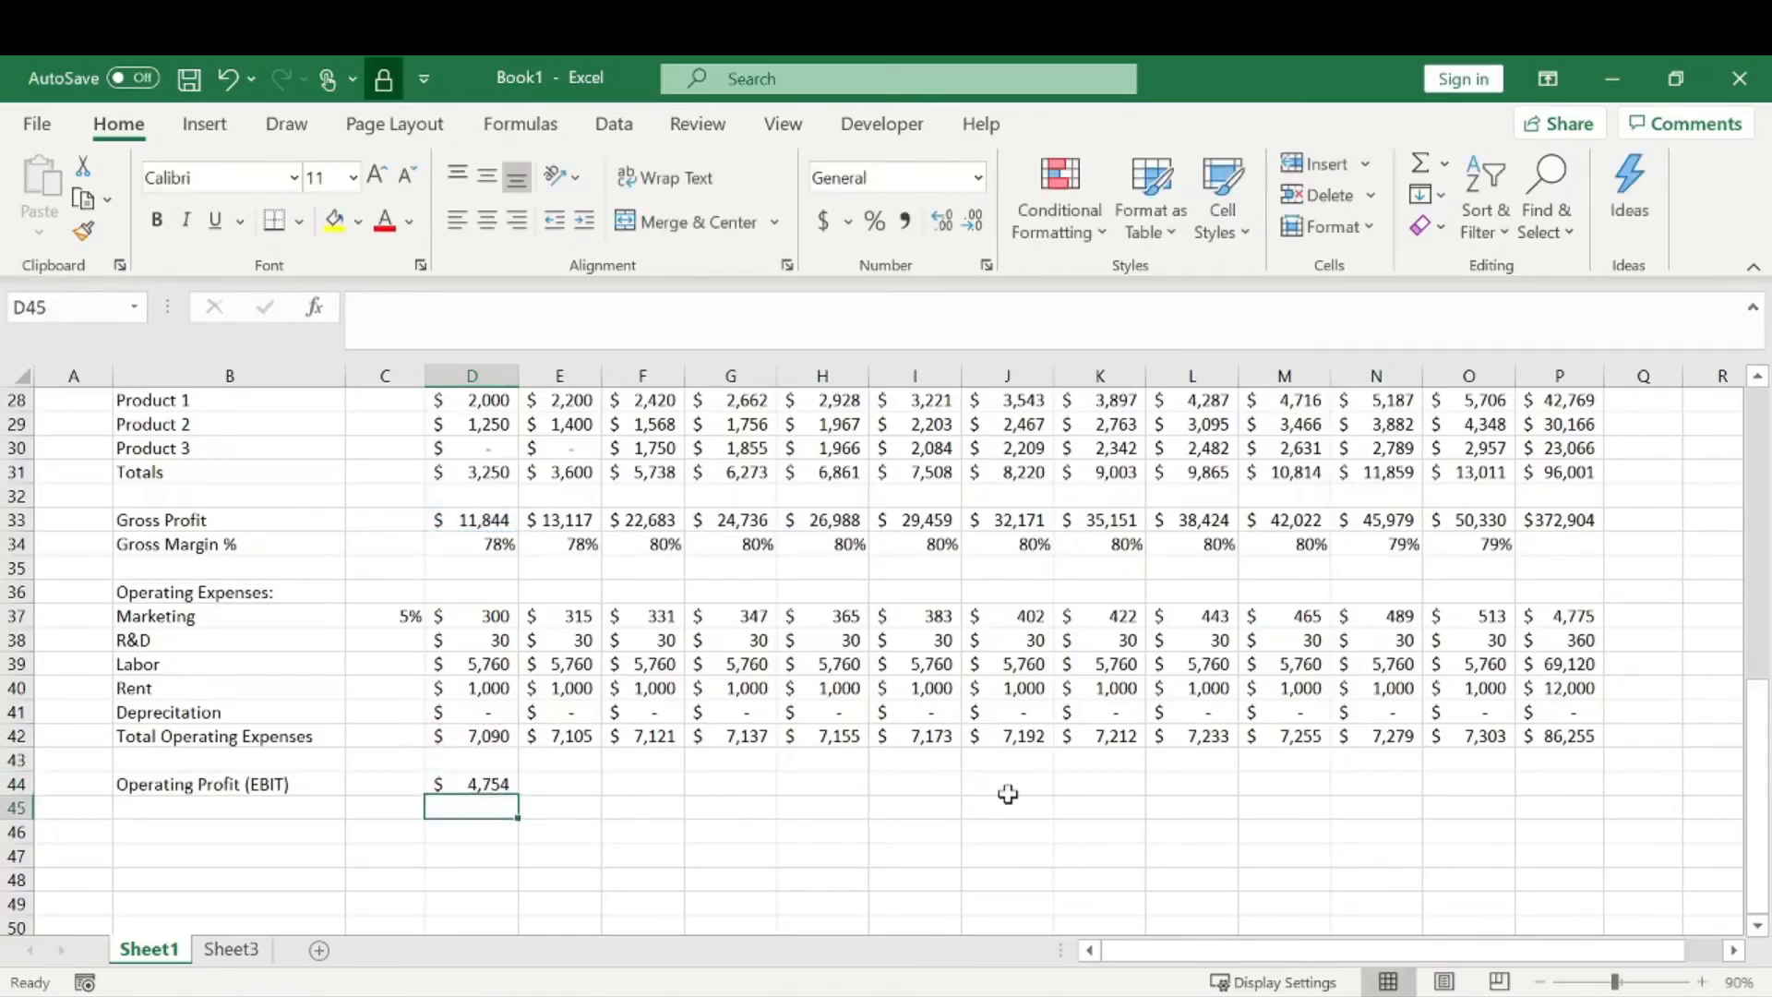
pyautogui.click(466, 783)
pyautogui.moveTo(523, 797); pyautogui.dragTo(1509, 786)
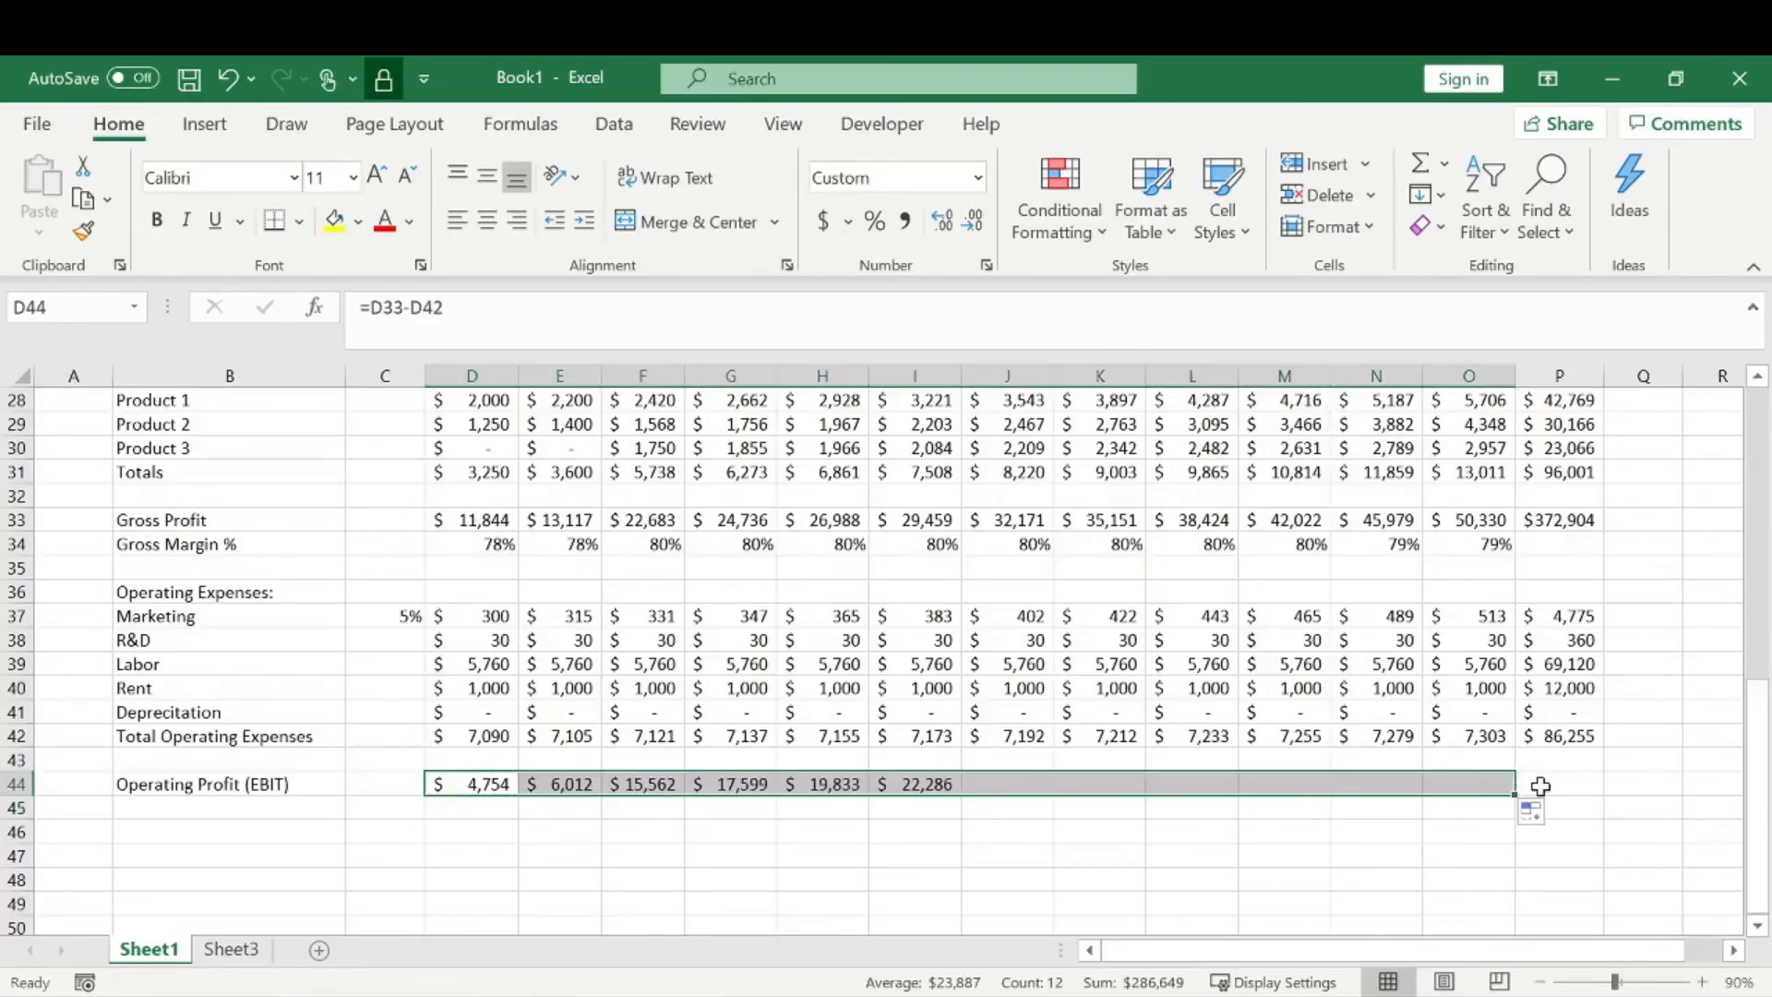
# - Total the 12 months of Operating Profit in P44 with a SUM of D44:O44
pyautogui.click(1584, 785)
pyautogui.write('=sy')
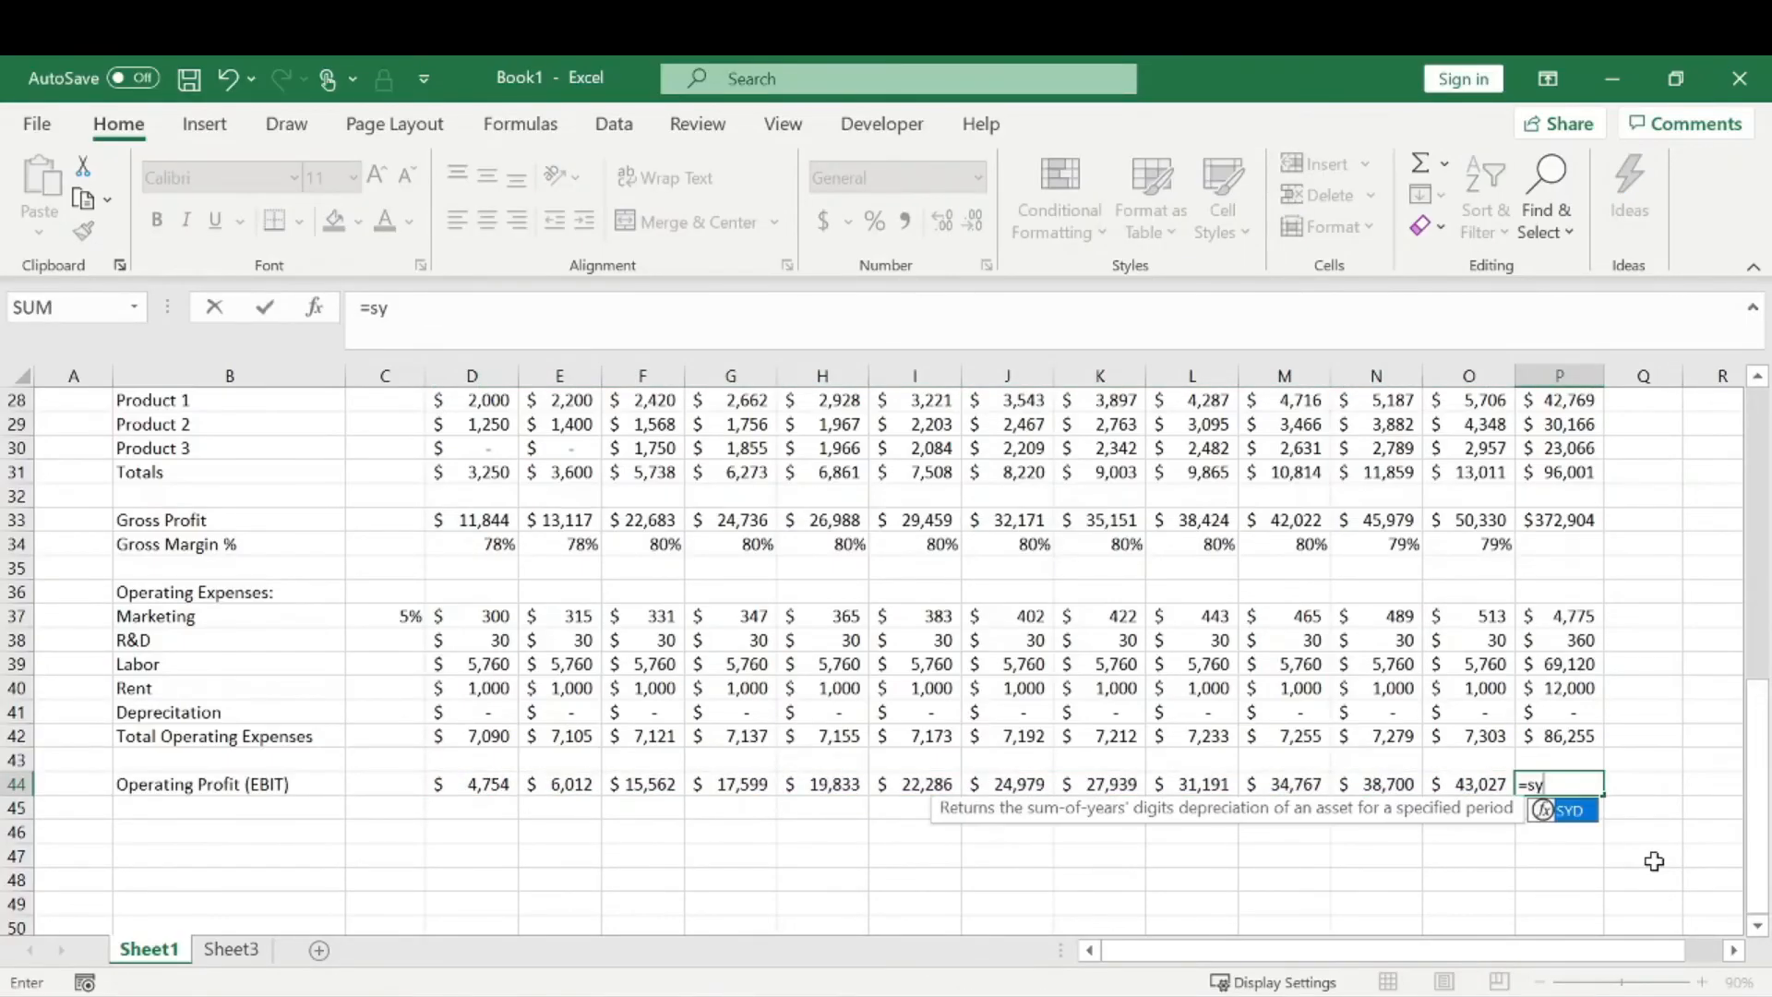
pyautogui.press('BackSpace')
pyautogui.write('um')
pyautogui.press('Tab')
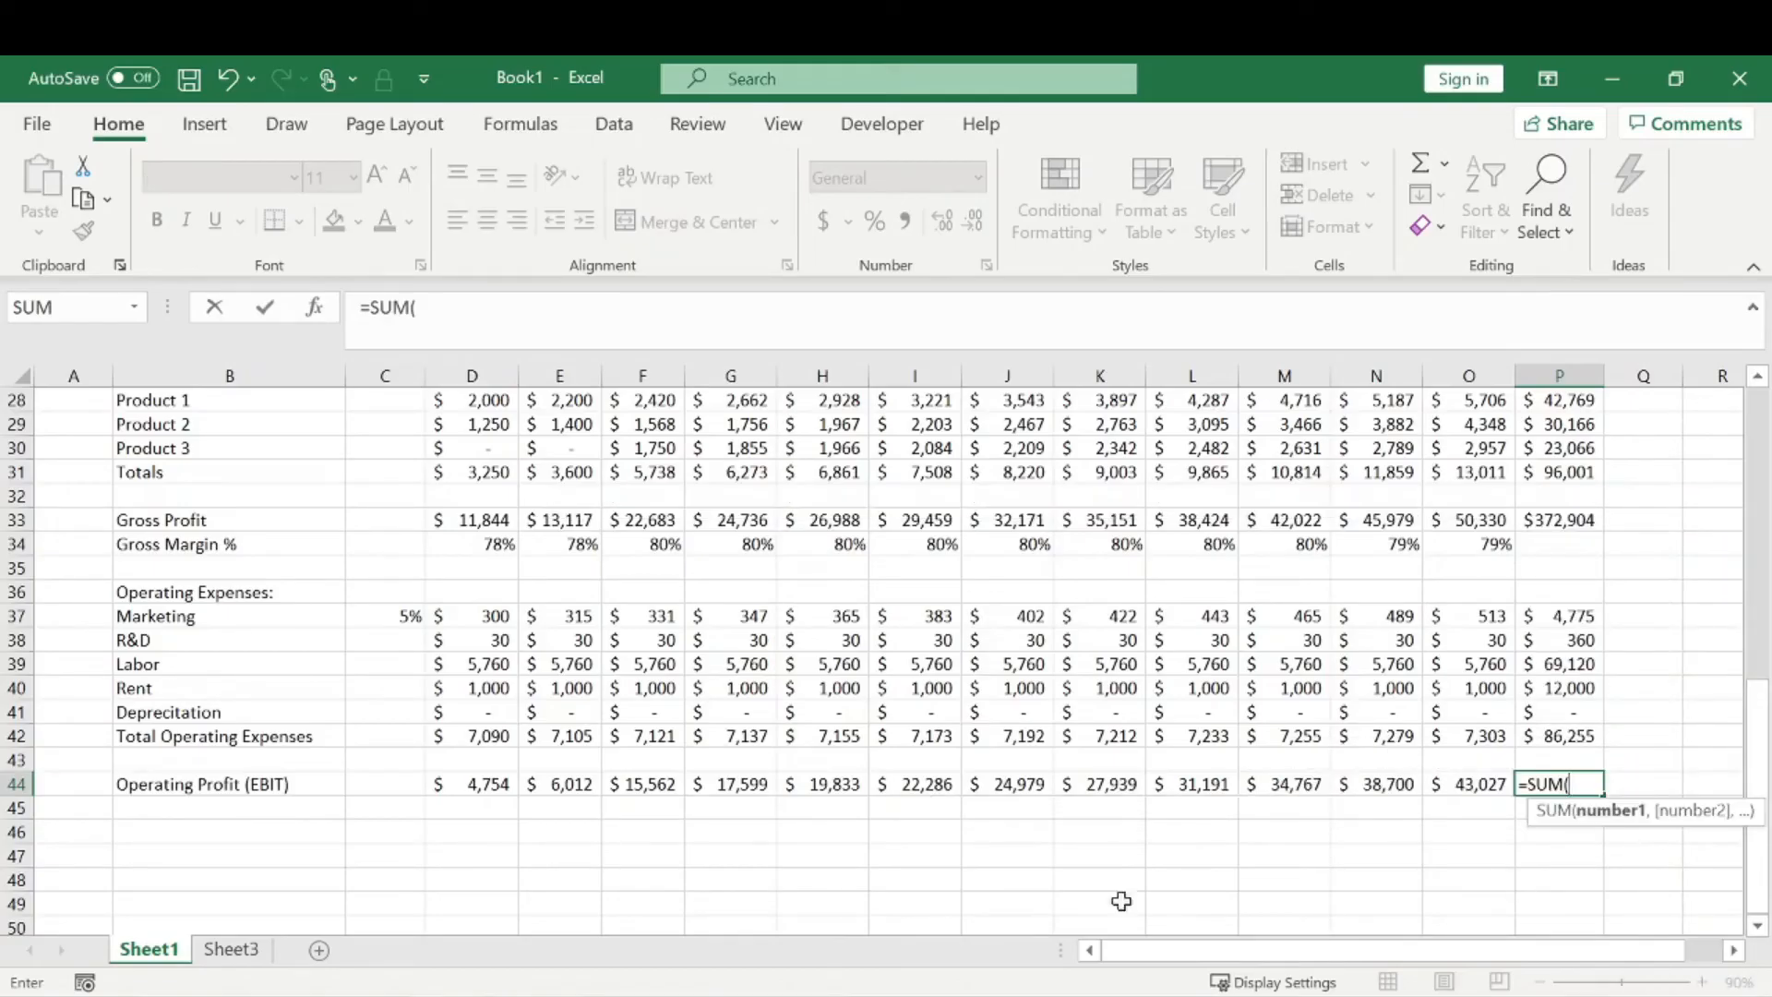
pyautogui.moveTo(496, 786); pyautogui.dragTo(1477, 784)
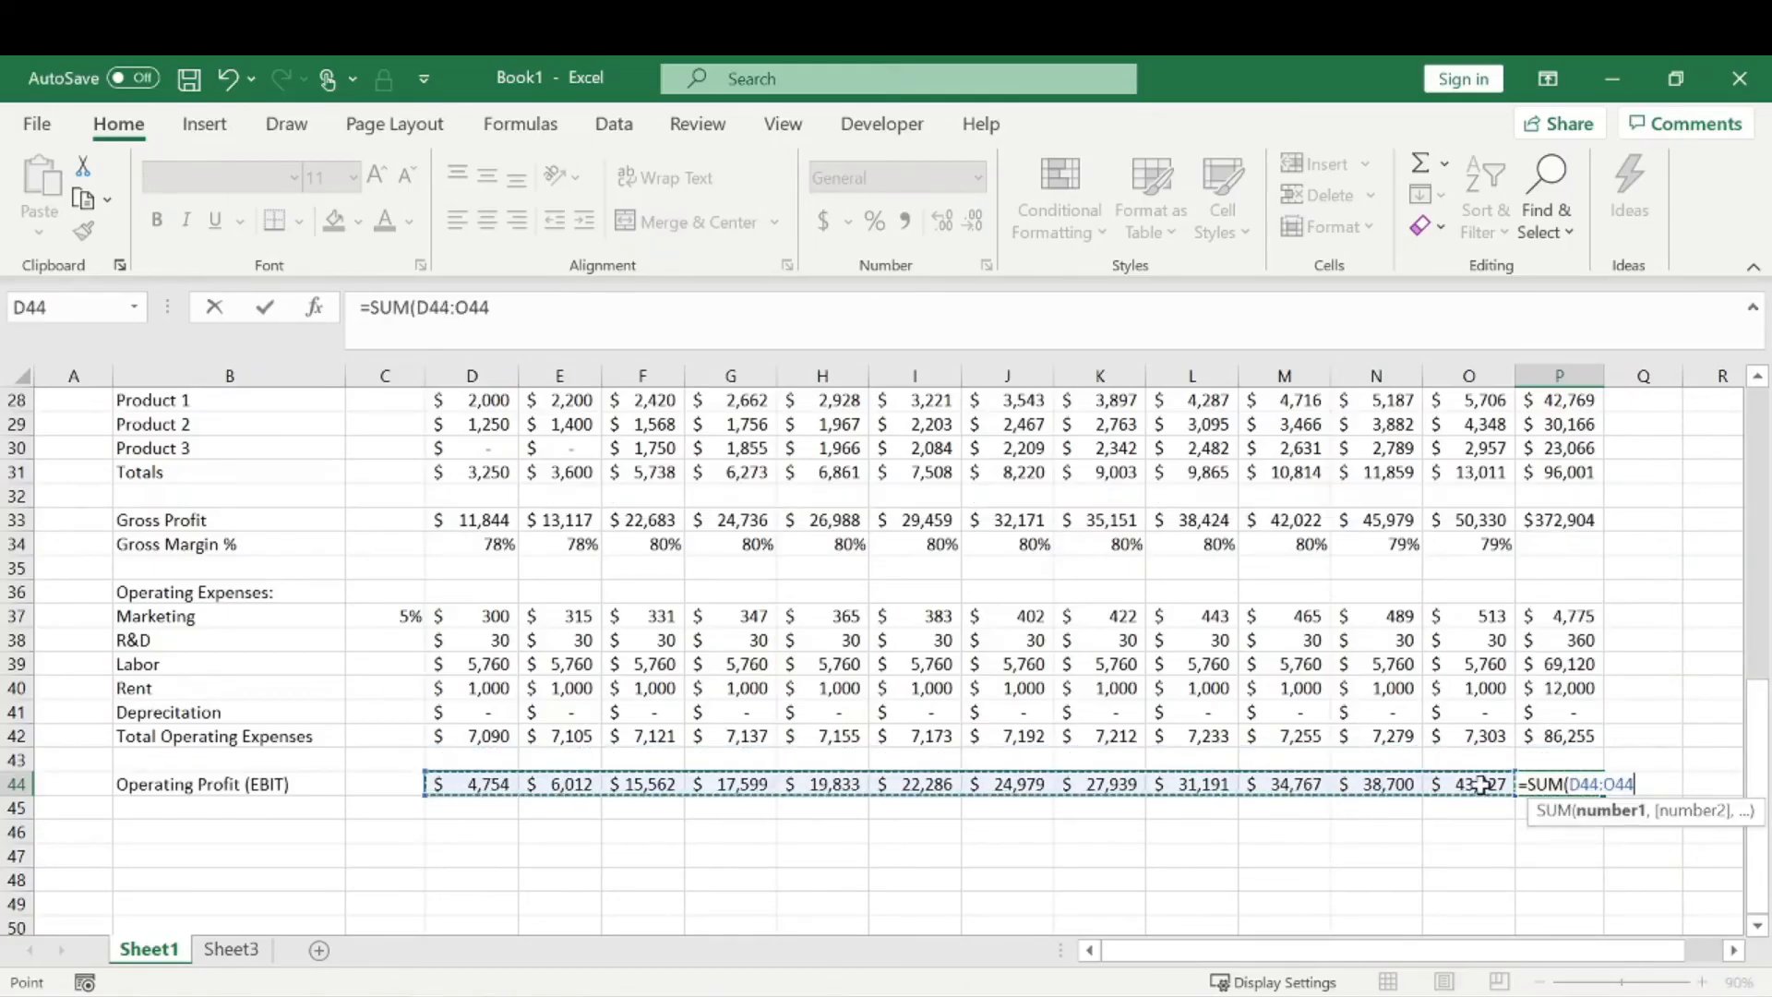
pyautogui.press('Return')
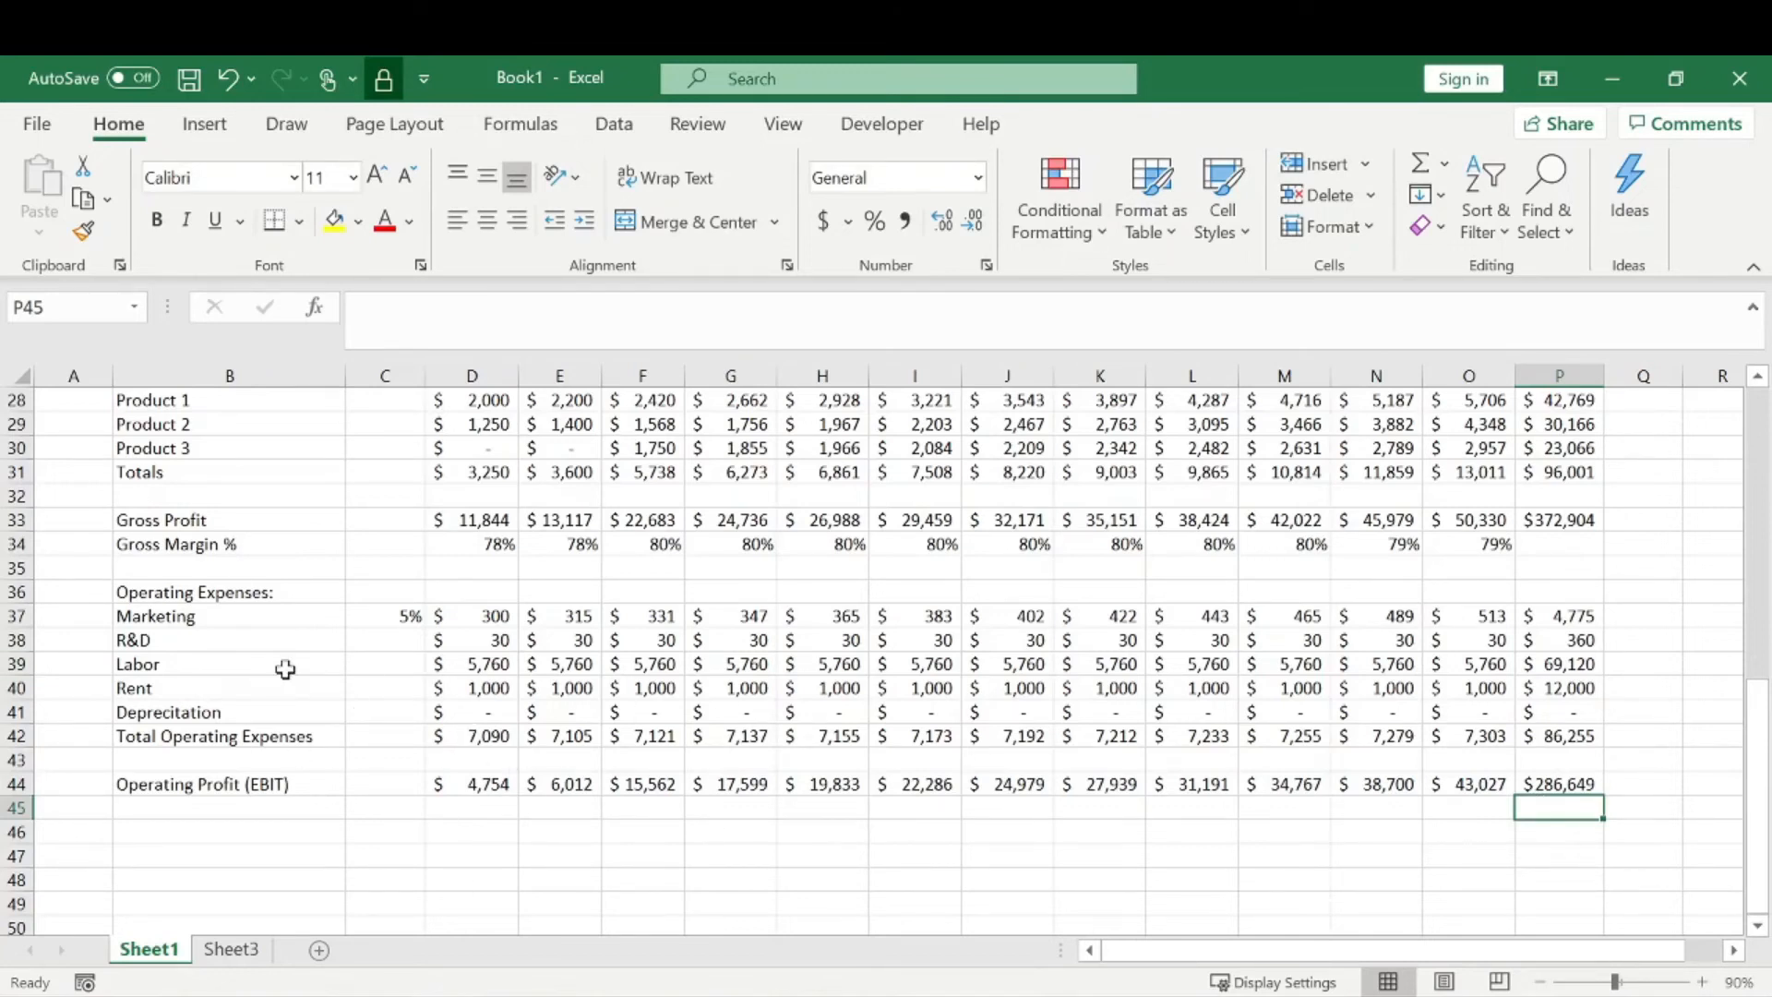
# - Enter the label Operating Margin % in B45
pyautogui.click(190, 805)
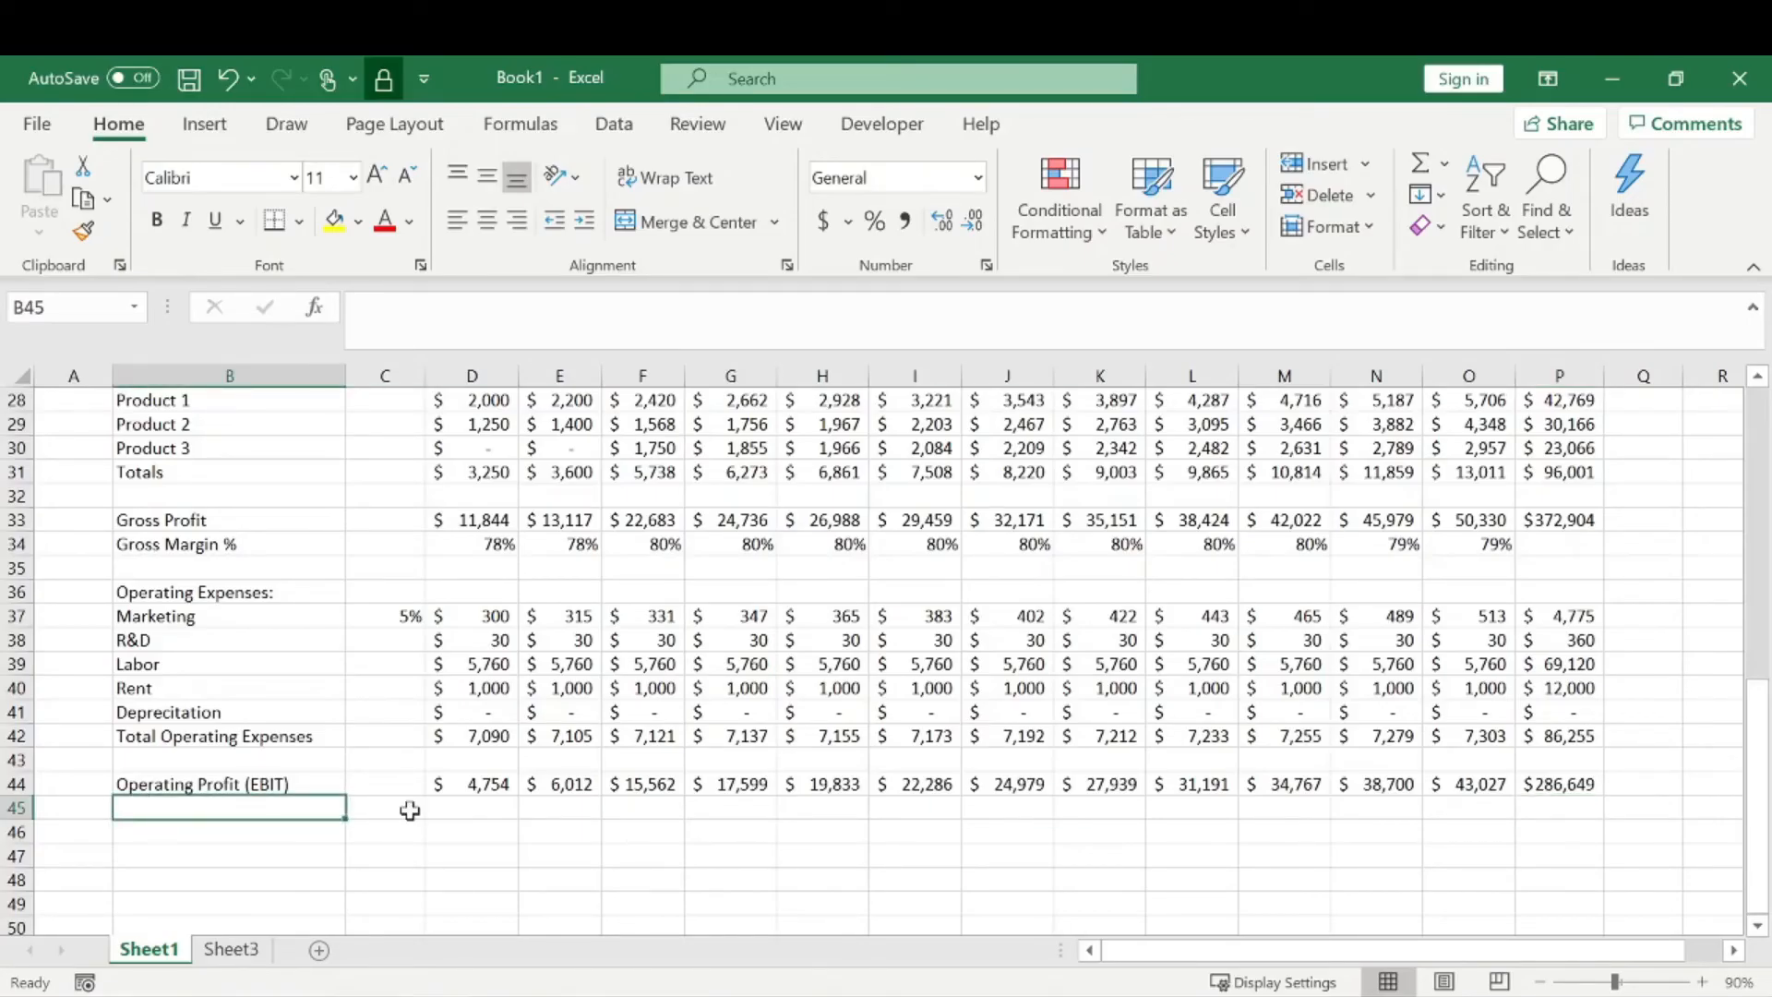
pyautogui.write('Operating Mari ')
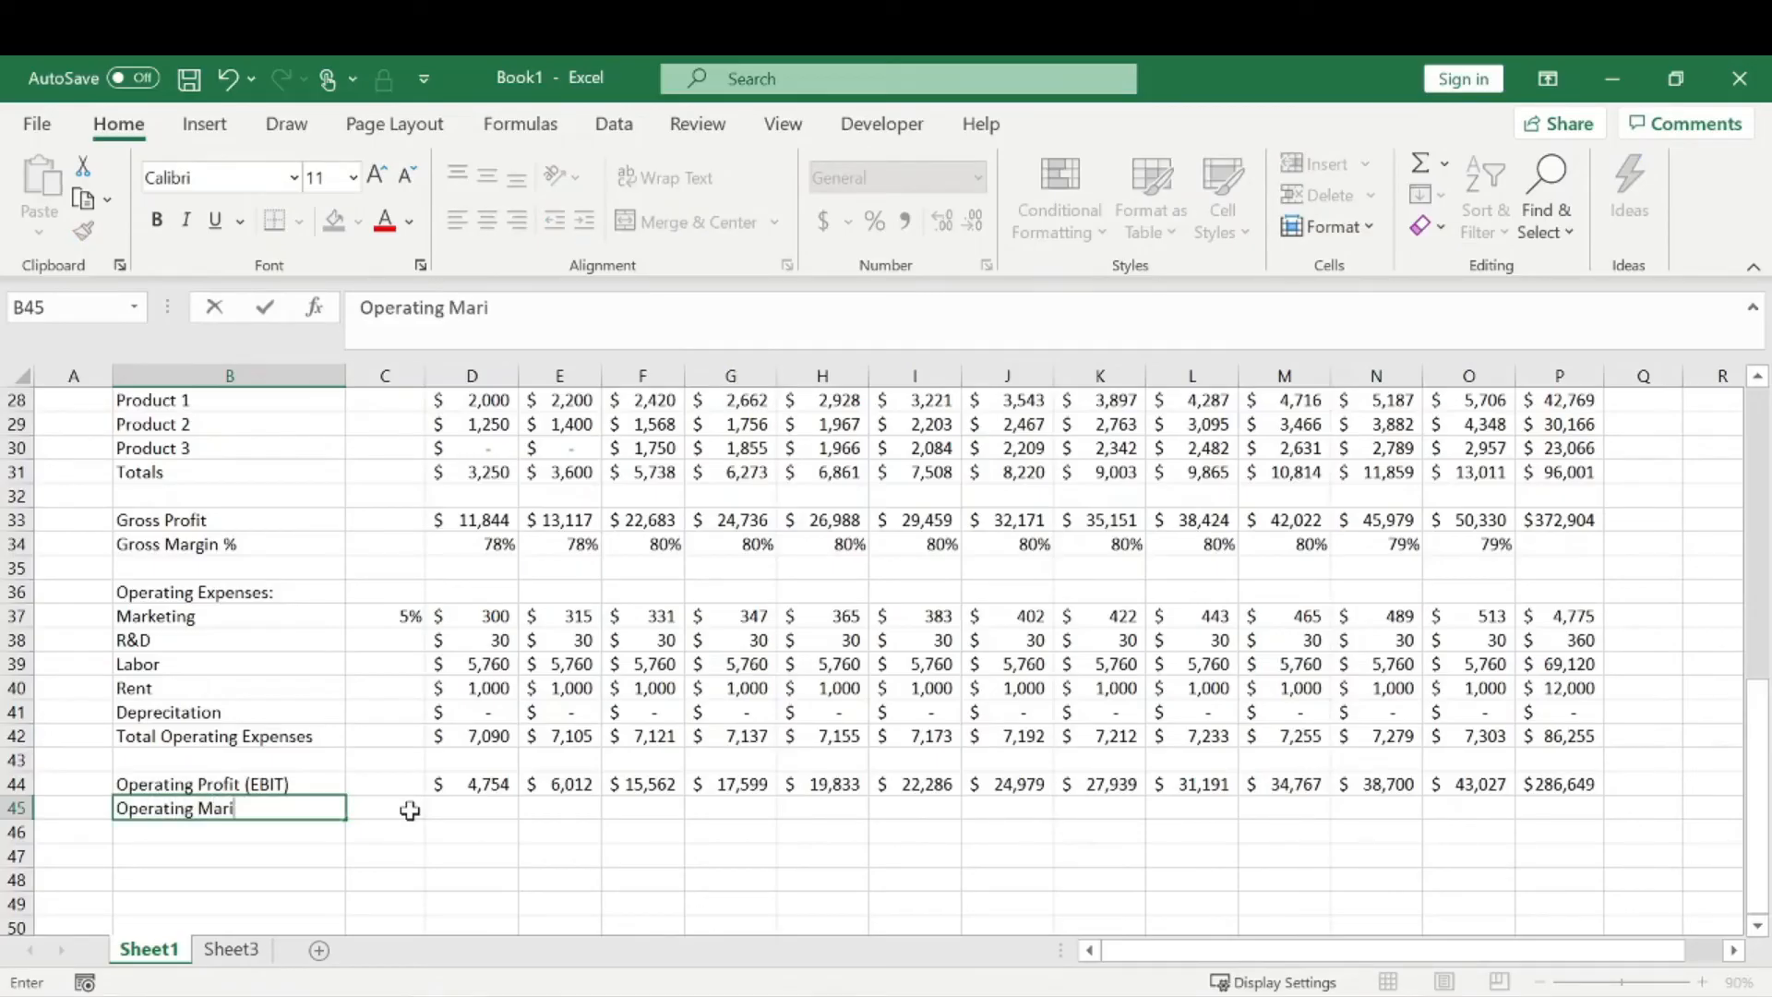
pyautogui.write('gin %')
pyautogui.press('Return')
# - Calculate the Month 1 operating margin in D45 by dividing Operating Profit D44 by total revenue D25
pyautogui.press('Up')
pyautogui.press('Right')
pyautogui.press('Right')
pyautogui.write('=')
pyautogui.press('Up')
pyautogui.write('/')
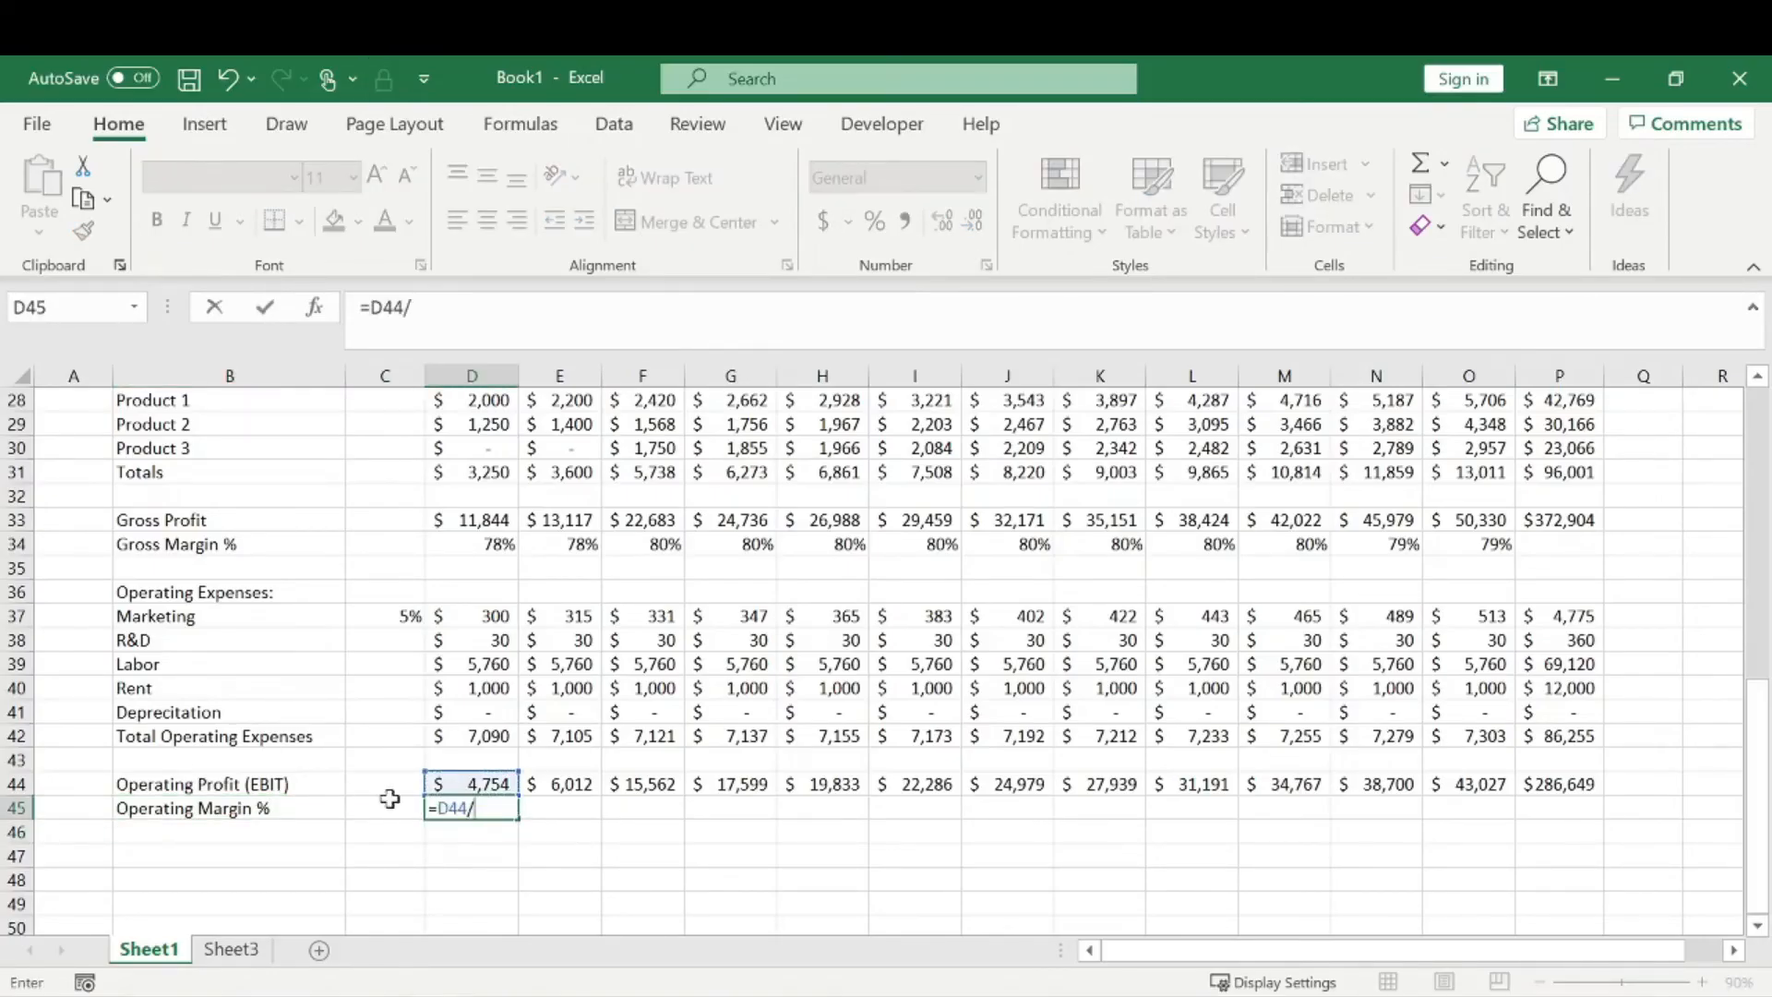
pyautogui.scroll(2, 276, 572)
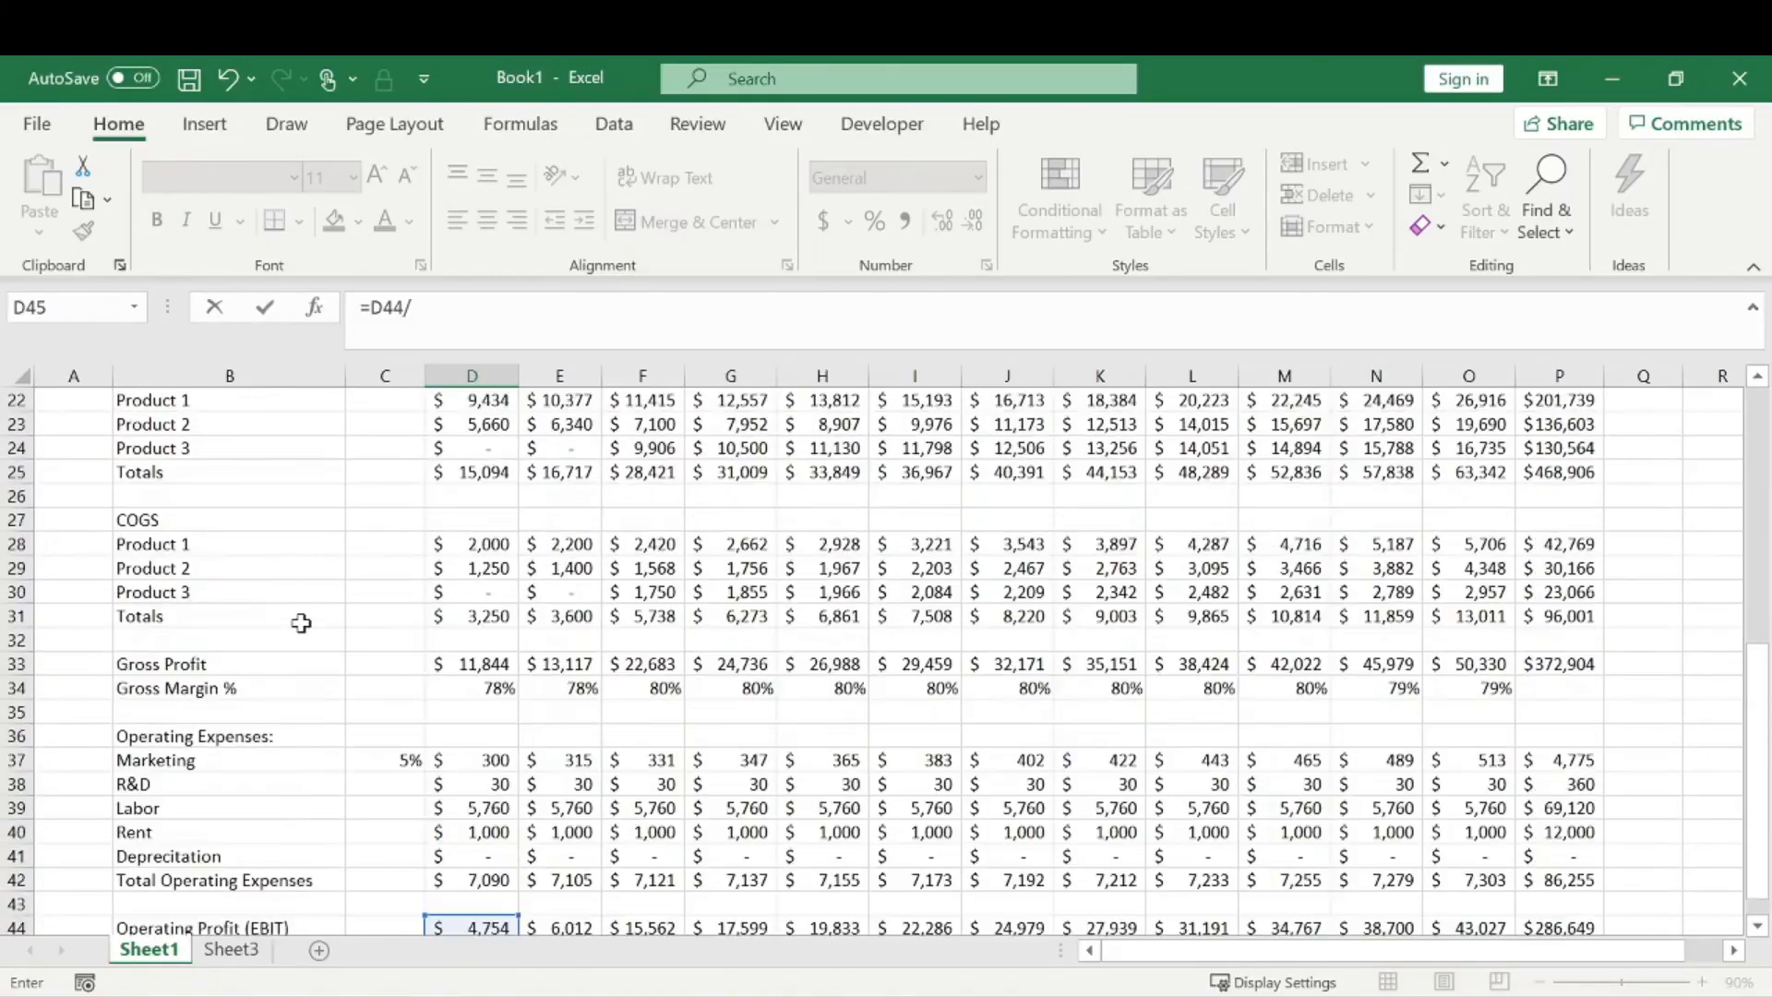
pyautogui.click(484, 475)
pyautogui.scroll(1, 526, 609)
pyautogui.scroll(1, 538, 628)
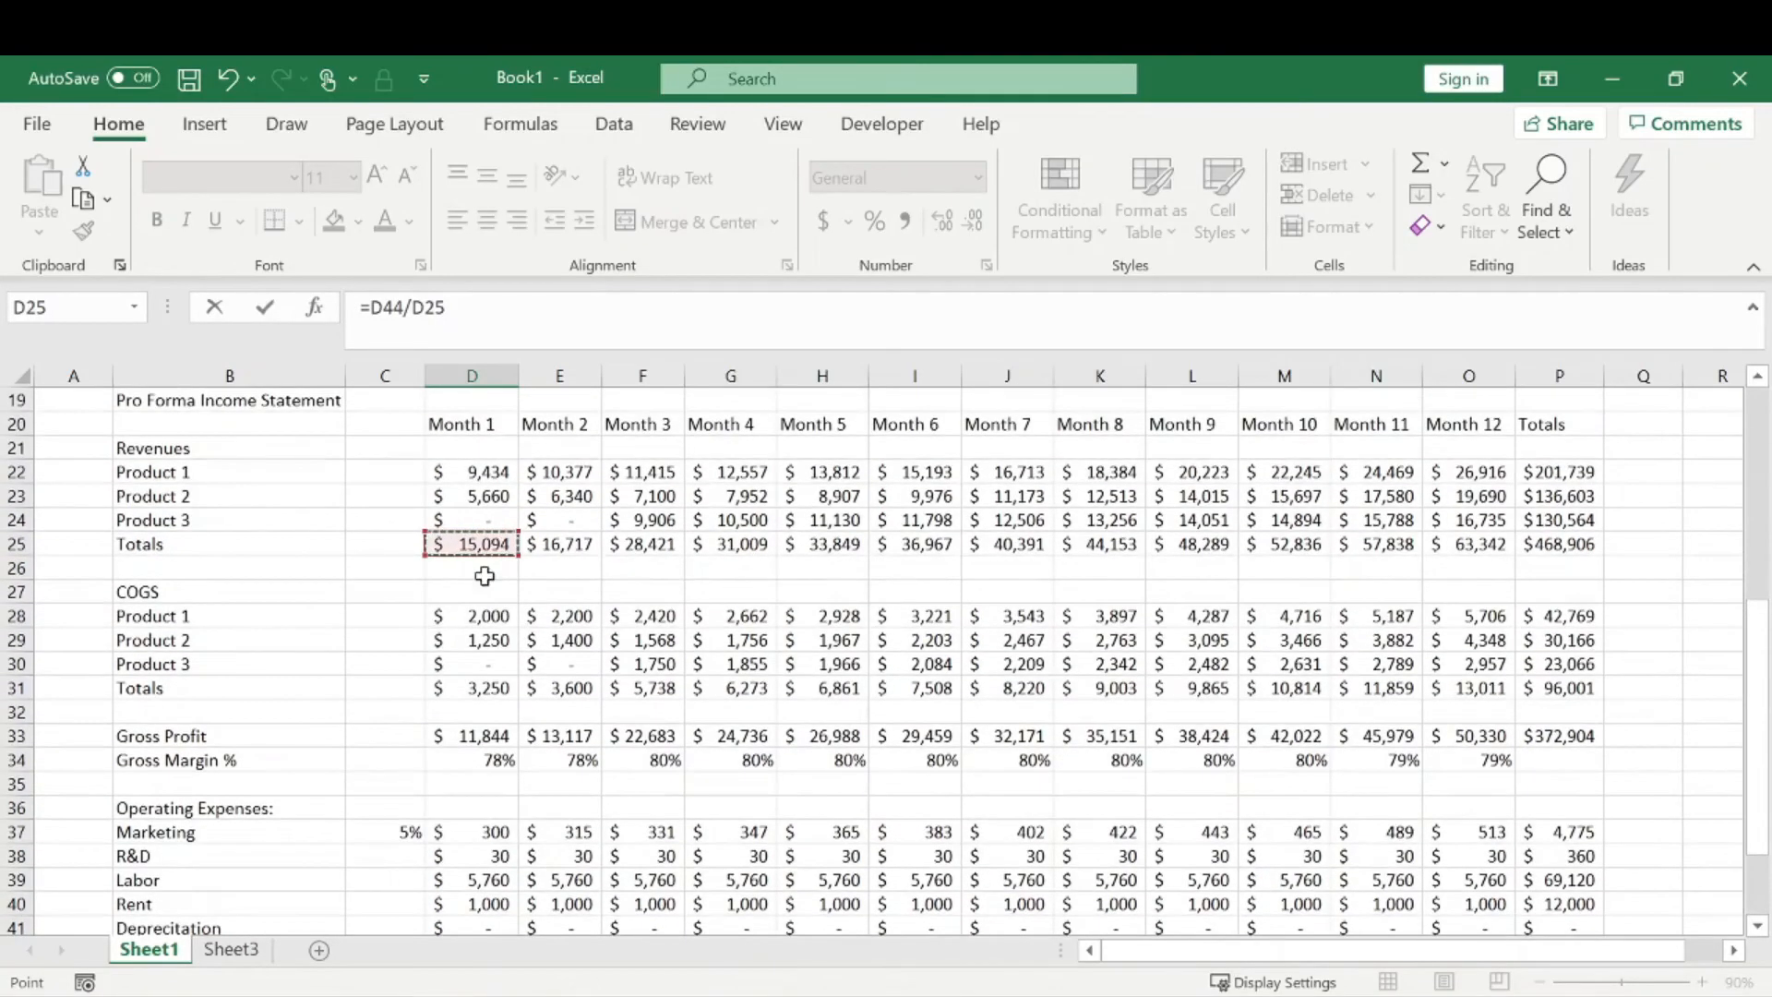
pyautogui.press('Return')
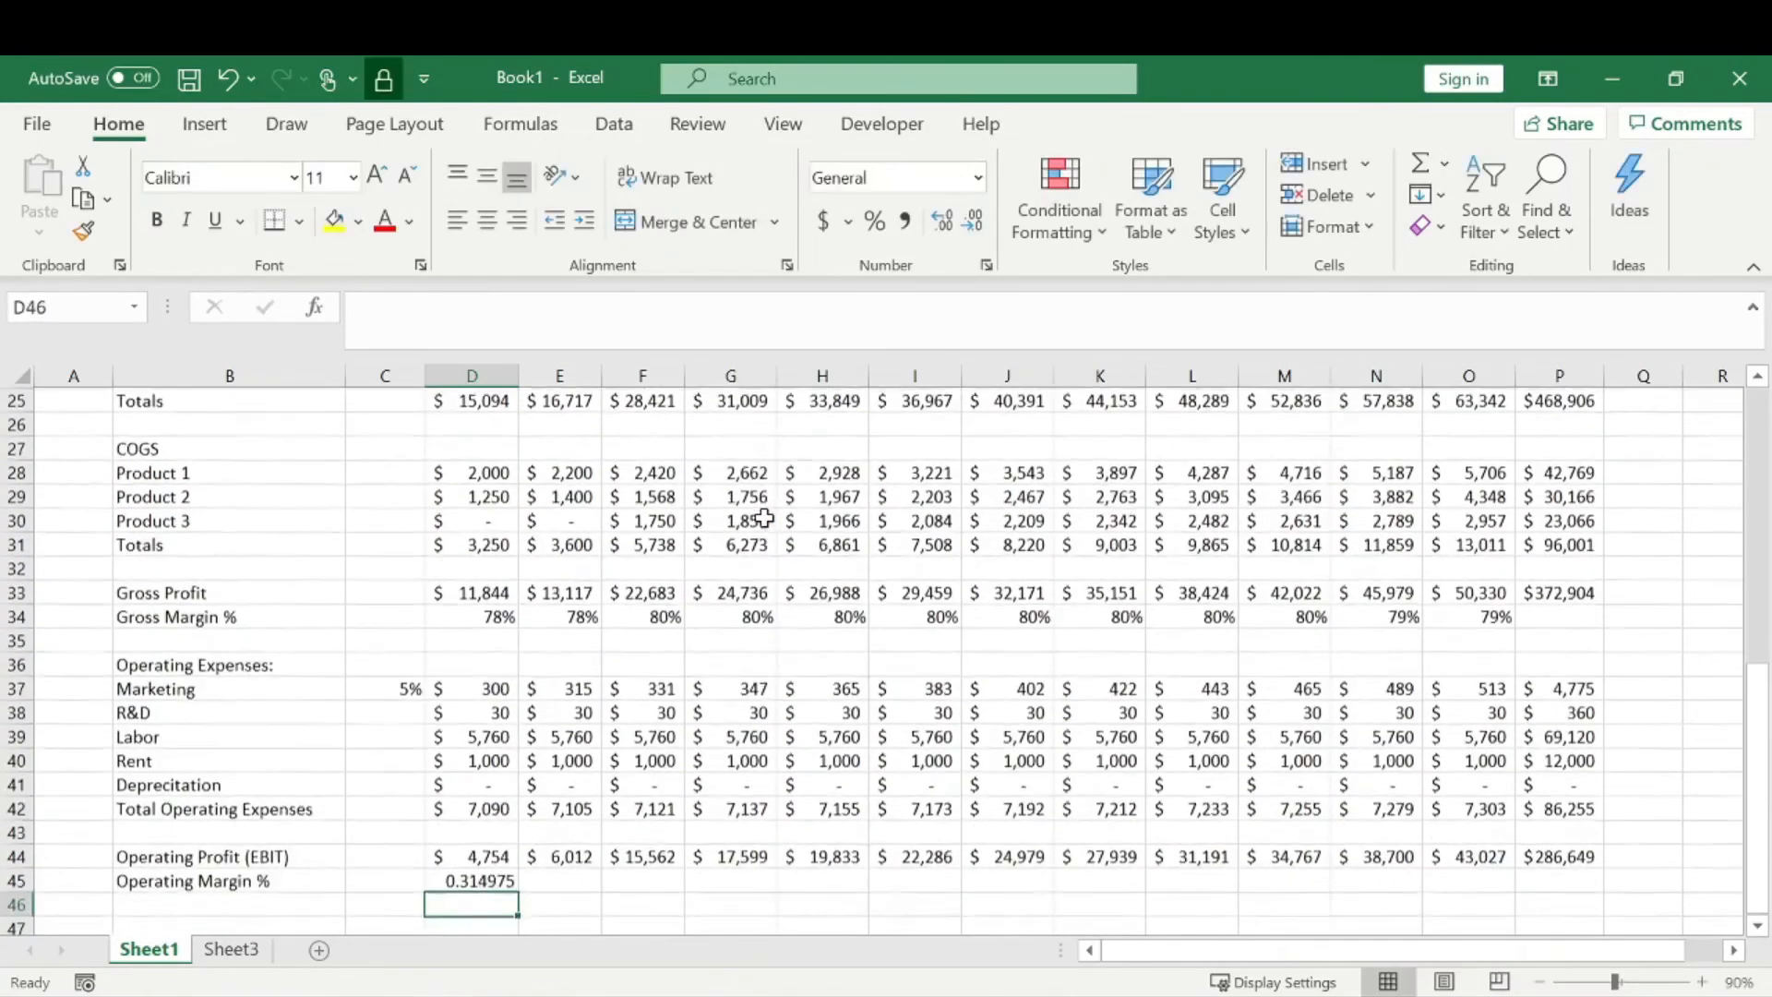
# - Fill the operating margin formula from D45 across to O45 and format the row as percentages
pyautogui.click(493, 665)
pyautogui.moveTo(526, 671); pyautogui.dragTo(1519, 646)
pyautogui.click(874, 220)
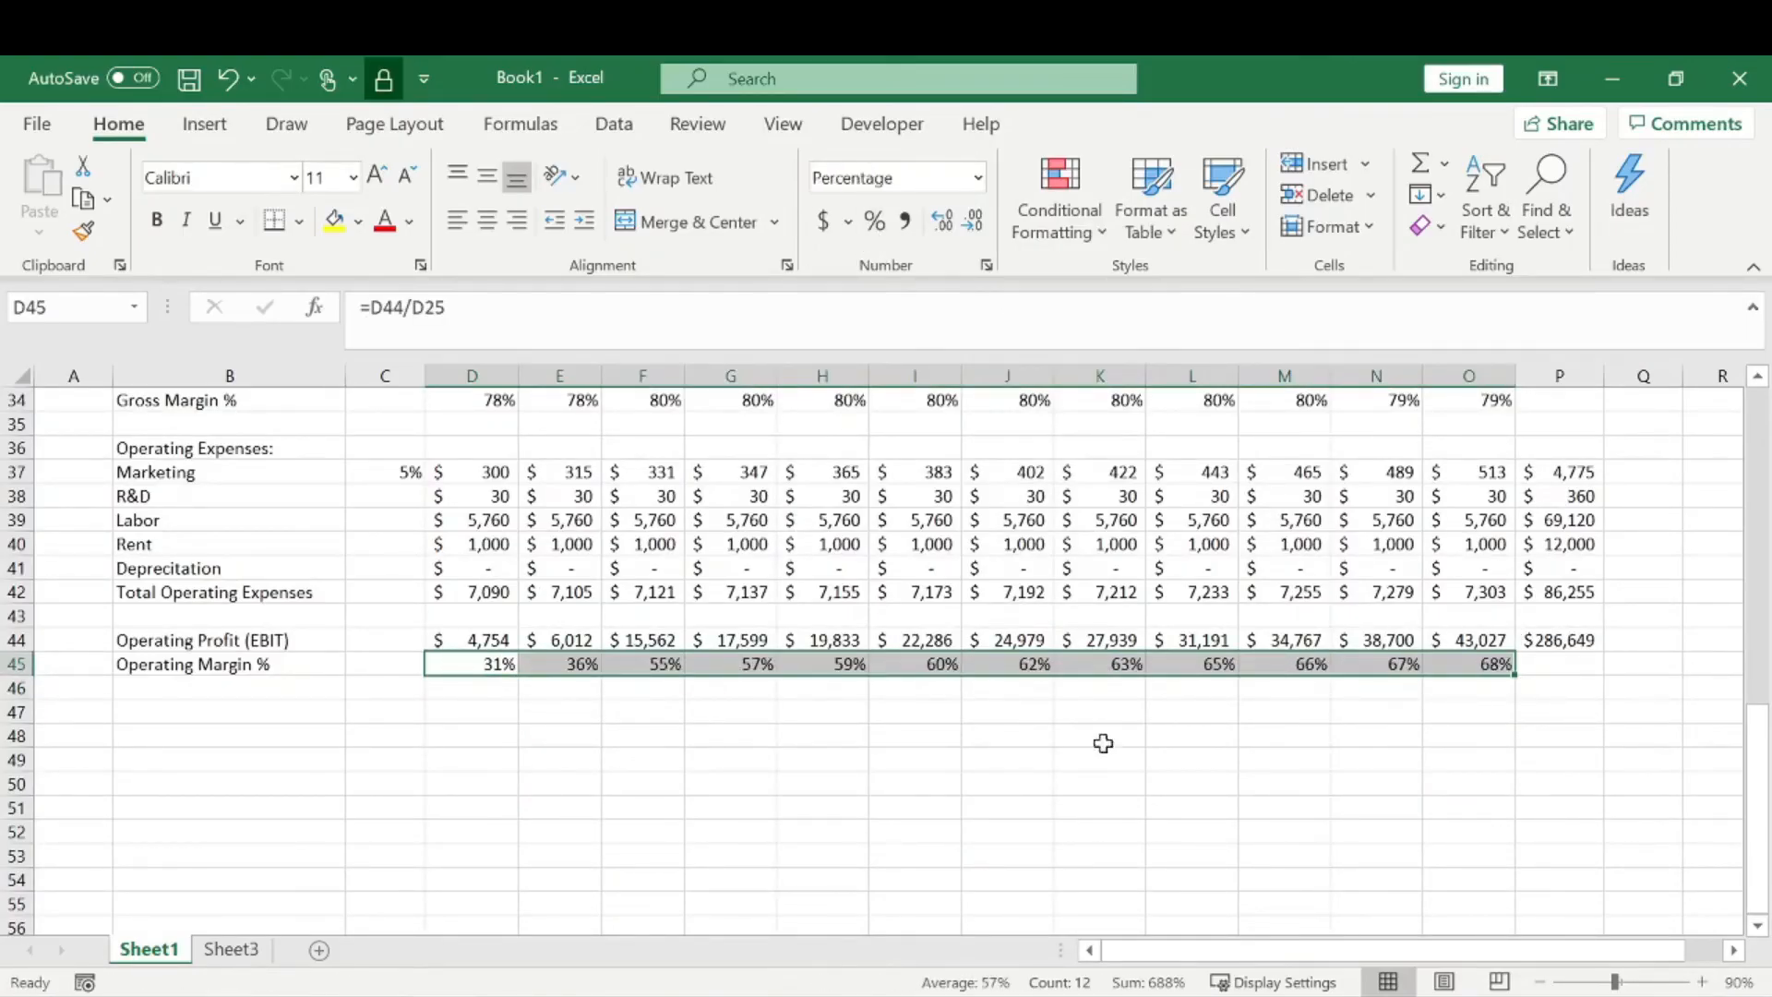
pyautogui.click(1102, 759)
# - Enter the labels Interest Expense in B47, Income Tax Expense in B48 and Net Income in B50
pyautogui.click(297, 694)
pyautogui.click(314, 707)
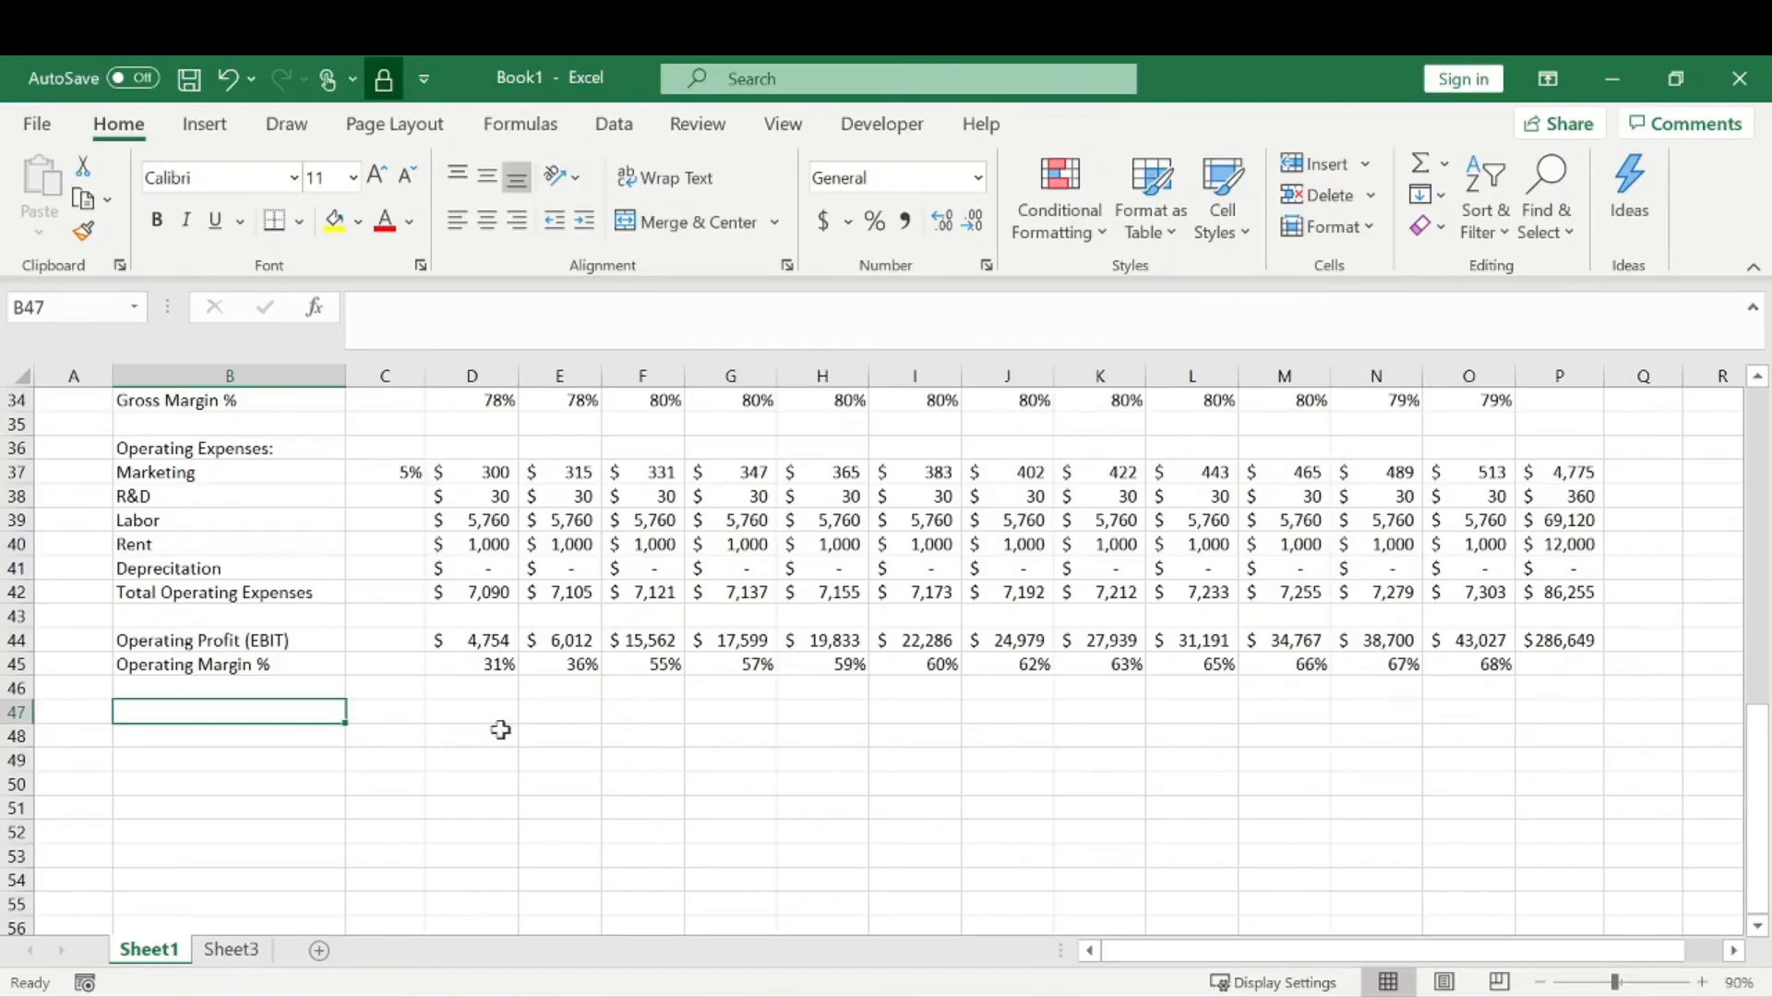
pyautogui.write('Interest Expense')
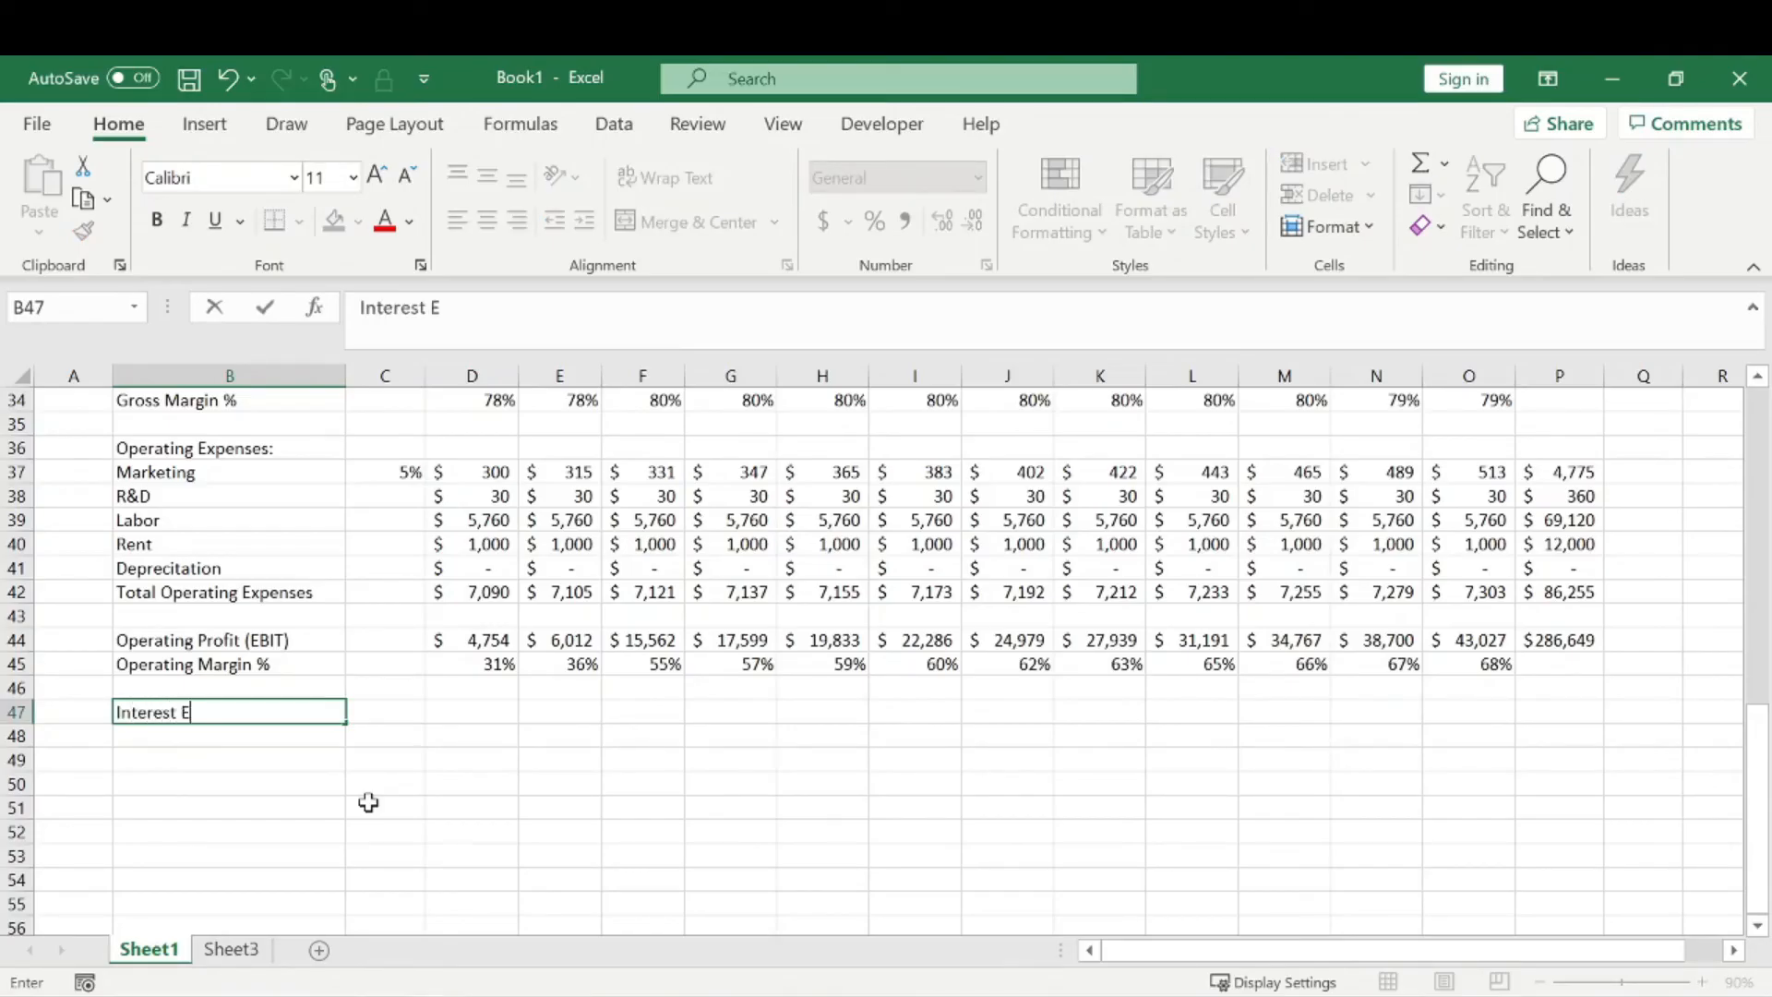
pyautogui.press('Return')
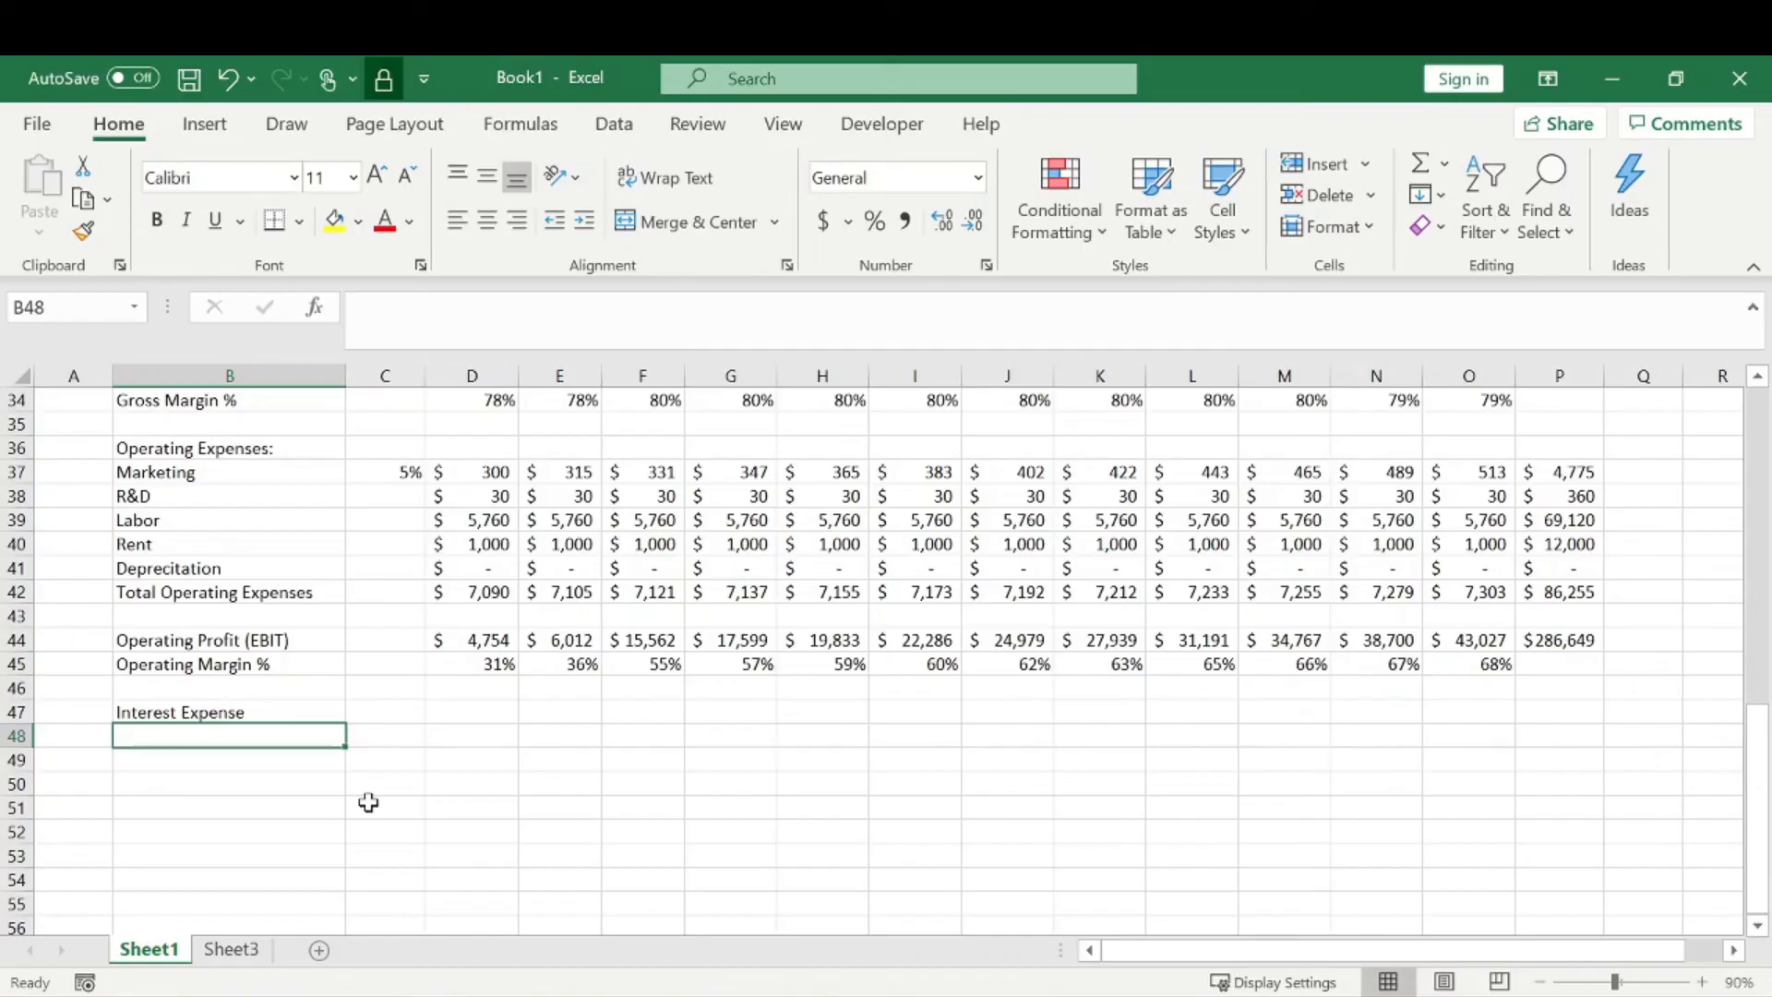
pyautogui.write('Income T')
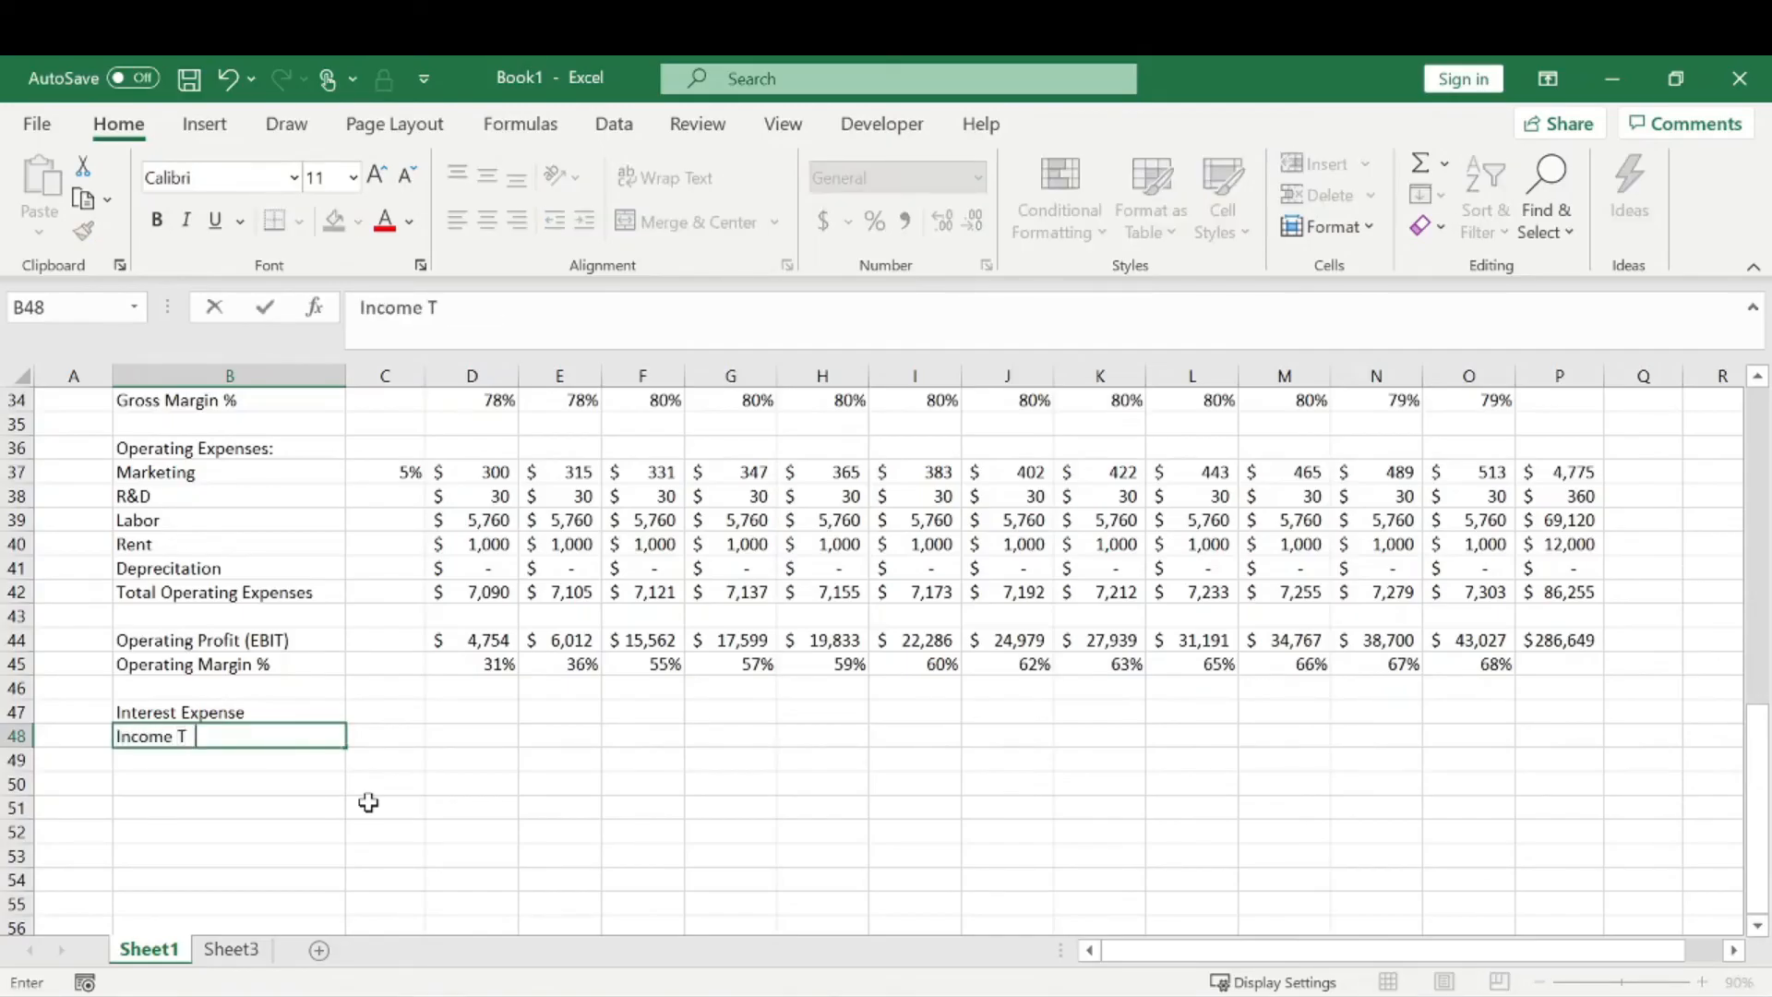
pyautogui.write('ax Expense')
pyautogui.press('Return')
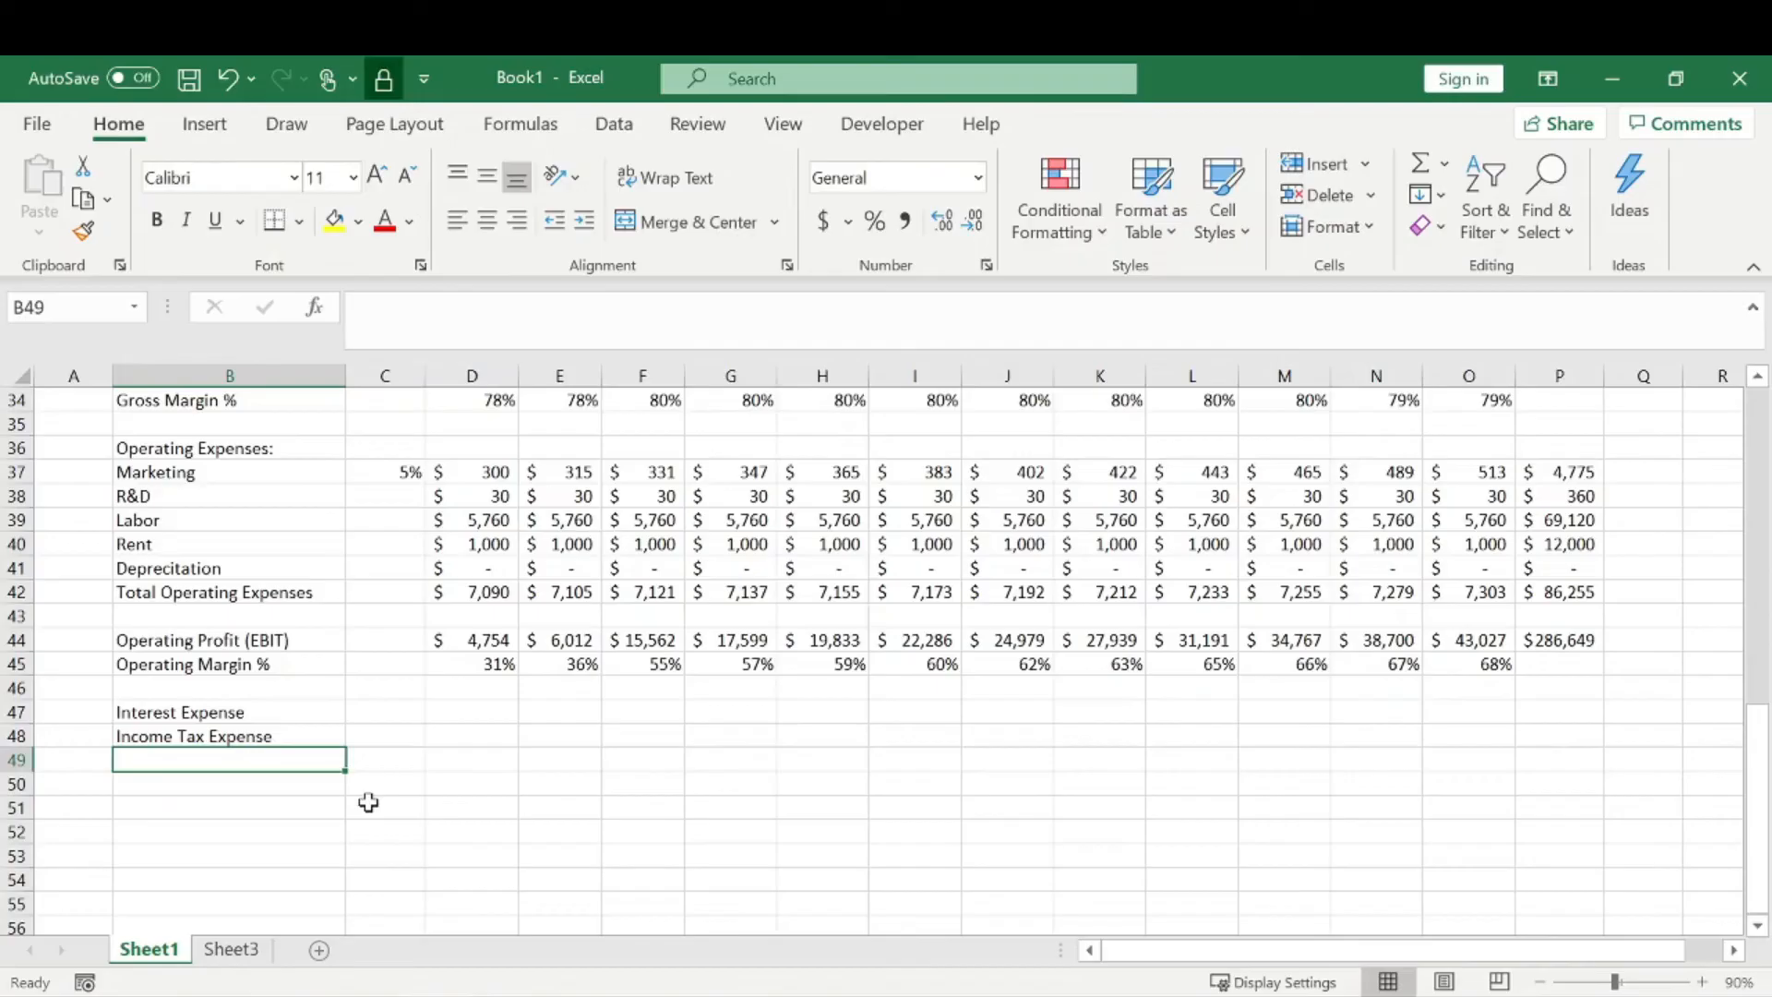
pyautogui.press('Return')
pyautogui.write('Ne')
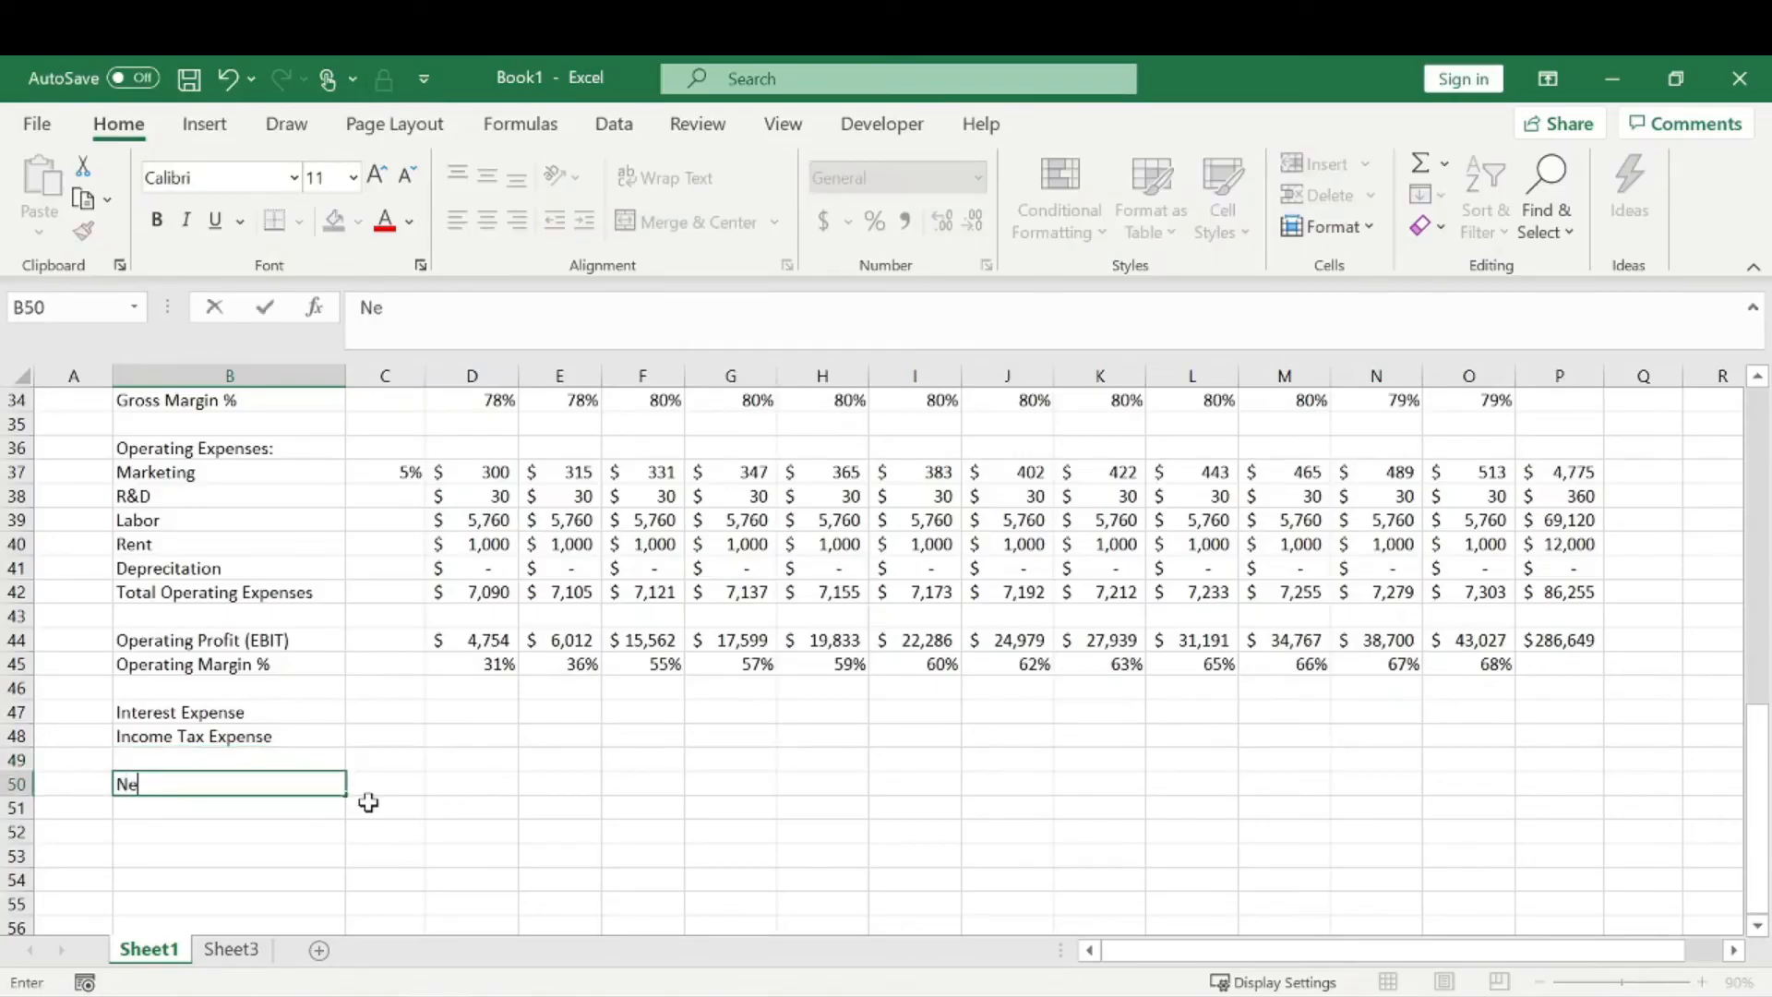
pyautogui.write('t Income')
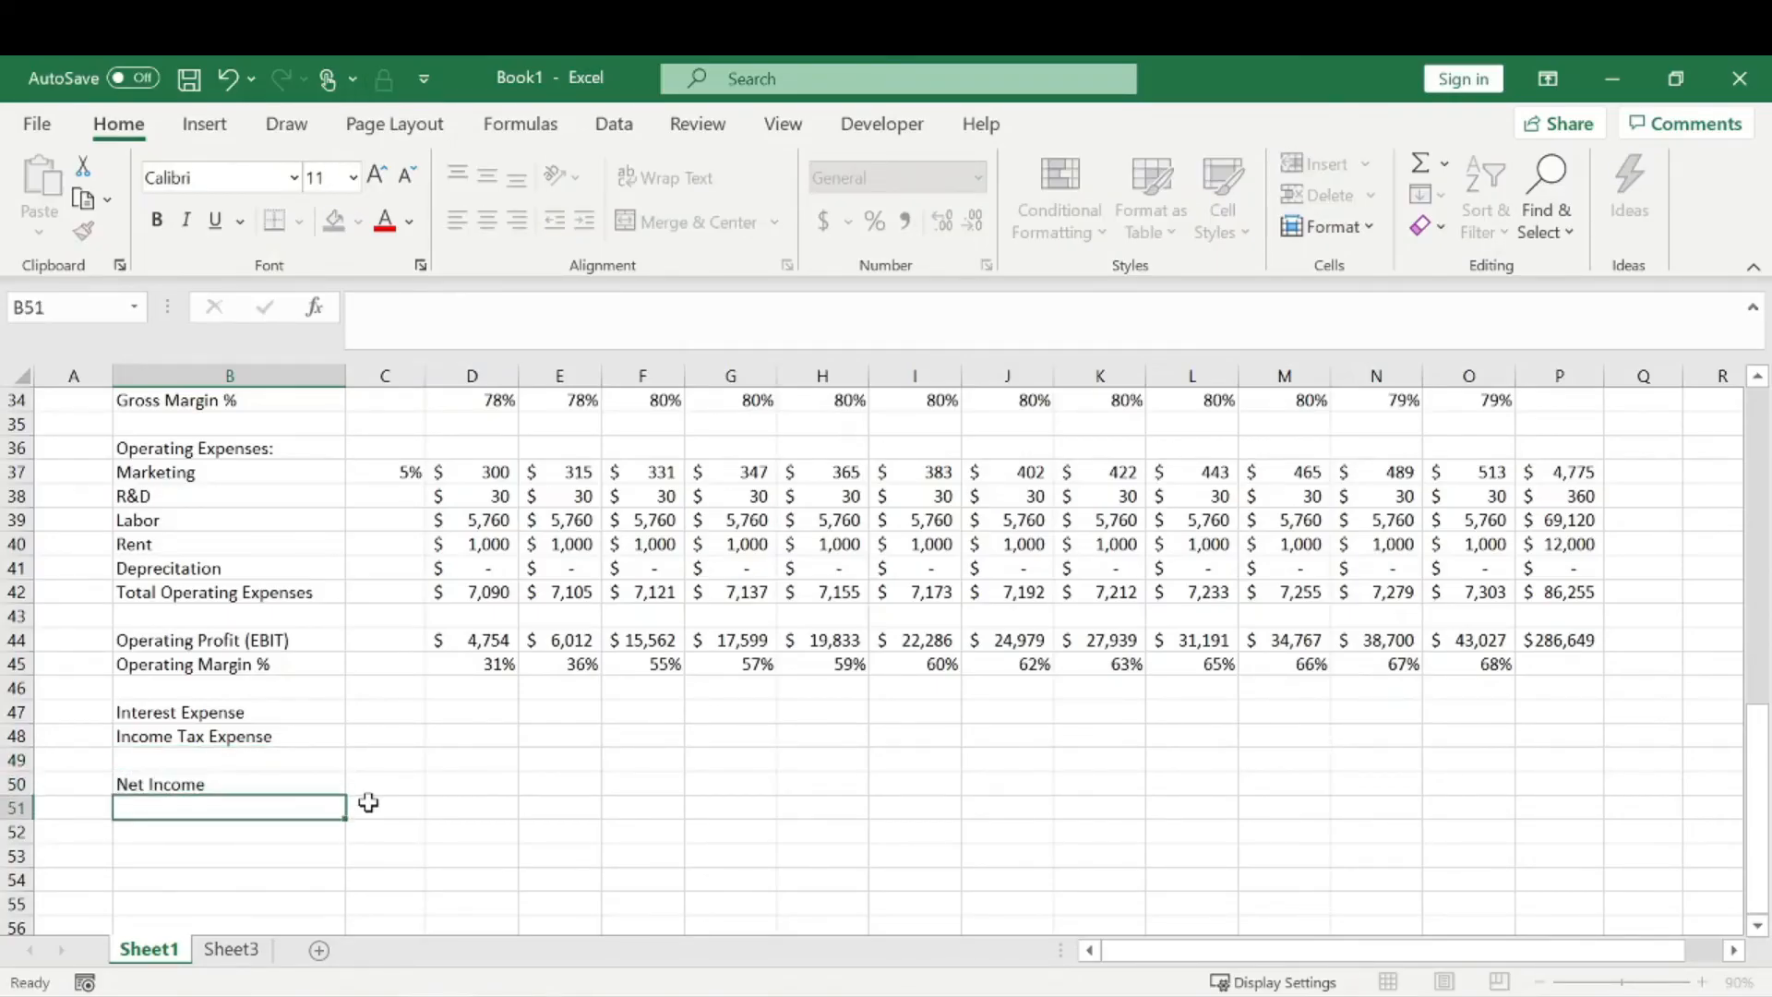
pyautogui.press('Return')
# - Enter an interest rate of 0% in C47 and an income tax rate of 30% in C48
pyautogui.press('Right')
pyautogui.press('Up')
pyautogui.press('Up')
pyautogui.press('Right')
pyautogui.press('Right')
pyautogui.press('Up')
pyautogui.press('Left')
pyautogui.press('Left')
pyautogui.press('Up')
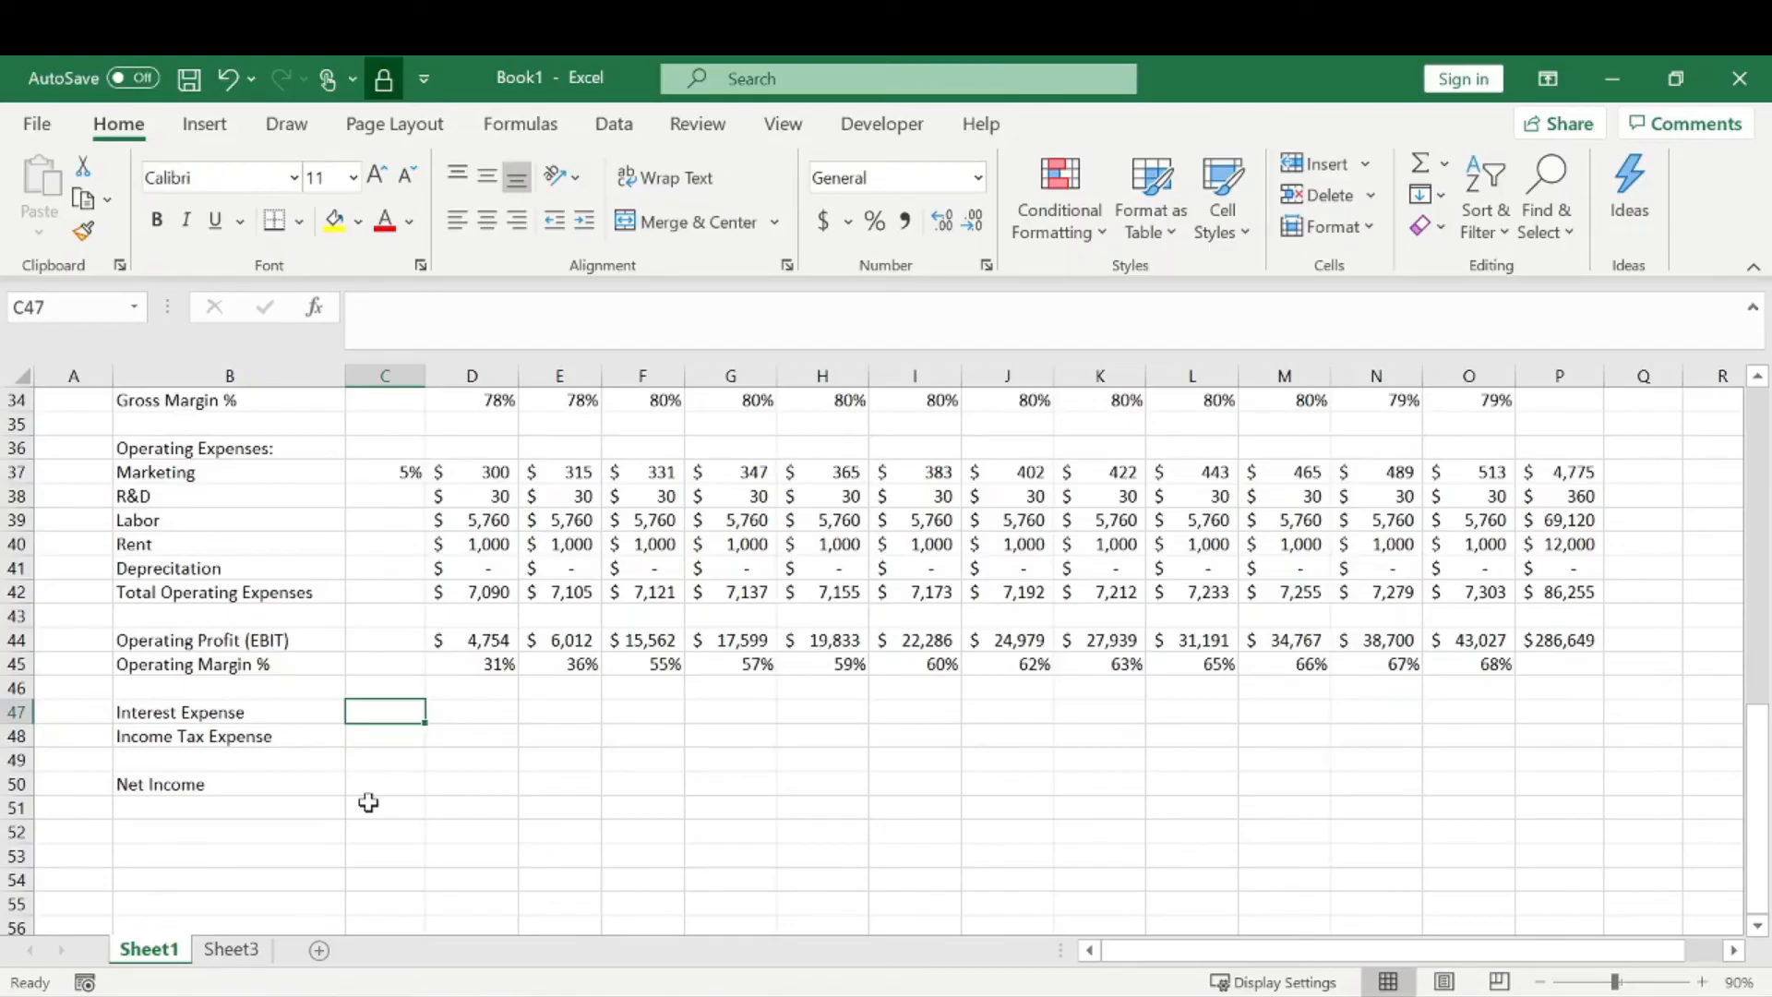
pyautogui.write('0%')
pyautogui.press('Return')
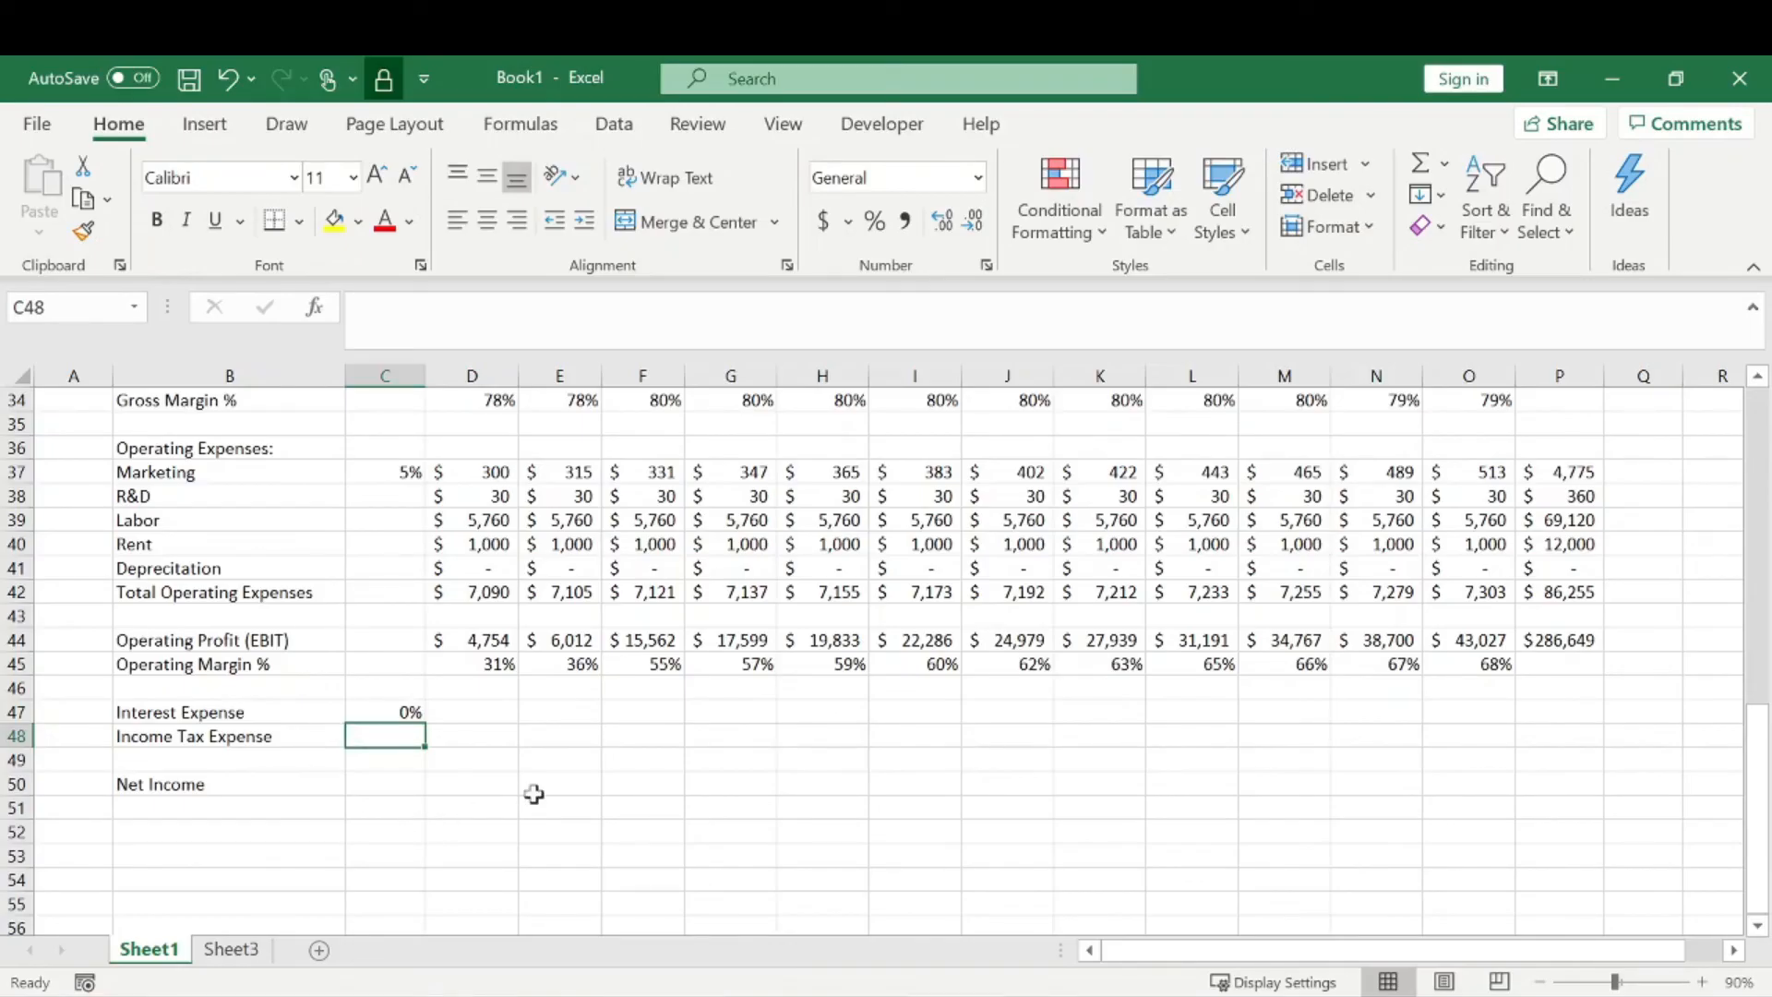
pyautogui.write('30%')
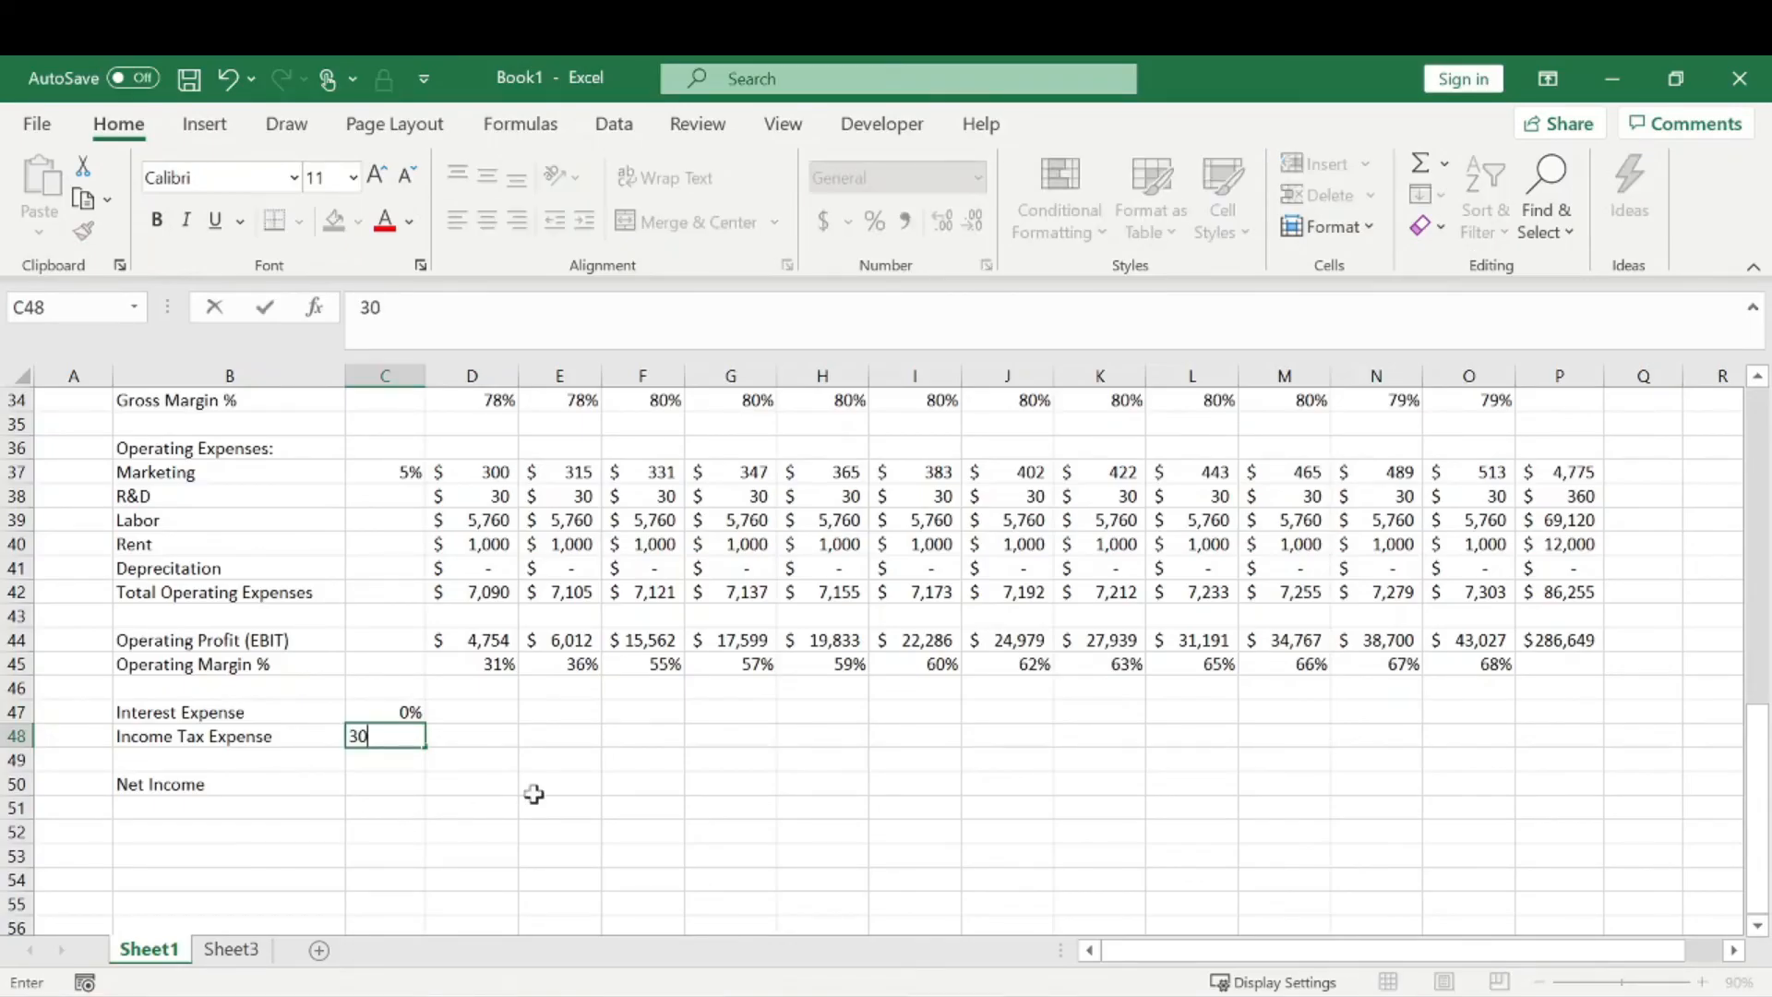
pyautogui.press('Return')
# - Calculate Month 1 Interest Expense in D47 as =D44*C47 and fill the formula across to O47
pyautogui.press('Up')
pyautogui.press('Up')
pyautogui.press('Right')
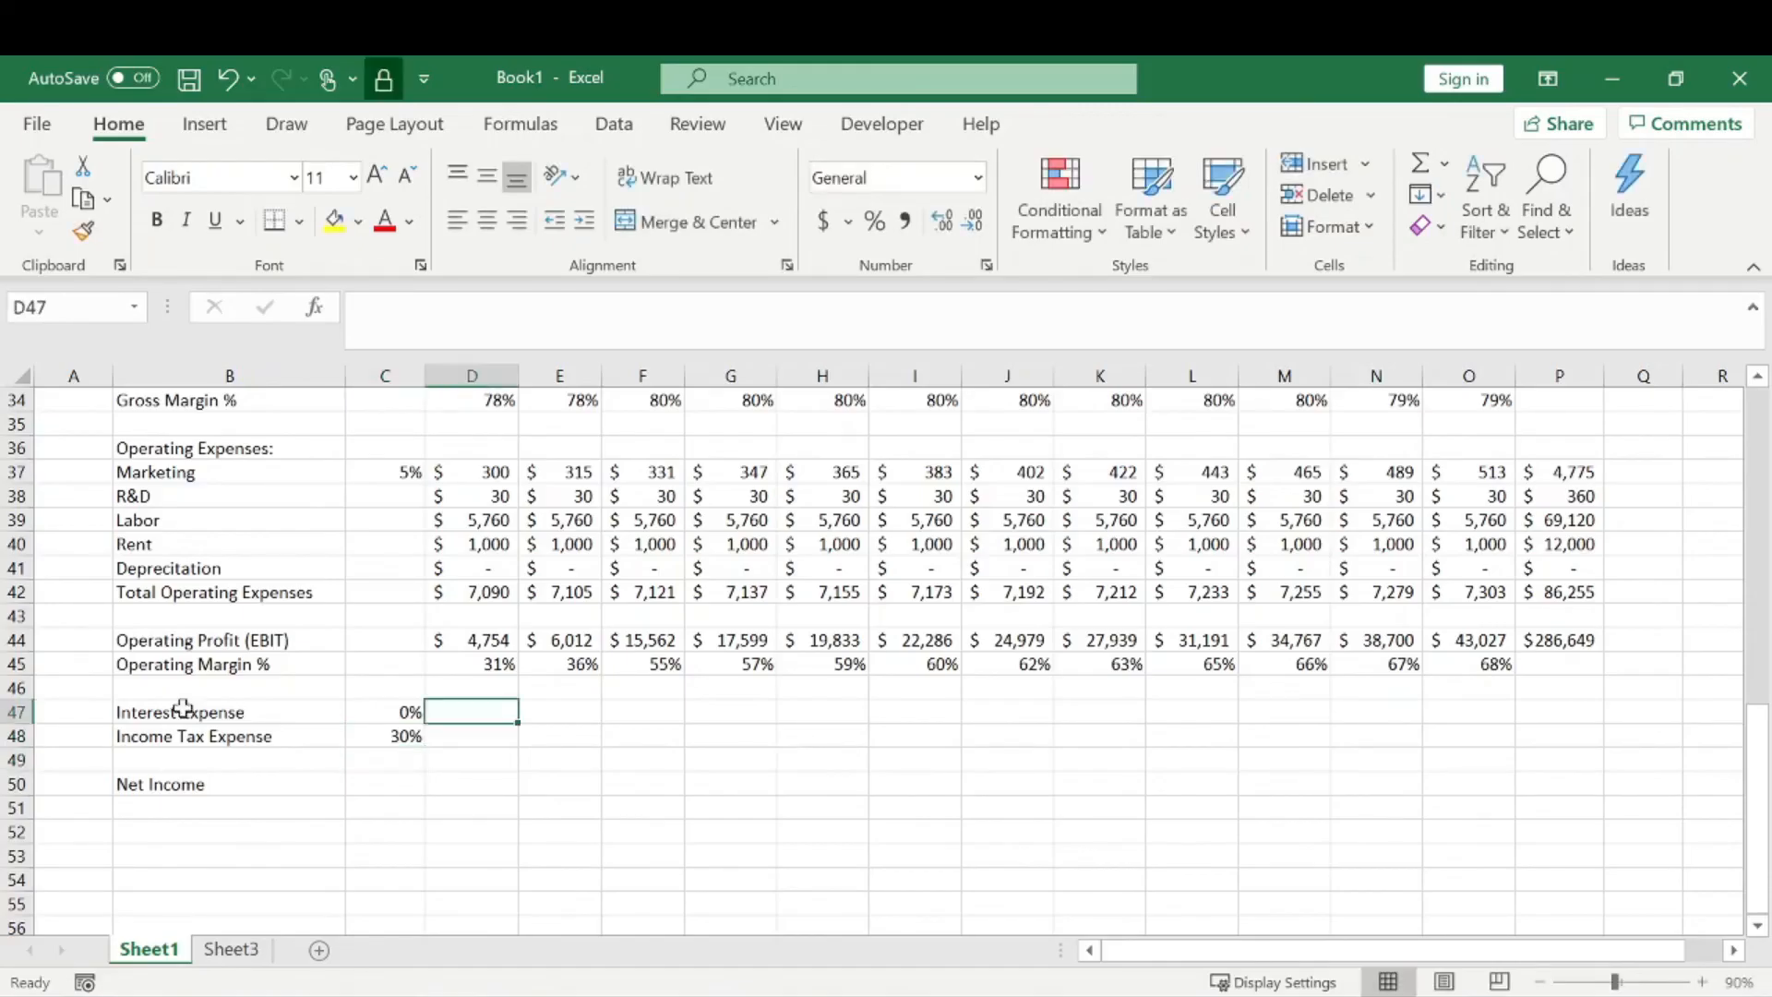
pyautogui.write('=')
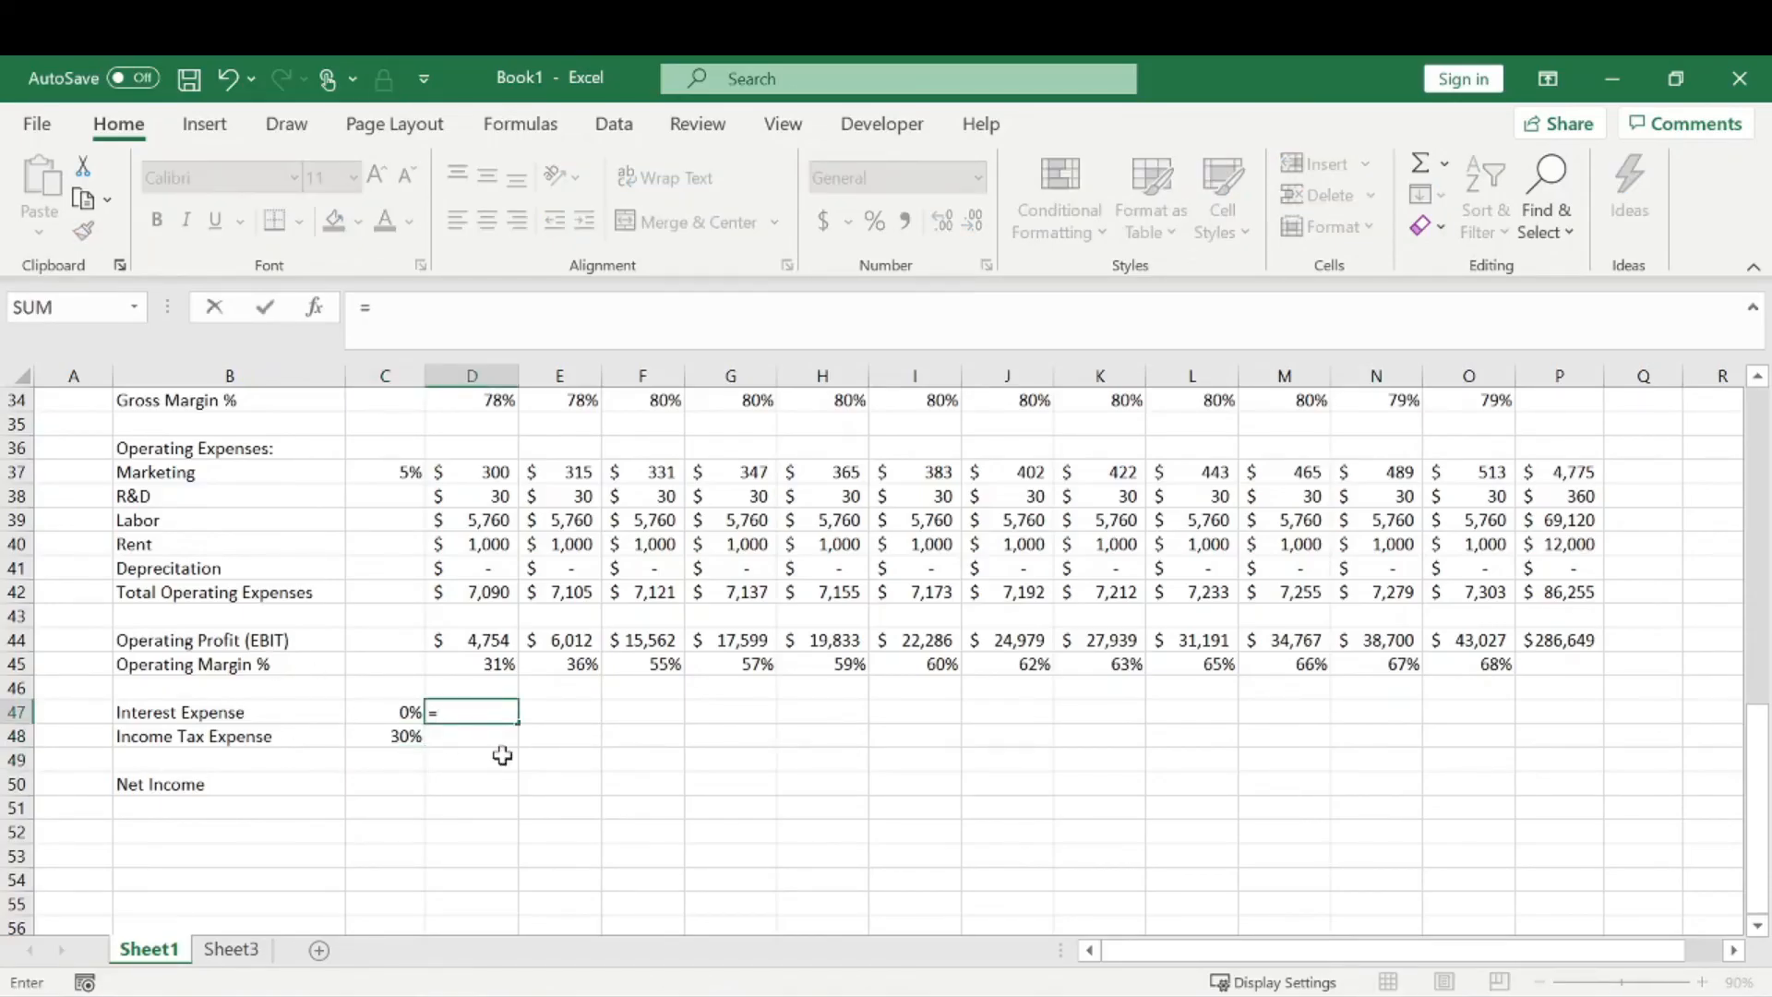
pyautogui.press('Up')
pyautogui.press('Up')
pyautogui.press('Up')
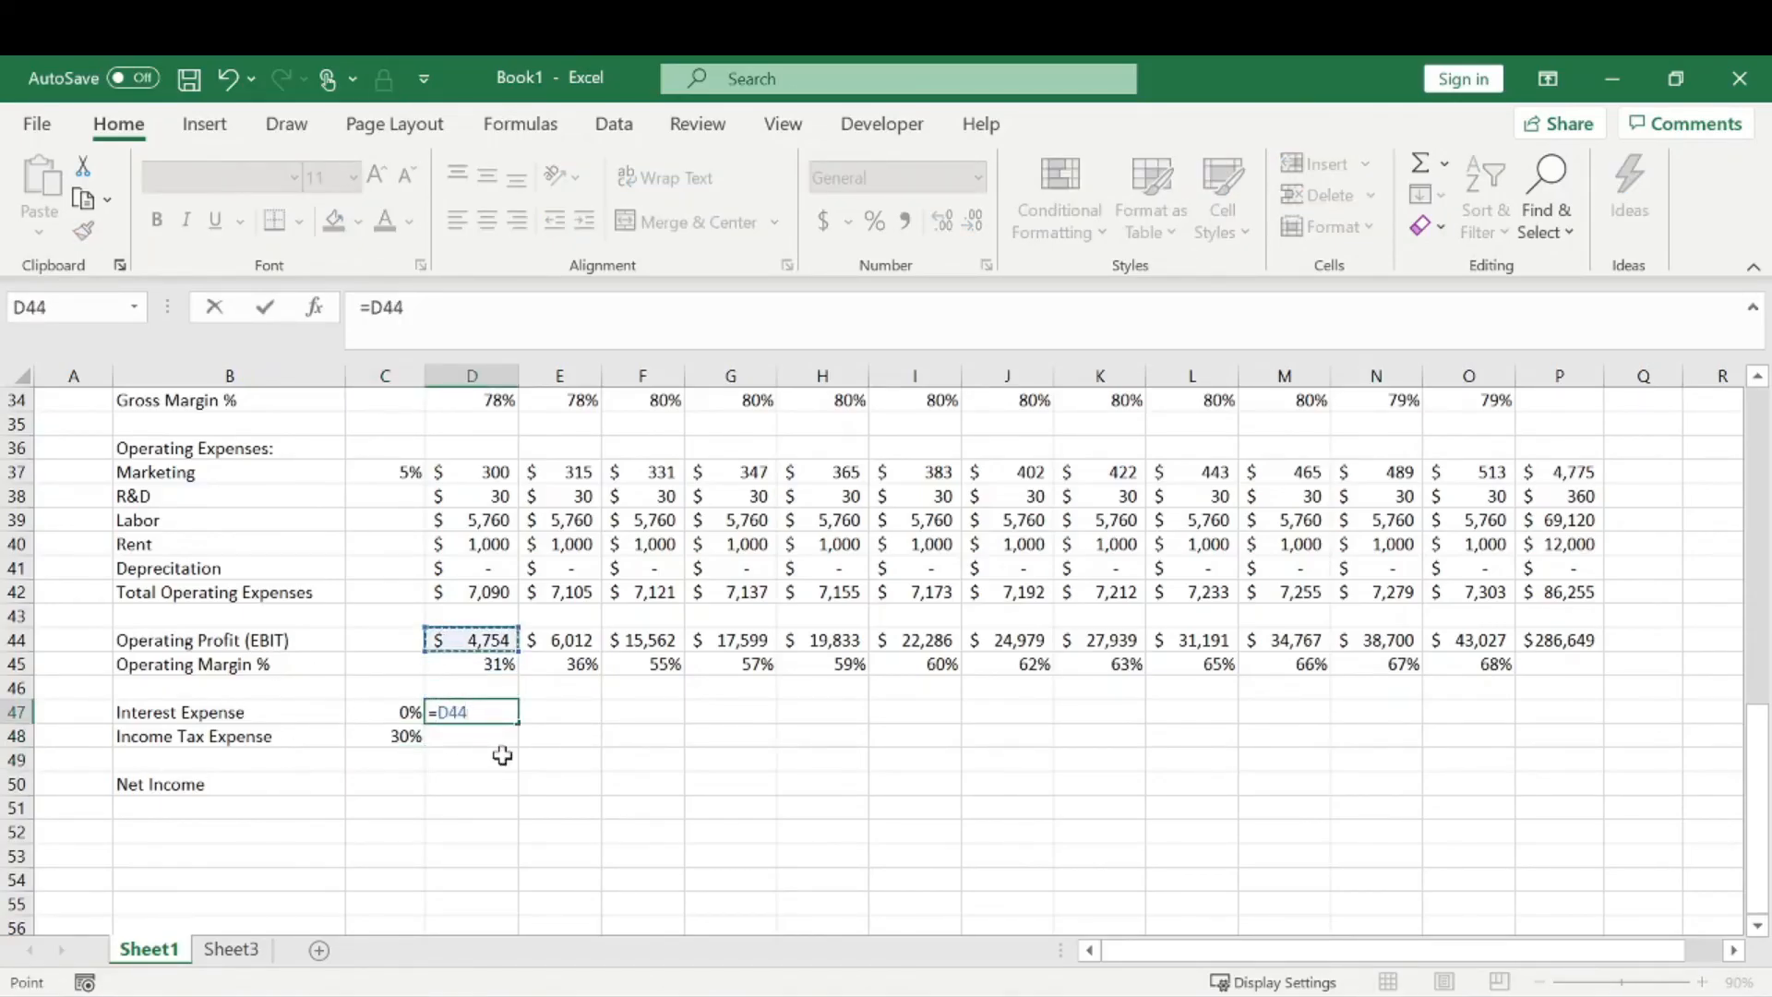
pyautogui.write('*')
pyautogui.press('Left')
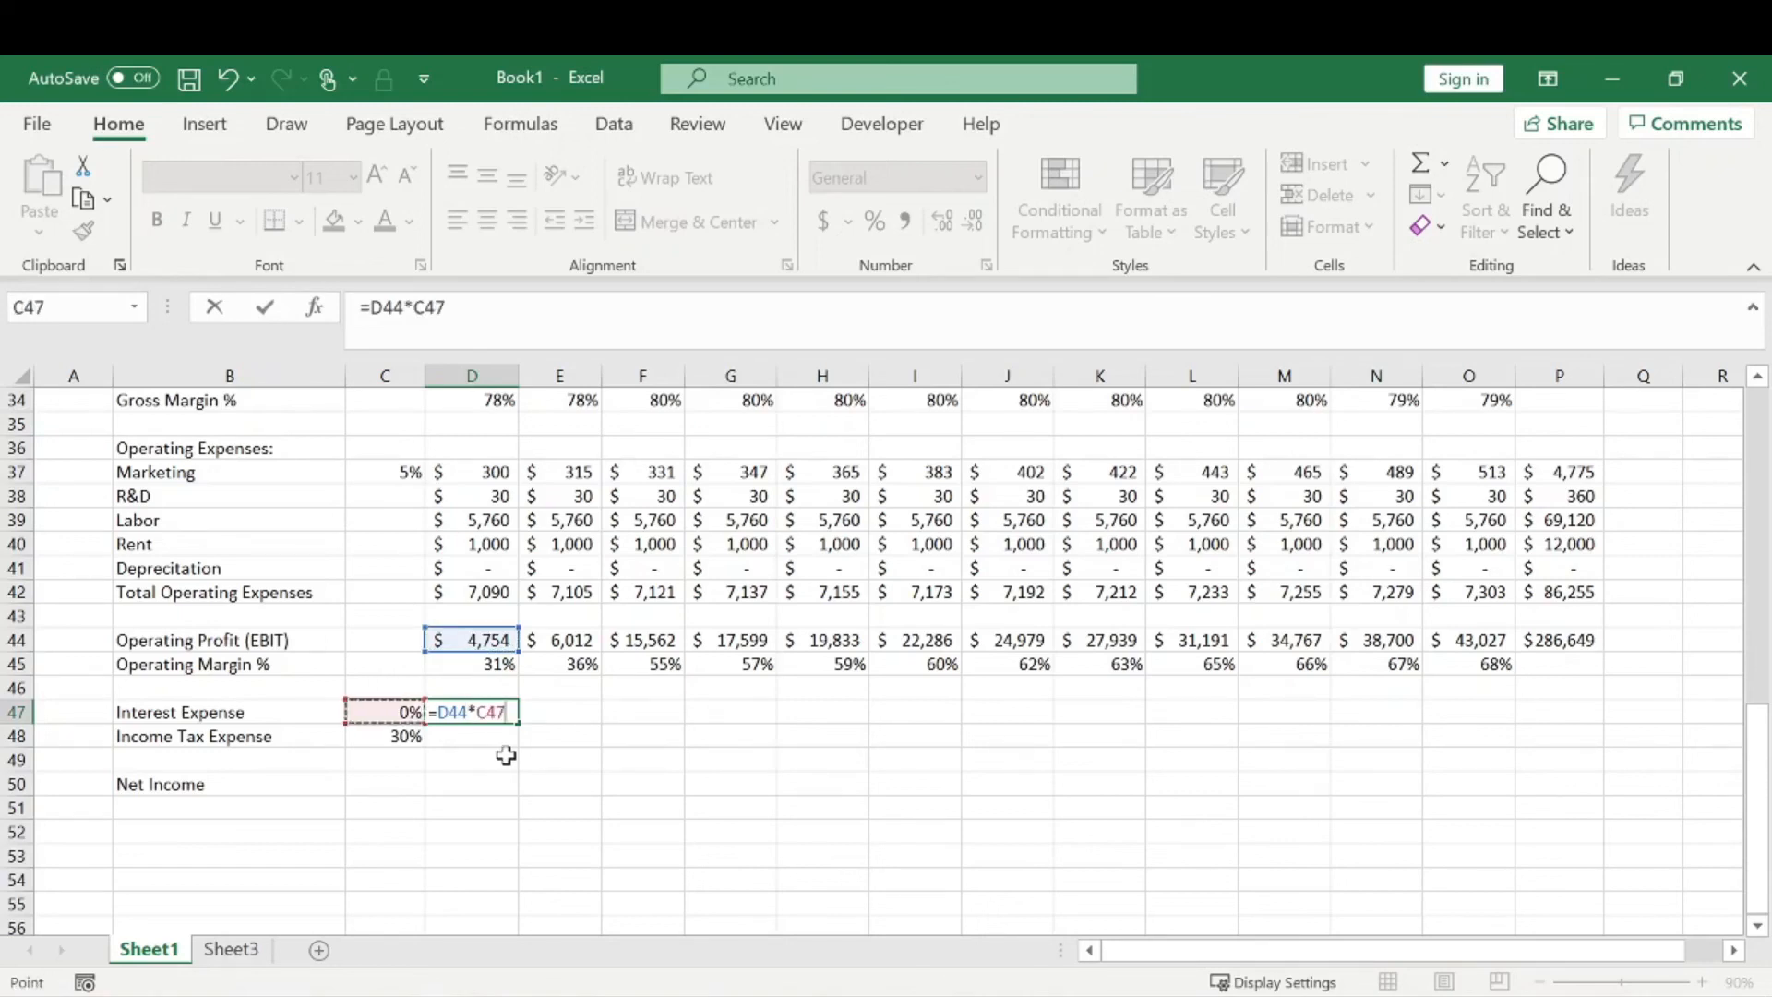
pyautogui.press('Return')
pyautogui.click(490, 701)
pyautogui.moveTo(524, 727); pyautogui.dragTo(1512, 720)
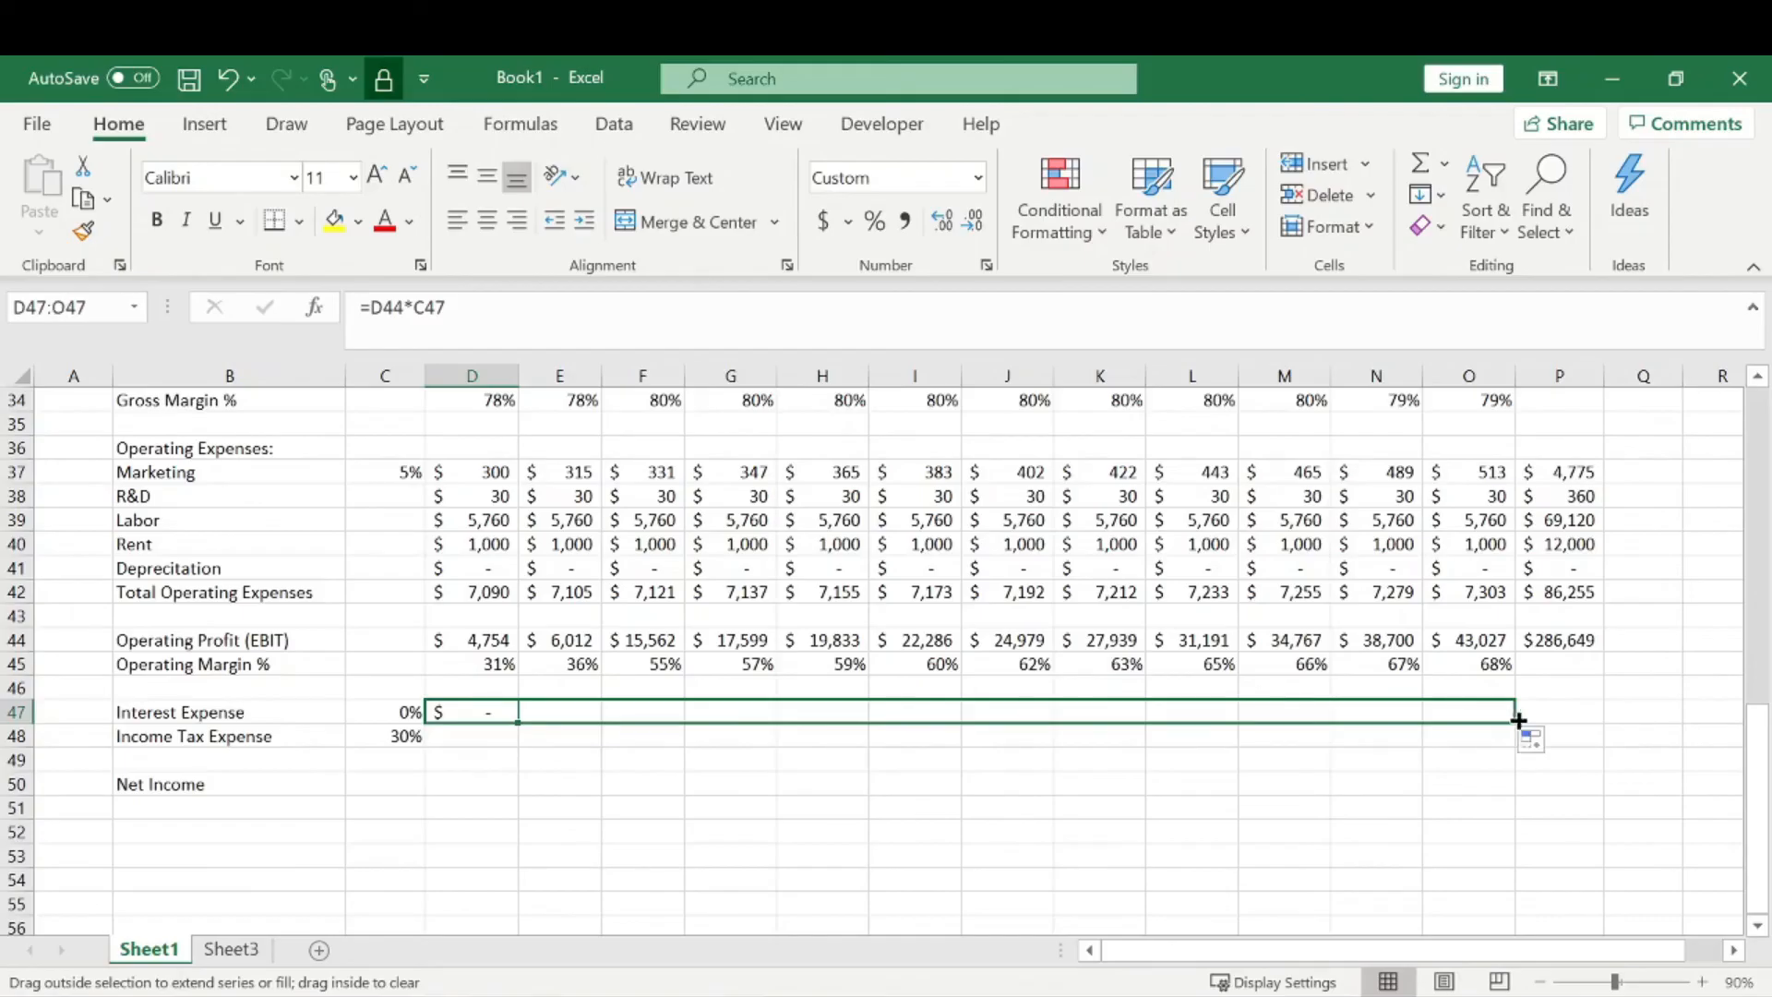
# - Total the annual Interest Expense in P47 with a SUM of D47:O47
pyautogui.click(1554, 715)
pyautogui.write('=sum')
pyautogui.press('Tab')
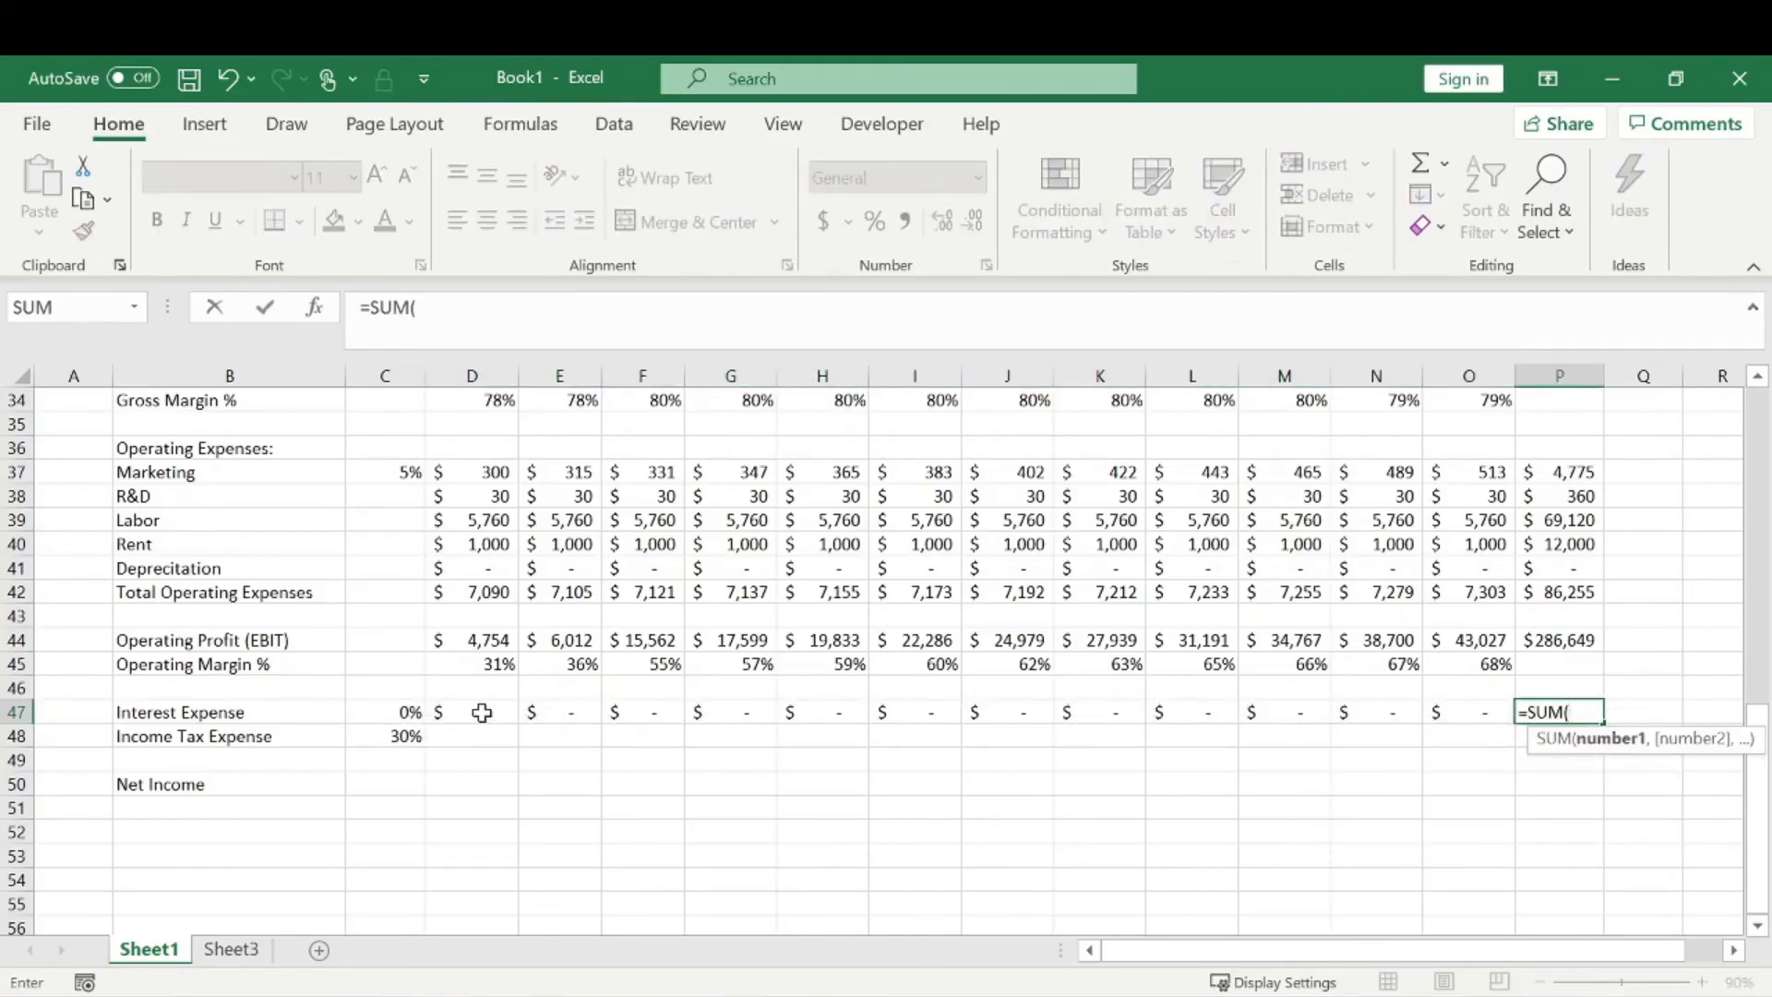
pyautogui.moveTo(486, 712); pyautogui.dragTo(1474, 713)
pyautogui.press('Return')
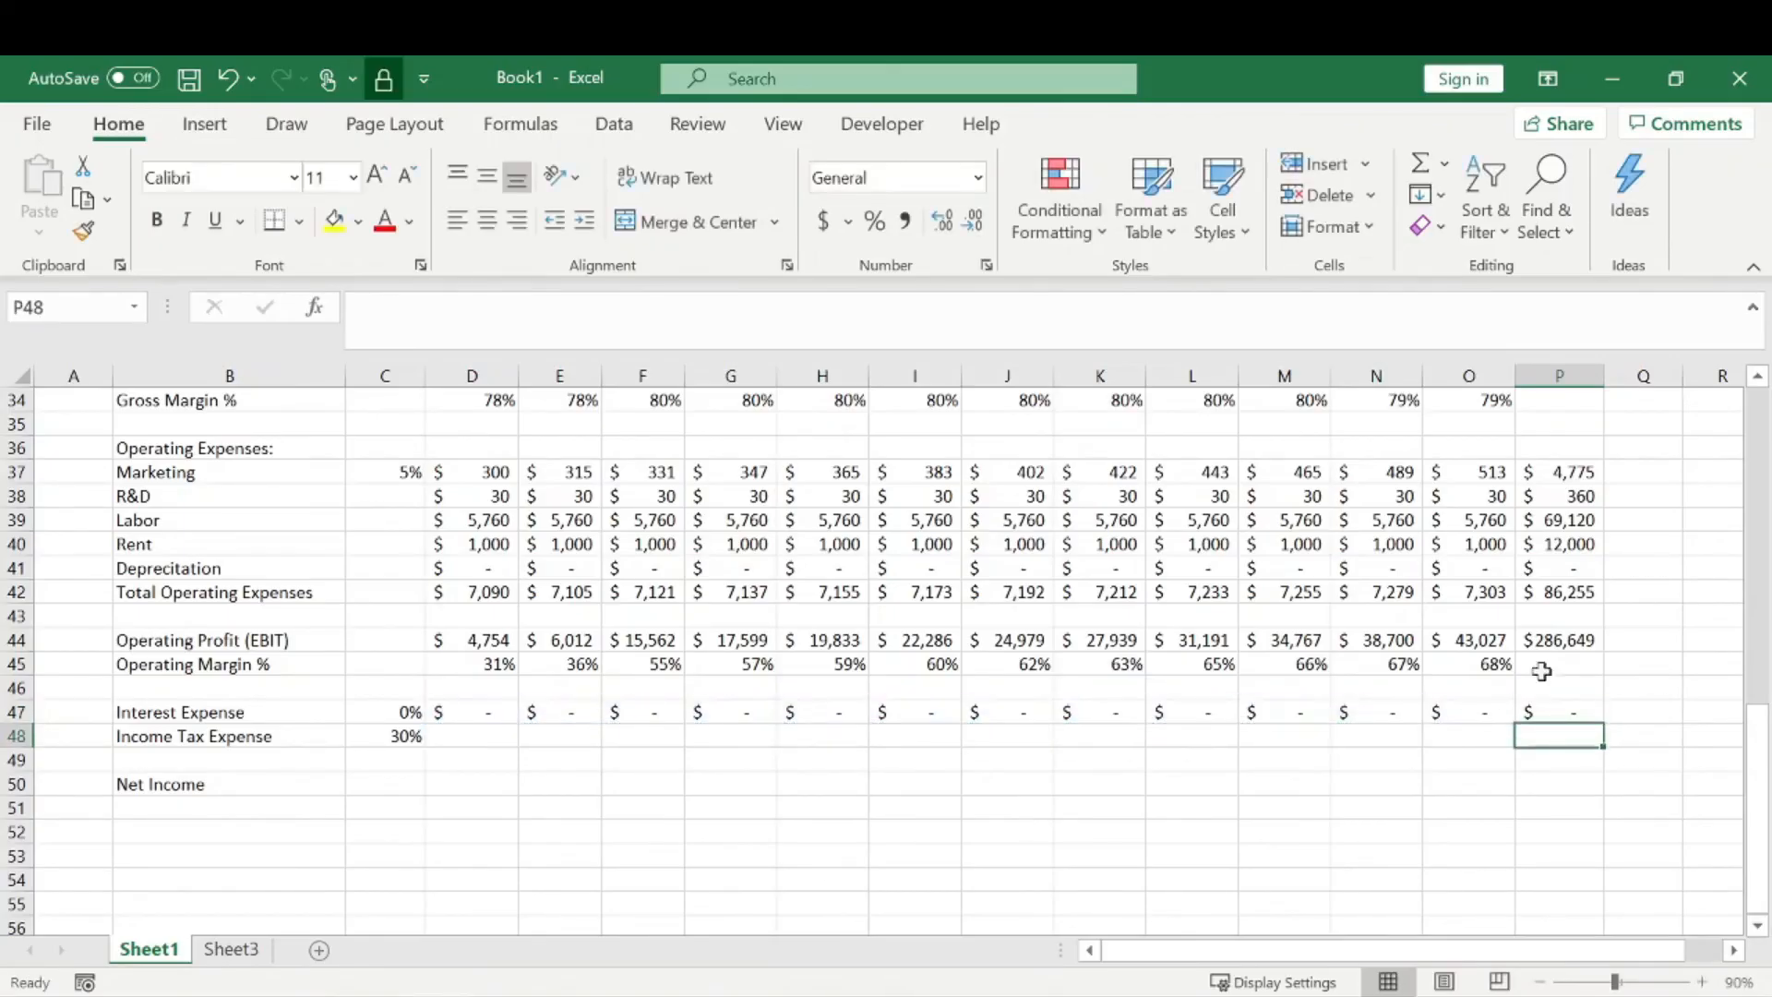
pyautogui.moveTo(1542, 443); pyautogui.dragTo(1567, 705)
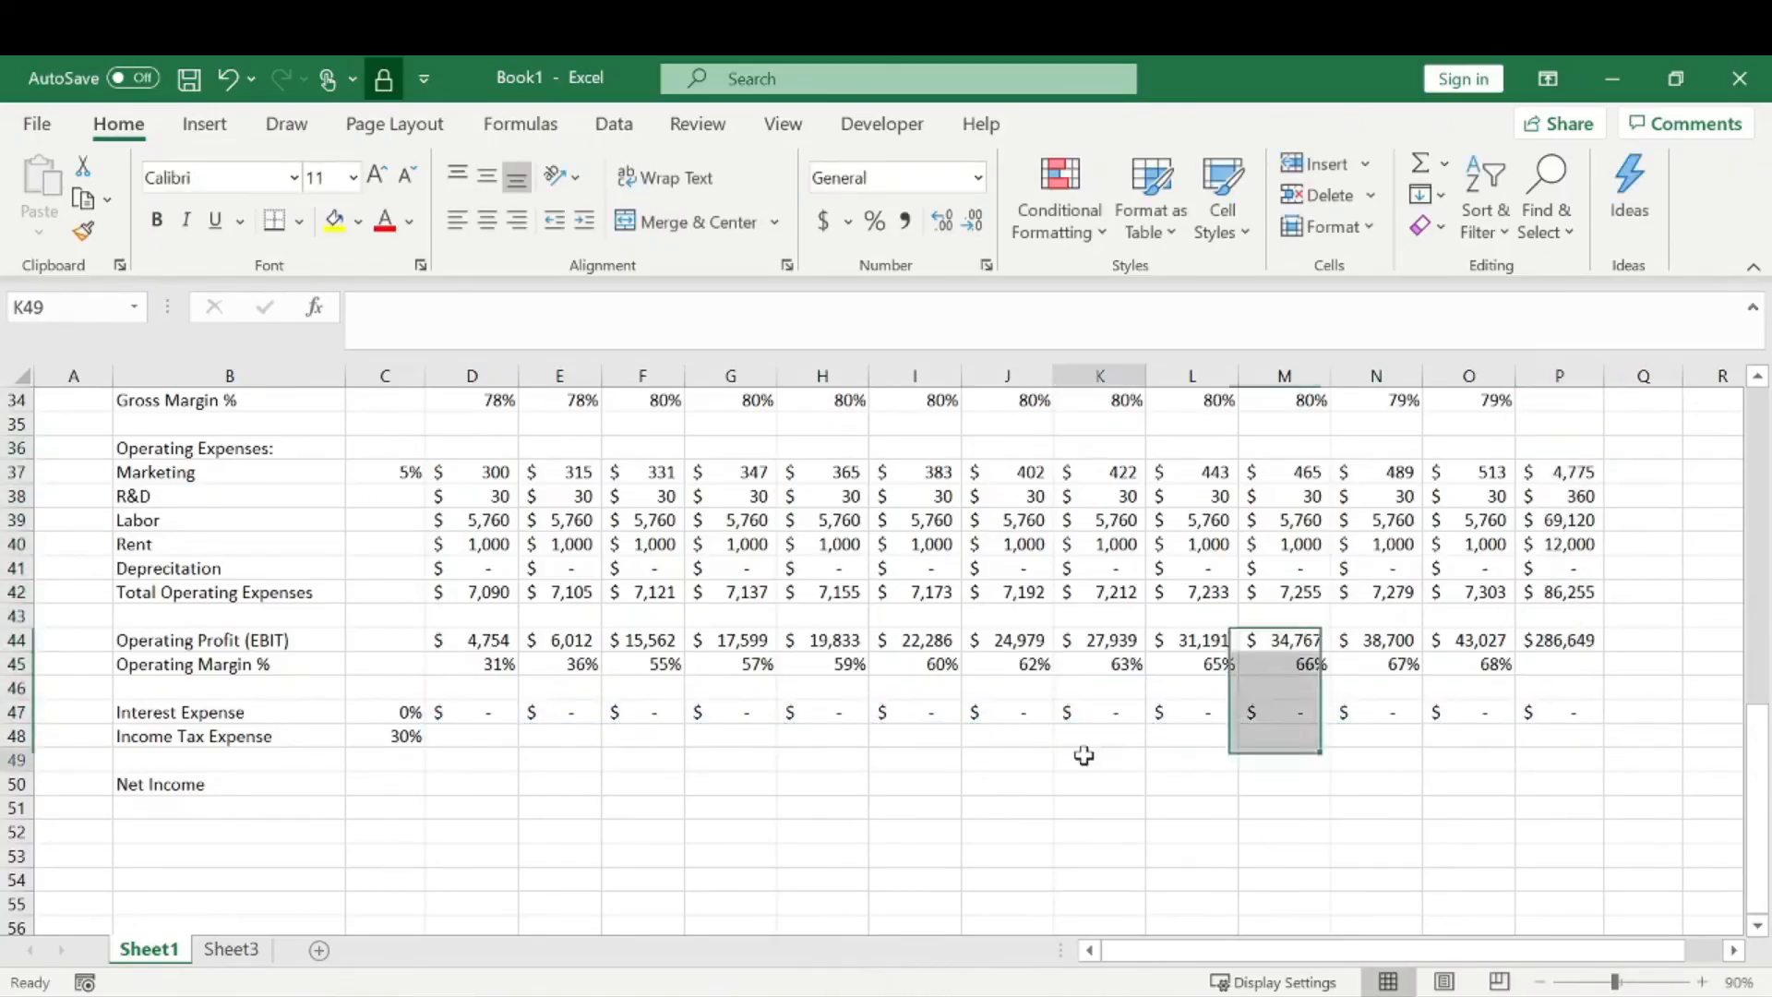
# - Calculate Month 1 Income Tax Expense in D48 with the formula =D44*$C48
pyautogui.click(463, 737)
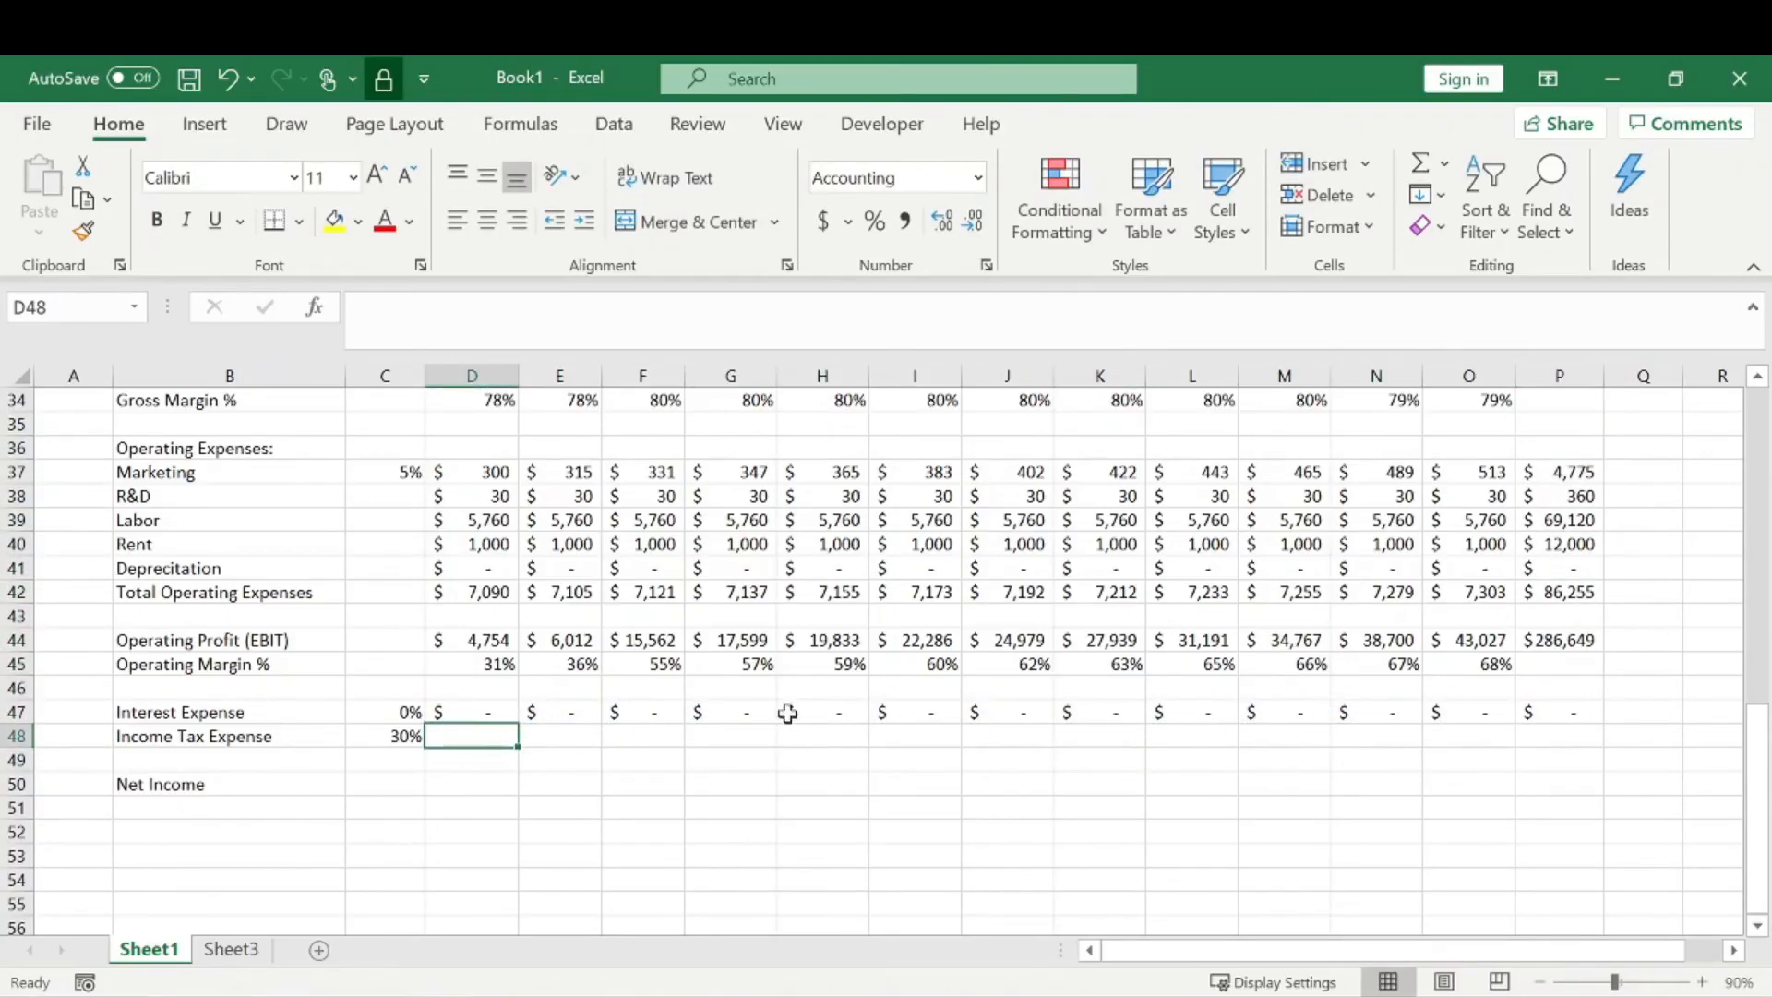
pyautogui.write('=')
pyautogui.click(461, 637)
pyautogui.write('(')
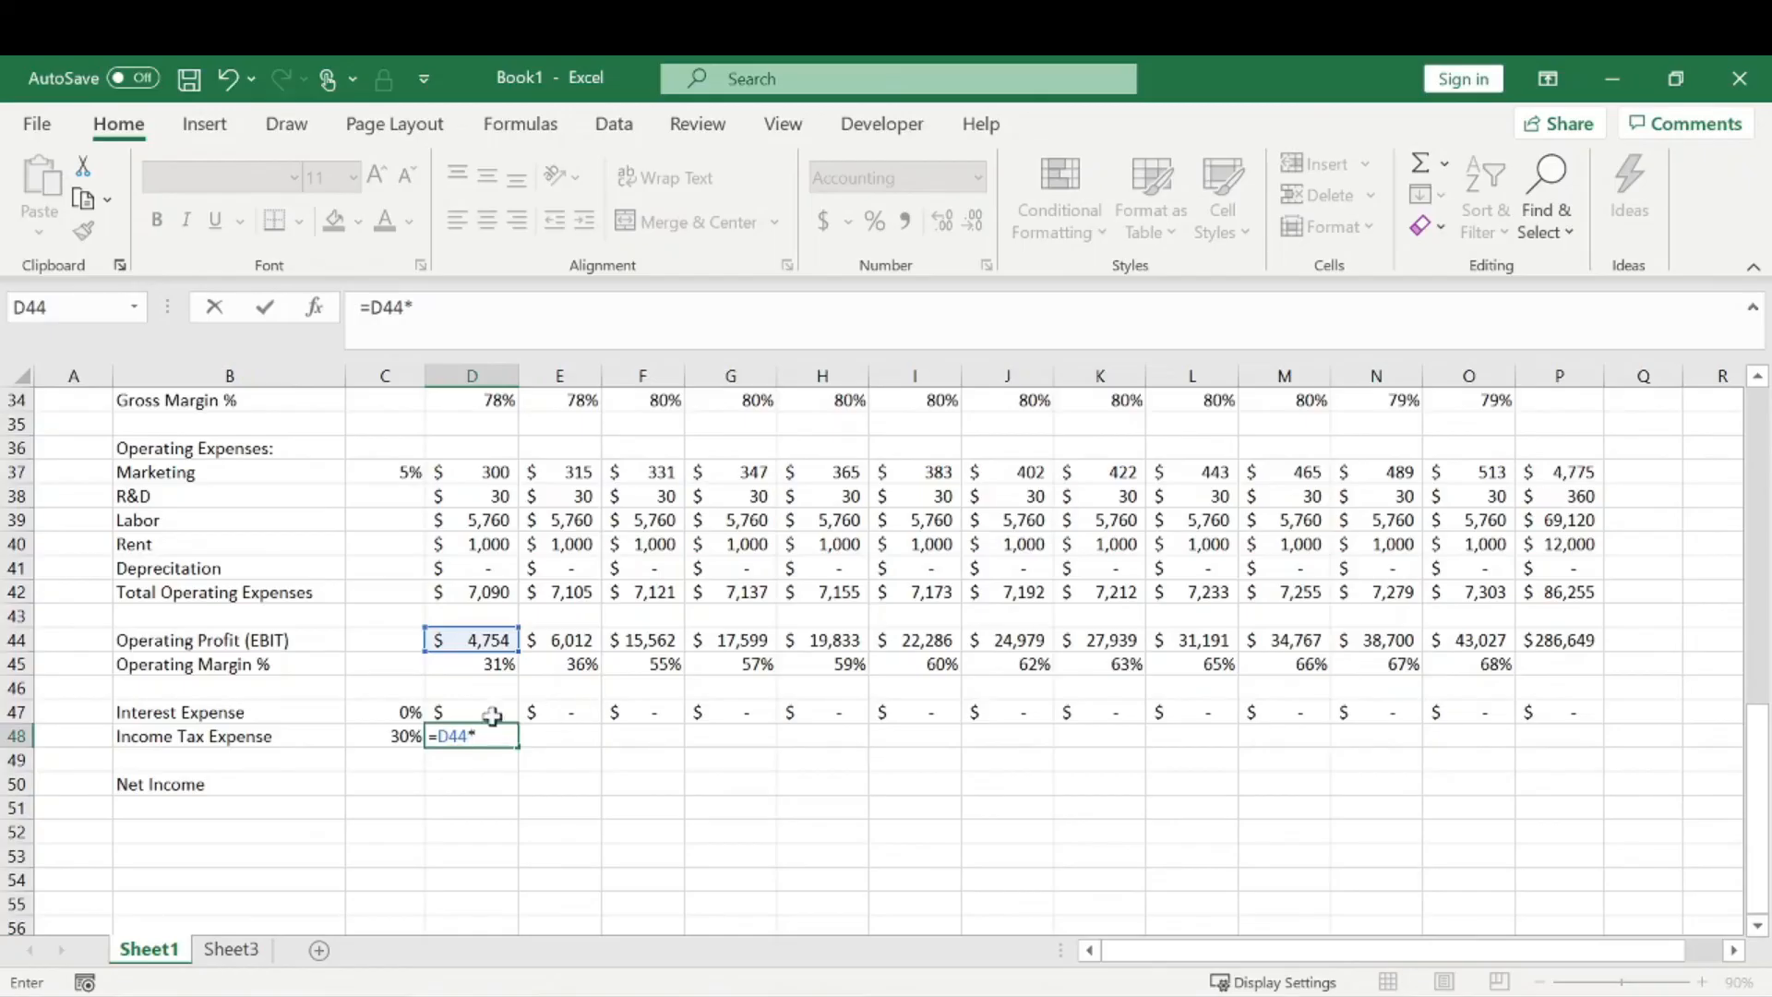
pyautogui.click(399, 738)
pyautogui.click(414, 307)
pyautogui.write('$C48')
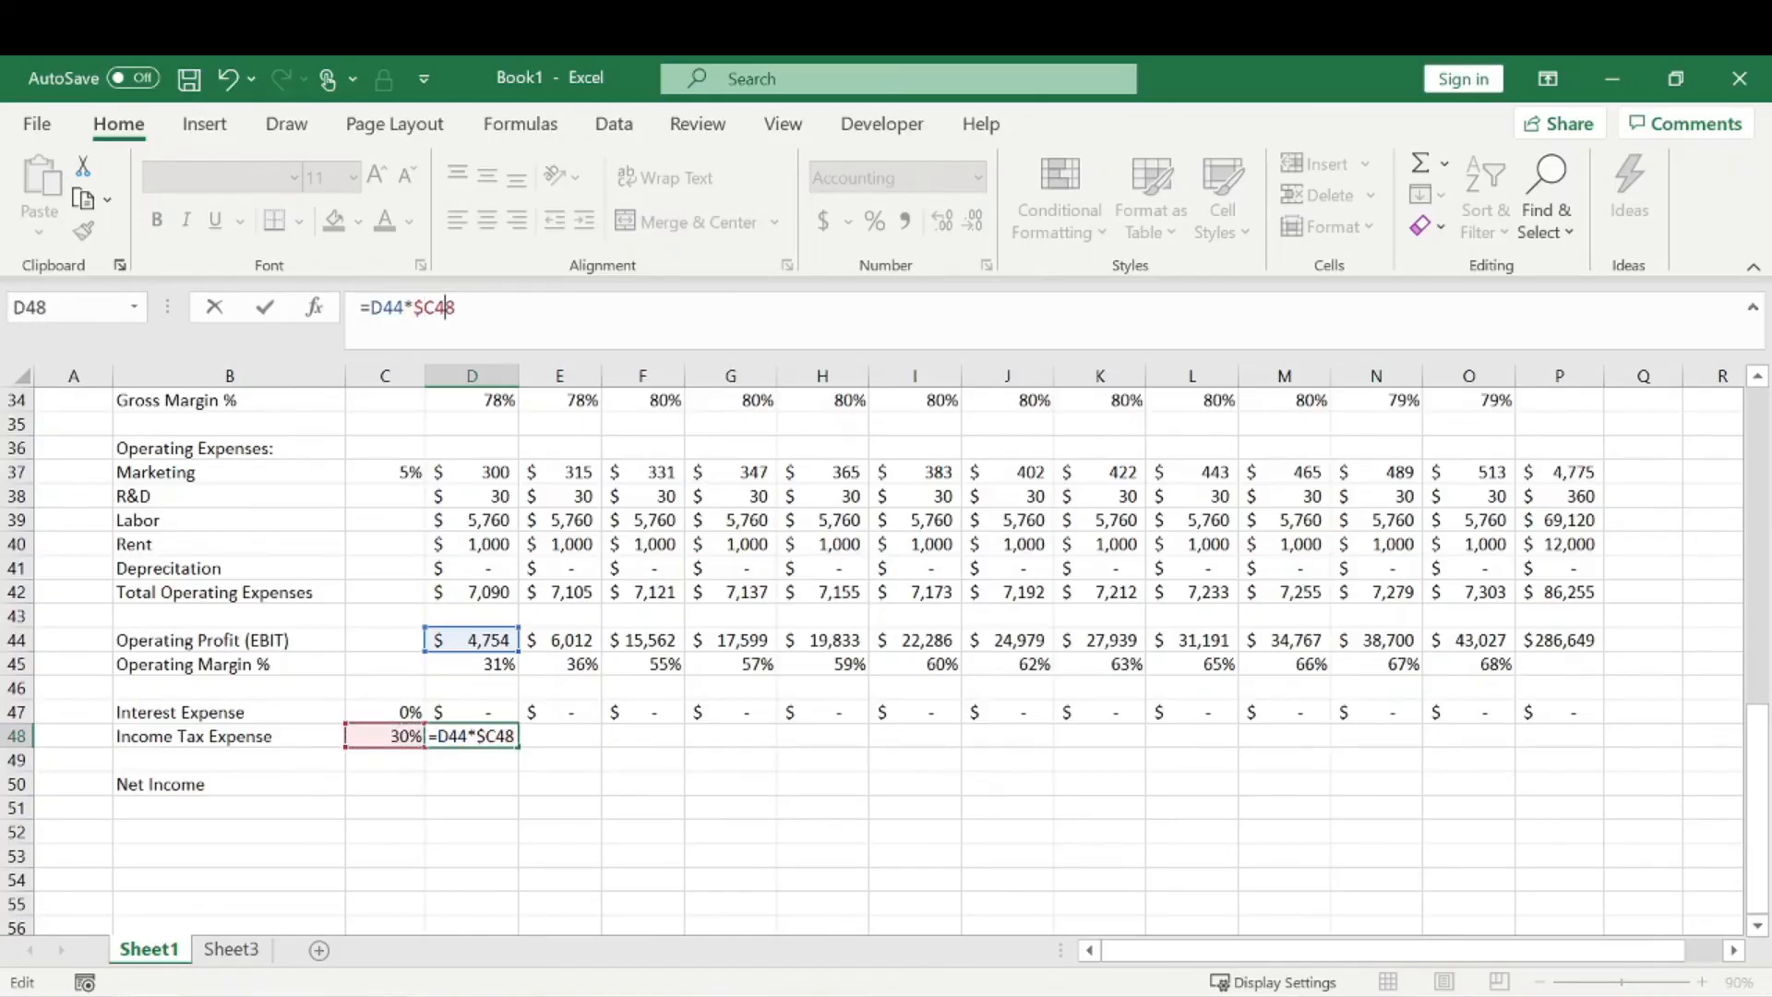
pyautogui.press('Return')
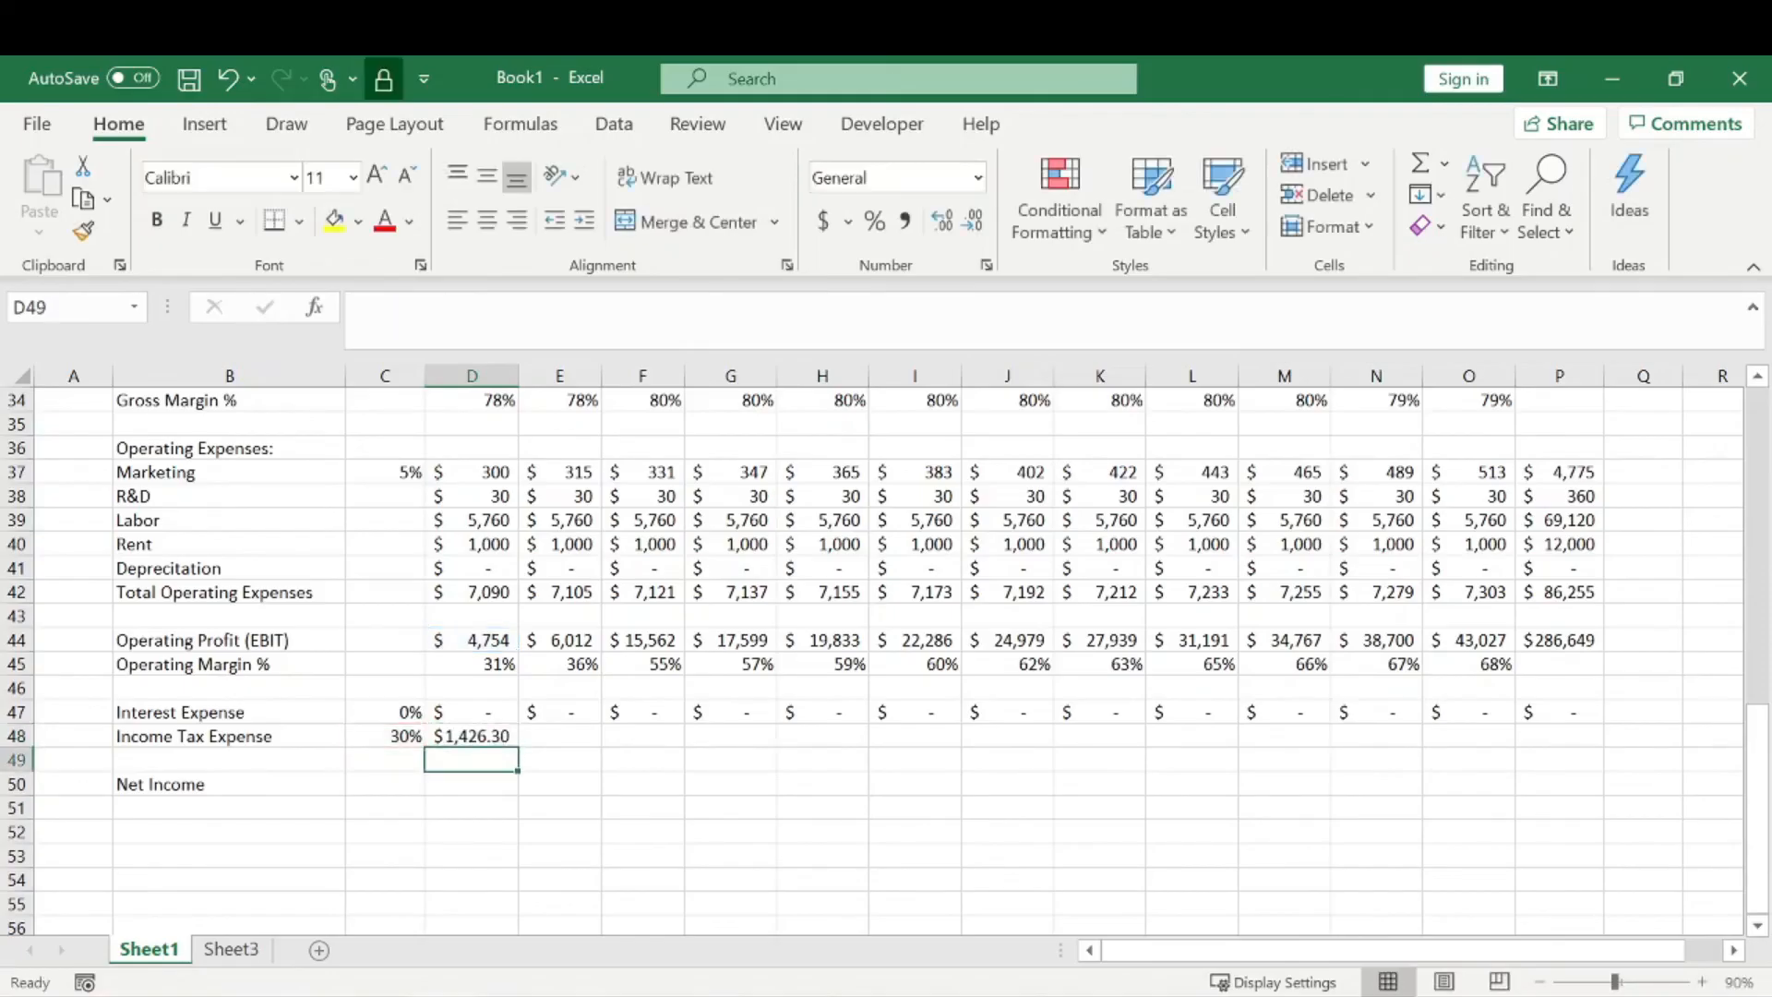
# - Fill the Income Tax Expense formula from D48 across to O48 and show the amounts without decimals
pyautogui.click(497, 734)
pyautogui.moveTo(514, 746); pyautogui.dragTo(1491, 739)
pyautogui.click(974, 221)
pyautogui.click(974, 221)
# - Copy the annual total formula from P47 down to P48 for Income Tax Expense
pyautogui.click(1598, 742)
pyautogui.click(1575, 713)
pyautogui.moveTo(1604, 734); pyautogui.dragTo(1595, 749)
pyautogui.click(1499, 808)
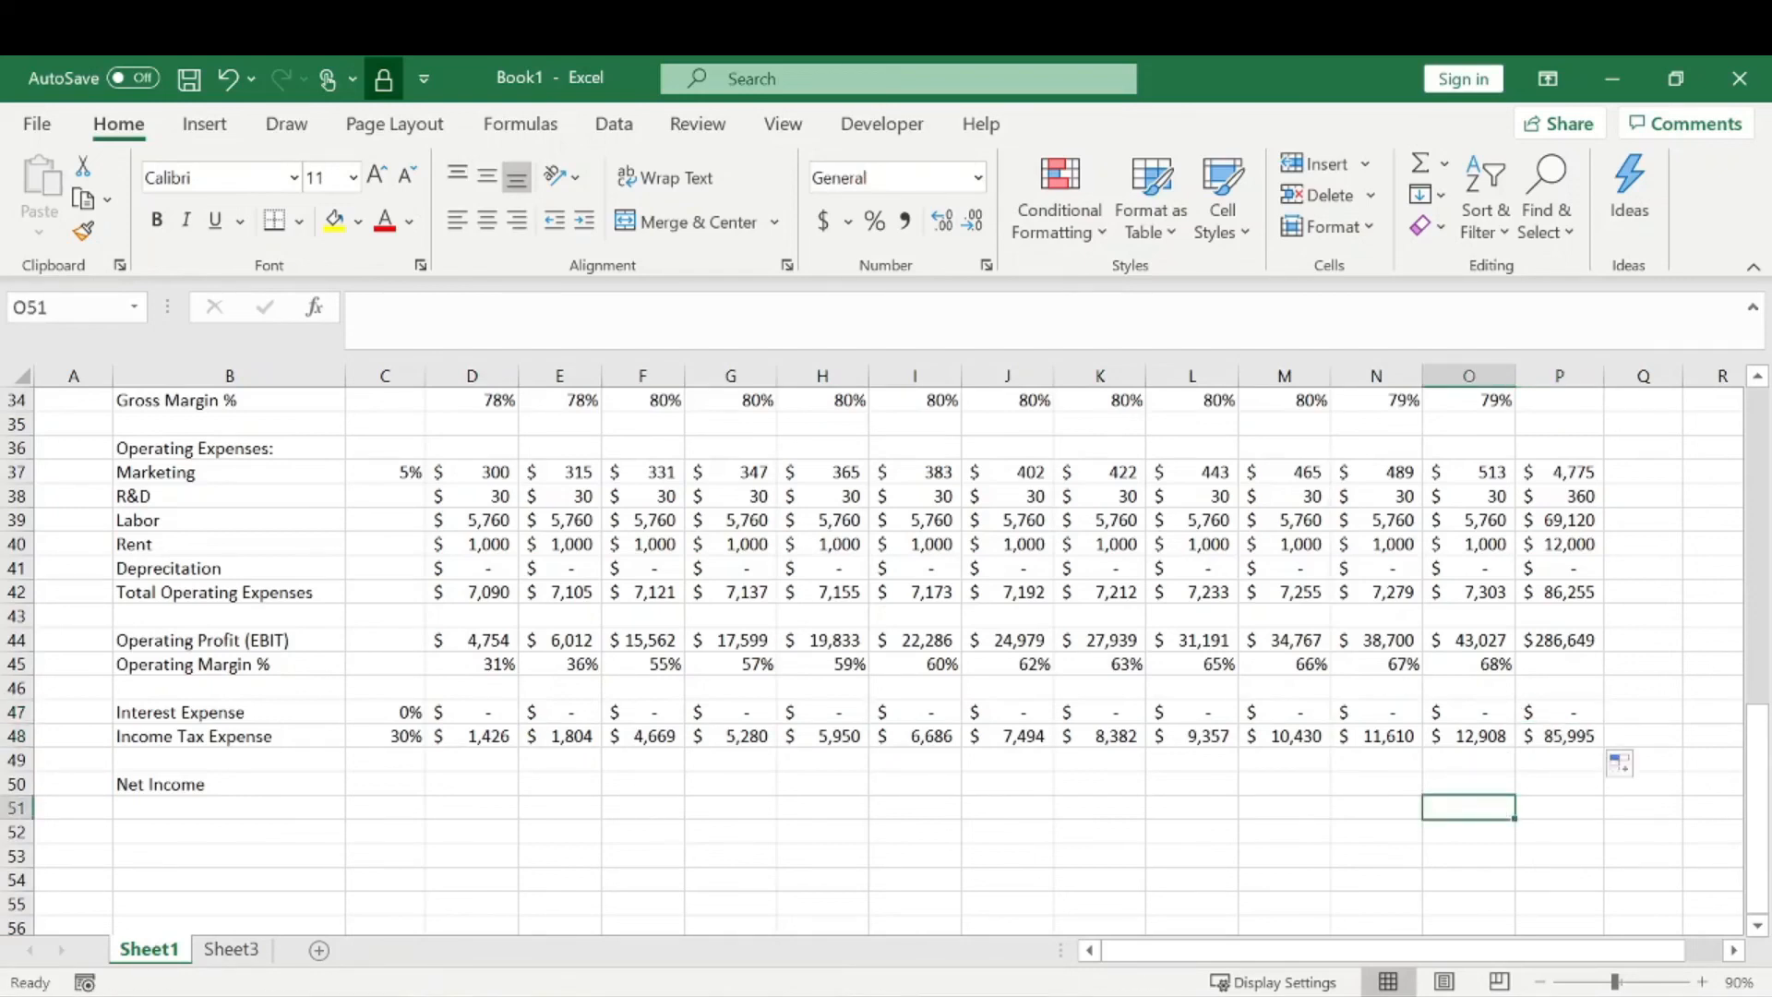
# - Calculate Month 1 Net Income in D50 as =D44-D47-D48 and fill the formula across to O50
pyautogui.click(498, 787)
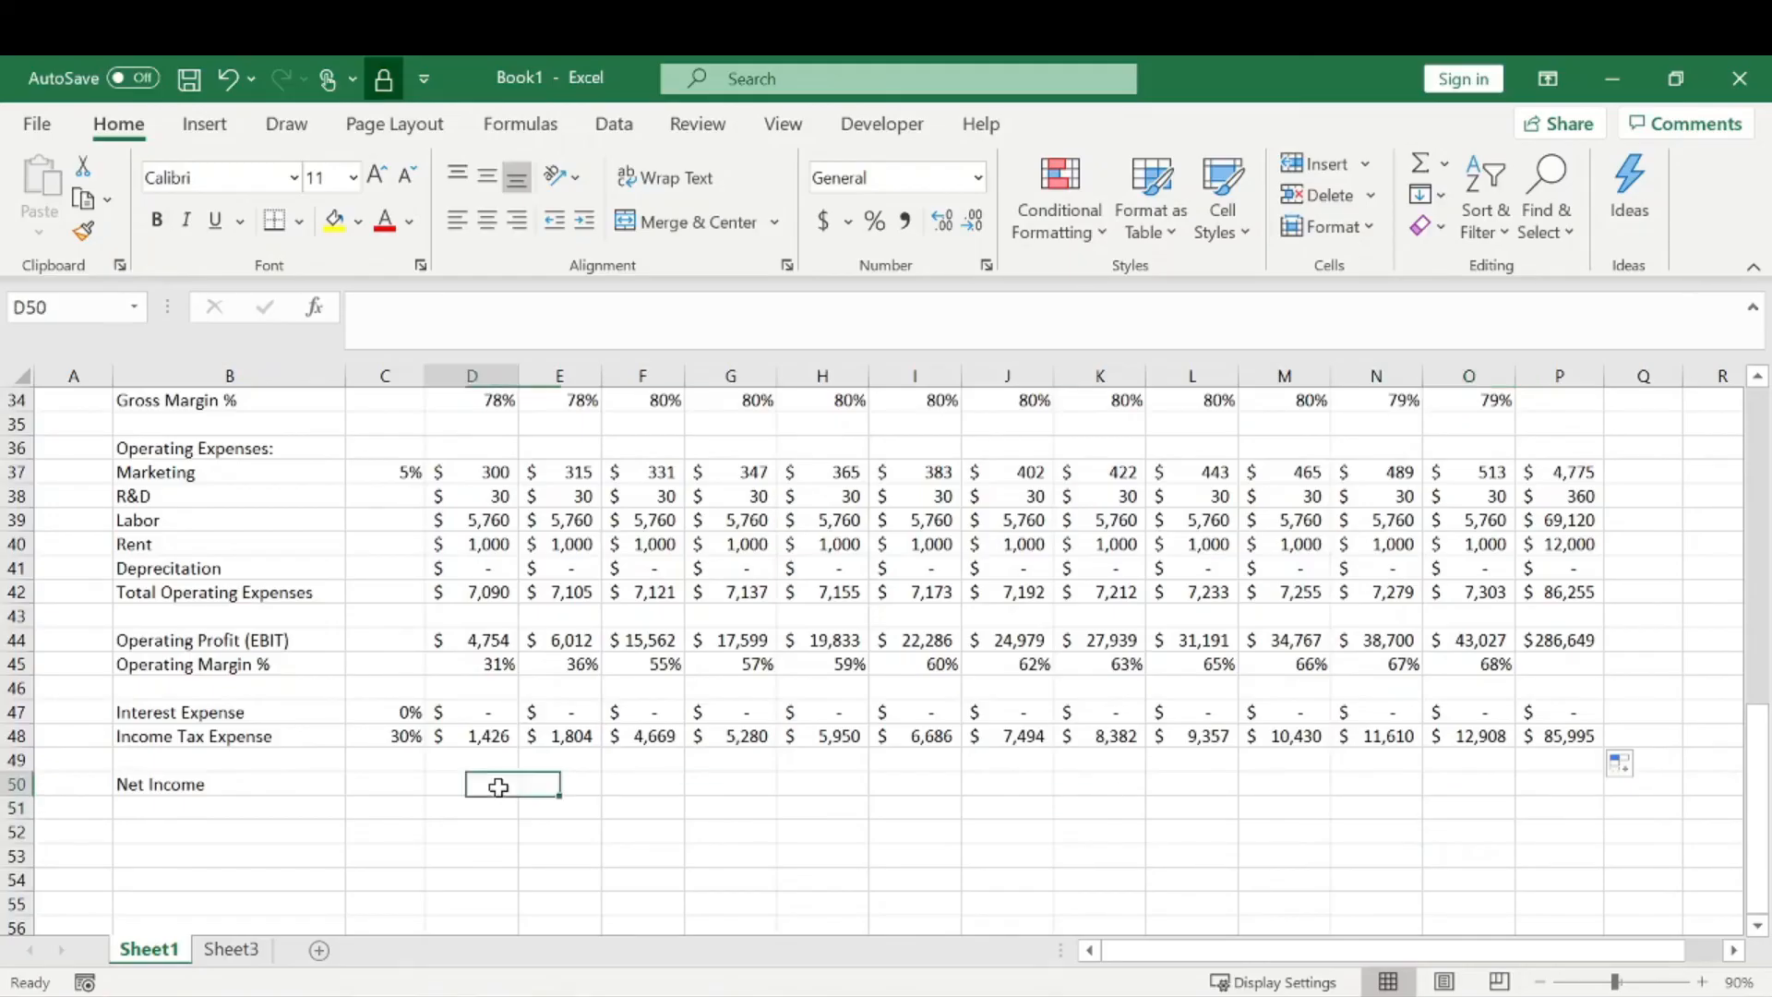
pyautogui.write('=')
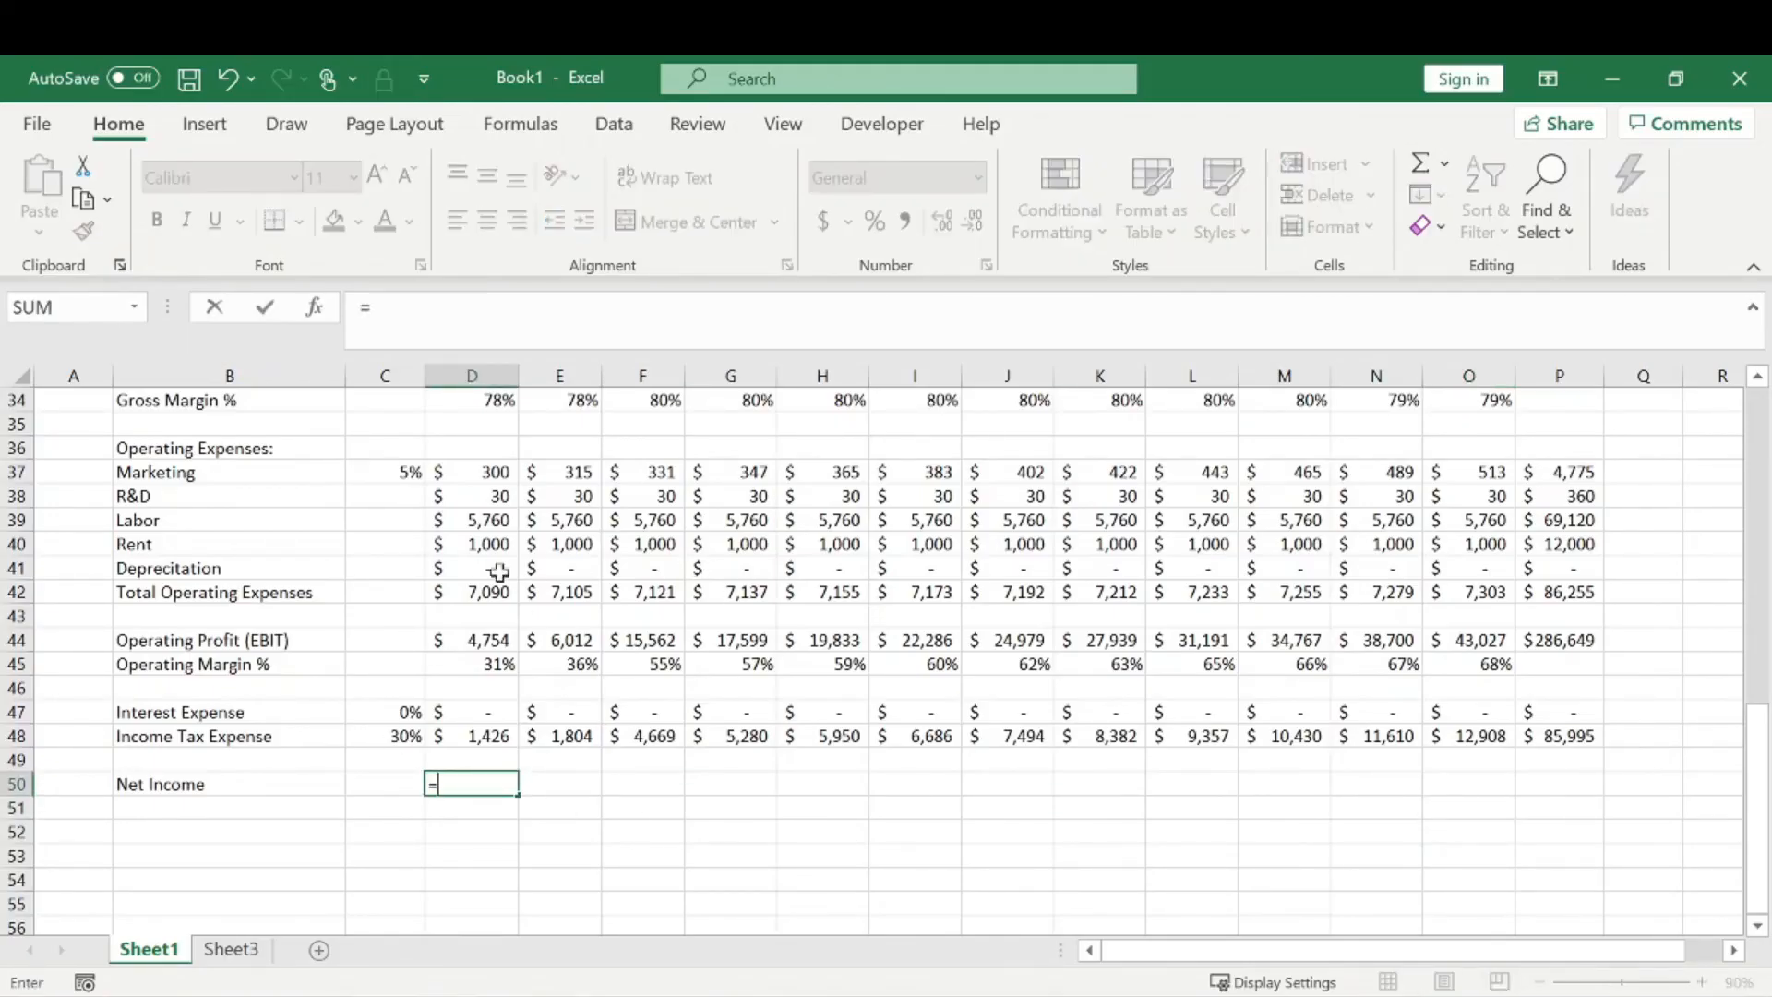
pyautogui.click(458, 635)
pyautogui.write('-')
pyautogui.click(476, 715)
pyautogui.write('-')
pyautogui.click(496, 741)
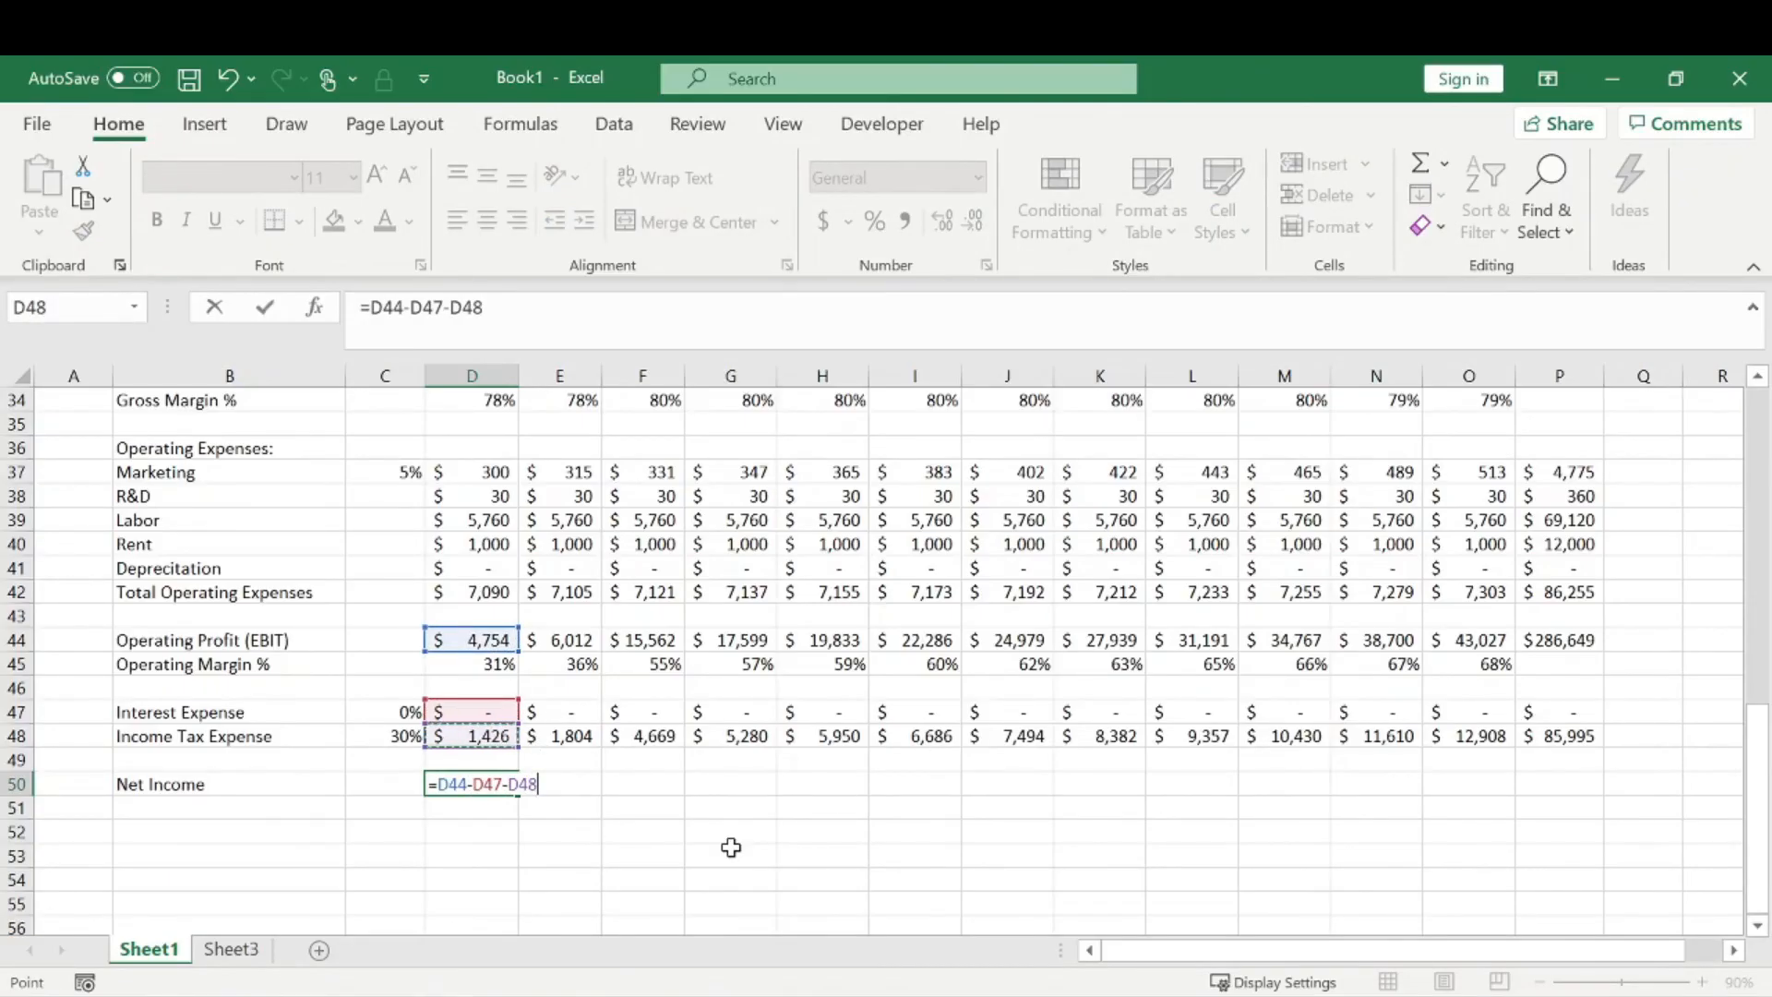
pyautogui.press('Return')
pyautogui.click(484, 782)
pyautogui.moveTo(523, 798); pyautogui.dragTo(1515, 792)
# - Total the annual Net Income in P50 with a SUM of D50:O50
pyautogui.click(1559, 785)
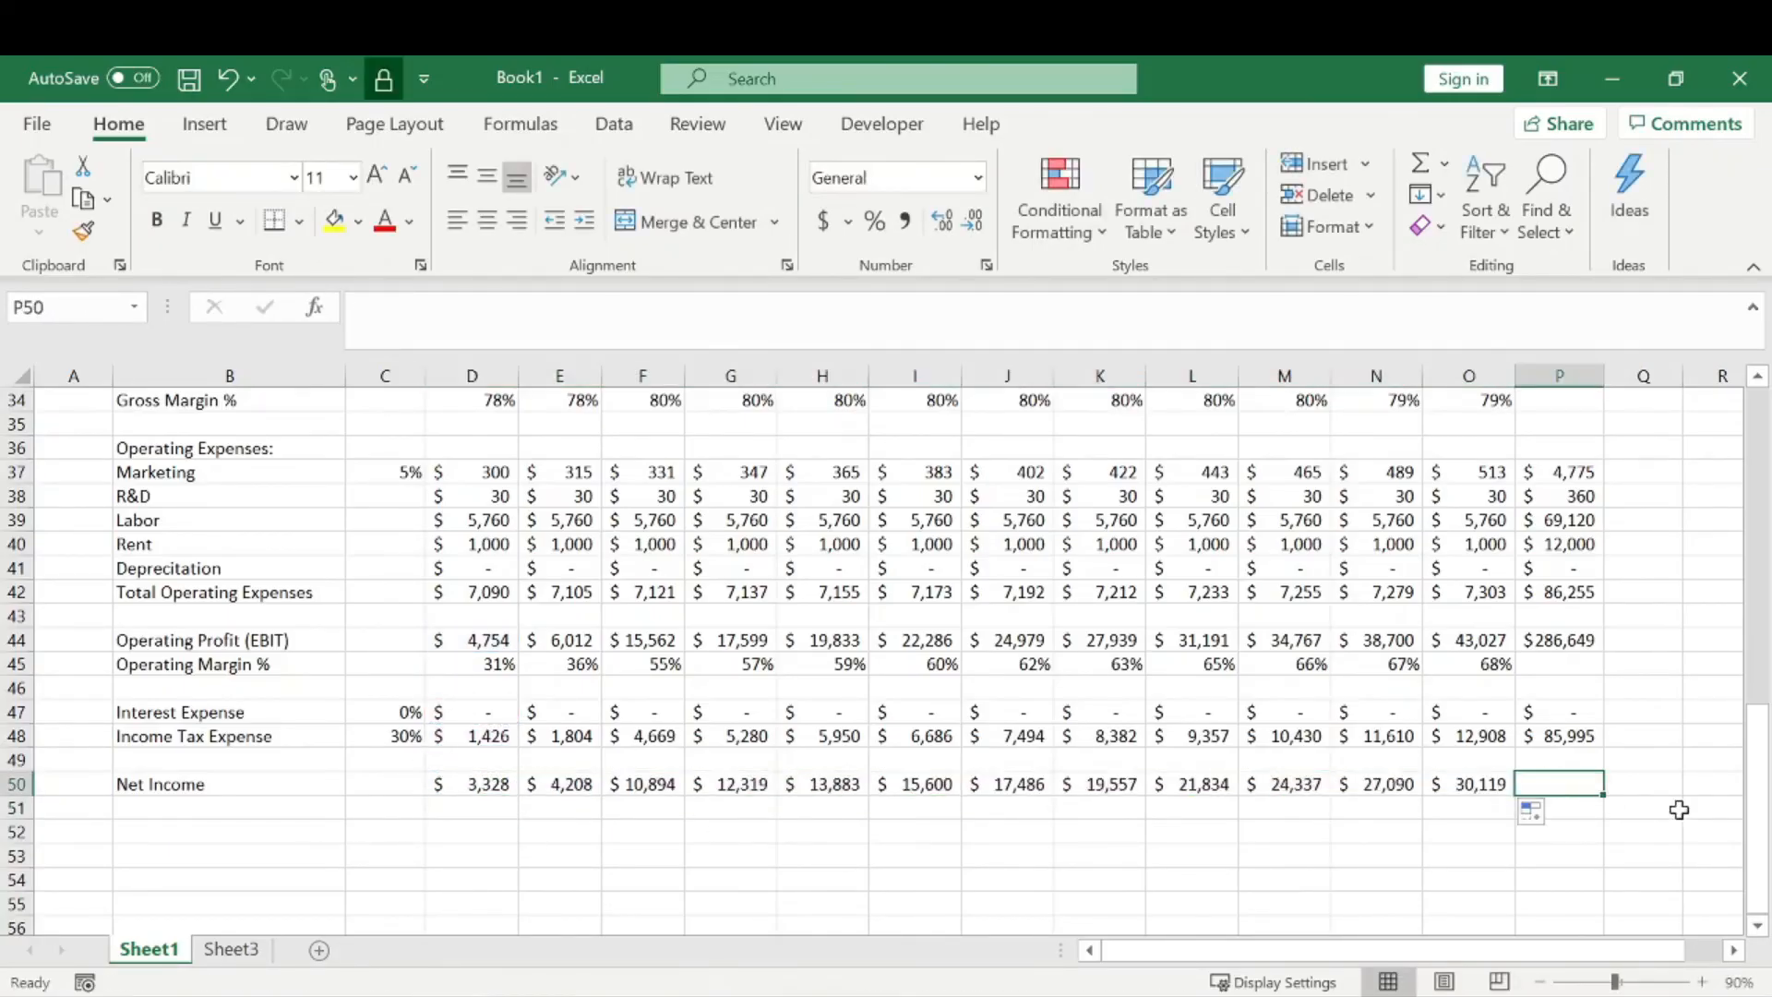
pyautogui.write('=SUM(')
pyautogui.moveTo(489, 783); pyautogui.dragTo(1467, 784)
pyautogui.press('Return')
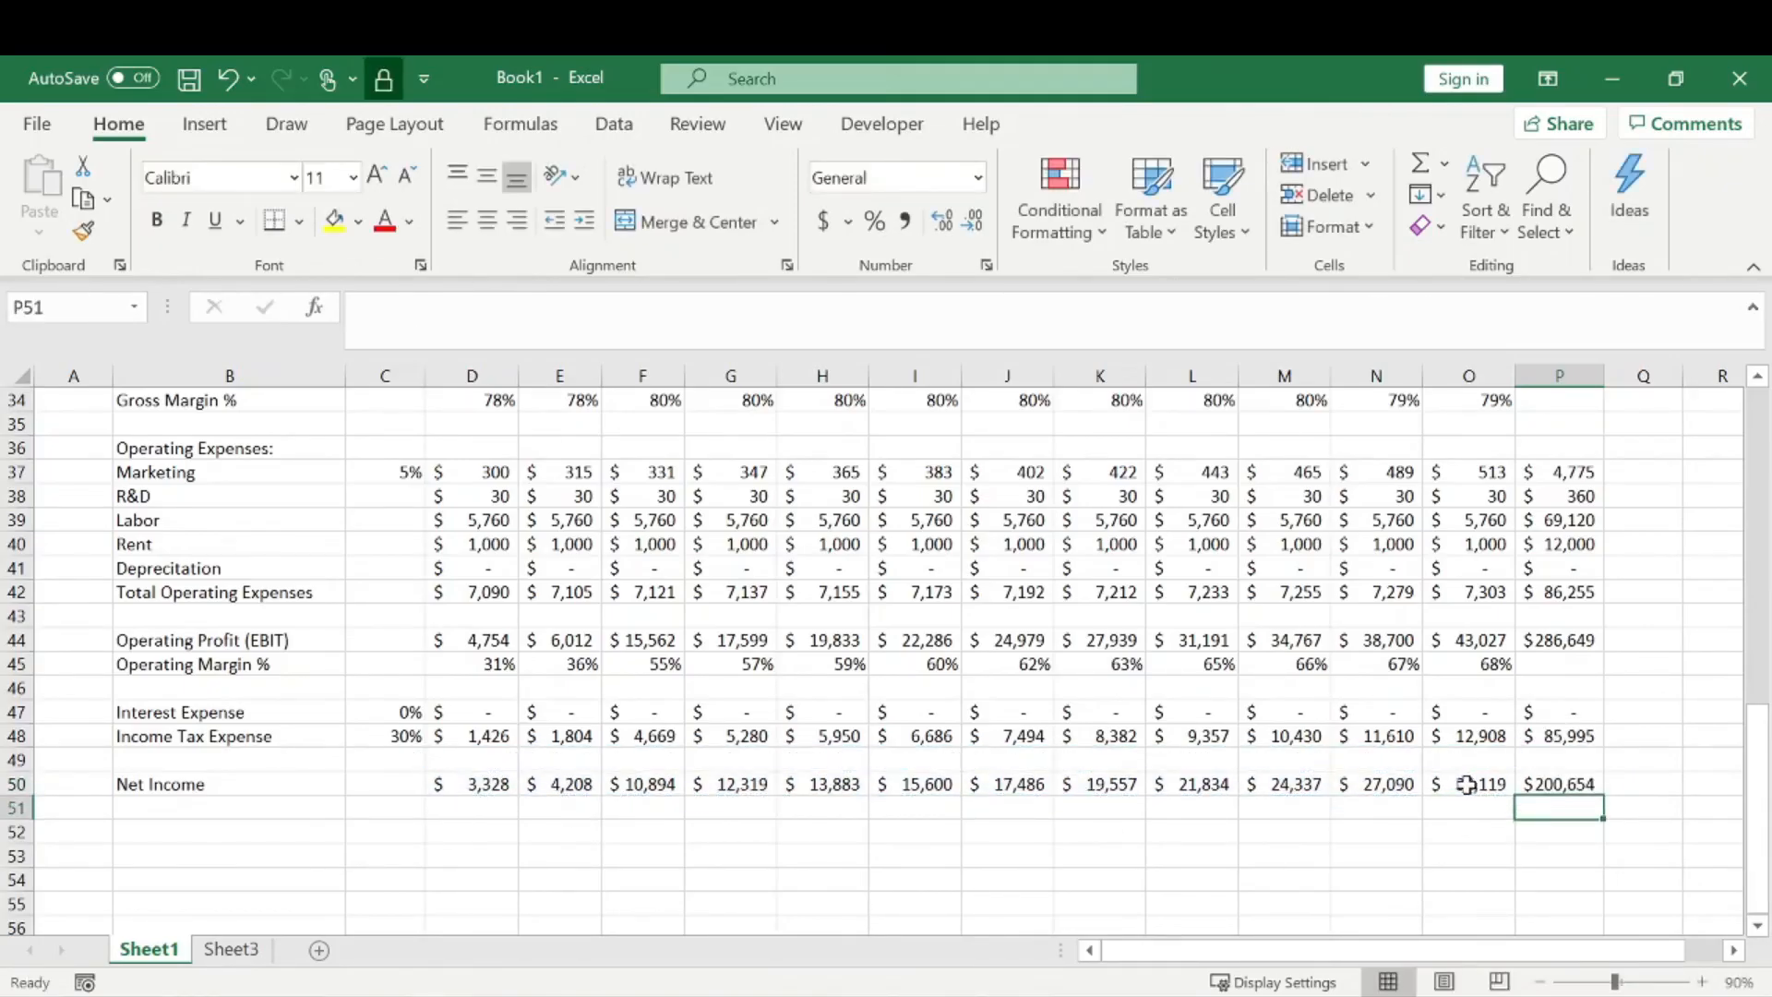
# - Review the whole model from the assumptions and units sold through the income statement to the Net Income row
pyautogui.scroll(2, 1468, 641)
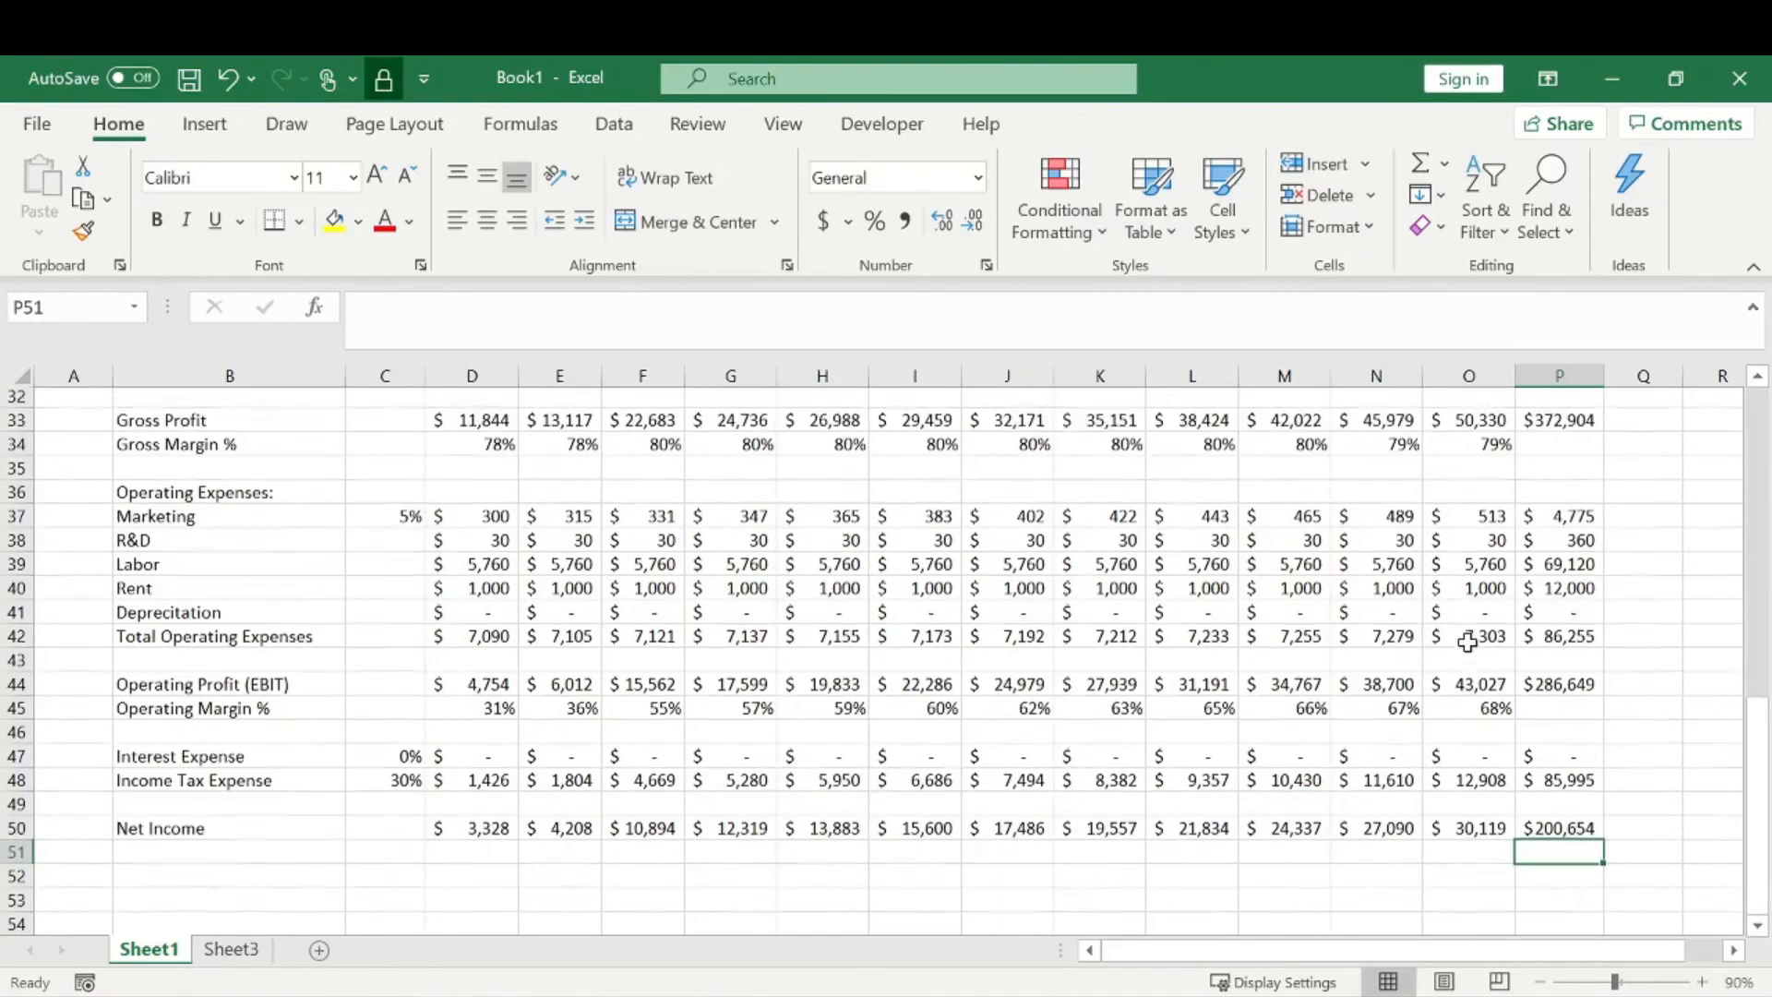
pyautogui.scroll(-2, 1467, 641)
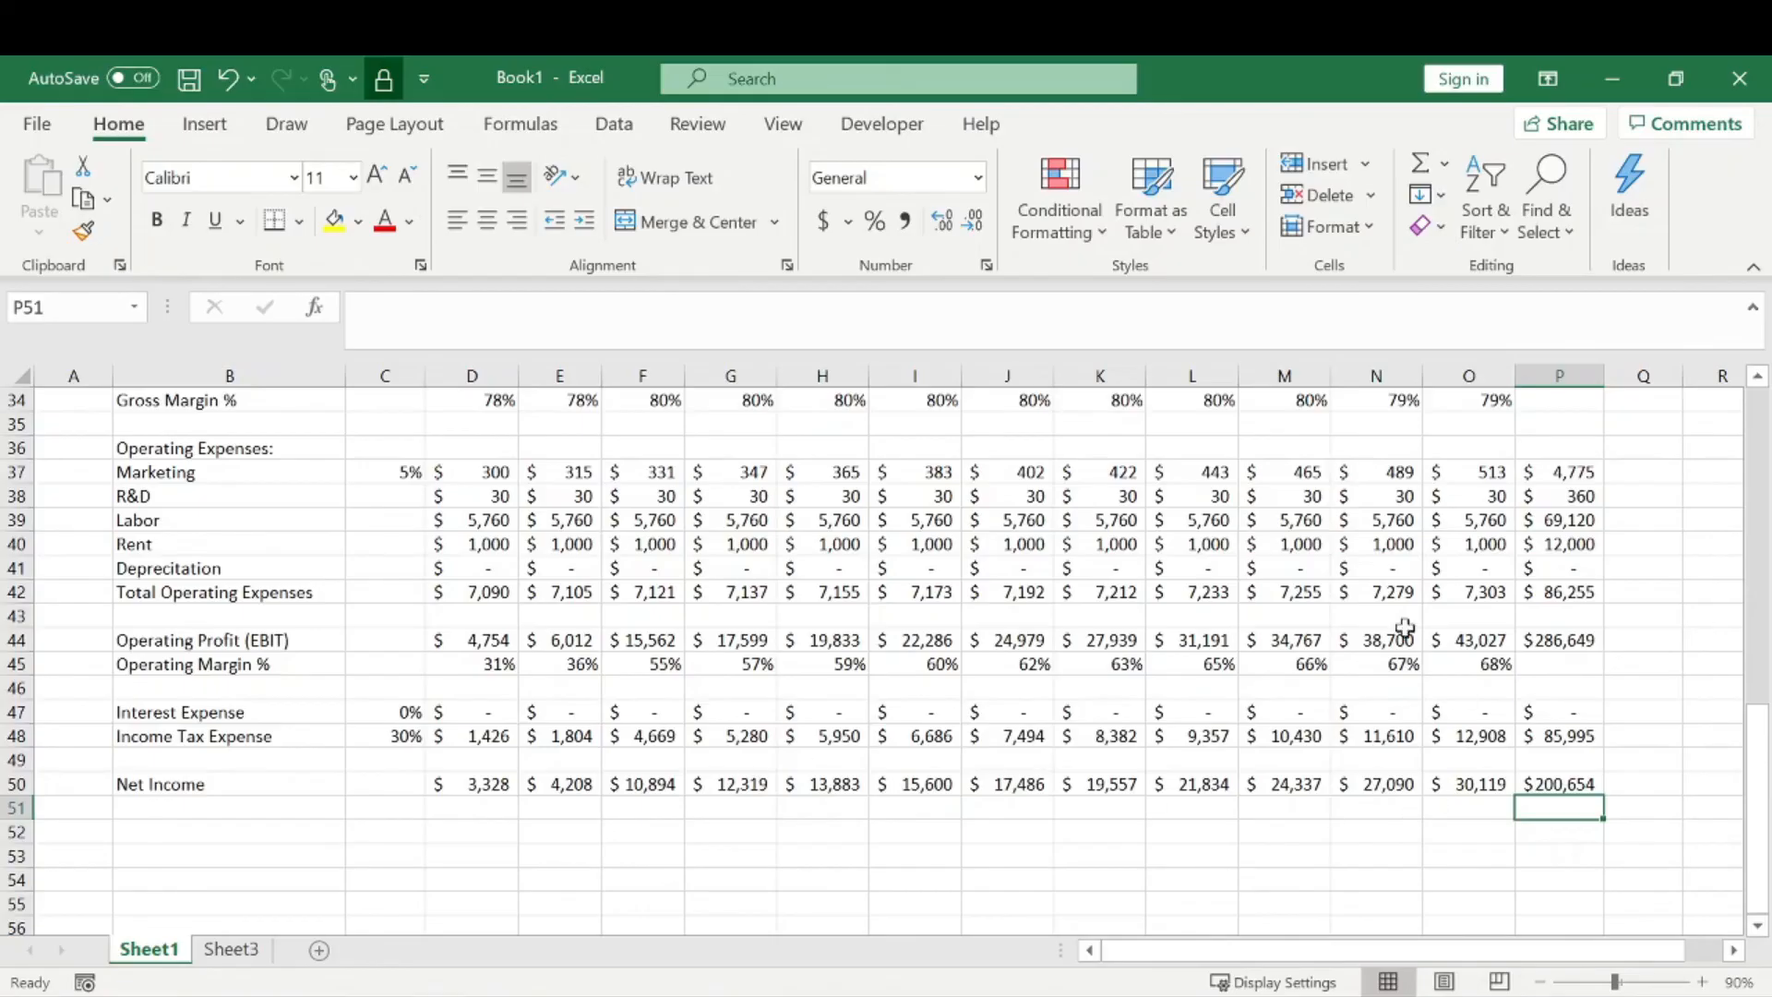
pyautogui.scroll(10, 1347, 711)
pyautogui.scroll(1, 738, 553)
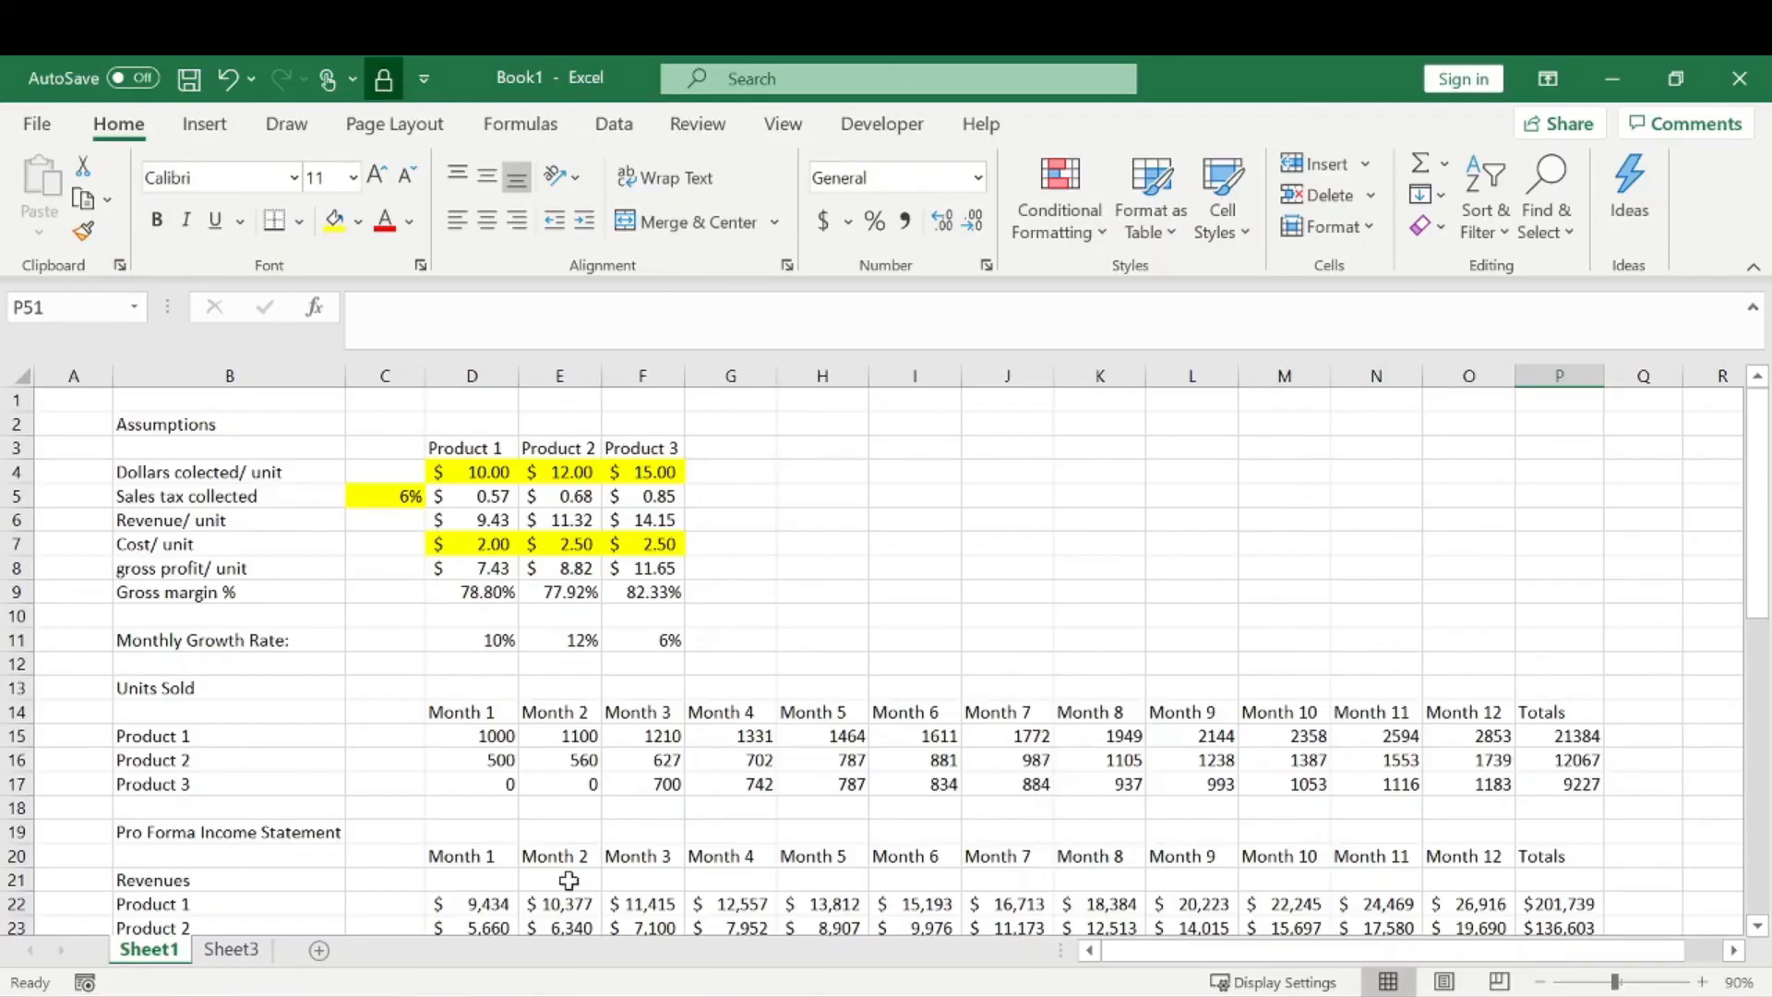
pyautogui.scroll(-12, 645, 764)
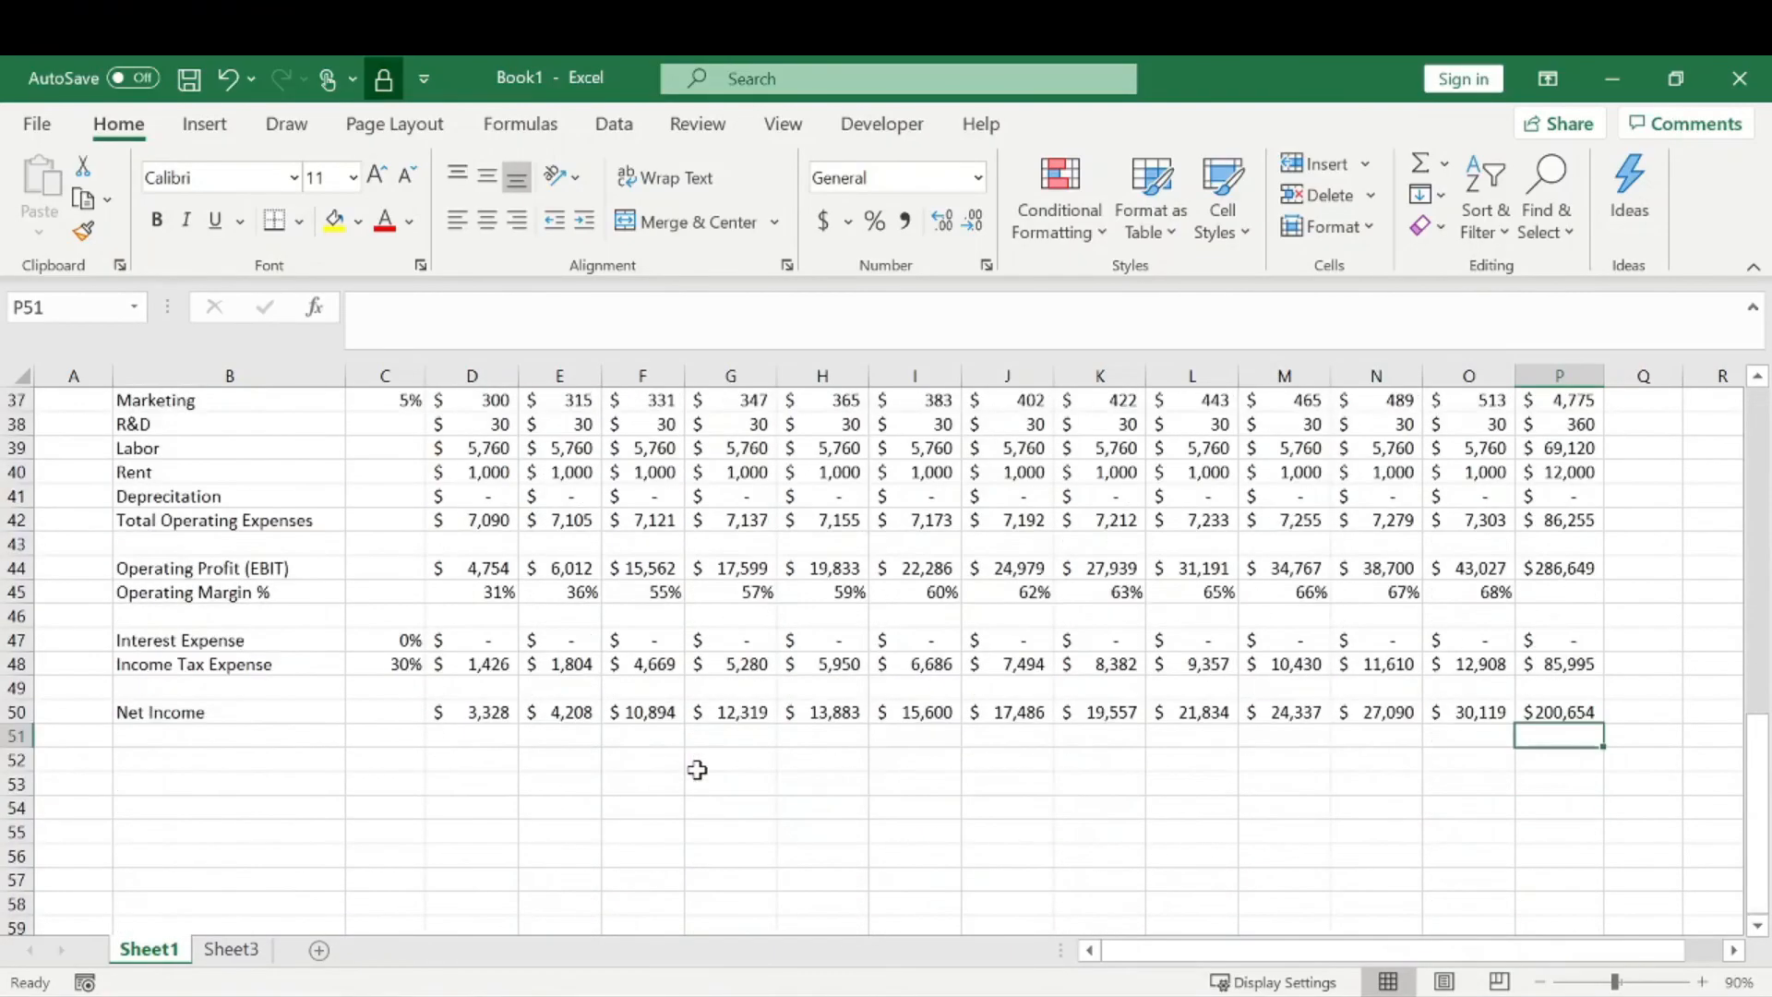
pyautogui.scroll(7, 522, 742)
pyautogui.scroll(3, 521, 743)
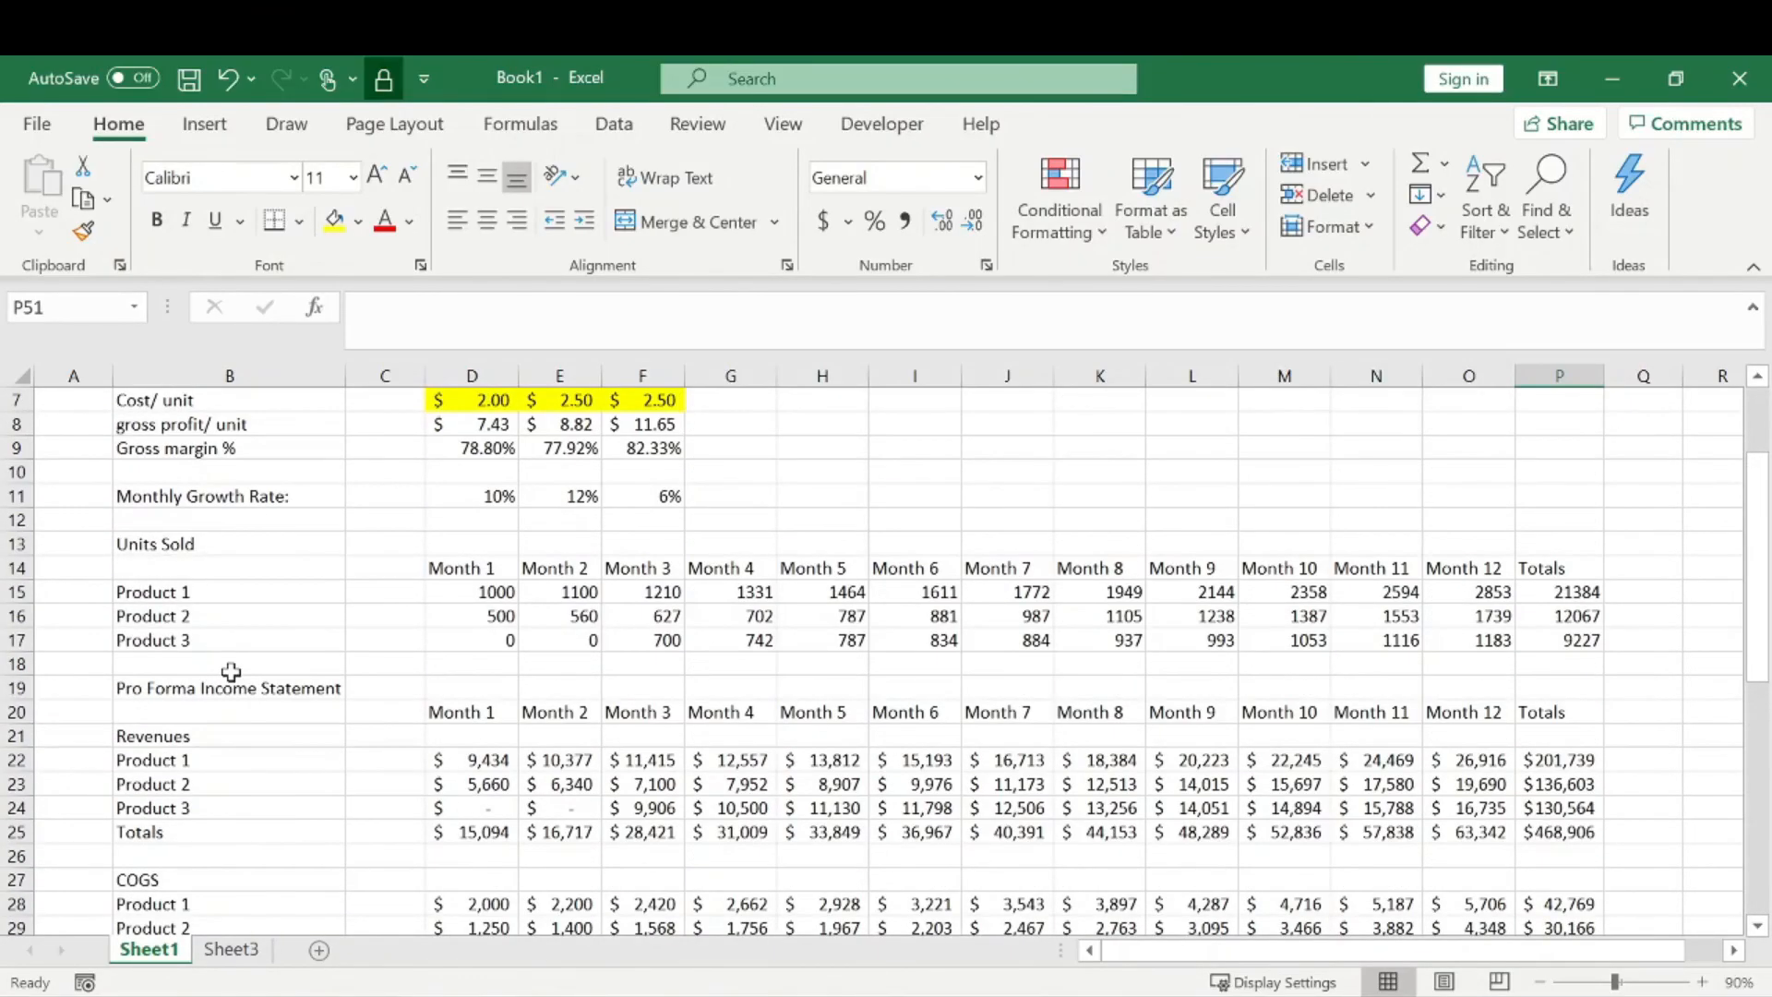
pyautogui.scroll(-1, 213, 731)
pyautogui.scroll(-5, 214, 731)
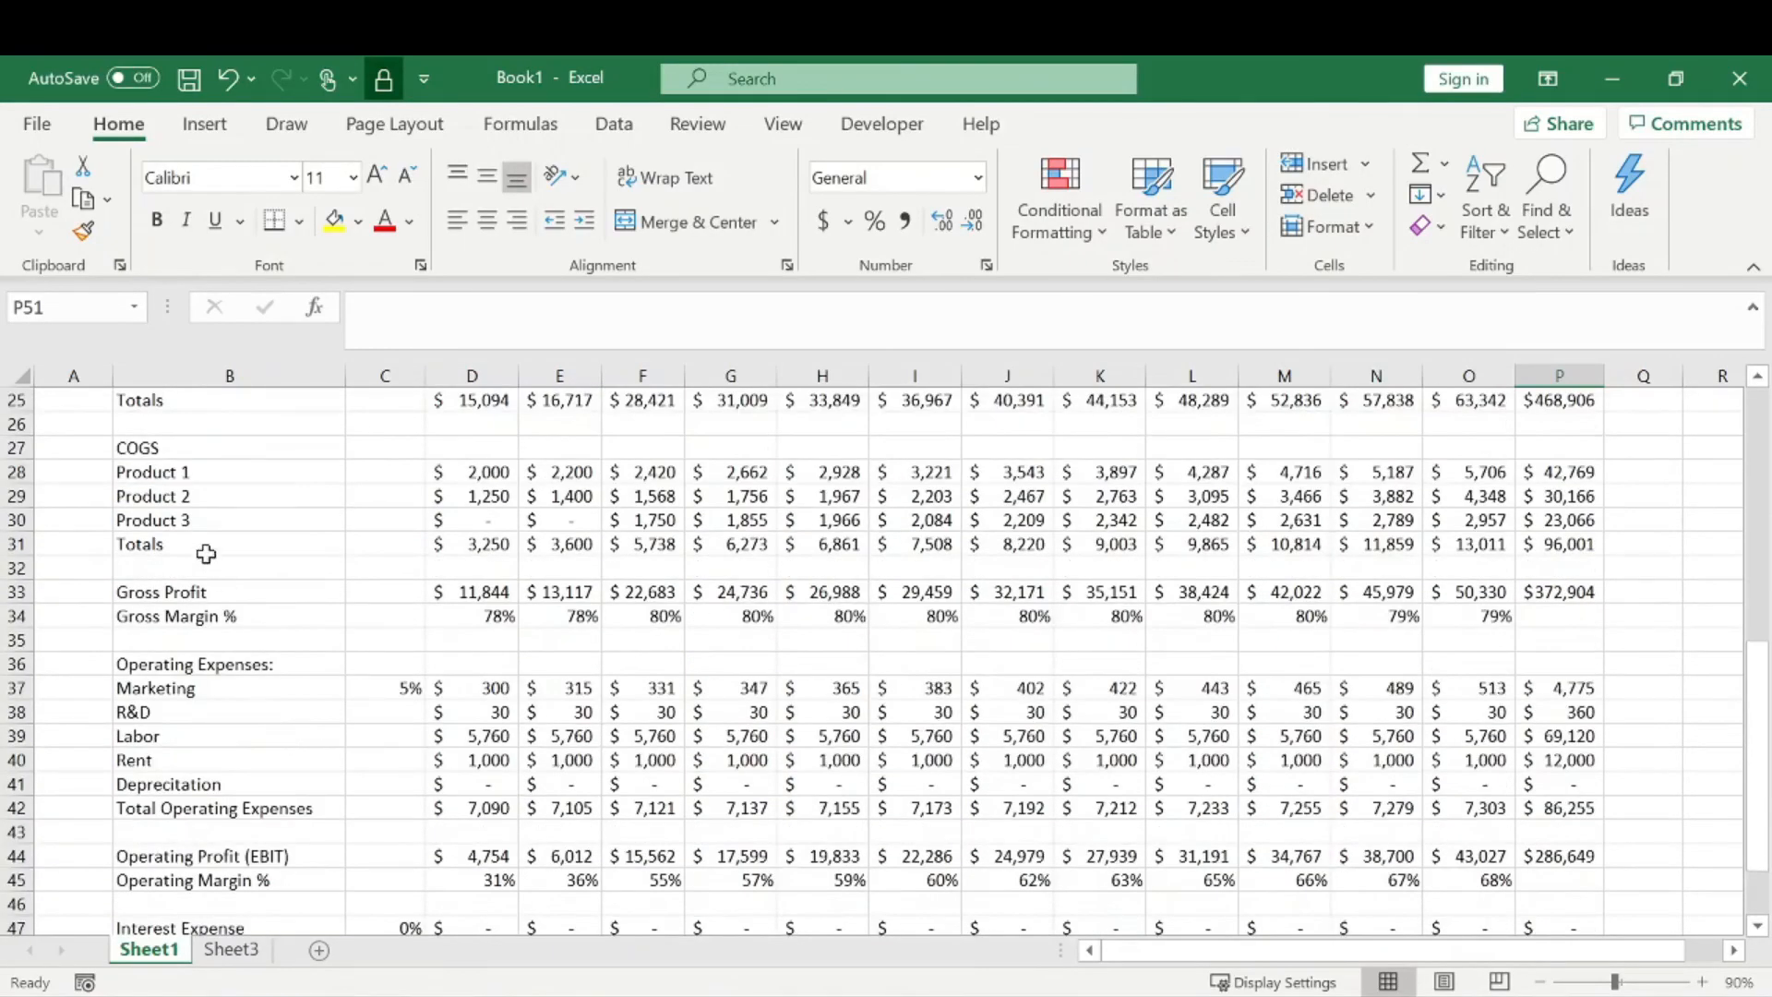
pyautogui.scroll(-2, 231, 710)
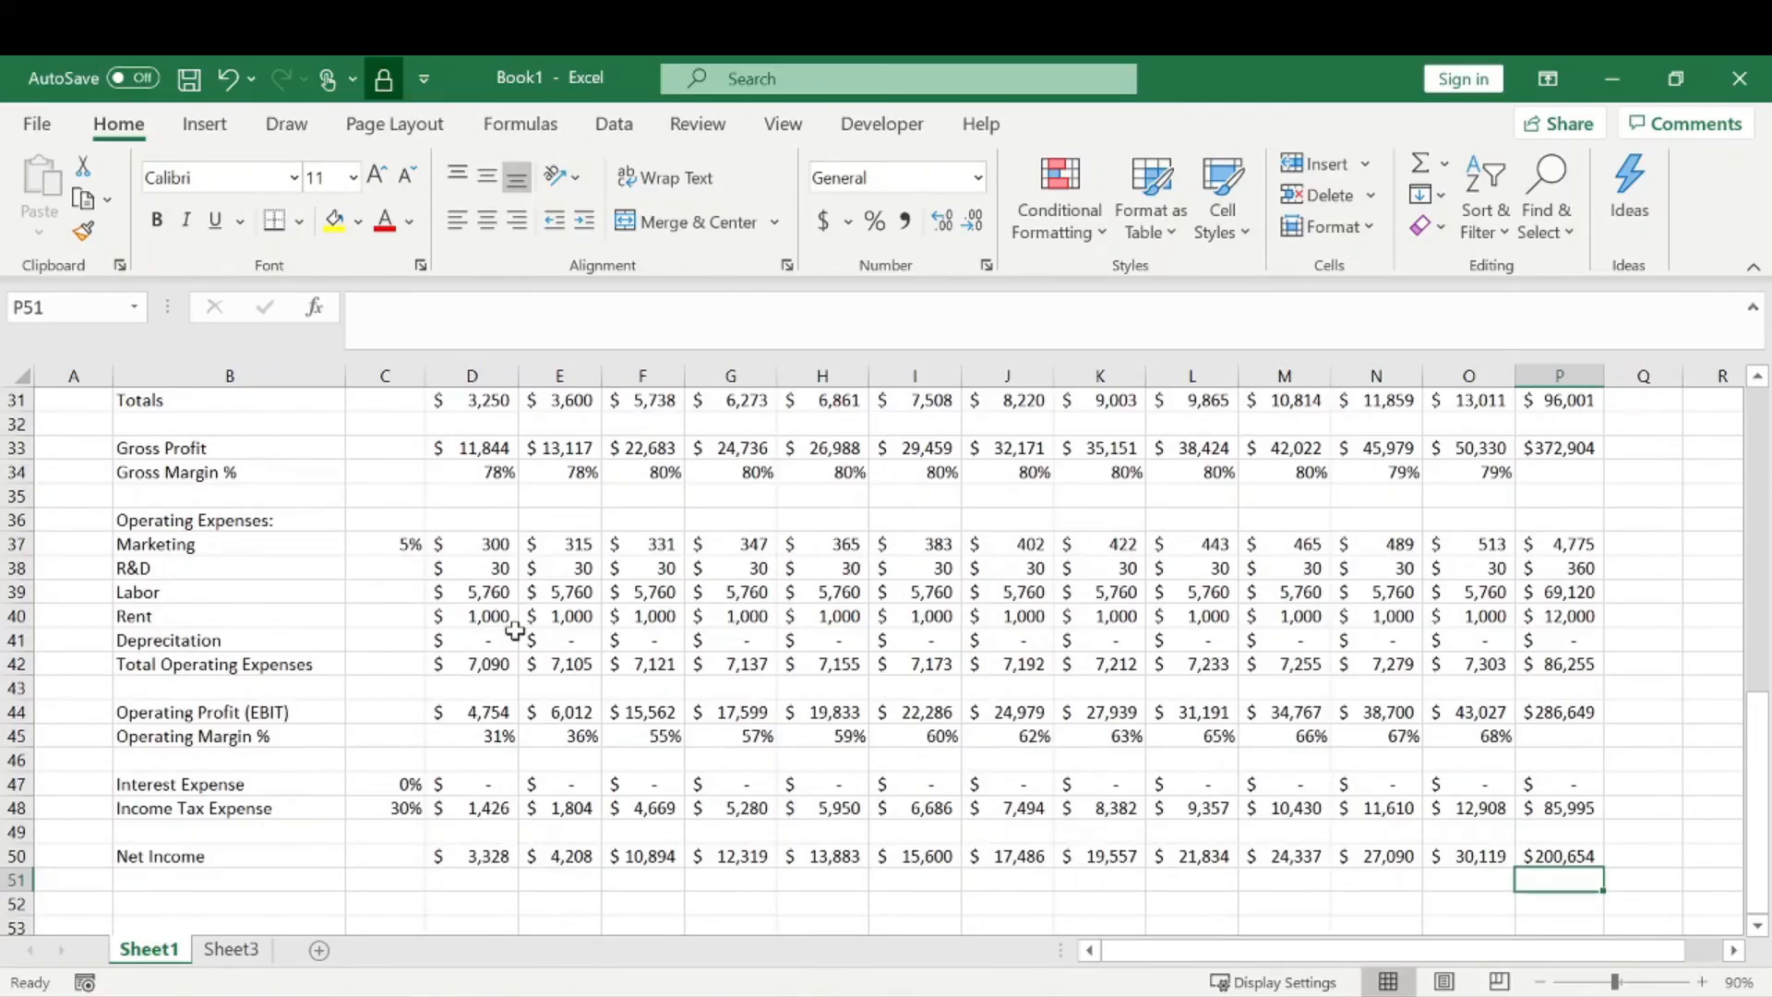
pyautogui.moveTo(459, 855); pyautogui.dragTo(1580, 854)
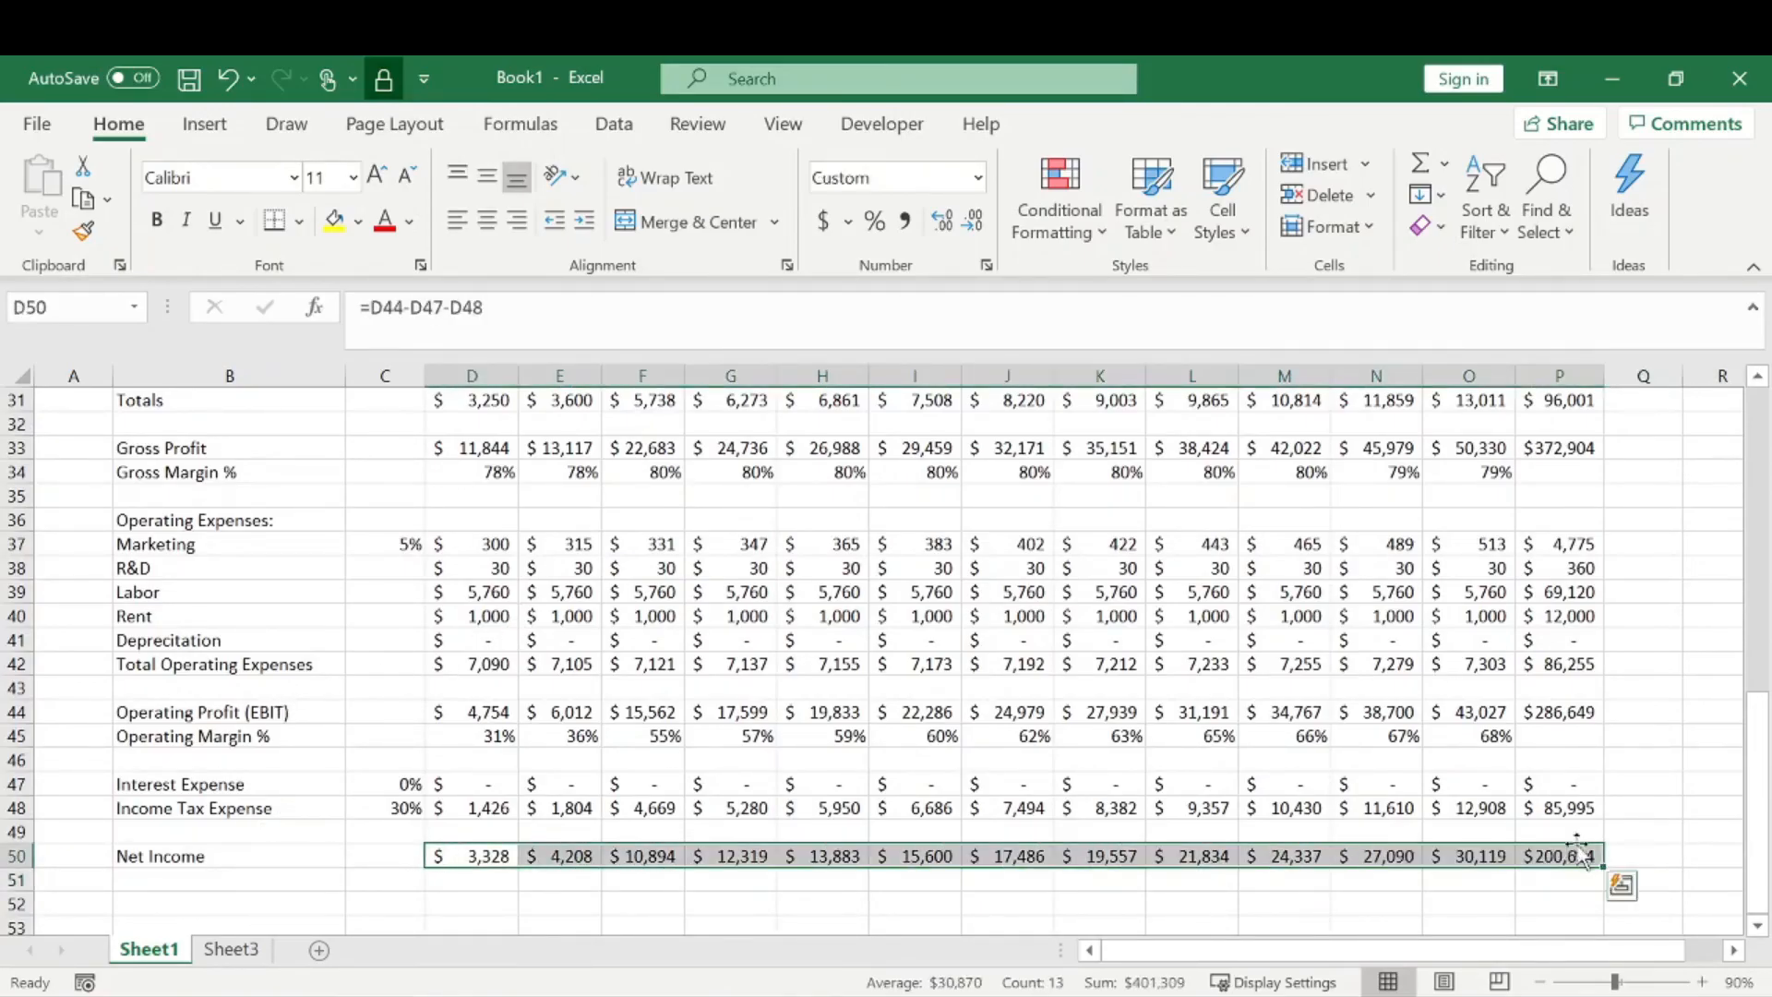
pyautogui.click(1639, 791)
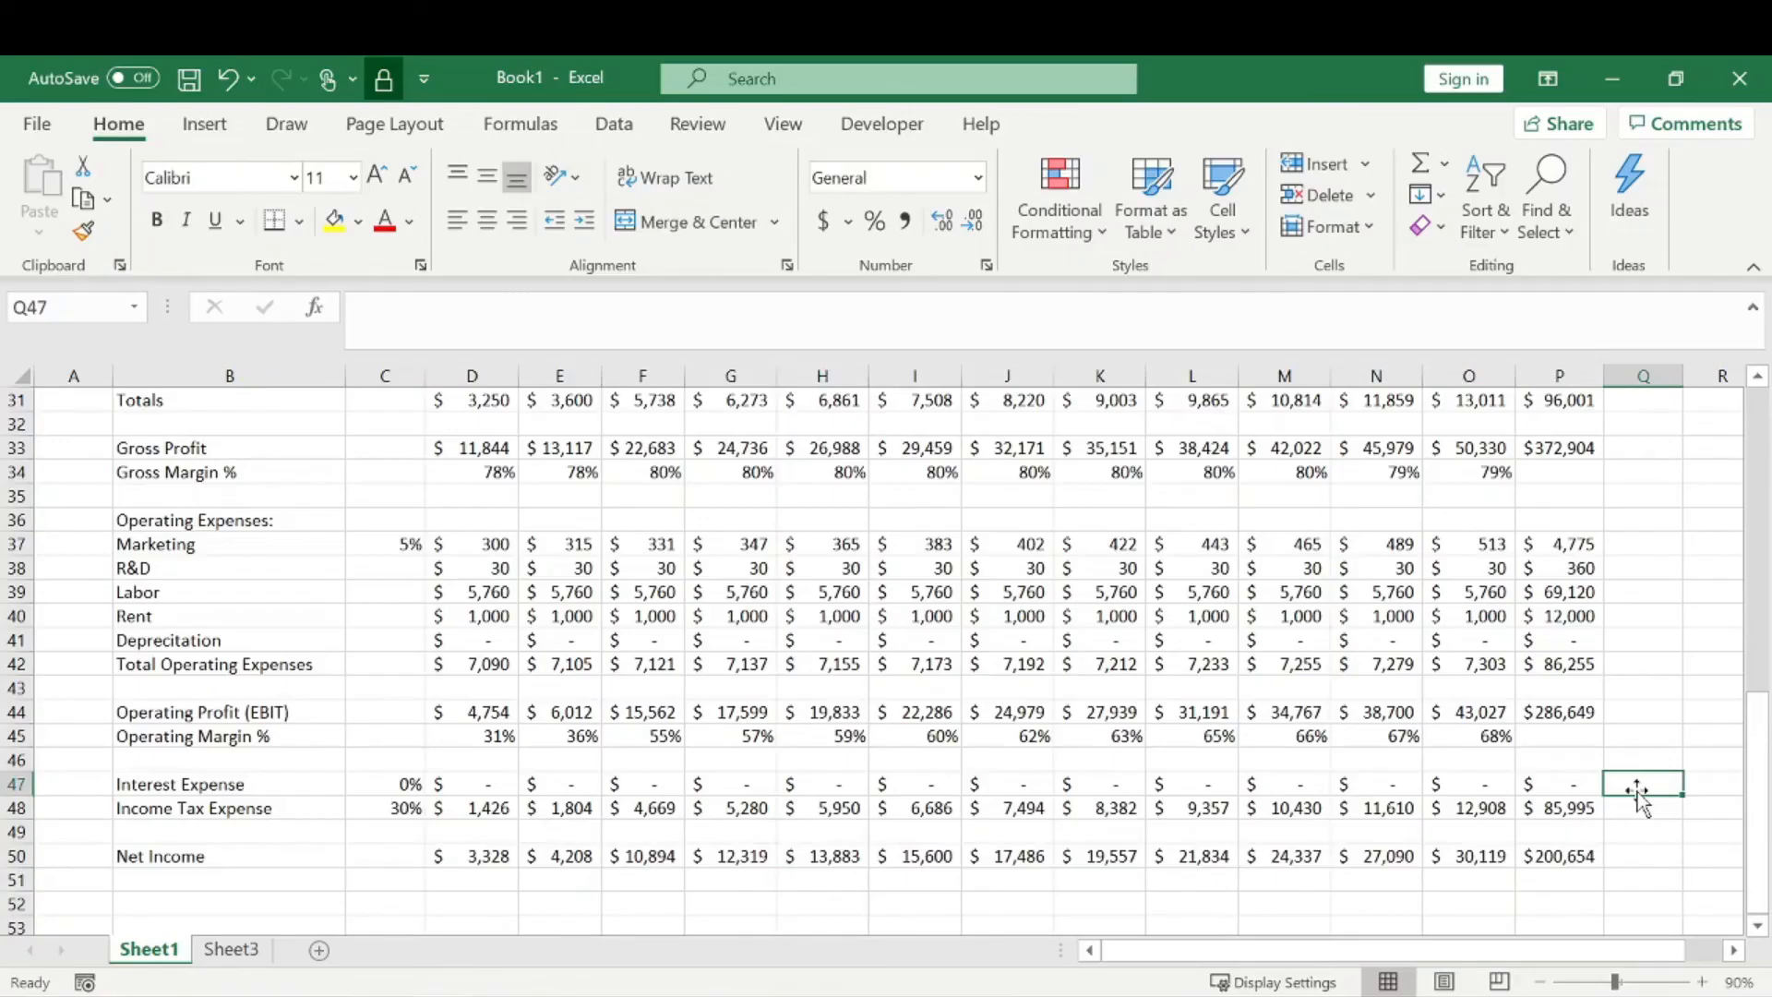
pyautogui.scroll(10, 990, 681)
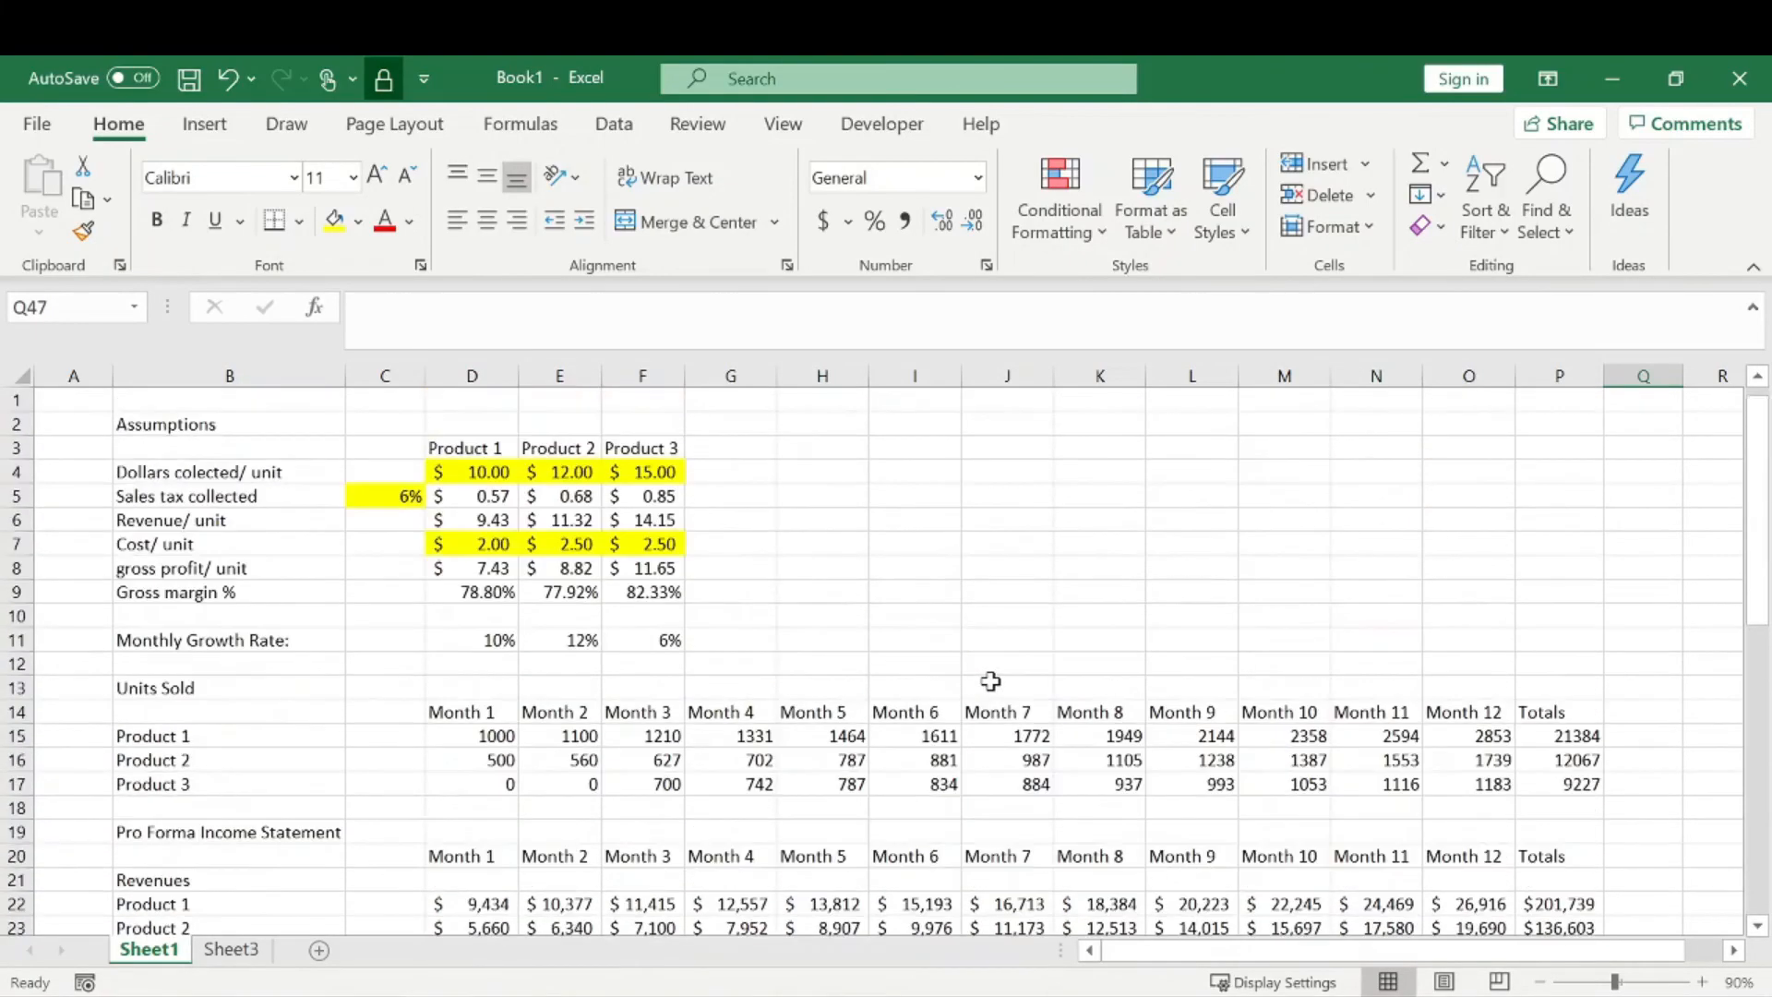